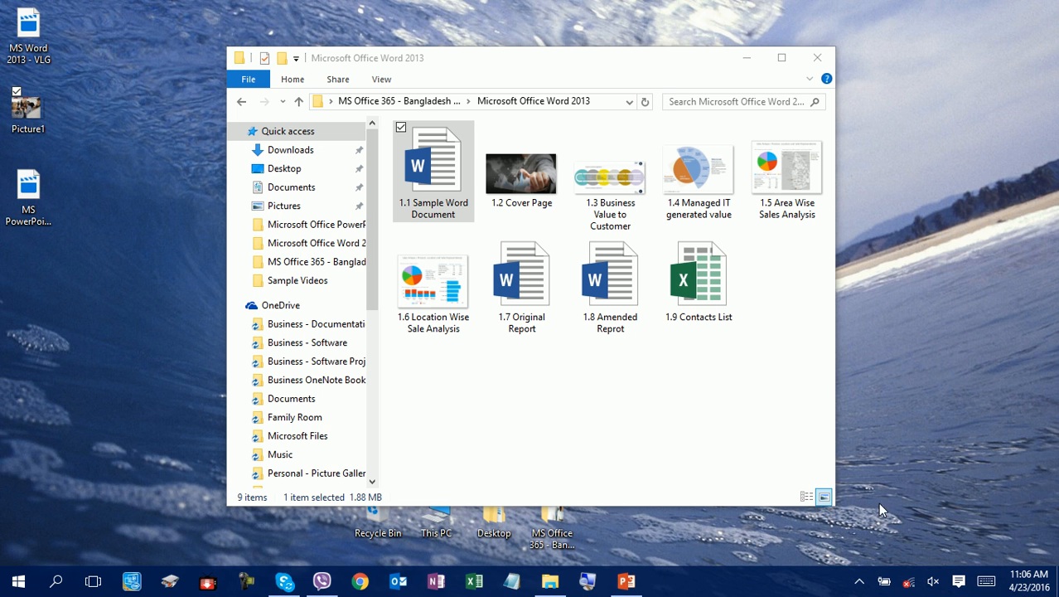
# Open the workbook 3.1 Sample Excel Workbook from the Microsoft Office Excel 2013 folder
pyautogui.click(299, 101)
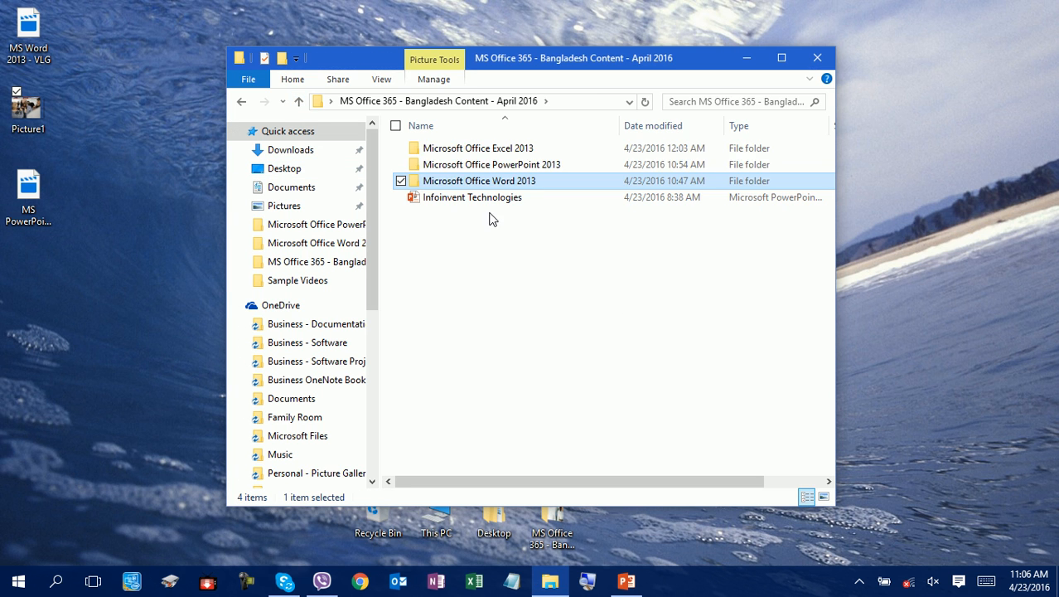
pyautogui.doubleClick(506, 153)
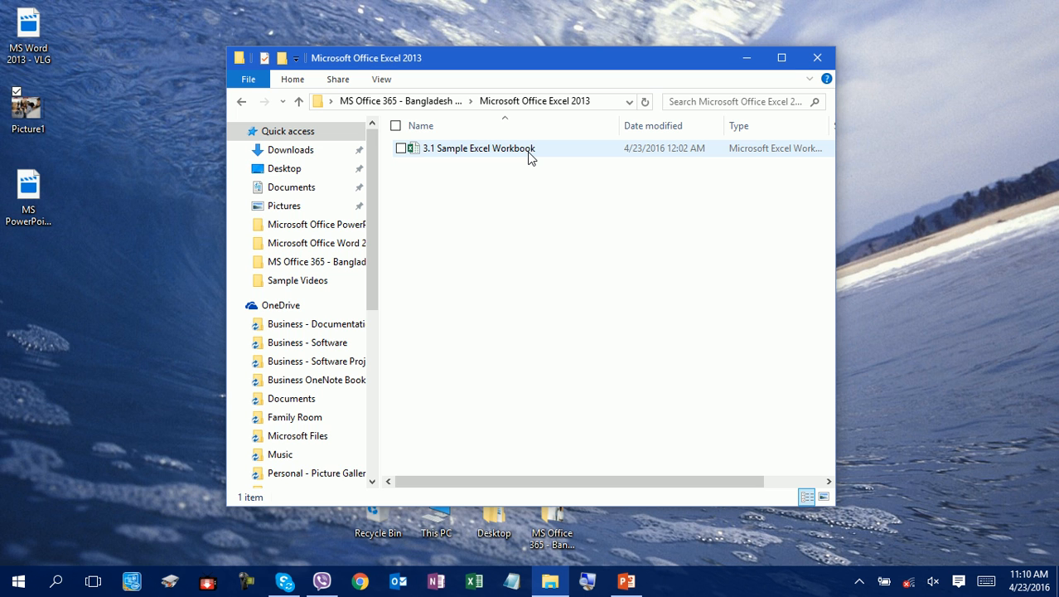
pyautogui.doubleClick(530, 156)
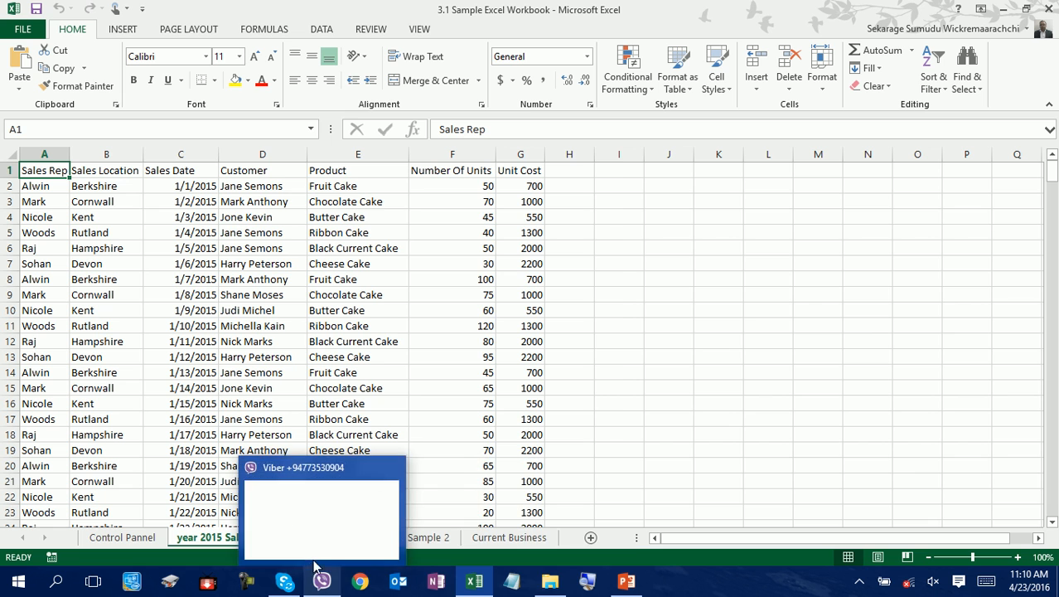
# Examine the sales table's columns, including Sales Location, Sales Date, Customer, Product, Number Of Units and Unit Cost
pyautogui.click(396, 403)
pyautogui.click(301, 345)
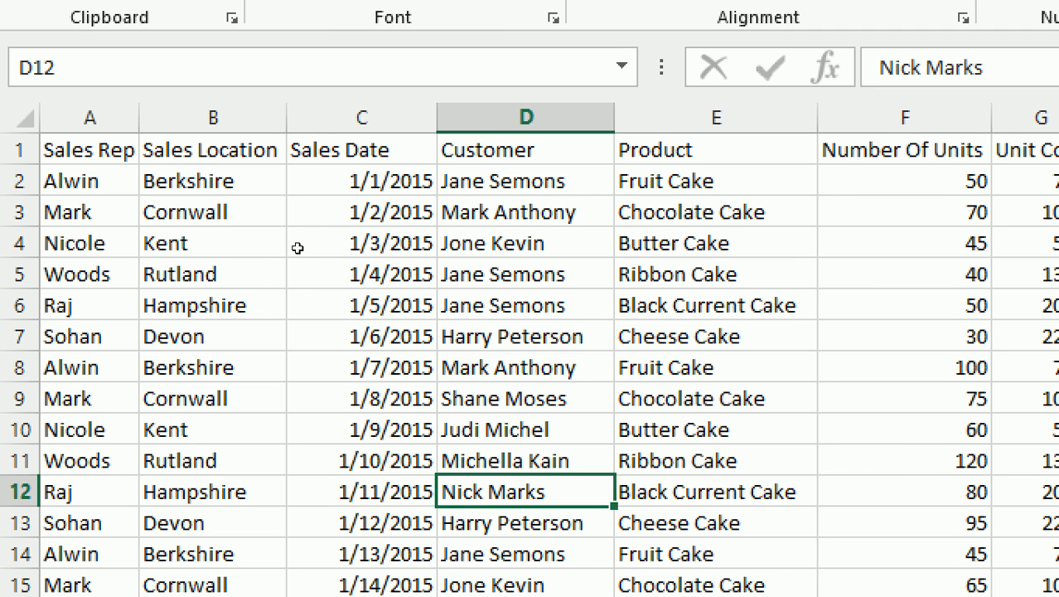
pyautogui.click(52, 155)
pyautogui.click(157, 121)
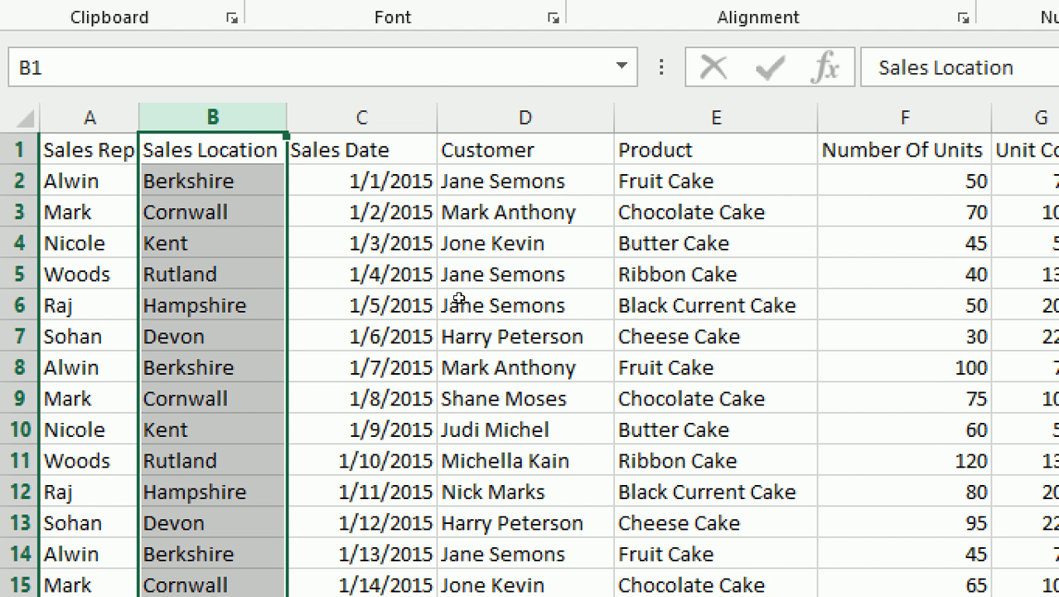
pyautogui.click(526, 117)
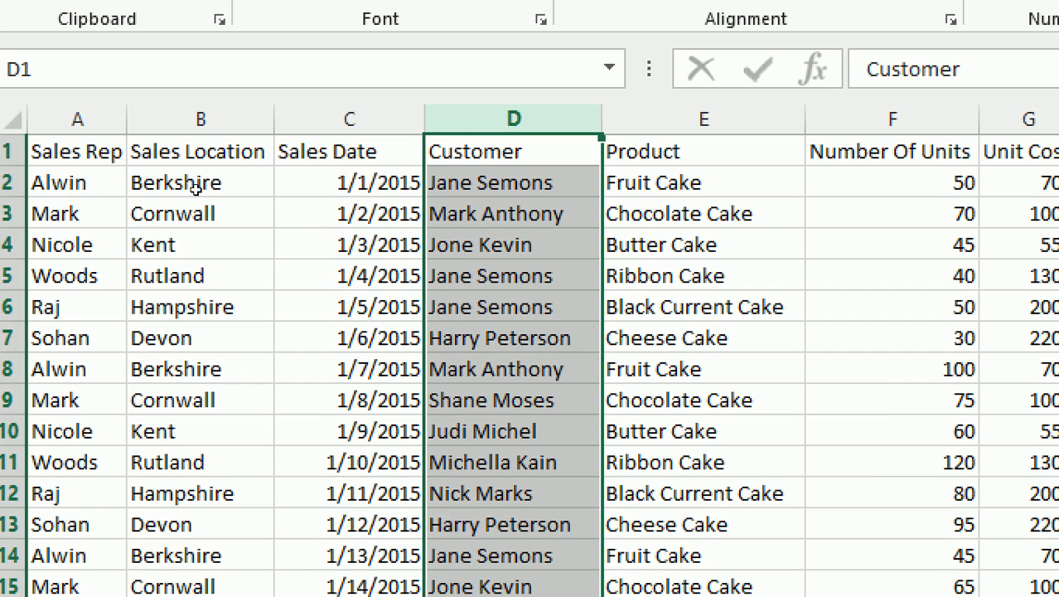
pyautogui.click(705, 119)
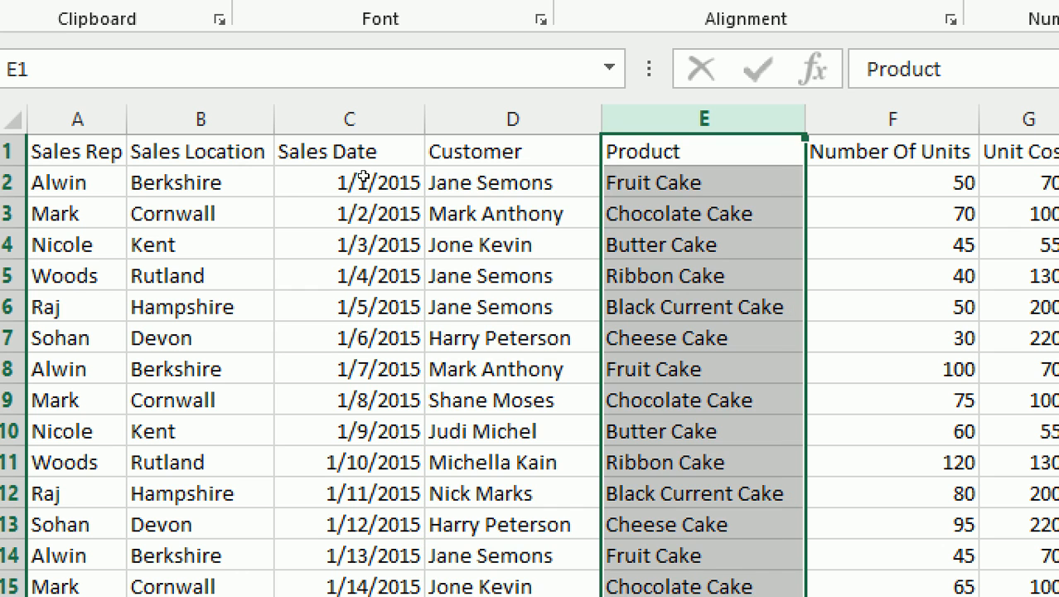
pyautogui.moveTo(349, 182); pyautogui.dragTo(373, 400)
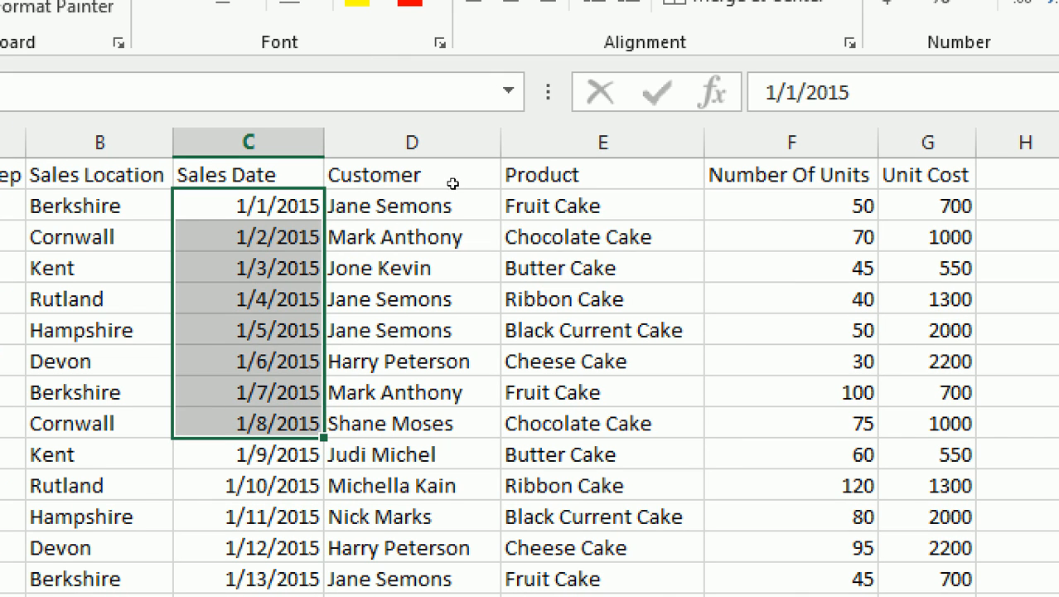
pyautogui.moveTo(520, 202); pyautogui.dragTo(539, 299)
pyautogui.moveTo(791, 205); pyautogui.dragTo(792, 392)
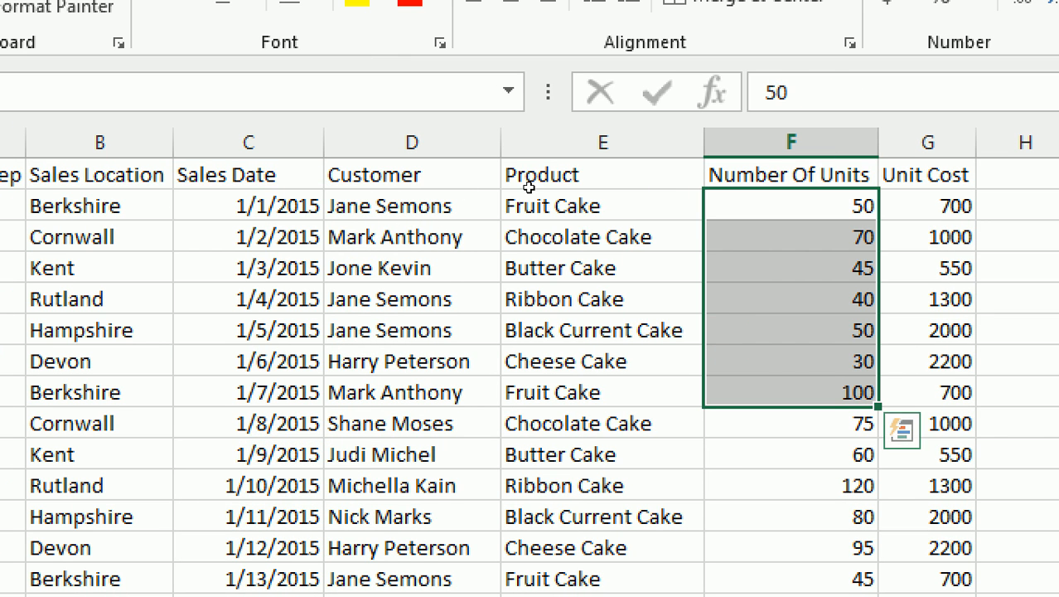
pyautogui.moveTo(927, 206); pyautogui.dragTo(927, 424)
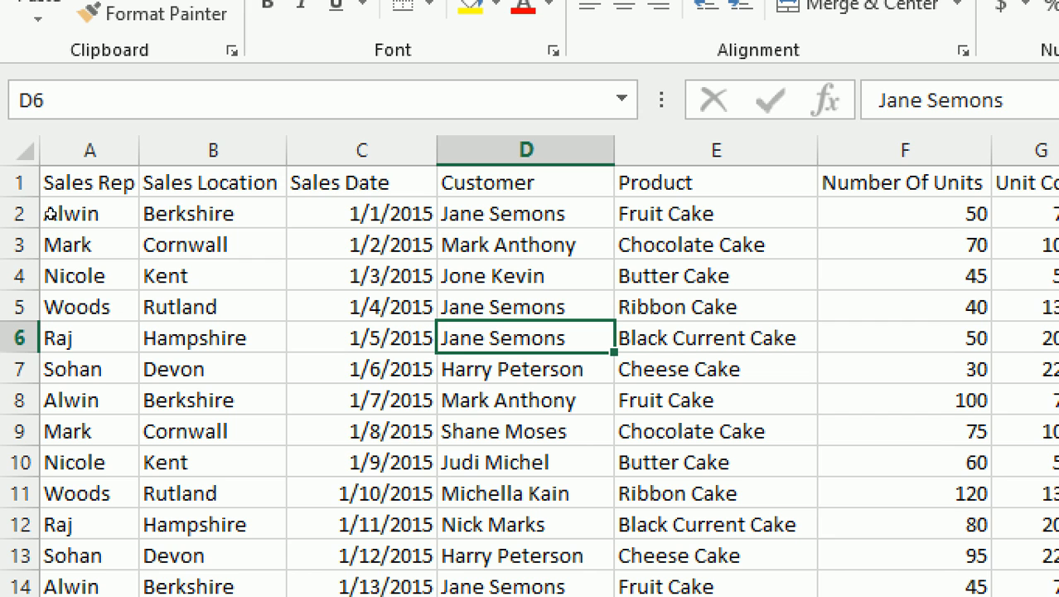
# Jump between the first and last records of the Sales Date column
pyautogui.hotkey('ctrl', 'Home')
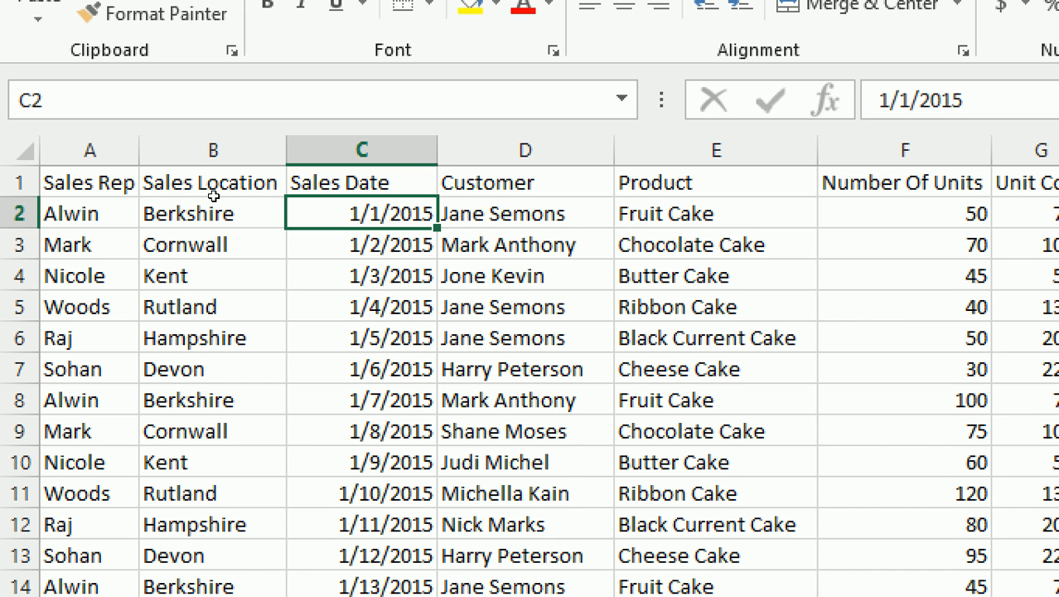
pyautogui.hotkey('ctrl', 'Down')
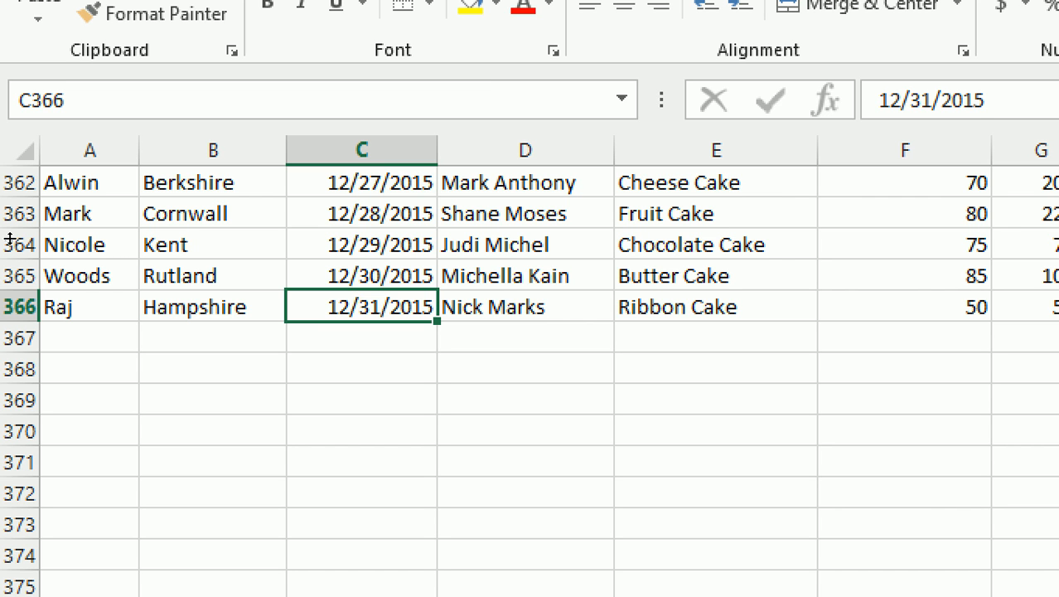
pyautogui.hotkey('ctrl', 'Up')
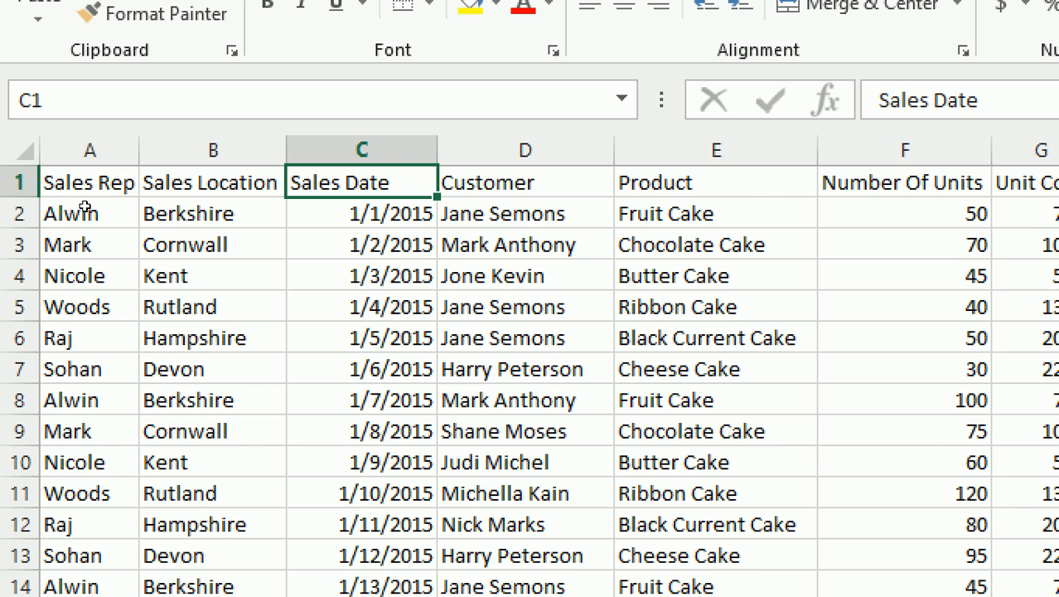
pyautogui.hotkey('ctrl', 'Down')
pyautogui.hotkey('ctrl', 'Up')
# Move cell by cell down the Sales Date column to row 8, across to Customer, and up to D4
pyautogui.press('Down')
pyautogui.press('Down')
pyautogui.press('Down')
pyautogui.press('Down')
pyautogui.press('Down')
pyautogui.press('Down')
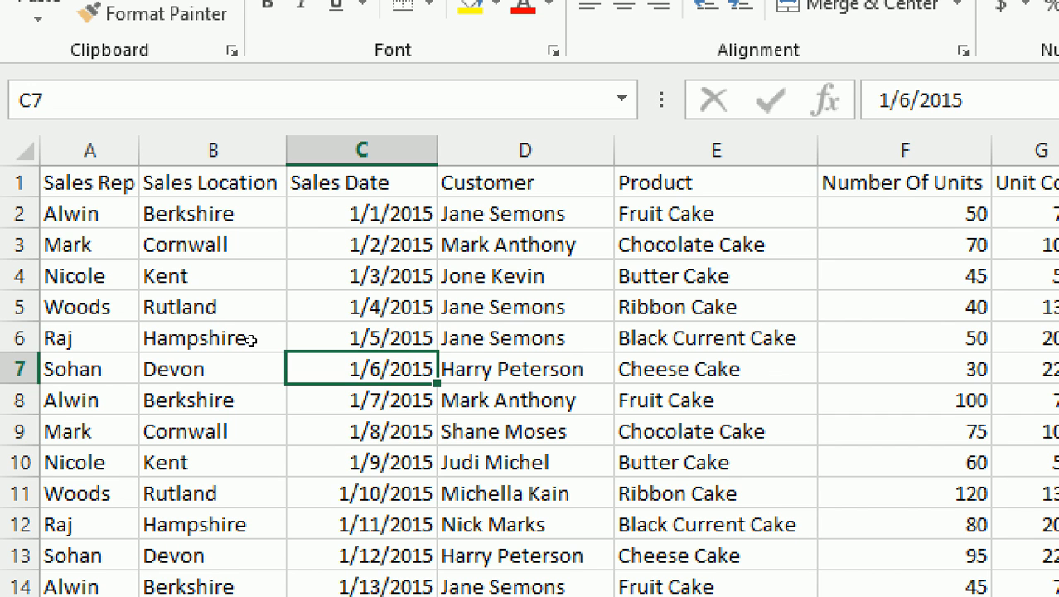
pyautogui.press('Down')
pyautogui.press('Right')
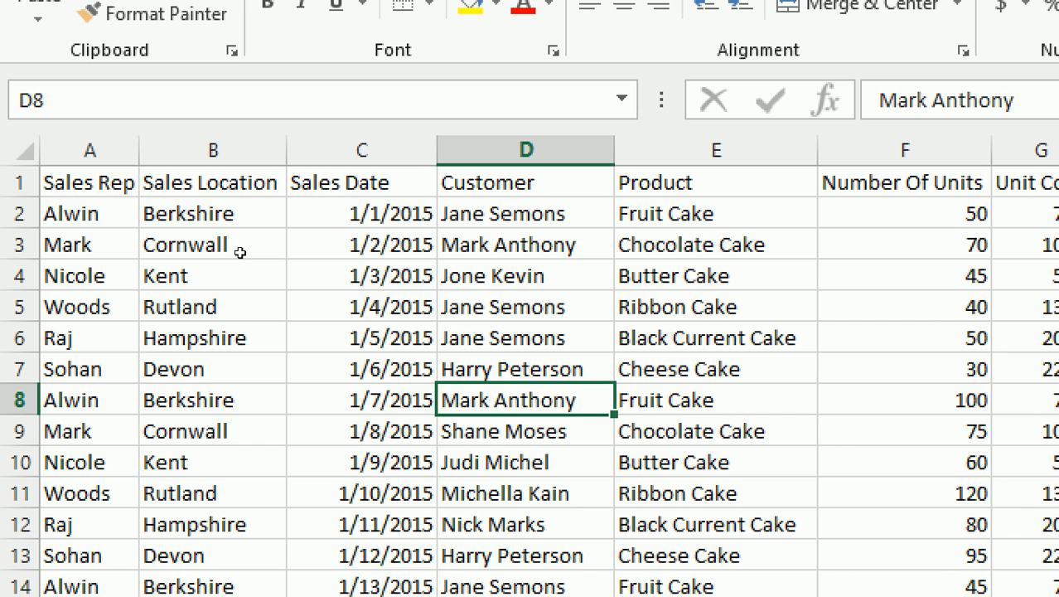
pyautogui.press('Up')
pyautogui.press('Up')
pyautogui.press('Up')
pyautogui.press('Up')
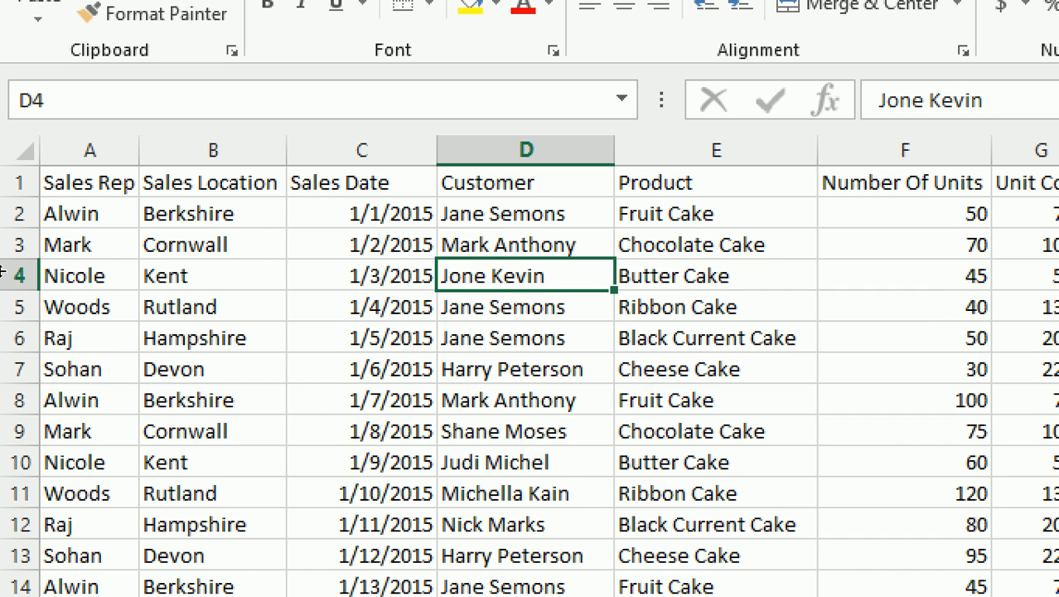
pyautogui.click(87, 149)
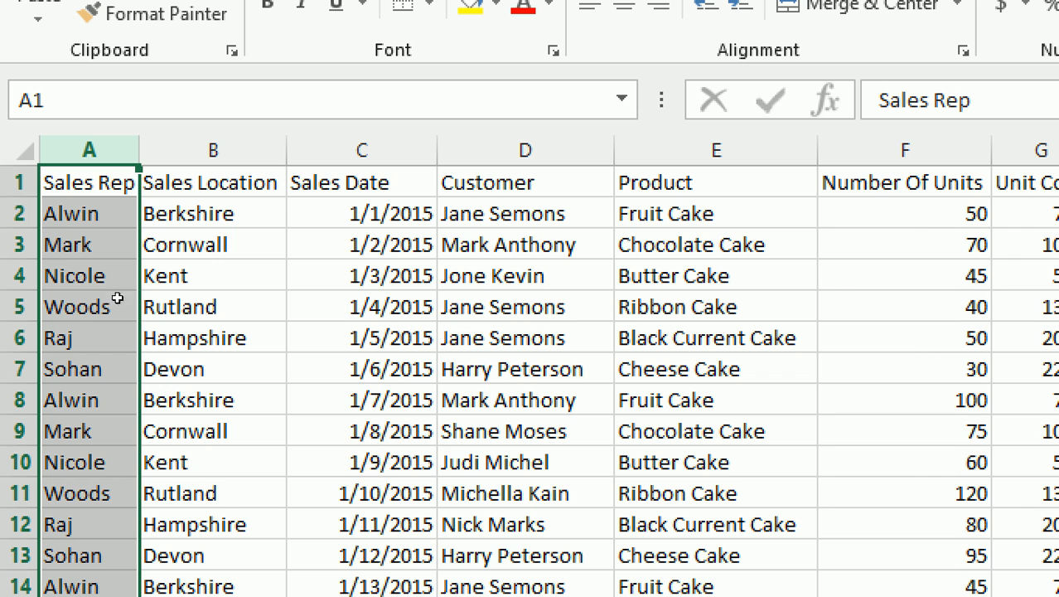
pyautogui.rightClick(47, 150)
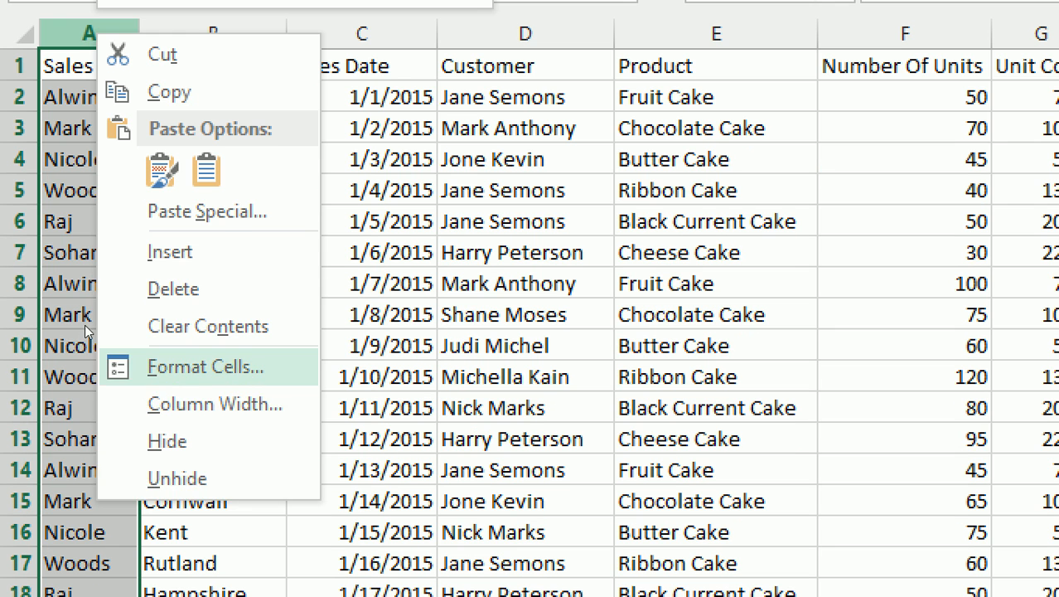
pyautogui.click(178, 484)
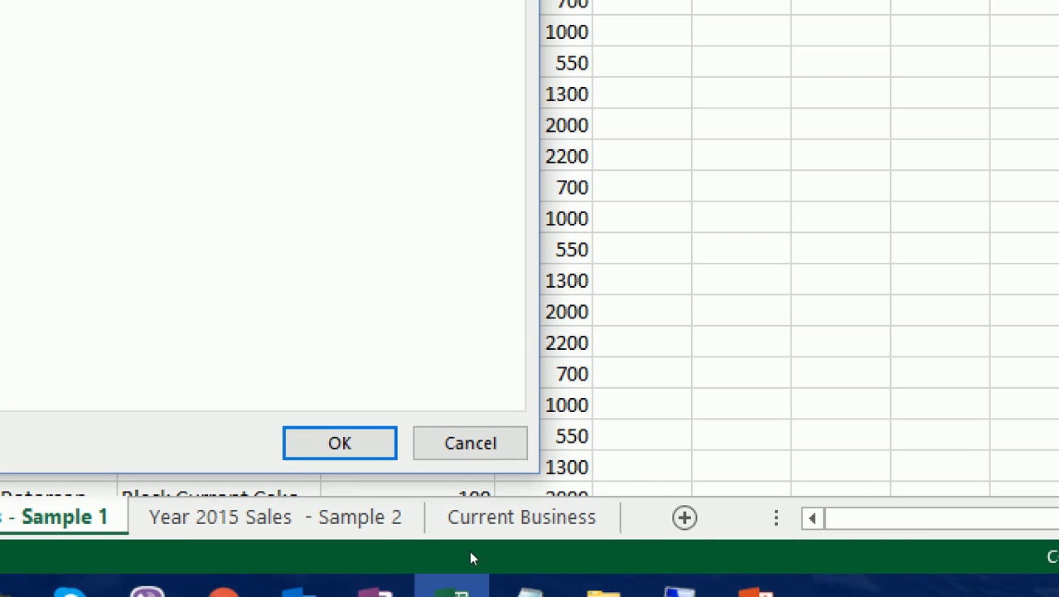
pyautogui.click(968, 596)
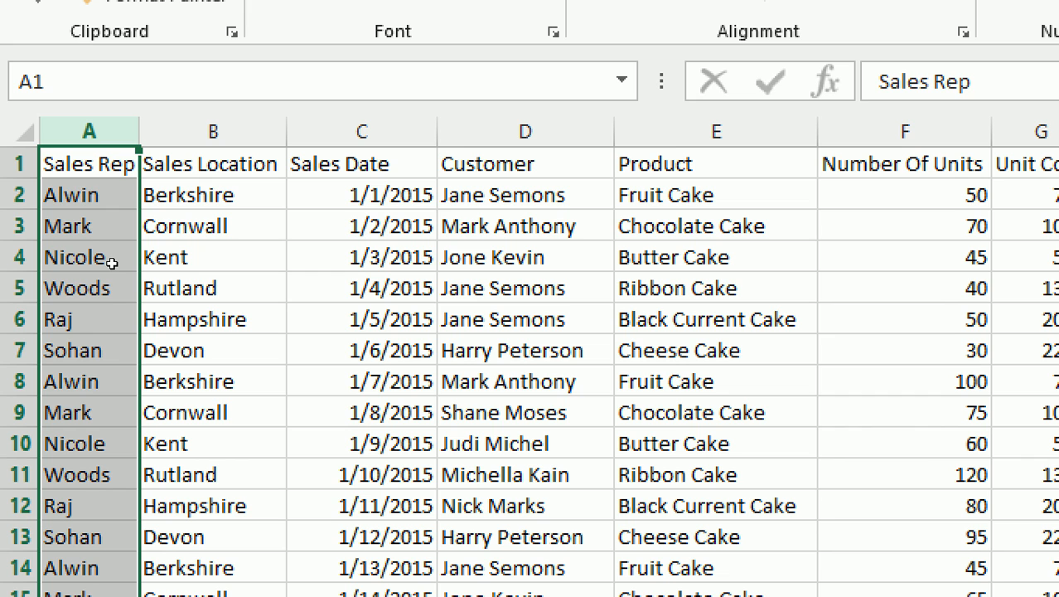
# Format the entire Sales Rep column as Text
pyautogui.click(50, 133)
pyautogui.hotkey('ctrl', '1')
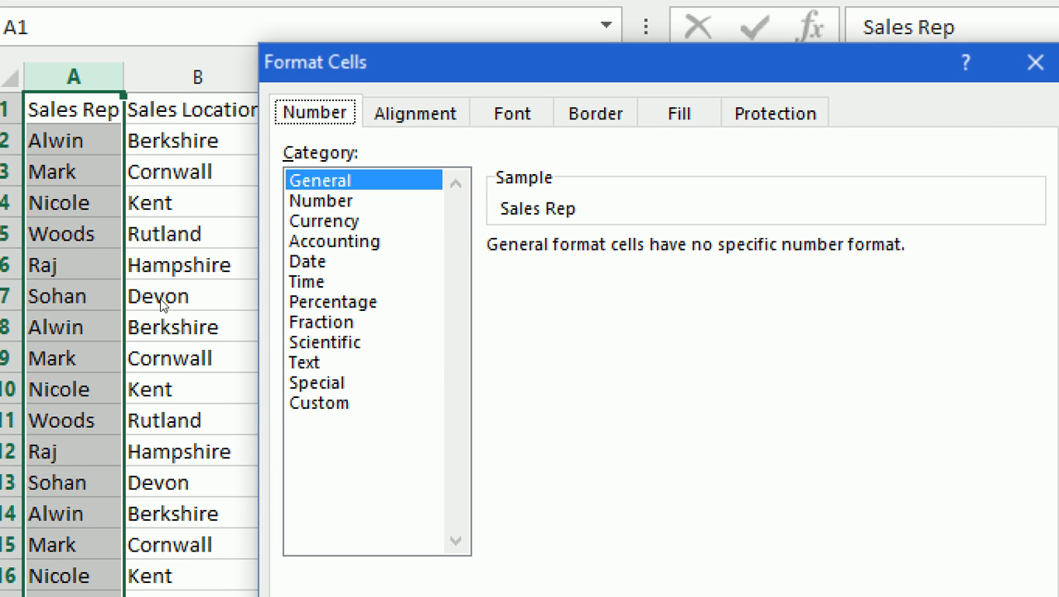
pyautogui.click(319, 362)
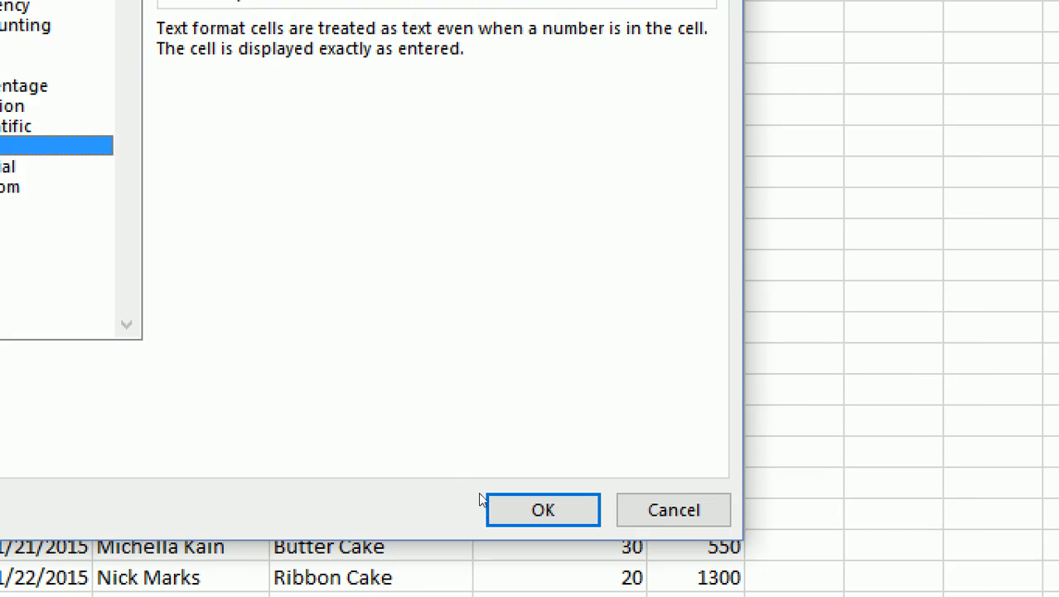
pyautogui.click(544, 509)
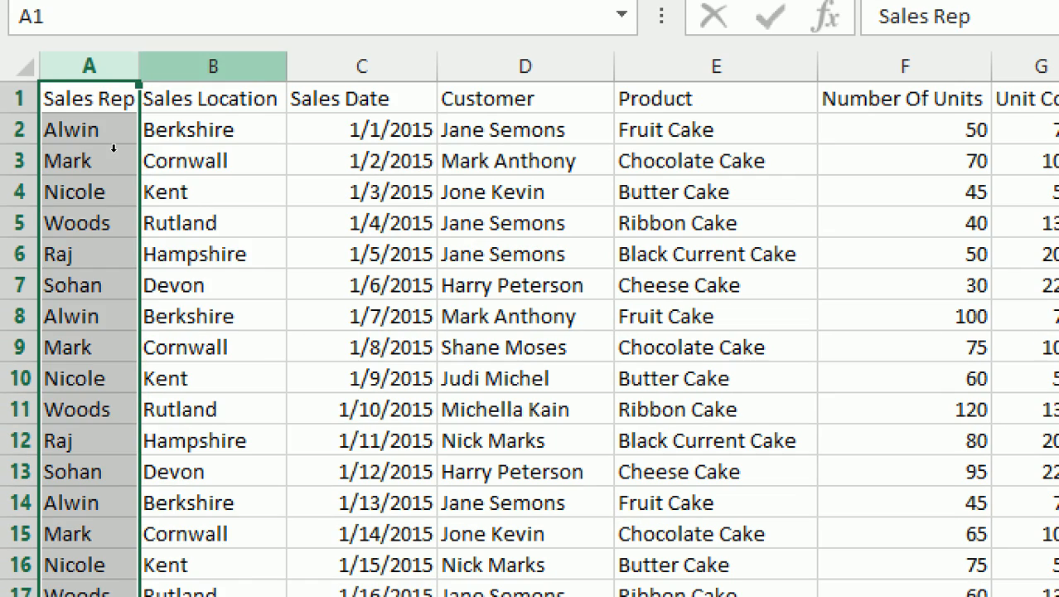
# Format the entire Sales Location column as Text
pyautogui.click(213, 66)
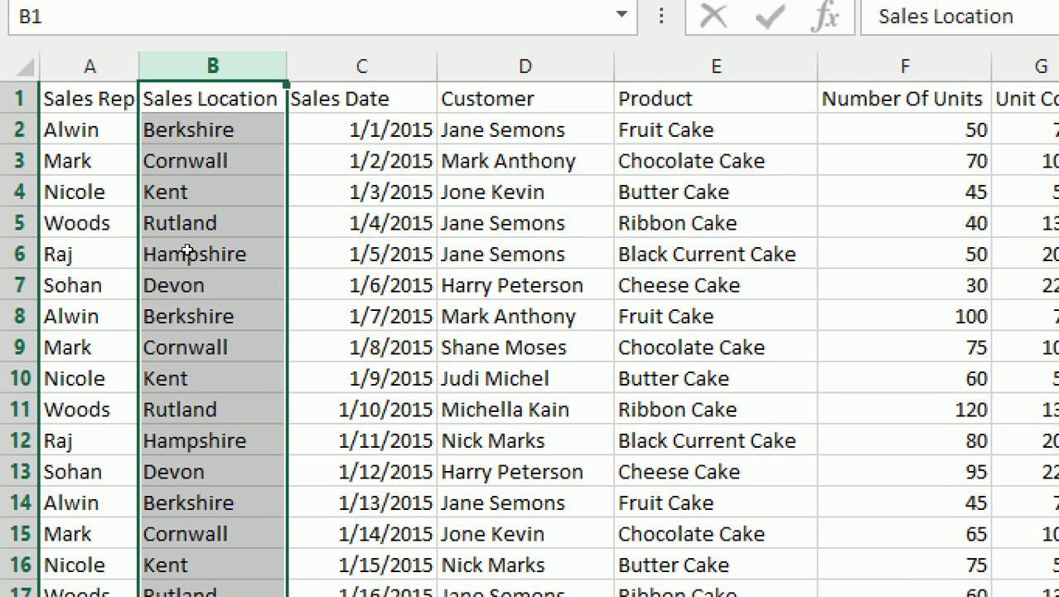
pyautogui.hotkey('ctrl', '1')
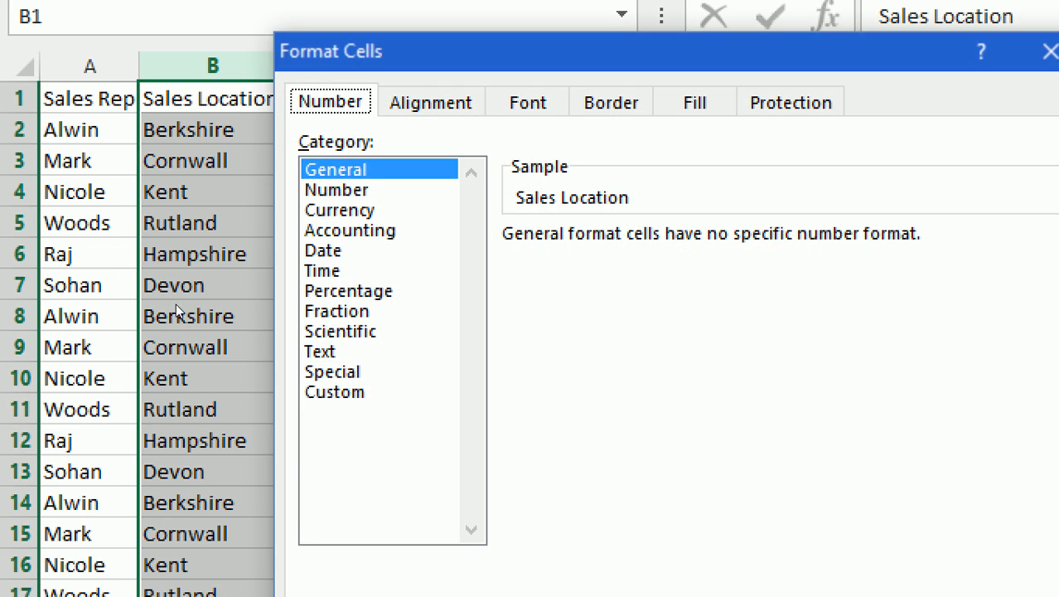
pyautogui.press('Tab')
pyautogui.press('t')
pyautogui.press('t')
pyautogui.press('Return')
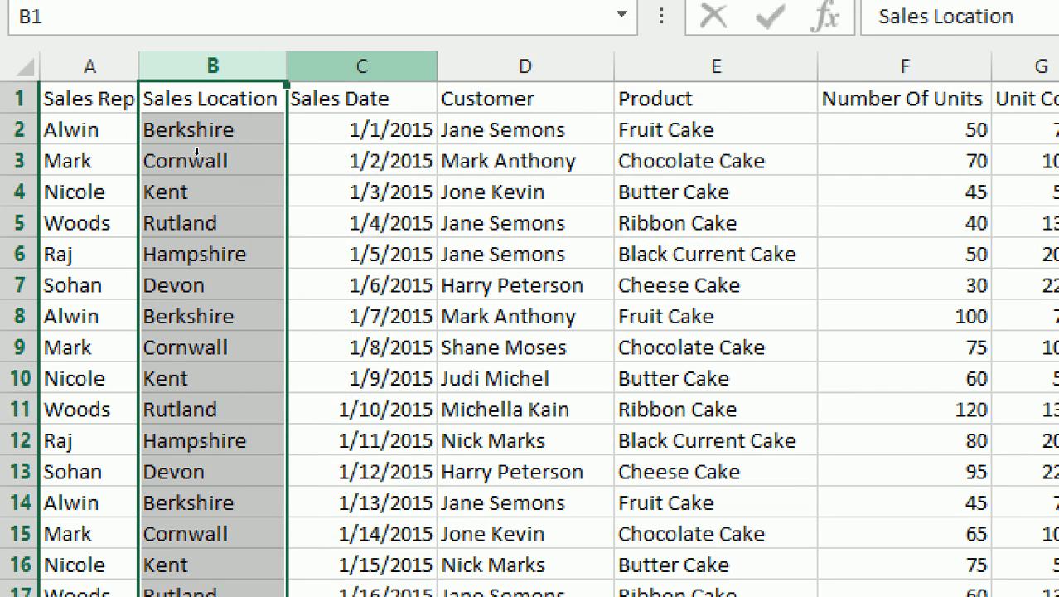
# Format the entire Sales Date column as Date with the *3/14/2012 type and the English (United States) locale
pyautogui.click(362, 67)
pyautogui.hotkey('ctrl', '1')
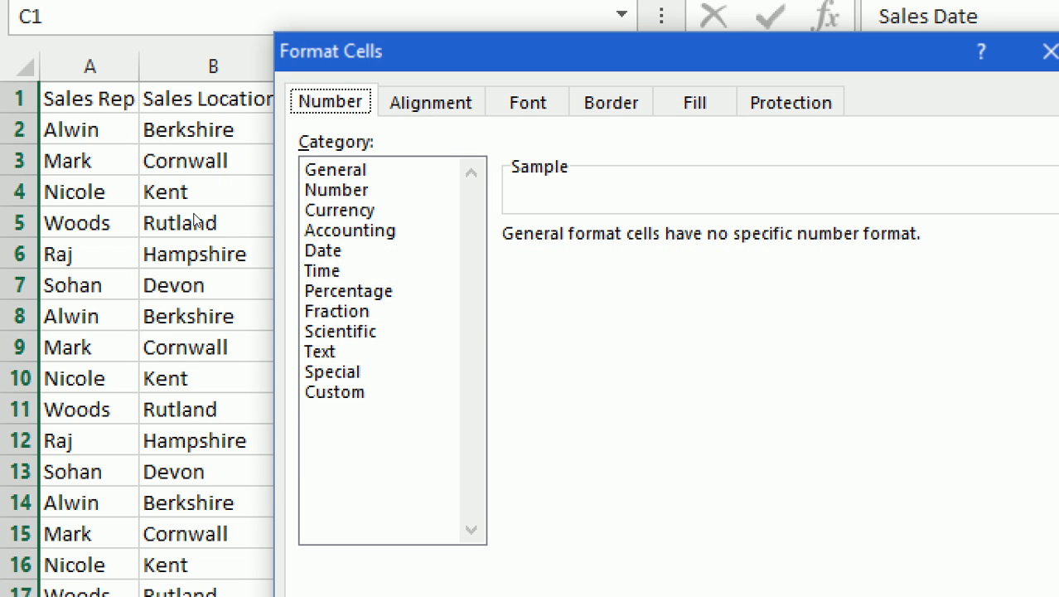
pyautogui.press('Tab')
pyautogui.press('d')
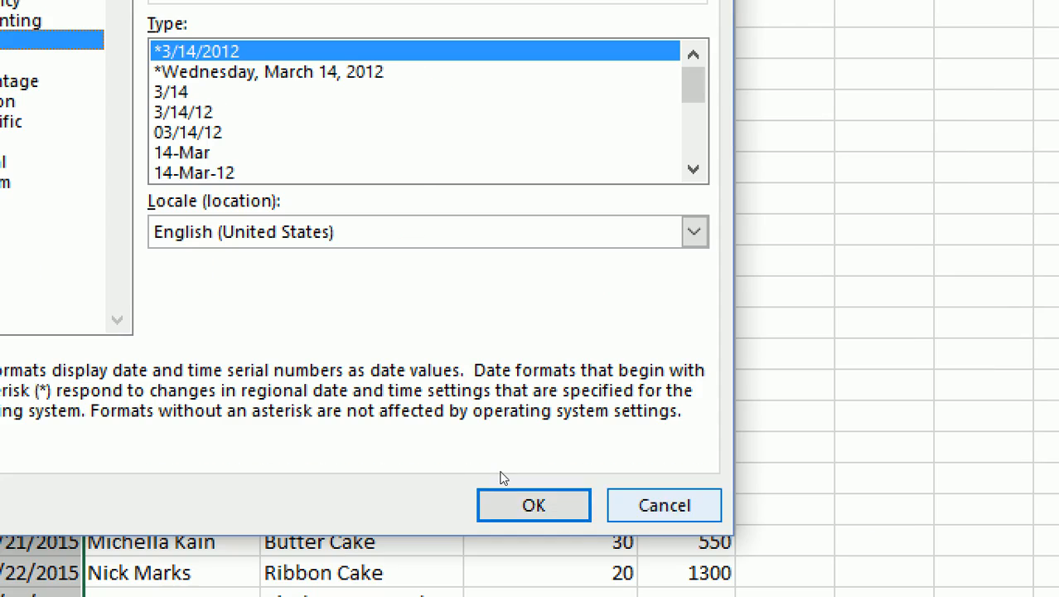
pyautogui.click(508, 500)
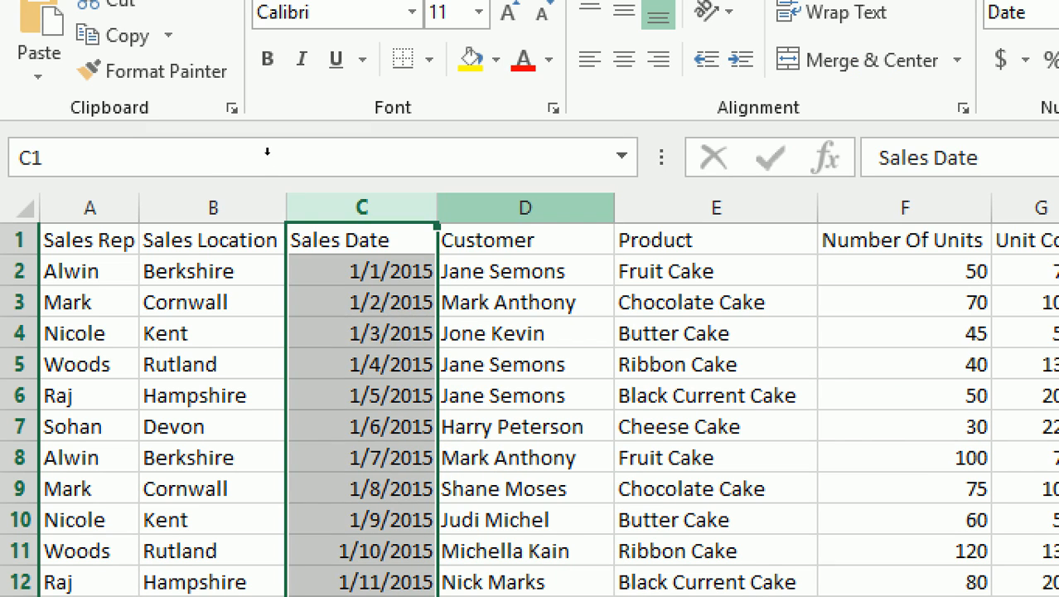
# Format the Customer and Product columns together as Text
pyautogui.click(525, 207)
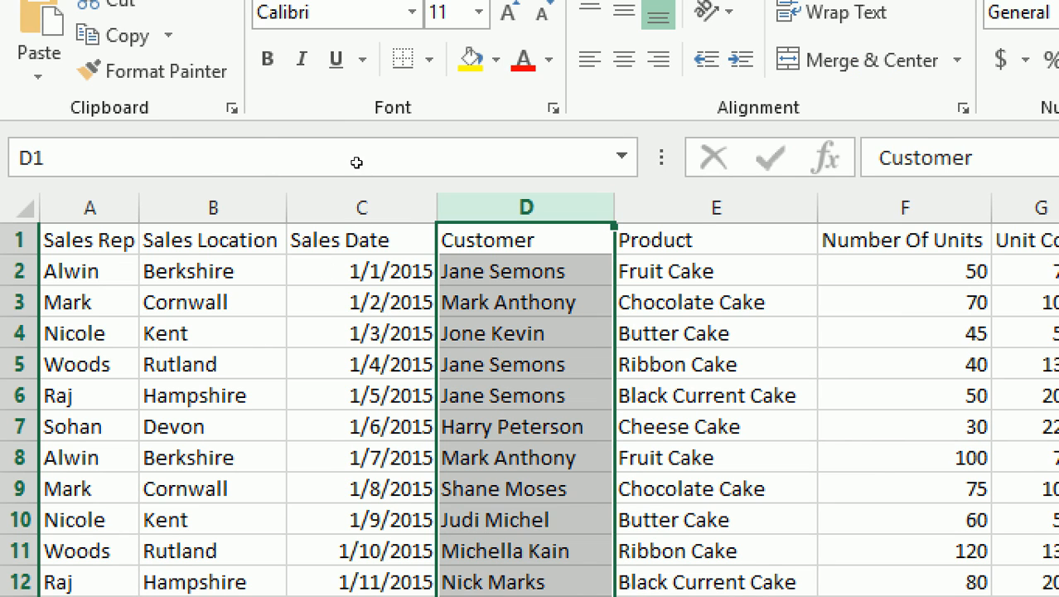
pyautogui.keyDown('ctrl'); pyautogui.click(715, 207); pyautogui.keyUp('ctrl')
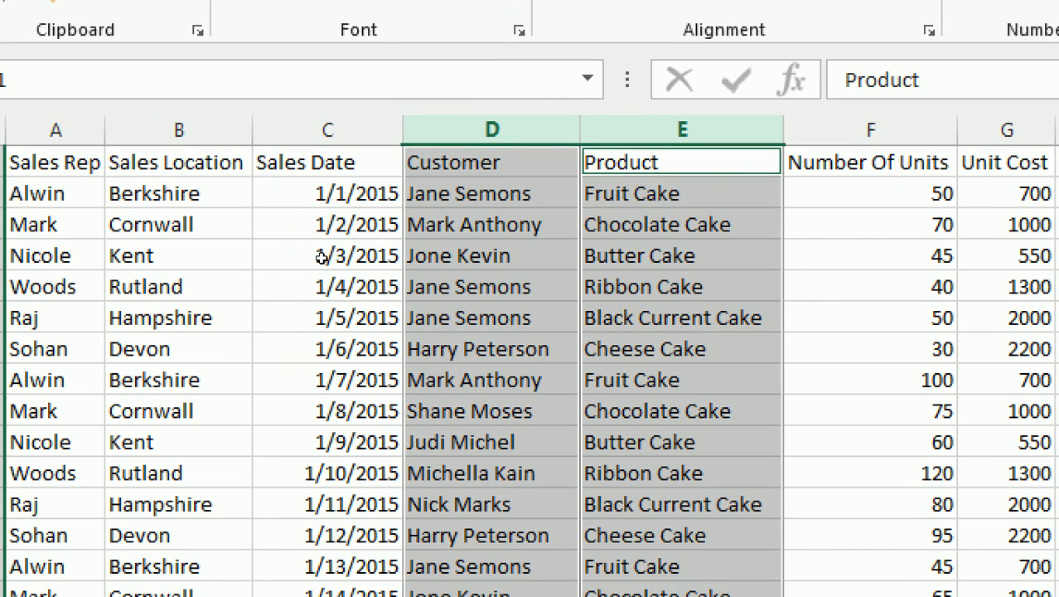
pyautogui.hotkey('ctrl', '1')
pyautogui.click(289, 415)
pyautogui.press('Return')
# Format the entire Number Of Units column as Number with 0 decimal places
pyautogui.click(618, 155)
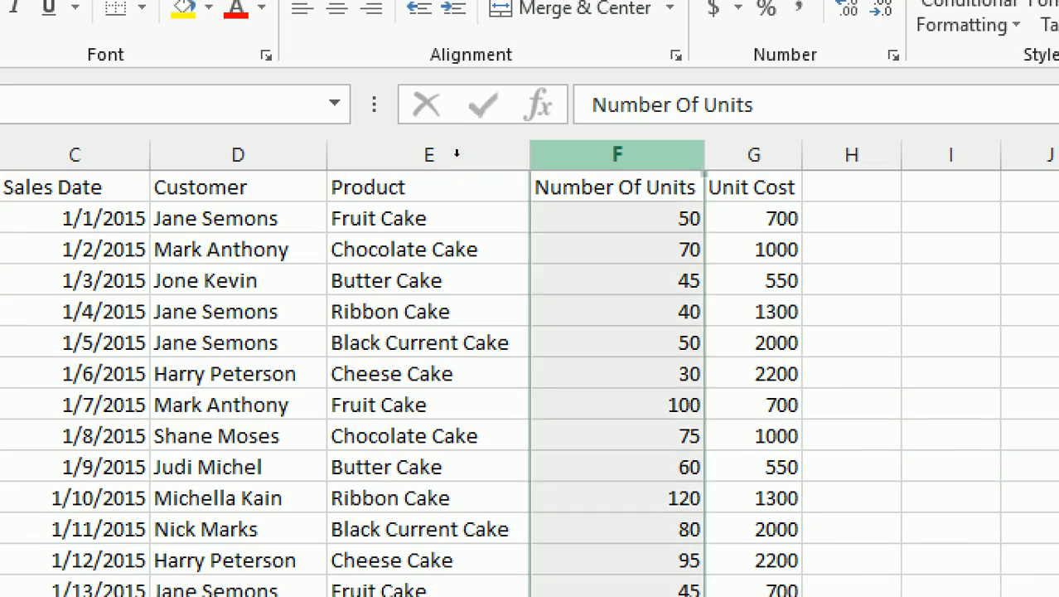
pyautogui.hotkey('ctrl', '1')
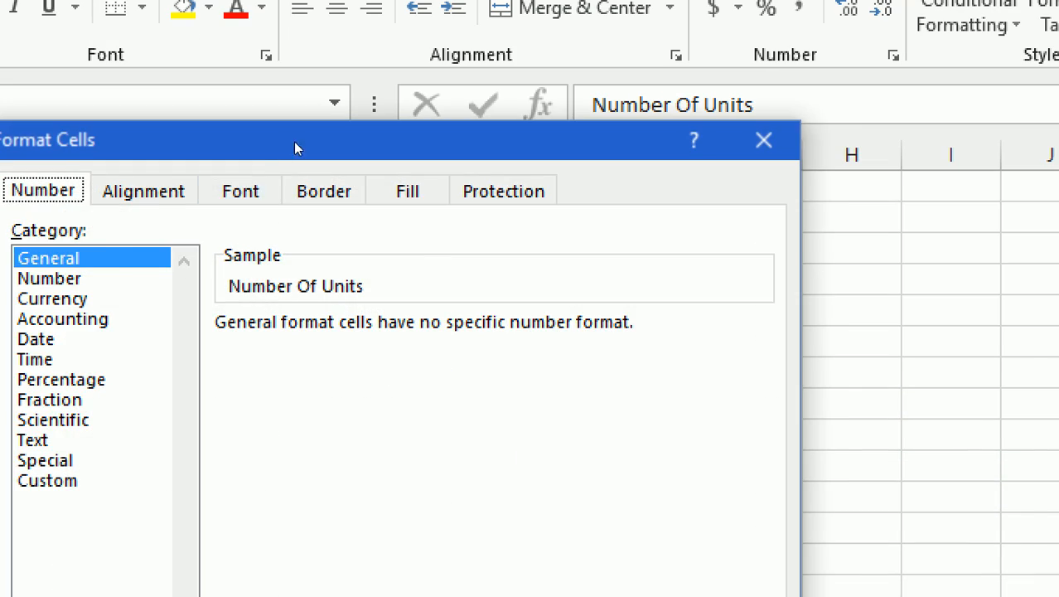
pyautogui.click(451, 309)
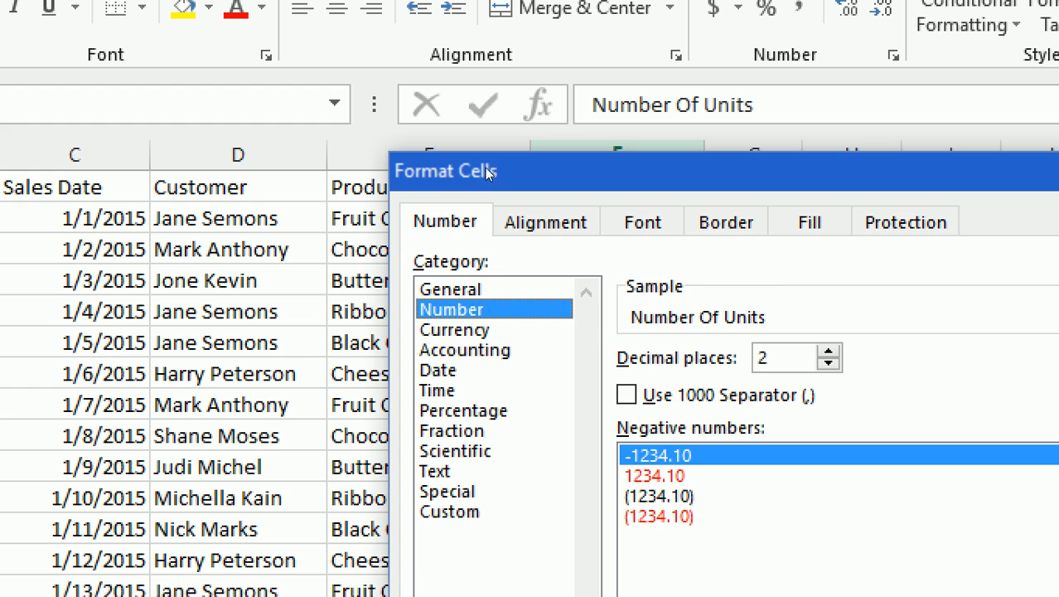
pyautogui.moveTo(485, 170); pyautogui.dragTo(415, 420)
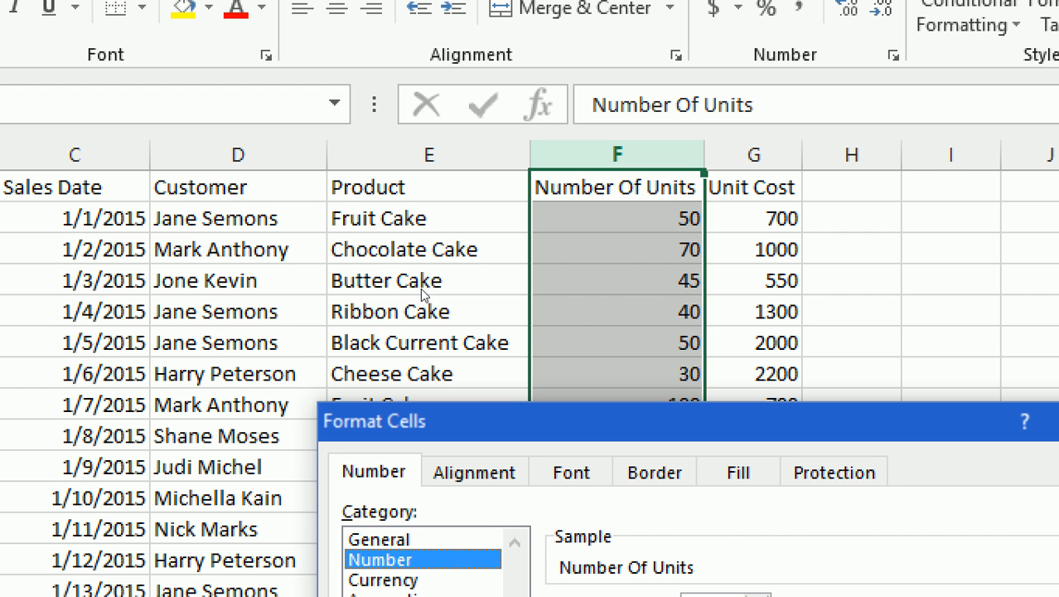
pyautogui.moveTo(640, 427); pyautogui.dragTo(594, 421)
pyautogui.moveTo(399, 290); pyautogui.dragTo(367, 147)
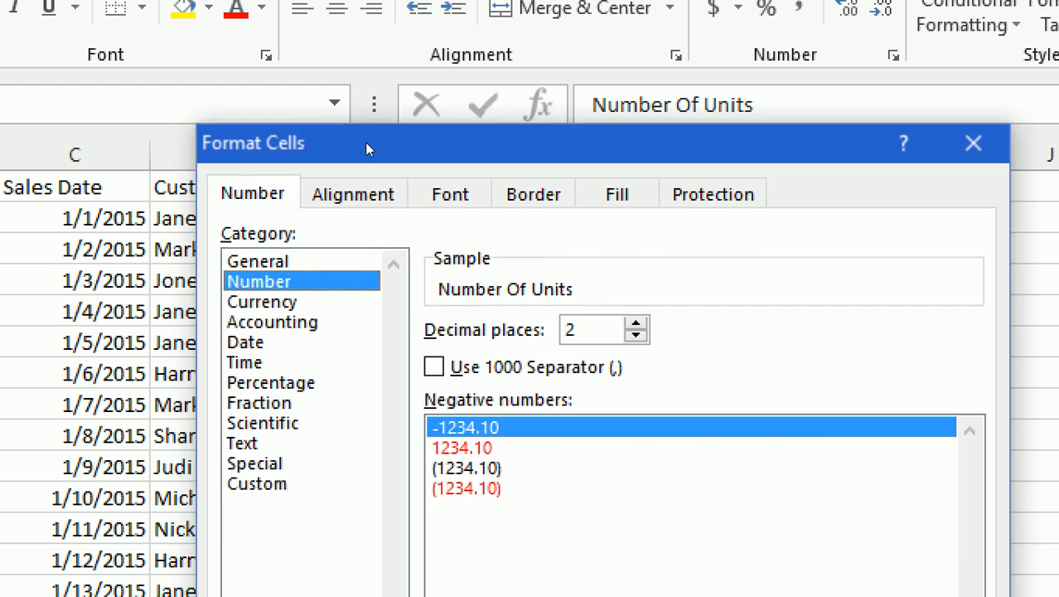
pyautogui.press('Down')
pyautogui.press('Down')
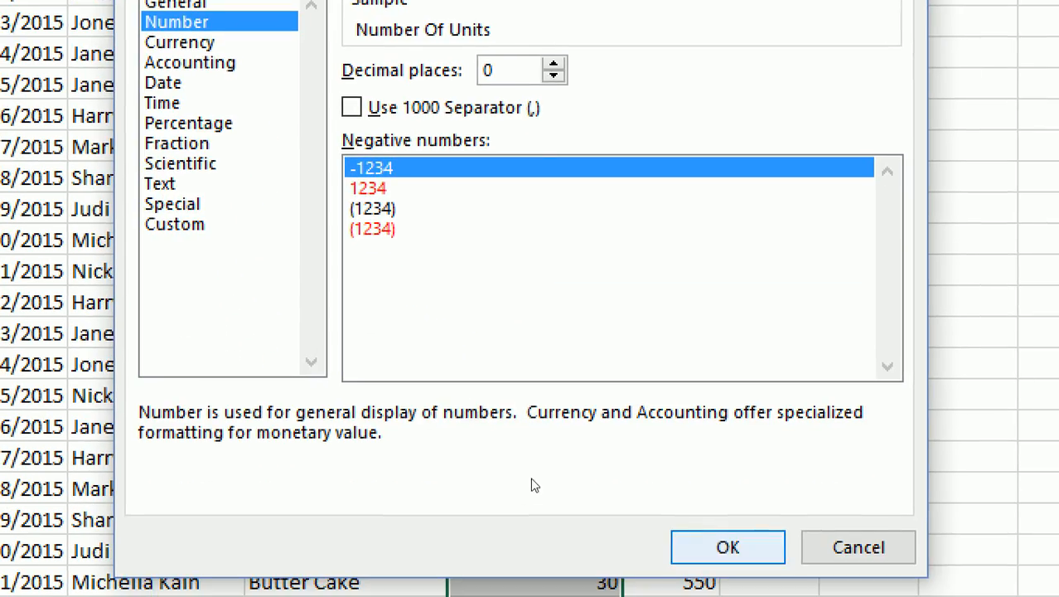
pyautogui.click(727, 546)
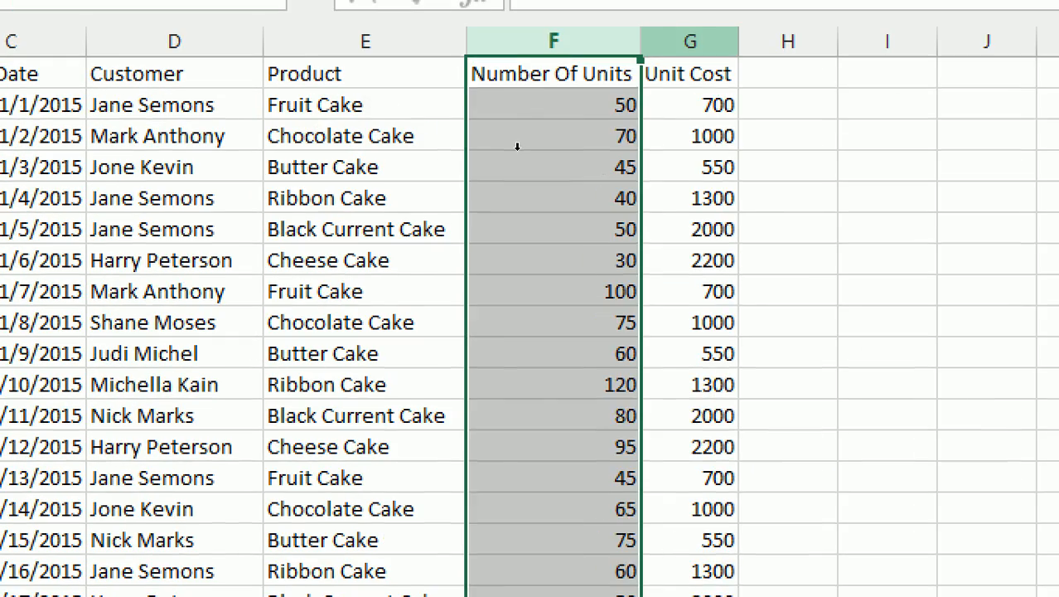
# Choose the Currency format category for the entire Unit Cost column
pyautogui.click(690, 41)
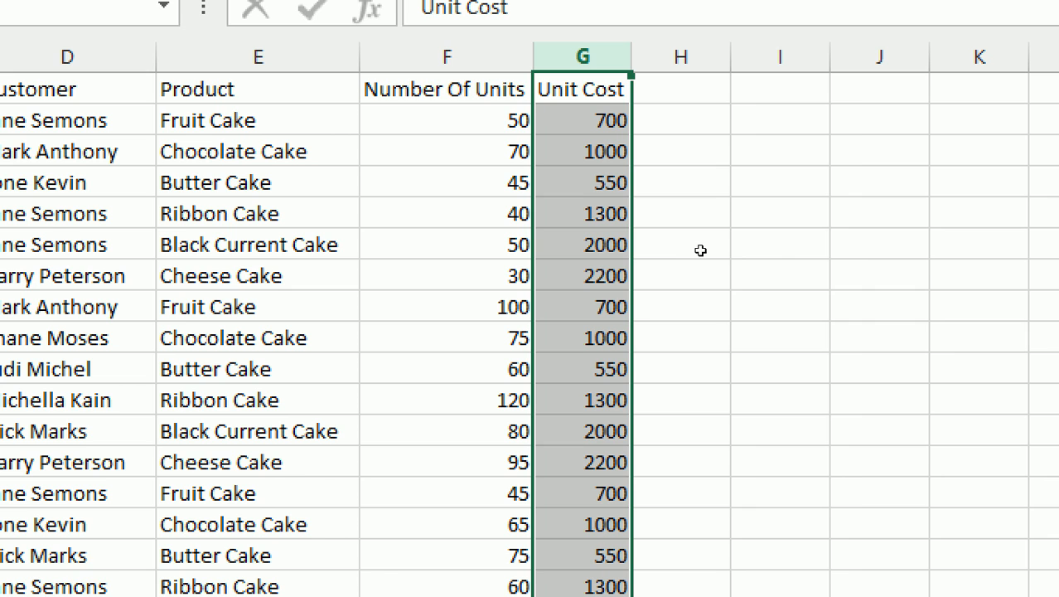
pyautogui.hotkey('ctrl', '1')
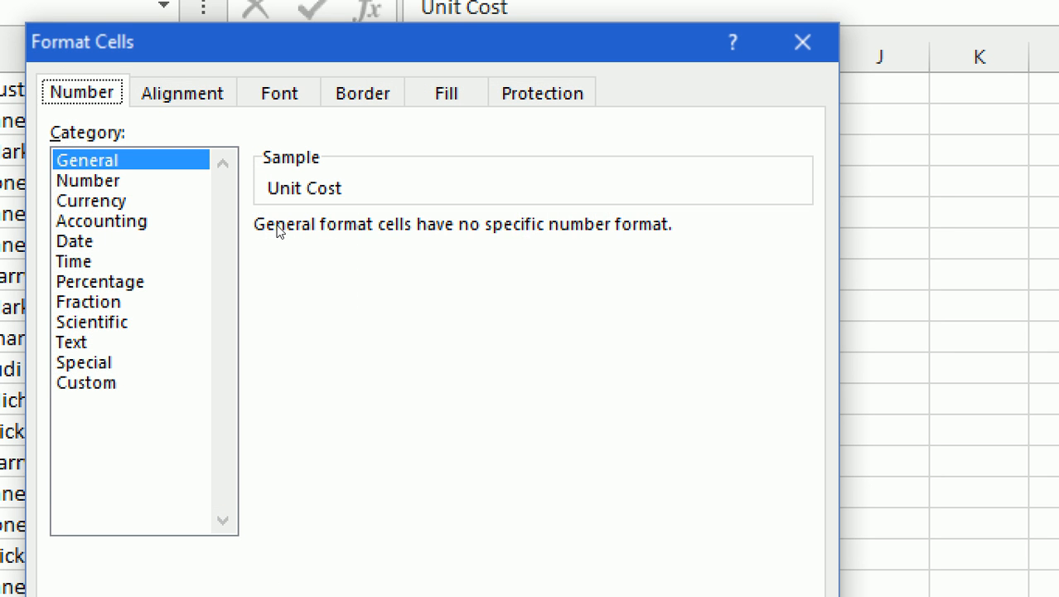
pyautogui.click(92, 202)
pyautogui.moveTo(306, 55); pyautogui.dragTo(509, 186)
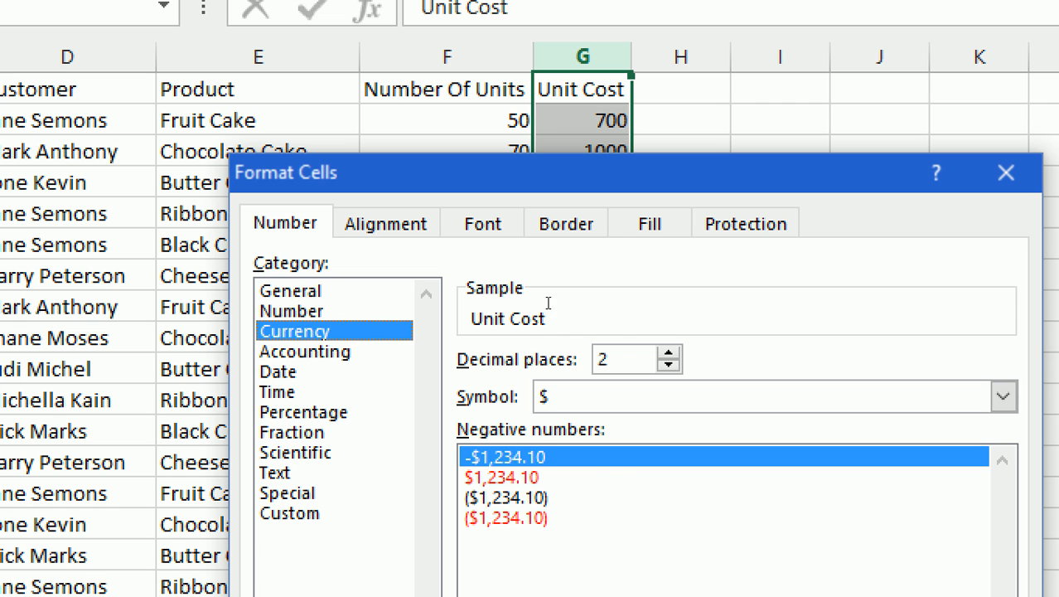
# Browse the currency symbols available for the Unit Cost column's format
pyautogui.click(622, 397)
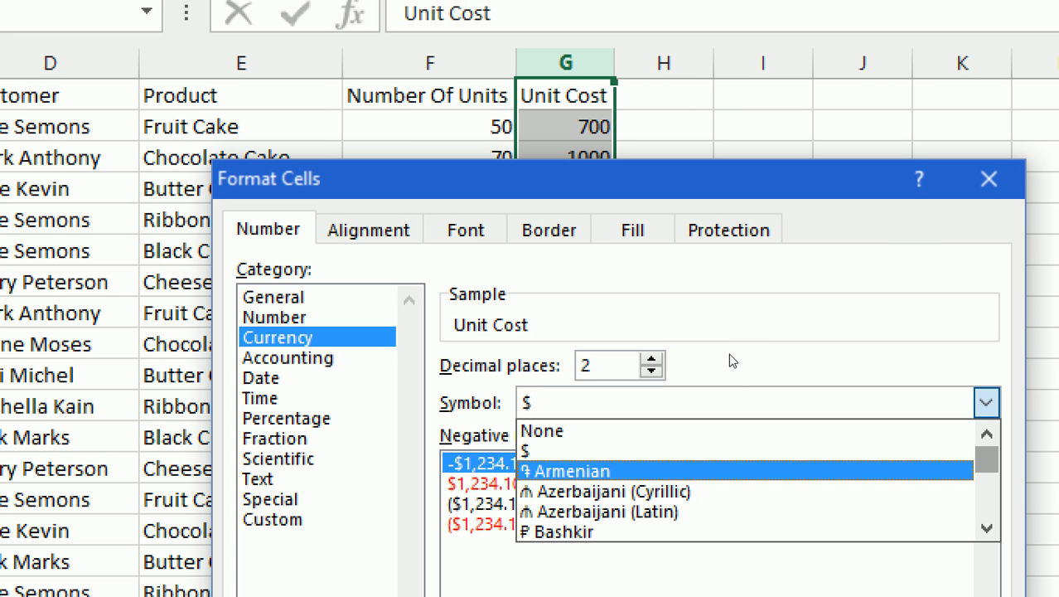
pyautogui.scroll(-5, 746, 359)
pyautogui.scroll(15, 729, 364)
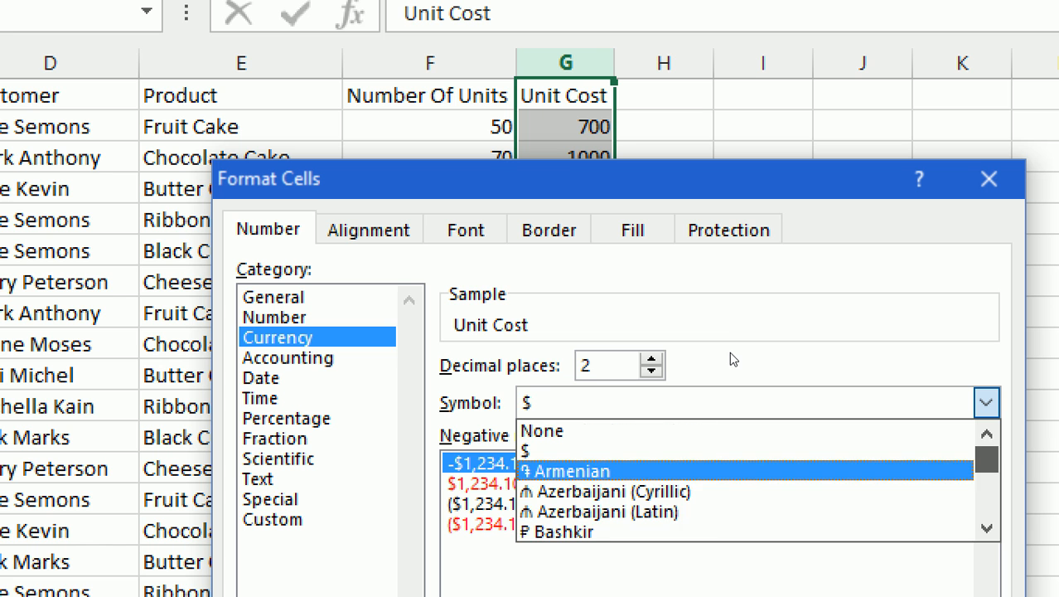
pyautogui.scroll(-10, 730, 352)
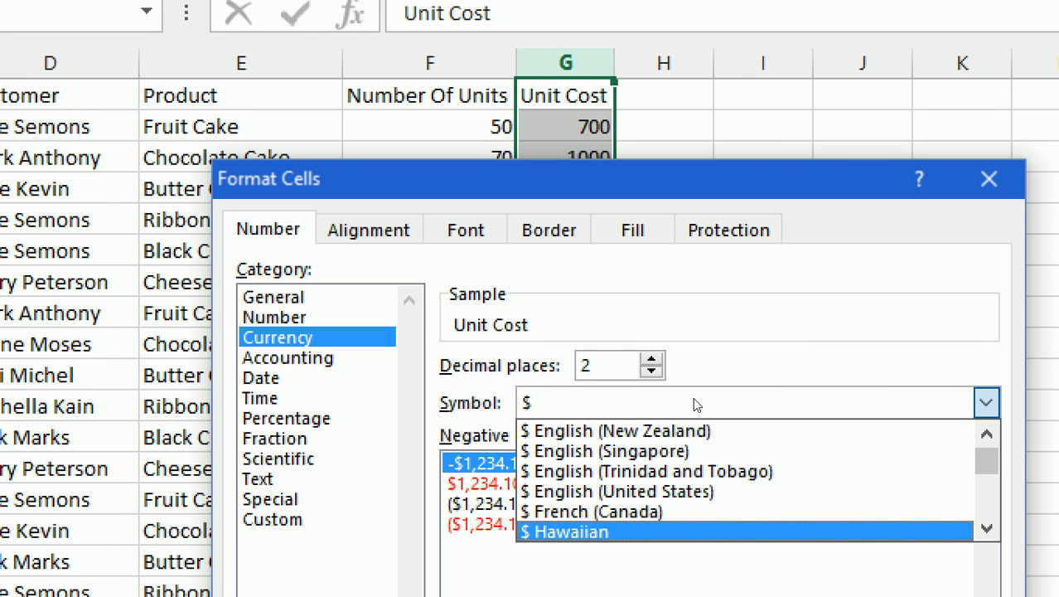
pyautogui.scroll(-8, 721, 398)
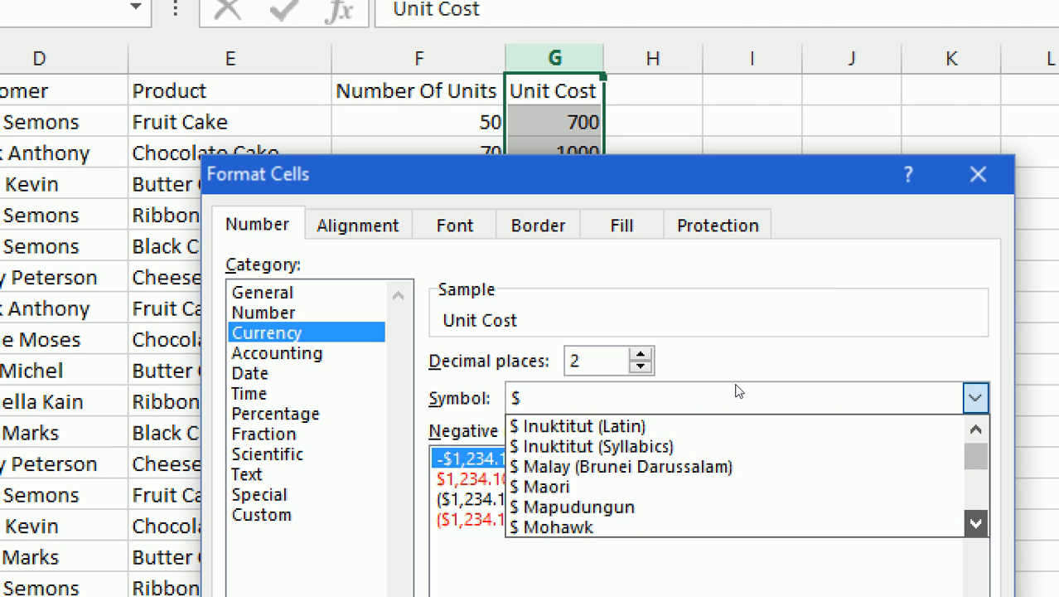
pyautogui.scroll(-10, 738, 391)
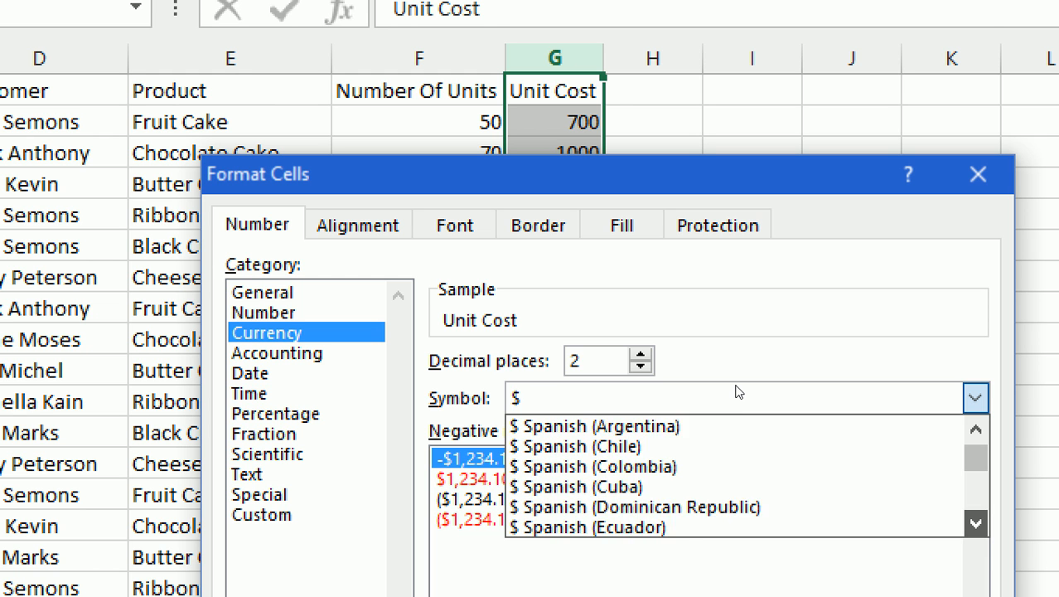
pyautogui.scroll(-1, 734, 364)
pyautogui.scroll(3, 733, 352)
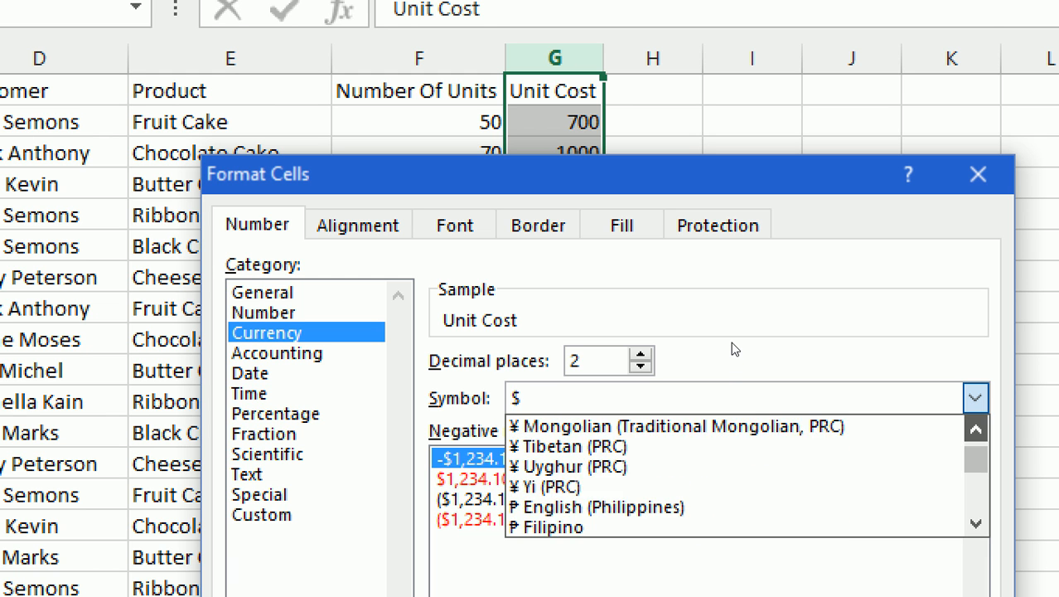
pyautogui.scroll(3, 733, 349)
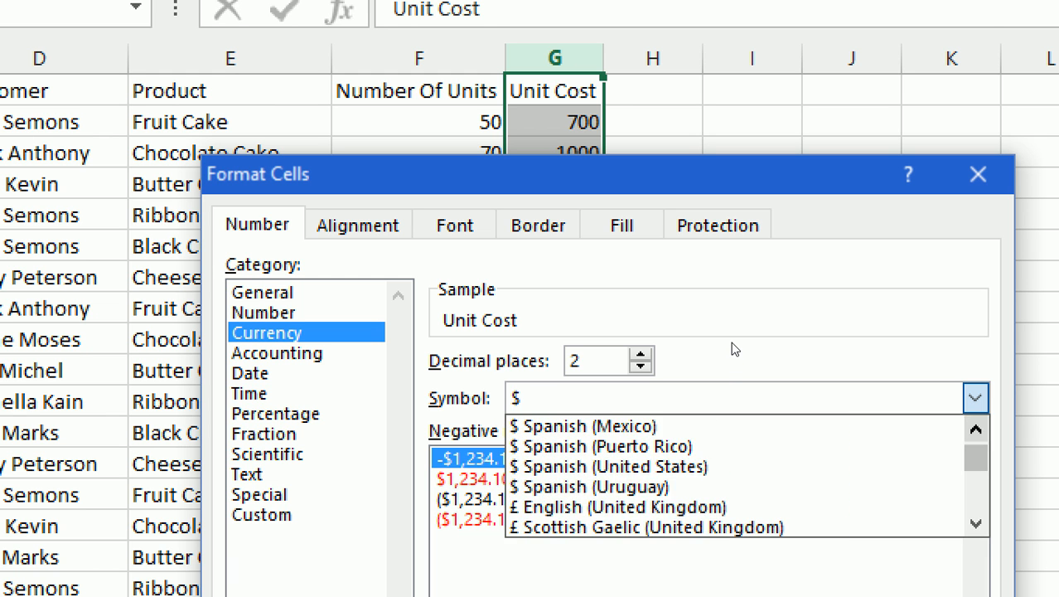
pyautogui.scroll(1, 733, 349)
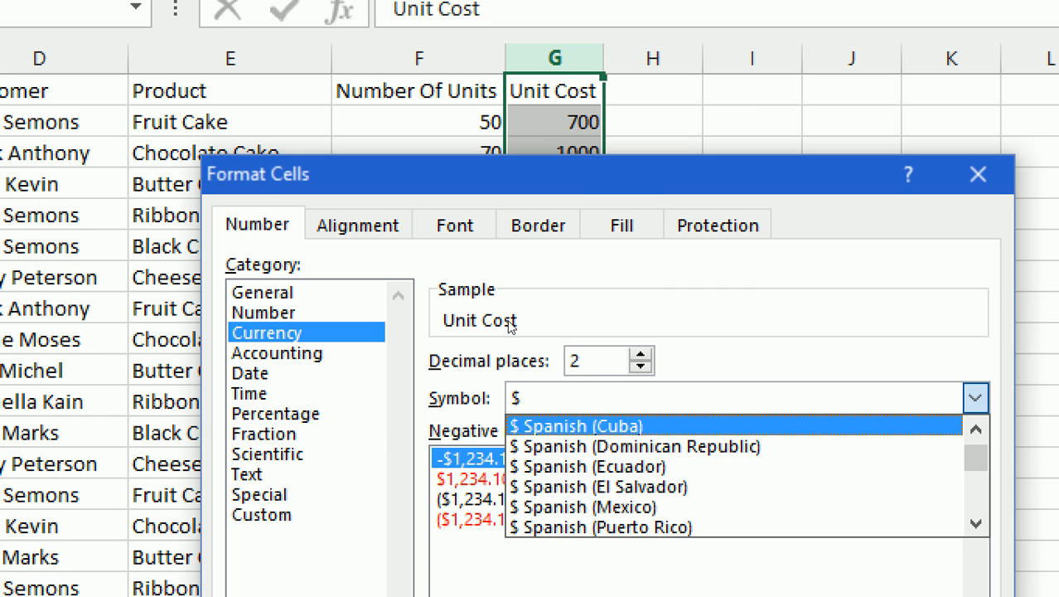
pyautogui.click(507, 323)
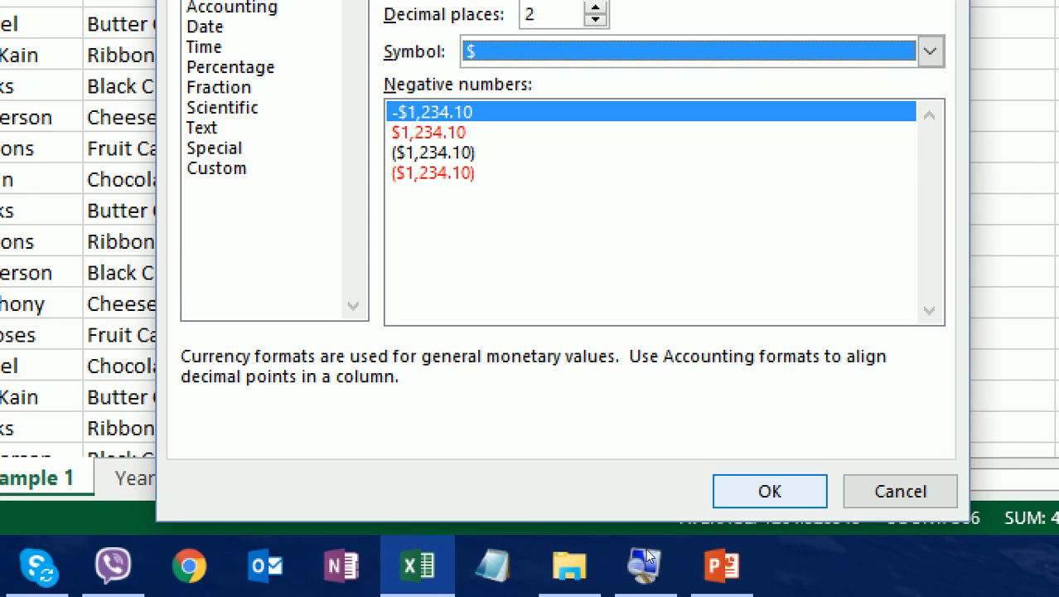
# Apply the Currency format with the $ symbol and 2 decimal places to the Unit Cost column
pyautogui.click(769, 490)
pyautogui.click(448, 238)
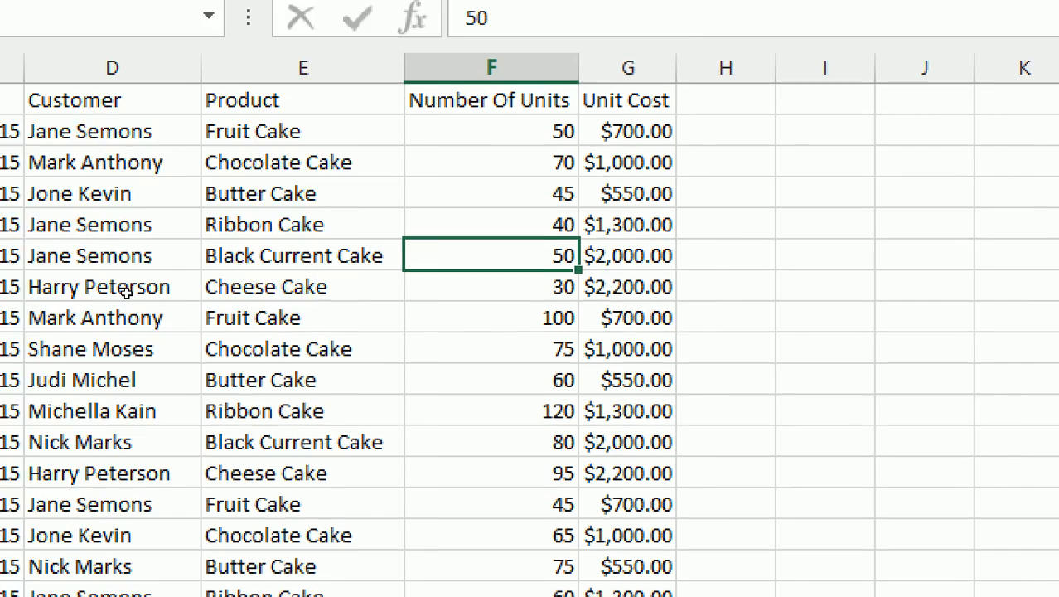
# Examine the first sales record in row 2 field by field, from Sales Rep to Unit Cost
pyautogui.click(22, 301)
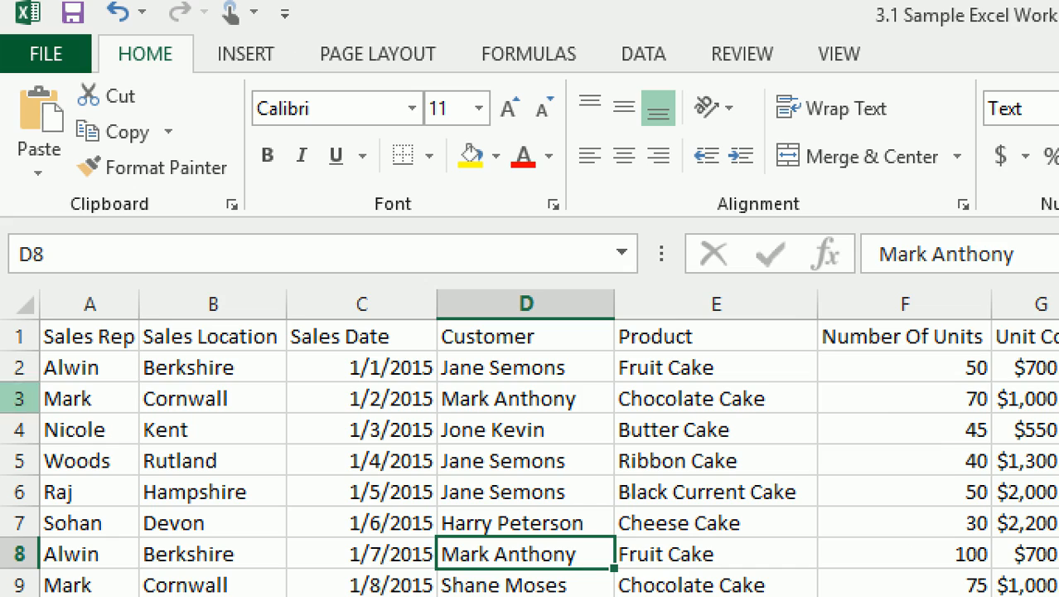
pyautogui.click(20, 131)
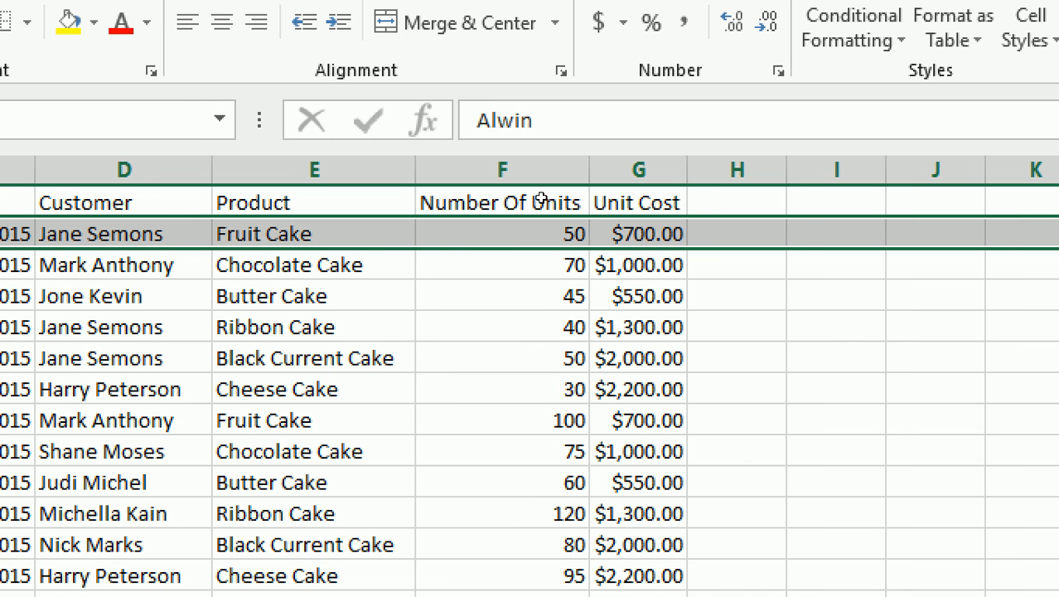
pyautogui.hotkey('ctrl', 'Right')
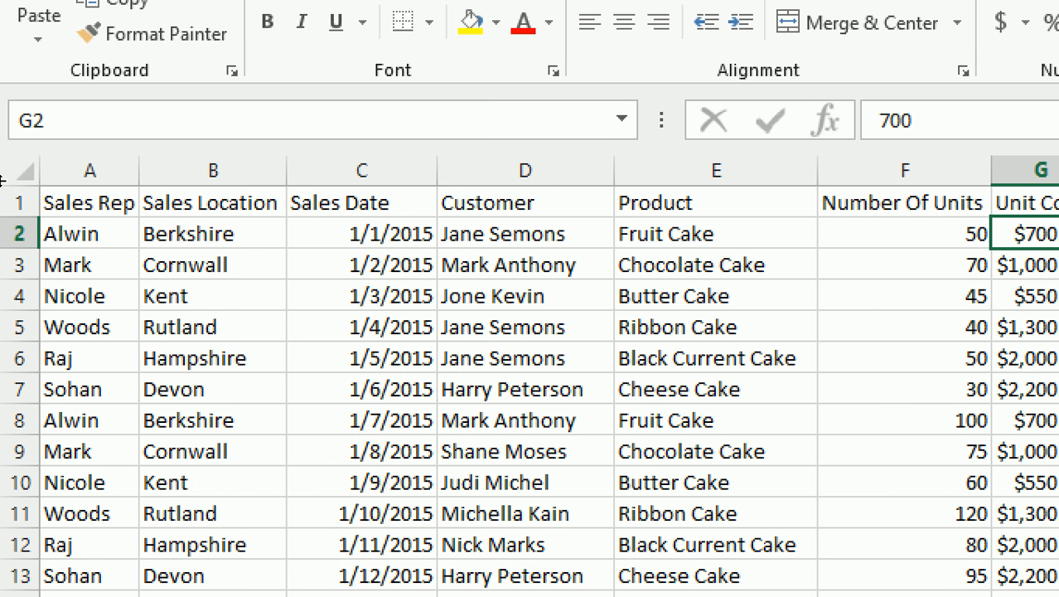
pyautogui.hotkey('ctrl', 'Left')
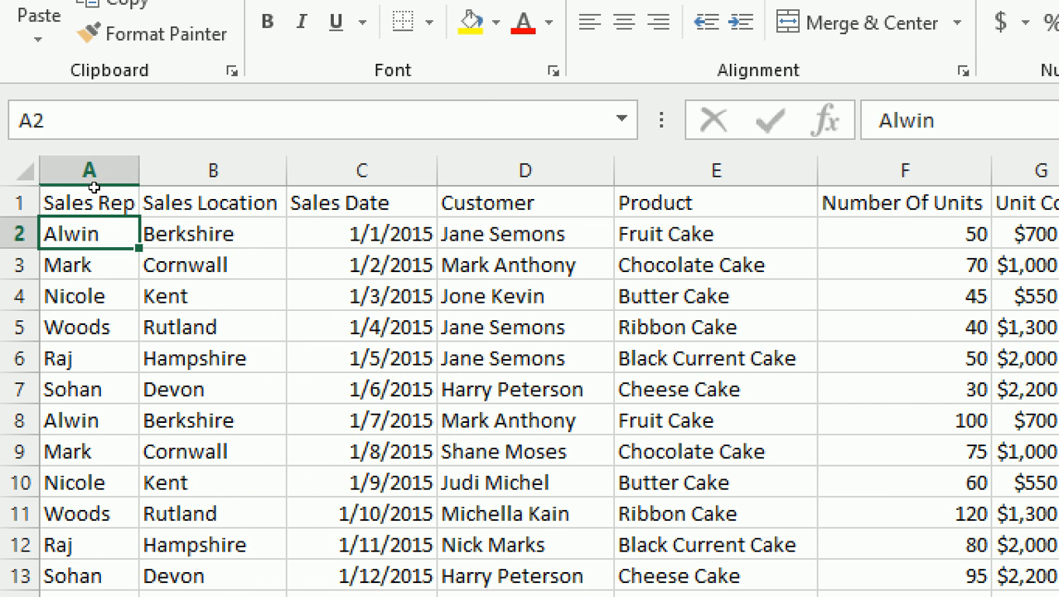
pyautogui.press('Right')
pyautogui.press('Right')
pyautogui.press('Right')
pyautogui.press('Right')
pyautogui.press('Right')
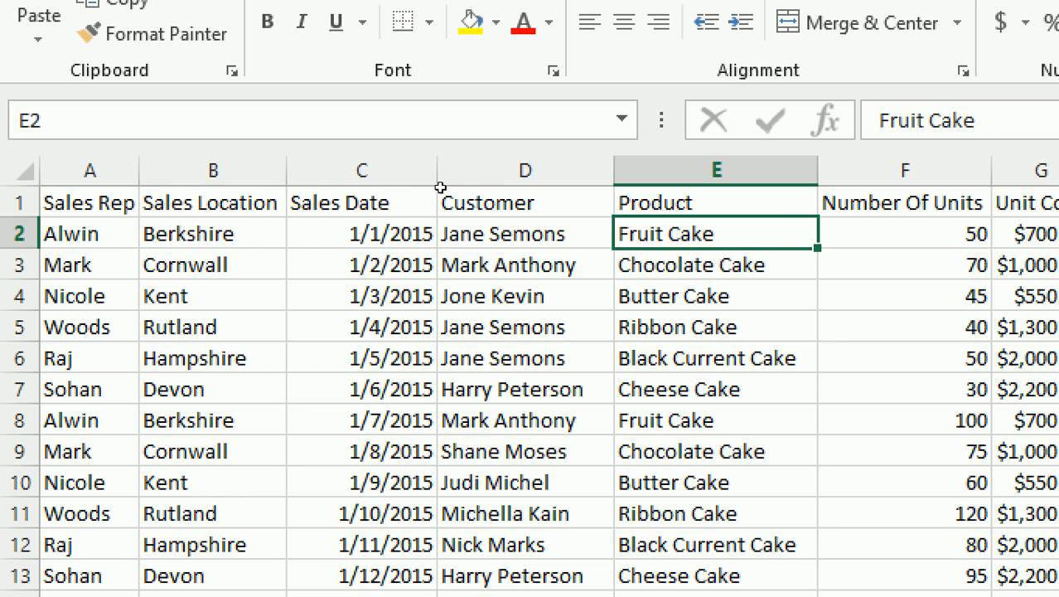
pyautogui.press('Right')
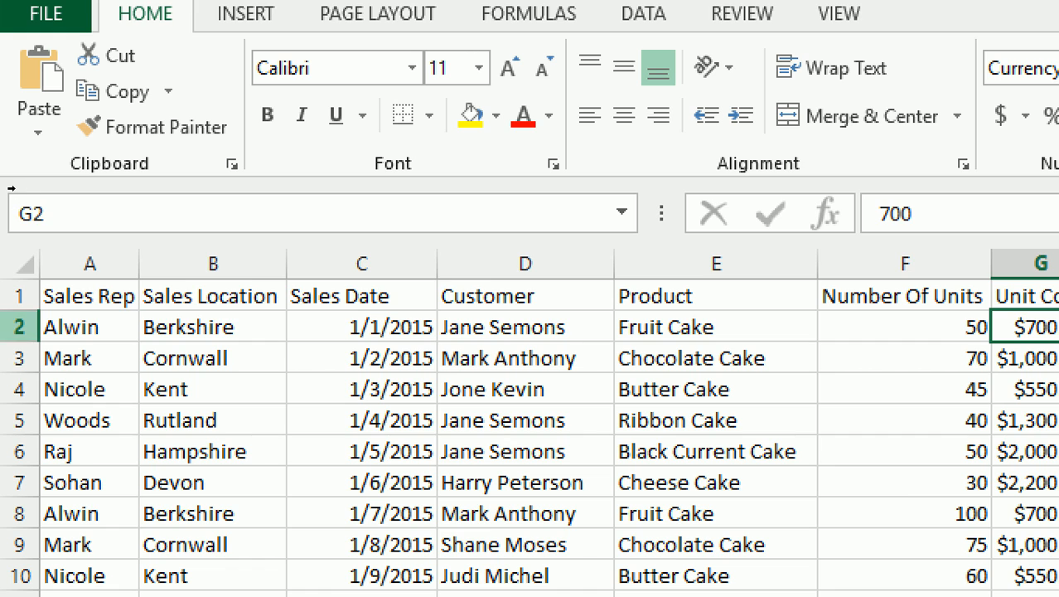
pyautogui.click(20, 327)
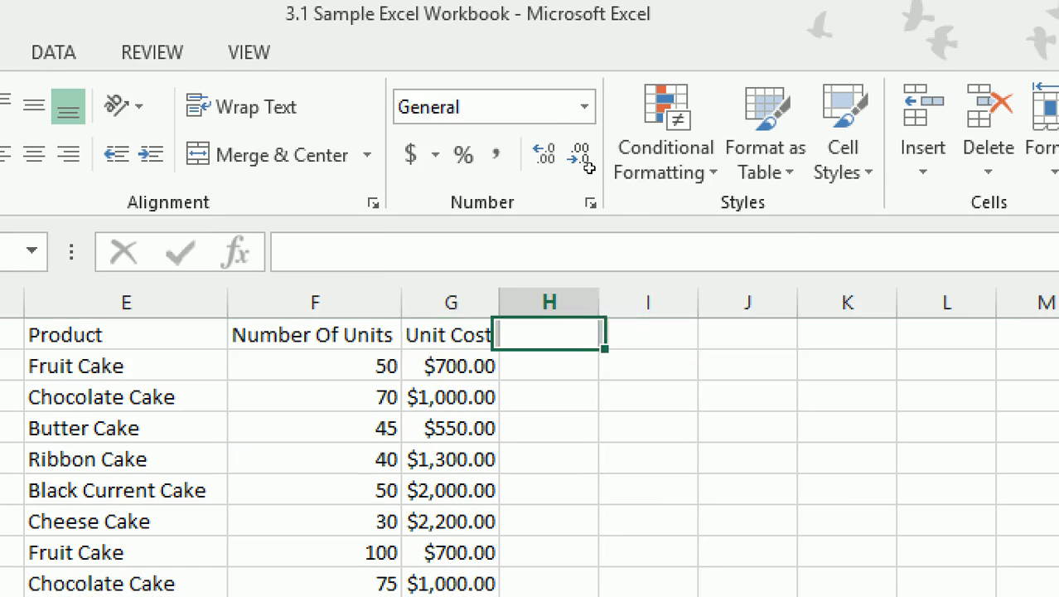
# Add a Sales heading in H1 and calculate the first record's sales in H2 with =F2*G2
pyautogui.write('Sales')
pyautogui.press('Return')
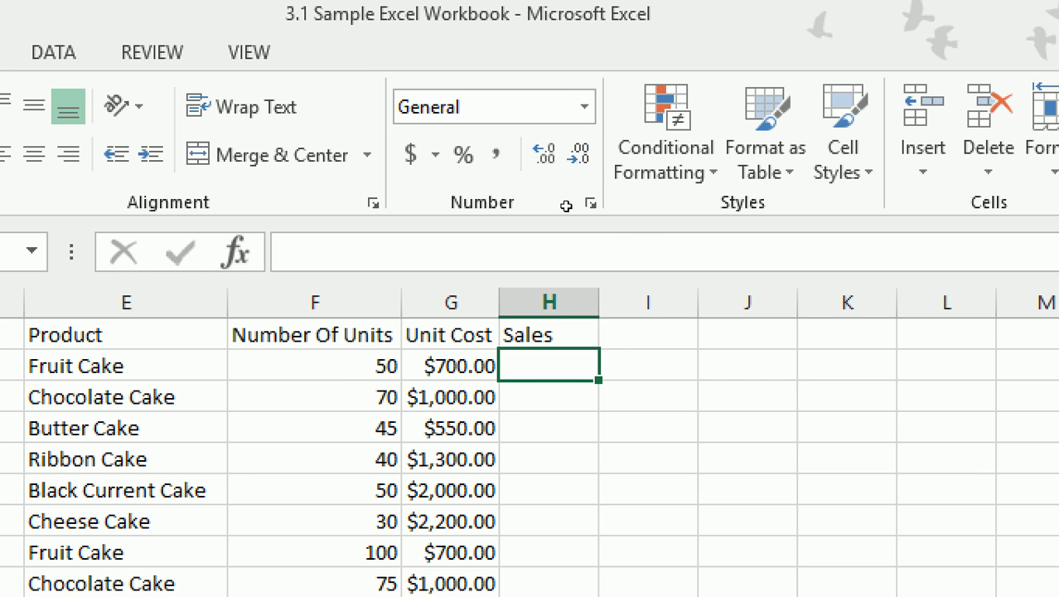
pyautogui.write('=')
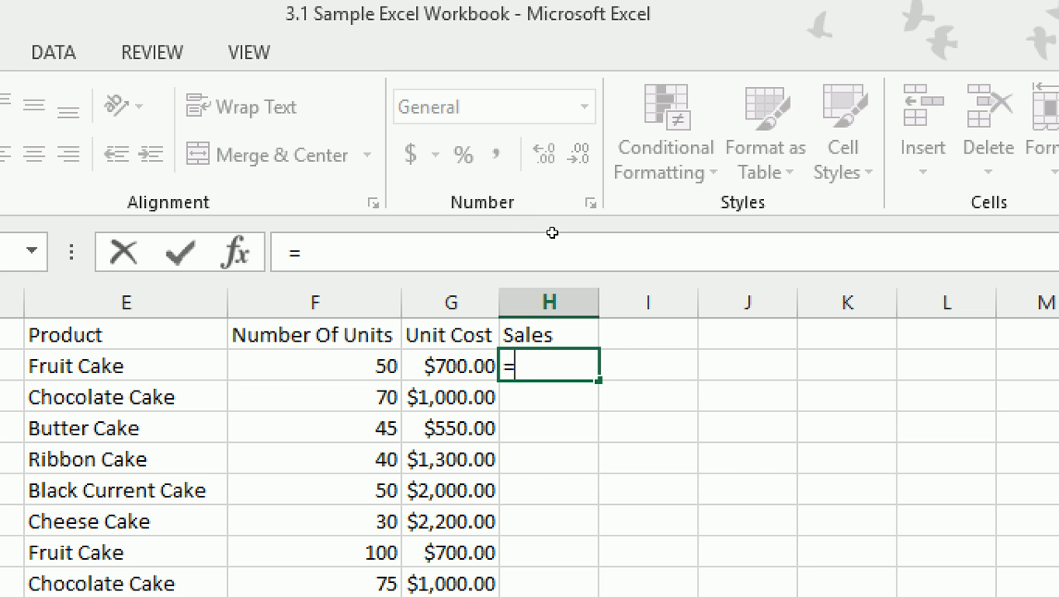
pyautogui.press('Left')
pyautogui.press('Left')
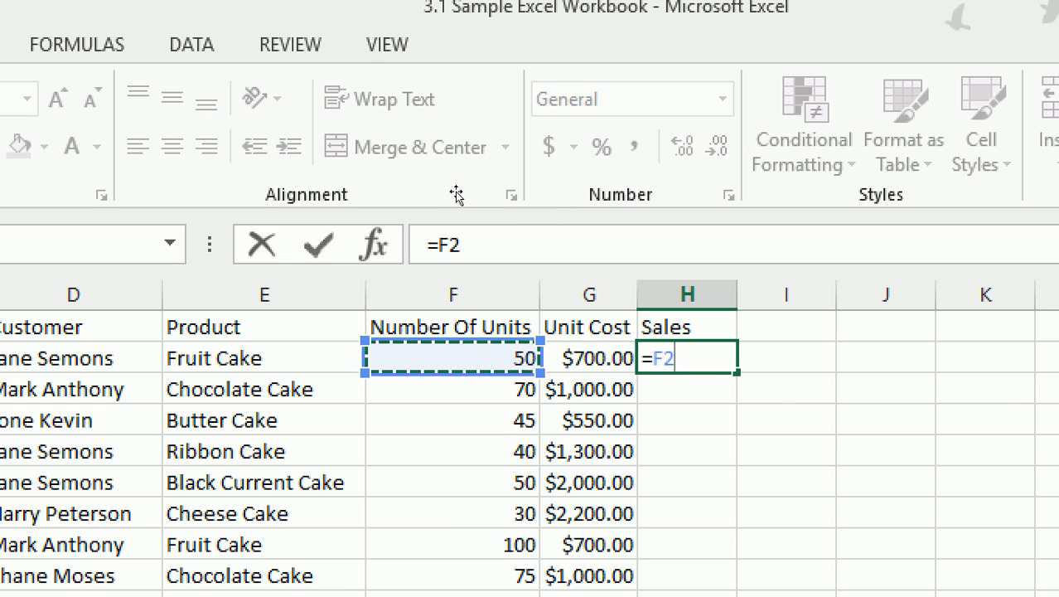
pyautogui.write('*')
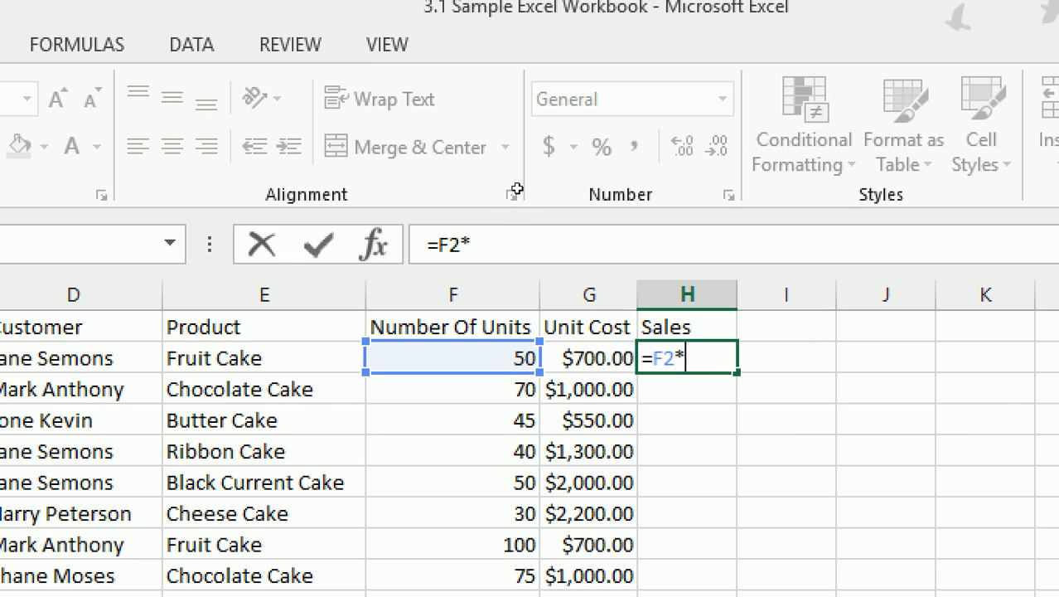
pyautogui.press('Left')
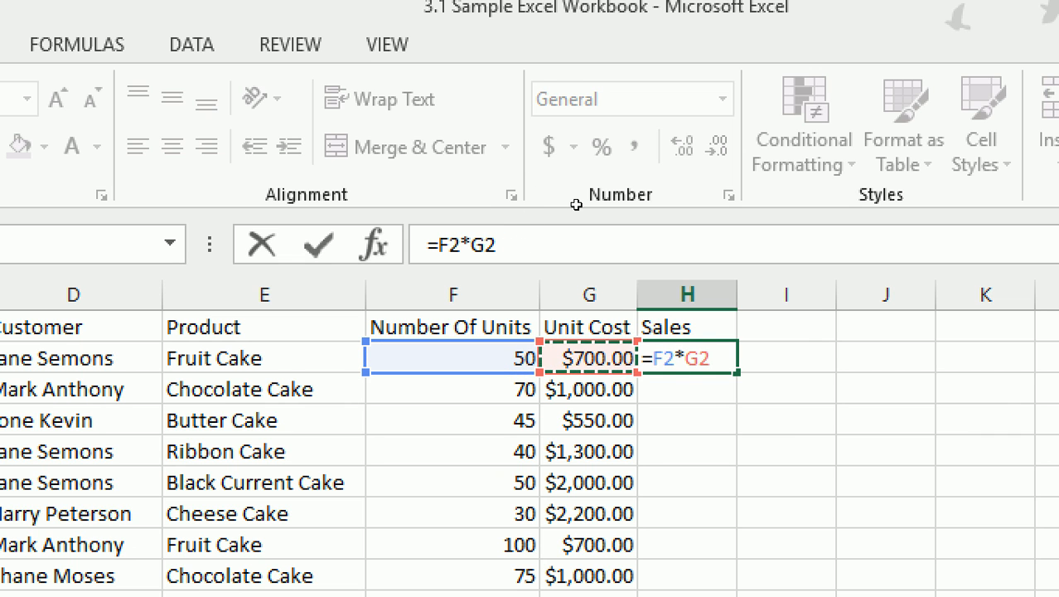
pyautogui.press('Return')
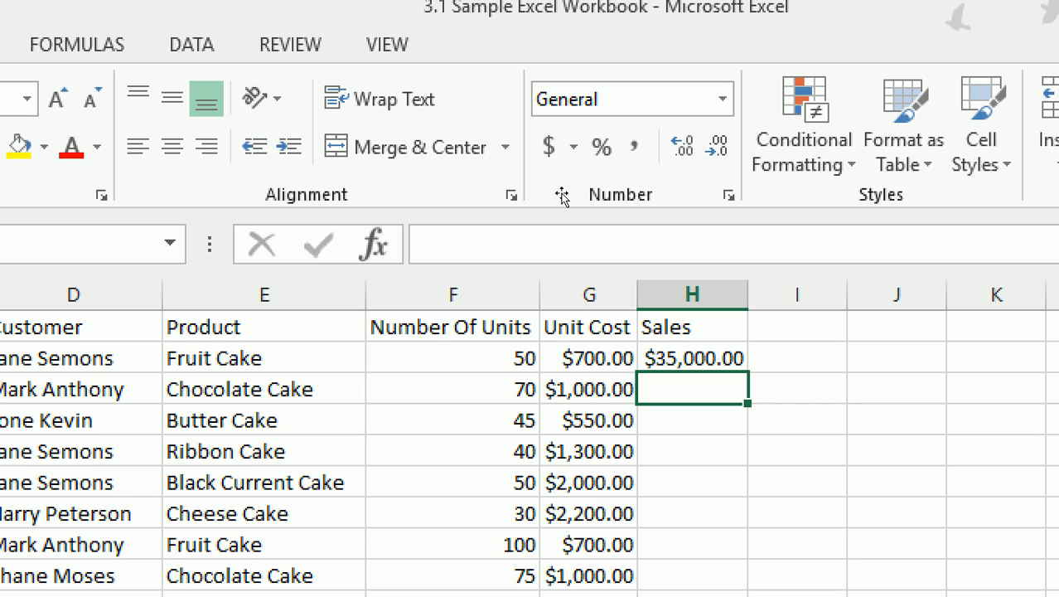
# Compare the Number Of Units and Unit Cost entries in the first rows with the sales formula in H2
pyautogui.press('Left')
pyautogui.press('Left')
pyautogui.press('Down')
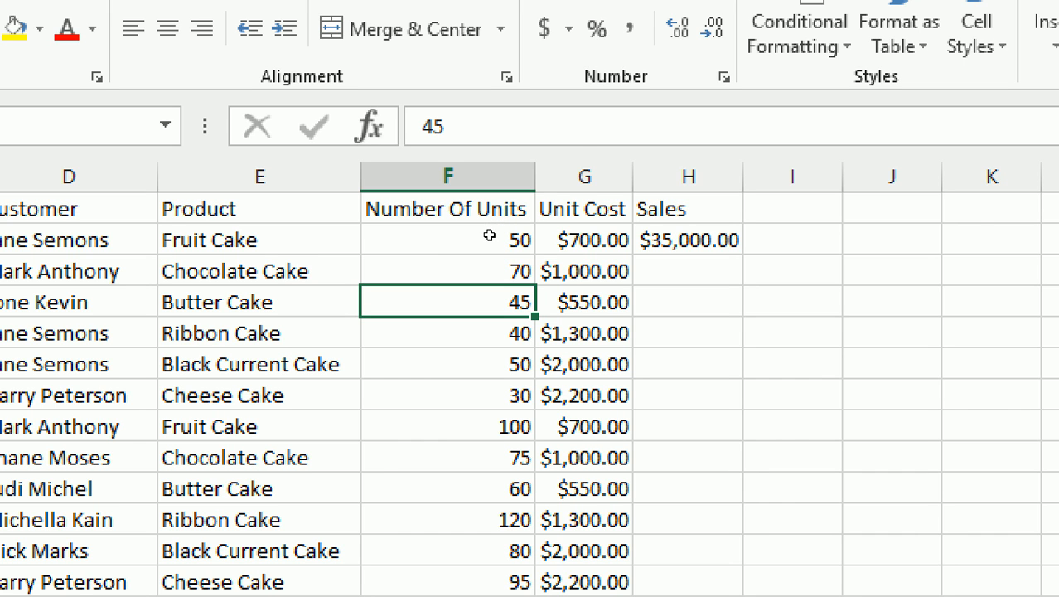
pyautogui.press('Up')
pyautogui.press('Up')
pyautogui.press('Right')
pyautogui.press('Right')
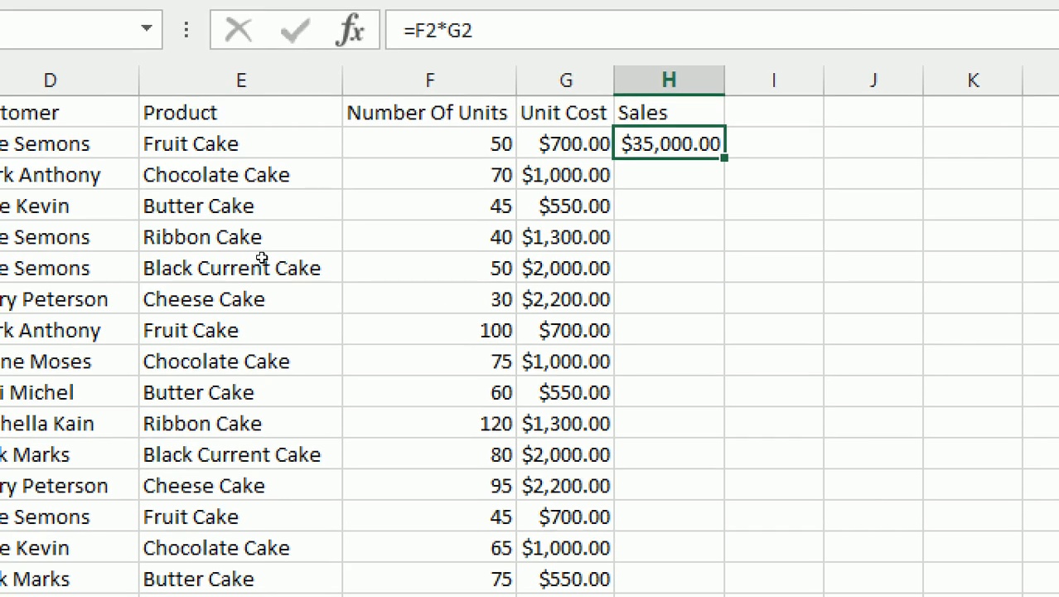
# Clear the entries in D6:G13 to simulate a gap in the sales data, and undo the clearing
pyautogui.moveTo(132, 365); pyautogui.dragTo(336, 549)
pyautogui.moveTo(425, 357); pyautogui.dragTo(520, 364)
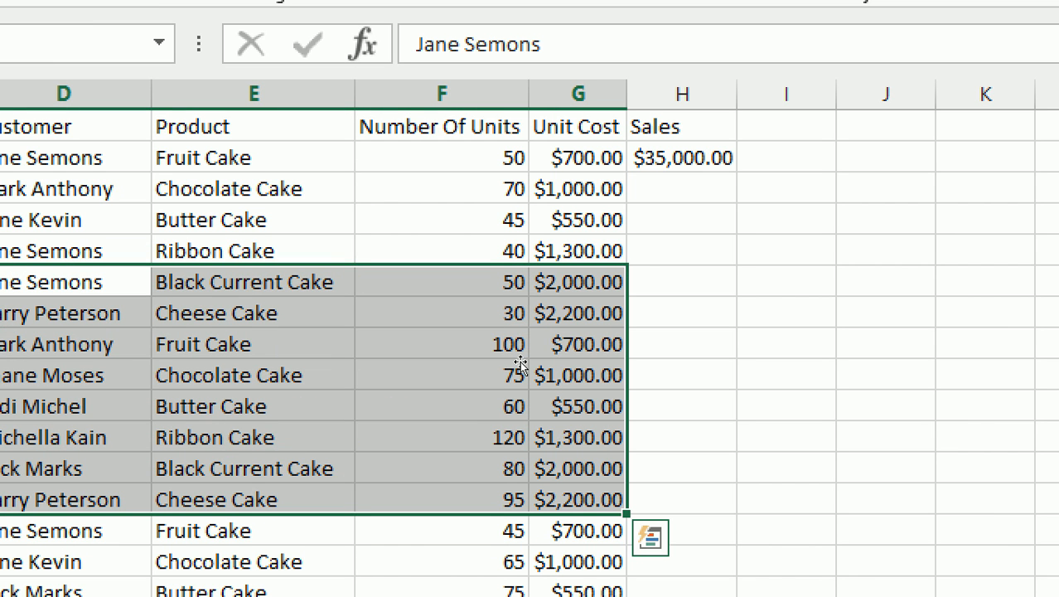
pyautogui.press('Delete')
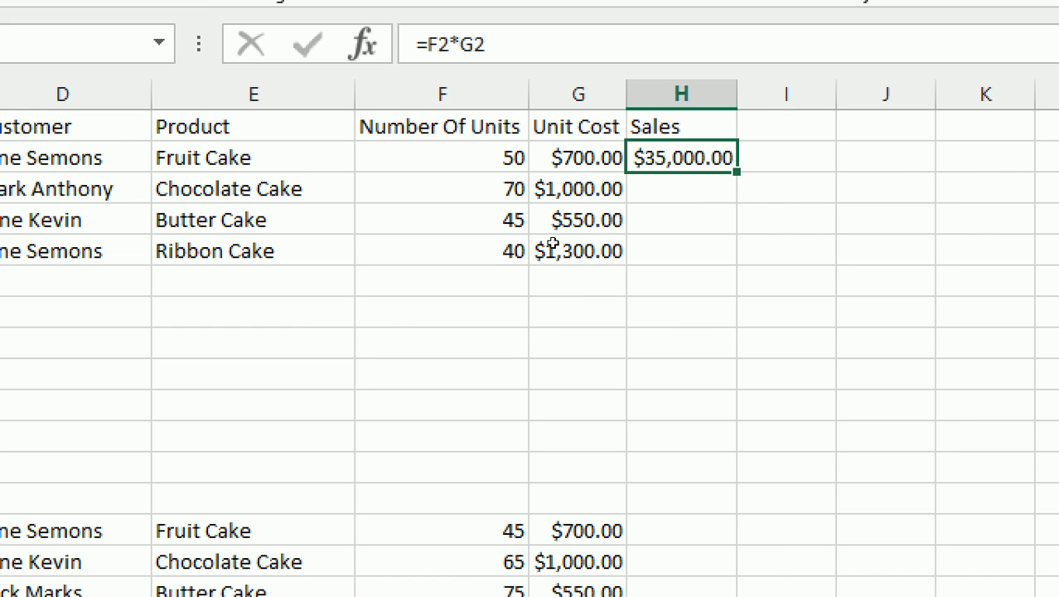
pyautogui.press('Down')
pyautogui.press('Down')
pyautogui.press('Down')
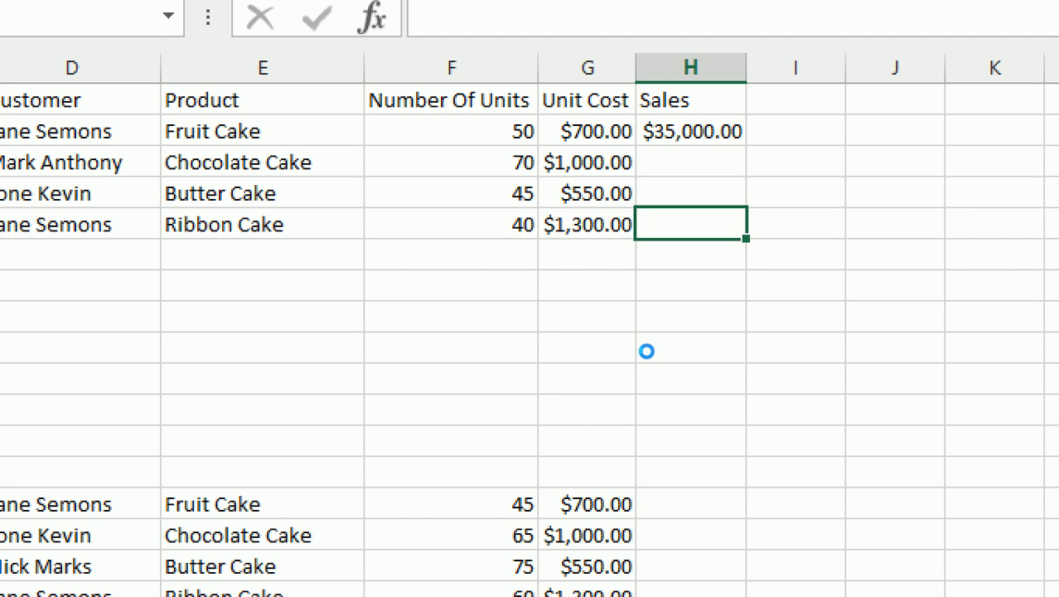
pyautogui.hotkey('ctrl', 'z')
pyautogui.click(550, 198)
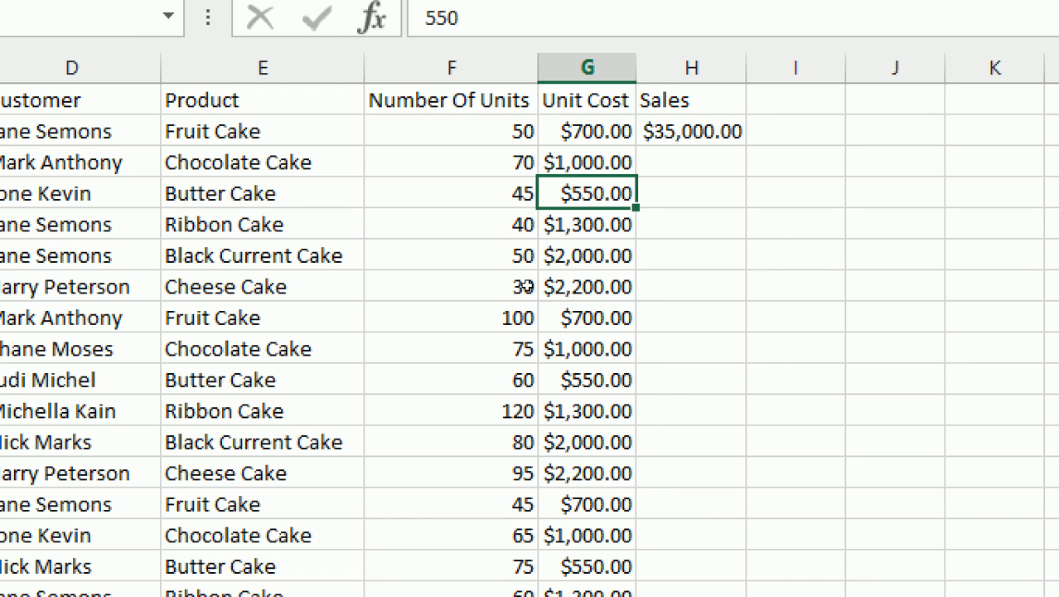
pyautogui.click(456, 305)
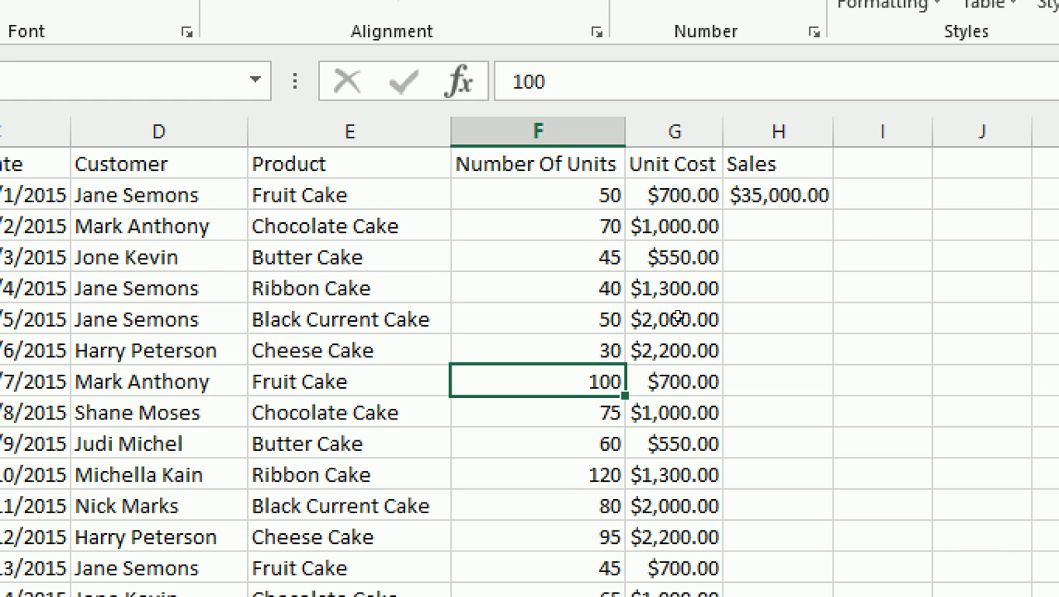
pyautogui.press('Down')
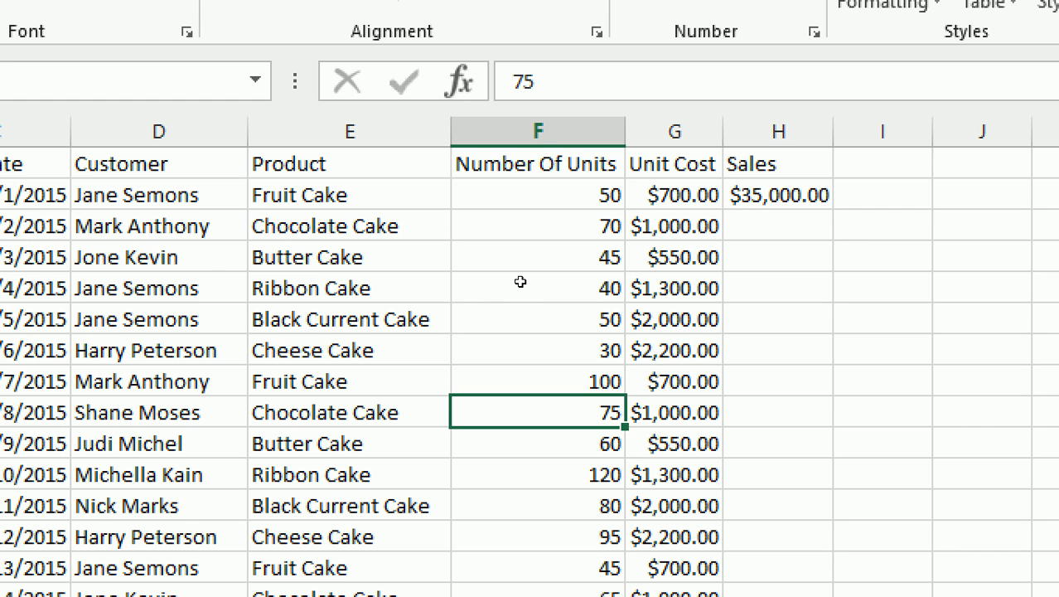
pyautogui.press('Right')
pyautogui.press('Up')
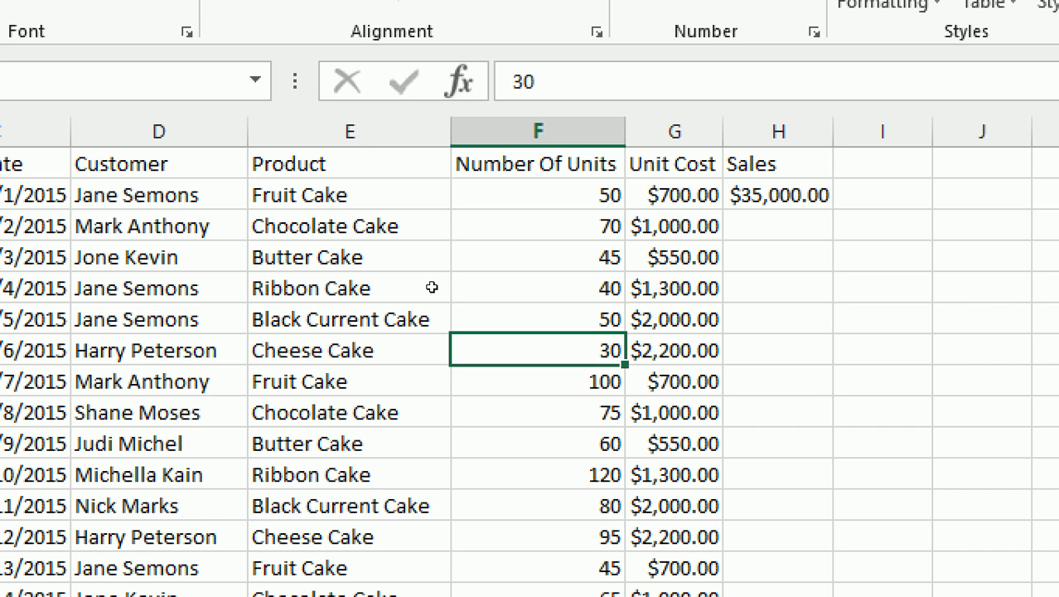
pyautogui.click(655, 320)
pyautogui.click(427, 380)
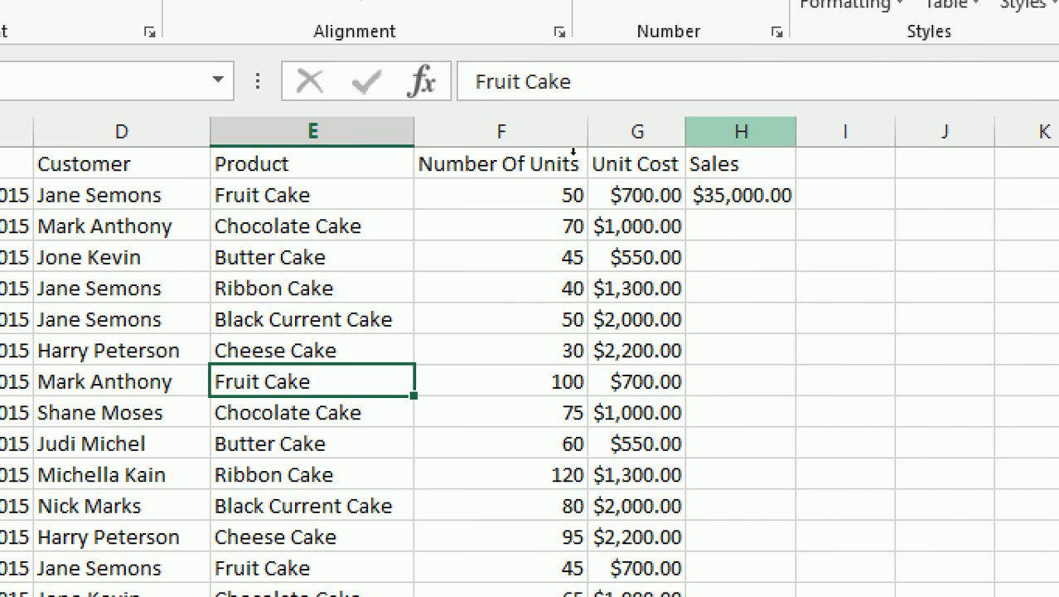
# Delete the whole Sales column H and select the Fruit Cake cell E8 inside the data
pyautogui.rightClick(740, 131)
pyautogui.click(796, 386)
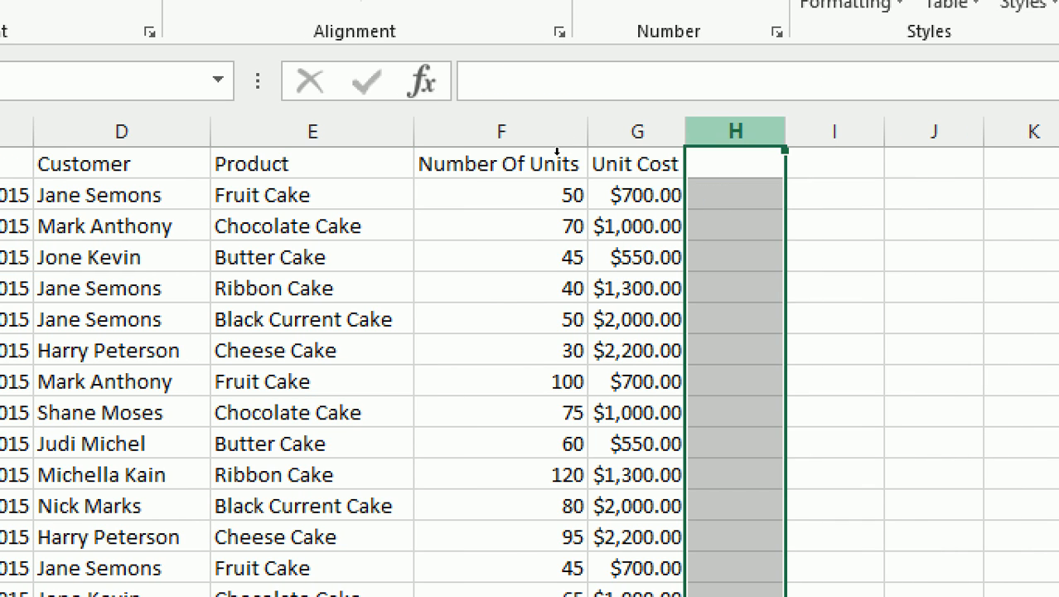
pyautogui.click(318, 389)
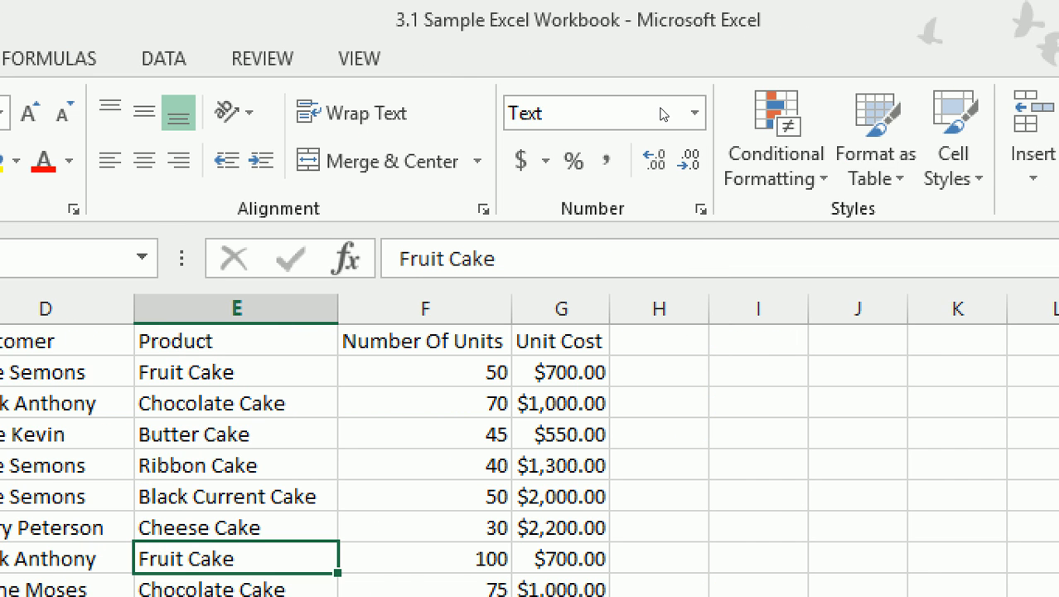
pyautogui.click(784, 153)
pyautogui.click(877, 154)
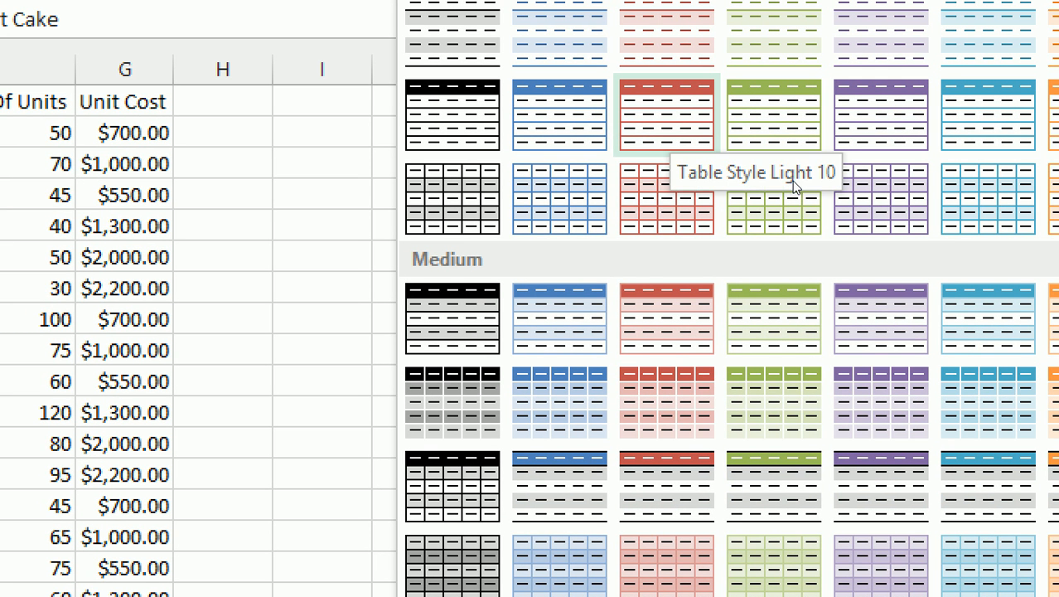
pyautogui.click(824, 301)
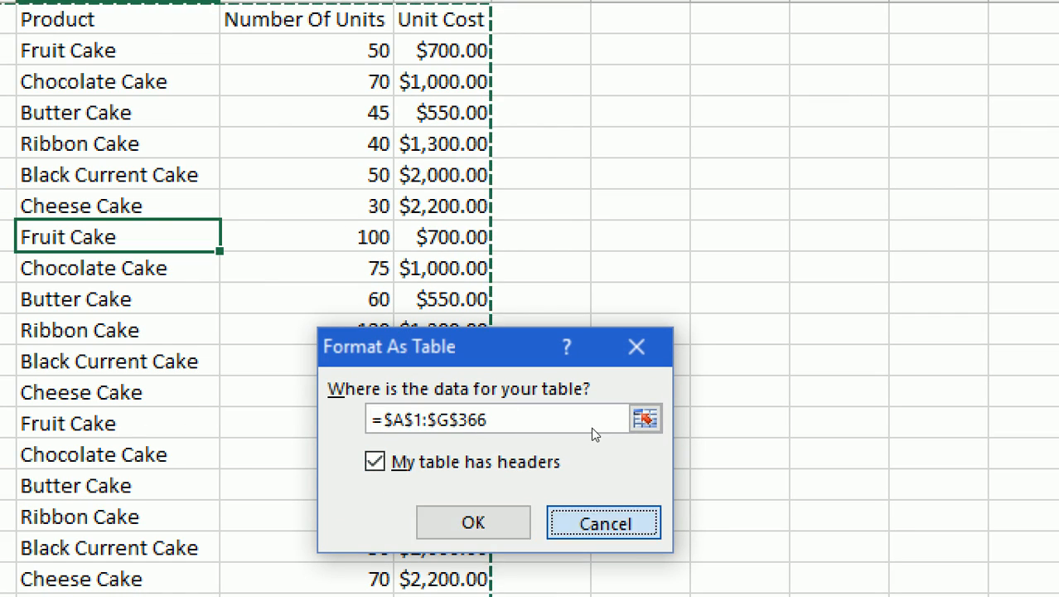
pyautogui.click(603, 521)
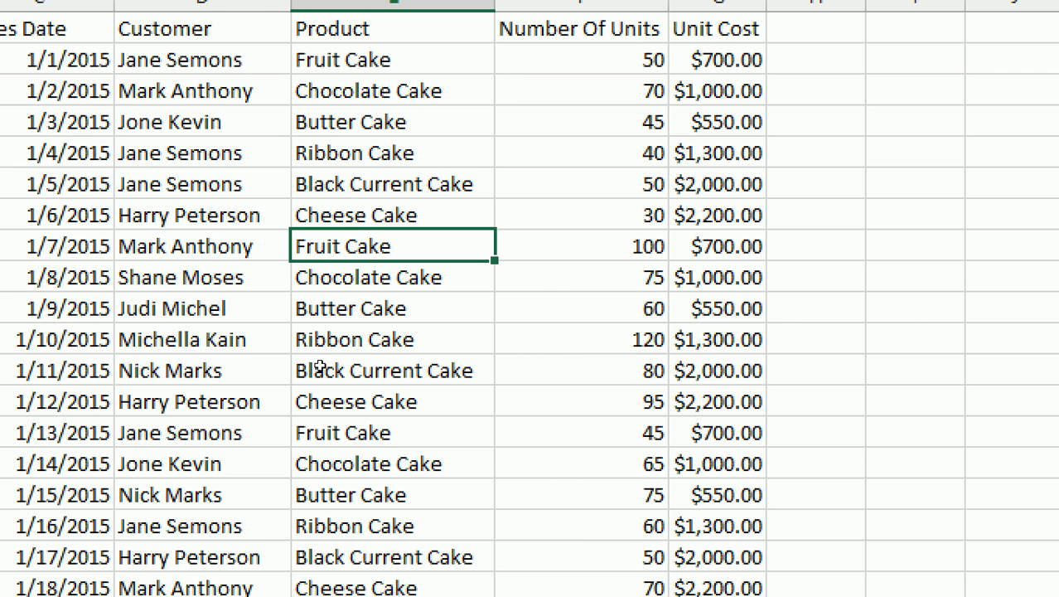
# Convert the data range $A$1:$G$366 into a table with headers
pyautogui.hotkey('ctrl', 't')
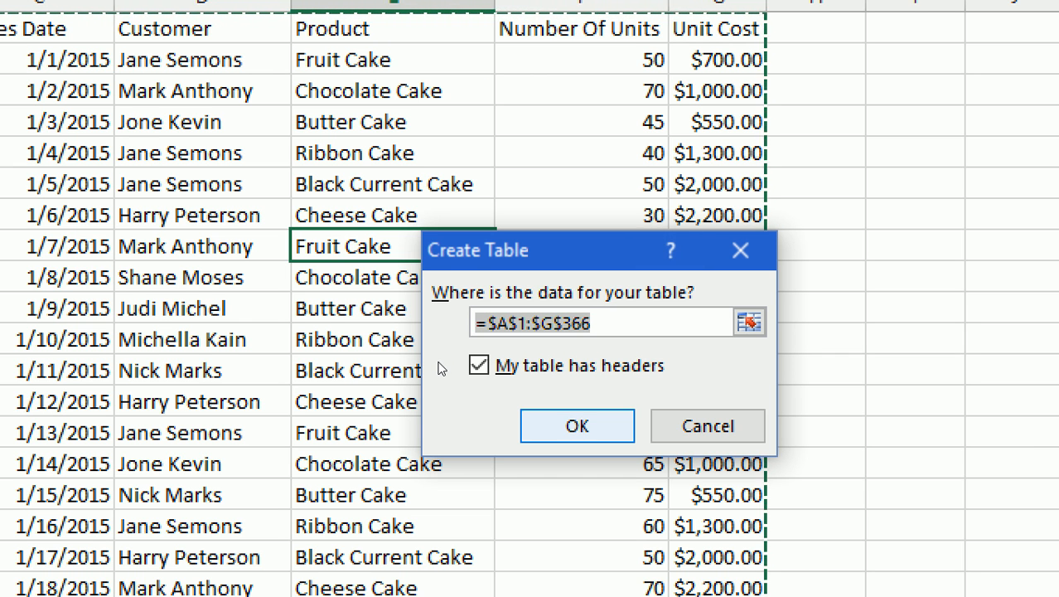
pyautogui.press('Return')
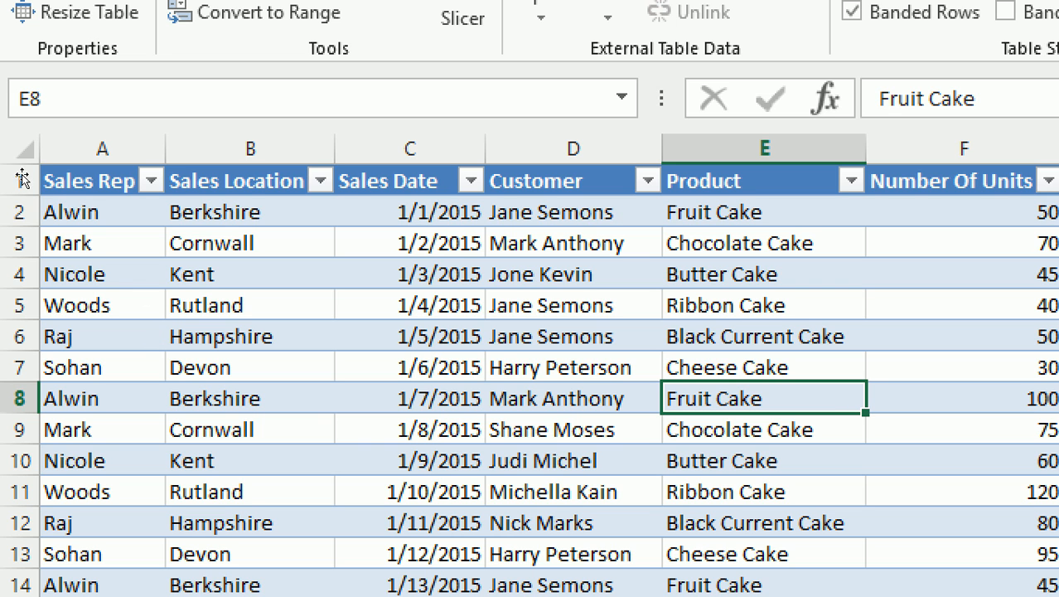
# Examine the new table's header cells and a few of its records in the Sales Rep, Sales Date and Product columns
pyautogui.click(257, 179)
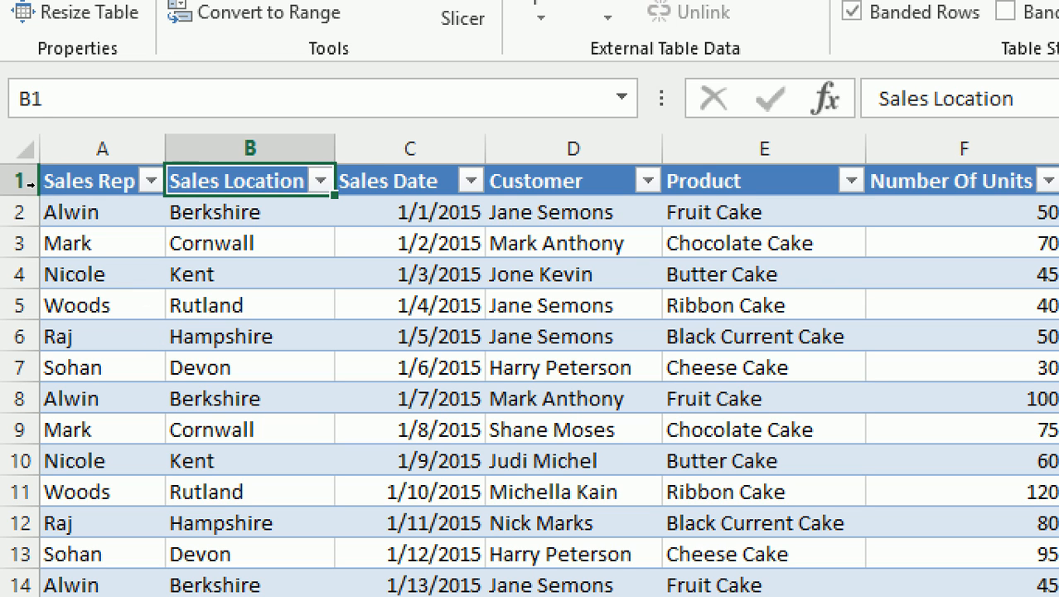
pyautogui.press('Right')
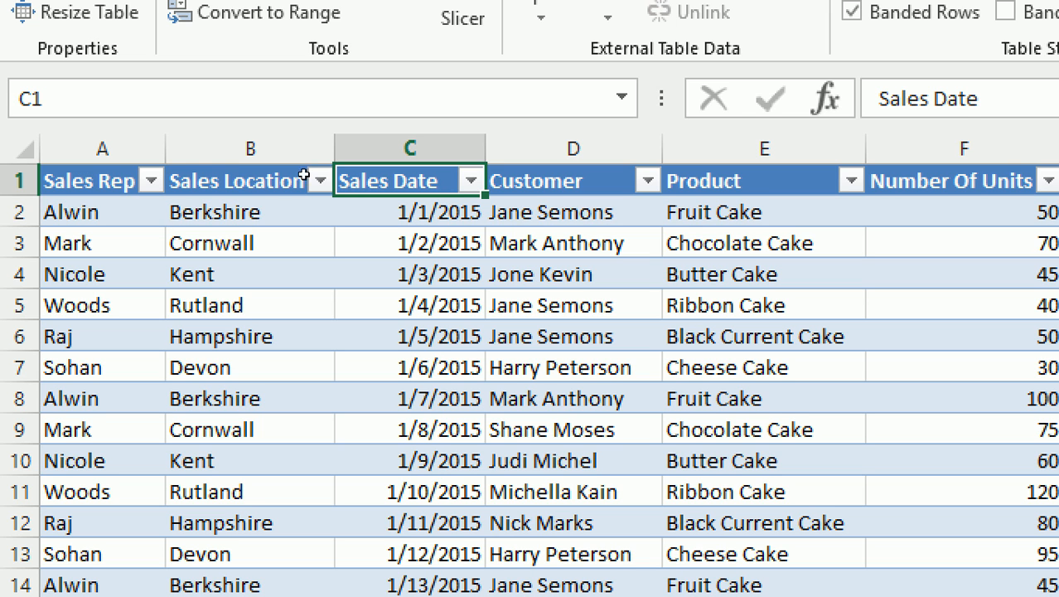
pyautogui.press('Right')
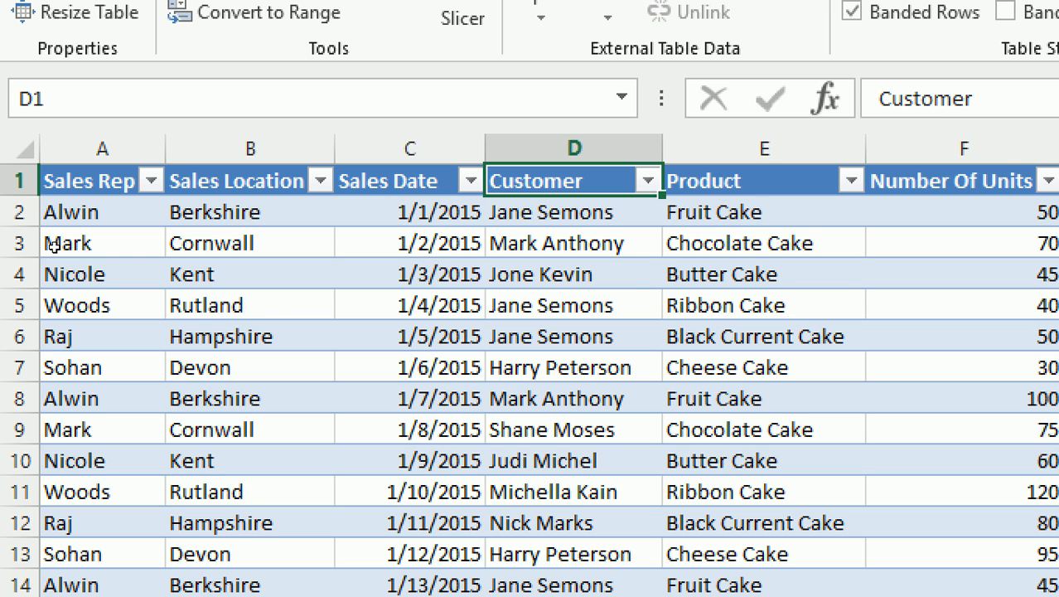
pyautogui.click(52, 267)
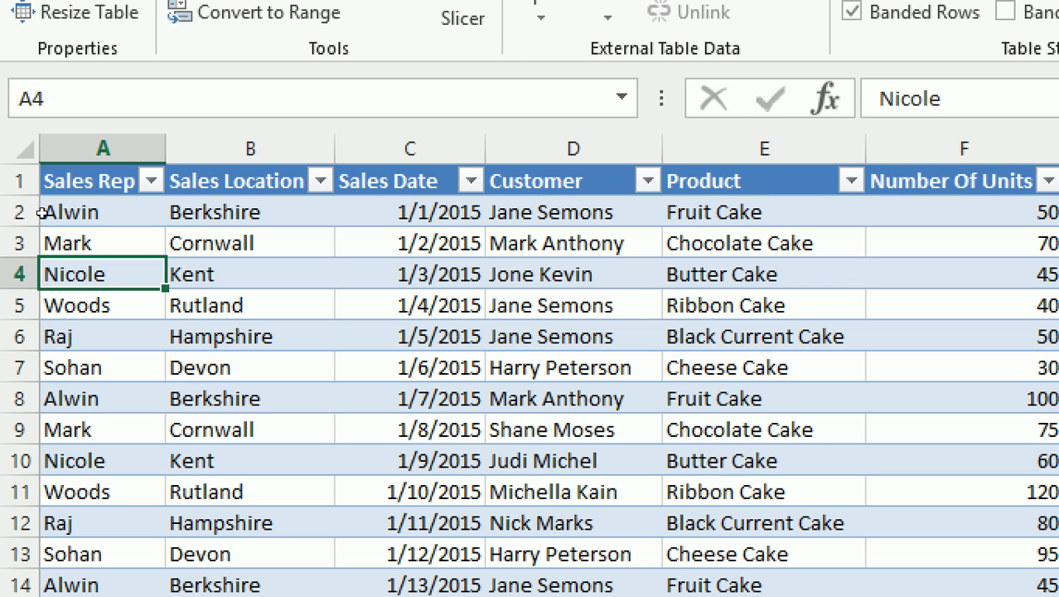
pyautogui.click(390, 304)
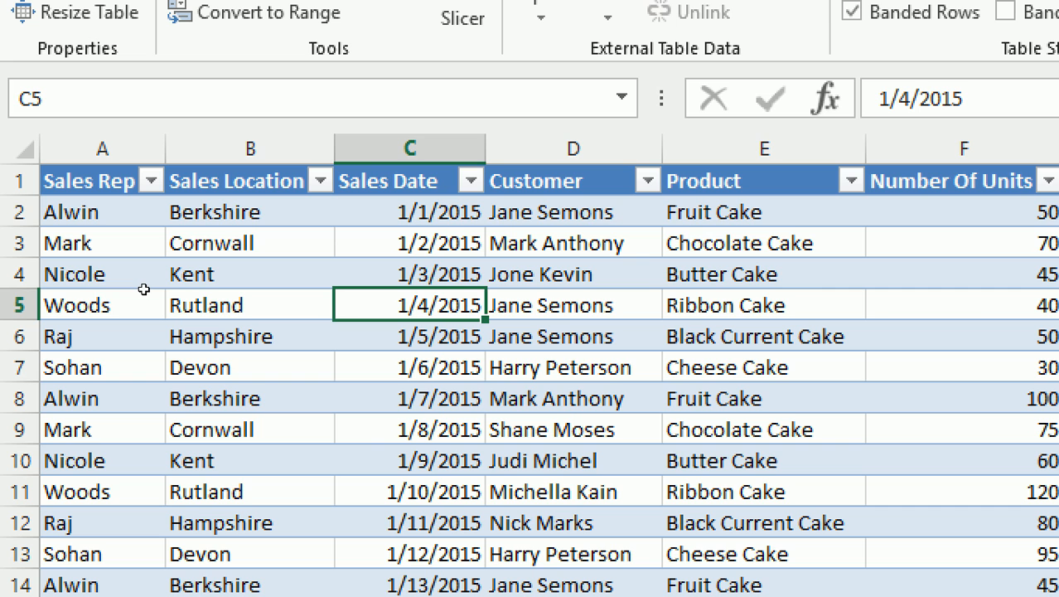
pyautogui.click(738, 461)
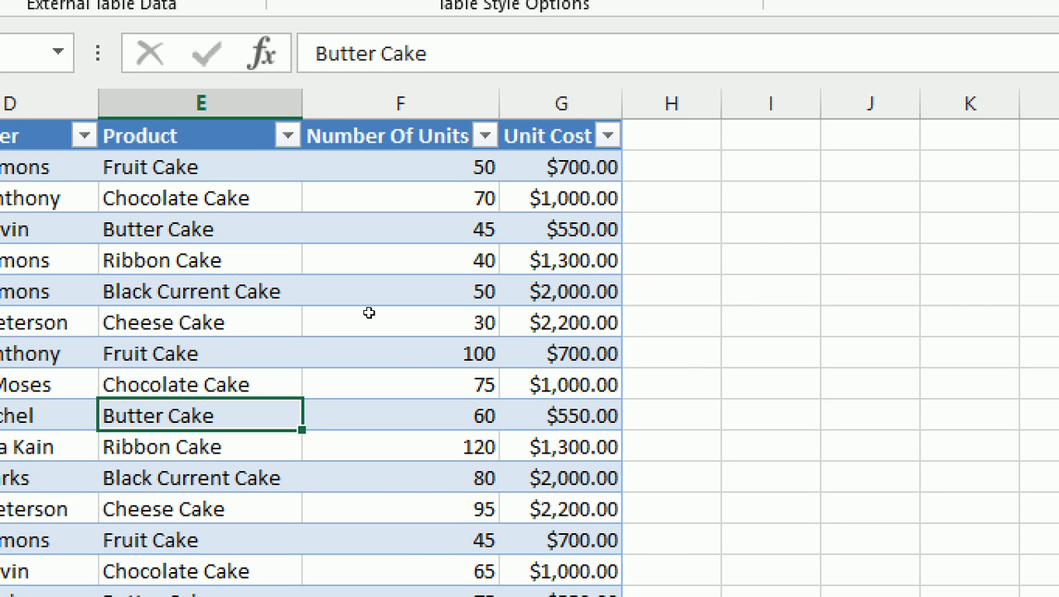
# Extend the table with a new column by entering the heading Sales in H1
pyautogui.click(640, 141)
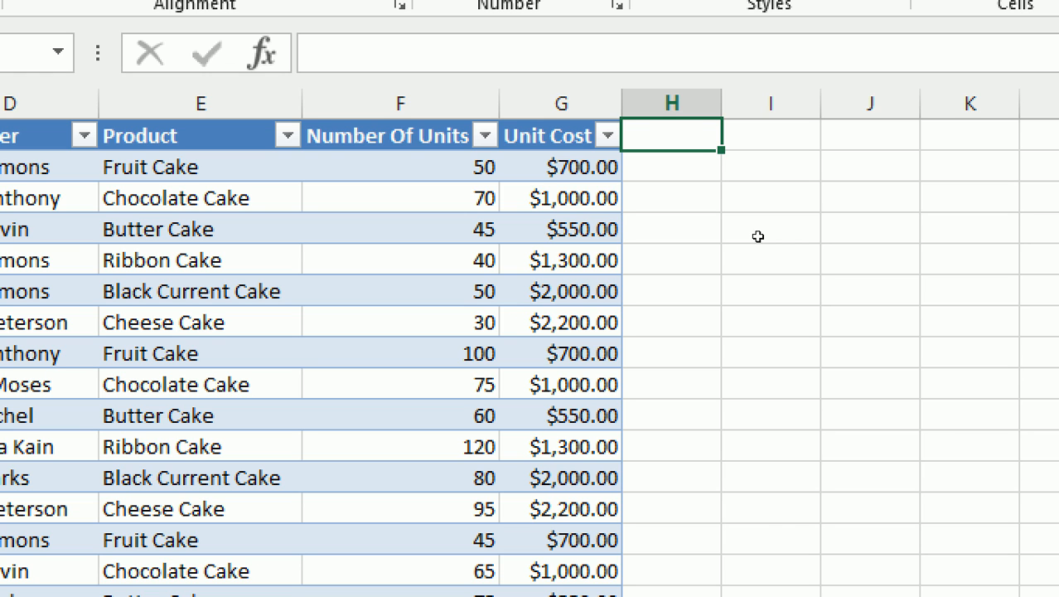
pyautogui.write('Sales')
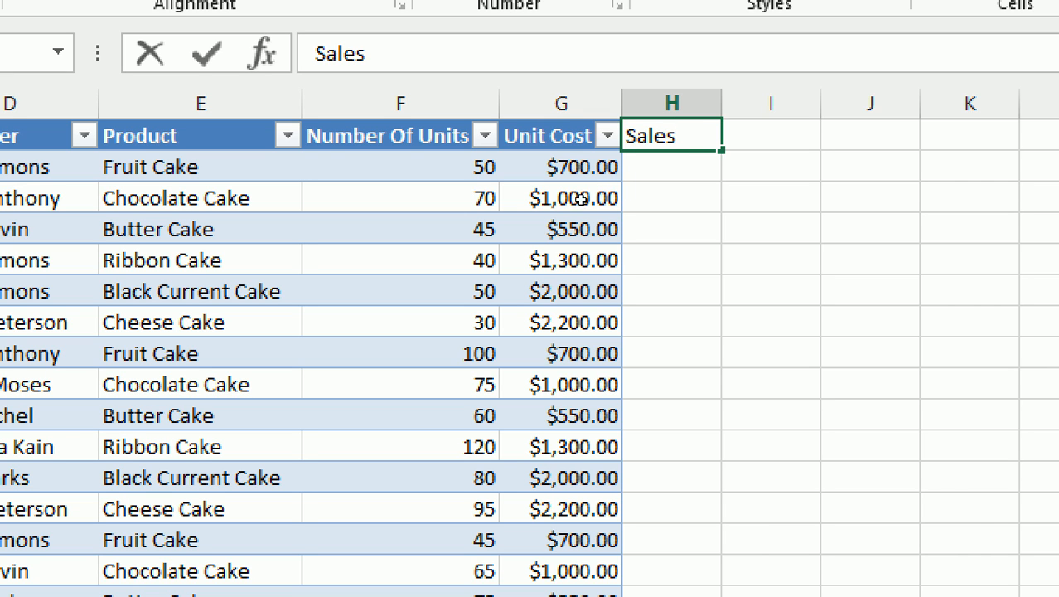
pyautogui.press('Return')
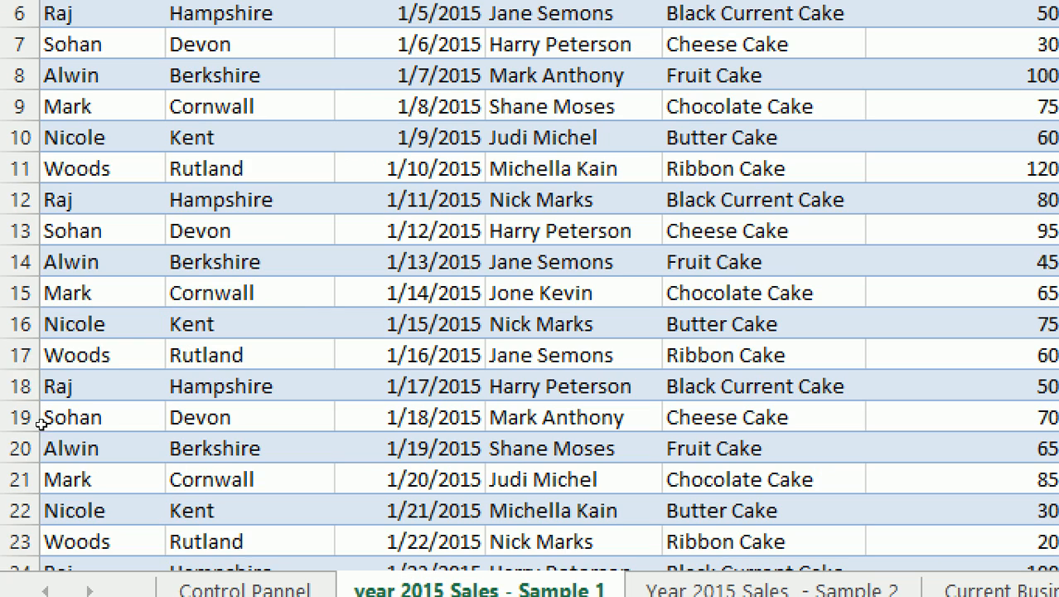
# Enter the test text asdsa in A367:A369, directly below the table's last record
pyautogui.press('Up')
pyautogui.hotkey('ctrl', 'Down')
pyautogui.scroll(1, 132, 421)
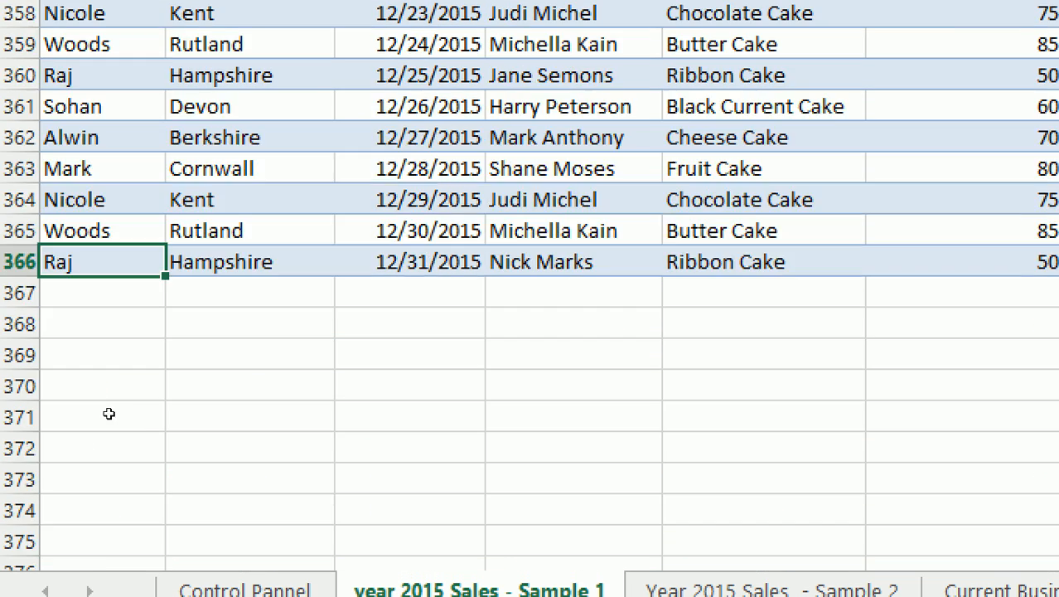
pyautogui.press('Down')
pyautogui.write('asdsa')
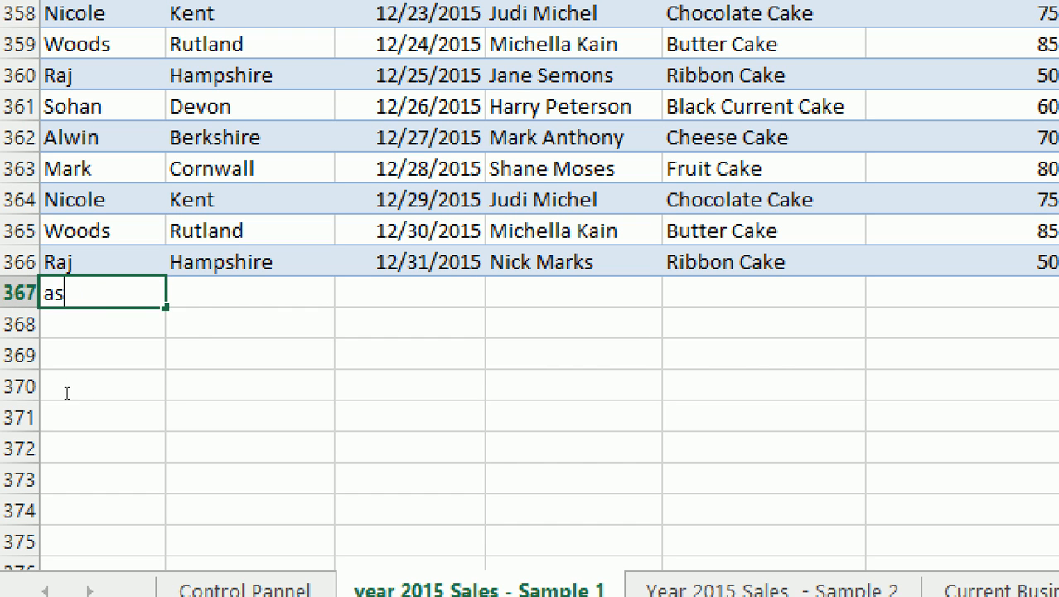
pyautogui.press('Return')
pyautogui.write('a')
pyautogui.press('Return')
pyautogui.write('a')
pyautogui.press('Return')
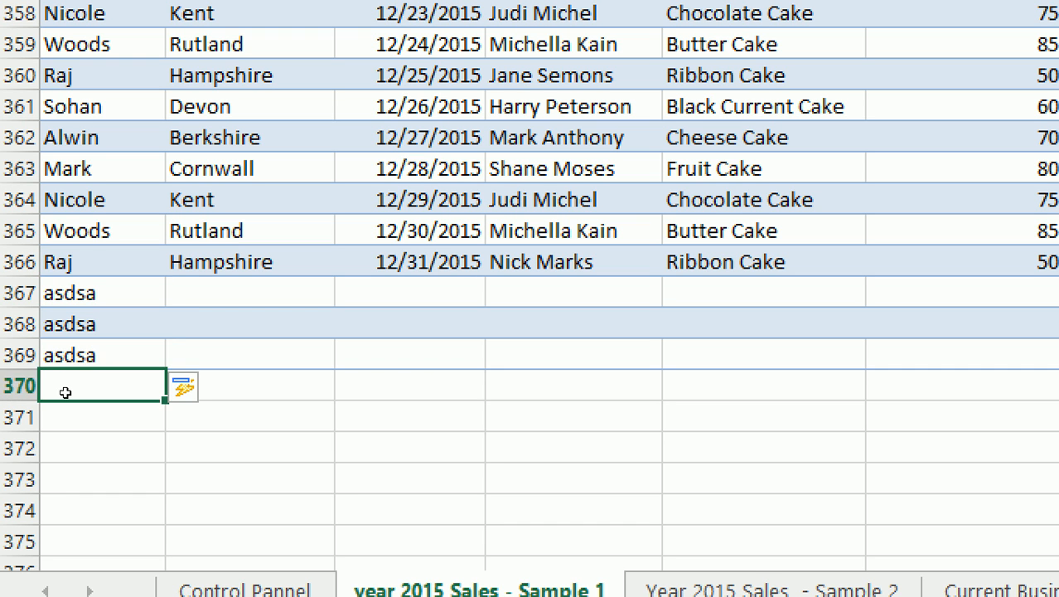
# Enter the test text asd in A371, leaving A370 empty, and fill A370 and A371 with asdsa
pyautogui.press('Return')
pyautogui.write('asd')
pyautogui.click(66, 392)
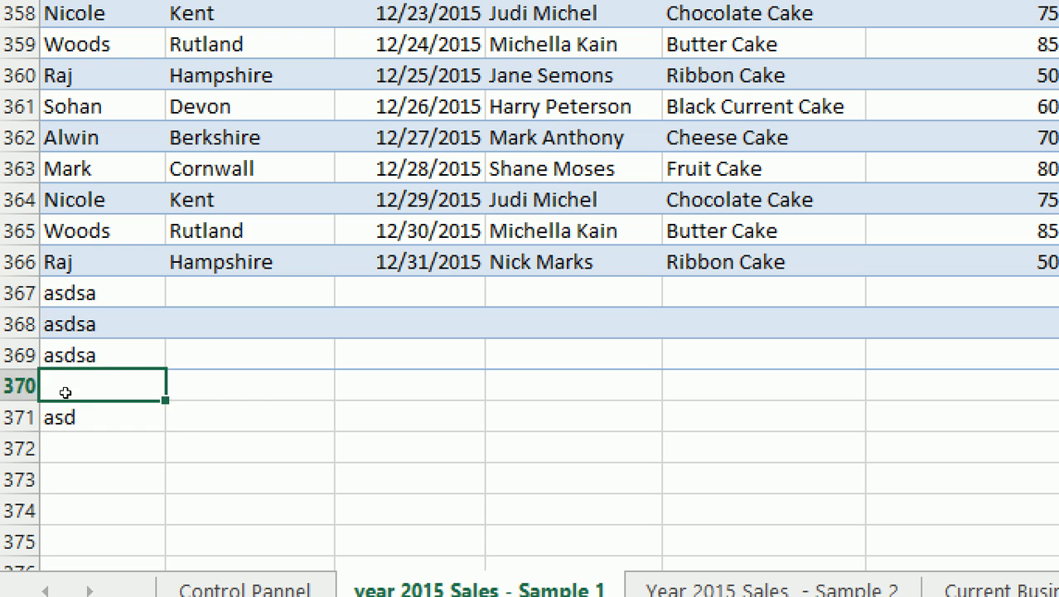
pyautogui.write('a')
pyautogui.press('Return')
pyautogui.write('a')
pyautogui.press('Return')
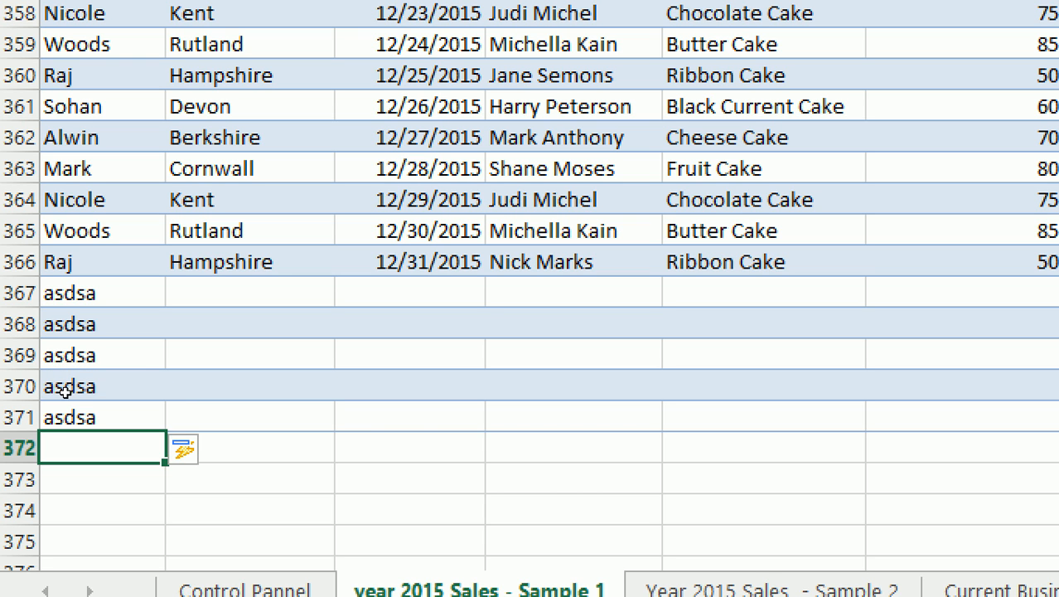
# Undo all the test entries made below the table's last record in row 366
pyautogui.hotkey('ctrl', 'z')
pyautogui.hotkey('ctrl', 'z')
pyautogui.hotkey('ctrl', 'z')
pyautogui.hotkey('ctrl', 'z')
pyautogui.hotkey('ctrl', 'z')
pyautogui.hotkey('ctrl', 'z')
pyautogui.hotkey('ctrl', 'z')
pyautogui.hotkey('ctrl', 'z')
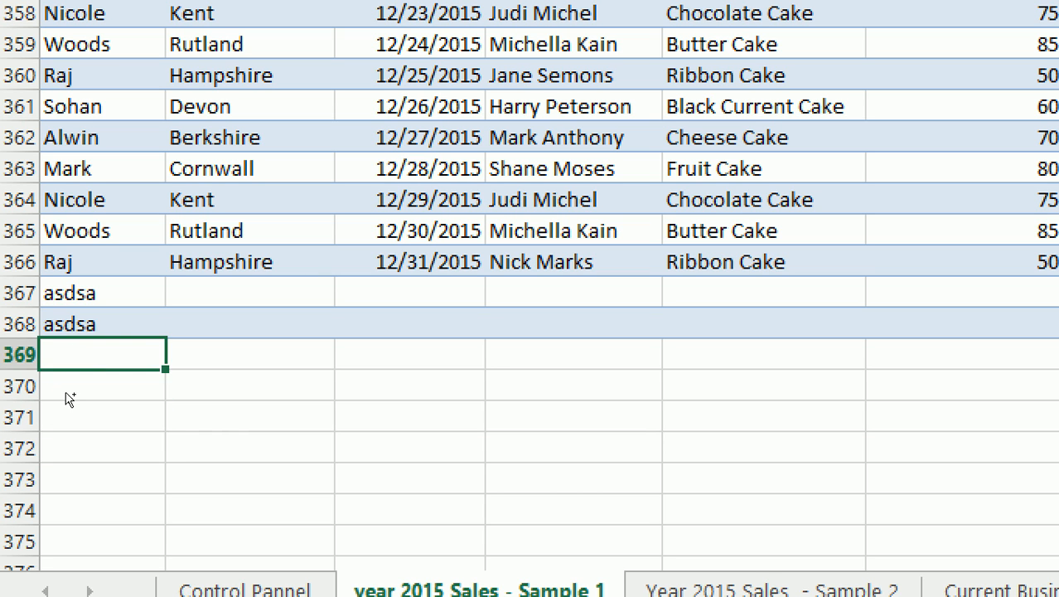
pyautogui.hotkey('ctrl', 'z')
pyautogui.hotkey('ctrl', 'z')
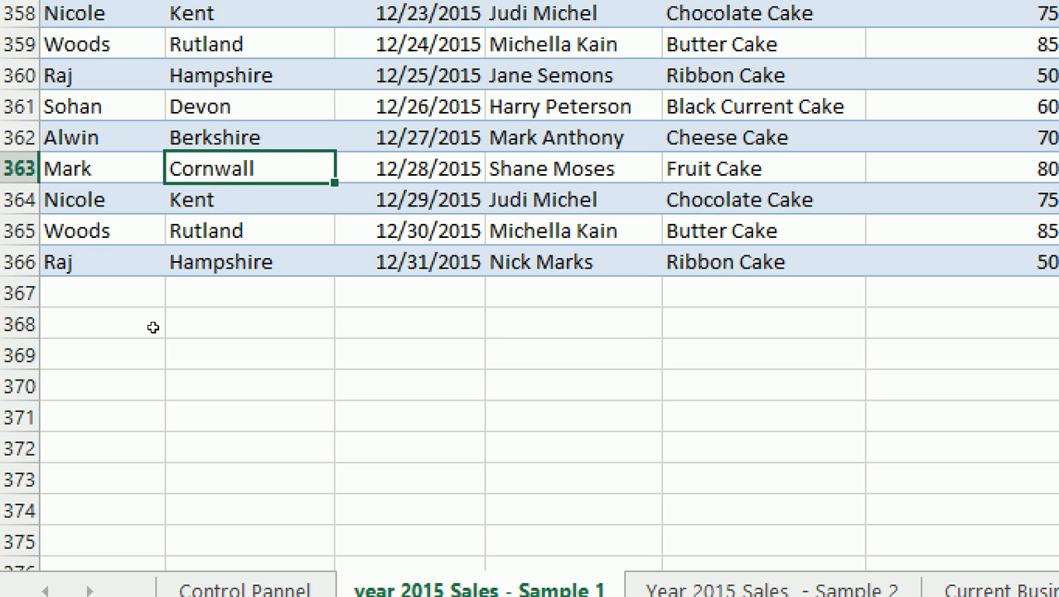
# Fill the Sales column by entering the formula =[@[Number Of Units]]*[@[Unit Cost]] in H2
pyautogui.hotkey('ctrl', 'Home')
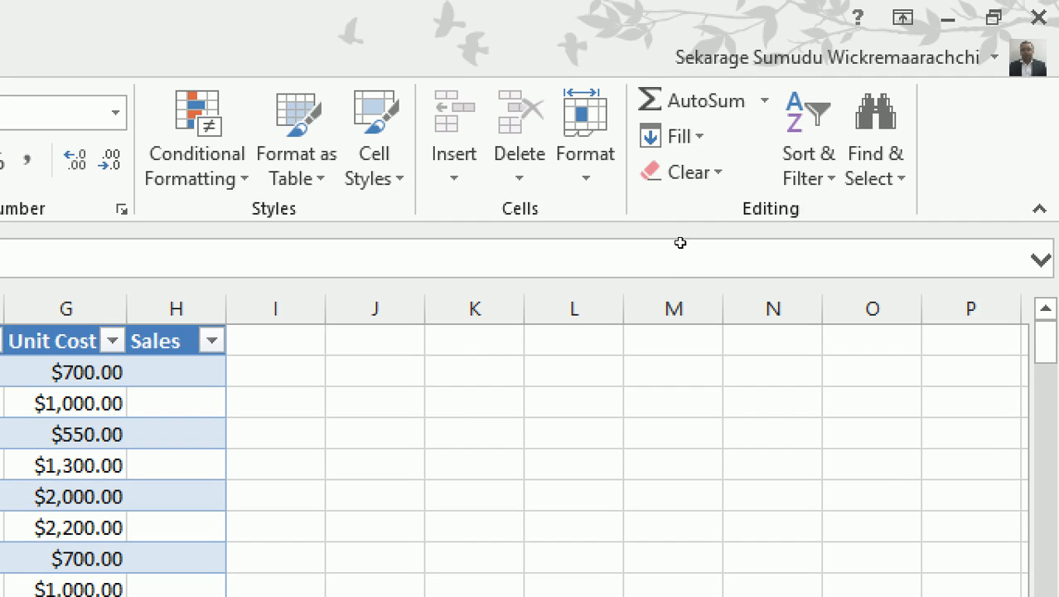
pyautogui.click(172, 373)
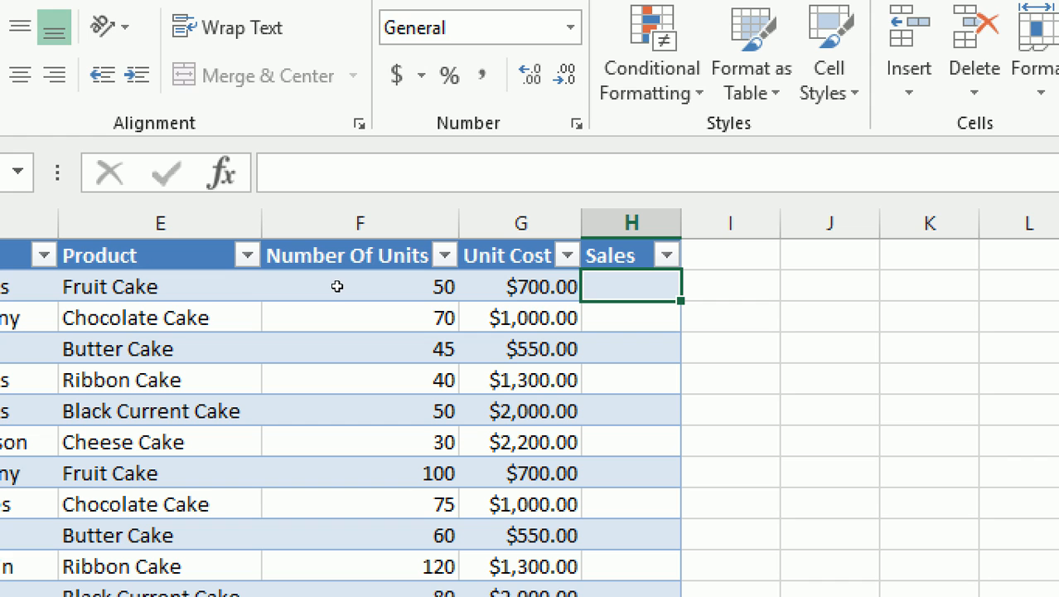
pyautogui.write('=')
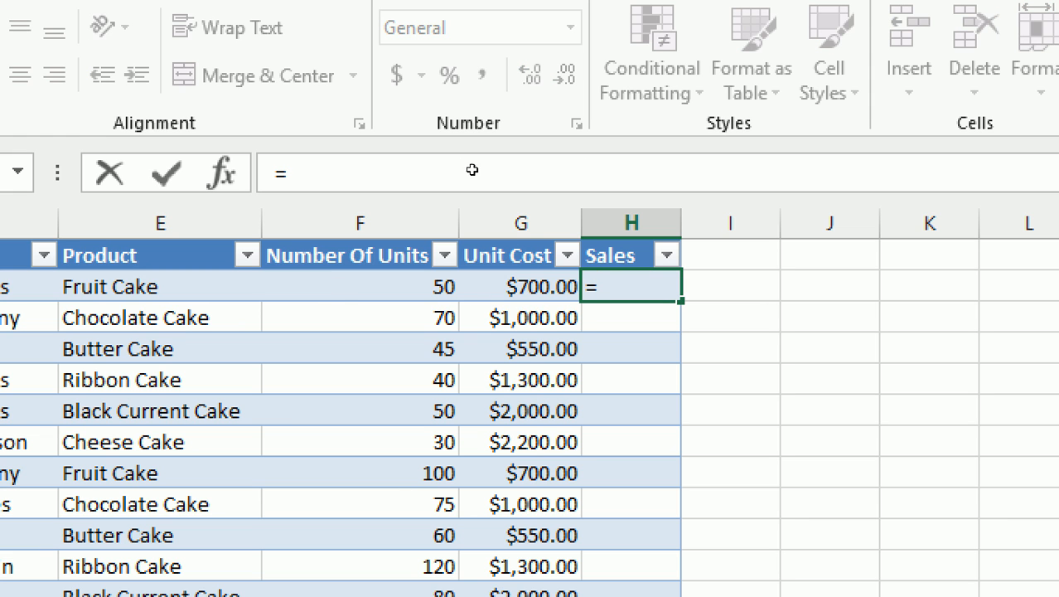
pyautogui.press('Left')
pyautogui.press('Left')
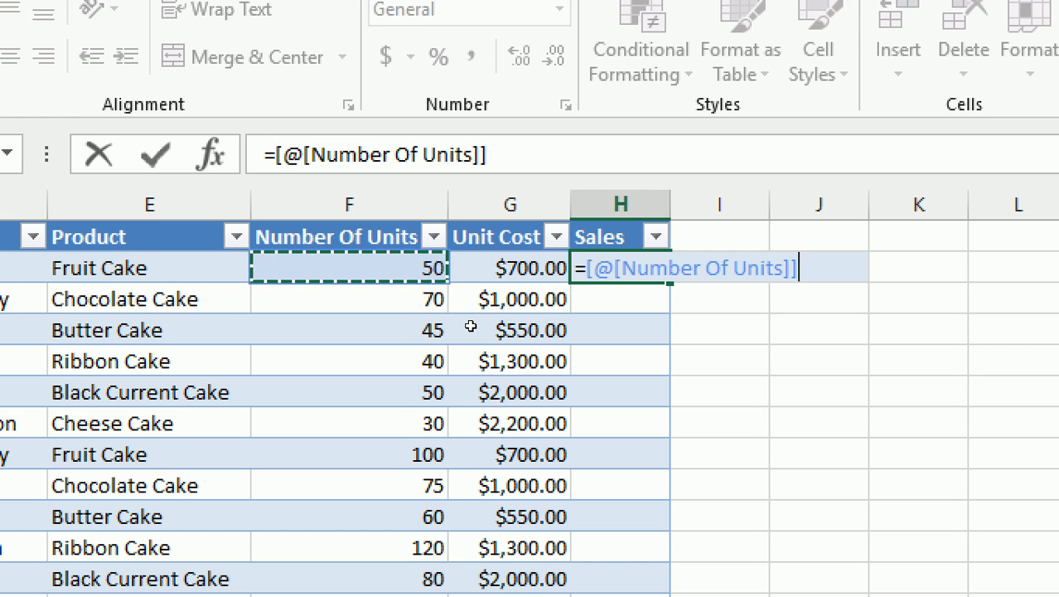
pyautogui.write('*')
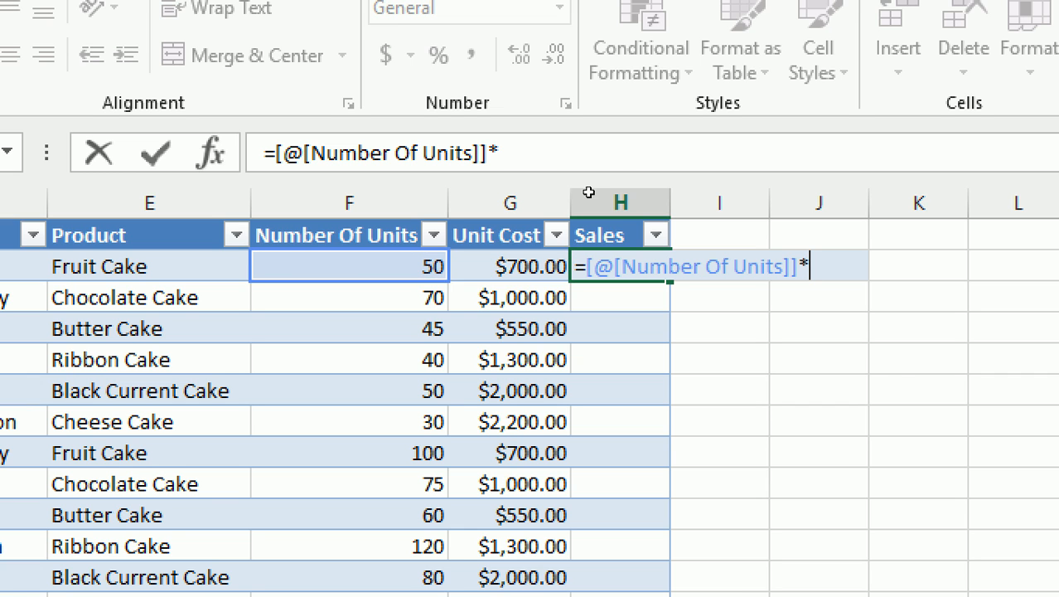
pyautogui.press('Left')
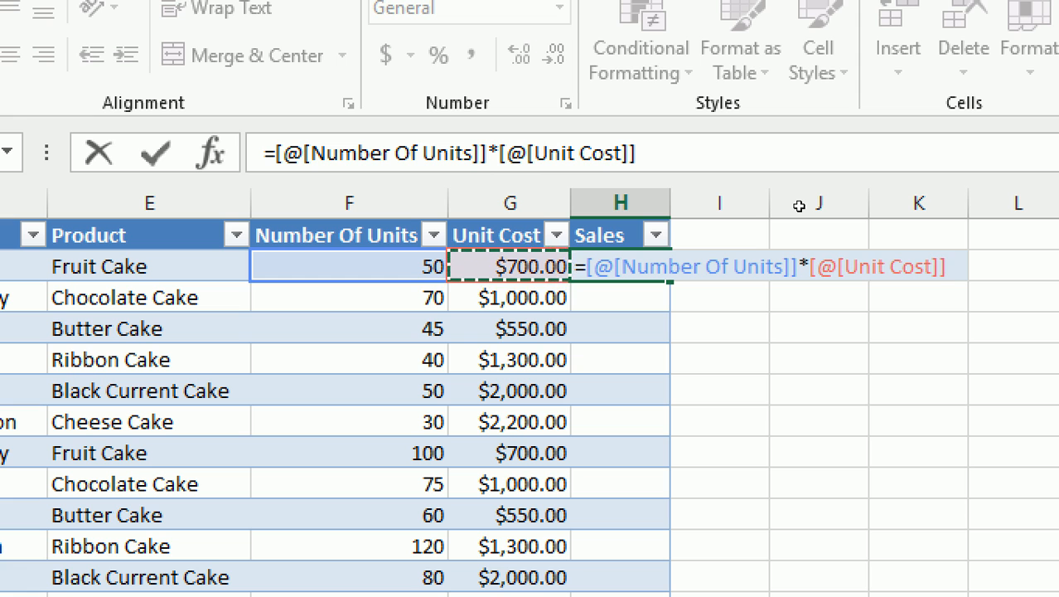
pyautogui.press('Return')
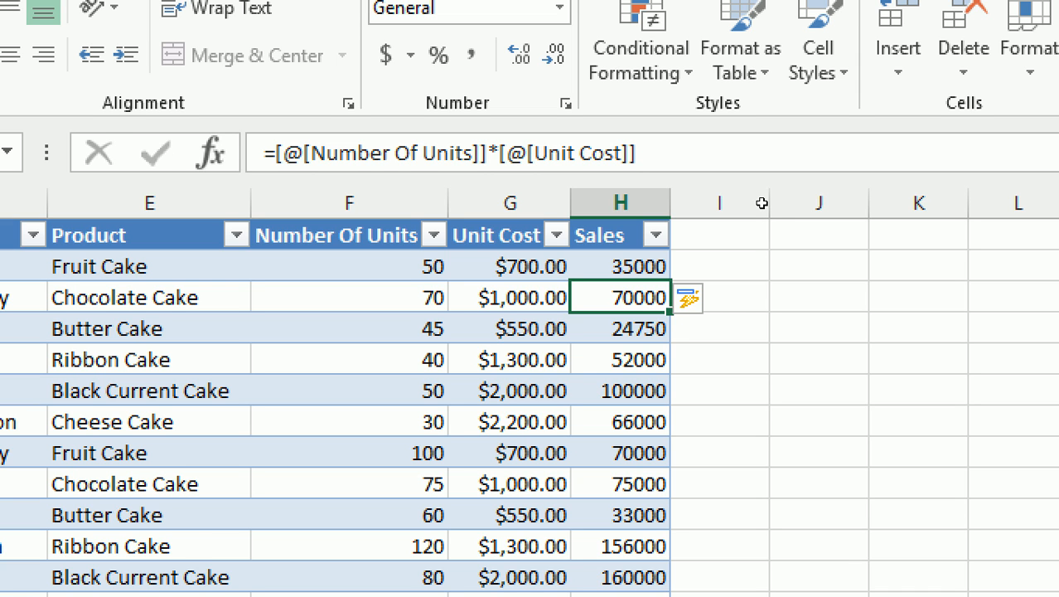
# Format the whole Sales column H as Currency
pyautogui.press('Down')
pyautogui.press('Left')
pyautogui.press('Left')
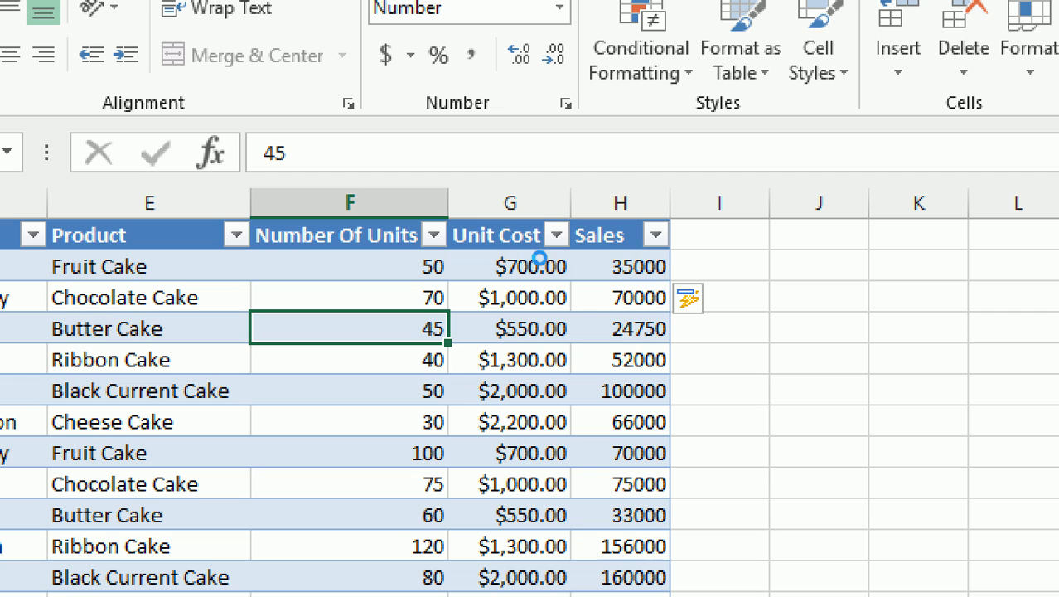
pyautogui.click(620, 203)
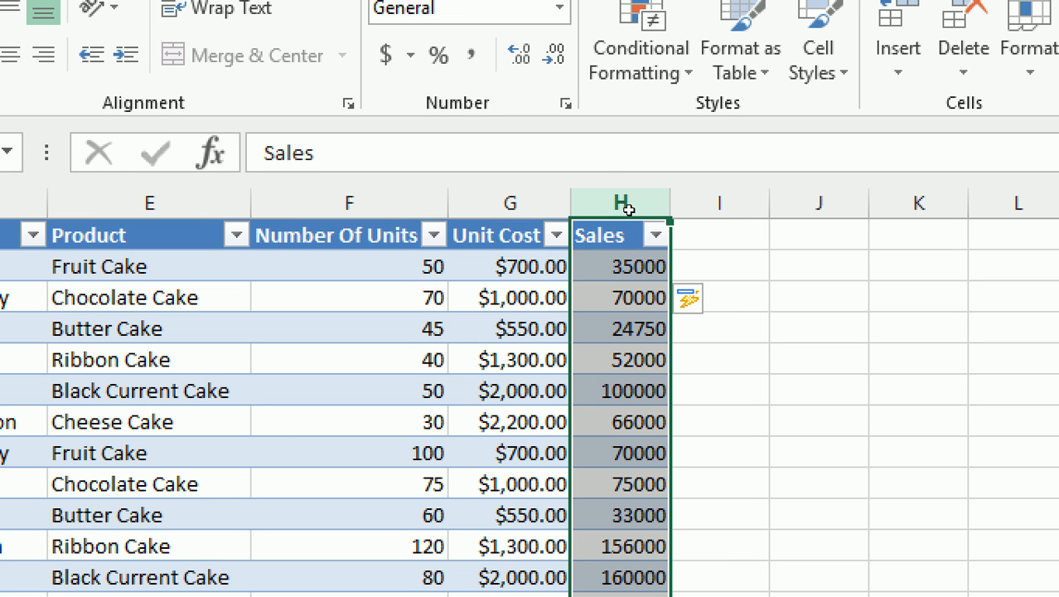
pyautogui.click(560, 9)
pyautogui.click(448, 173)
pyautogui.click(356, 452)
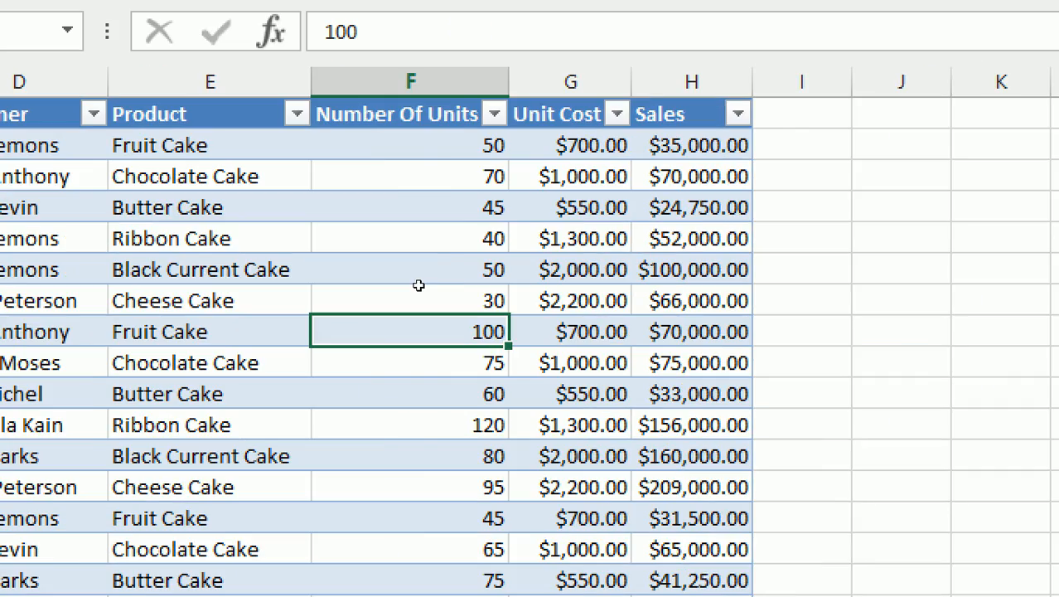
# Examine the calculated Sales values in column H from the first record down to the table's last record
pyautogui.scroll(-1, 419, 286)
pyautogui.click(108, 342)
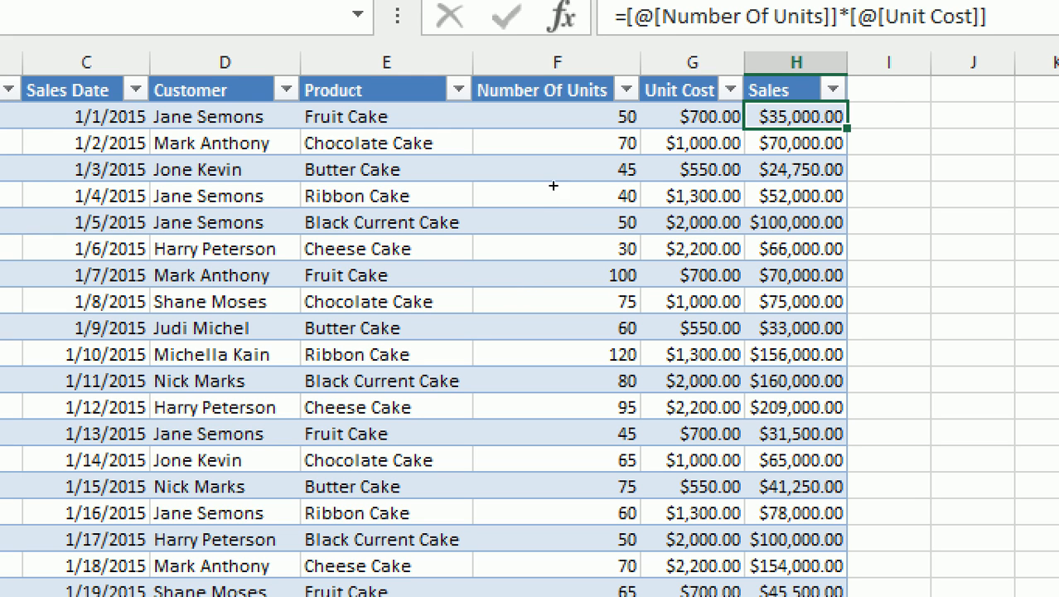
pyautogui.hotkey('shift', 'Down')
pyautogui.hotkey('shift', 'Down')
pyautogui.hotkey('shift', 'Down')
pyautogui.hotkey('shift', 'Down')
pyautogui.hotkey('shift', 'Down')
pyautogui.hotkey('shift', 'Down')
pyautogui.hotkey('shift', 'Down')
pyautogui.hotkey('shift', 'Down')
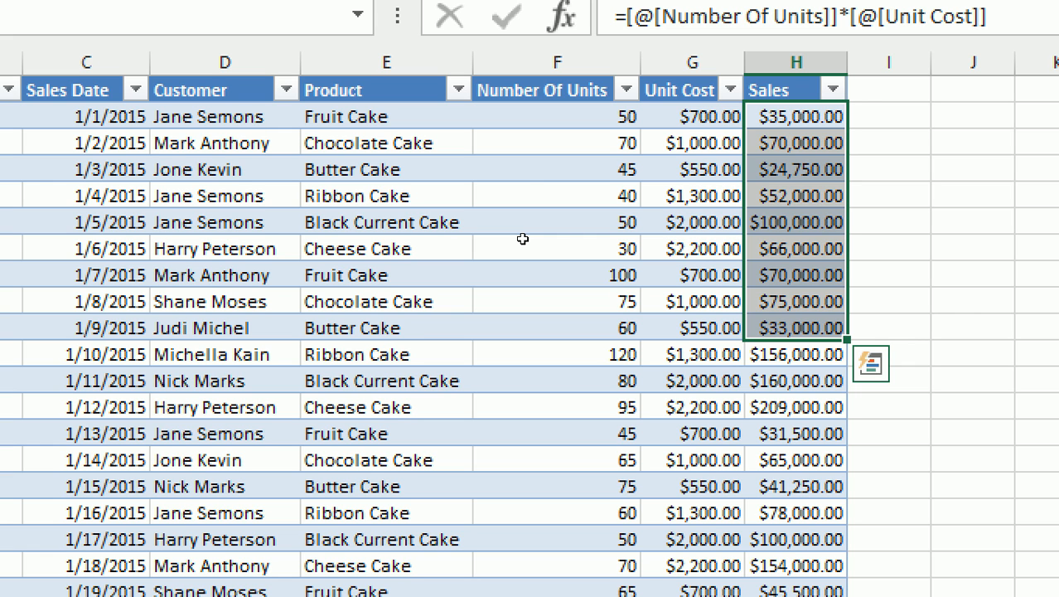
pyautogui.moveTo(797, 117); pyautogui.dragTo(788, 595)
pyautogui.moveTo(512, 593); pyautogui.dragTo(539, 509)
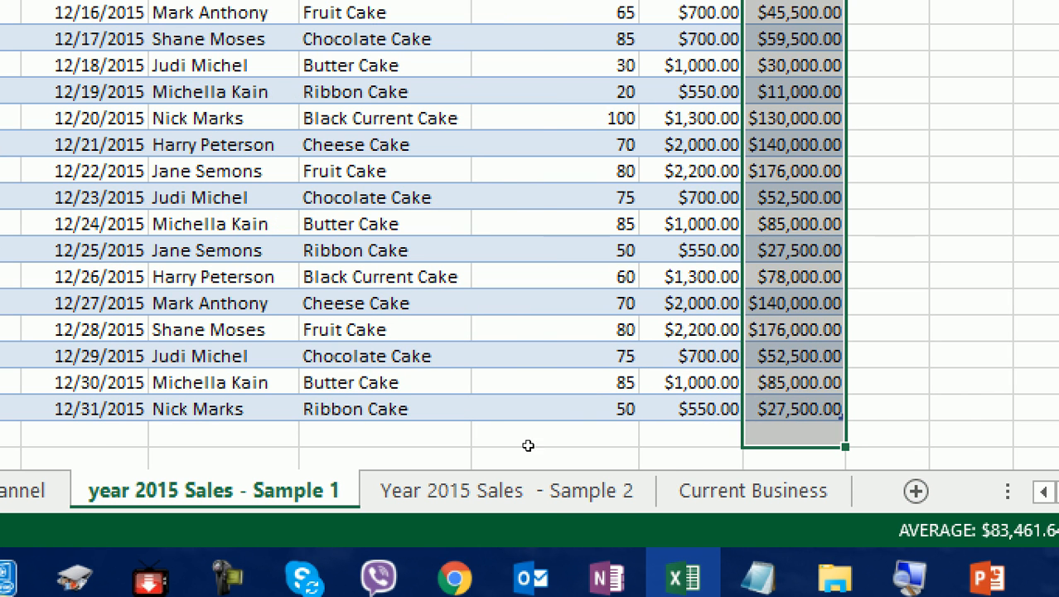
pyautogui.click(769, 158)
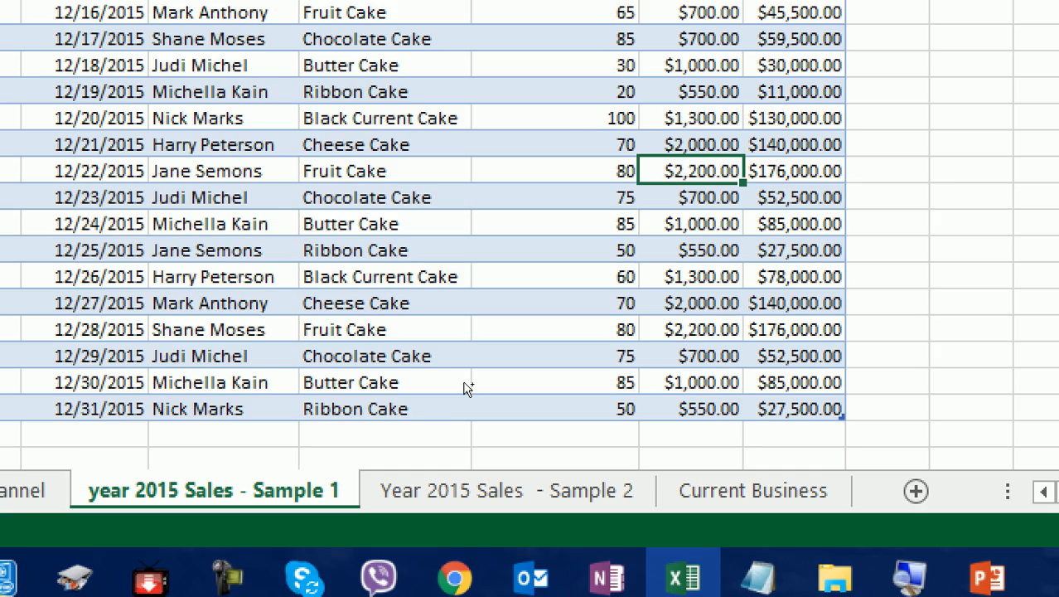
# Turn on the table's total row and autofit the width of the Sales column
pyautogui.scroll(20, 466, 387)
pyautogui.click(240, 233)
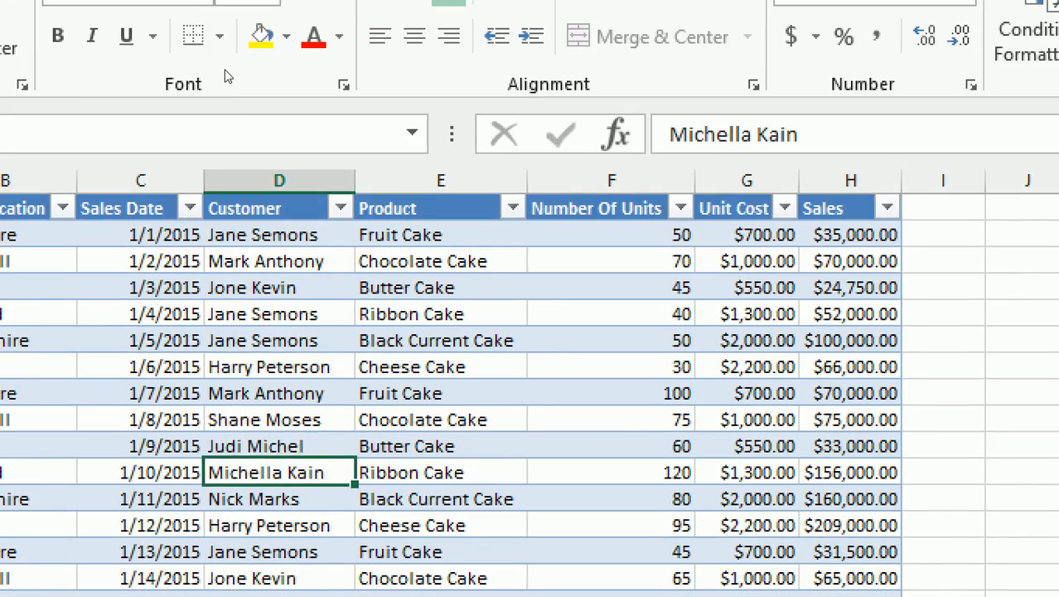
pyautogui.press('Right')
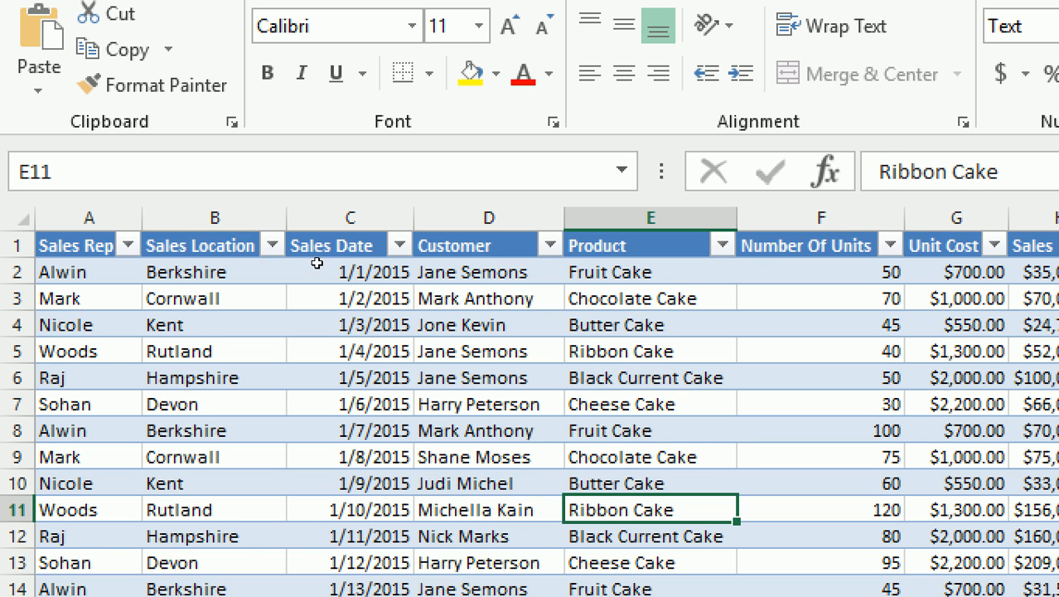
pyautogui.press('Up')
pyautogui.press('Up')
pyautogui.press('Up')
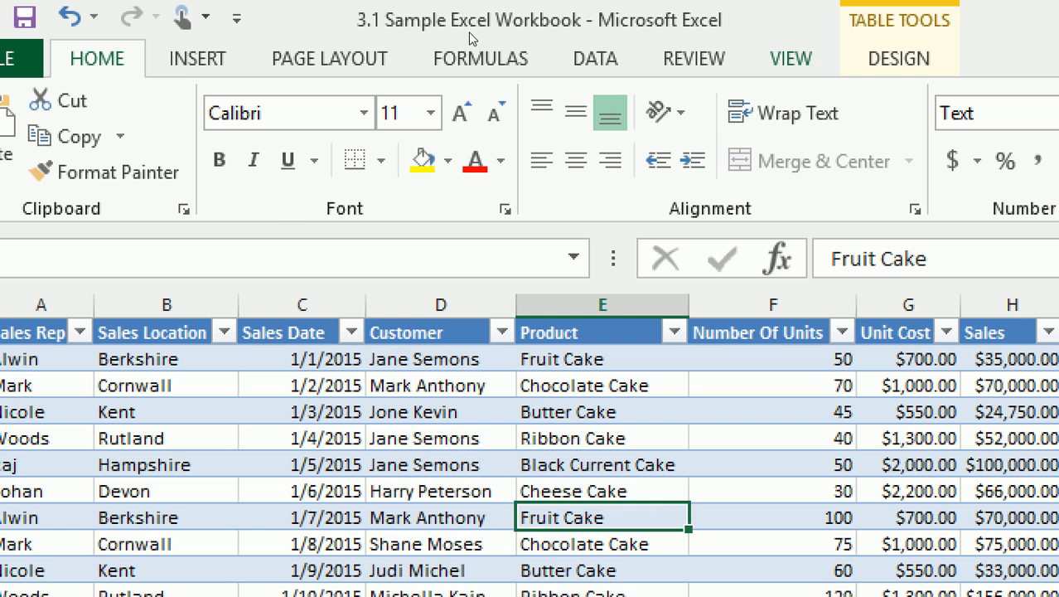
pyautogui.click(899, 59)
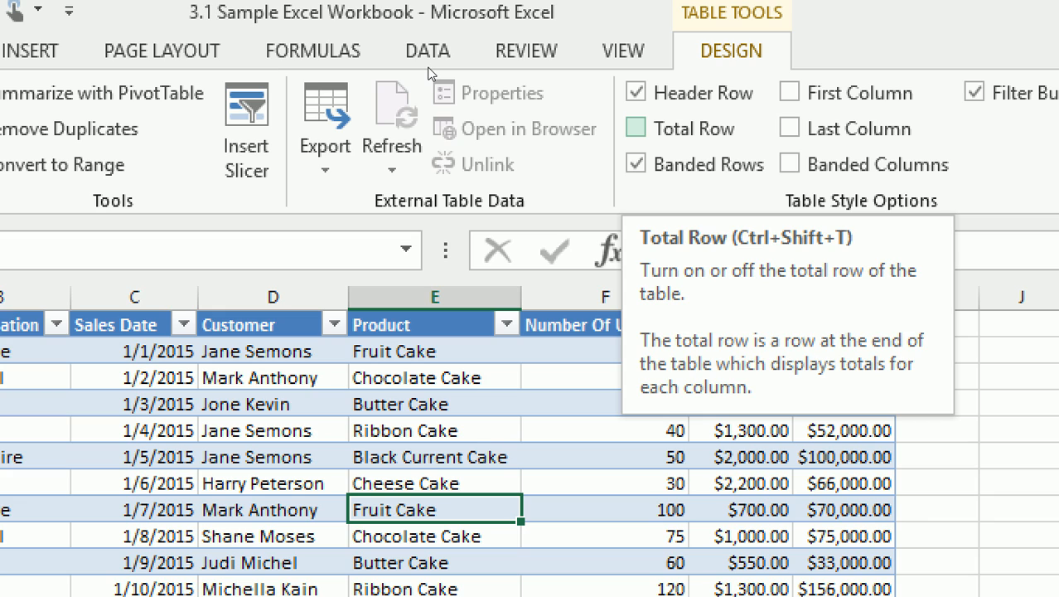
pyautogui.hotkey('ctrl', 'shift', 't')
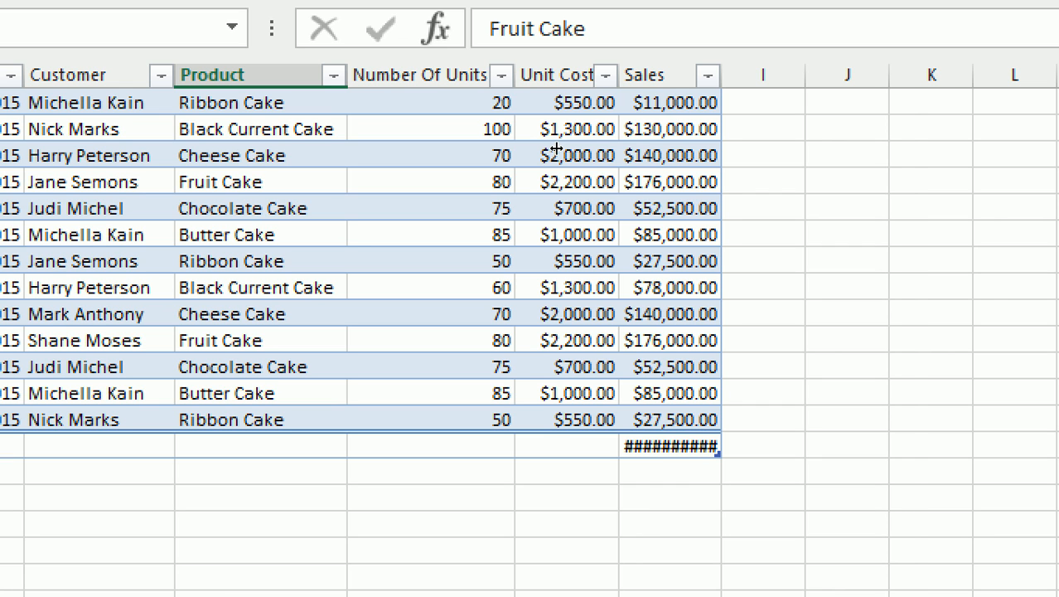
pyautogui.doubleClick(721, 75)
pyautogui.click(661, 235)
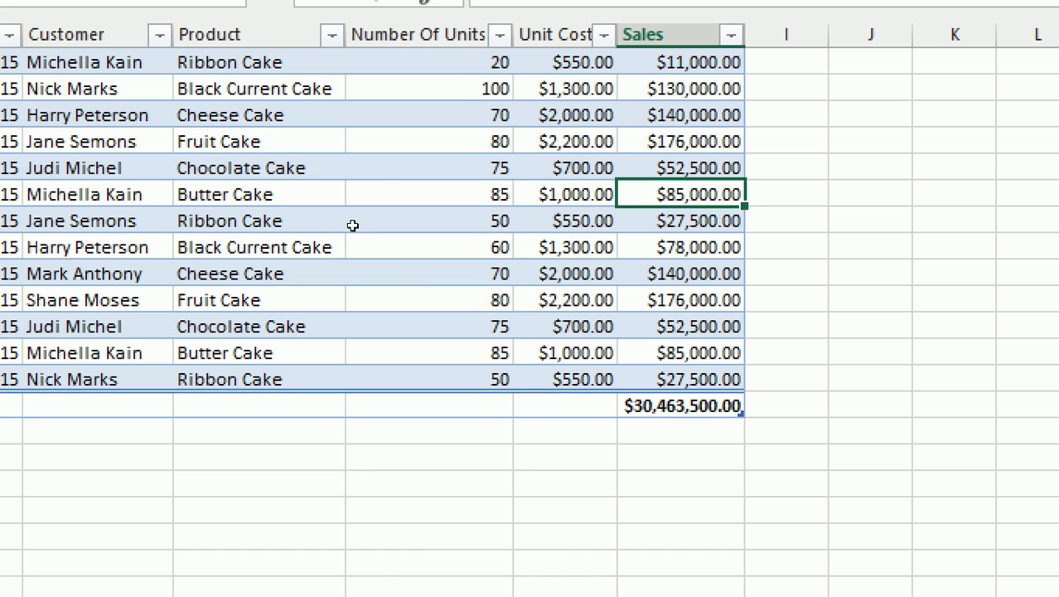
# Examine the total row and the last records at the end of the table
pyautogui.click(305, 171)
pyautogui.scroll(-1, 308, 238)
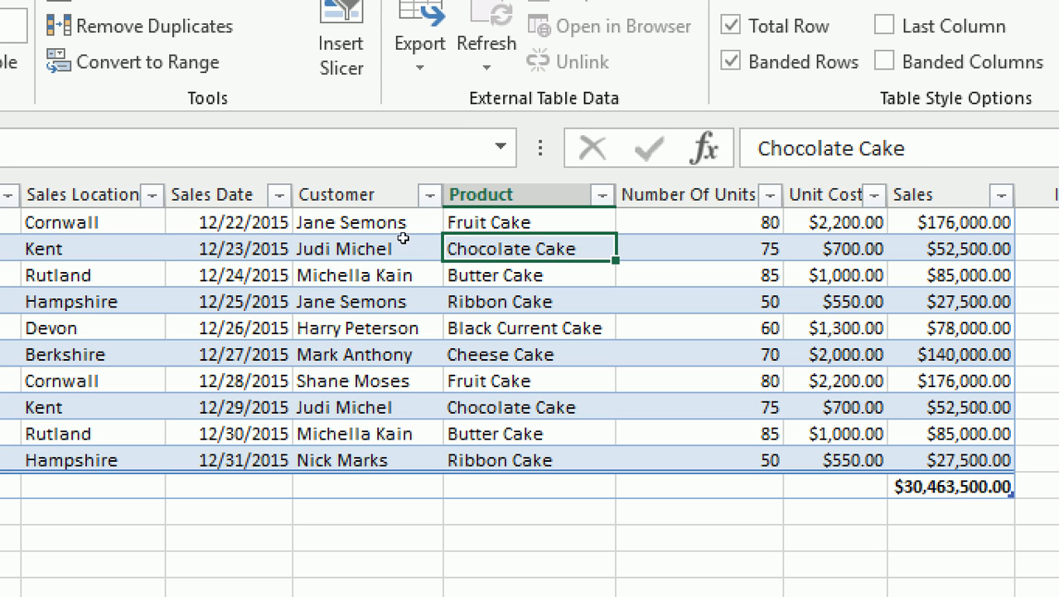
pyautogui.press('Down')
pyautogui.press('Down')
pyautogui.press('Down')
pyautogui.press('Up')
pyautogui.press('Up')
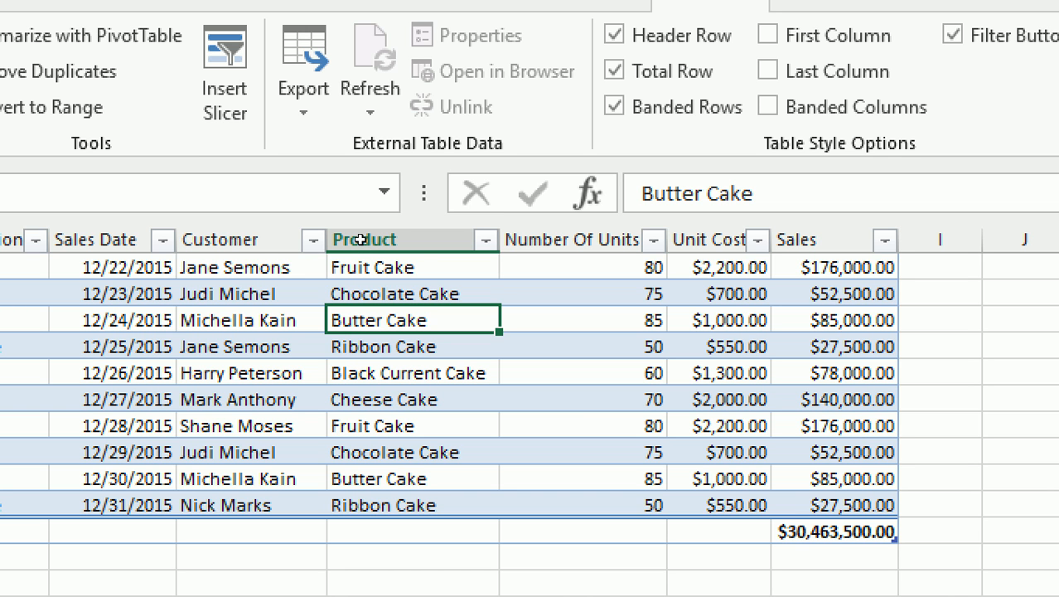
pyautogui.scroll(-1, 360, 240)
pyautogui.press('Down')
pyautogui.press('Down')
pyautogui.press('Down')
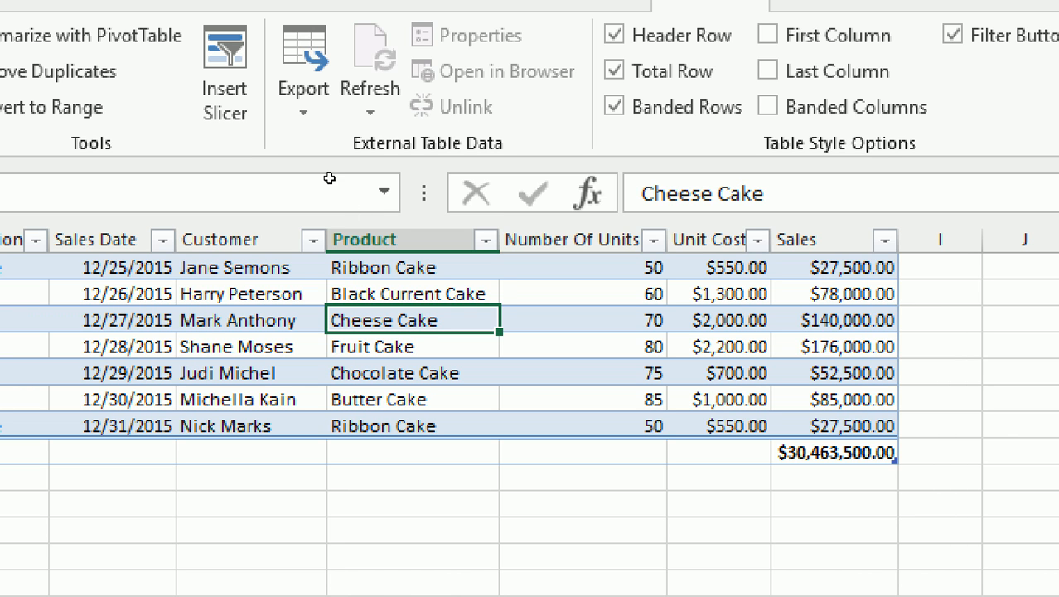
pyautogui.press('Up')
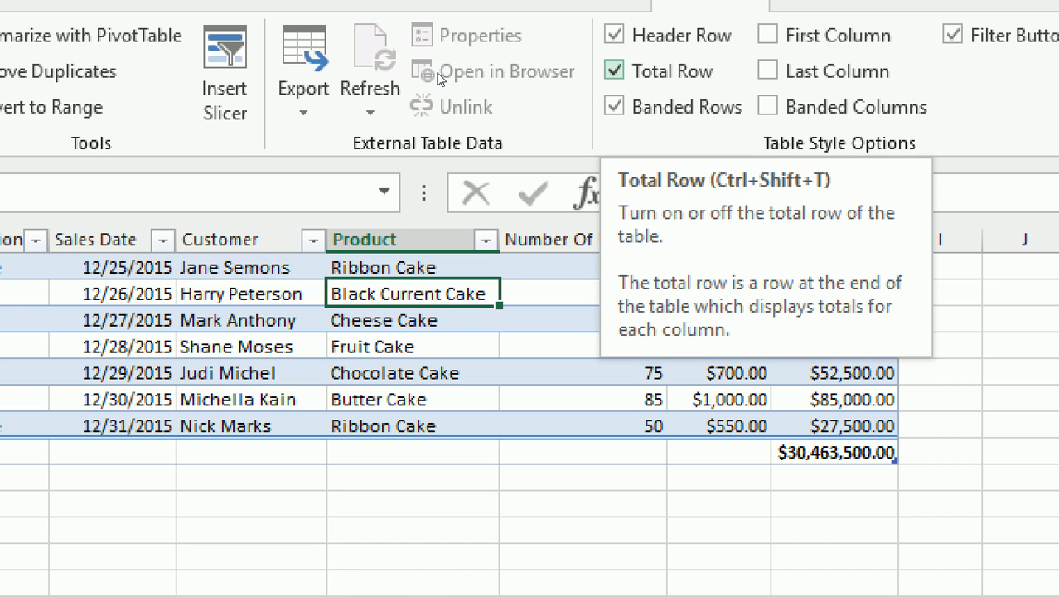
# Turn the table's total row off and on again
pyautogui.hotkey('ctrl', 'shift', 't')
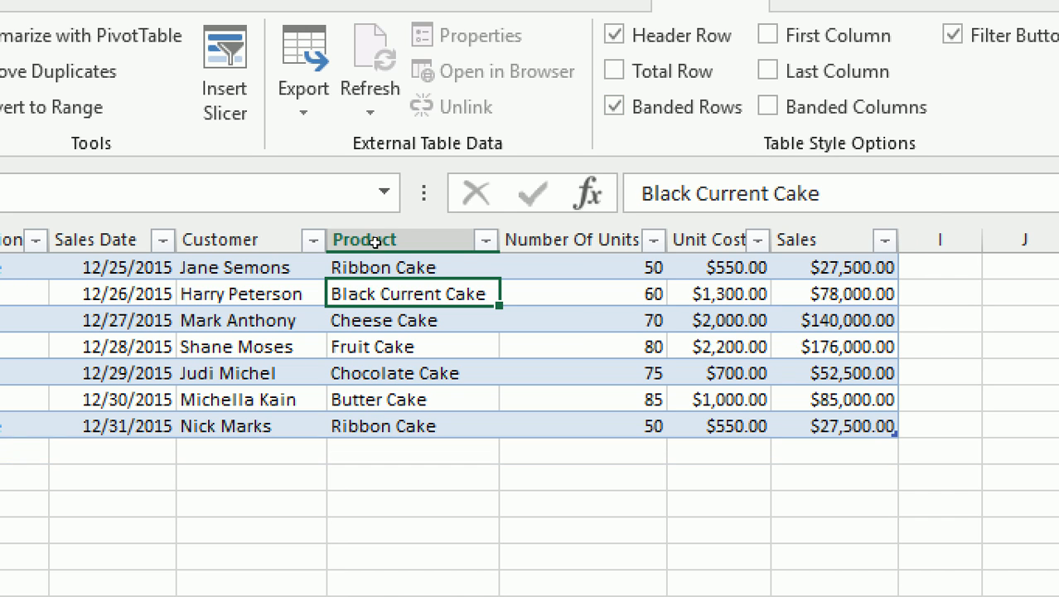
pyautogui.press('Down')
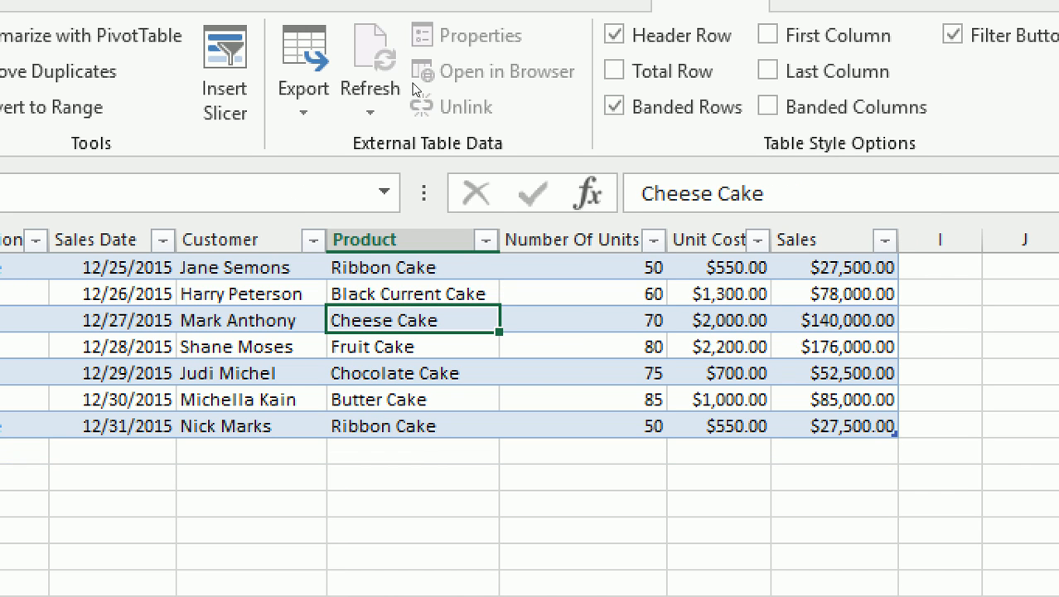
pyautogui.hotkey('ctrl', 'shift', 't')
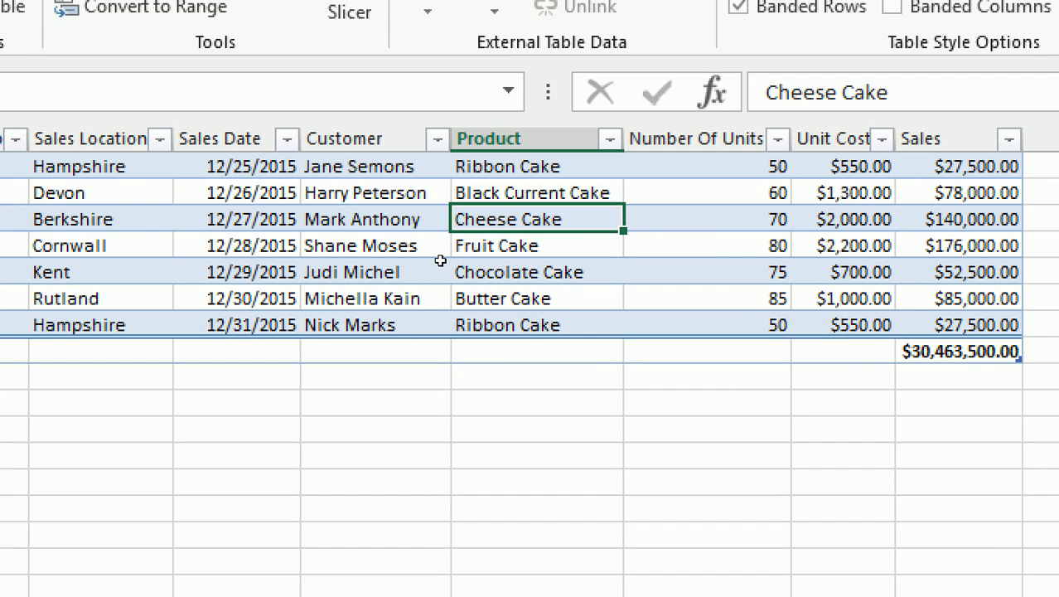
# Set the Number Of Units cell in the total row to Sum
pyautogui.click(713, 348)
pyautogui.click(811, 348)
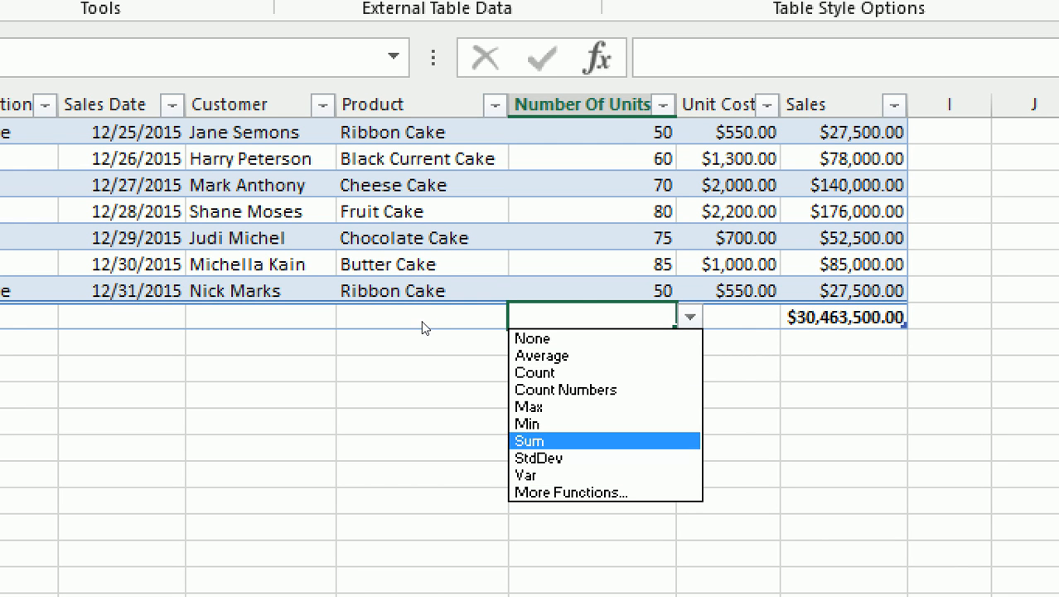
pyautogui.click(530, 441)
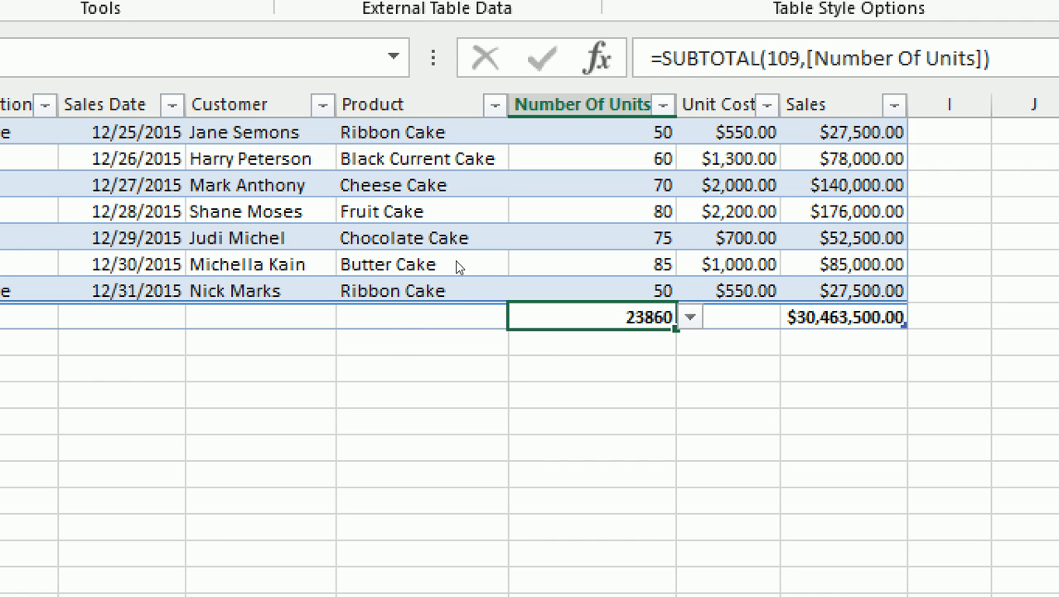
# Try Average as the total row function for Number Of Units, and undo that change
pyautogui.hotkey('alt', 'Down')
pyautogui.press('Up')
pyautogui.press('Up')
pyautogui.press('Up')
pyautogui.press('Up')
pyautogui.press('Up')
pyautogui.press('Down')
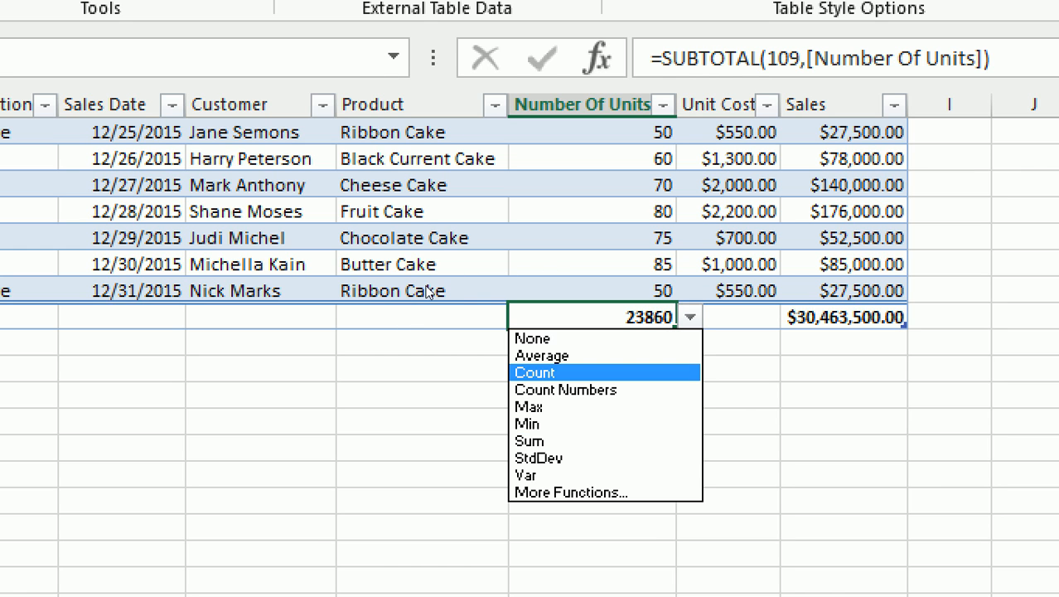
pyautogui.press('Up')
pyautogui.press('Return')
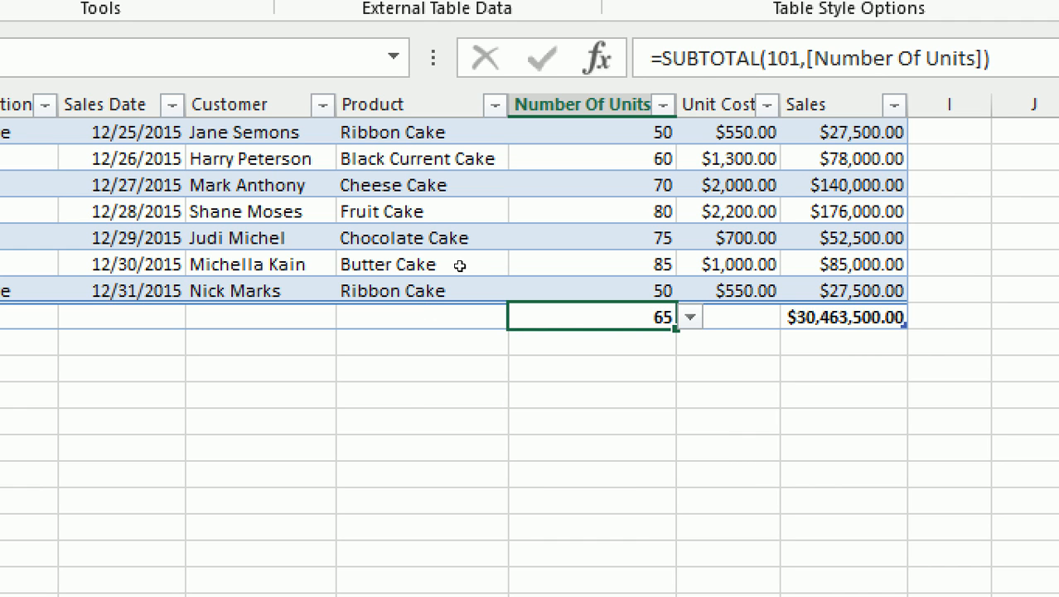
pyautogui.hotkey('ctrl', 'z')
# Set the Sales cell in the total row to Average
pyautogui.press('Right')
pyautogui.press('Right')
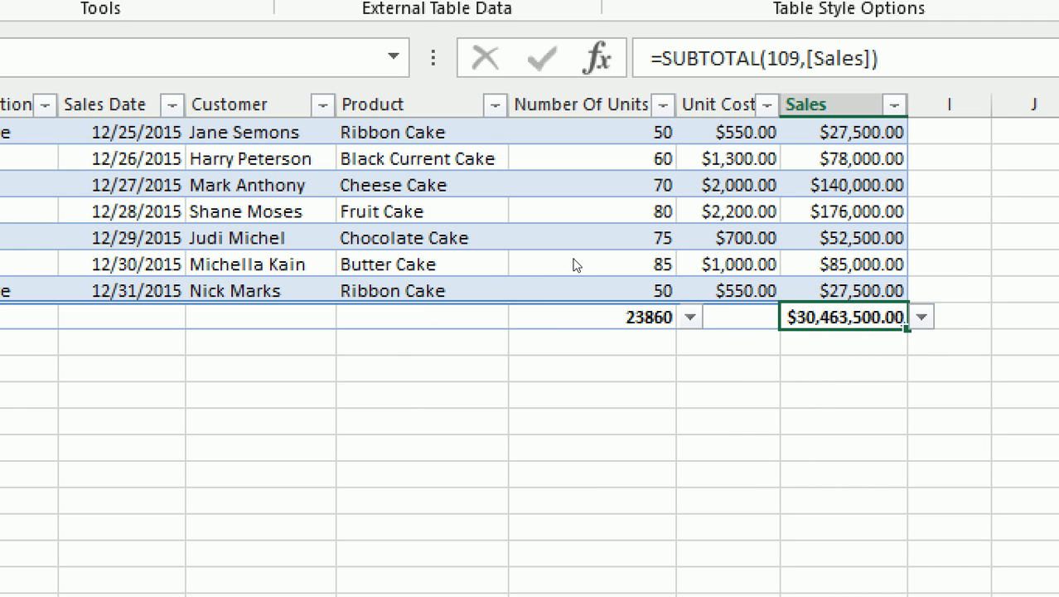
pyautogui.hotkey('alt', 'Down')
pyautogui.press('Down')
pyautogui.press('Up')
pyautogui.press('Return')
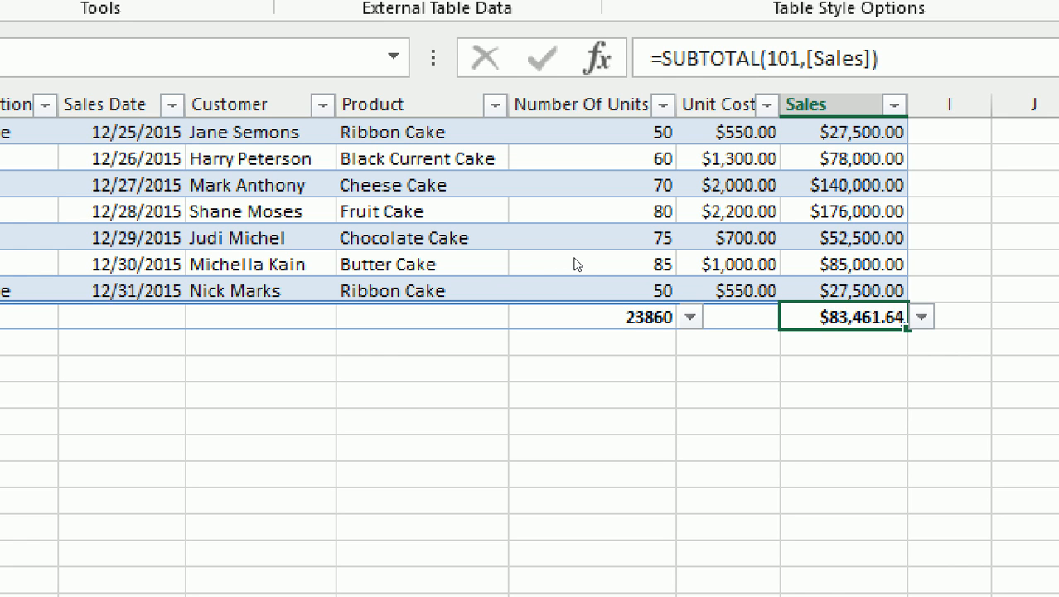
# Switch the total row function for Sales to Count
pyautogui.hotkey('alt', 'Down')
pyautogui.press('Down')
pyautogui.press('Return')
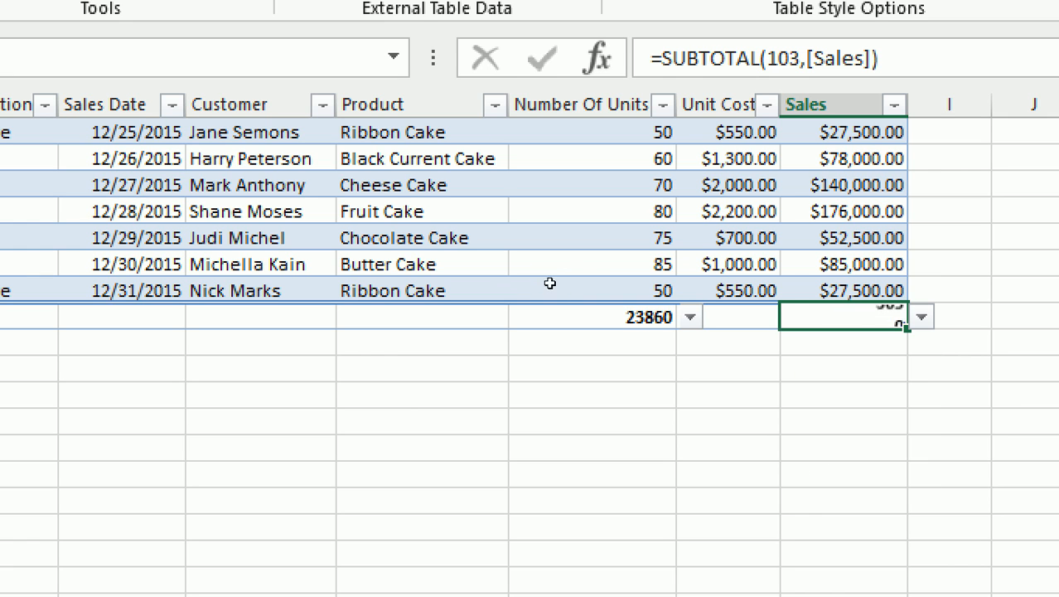
# Change the total row function for Sales to Max
pyautogui.hotkey('alt', 'Down')
pyautogui.press('Down')
pyautogui.press('Down')
pyautogui.press('Down')
pyautogui.press('Up')
pyautogui.press('Return')
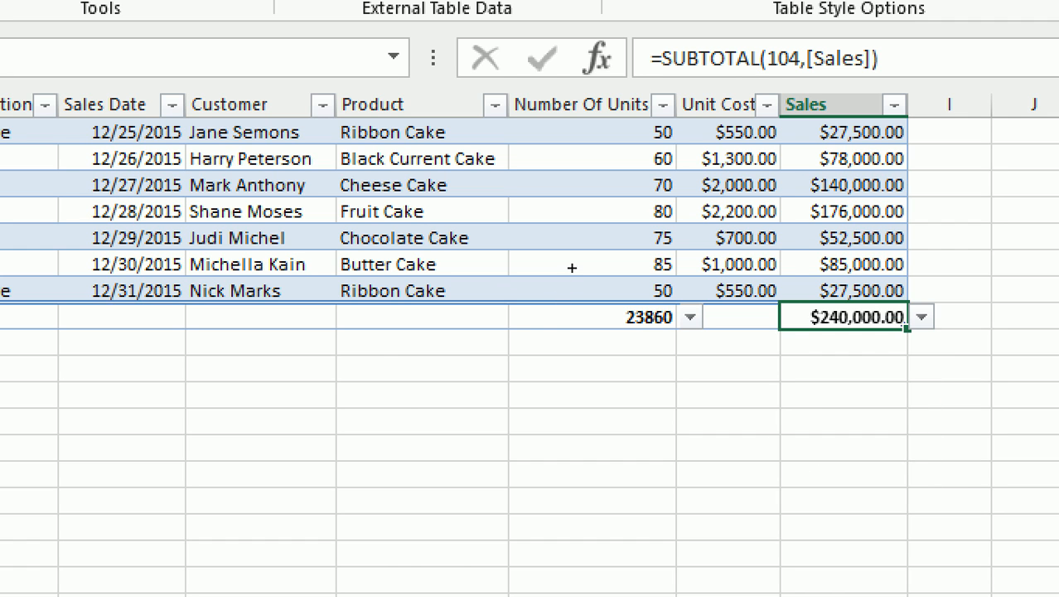
# Change the total row function for Sales to Min
pyautogui.hotkey('alt', 'Down')
pyautogui.press('Down')
pyautogui.press('Down')
pyautogui.press('Up')
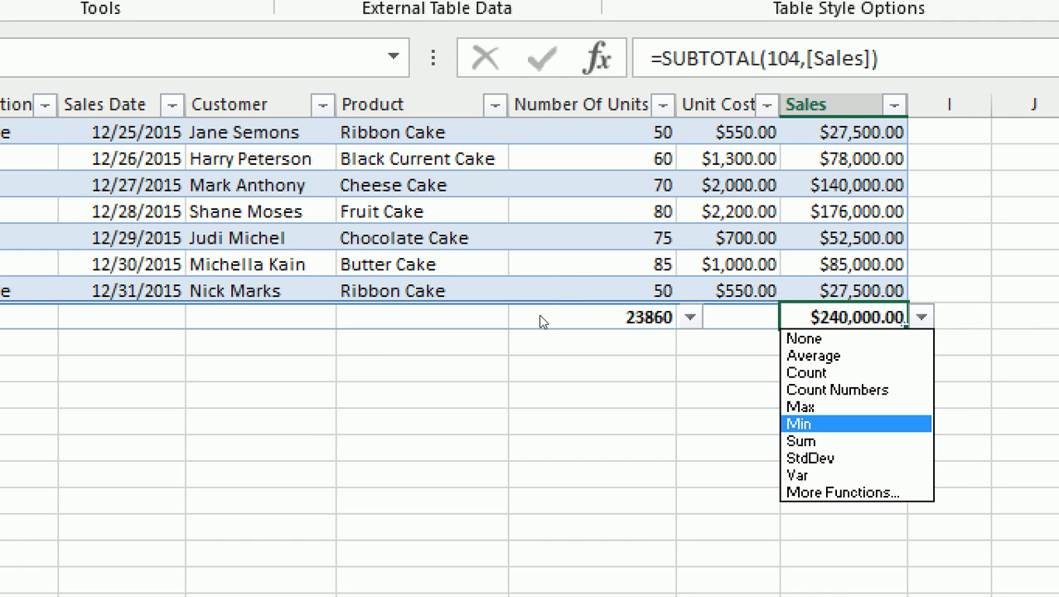
pyautogui.press('Return')
# Set the total row function for the Sales column to Sum
pyautogui.hotkey('alt', 'Down')
pyautogui.press('Down')
pyautogui.press('Down')
pyautogui.press('Down')
pyautogui.press('Up')
pyautogui.press('Up')
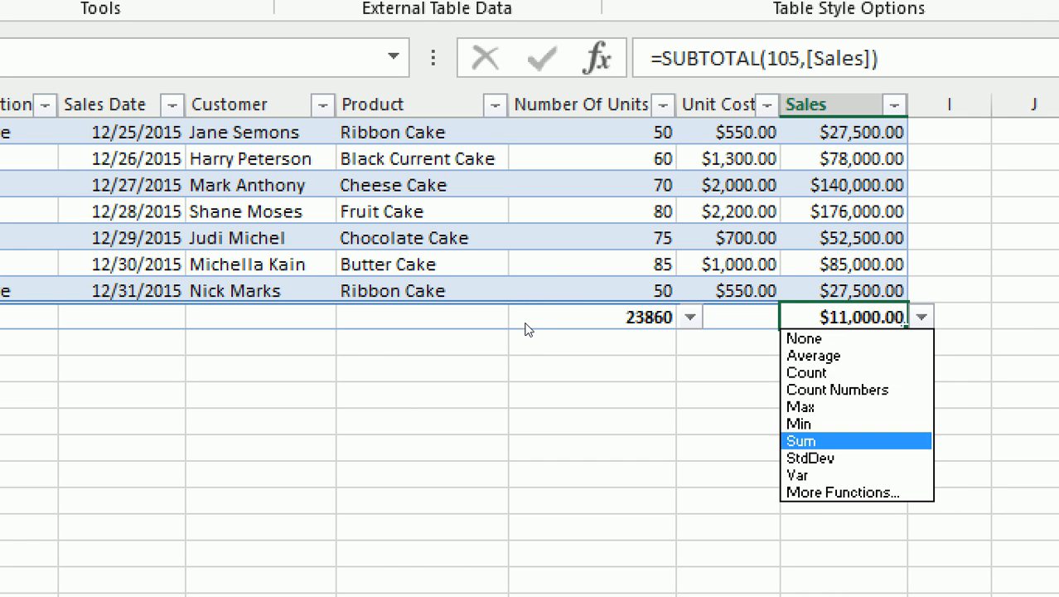
pyautogui.press('Return')
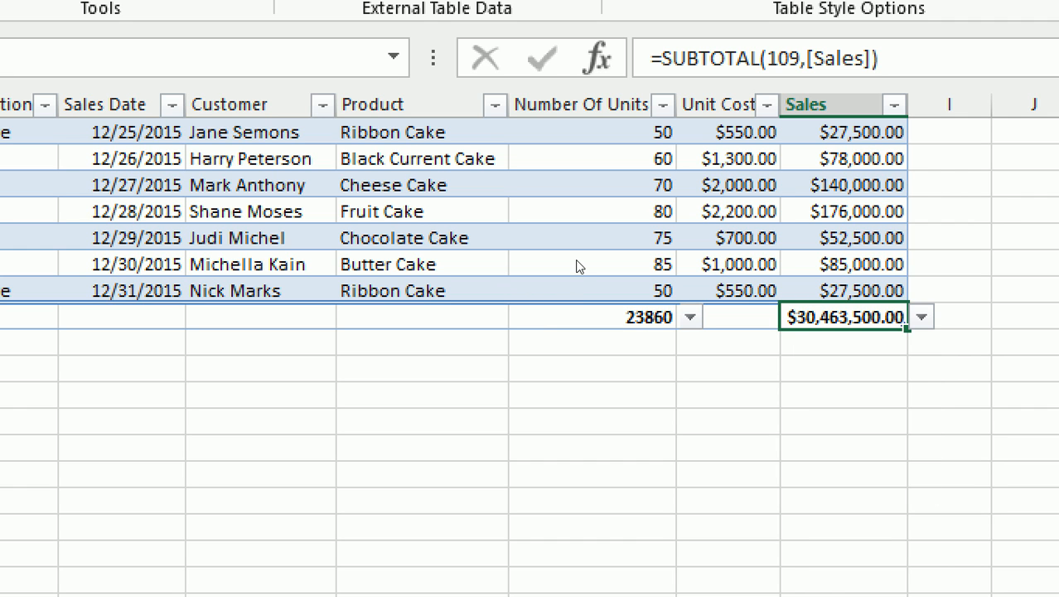
# Open the additional functions available for the Sales total cell, and dismiss the function picker without choosing one
pyautogui.hotkey('alt', 'Down')
pyautogui.press('Down')
pyautogui.press('Down')
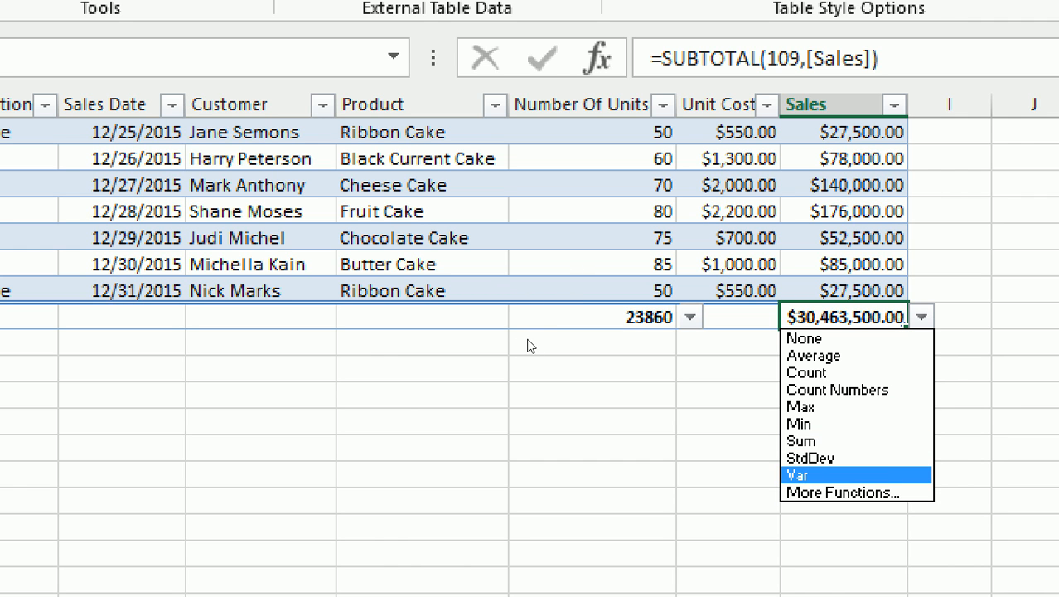
pyautogui.press('Down')
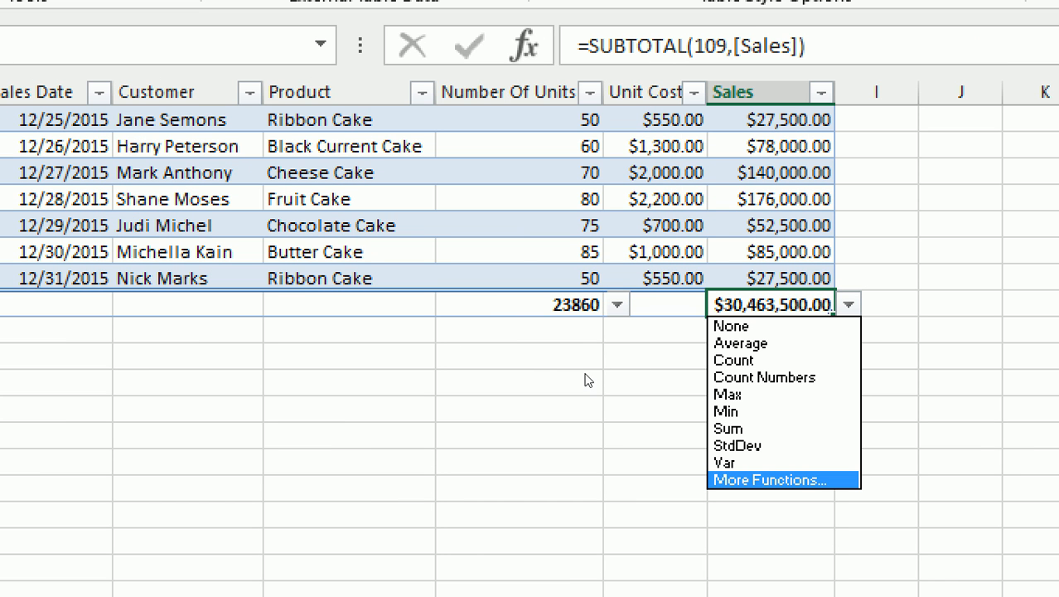
pyautogui.press('Return')
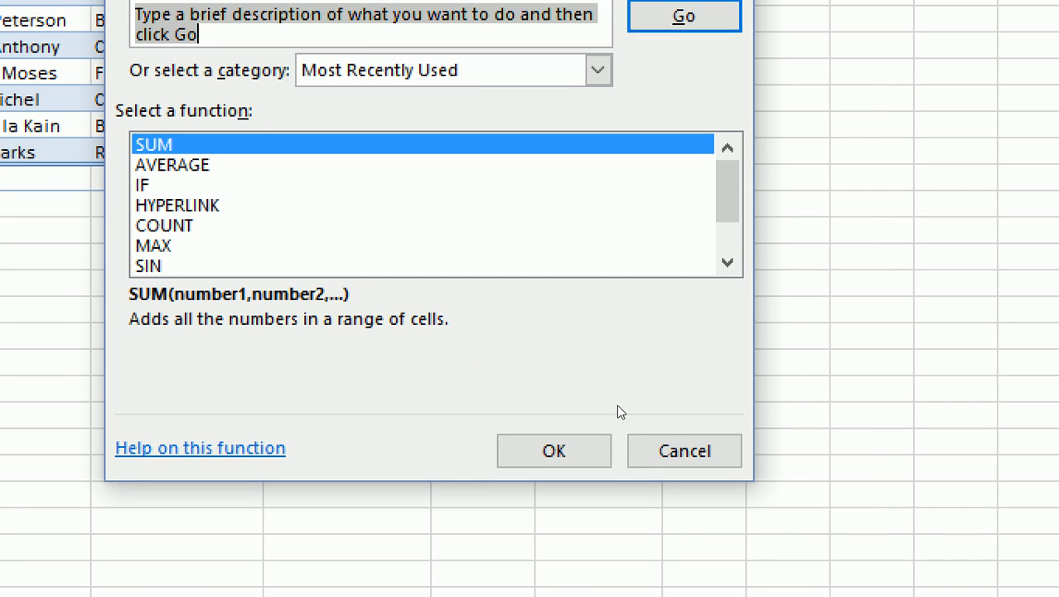
pyautogui.click(658, 446)
pyautogui.click(141, 101)
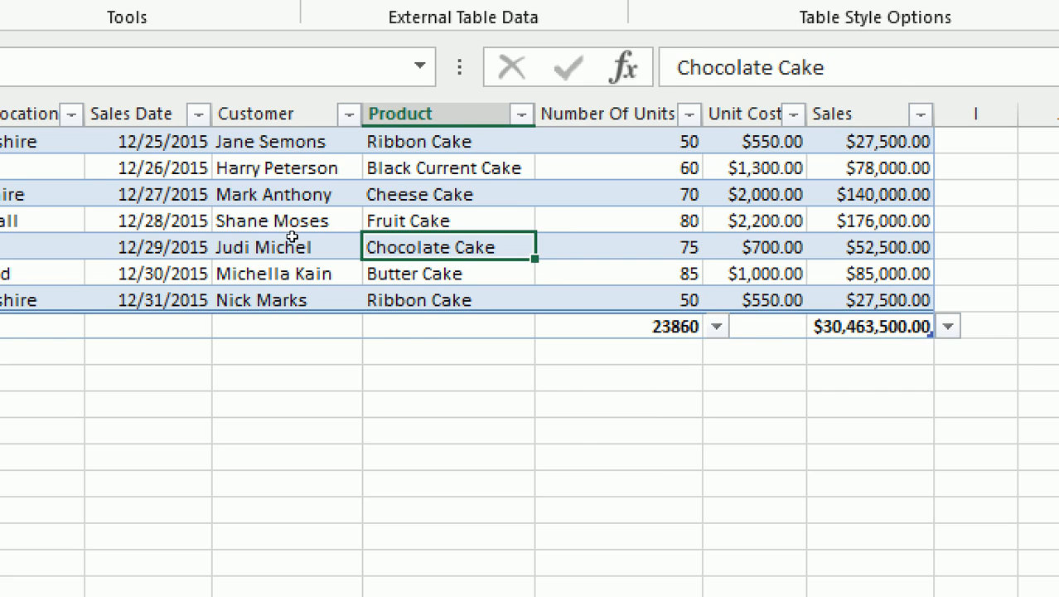
# Remove the total row at row 367 from the table
pyautogui.scroll(1, 292, 237)
pyautogui.scroll(1, 292, 243)
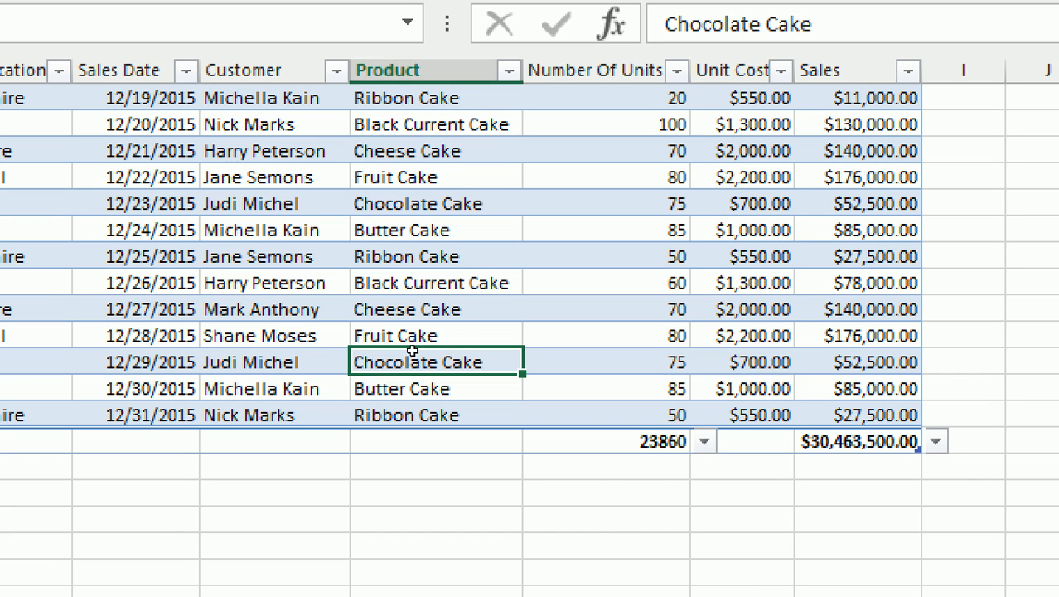
pyautogui.press('Right')
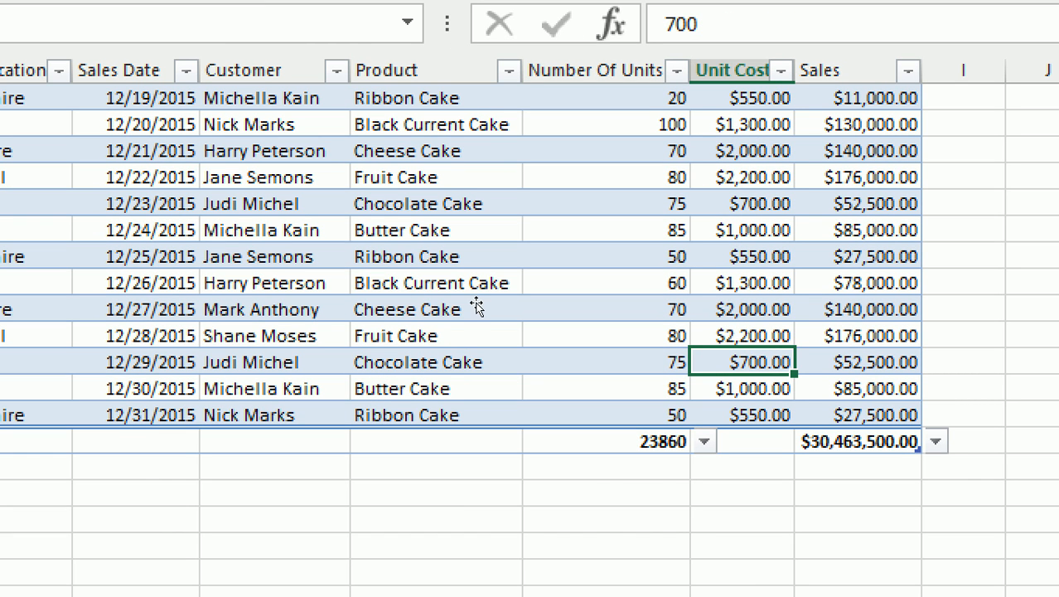
pyautogui.click(406, 283)
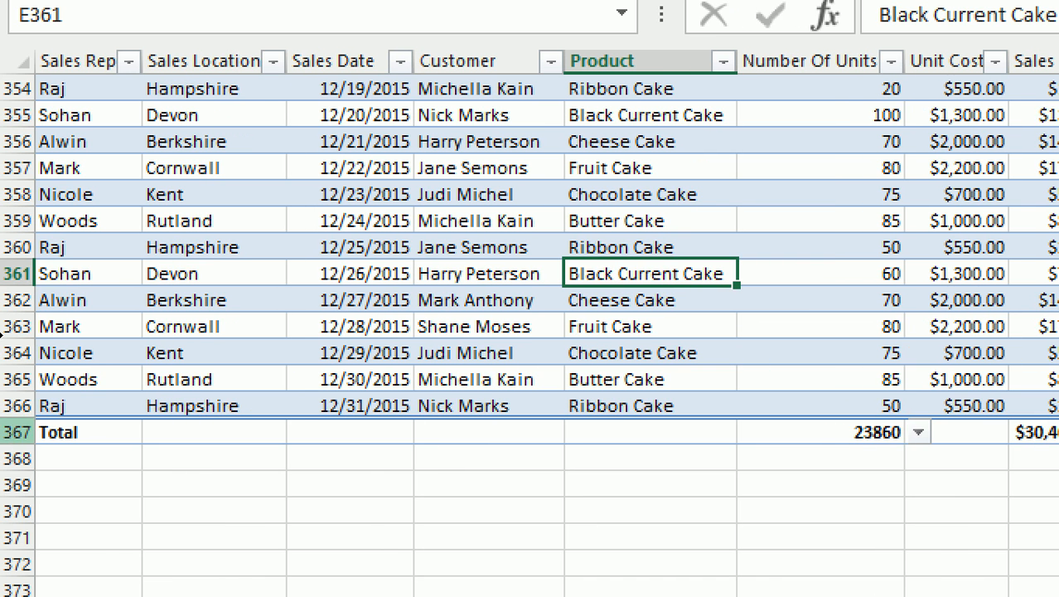
pyautogui.rightClick(8, 433)
pyautogui.click(83, 227)
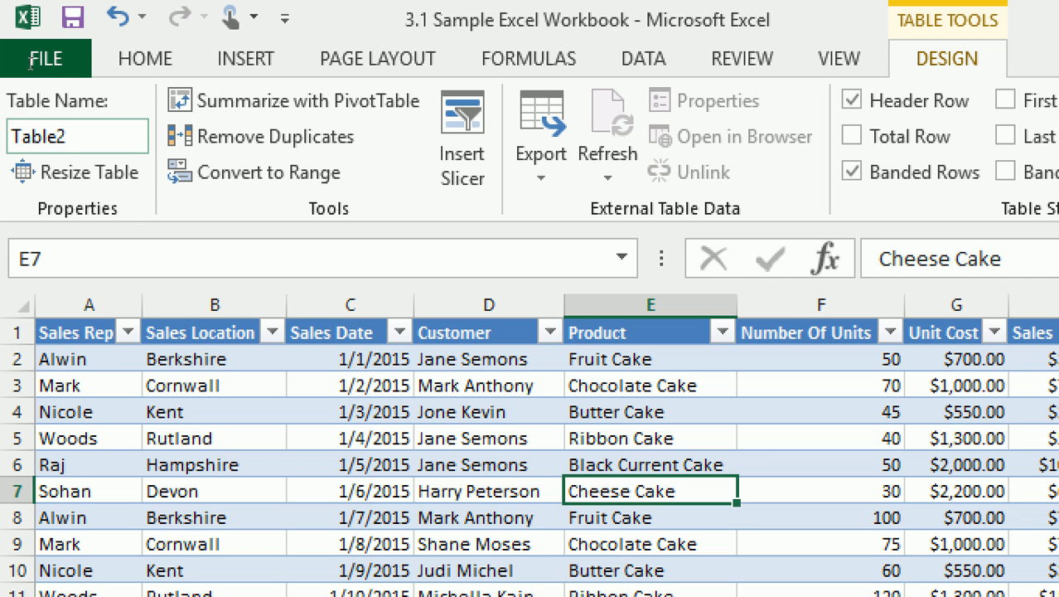
# Try Microsoft as the table's name and clear the entry
pyautogui.click(35, 136)
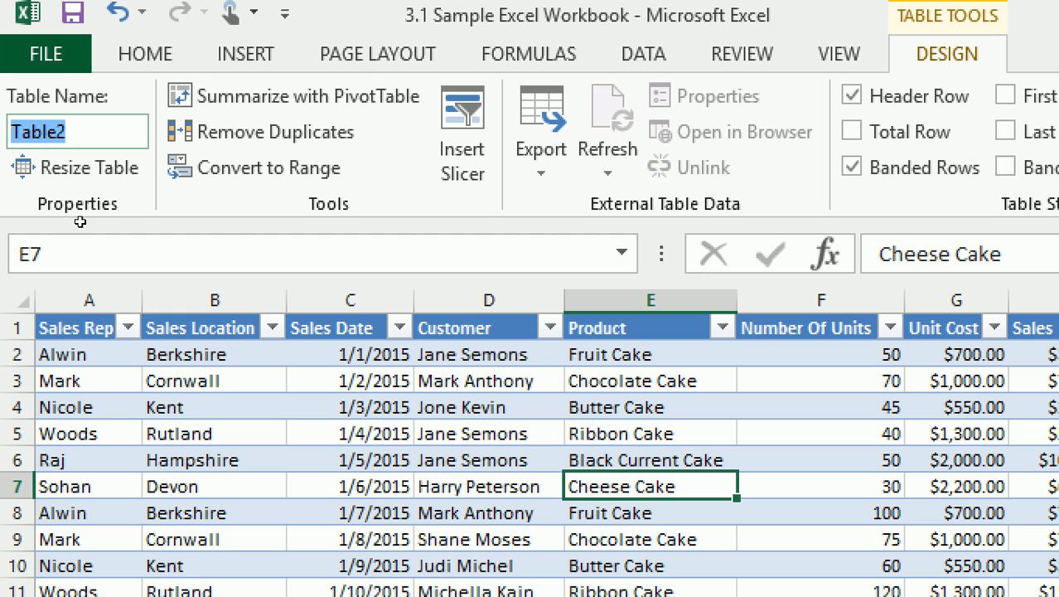
pyautogui.write('Microsoft')
pyautogui.press('BackSpace')
pyautogui.press('BackSpace')
pyautogui.press('BackSpace')
pyautogui.press('BackSpace')
pyautogui.press('BackSpace')
pyautogui.press('BackSpace')
pyautogui.press('BackSpace')
pyautogui.press('BackSpace')
pyautogui.press('BackSpace')
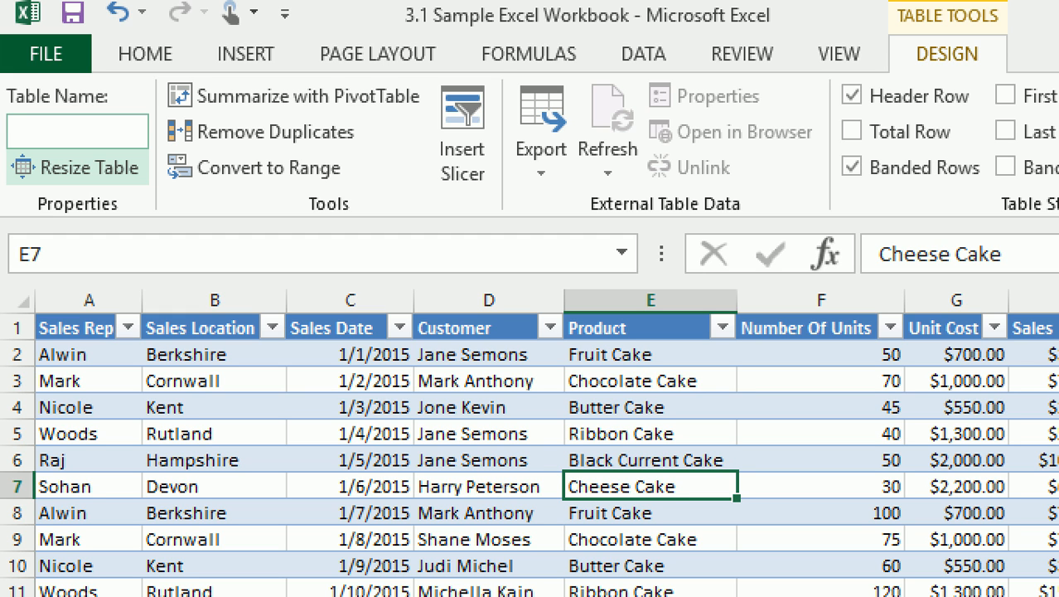
# Name the table IslamicBank
pyautogui.write('Islamic')
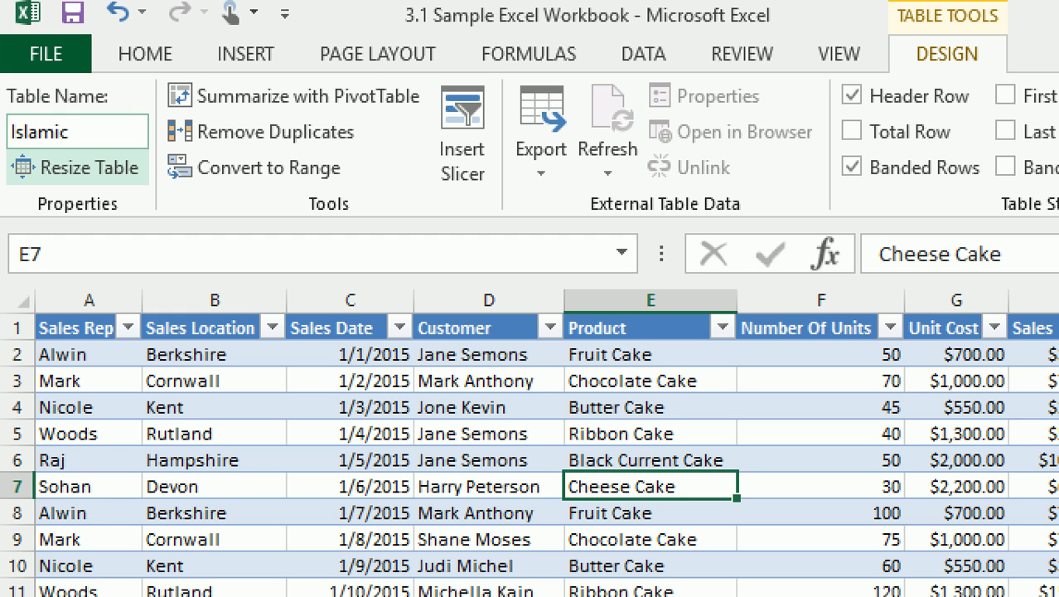
pyautogui.write('Bank')
pyautogui.press('Down')
pyautogui.press('Left')
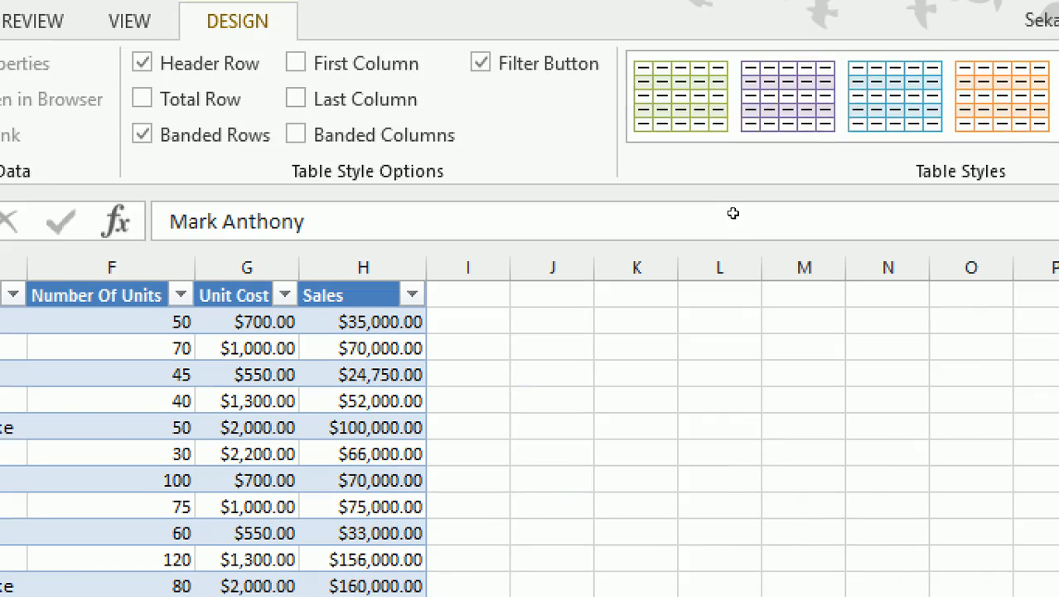
# Select the table's data cells from A2 through H13
pyautogui.click(720, 371)
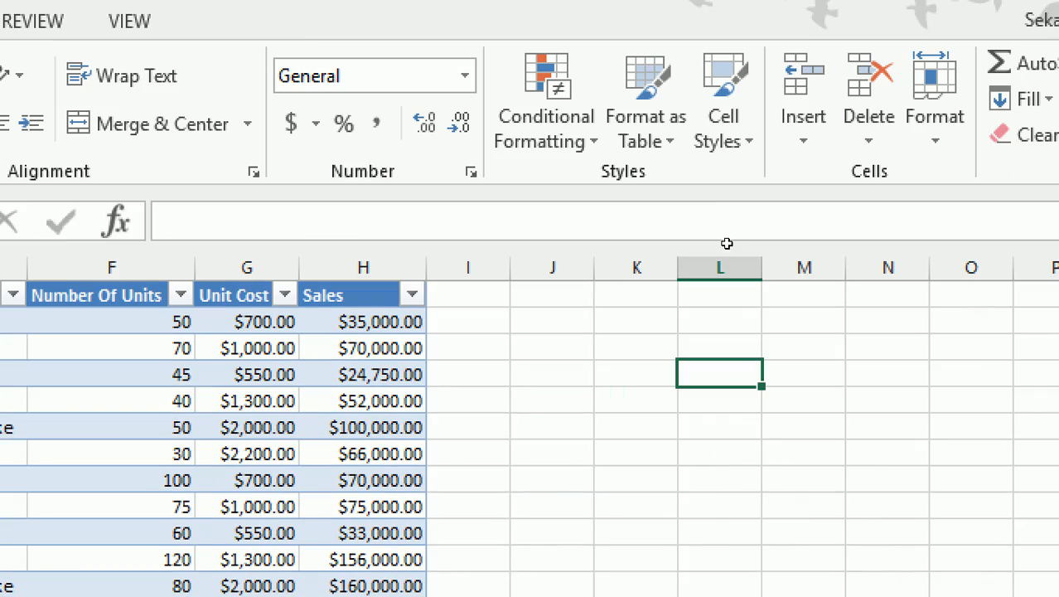
pyautogui.scroll(1, 727, 244)
pyautogui.scroll(1, 727, 243)
pyautogui.scroll(2, 837, 270)
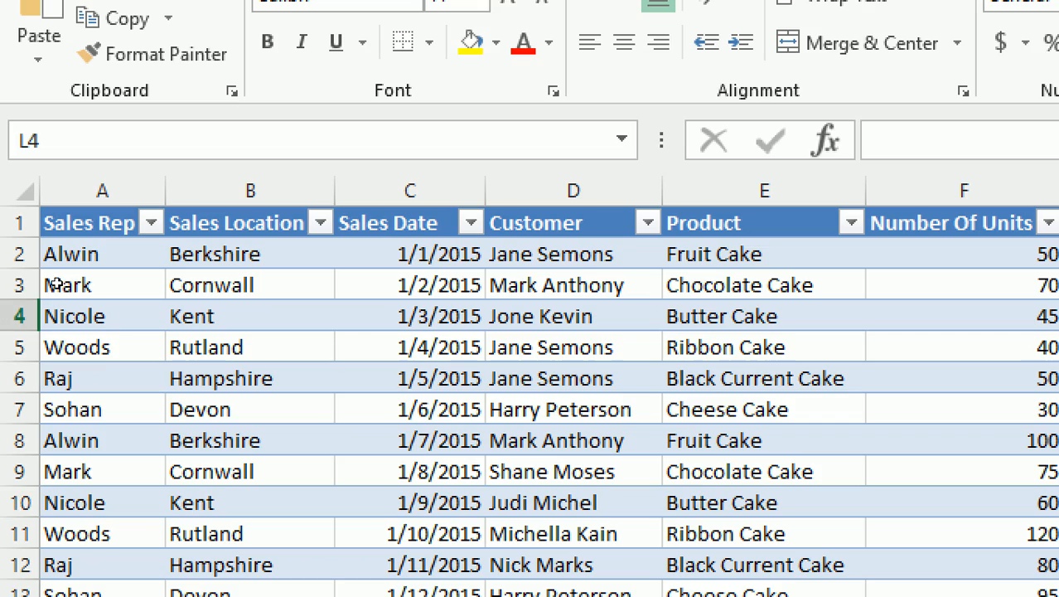
pyautogui.click(69, 254)
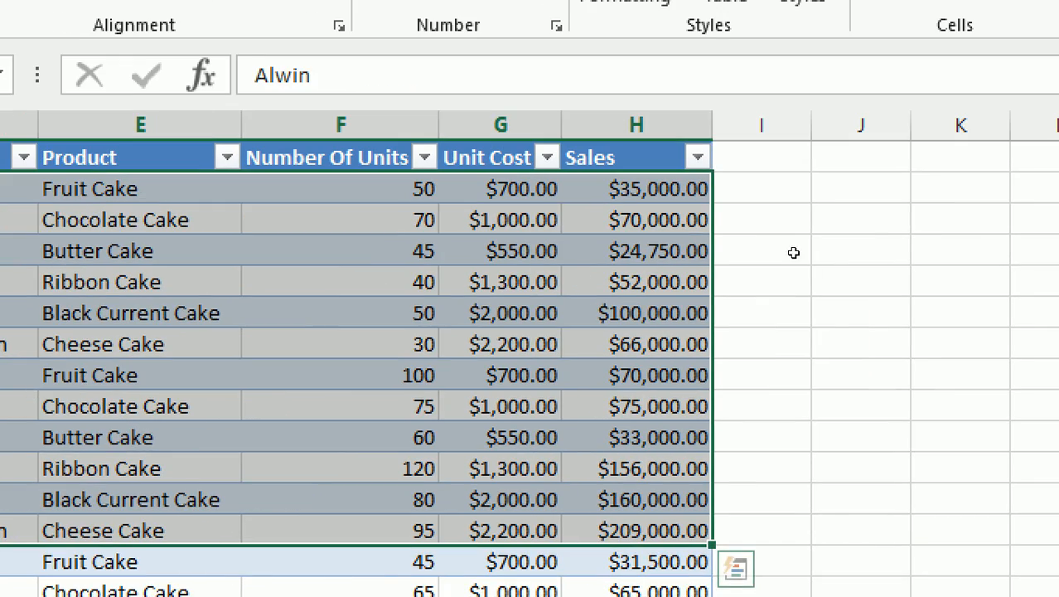
# Start a SUM formula in cell K5 with the range A2:H15 as its argument
pyautogui.click(847, 242)
pyautogui.write('=sum')
pyautogui.press('Tab')
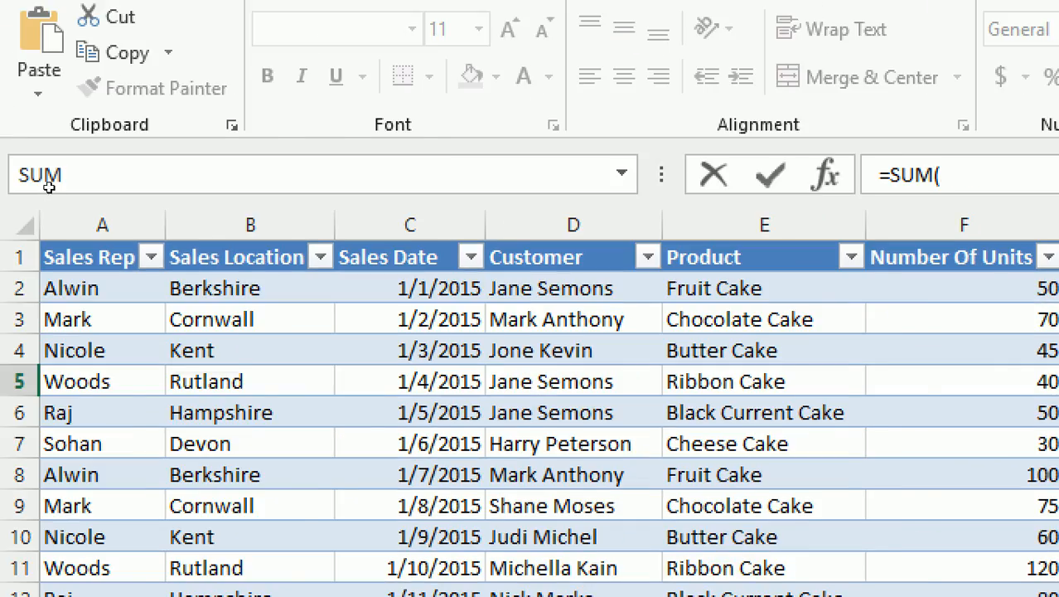
pyautogui.moveTo(75, 288); pyautogui.dragTo(831, 491)
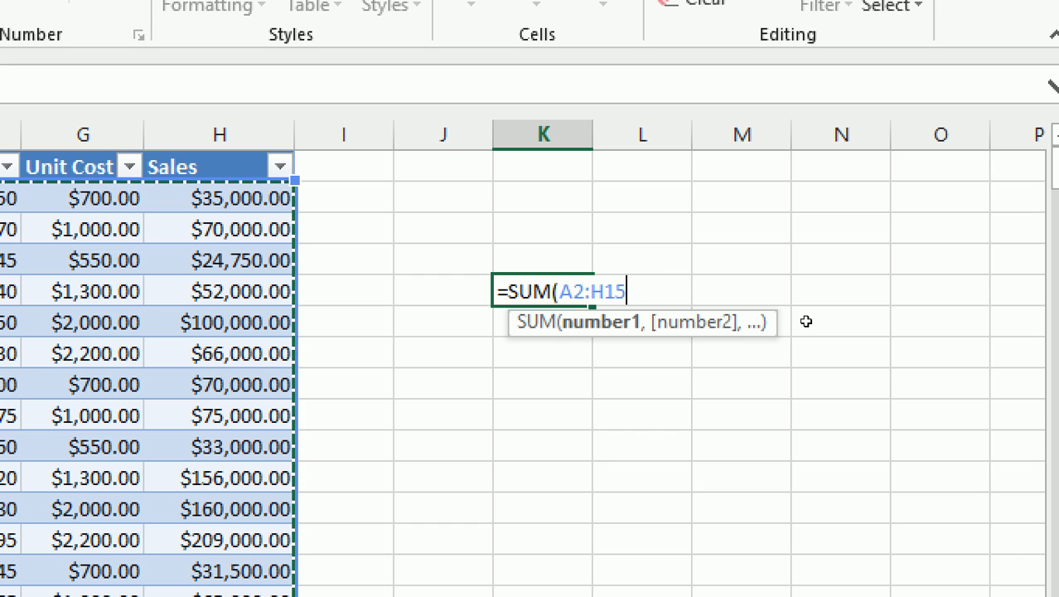
# Replace the range in the K5 SUM formula with a reference to the IslamicBank table
pyautogui.press('BackSpace')
pyautogui.press('BackSpace')
pyautogui.press('BackSpace')
pyautogui.press('BackSpace')
pyautogui.press('BackSpace')
pyautogui.press('BackSpace')
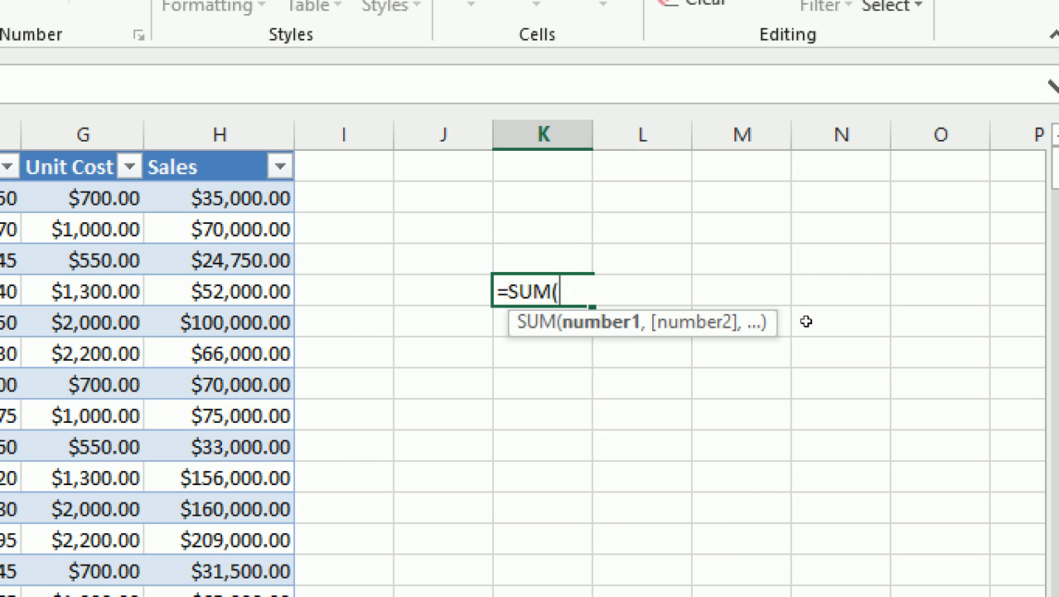
pyautogui.write('is')
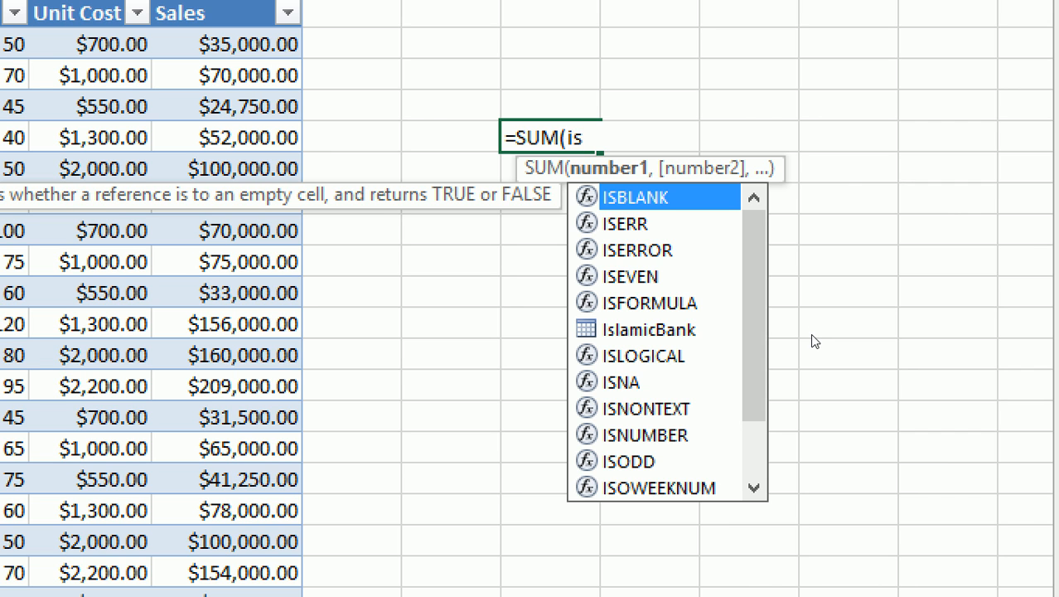
pyautogui.press('Down')
pyautogui.press('Down')
pyautogui.press('Down')
pyautogui.press('Down')
pyautogui.press('Down')
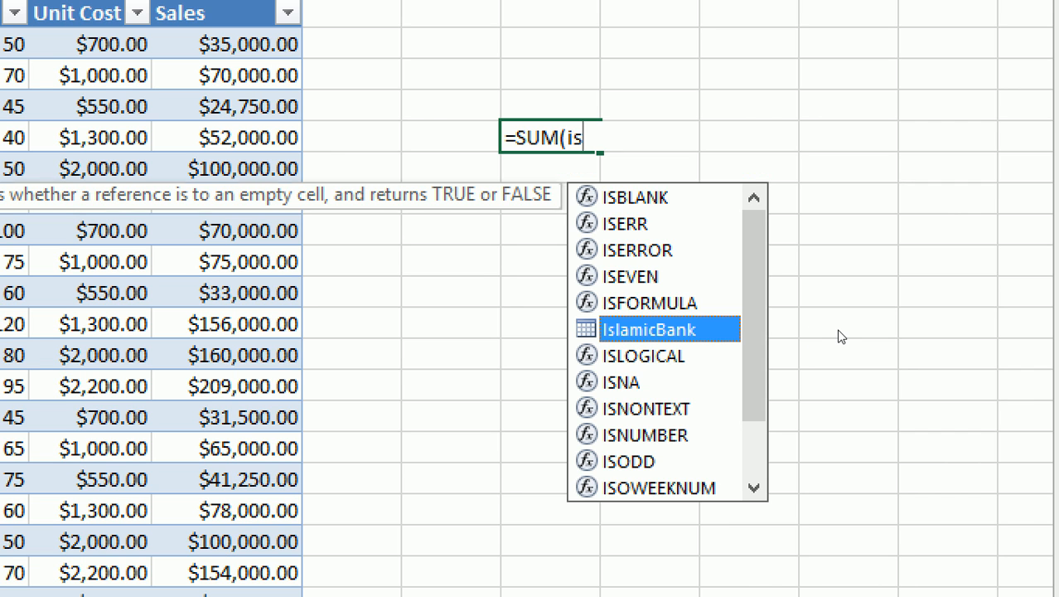
pyautogui.press('Tab')
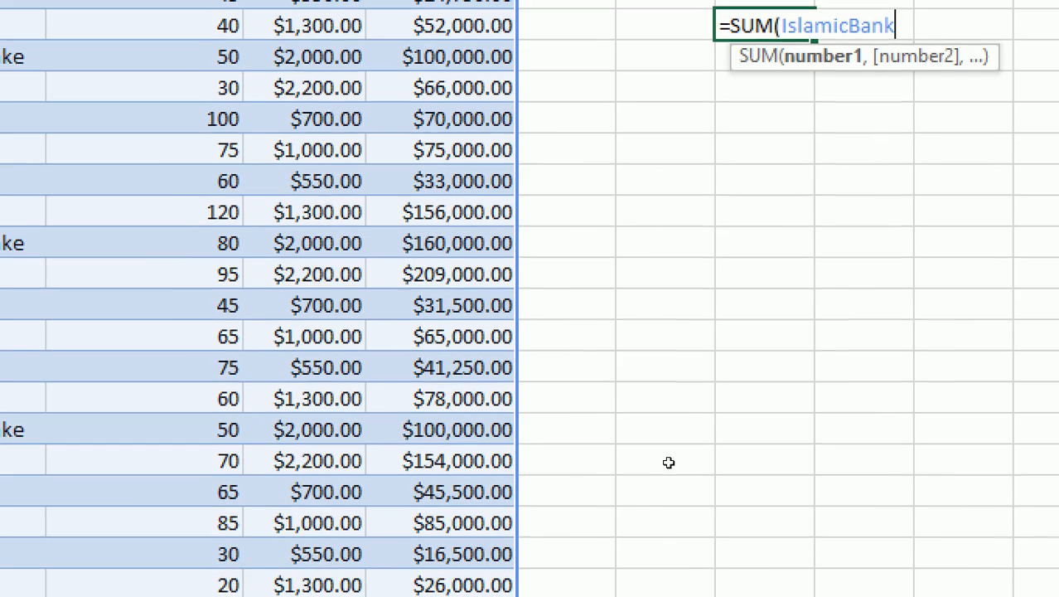
# Check how far down the sheet the IslamicBank reference extends, and cancel the SUM formula
pyautogui.scroll(-13, 681, 435)
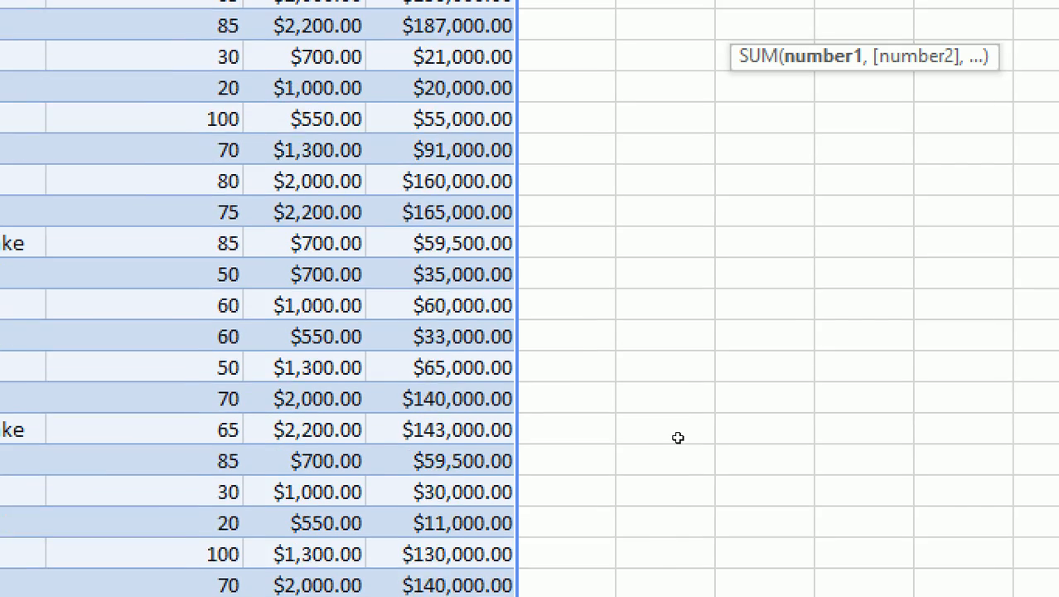
pyautogui.scroll(-15, 678, 438)
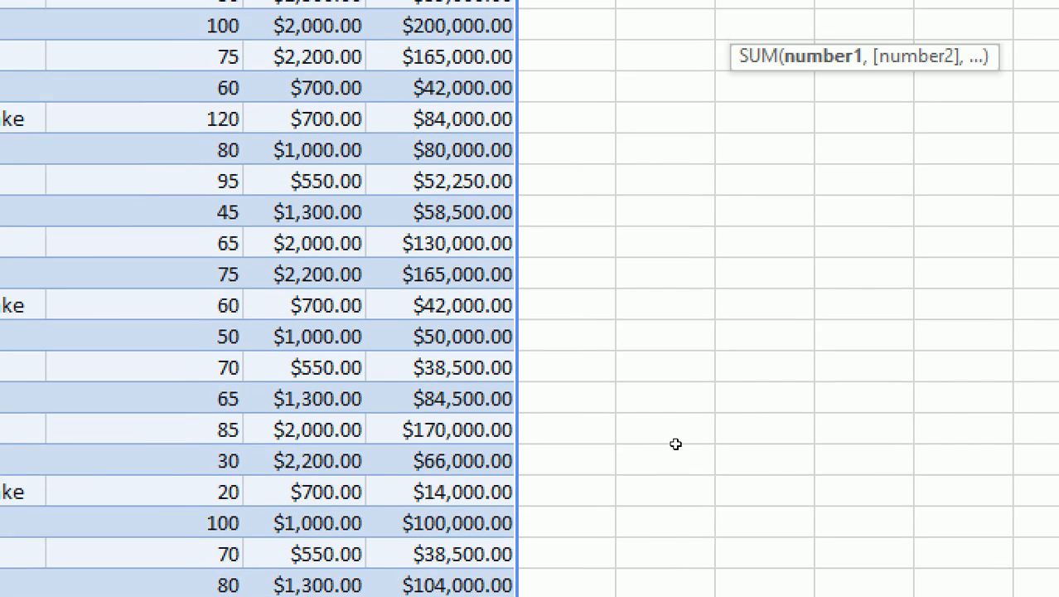
pyautogui.scroll(-15, 642, 500)
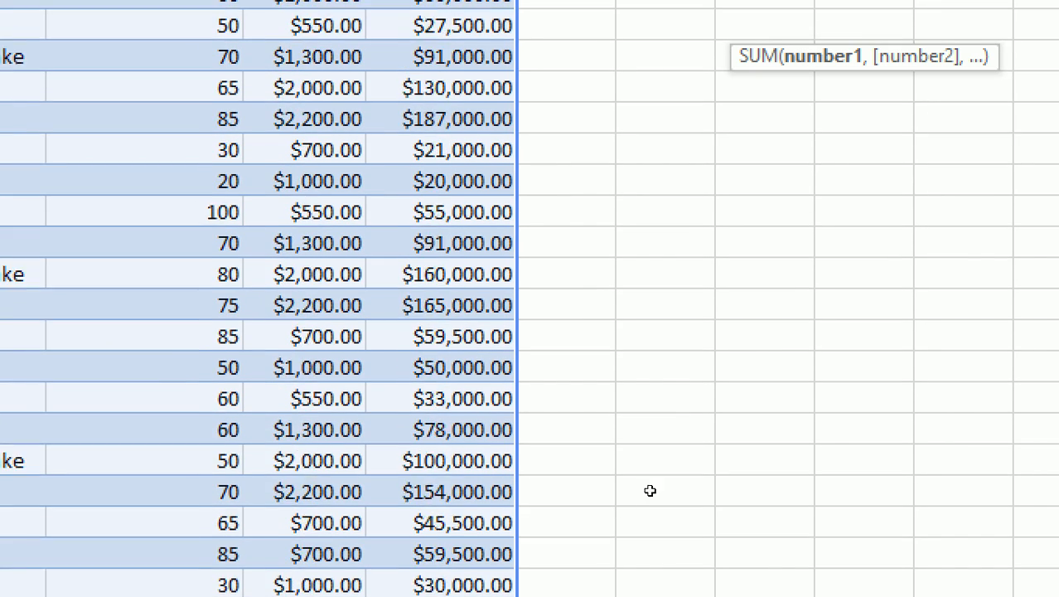
pyautogui.scroll(-15, 588, 507)
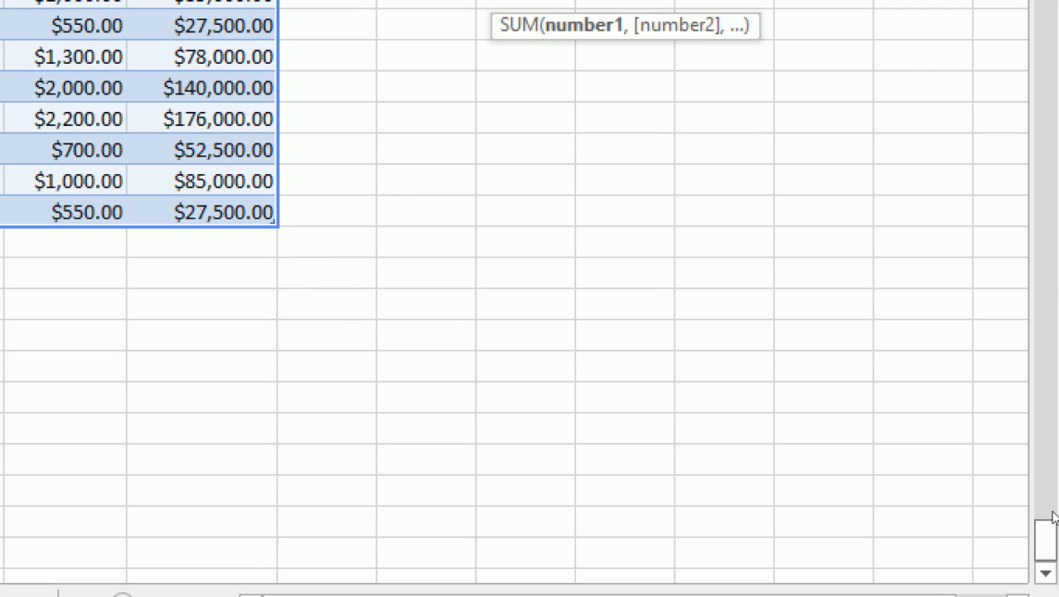
pyautogui.moveTo(1046, 539); pyautogui.dragTo(1043, 142)
pyautogui.write('IslamicBank')
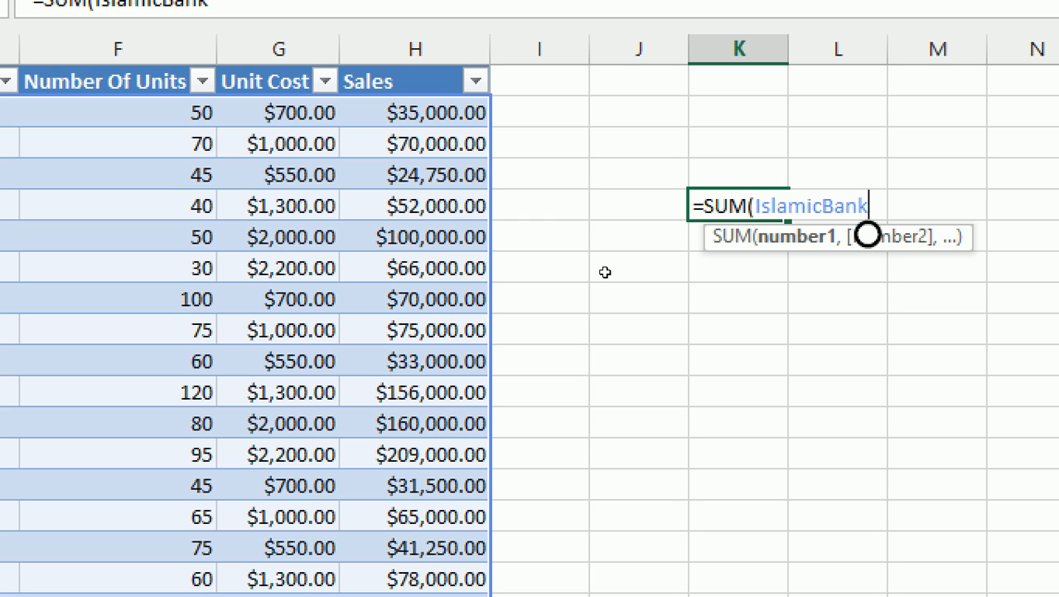
pyautogui.press('Escape')
pyautogui.click(414, 268)
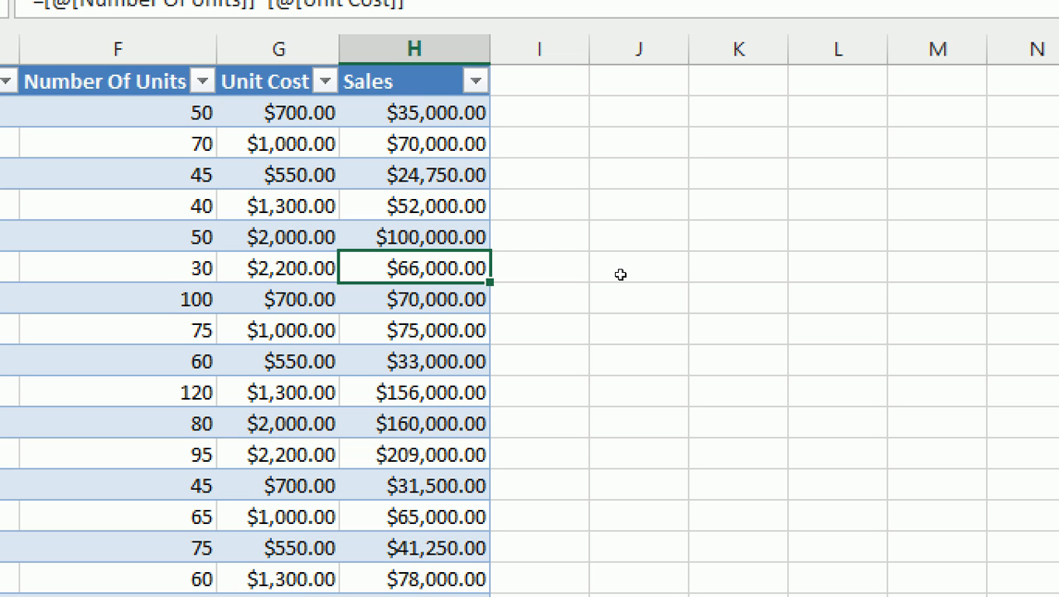
pyautogui.click(158, 239)
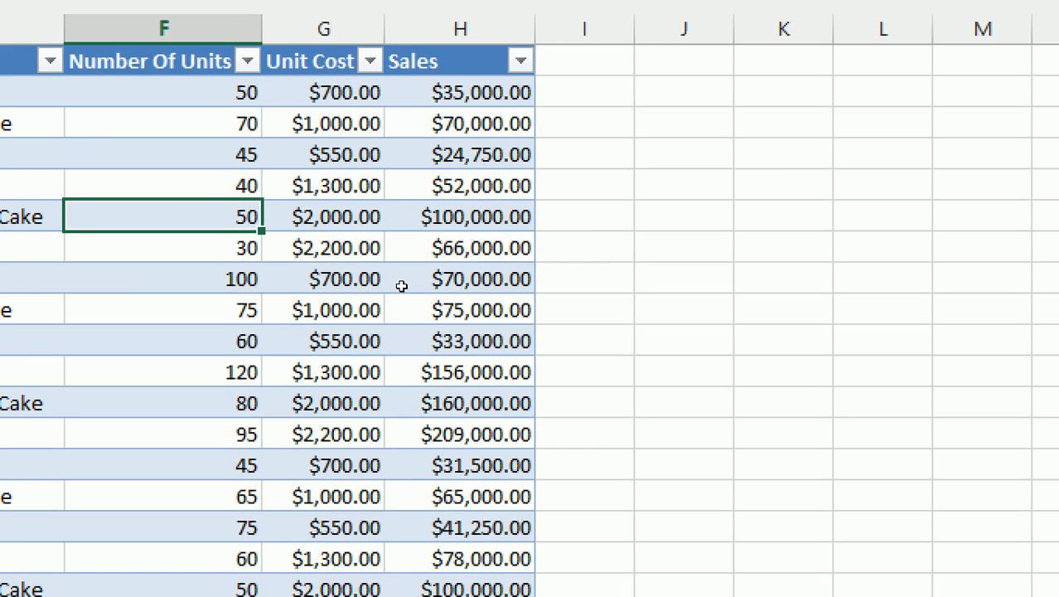
pyautogui.press('Down')
pyautogui.press('Down')
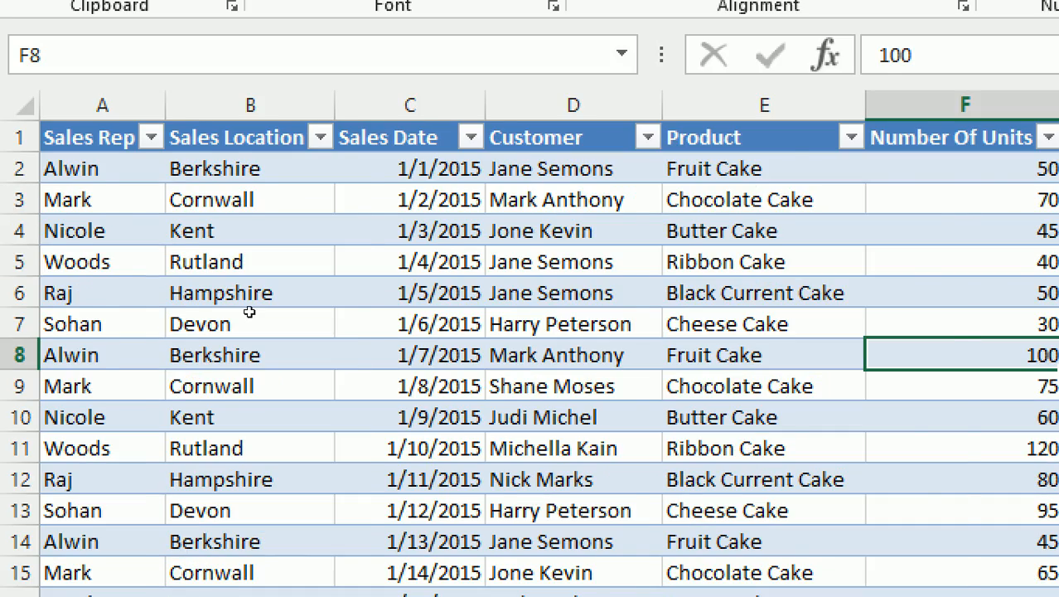
pyautogui.scroll(-1, 249, 312)
pyautogui.press('Down')
pyautogui.press('Down')
pyautogui.press('Left')
pyautogui.press('Left')
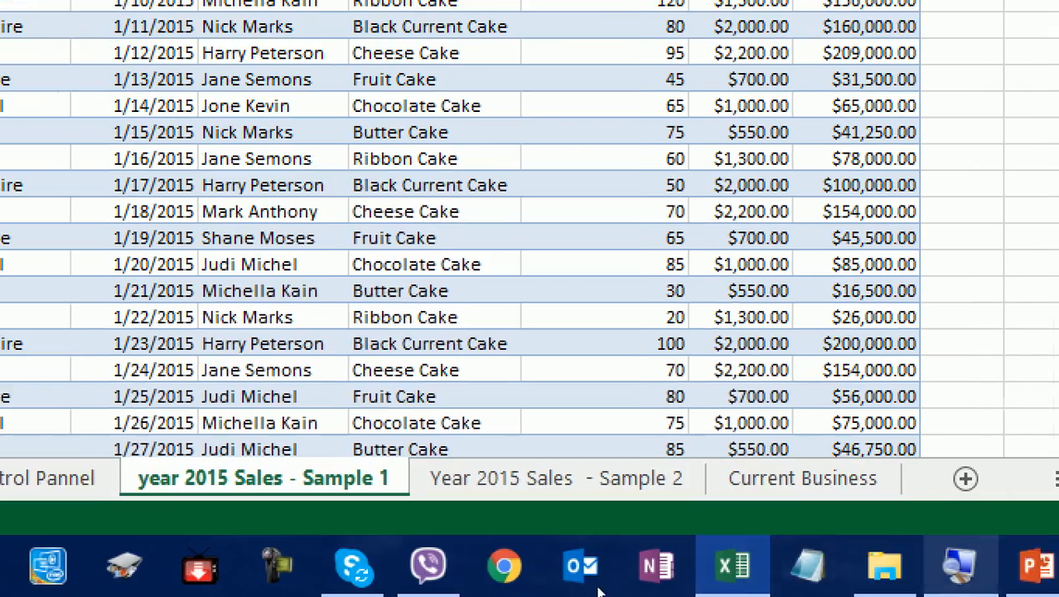
pyautogui.moveTo(1009, 566)
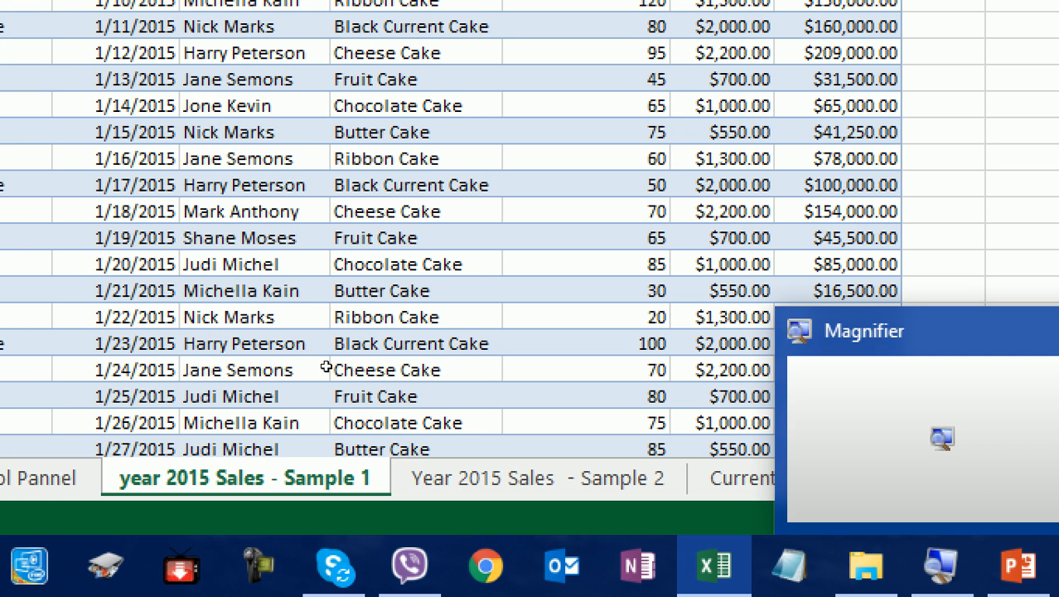
pyautogui.click(373, 133)
pyautogui.press('Down')
pyautogui.press('Down')
pyautogui.press('Down')
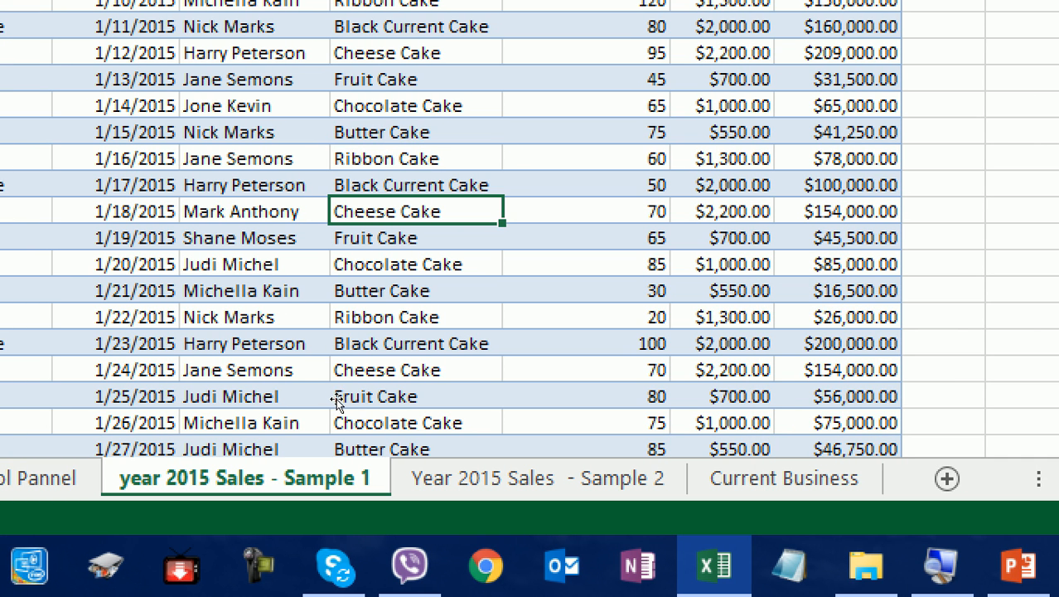
# Undo the table edits on the year 2015 Sales - Sample 1 sheet back to the plain, unformatted data range
pyautogui.hotkey('ctrl', 'Home')
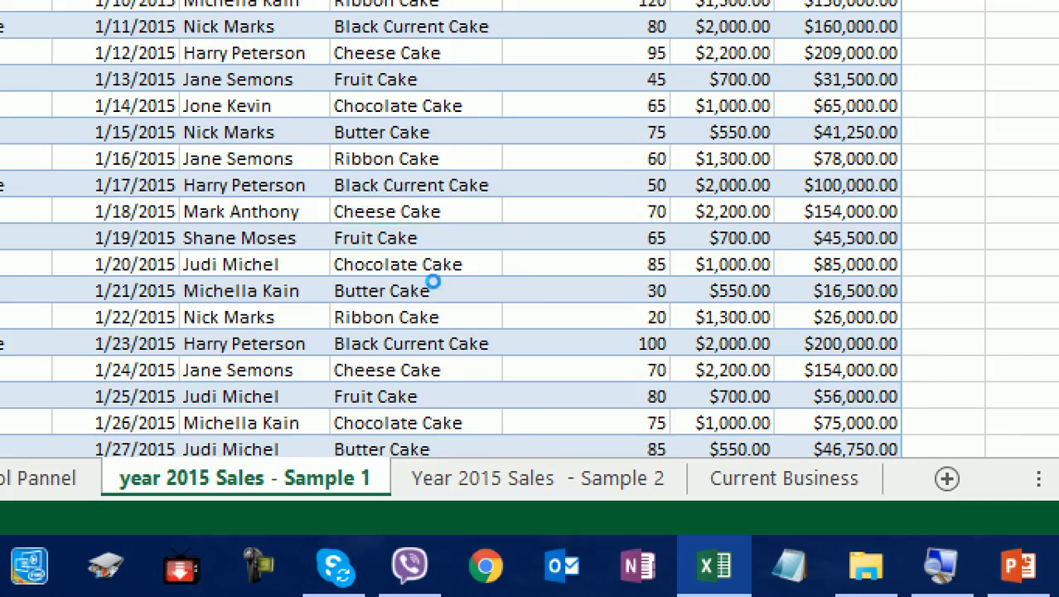
pyautogui.hotkey('ctrl', 'End')
pyautogui.hotkey('ctrl', 'z')
pyautogui.hotkey('ctrl', 'z')
pyautogui.hotkey('ctrl', 'z')
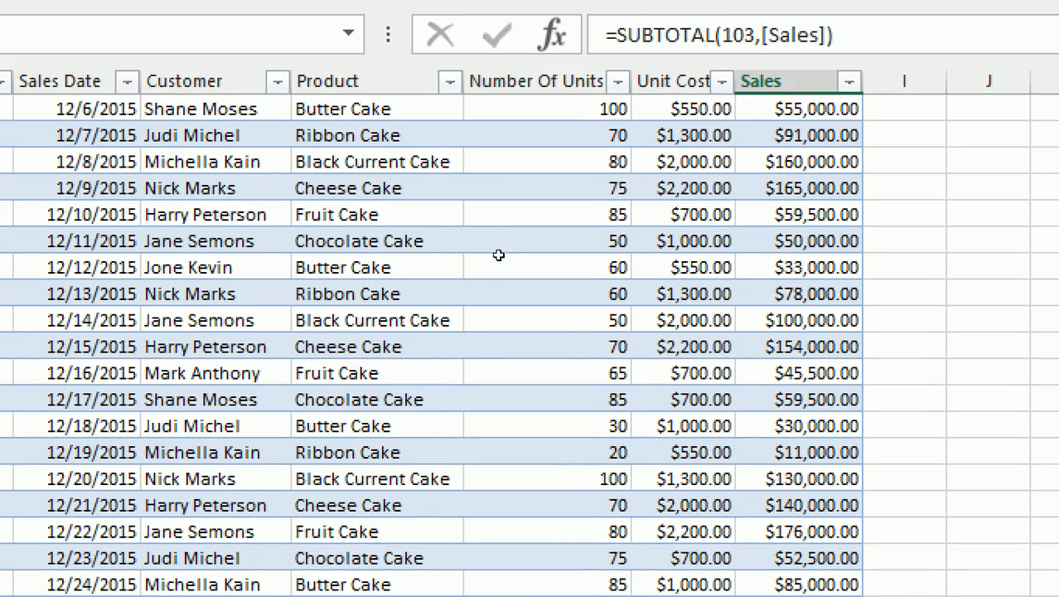
pyautogui.hotkey('ctrl', 'z')
pyautogui.hotkey('ctrl', 'z')
pyautogui.hotkey('ctrl', 'z')
pyautogui.hotkey('ctrl', 'z')
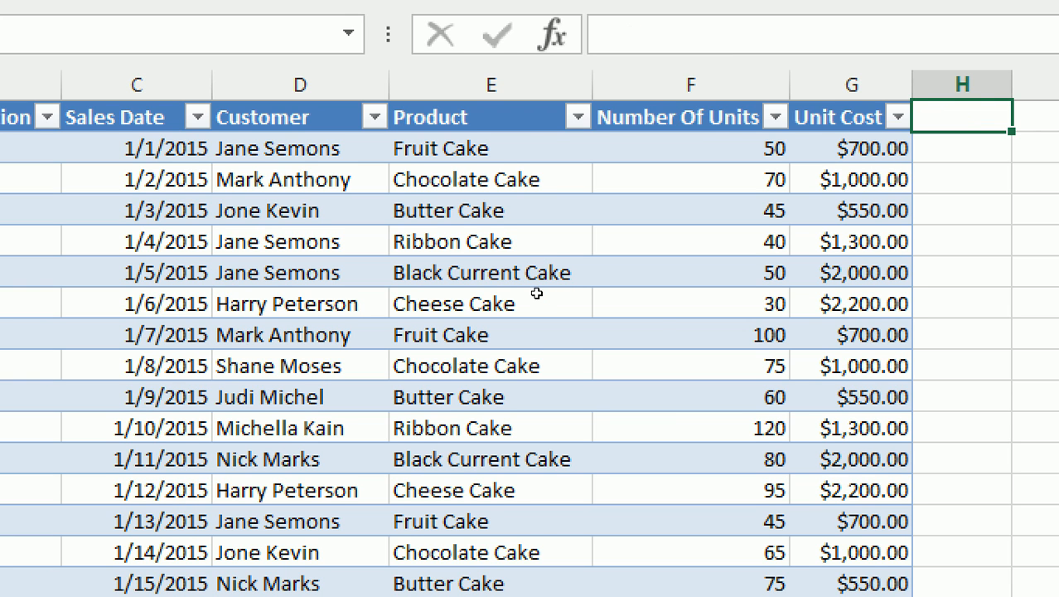
pyautogui.hotkey('ctrl', 'z')
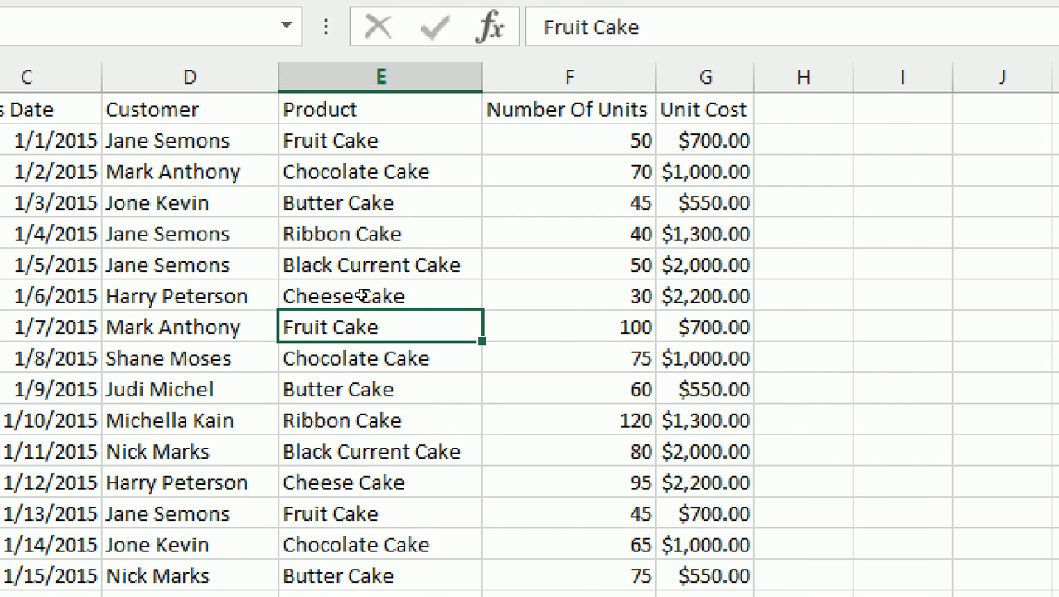
# Convert the sales data in A1:G366 into a table with headers
pyautogui.moveTo(357, 328); pyautogui.dragTo(341, 355)
pyautogui.click(140, 355)
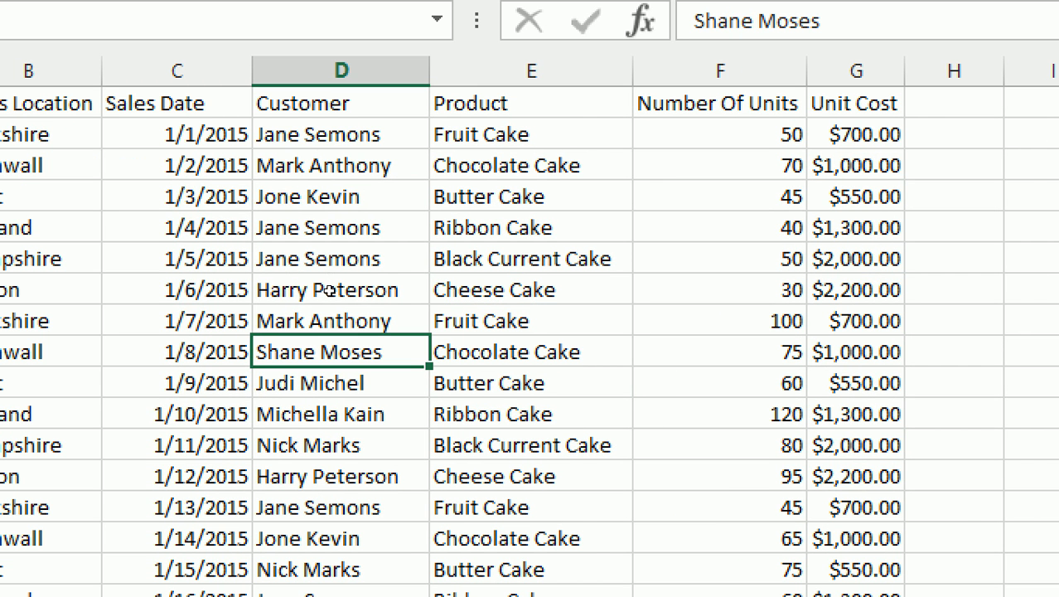
pyautogui.press('Up')
pyautogui.press('Up')
pyautogui.press('Right')
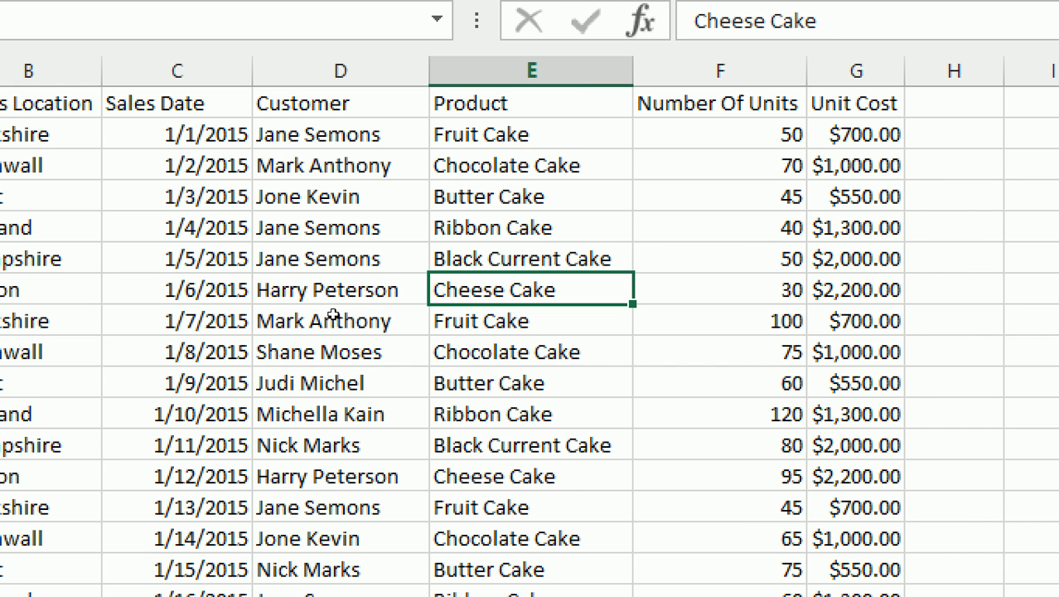
pyautogui.hotkey('ctrl', 't')
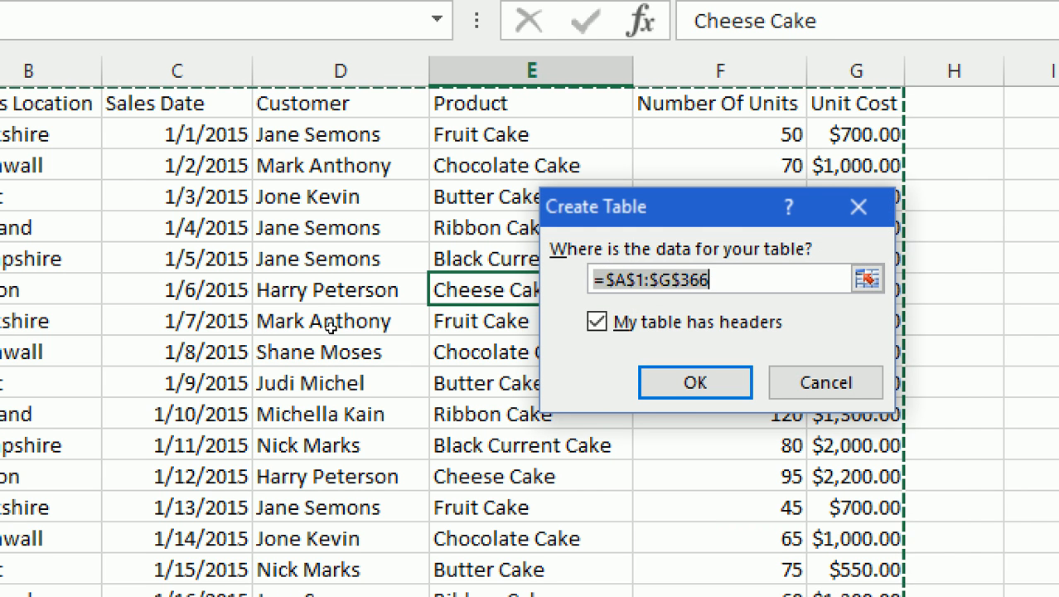
pyautogui.press('Return')
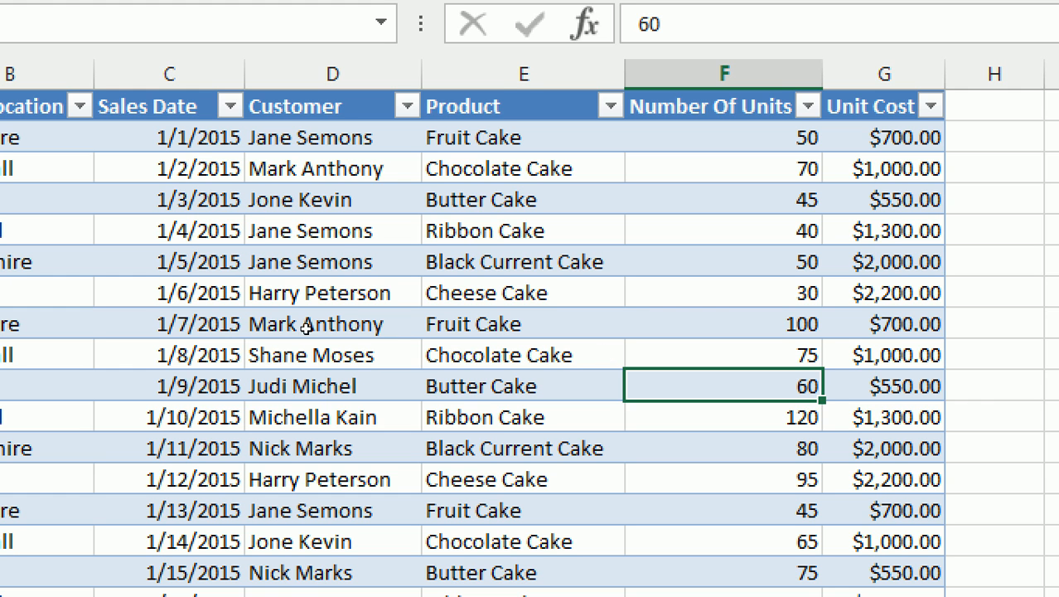
# Add a new table column in H1 with the header Sales
pyautogui.click(320, 417)
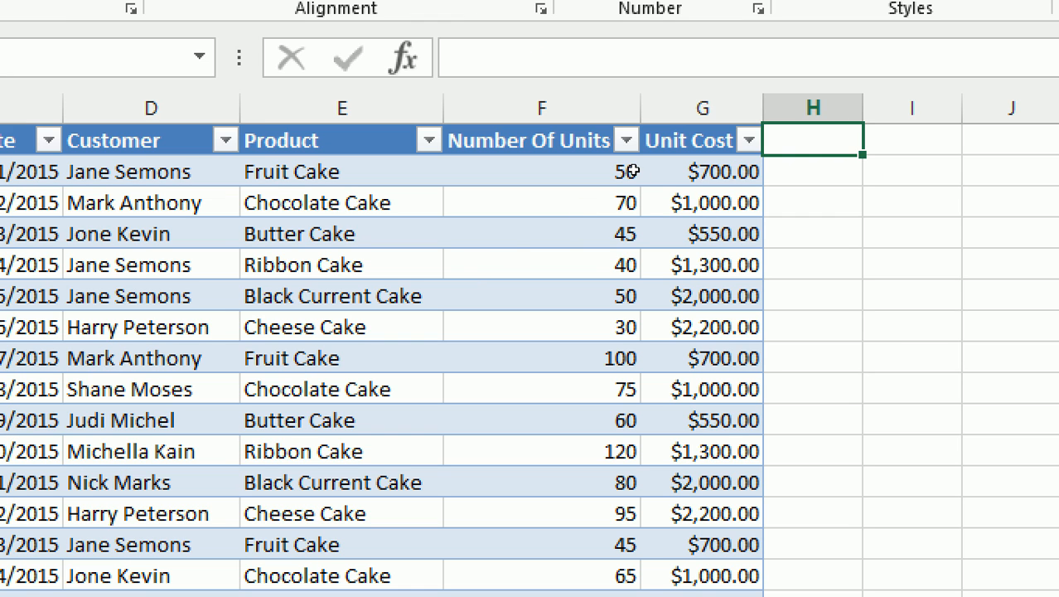
pyautogui.write('Slaes')
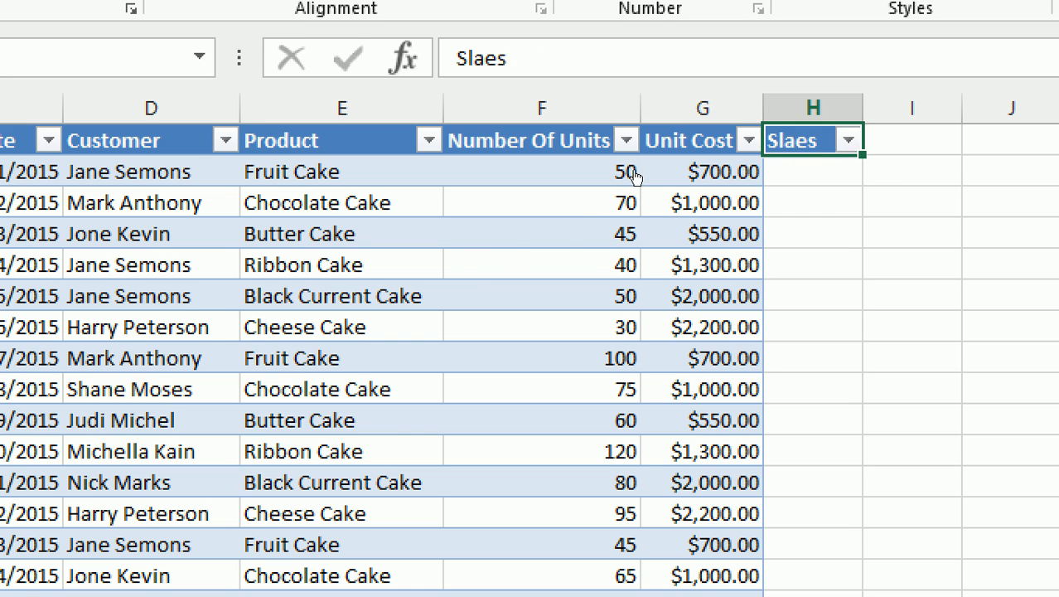
pyautogui.press('Return')
pyautogui.write('Sales')
pyautogui.press('Return')
# Fill the Sales column with a formula multiplying Number Of Units by Unit Cost
pyautogui.write('=')
pyautogui.click(634, 176)
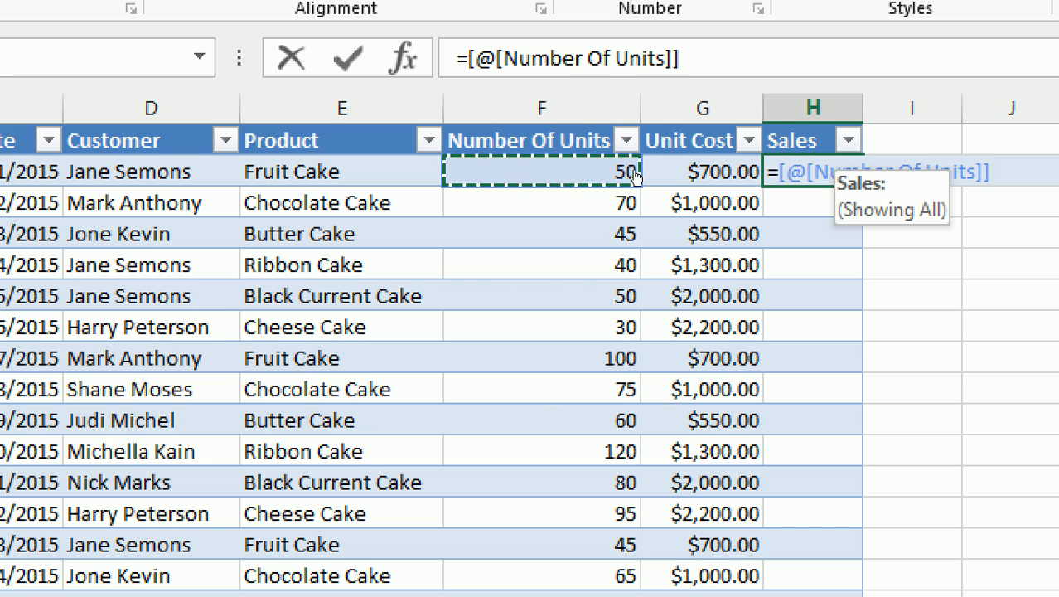
pyautogui.write('*')
pyautogui.press('Left')
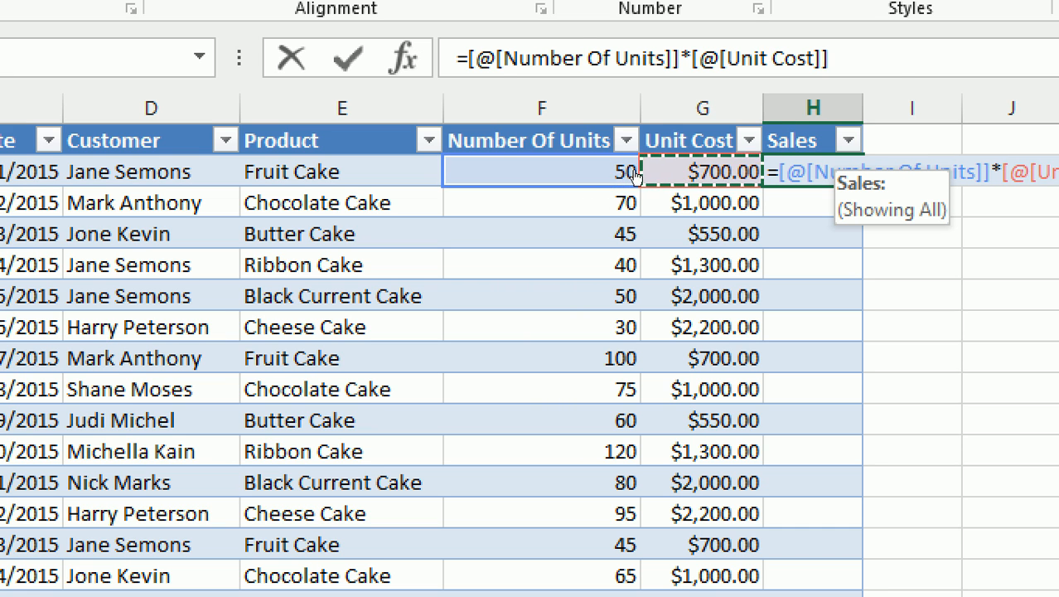
pyautogui.press('Left')
pyautogui.press('Right')
pyautogui.press('Return')
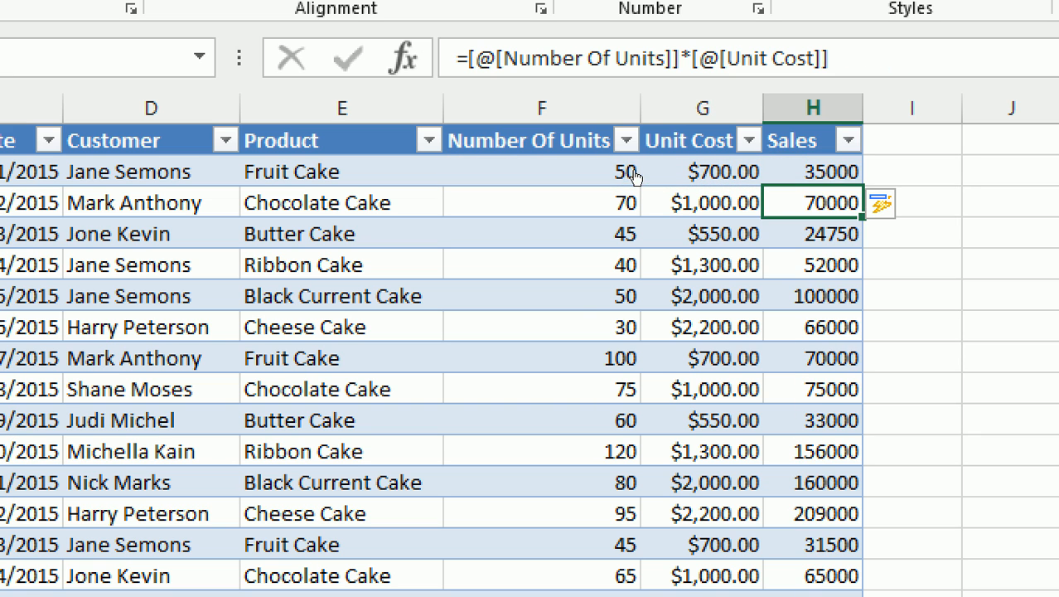
# Format the whole Sales column as dollar currency with two decimal places
pyautogui.hotkey('ctrl', 'space')
pyautogui.hotkey('ctrl', 'space')
pyautogui.write('`')
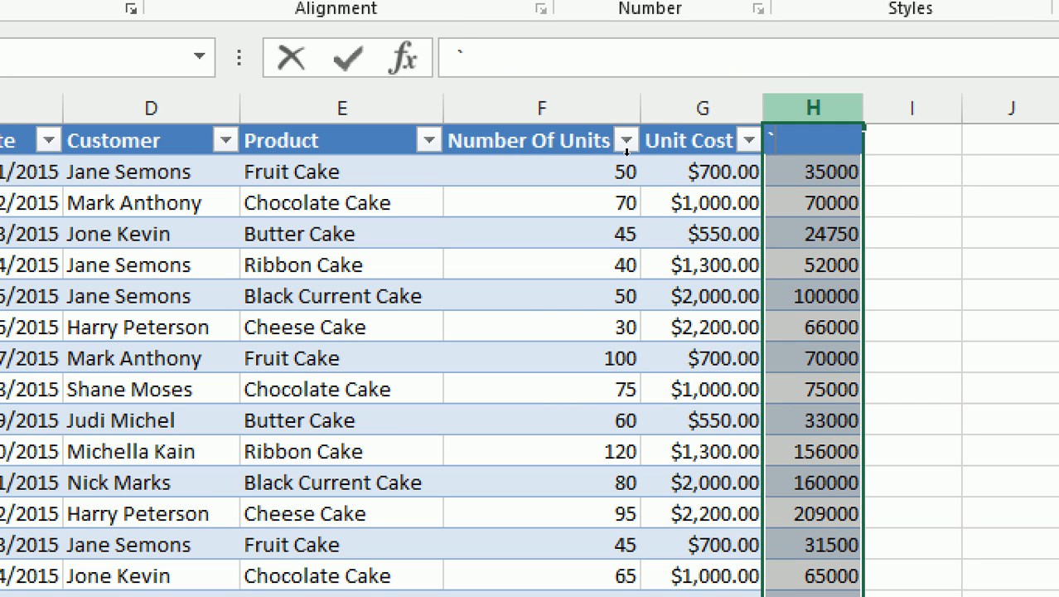
pyautogui.press('Escape')
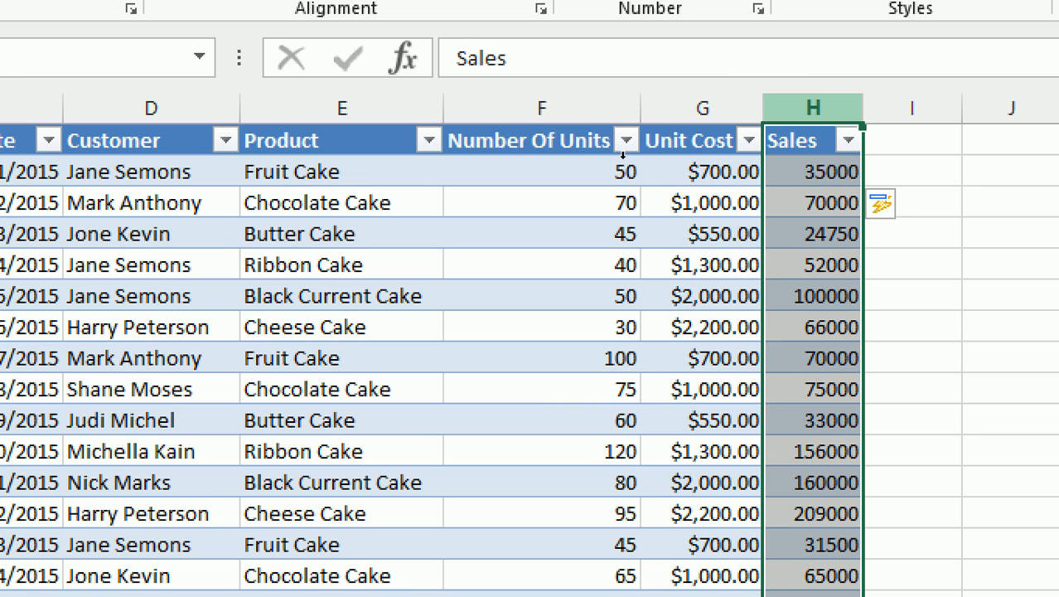
pyautogui.hotkey('ctrl', '1')
pyautogui.press('Tab')
pyautogui.press('c')
pyautogui.press('Return')
pyautogui.click(406, 264)
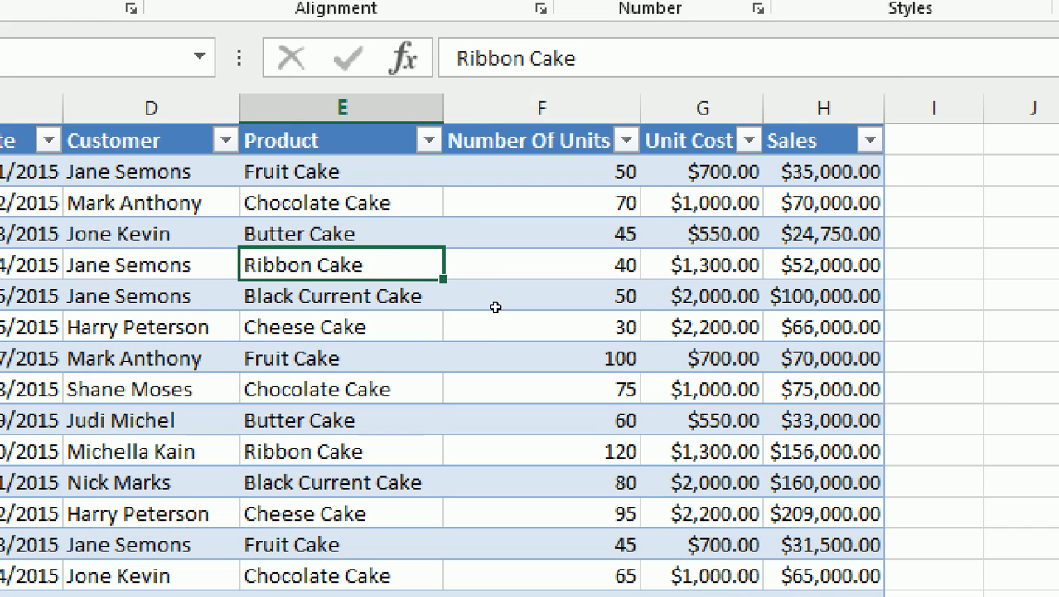
pyautogui.click(522, 420)
pyautogui.press('Up')
pyautogui.press('Up')
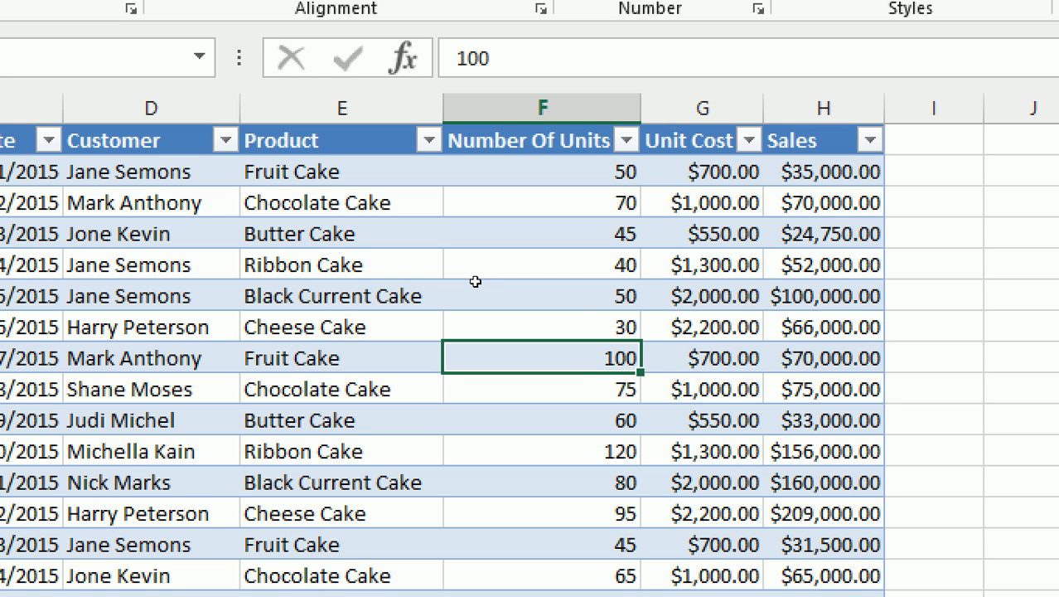
pyautogui.press('Down')
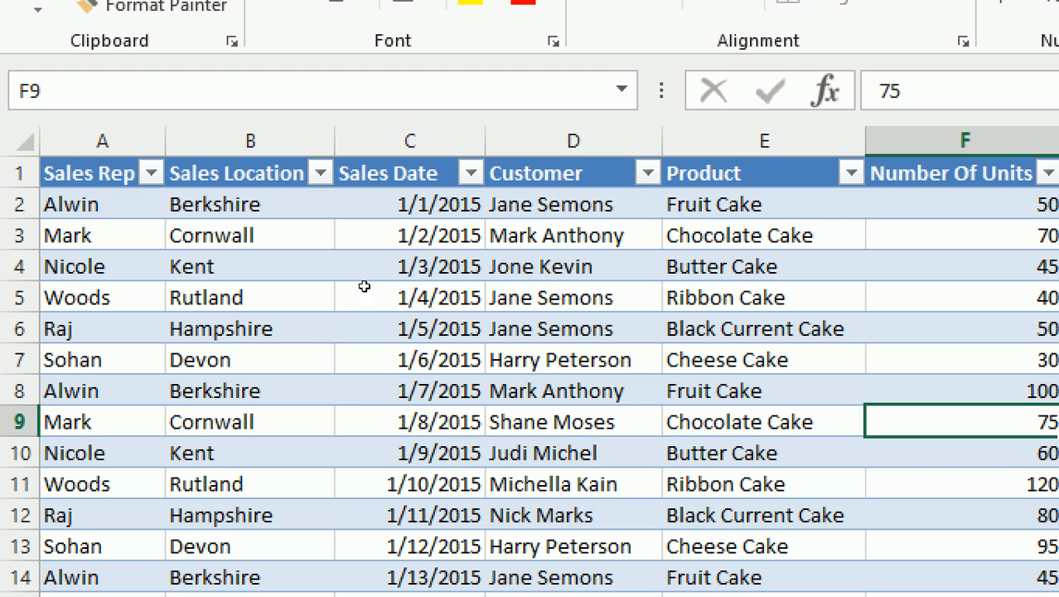
pyautogui.press('Left')
pyautogui.press('Up')
pyautogui.press('Up')
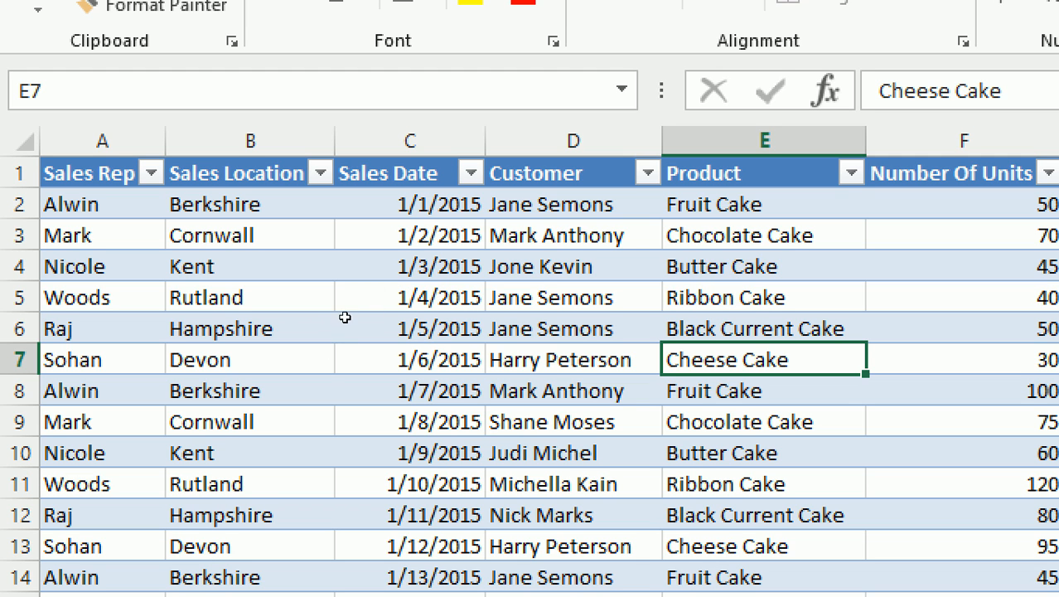
pyautogui.press('Down')
pyautogui.press('Down')
pyautogui.press('Down')
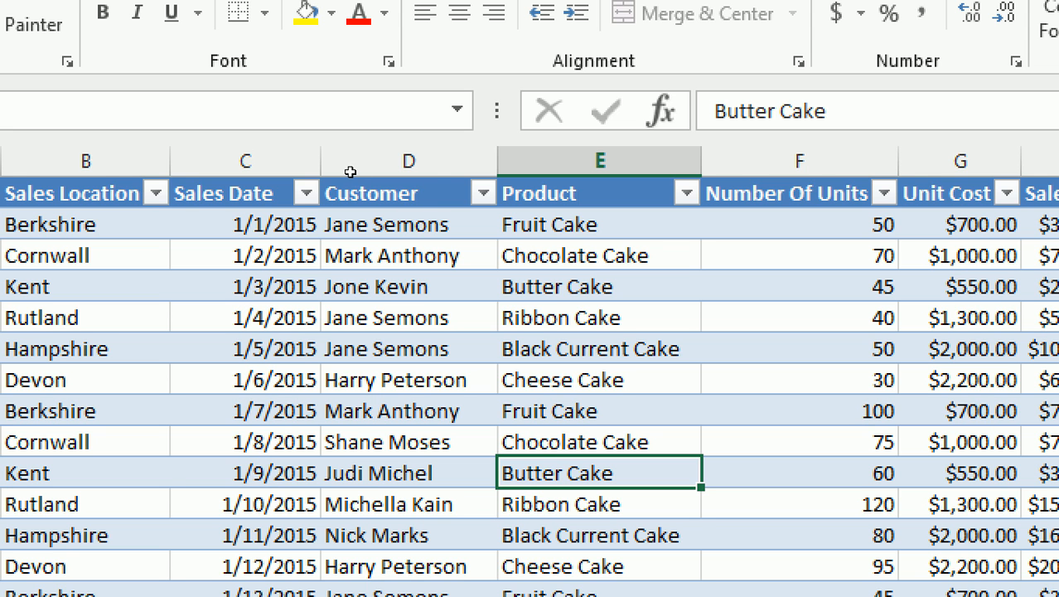
# Filter the table's Product column to show only Cheese Cake
pyautogui.click(687, 193)
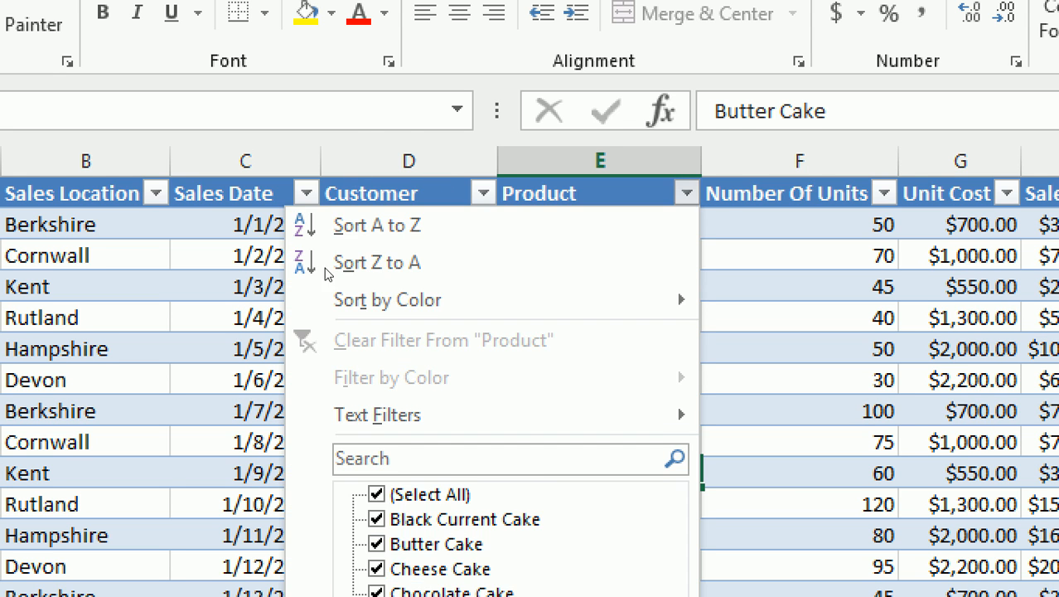
pyautogui.click(440, 309)
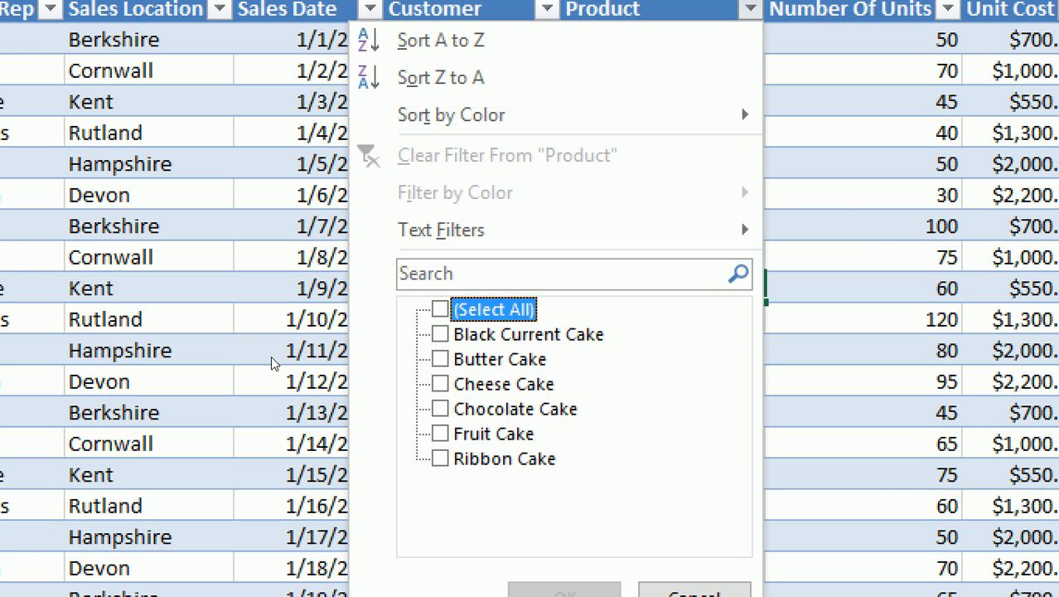
pyautogui.click(440, 384)
pyautogui.click(555, 540)
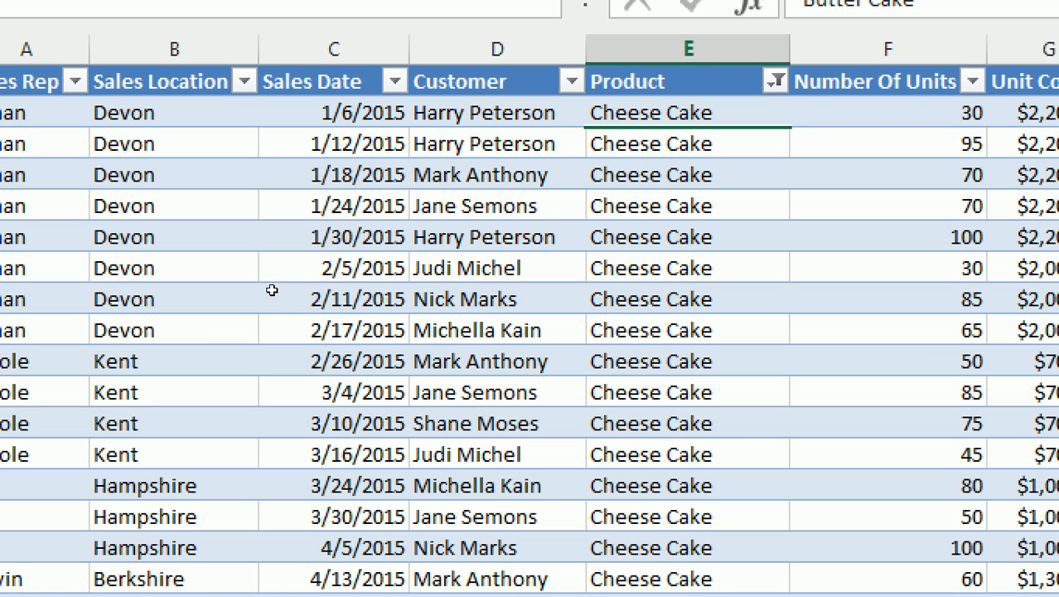
pyautogui.click(498, 329)
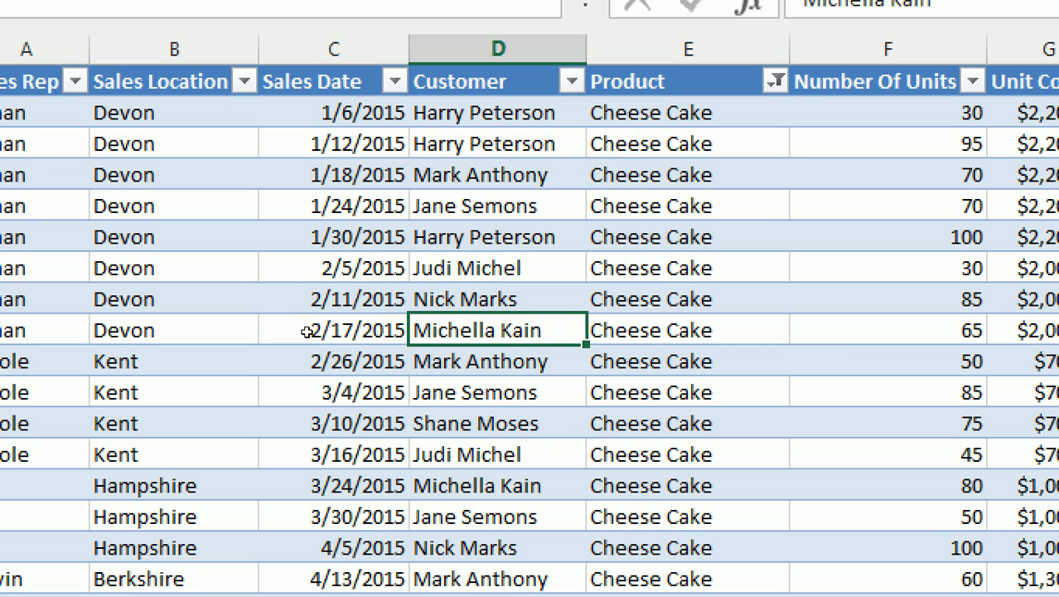
# Review the Product column's filter choices, and undo the Cheese Cake filter
pyautogui.click(776, 82)
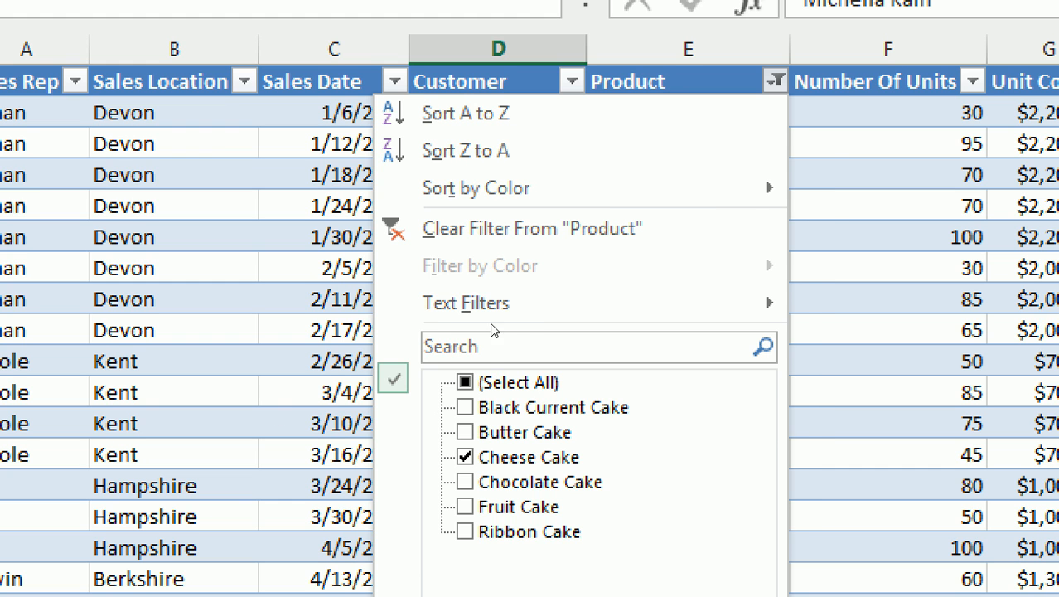
pyautogui.press('Escape')
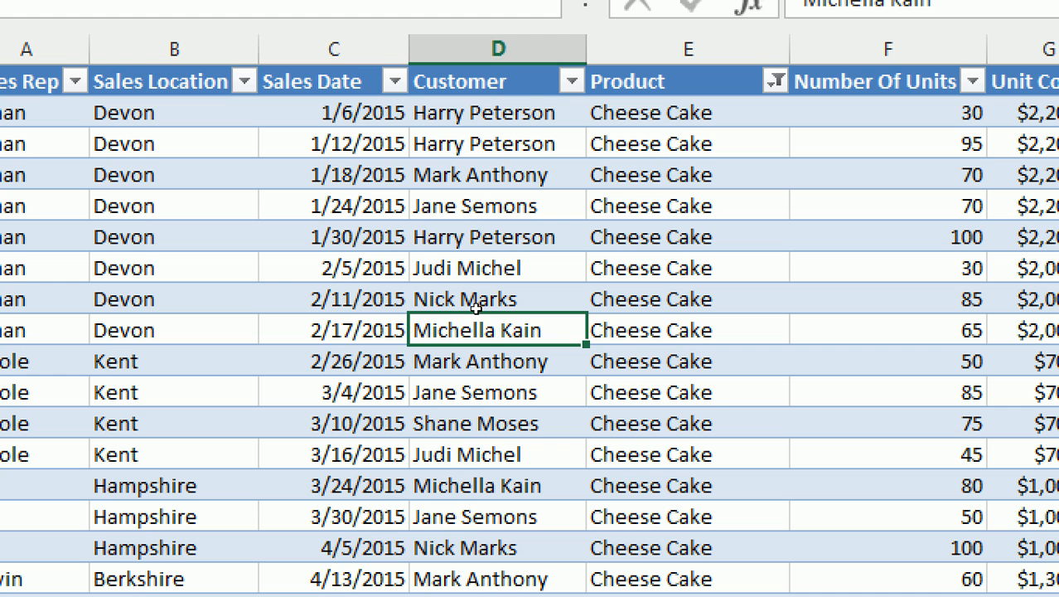
pyautogui.hotkey('ctrl', 'z')
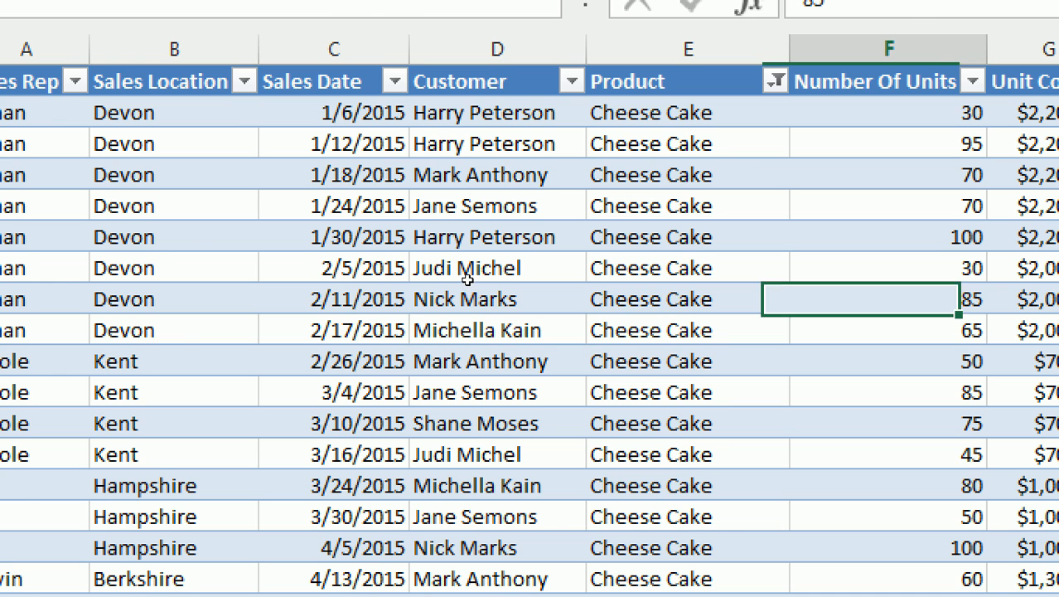
pyautogui.scroll(7, 415, 237)
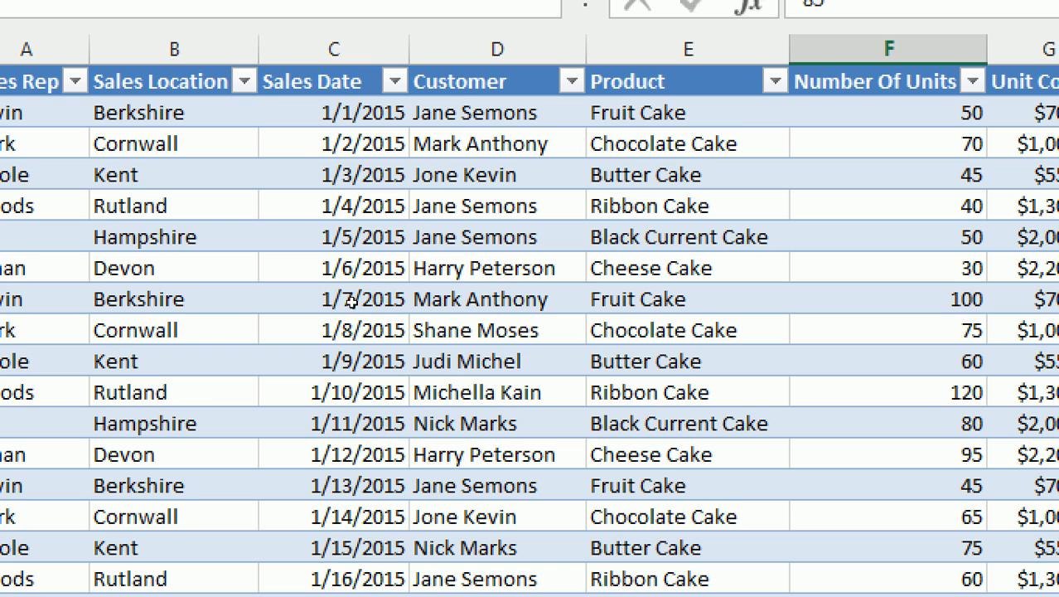
pyautogui.hotkey('ctrl', 'z')
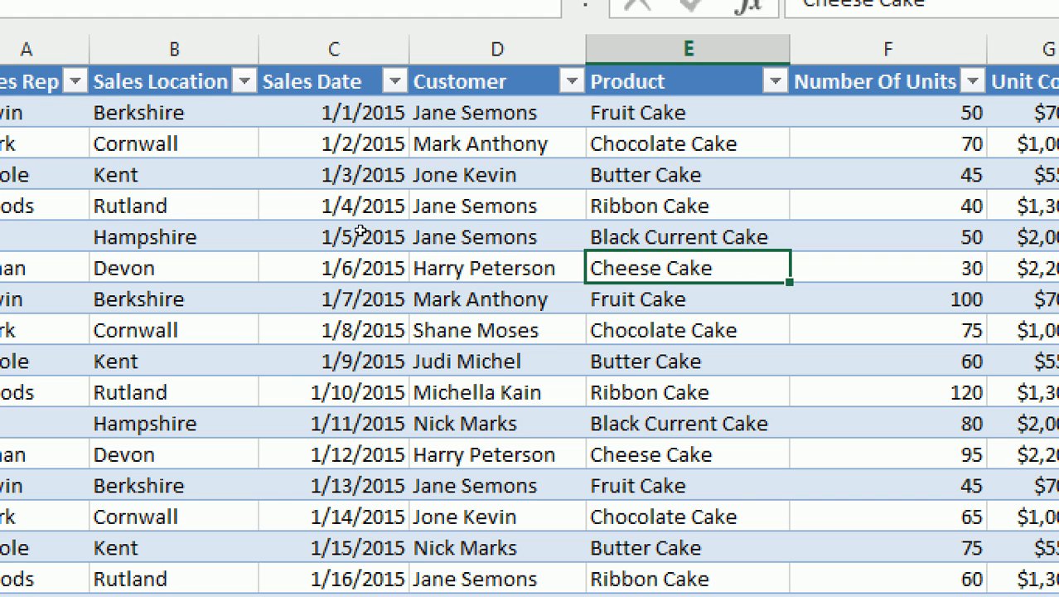
# Examine the filter options of the Customer and Number Of Units columns and the sheet's sort and filter tools
pyautogui.click(572, 82)
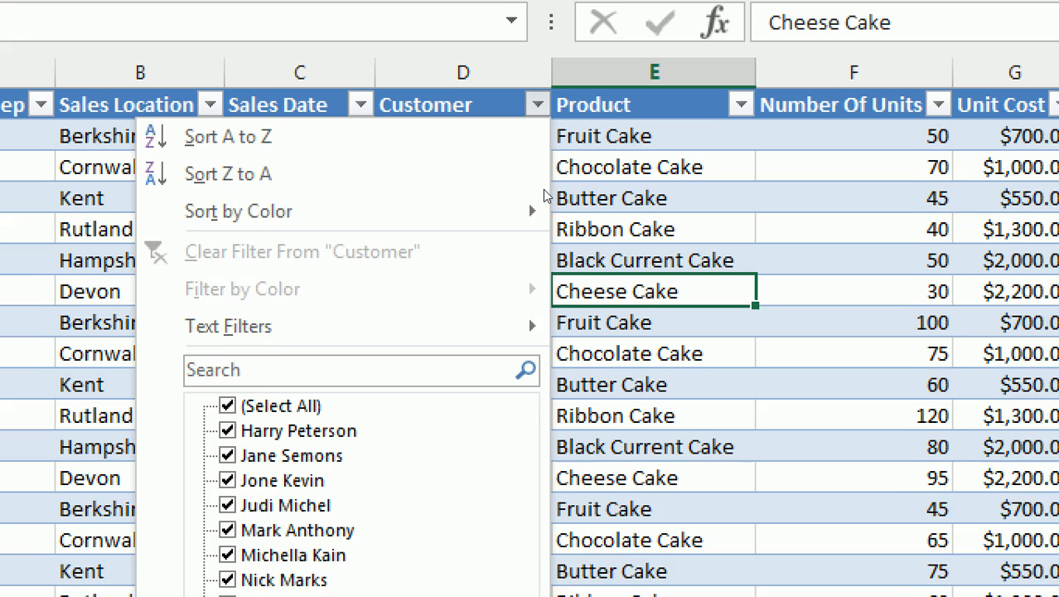
pyautogui.click(939, 105)
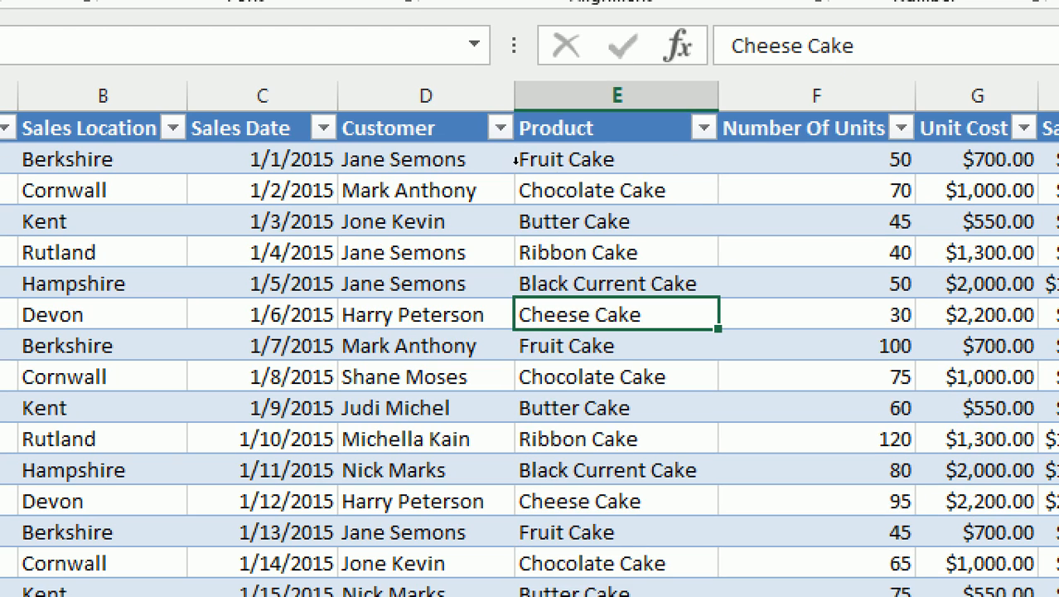
pyautogui.click(939, 105)
pyautogui.moveTo(667, 336)
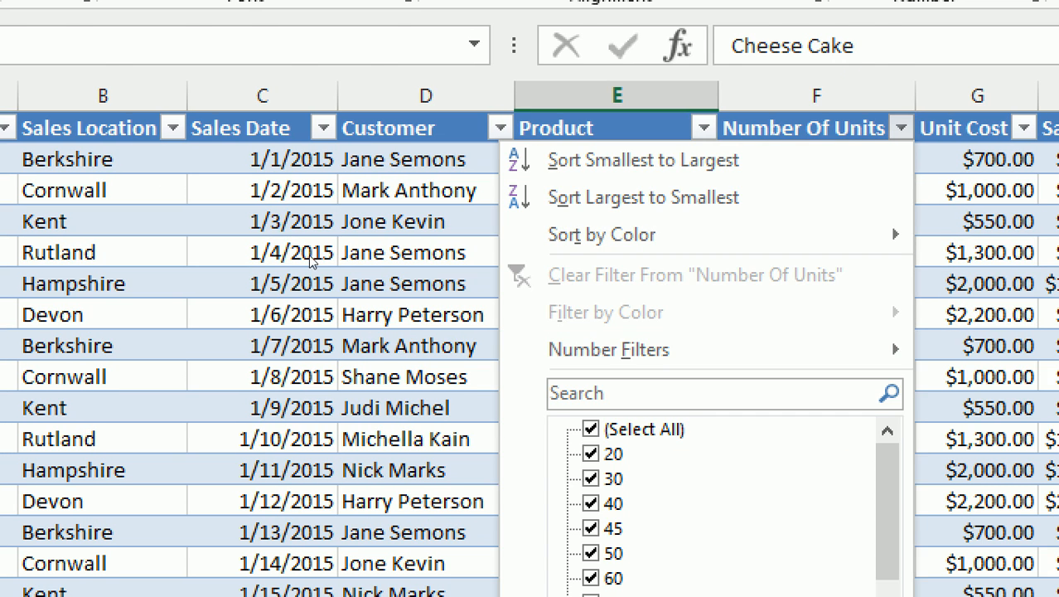
pyautogui.press('Escape')
pyautogui.click(497, 21)
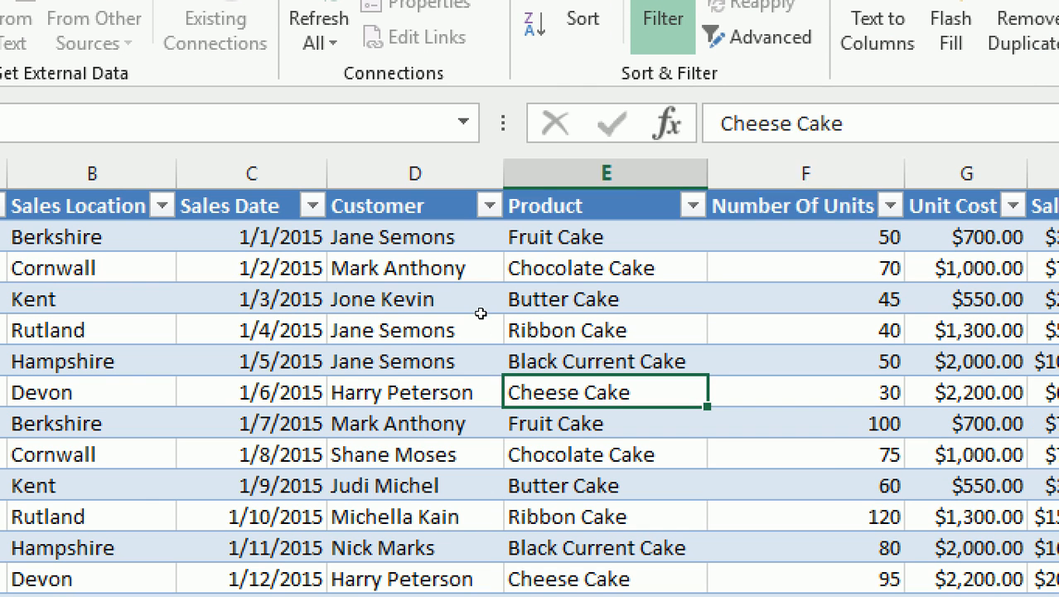
pyautogui.click(821, 583)
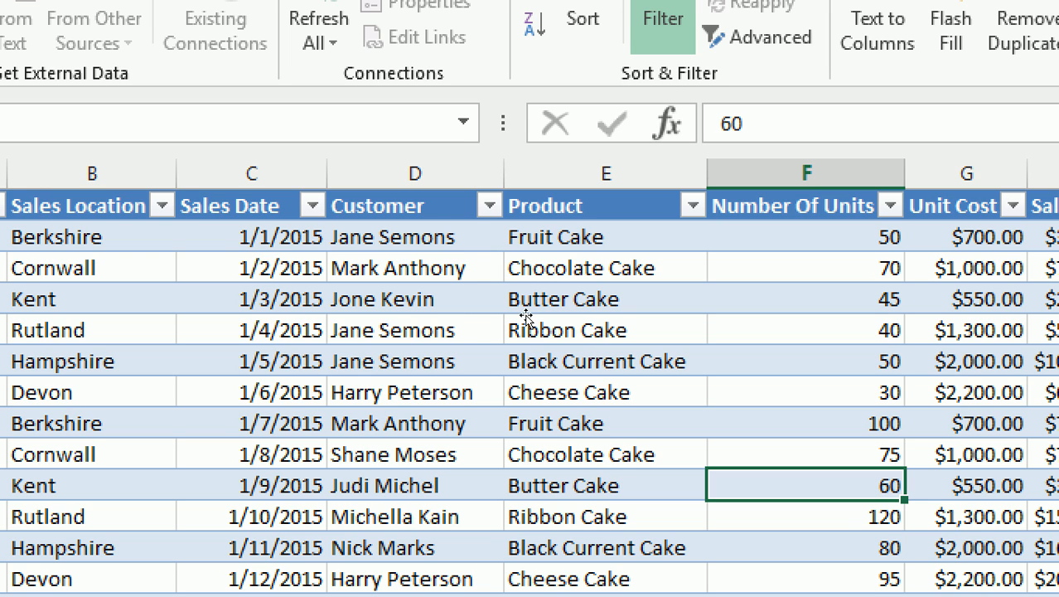
pyautogui.press('Up')
pyautogui.press('Up')
pyautogui.press('Up')
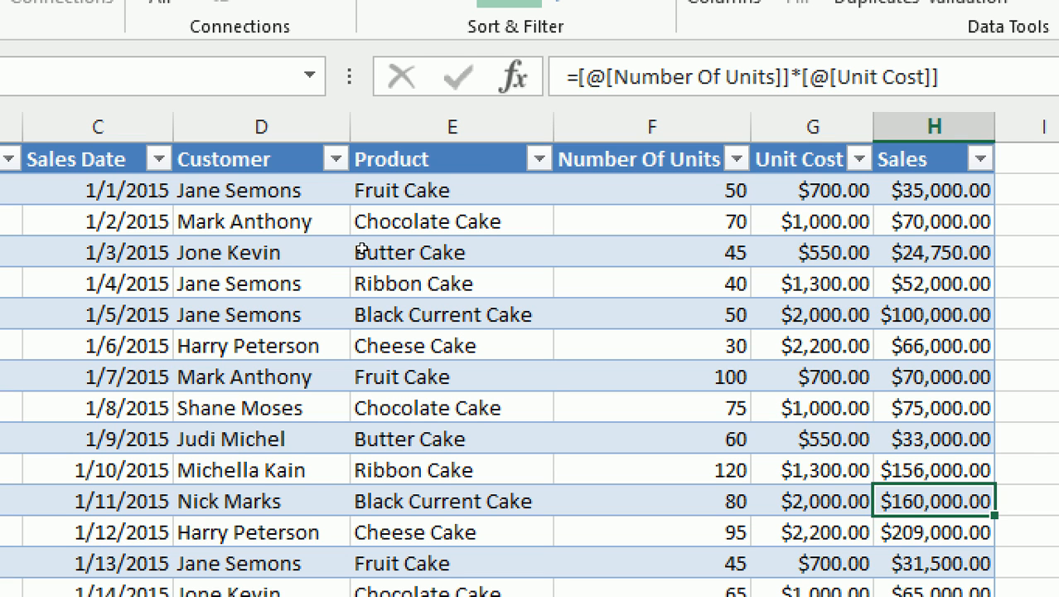
# Filter the Product column again so only Cheese Cake is selected
pyautogui.click(538, 159)
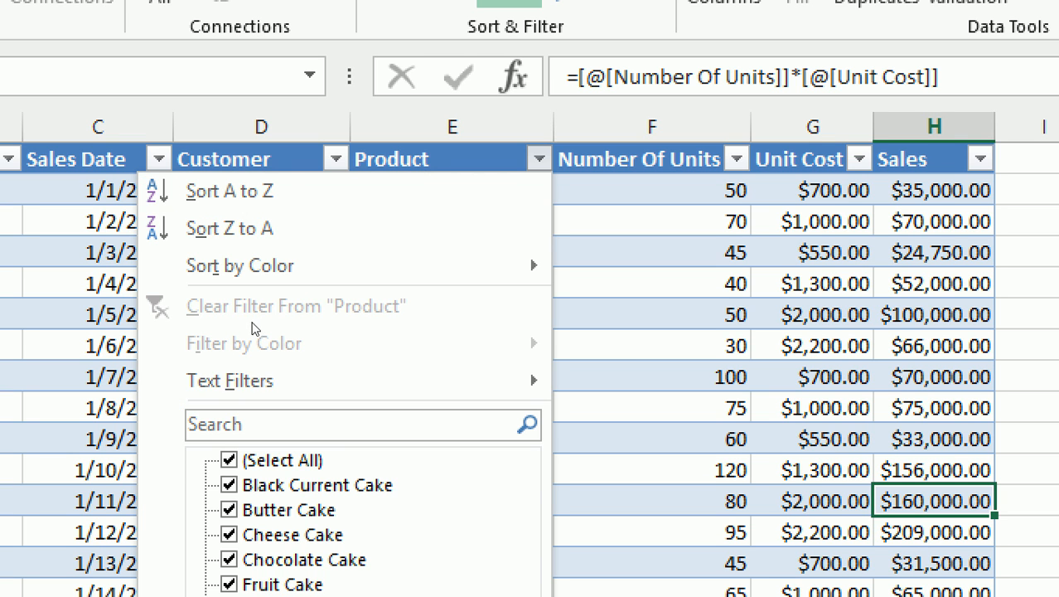
pyautogui.click(273, 459)
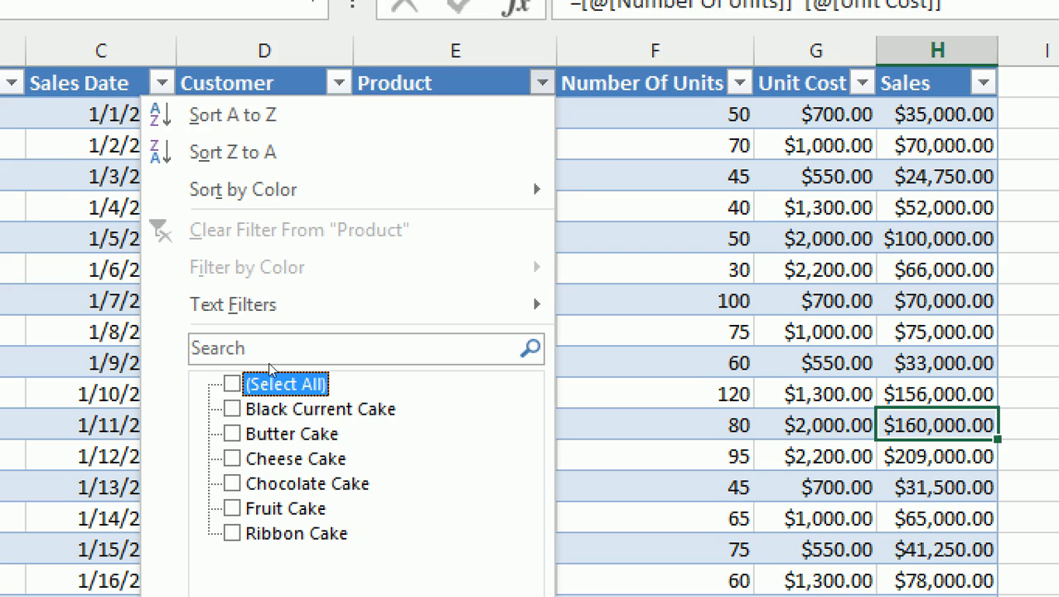
pyautogui.click(274, 459)
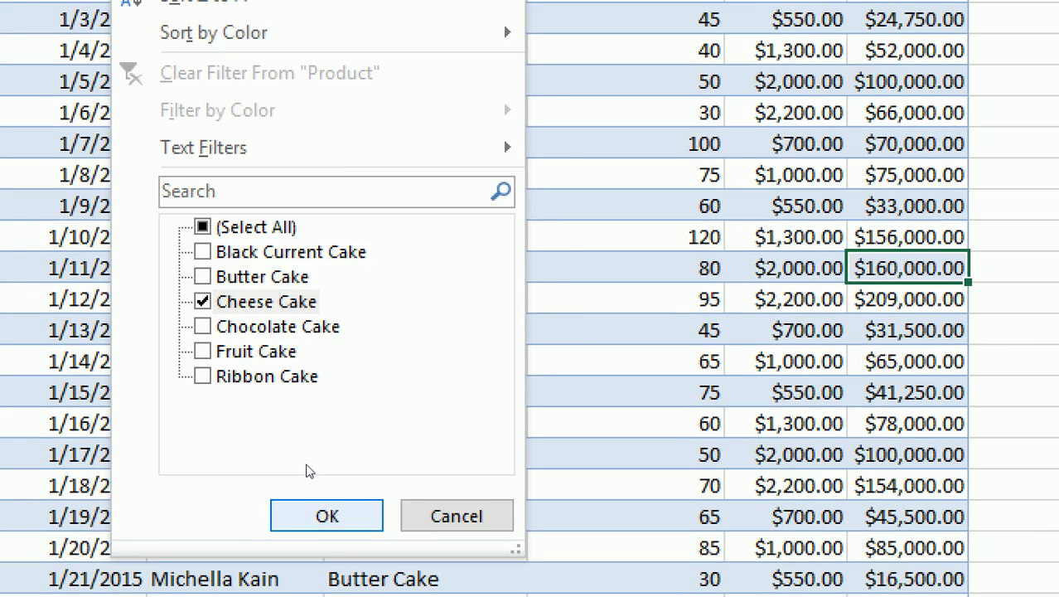
pyautogui.click(329, 513)
# Examine the filtered Cheese Cake rows from the first record to the end of the table
pyautogui.click(255, 237)
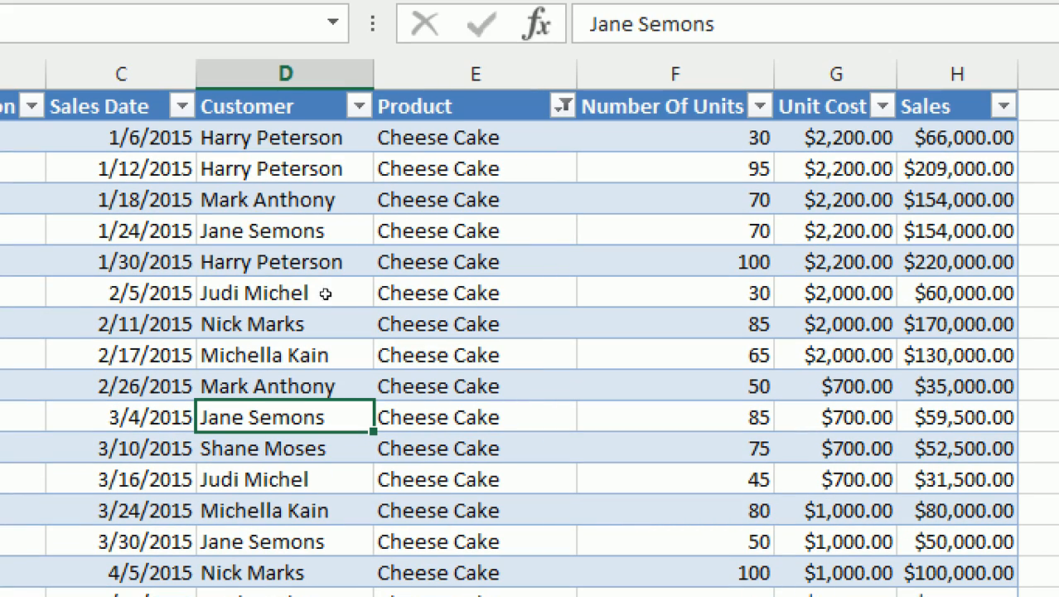
pyautogui.press('Up')
pyautogui.press('Up')
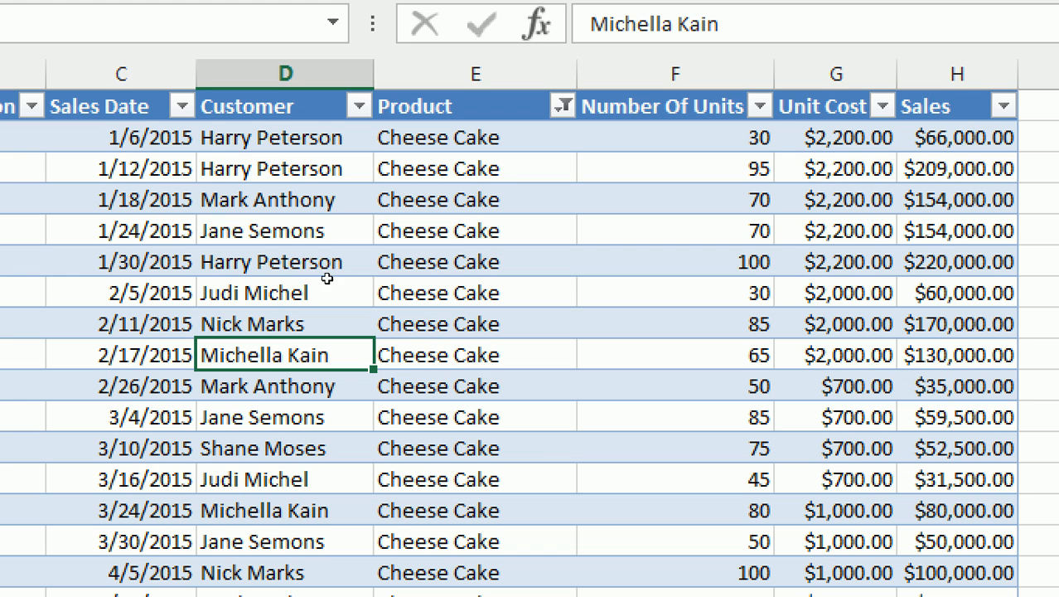
pyautogui.press('Up')
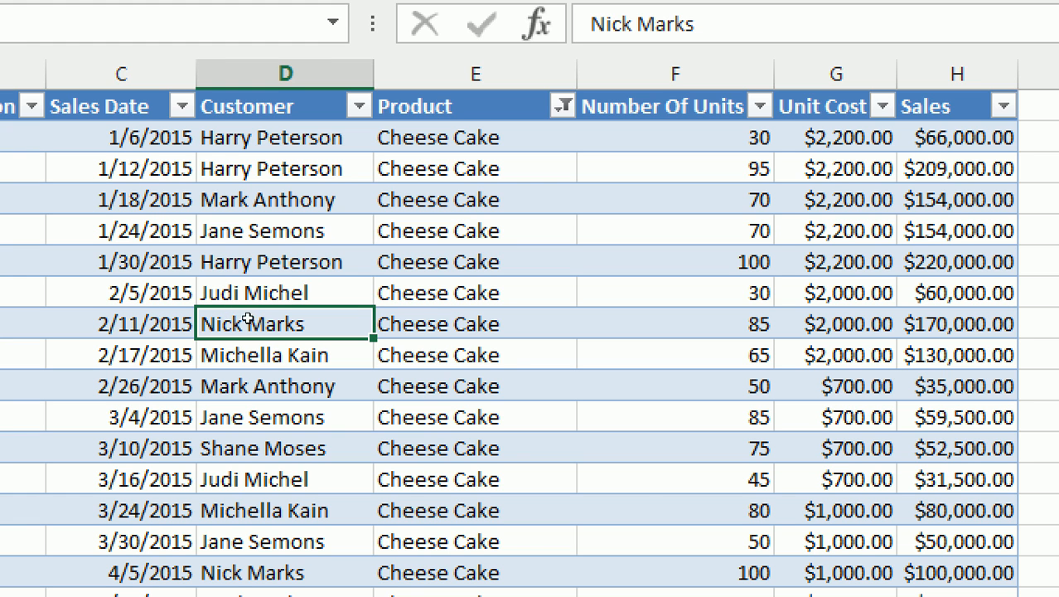
pyautogui.scroll(-3, 129, 373)
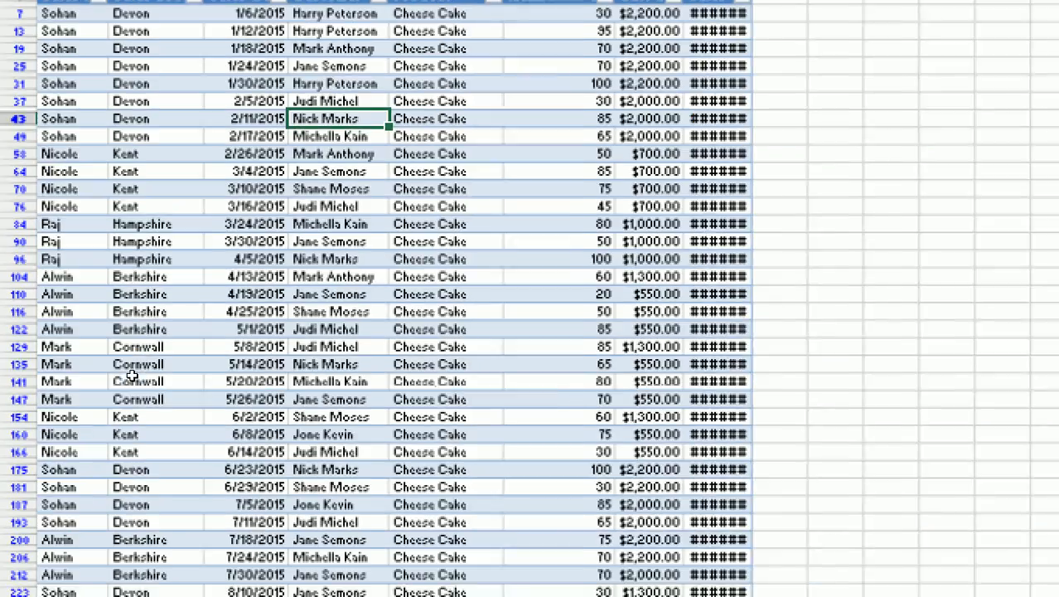
pyautogui.scroll(-7, 208, 374)
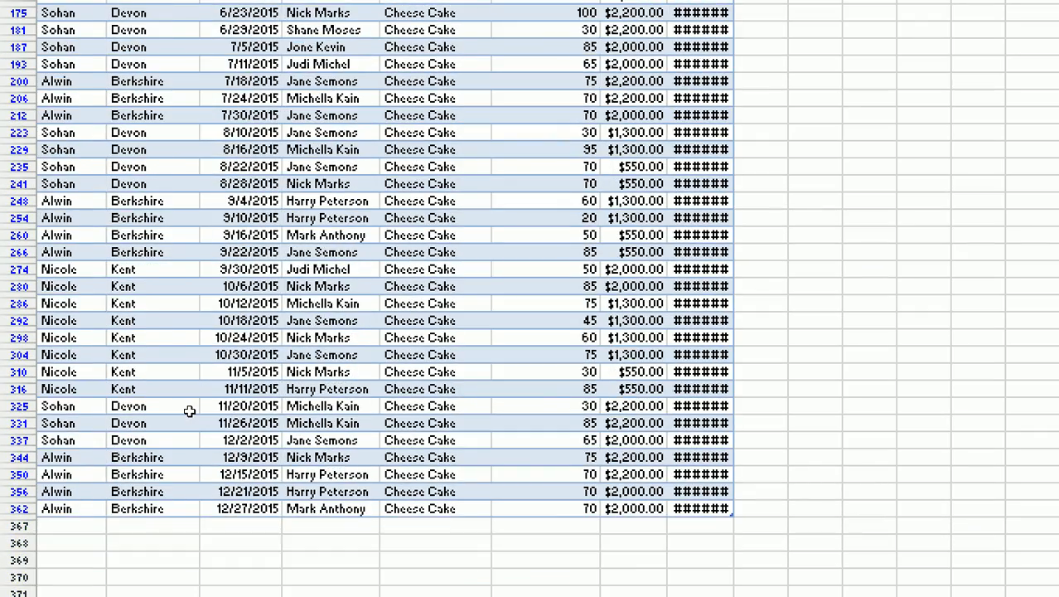
pyautogui.scroll(10, 189, 411)
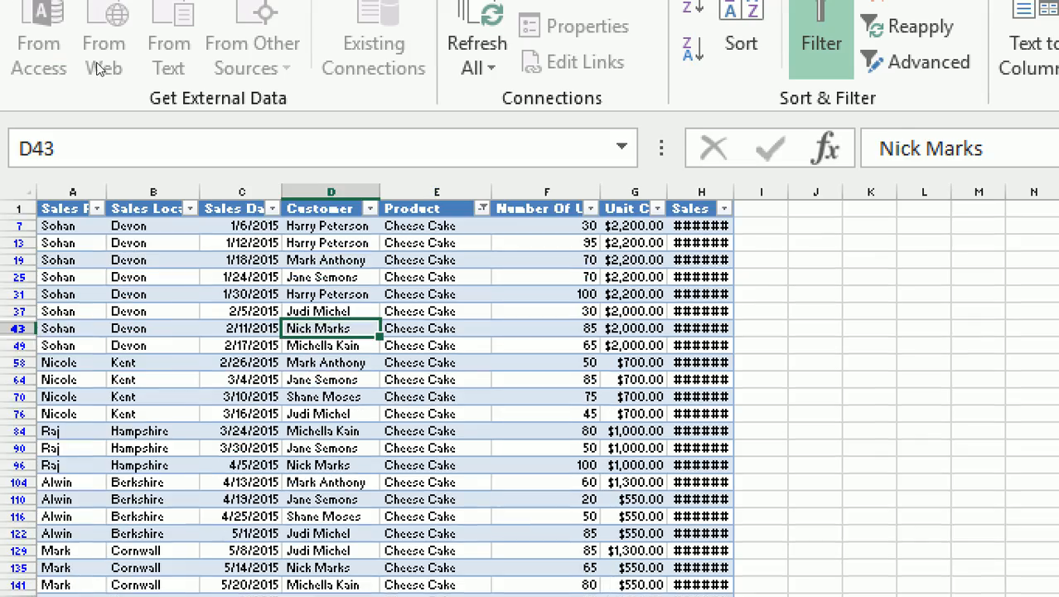
pyautogui.click(415, 397)
pyautogui.scroll(3, 100, 272)
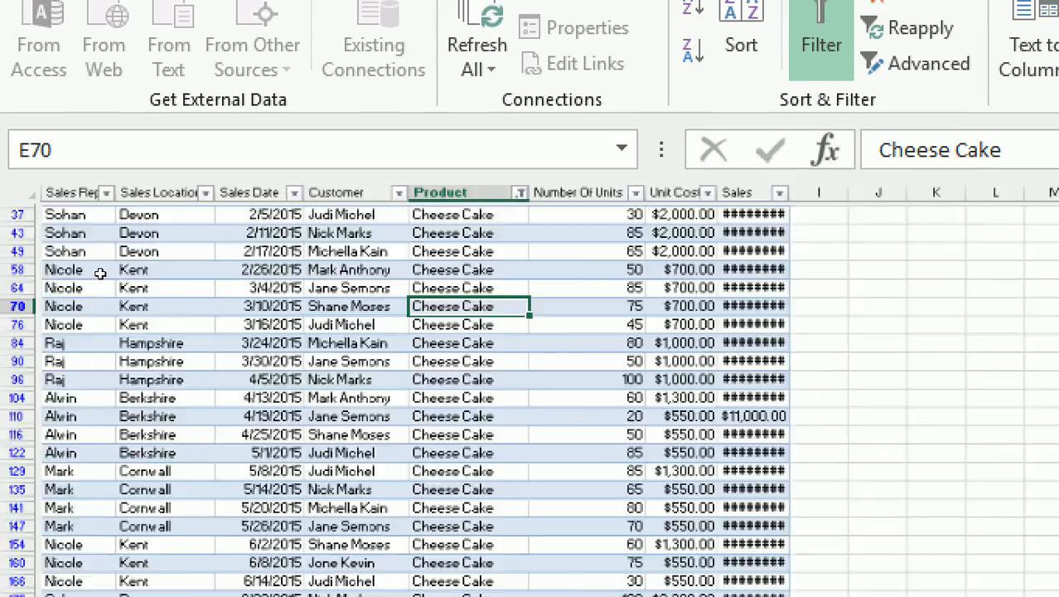
pyautogui.scroll(3, 232, 298)
pyautogui.scroll(1, 249, 286)
pyautogui.scroll(-1, 572, 278)
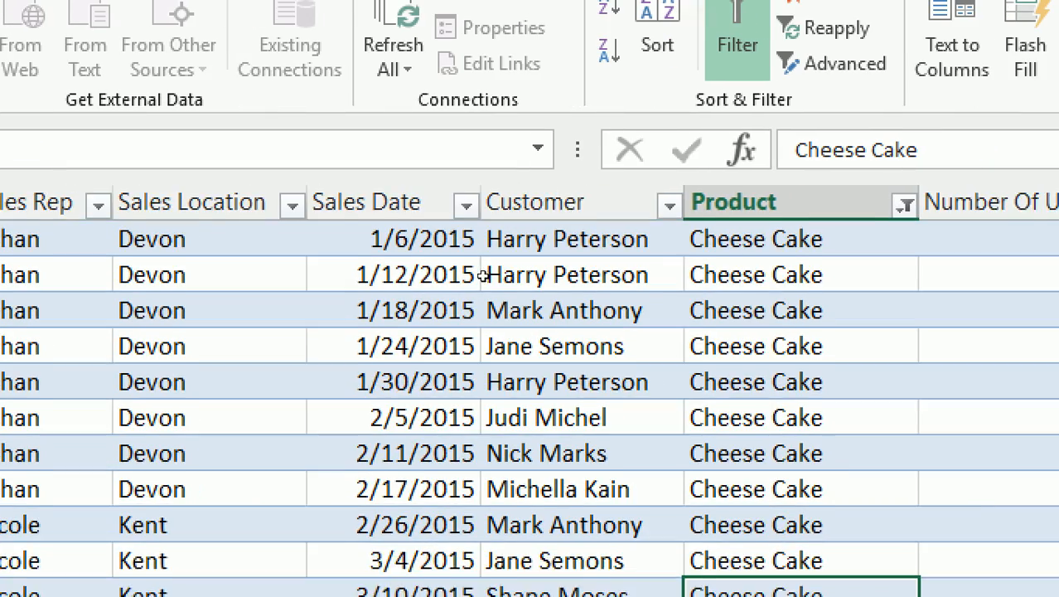
pyautogui.scroll(1, 574, 275)
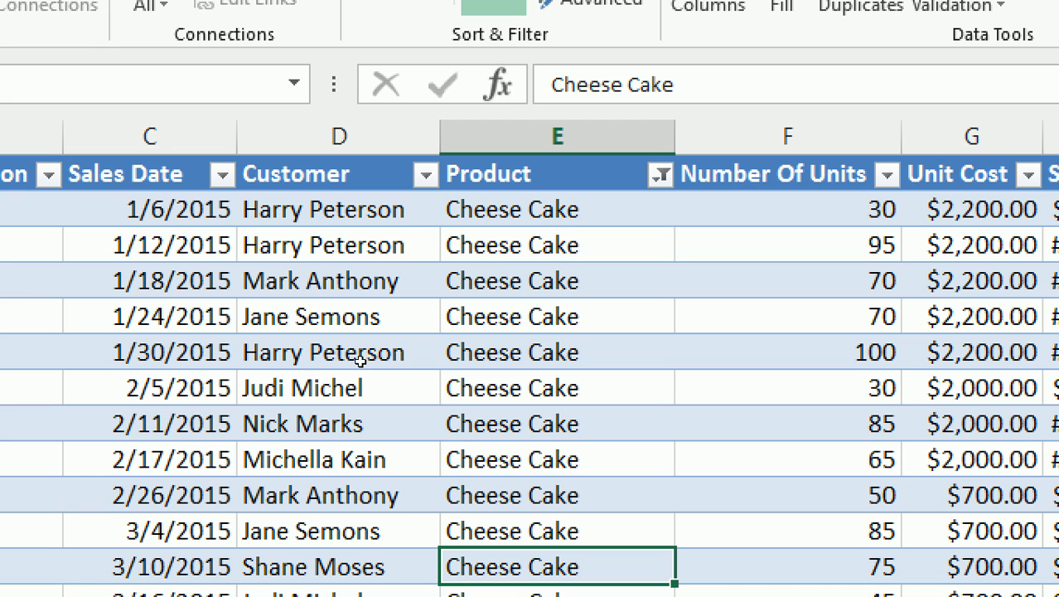
pyautogui.scroll(-3, 406, 290)
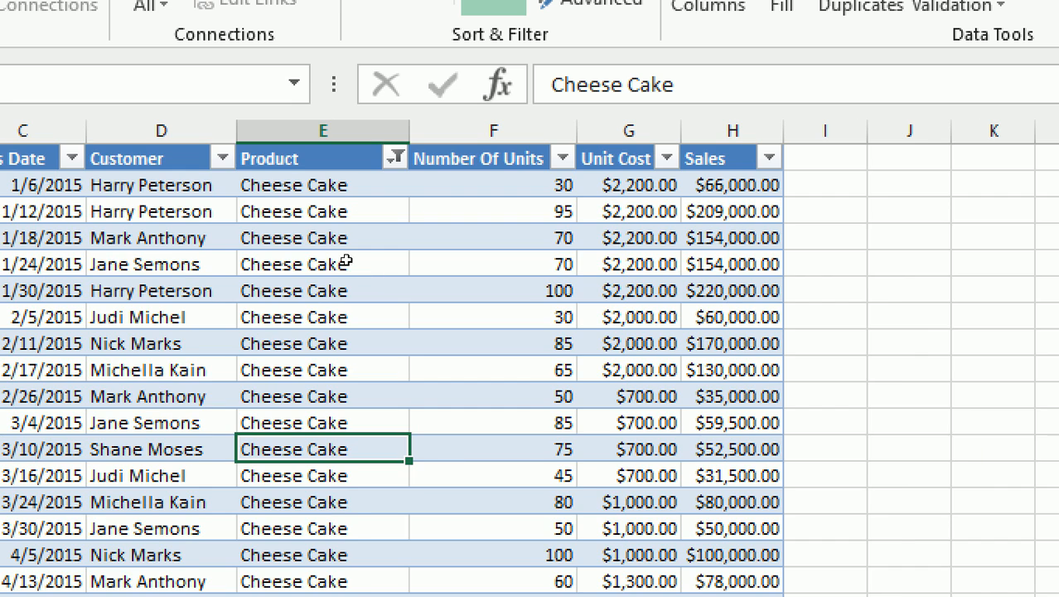
pyautogui.scroll(-1, 203, 245)
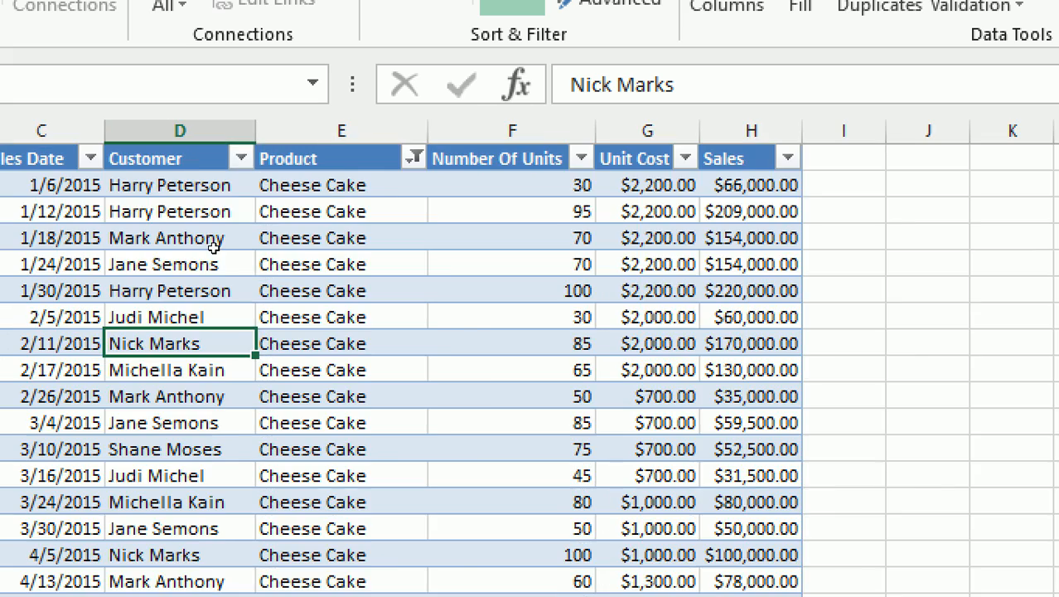
# Undo the Cheese Cake filter and reapply the dollar currency format to the whole Sales column
pyautogui.scroll(1, 208, 242)
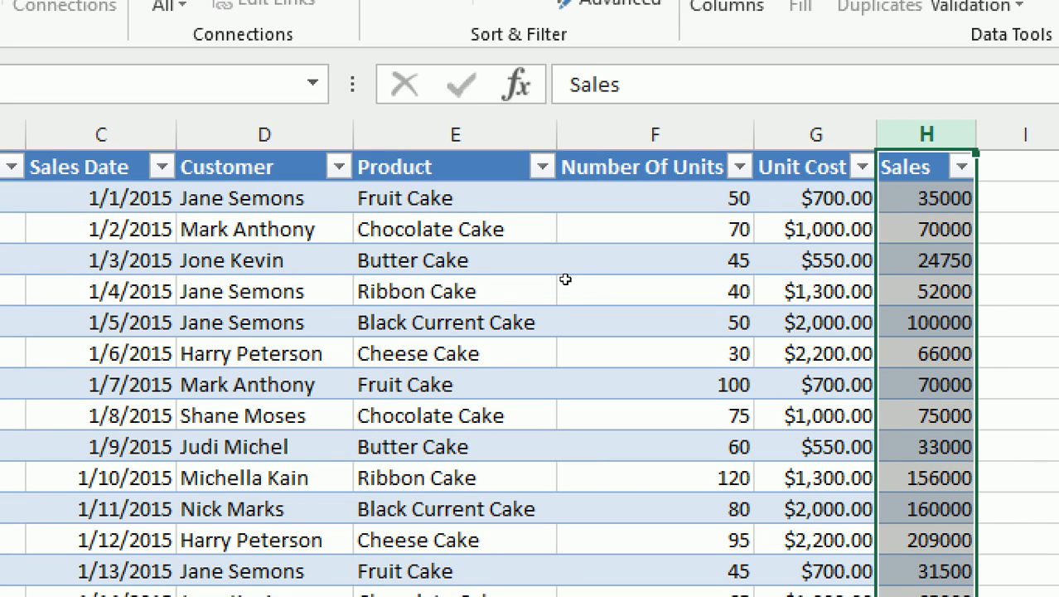
pyautogui.hotkey('ctrl', 'shift', '4')
pyautogui.click(560, 279)
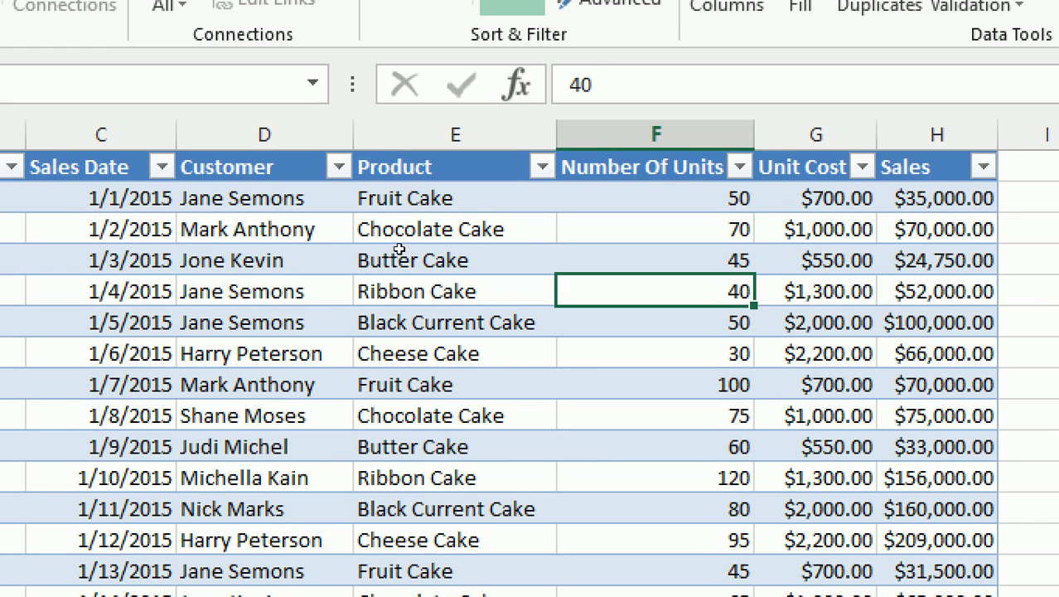
pyautogui.press('Left')
pyautogui.press('Down')
pyautogui.press('Down')
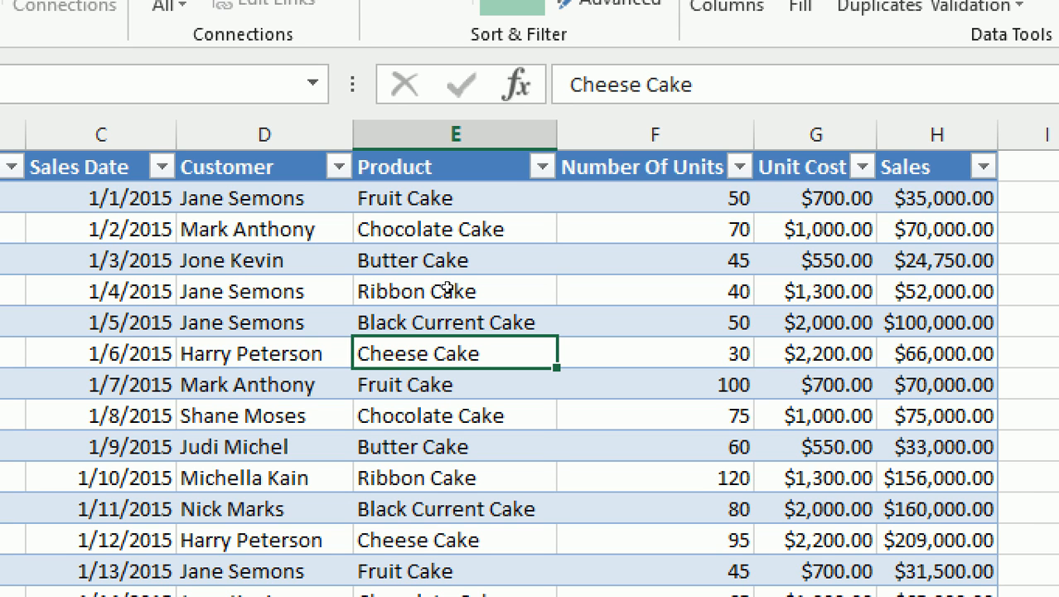
pyautogui.press('Right')
pyautogui.press('Down')
pyautogui.press('Down')
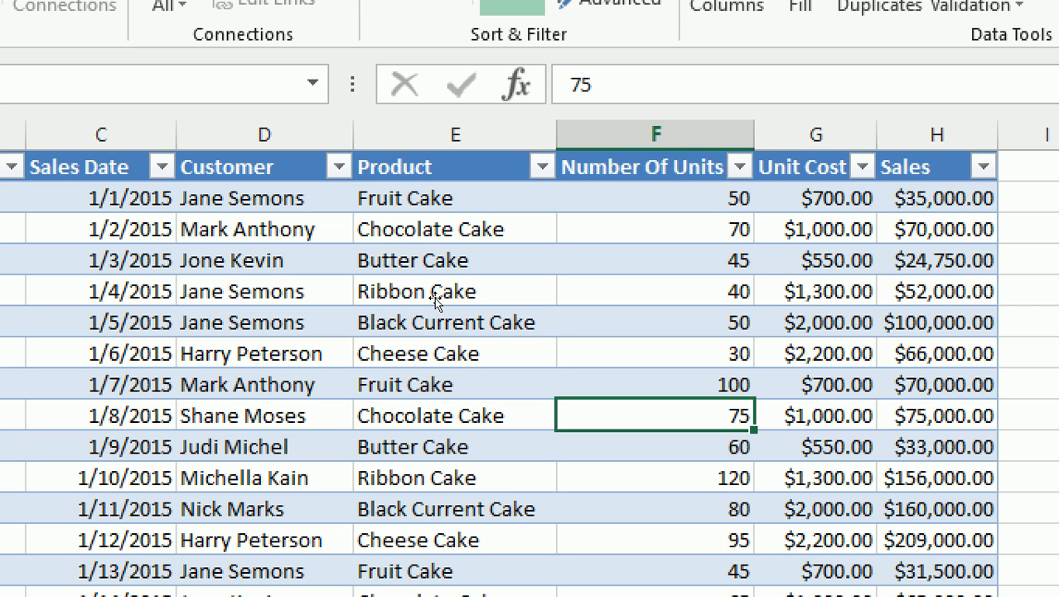
pyautogui.press('Left')
pyautogui.press('Up')
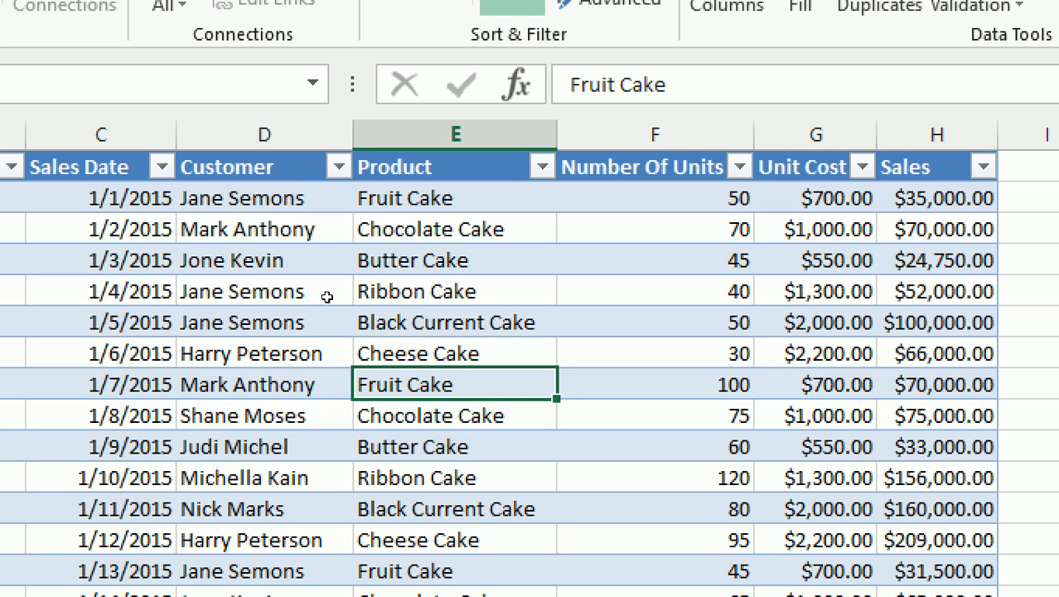
pyautogui.press('Up')
pyautogui.press('Up')
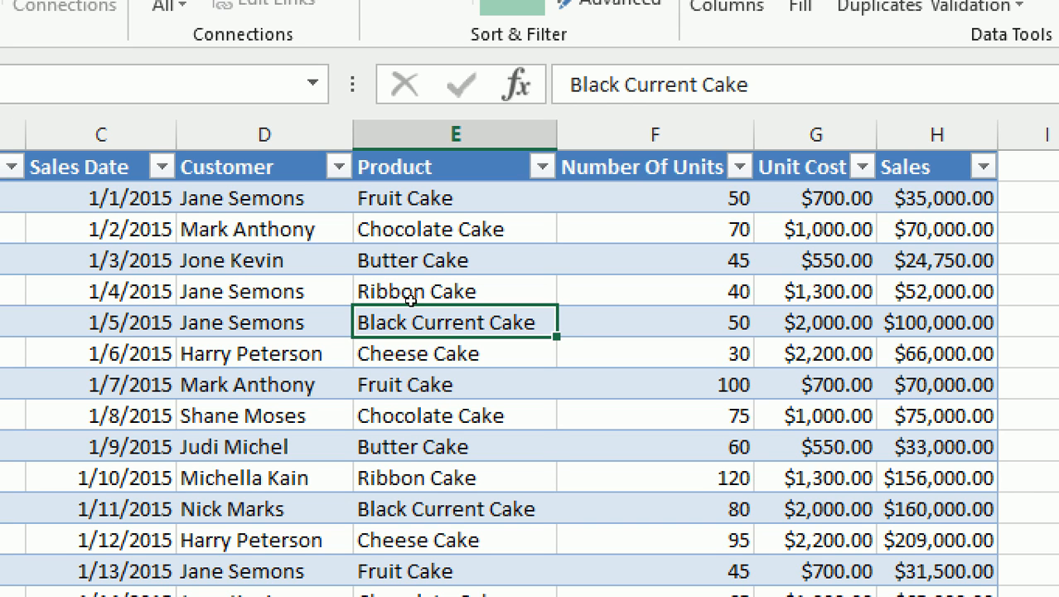
pyautogui.press('Down')
pyautogui.press('Down')
pyautogui.press('Down')
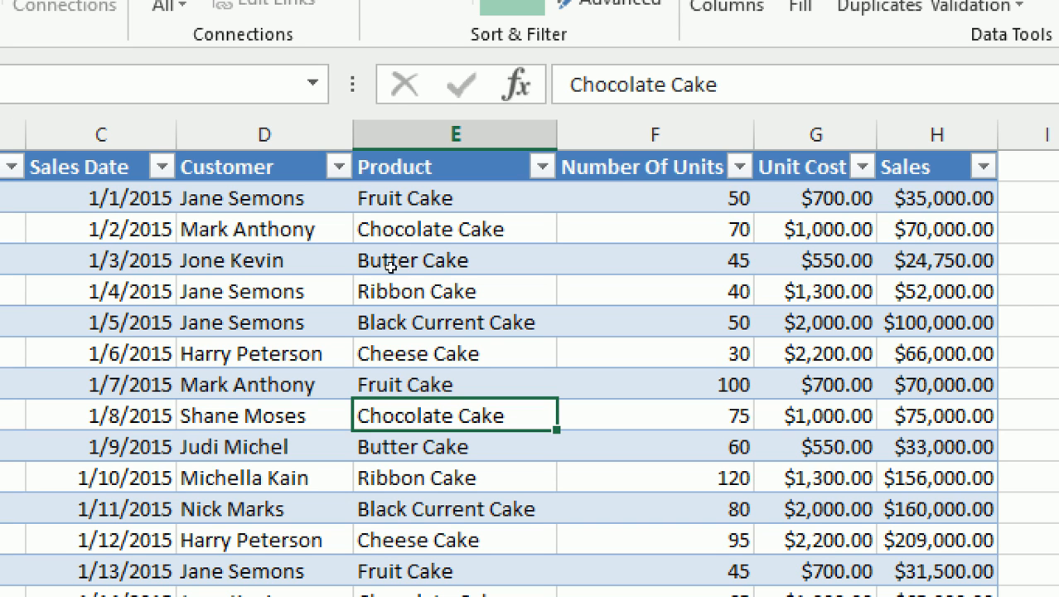
pyautogui.press('Up')
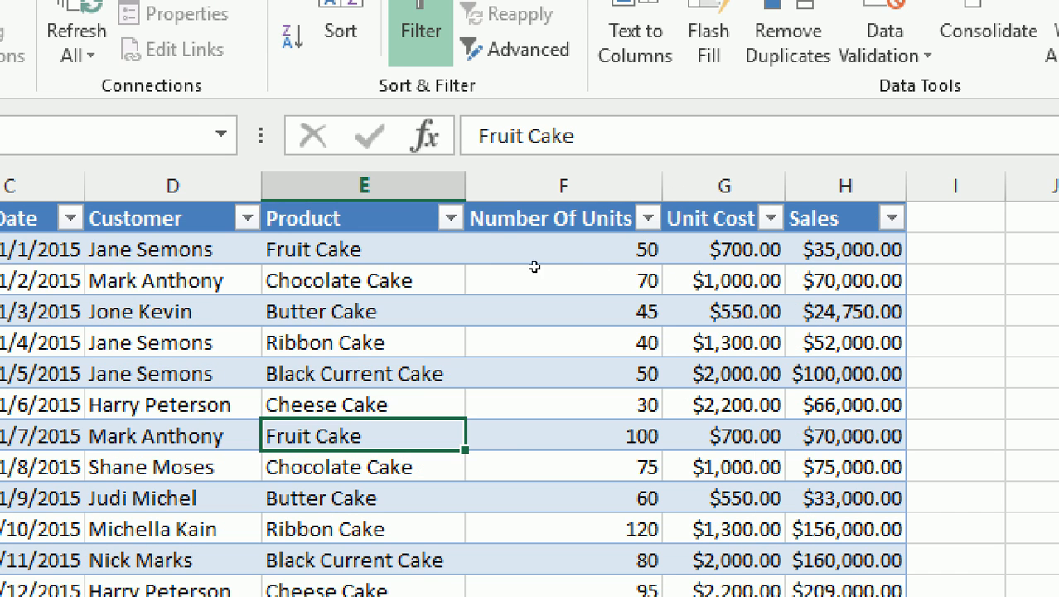
pyautogui.click(594, 370)
pyautogui.click(444, 526)
pyautogui.press('Up')
pyautogui.press('Up')
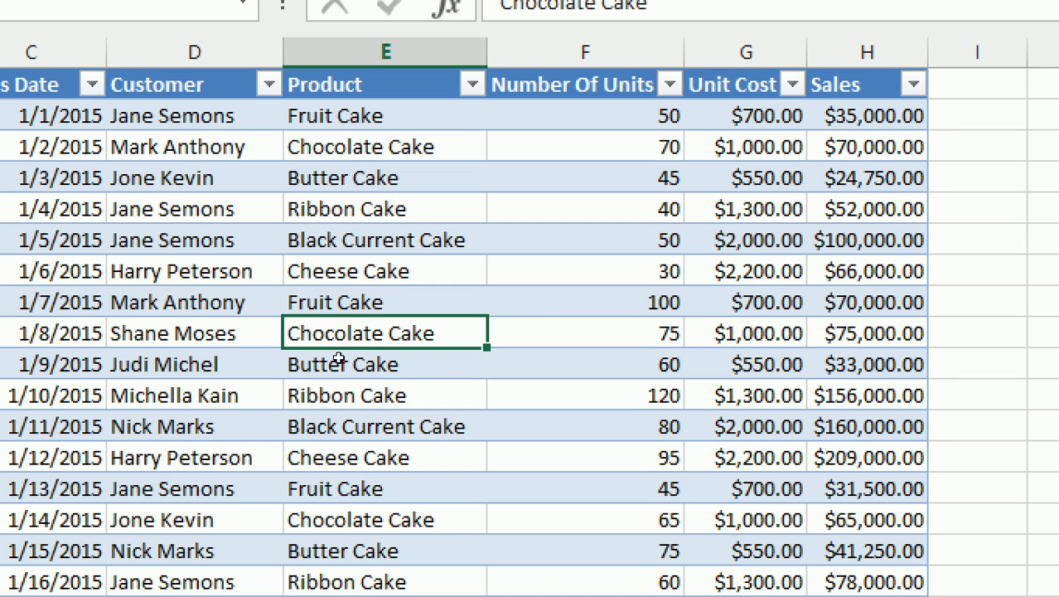
pyautogui.press('Down')
pyautogui.press('Down')
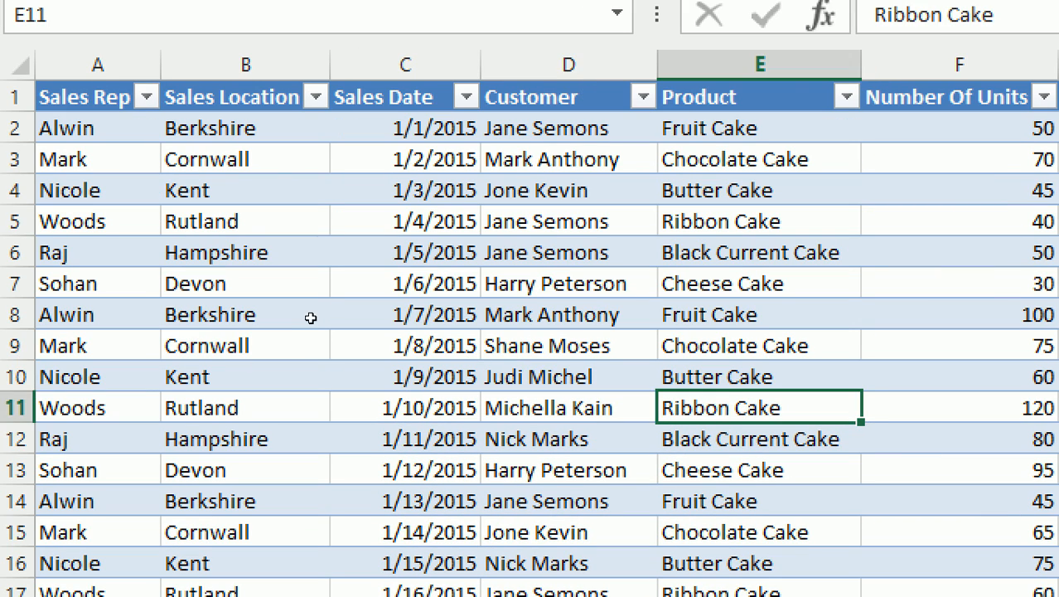
pyautogui.press('Up')
pyautogui.press('Left')
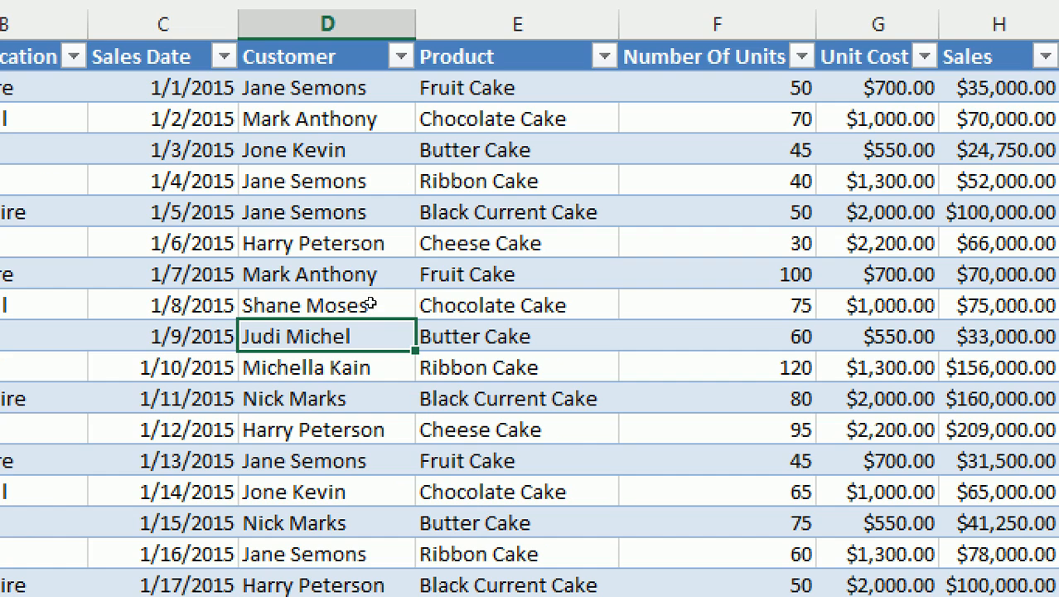
pyautogui.press('Right')
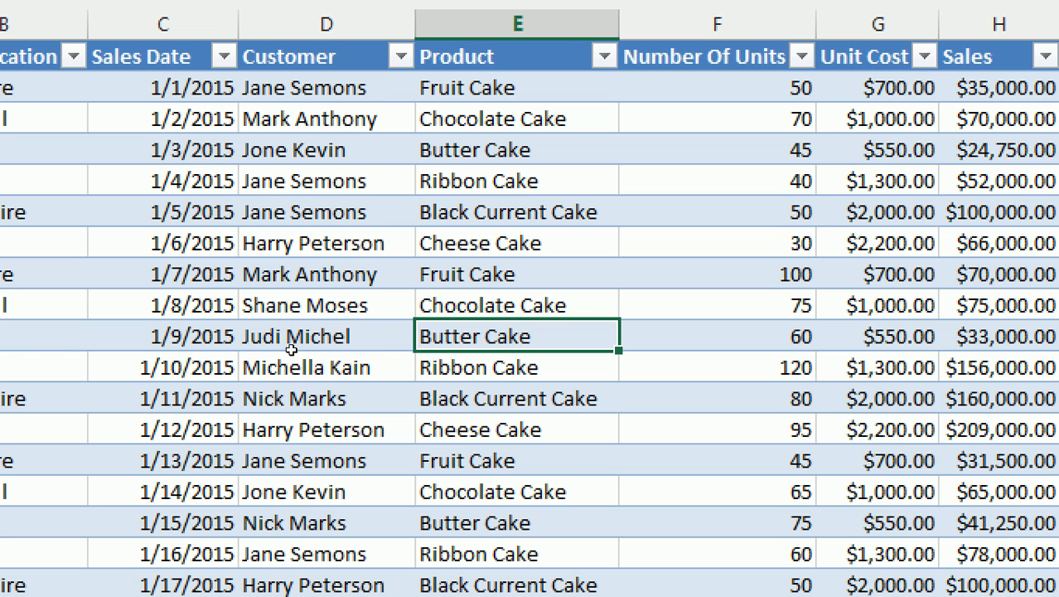
pyautogui.press('Left')
pyautogui.press('Down')
pyautogui.press('Down')
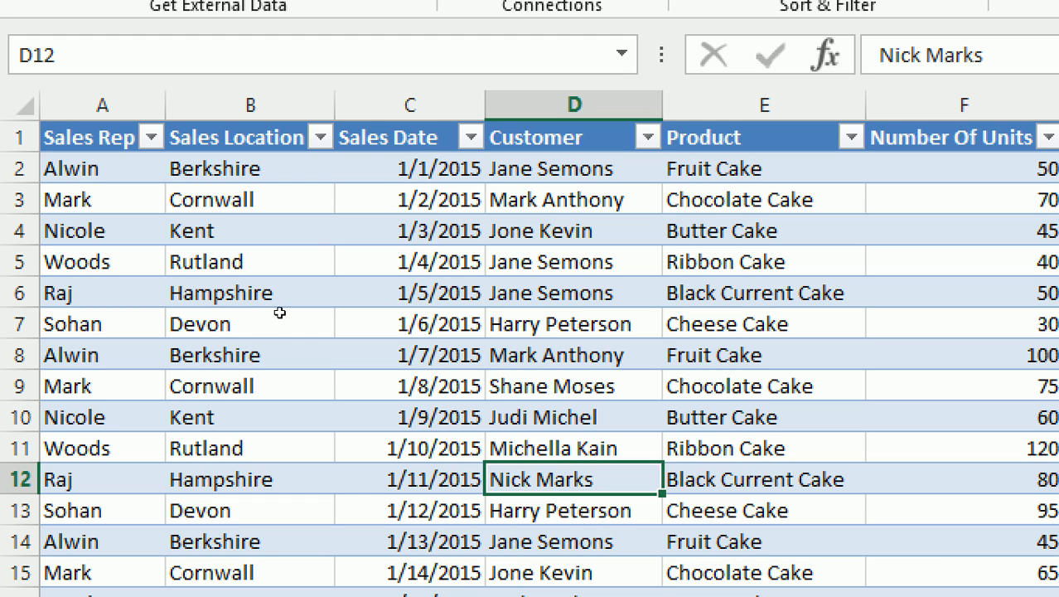
pyautogui.press('Up')
pyautogui.press('Up')
pyautogui.press('Up')
pyautogui.press('Right')
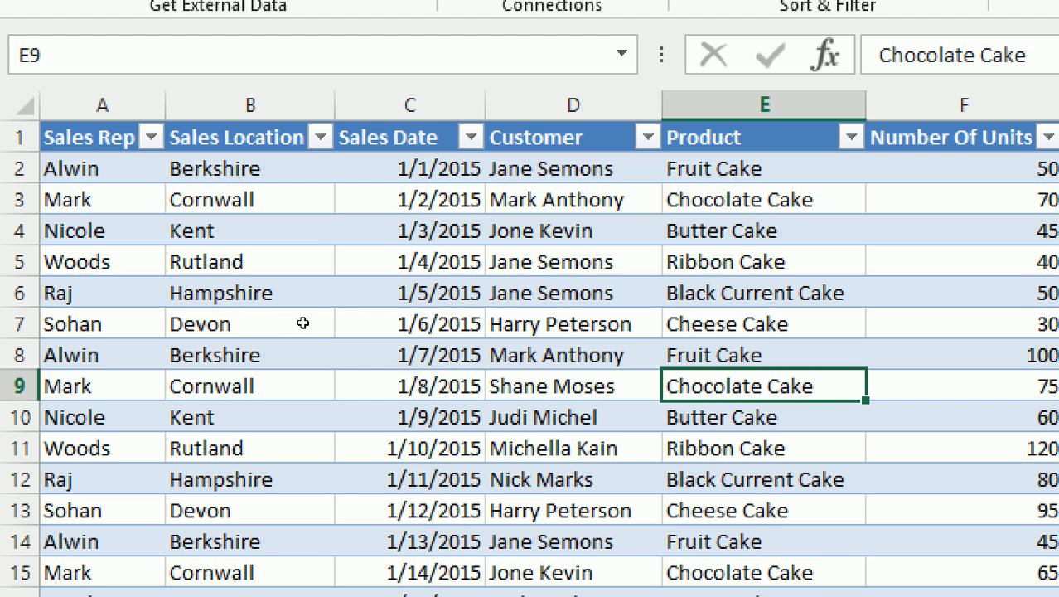
# Check which table name a new PivotTable would use as its source, and cancel without creating one
pyautogui.click(573, 416)
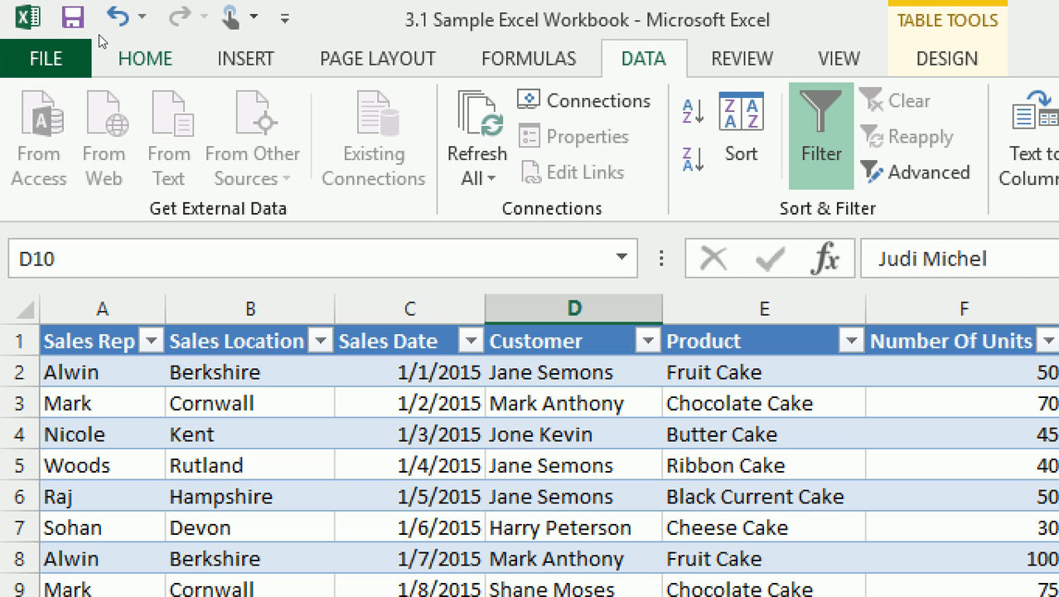
pyautogui.click(245, 59)
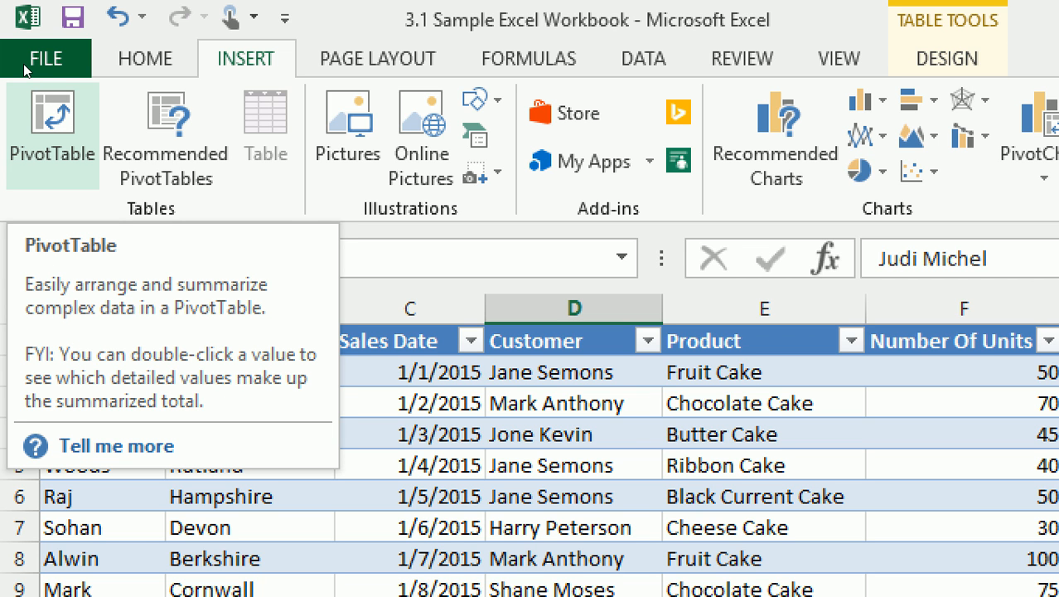
pyautogui.click(35, 106)
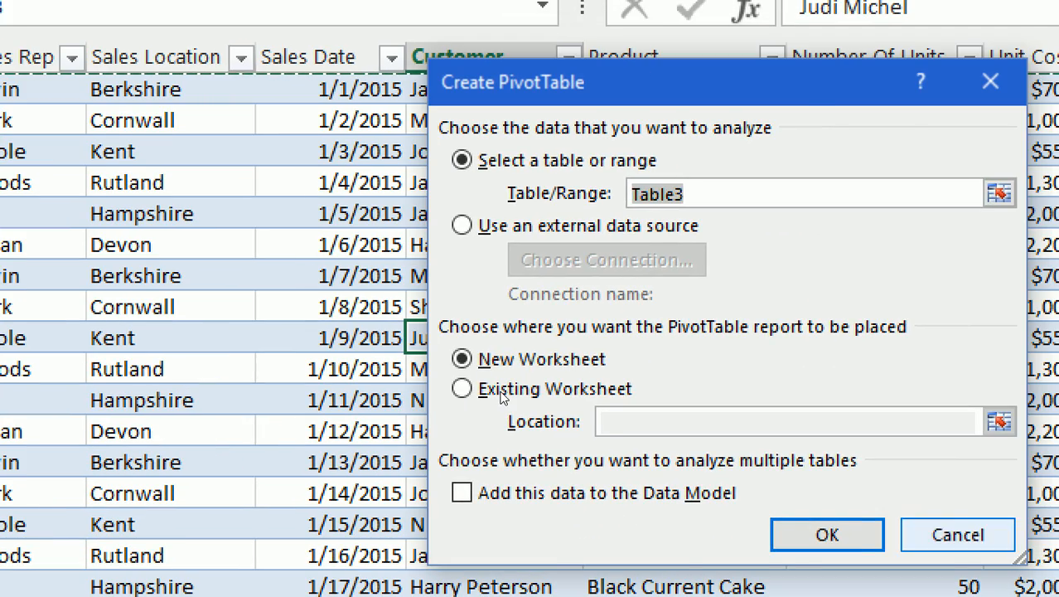
pyautogui.press('Escape')
pyautogui.press('Right')
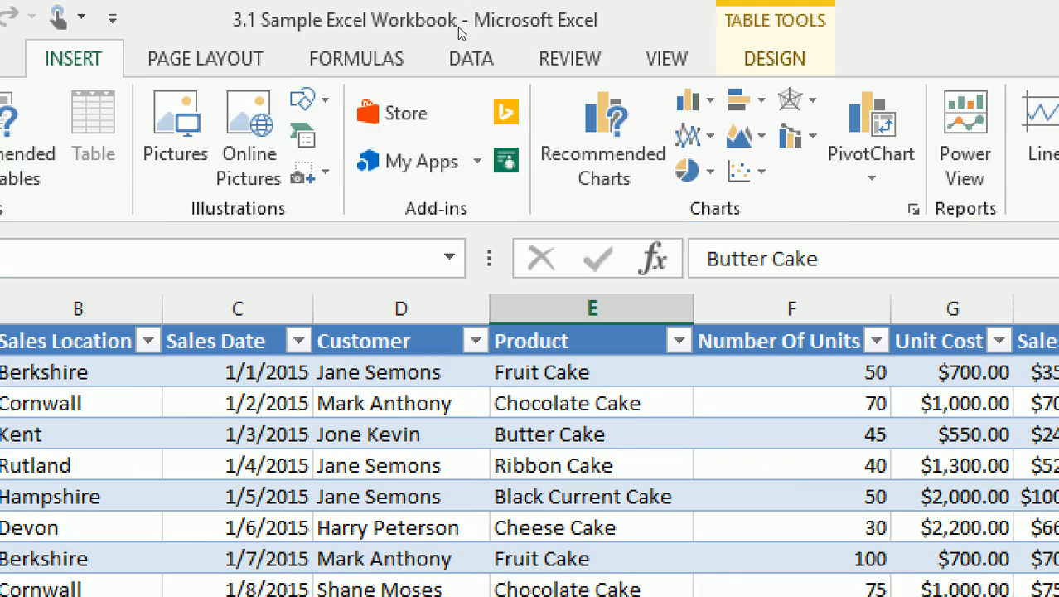
# Rename the sales table as IslamicBank
pyautogui.click(758, 57)
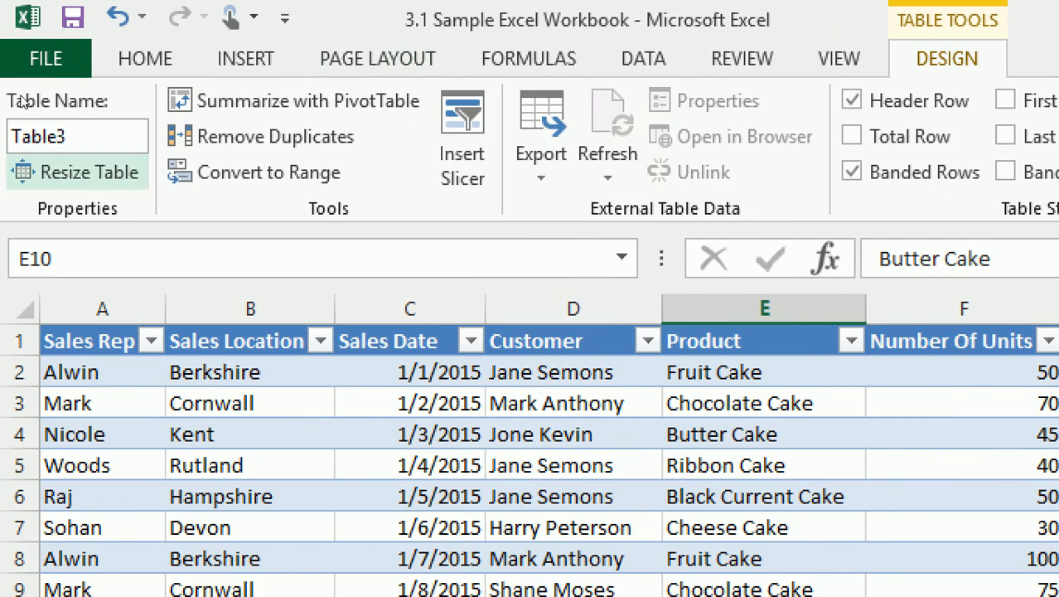
pyautogui.click(89, 139)
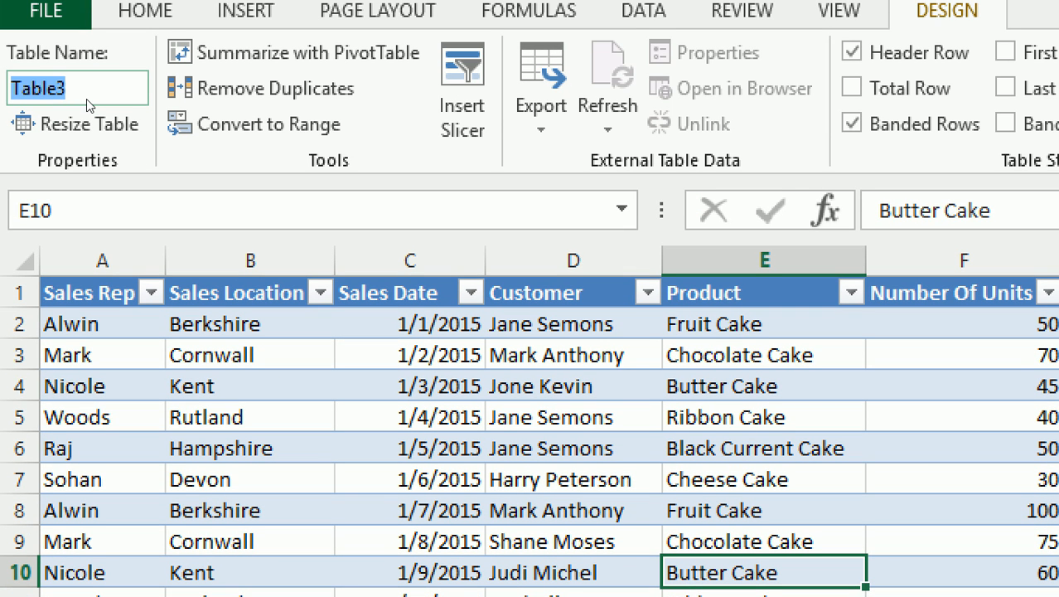
pyautogui.write('Islamic')
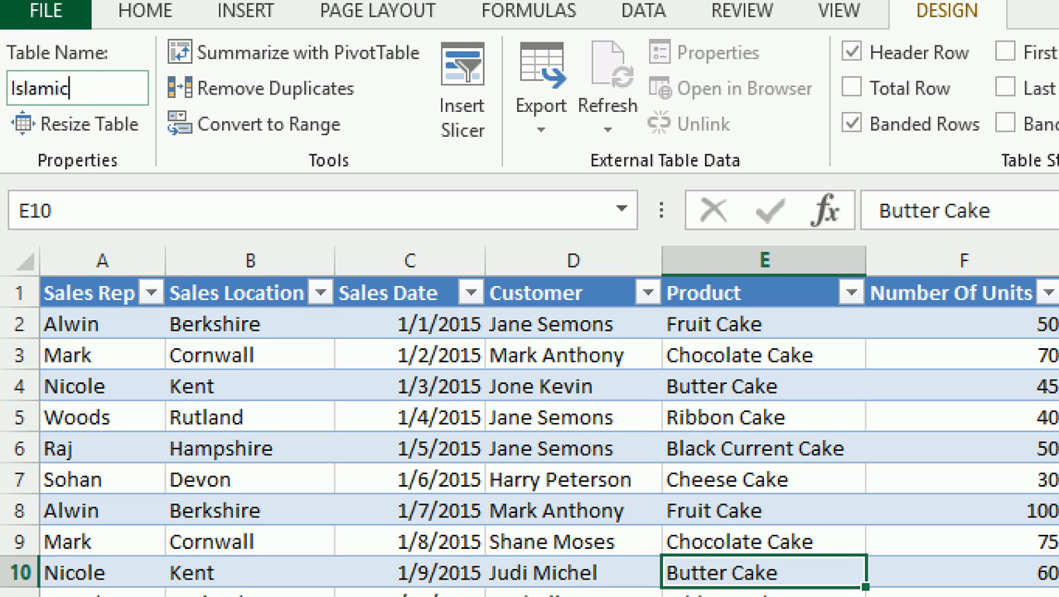
pyautogui.write('Bank')
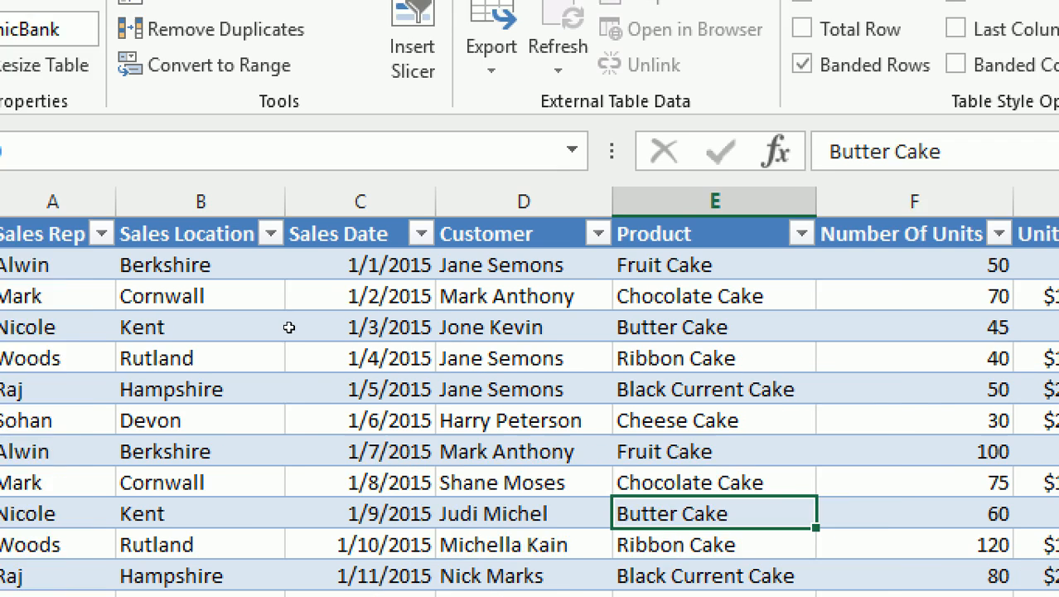
pyautogui.press('Return')
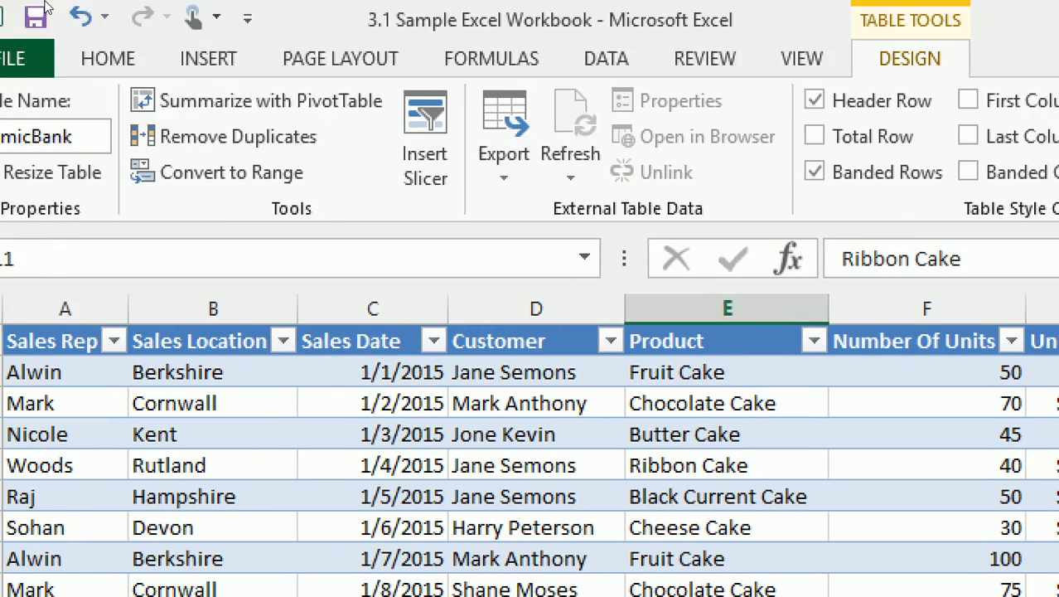
# Create a PivotTable on a new worksheet with the IslamicBank table as its source
pyautogui.click(208, 58)
pyautogui.click(38, 108)
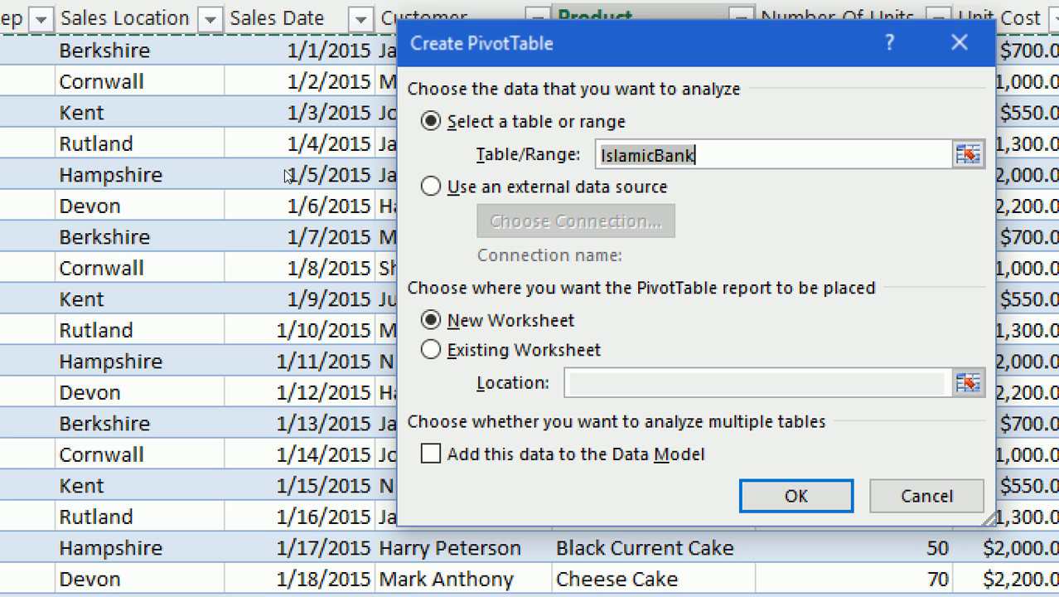
pyautogui.moveTo(480, 43); pyautogui.dragTo(476, 61)
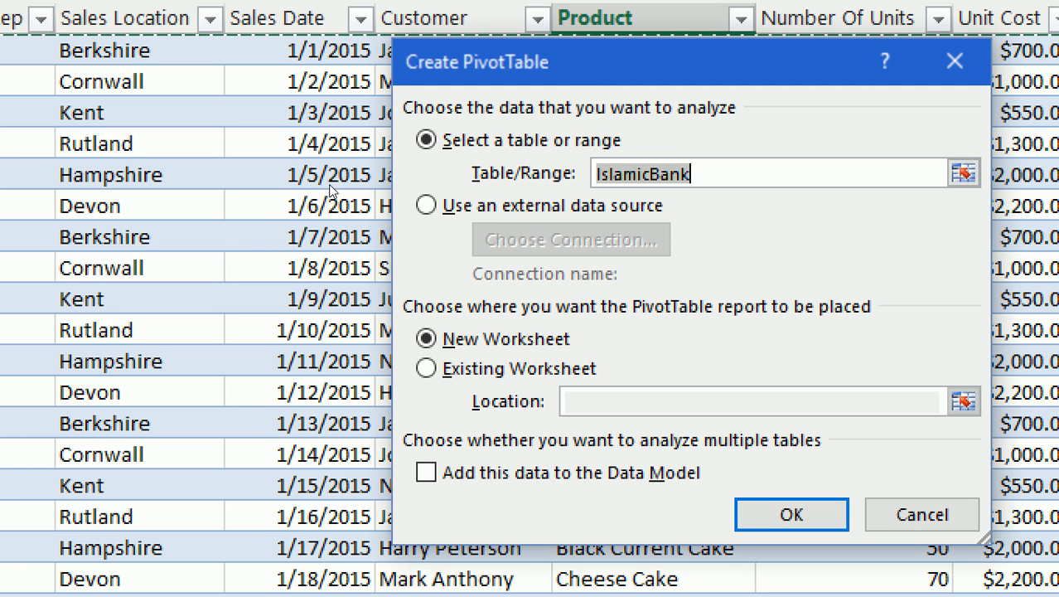
pyautogui.moveTo(555, 68); pyautogui.dragTo(493, 53)
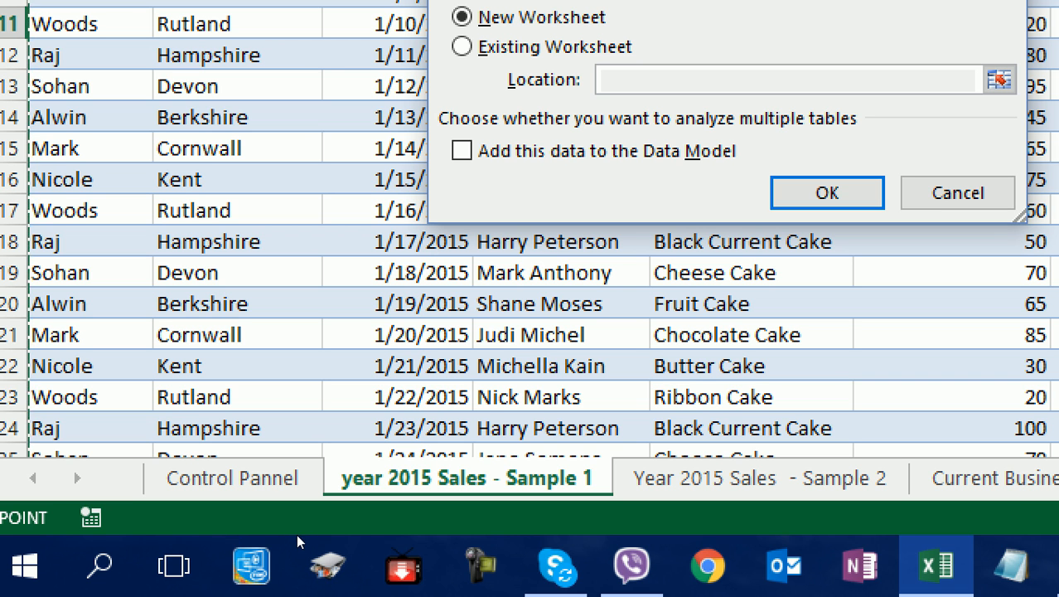
pyautogui.press('Return')
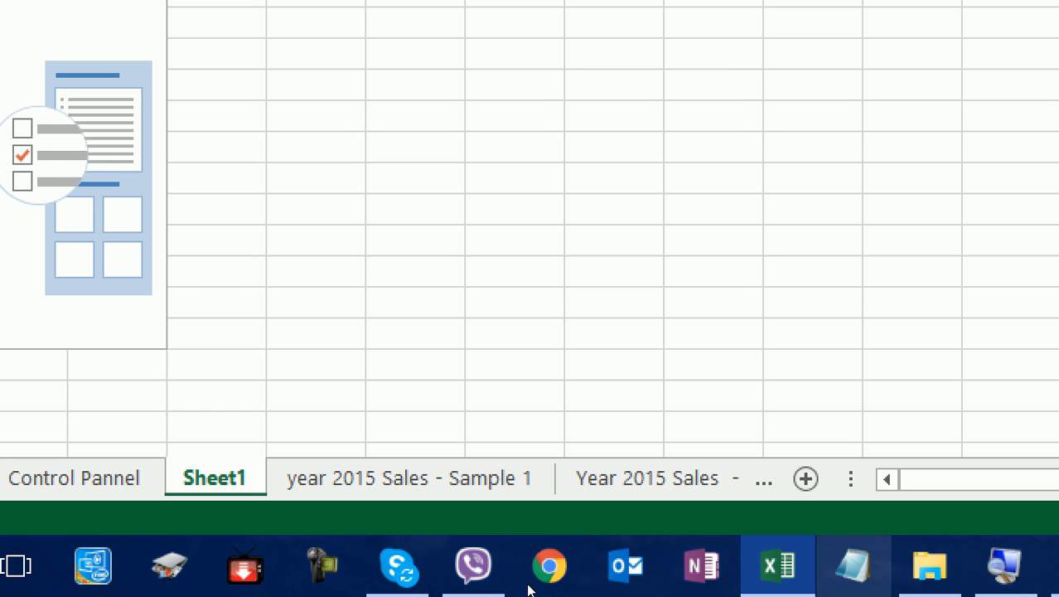
pyautogui.rightClick(588, 587)
pyautogui.click(545, 550)
pyautogui.click(83, 240)
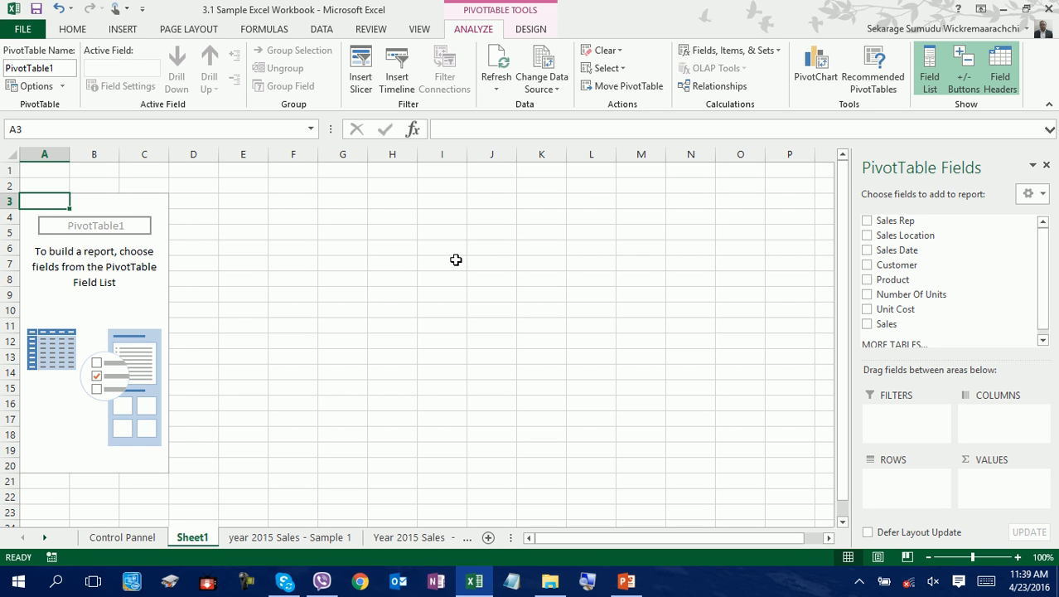
# Review the Sales Location, Customer and Product columns of the source table on the year 2015 Sales - Sample 1 sheet
pyautogui.moveTo(638, 591)
pyautogui.click(271, 537)
pyautogui.scroll(1, 373, 408)
pyautogui.moveTo(117, 187); pyautogui.dragTo(139, 452)
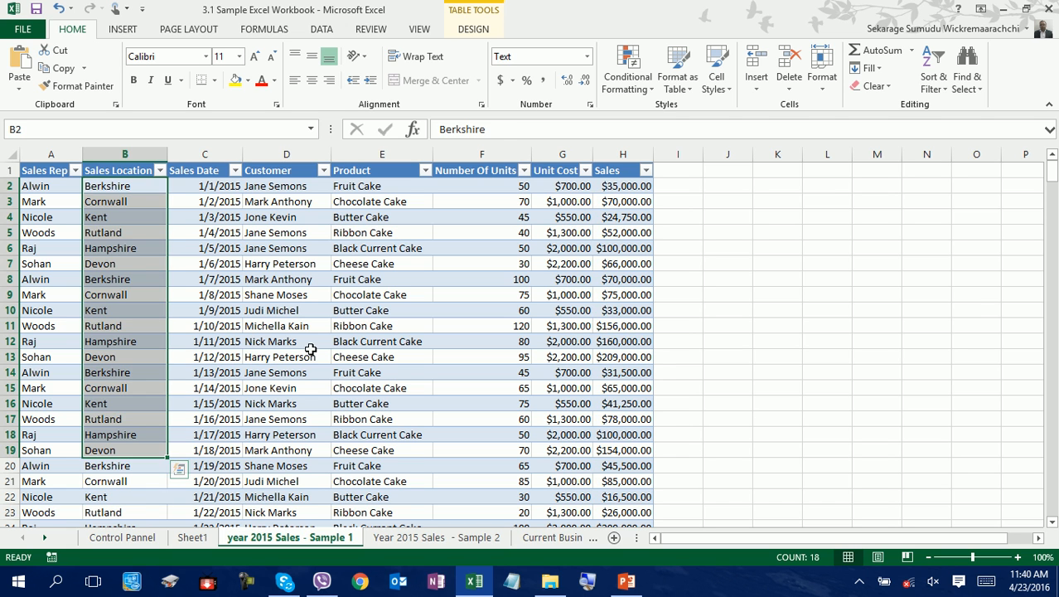
pyautogui.click(305, 353)
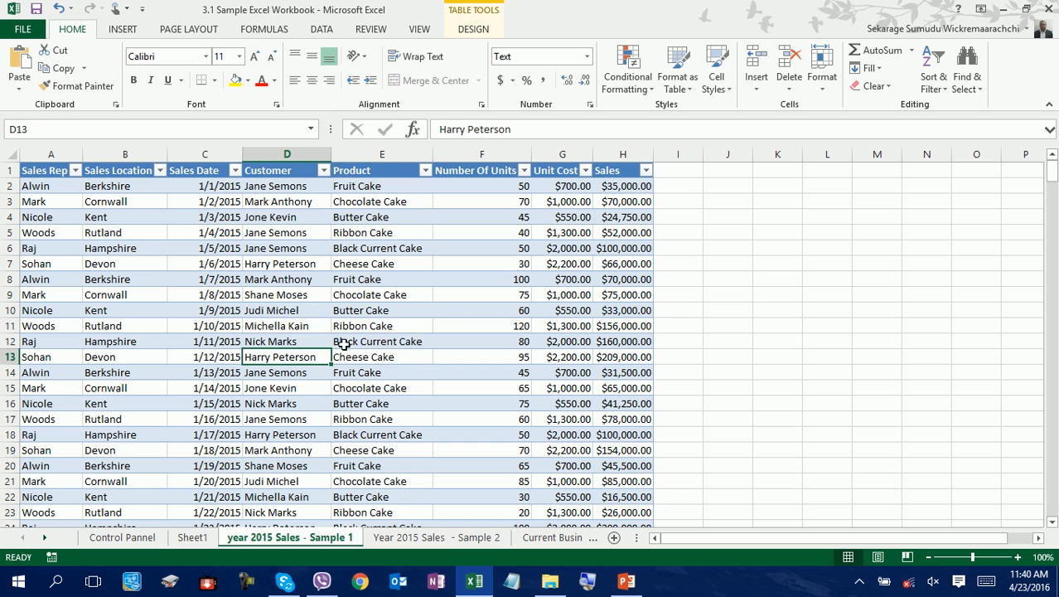
pyautogui.click(380, 344)
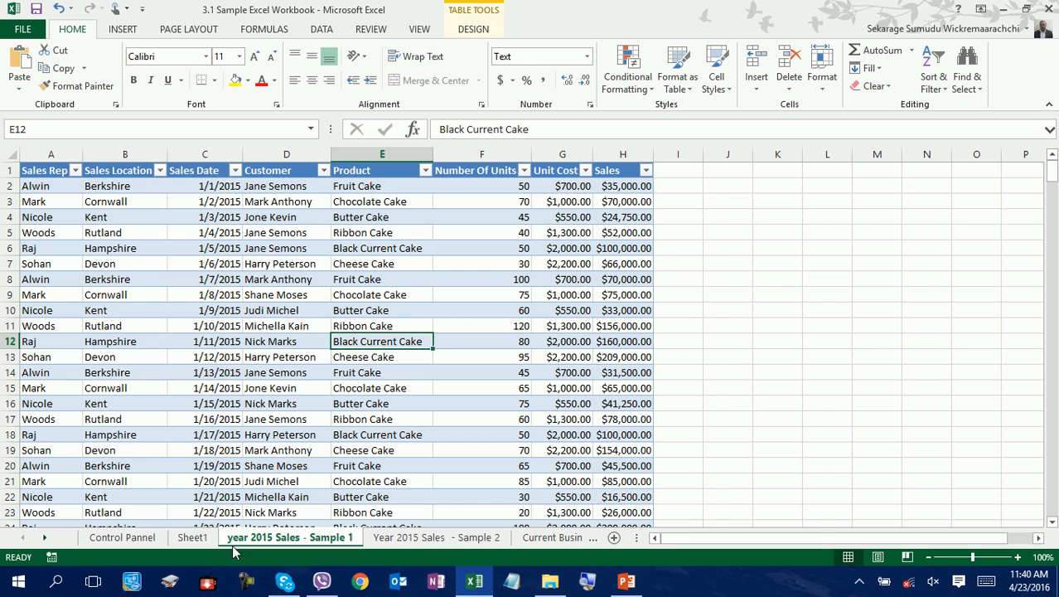
# Add Sales to the Values area and Sales Location to the Columns area of the PivotTable on Sheet1
pyautogui.click(194, 539)
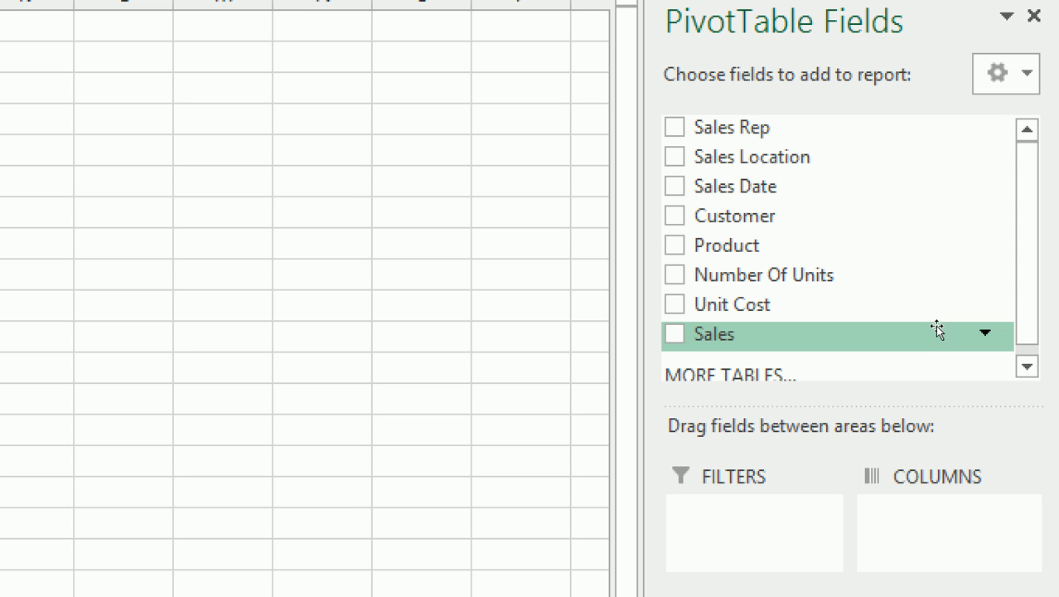
pyautogui.moveTo(937, 329); pyautogui.dragTo(988, 502)
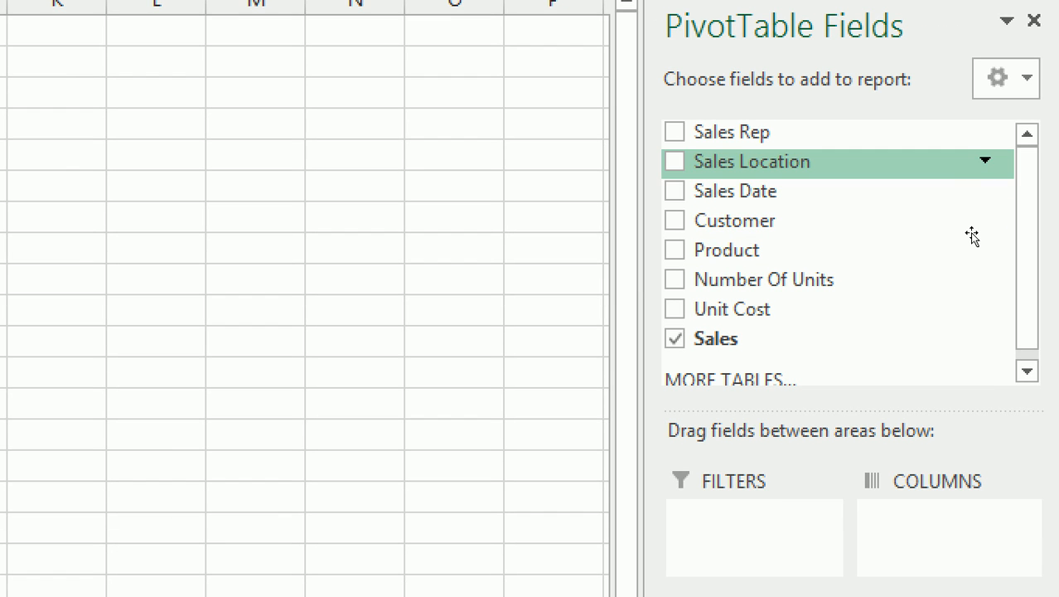
pyautogui.moveTo(972, 236); pyautogui.dragTo(1012, 490)
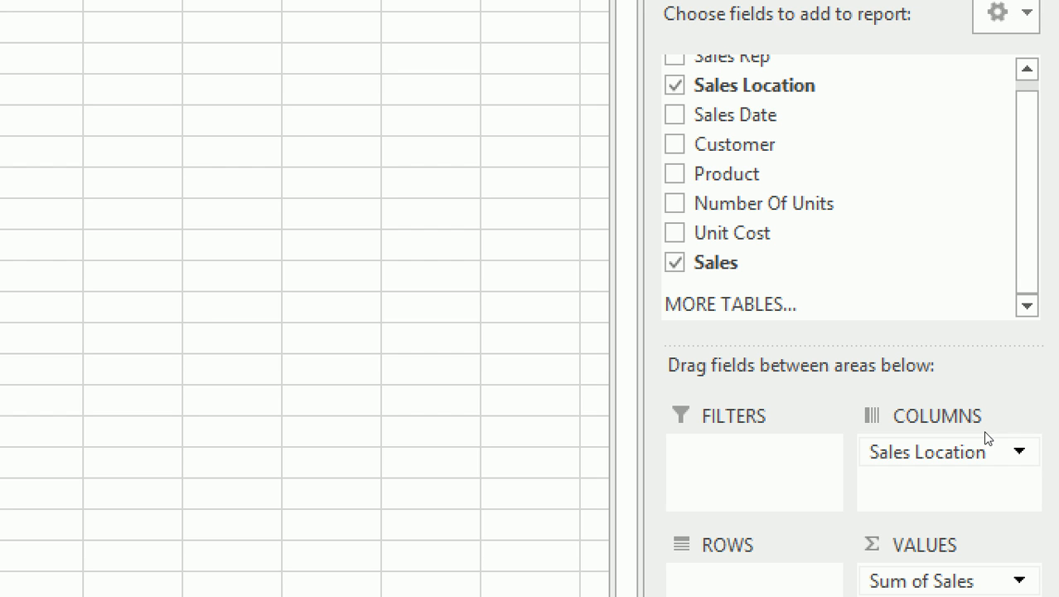
# Examine the PivotTable's sales totals location by location across its columns
pyautogui.scroll(1, 942, 238)
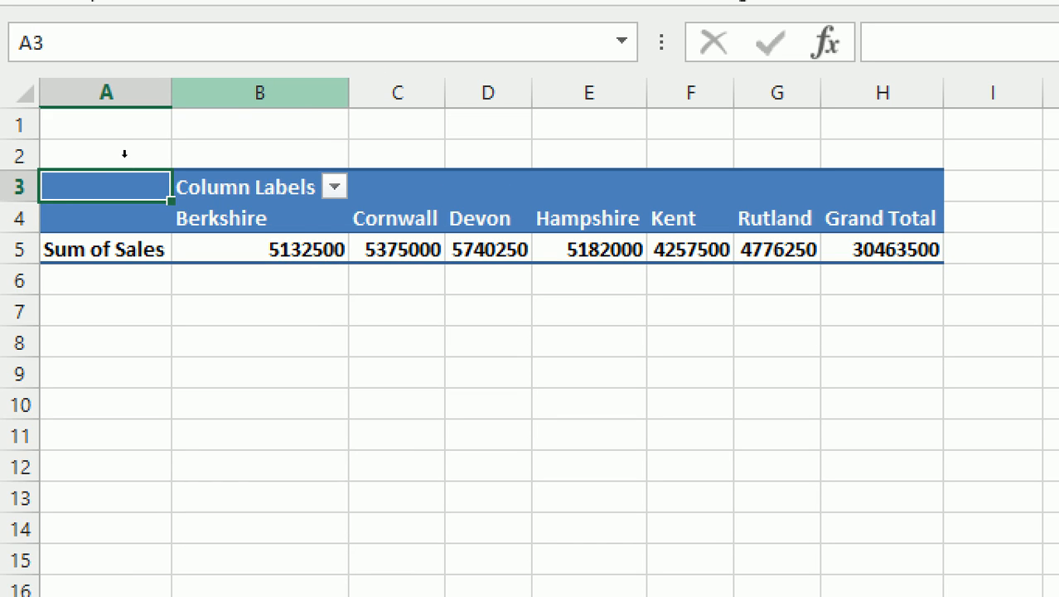
pyautogui.click(300, 92)
pyautogui.click(398, 93)
pyautogui.click(489, 93)
pyautogui.click(590, 93)
pyautogui.click(688, 92)
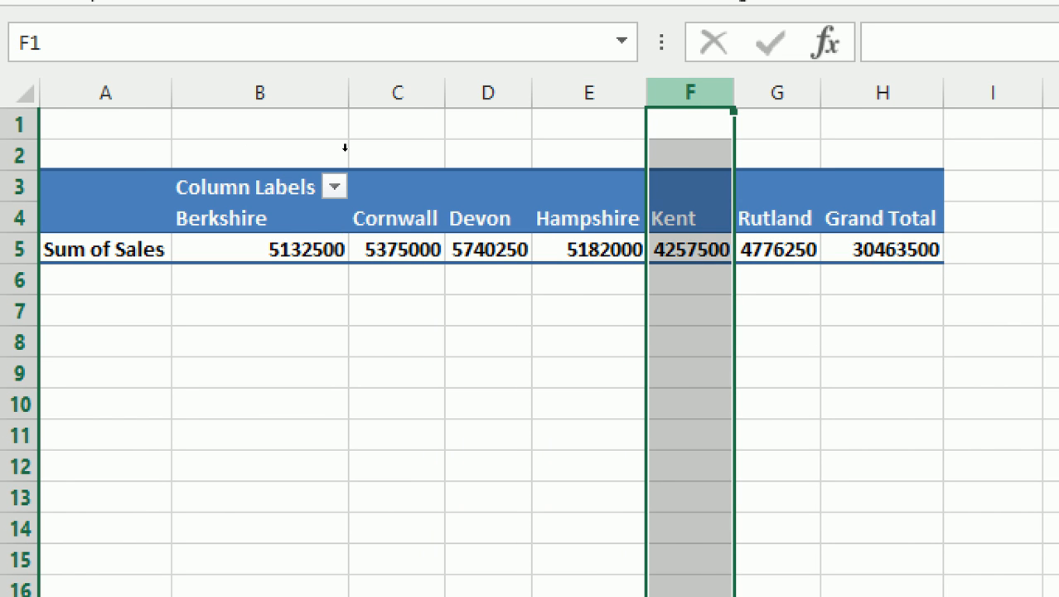
pyautogui.click(589, 249)
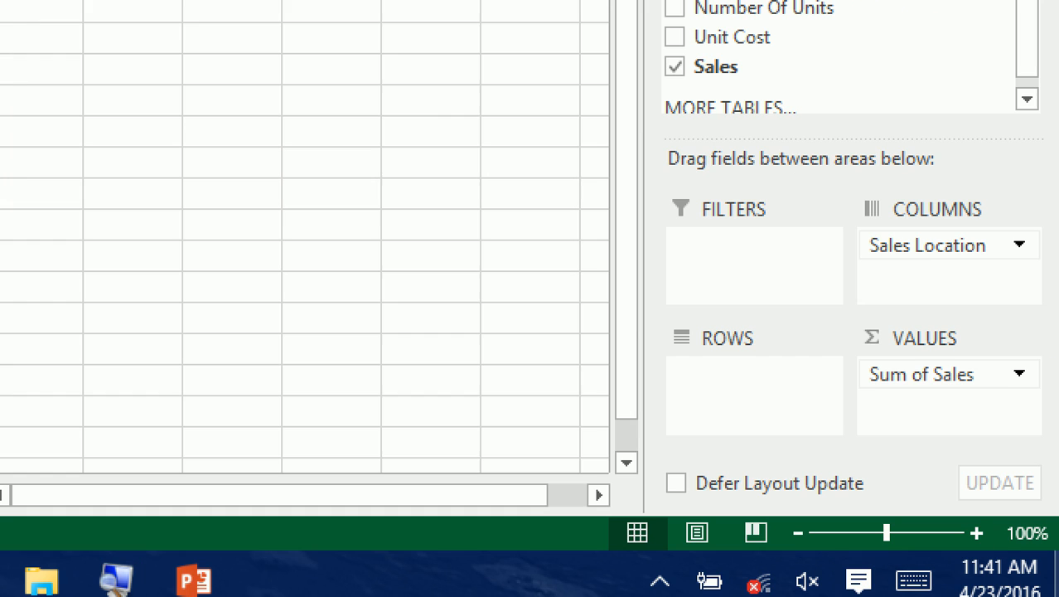
# Move the Sales Location field from Columns to Rows and examine the location rows one by one
pyautogui.moveTo(938, 244); pyautogui.dragTo(940, 248)
pyautogui.moveTo(998, 423); pyautogui.dragTo(894, 531)
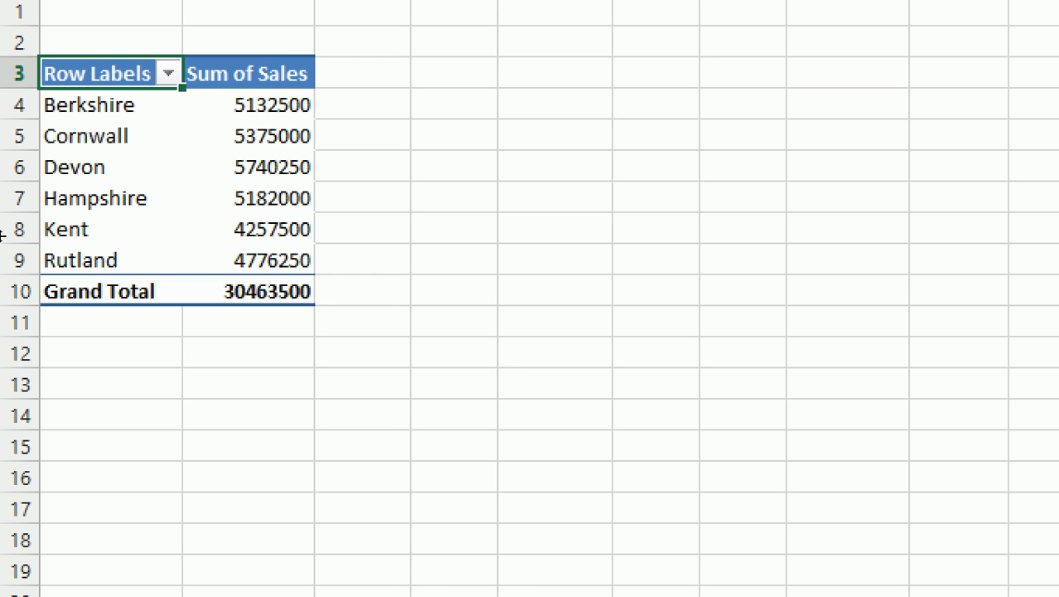
pyautogui.click(20, 136)
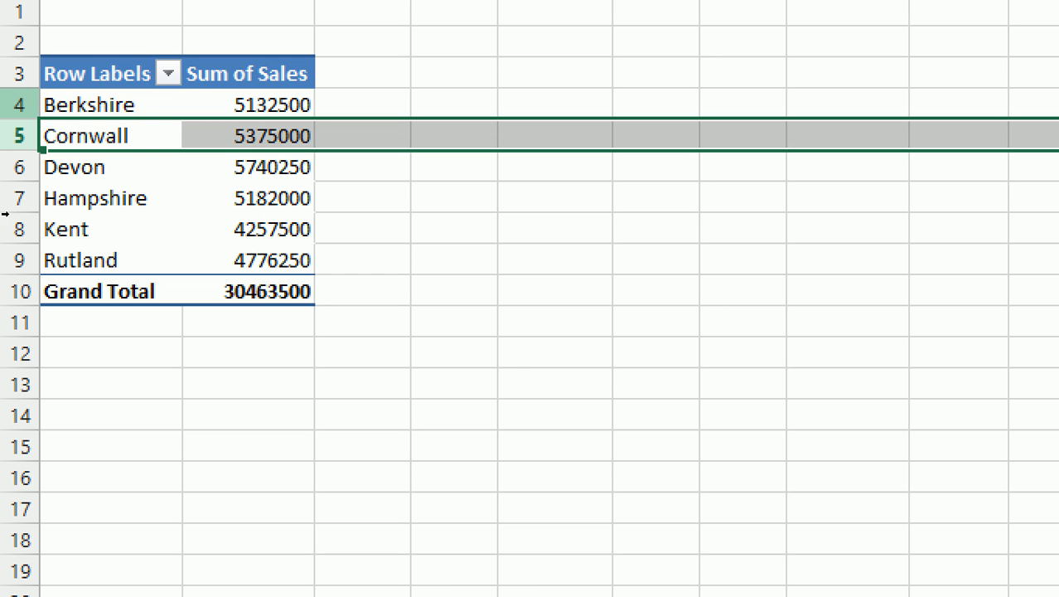
pyautogui.click(20, 105)
pyautogui.click(20, 166)
pyautogui.click(20, 198)
pyautogui.click(19, 229)
pyautogui.click(20, 260)
pyautogui.click(111, 153)
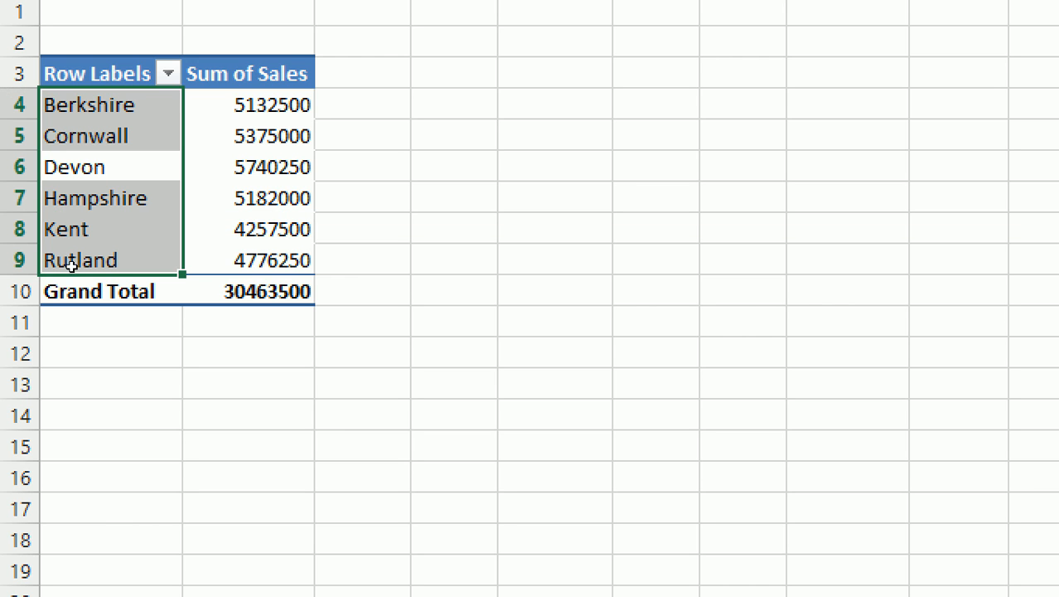
pyautogui.click(111, 184)
pyautogui.click(248, 198)
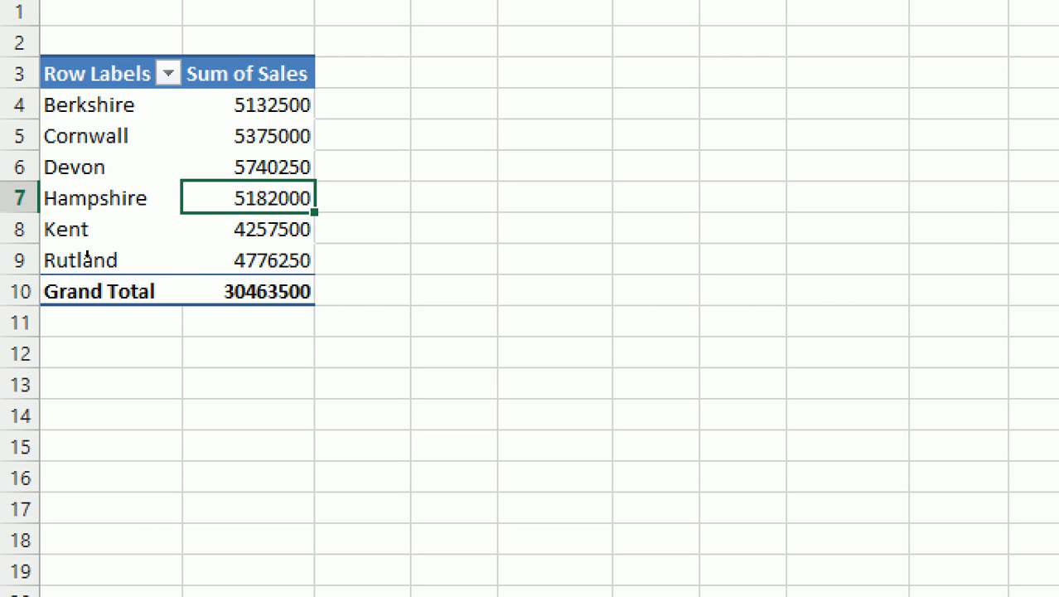
pyautogui.click(111, 166)
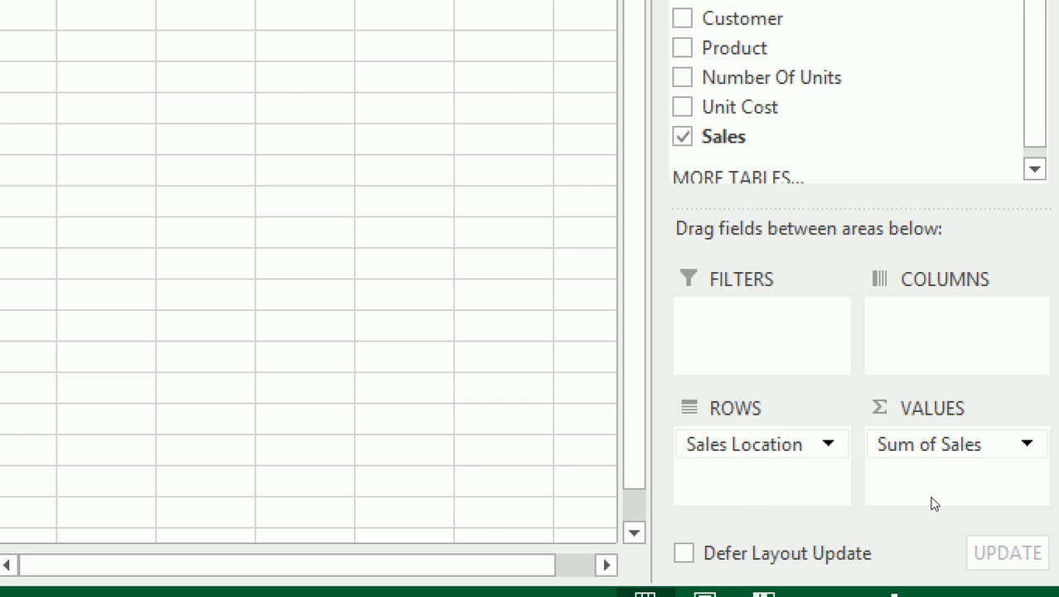
# Move the Sales Location field back from Rows to Columns
pyautogui.moveTo(762, 445); pyautogui.dragTo(953, 328)
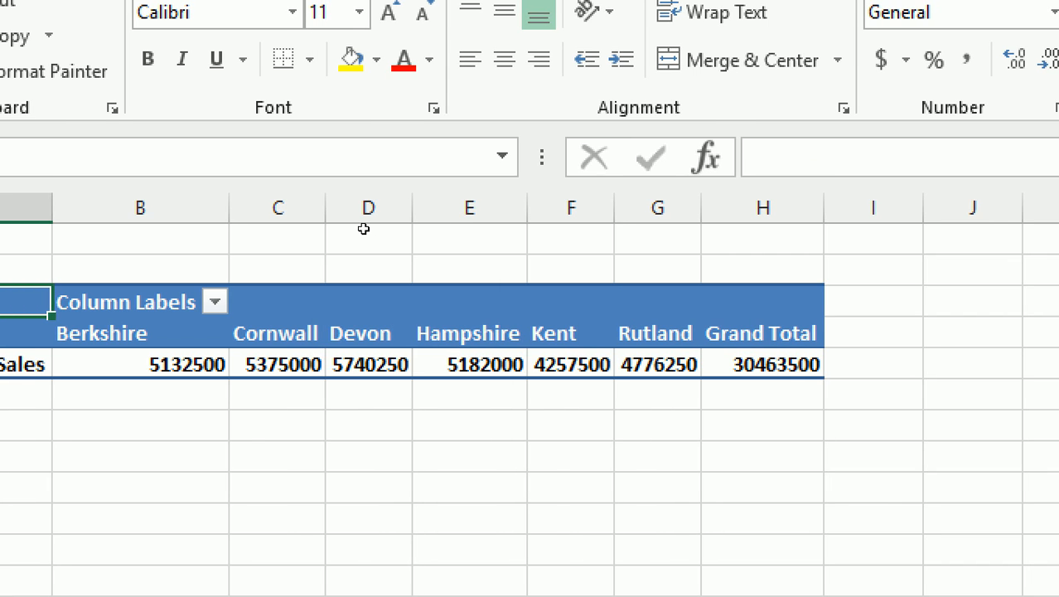
pyautogui.click(571, 365)
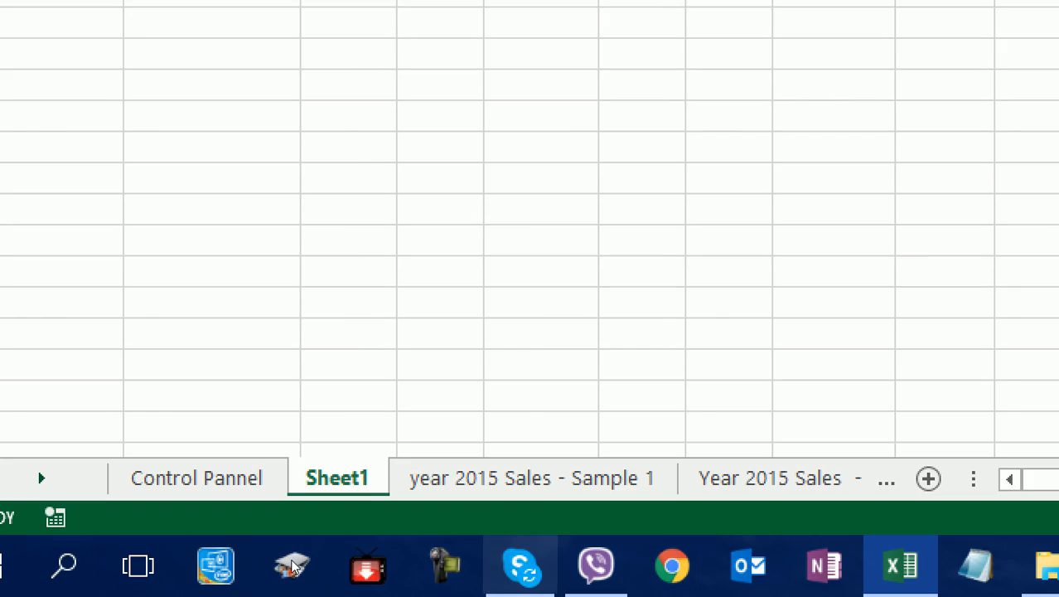
# Examine the Customer column entries in the source table on the year 2015 Sales - Sample 1 sheet
pyautogui.hotkey('ctrl', 'pagedown')
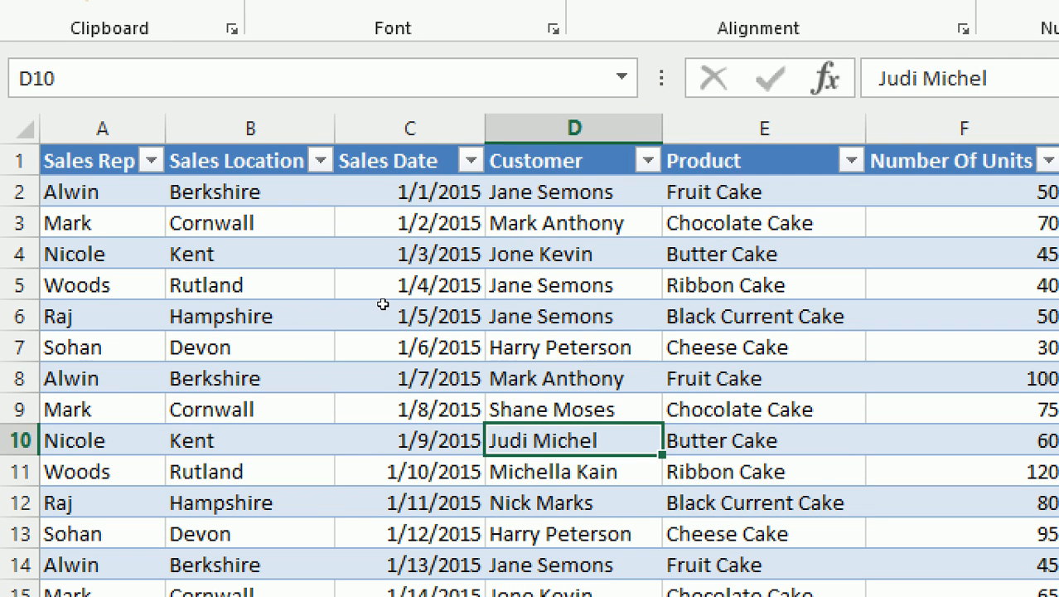
pyautogui.press('Right')
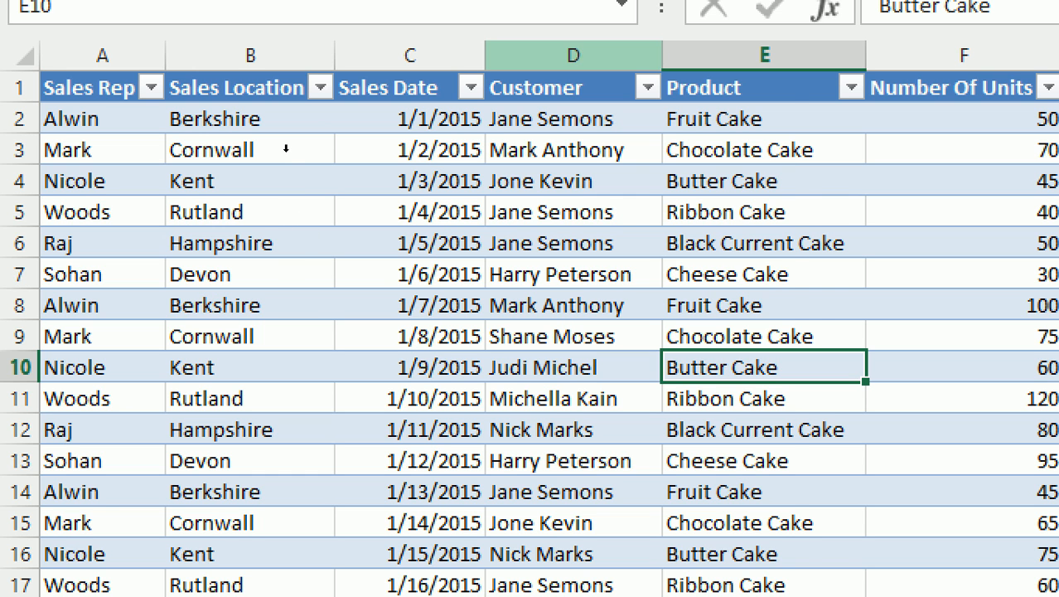
pyautogui.rightClick(573, 55)
pyautogui.click(497, 195)
pyautogui.click(431, 120)
pyautogui.press('Right')
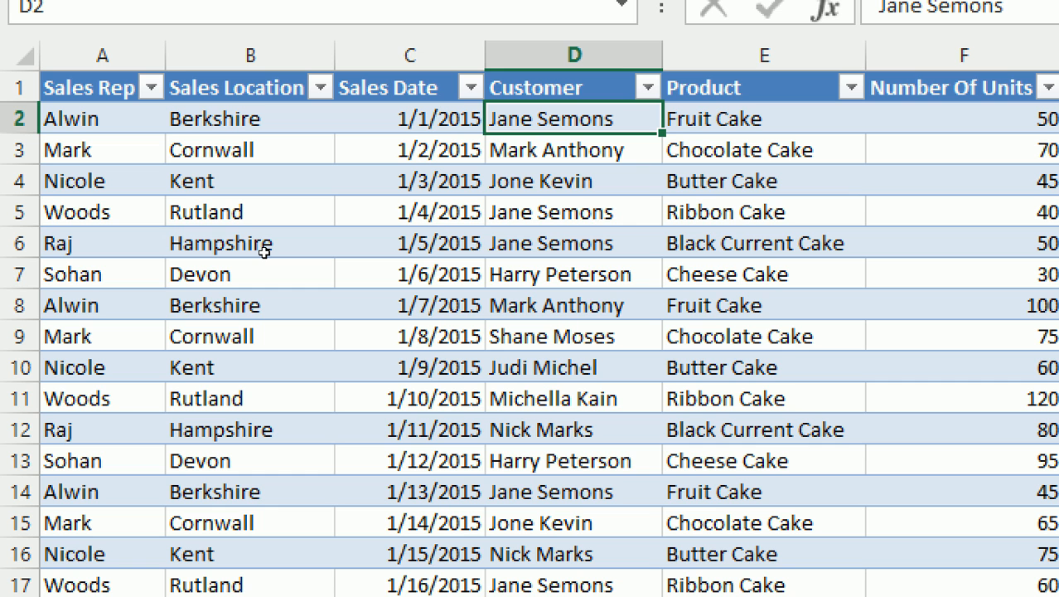
pyautogui.press('Down')
pyautogui.press('Down')
pyautogui.press('Down')
pyautogui.press('Down')
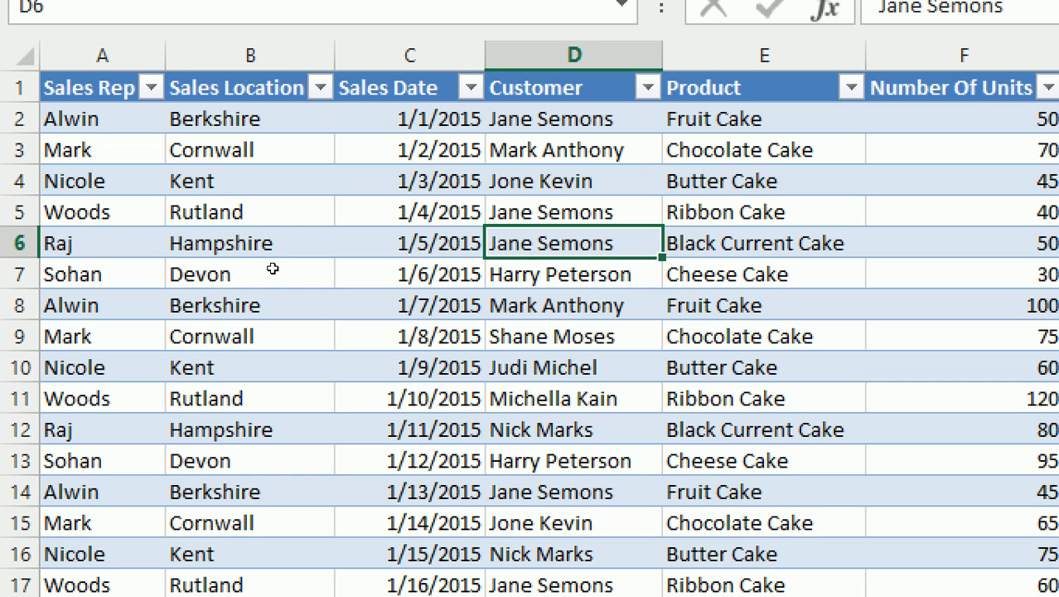
pyautogui.press('Down')
pyautogui.press('Down')
pyautogui.press('Down')
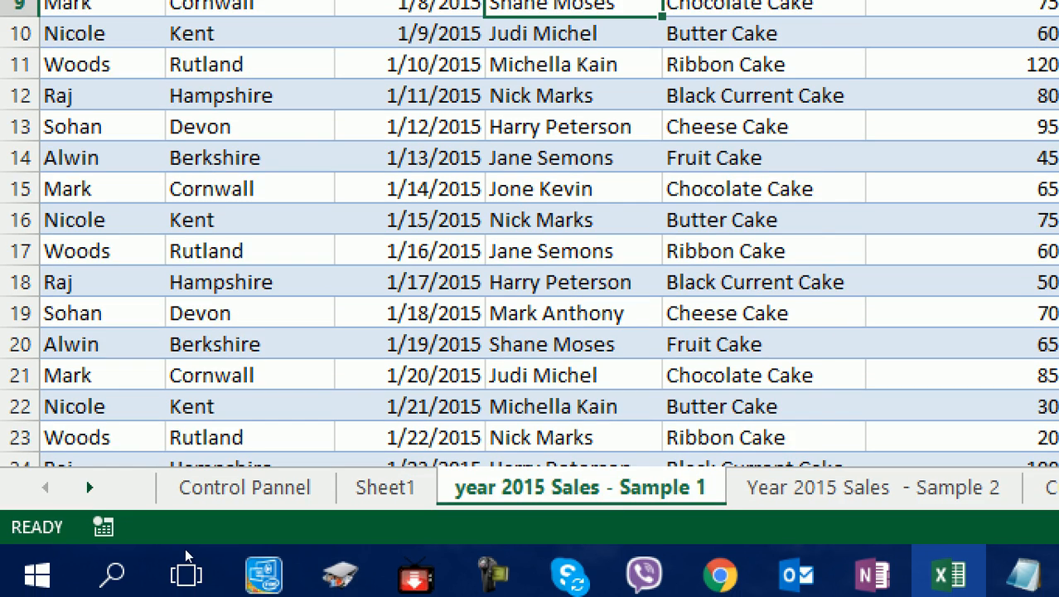
# Add Sales Date to the Rows area of the PivotTable on Sheet1 and check the date rows against the location columns
pyautogui.click(385, 495)
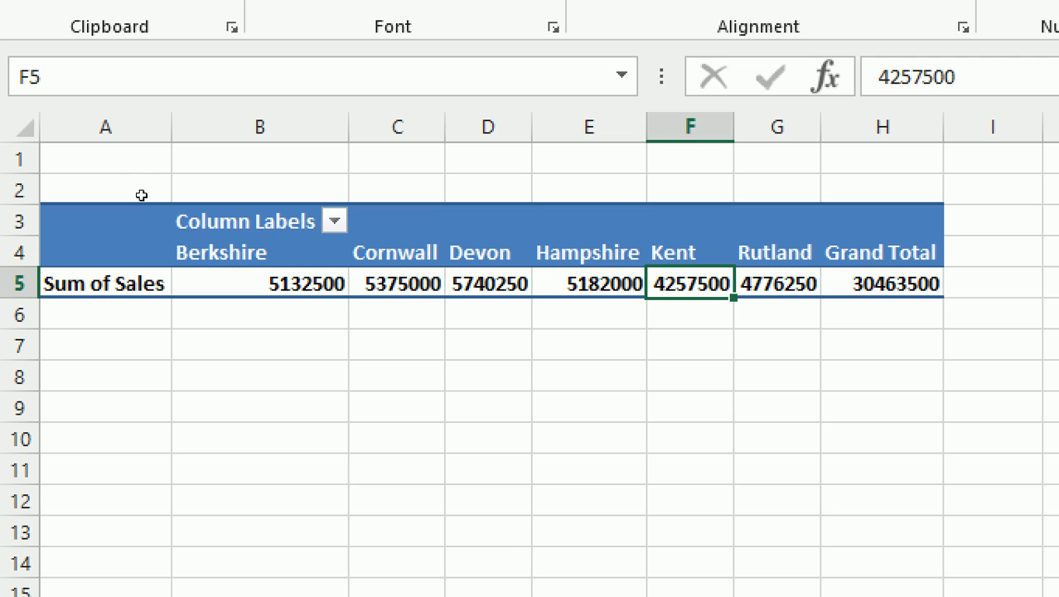
pyautogui.click(170, 246)
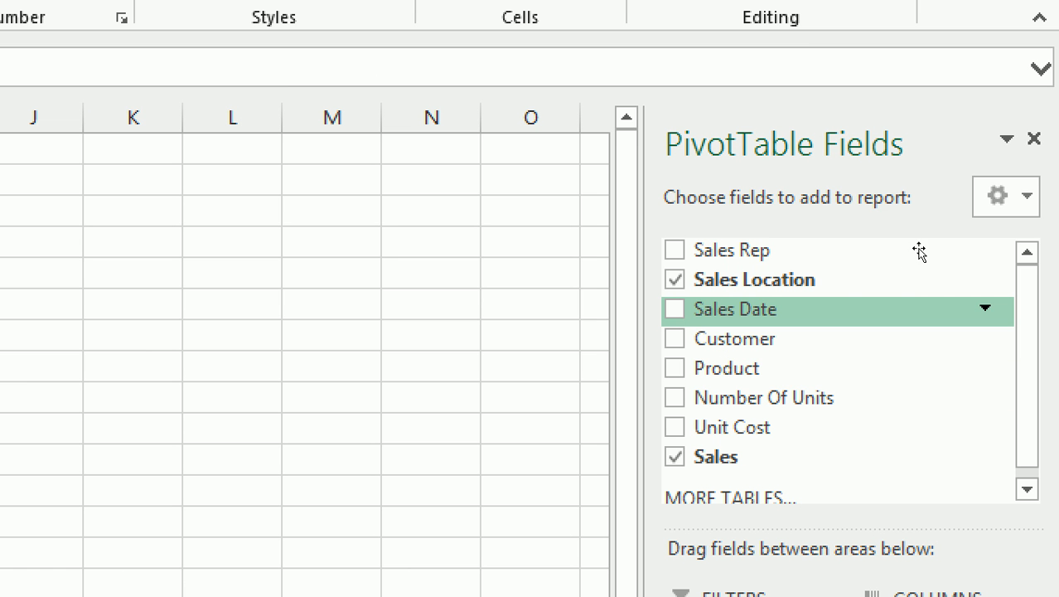
pyautogui.moveTo(918, 248); pyautogui.dragTo(873, 464)
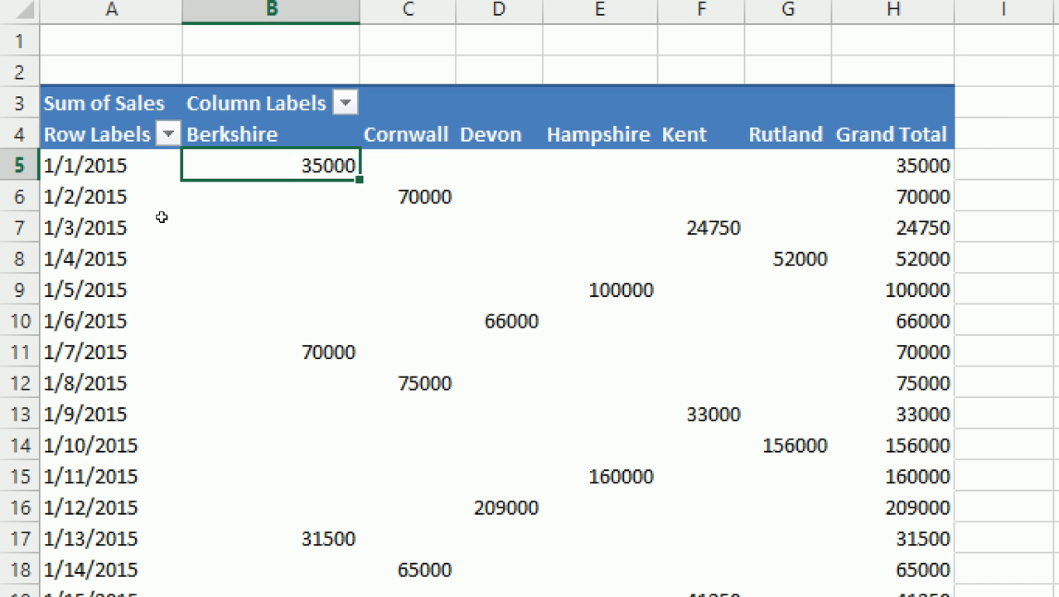
pyautogui.click(300, 134)
pyautogui.moveTo(101, 199); pyautogui.dragTo(139, 318)
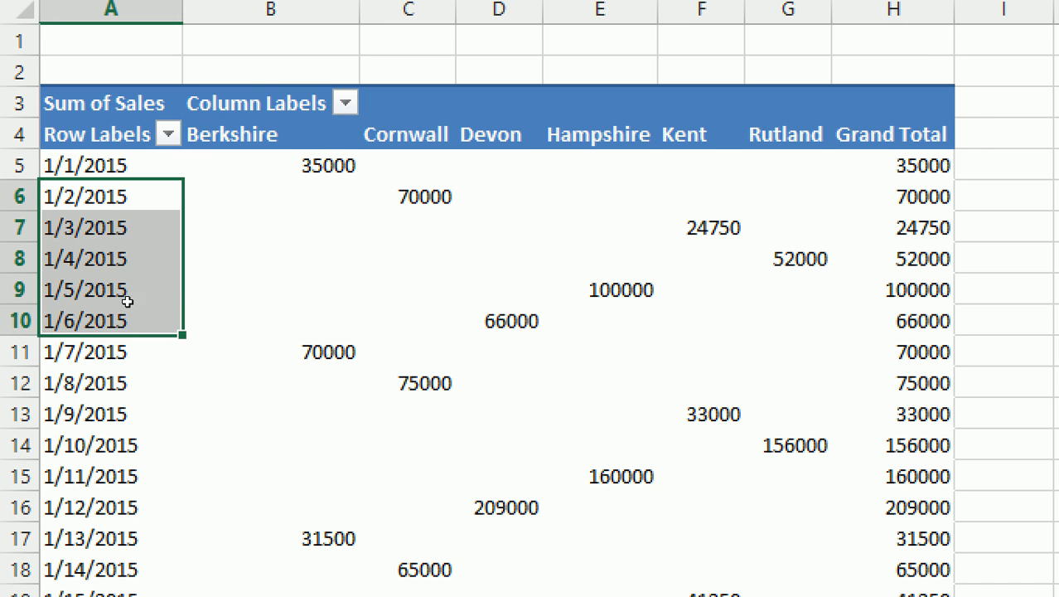
# Examine the daily sales values in the PivotTable row by row across the location columns
pyautogui.moveTo(406, 199); pyautogui.dragTo(713, 415)
pyautogui.click(600, 556)
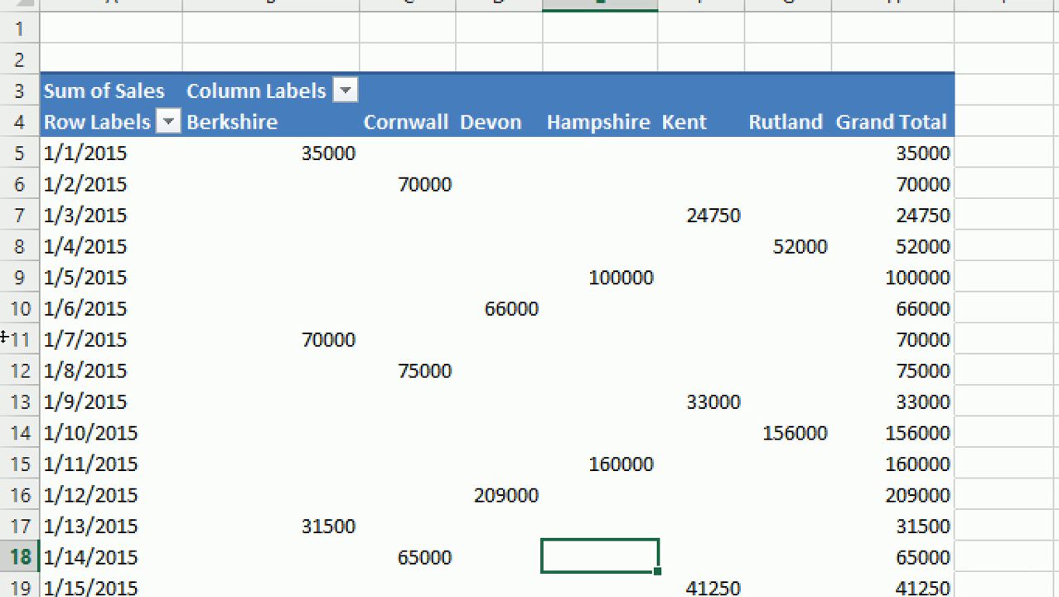
pyautogui.click(40, 328)
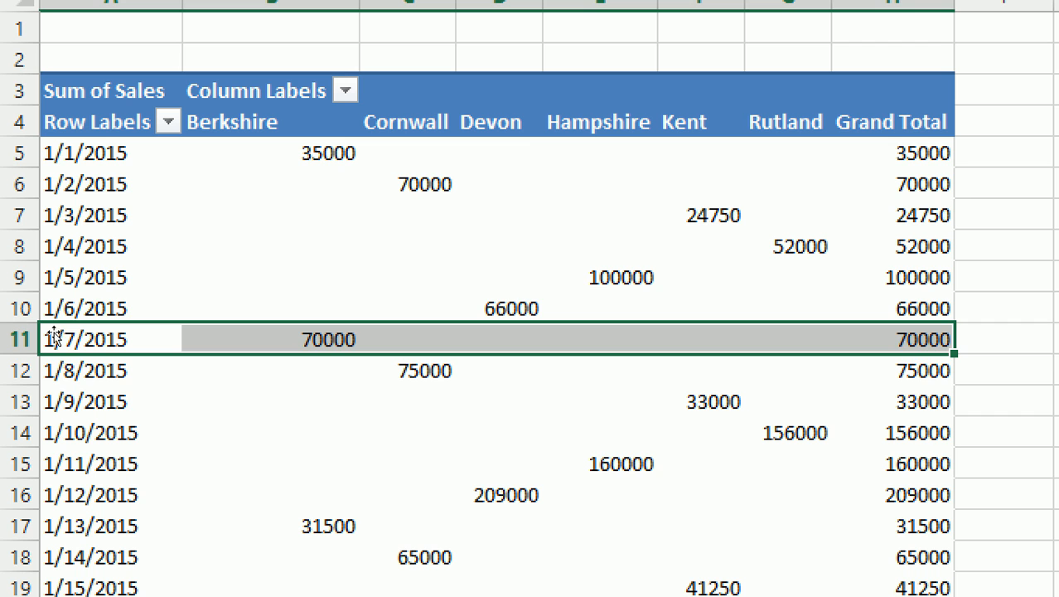
pyautogui.click(219, 279)
pyautogui.press('Down')
pyautogui.press('Down')
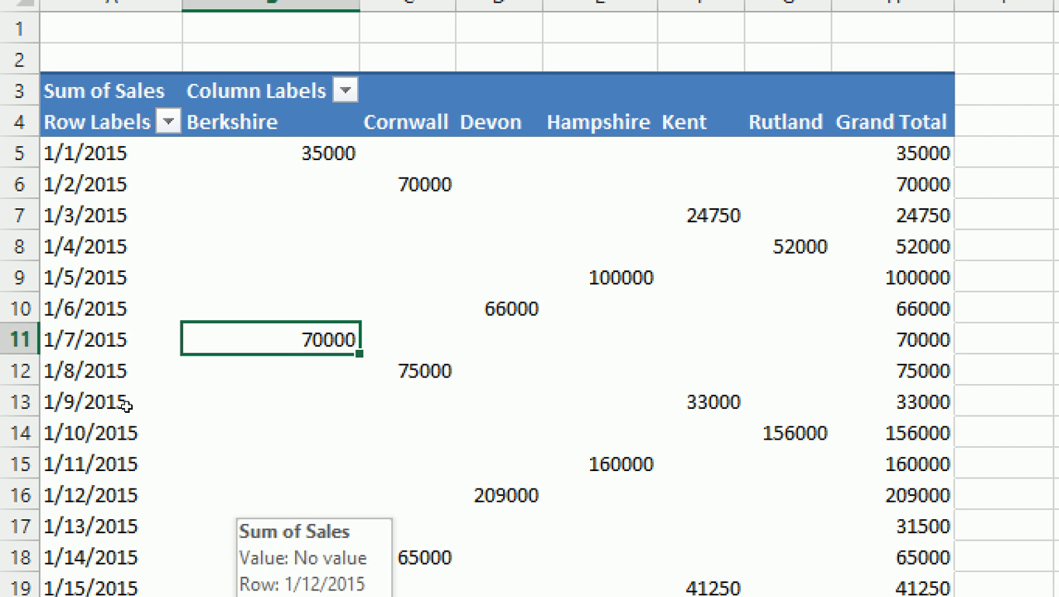
# Group the PivotTable's Sales Date rows by Months and Quarters
pyautogui.rightClick(55, 290)
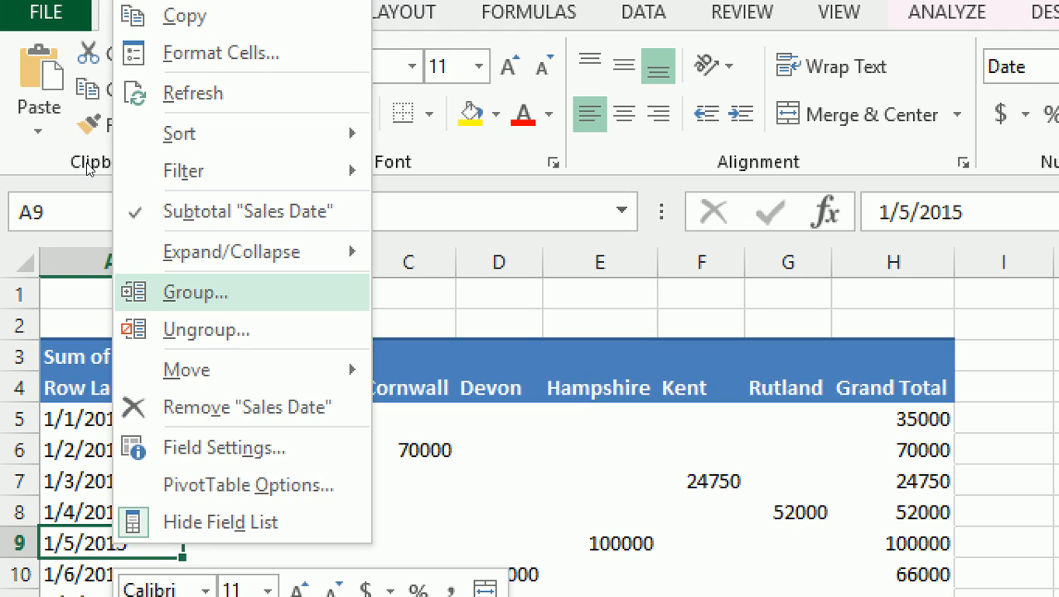
pyautogui.press('Return')
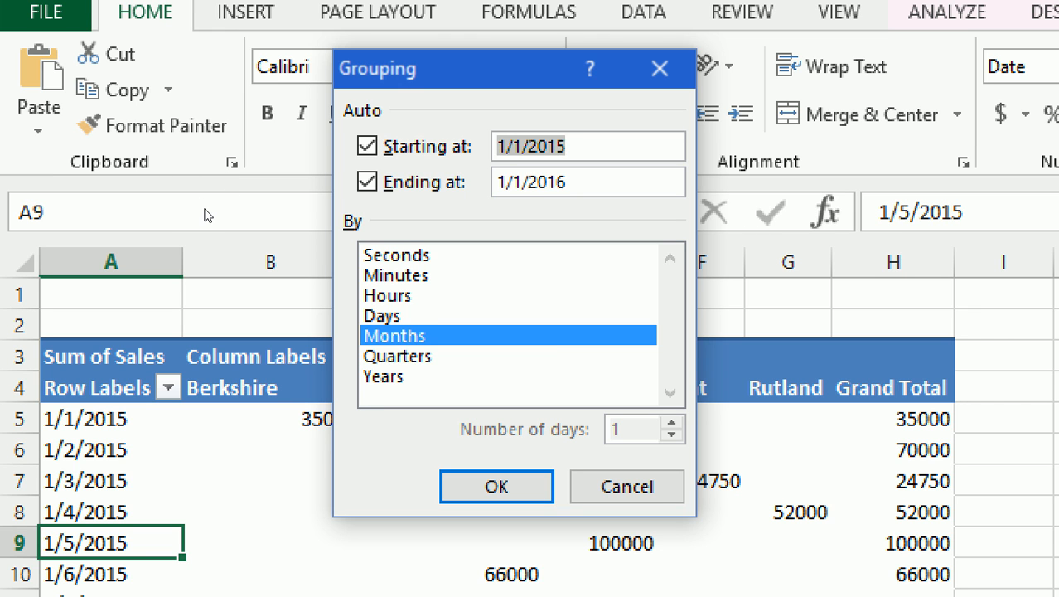
pyautogui.click(398, 357)
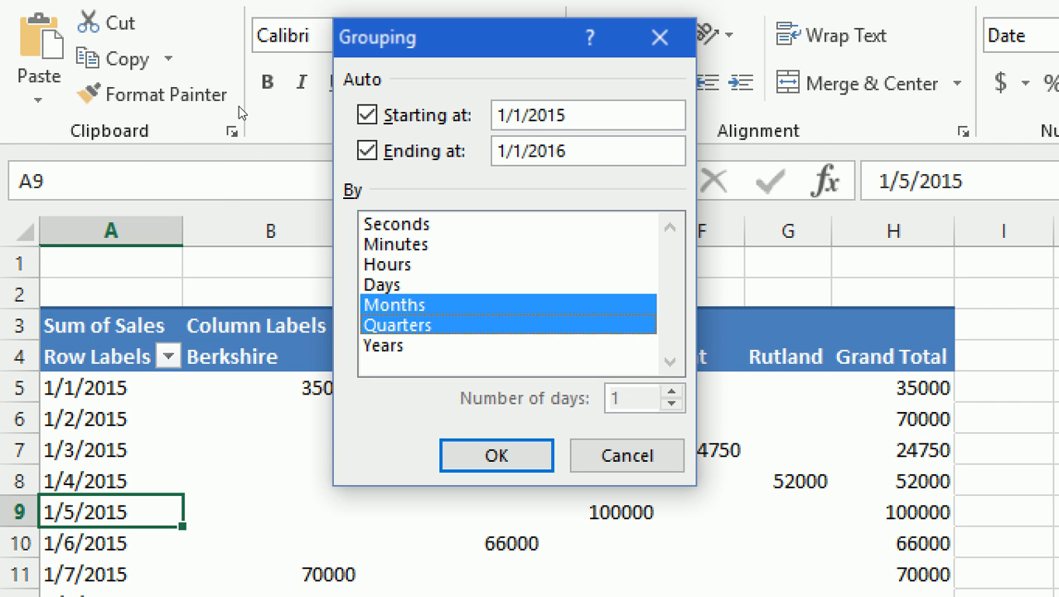
pyautogui.press('Return')
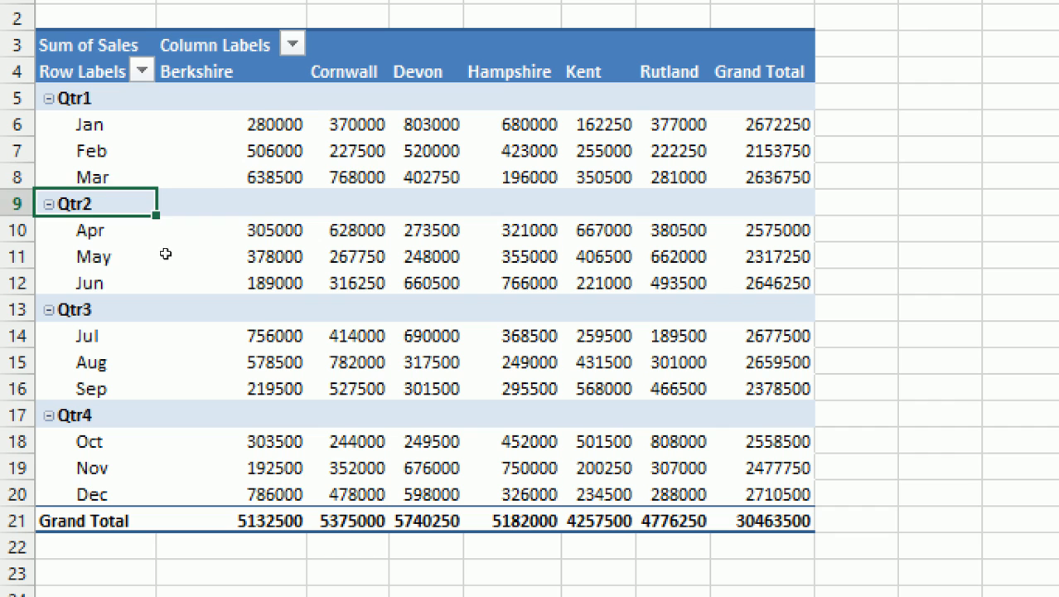
# Turn on subtotals for the Quarters field and check the quarter rows across the locations
pyautogui.click(348, 155)
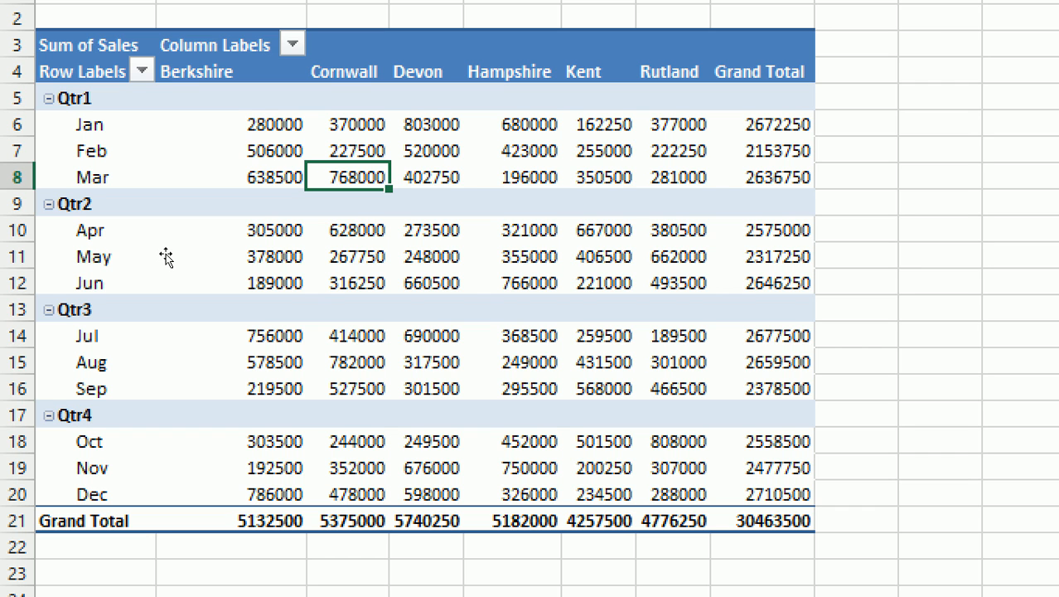
pyautogui.press('Right')
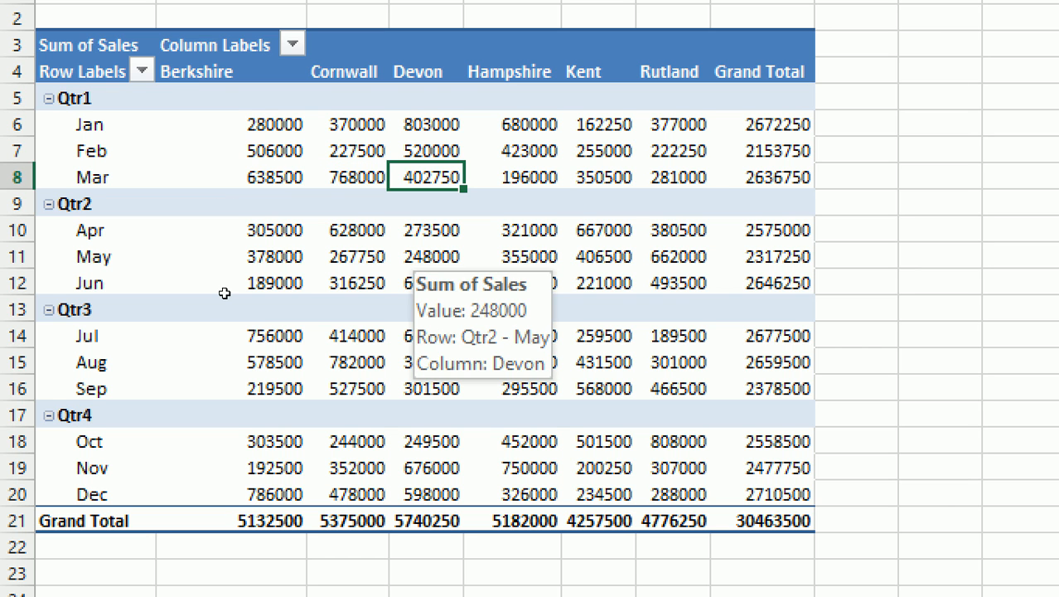
pyautogui.keyDown('ctrl'); pyautogui.scroll(-2, 233, 317); pyautogui.keyUp('ctrl')
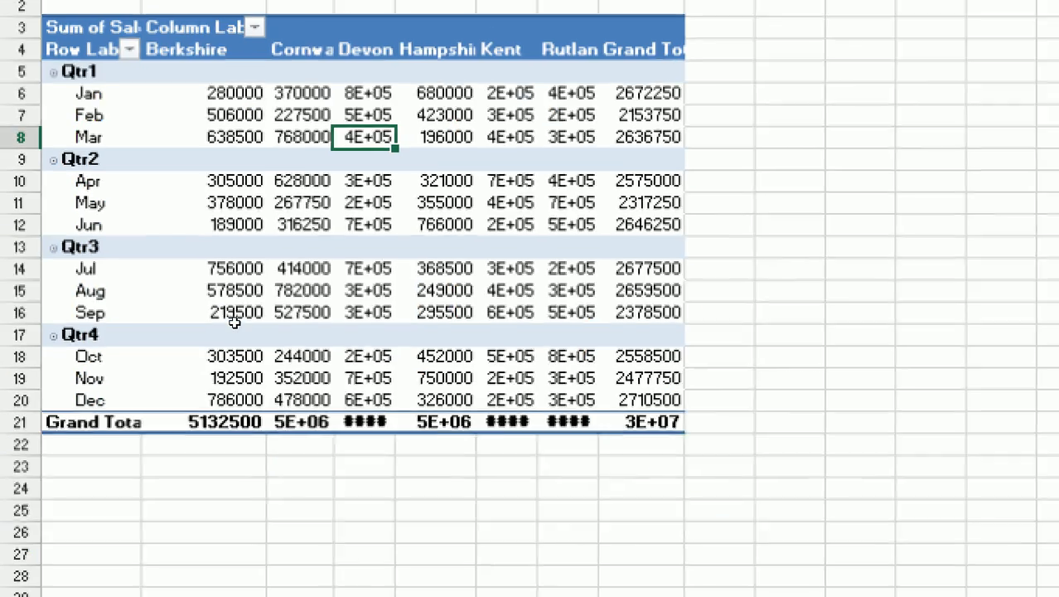
pyautogui.keyDown('ctrl'); pyautogui.scroll(2, 172, 329); pyautogui.keyUp('ctrl')
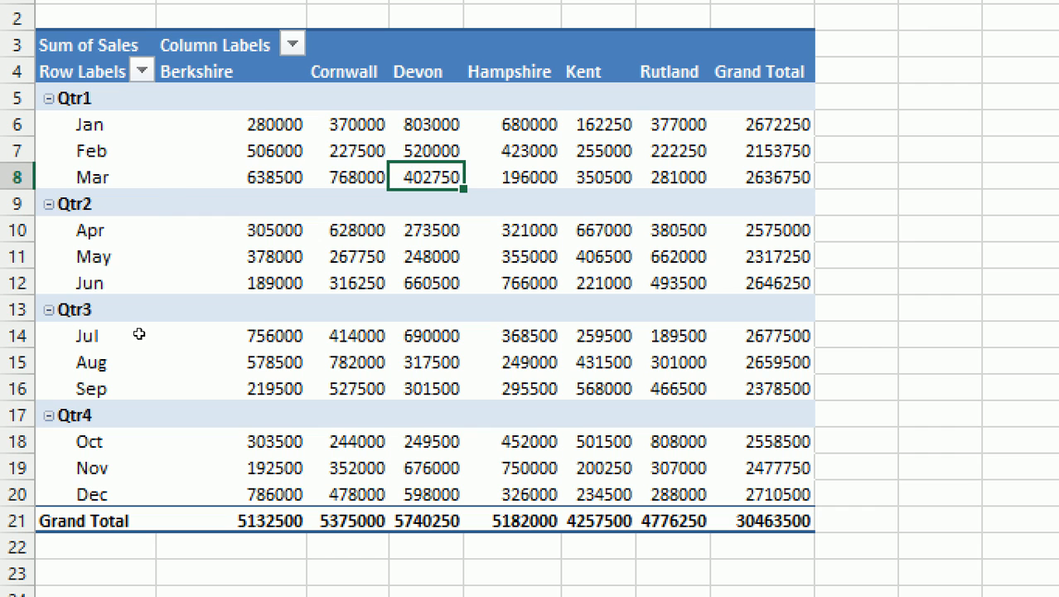
pyautogui.click(81, 204)
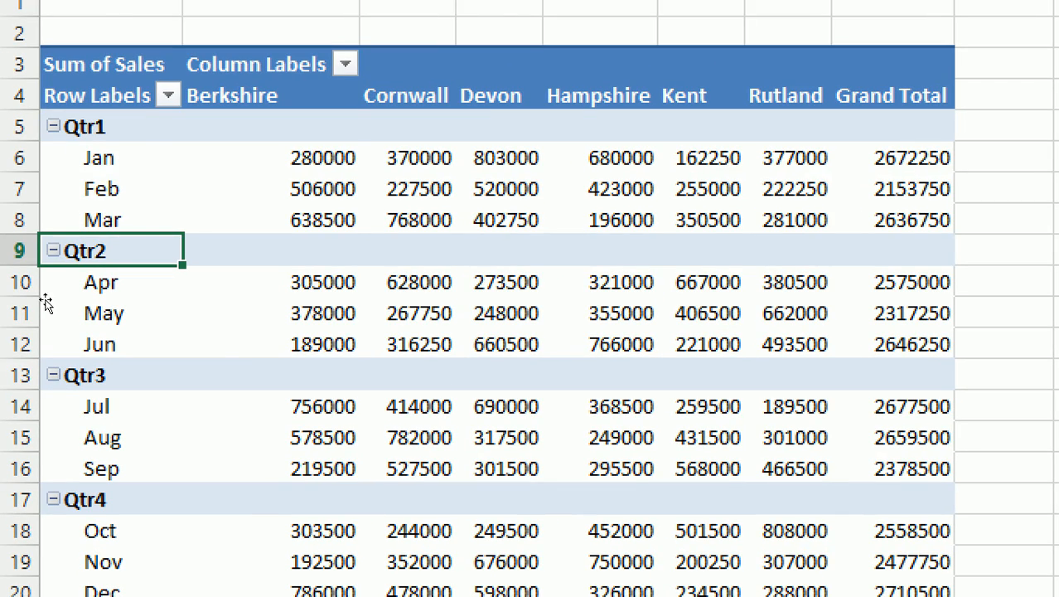
pyautogui.hotkey('shift', 'F10')
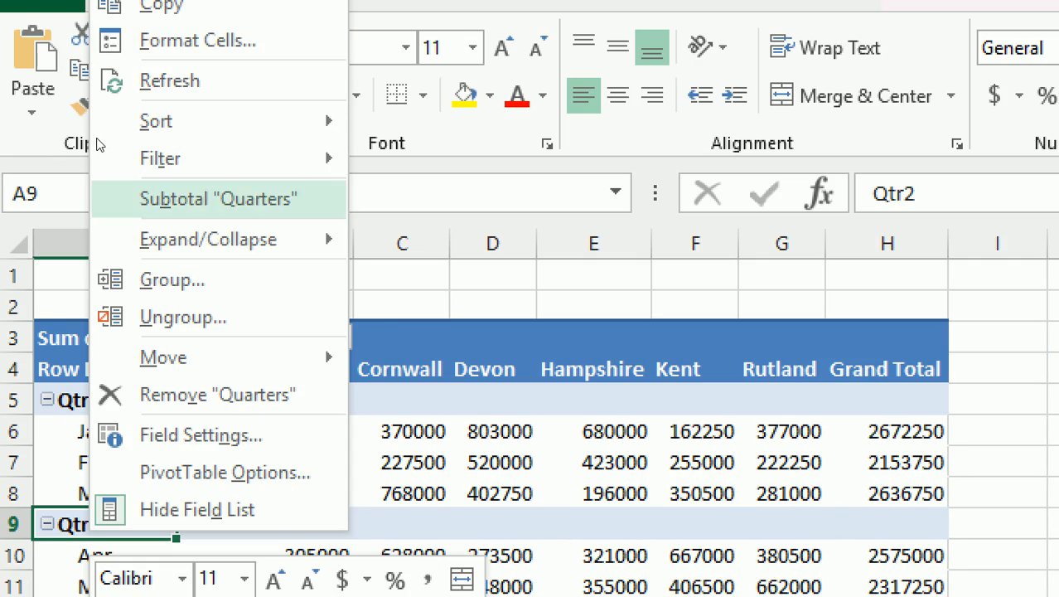
pyautogui.click(211, 199)
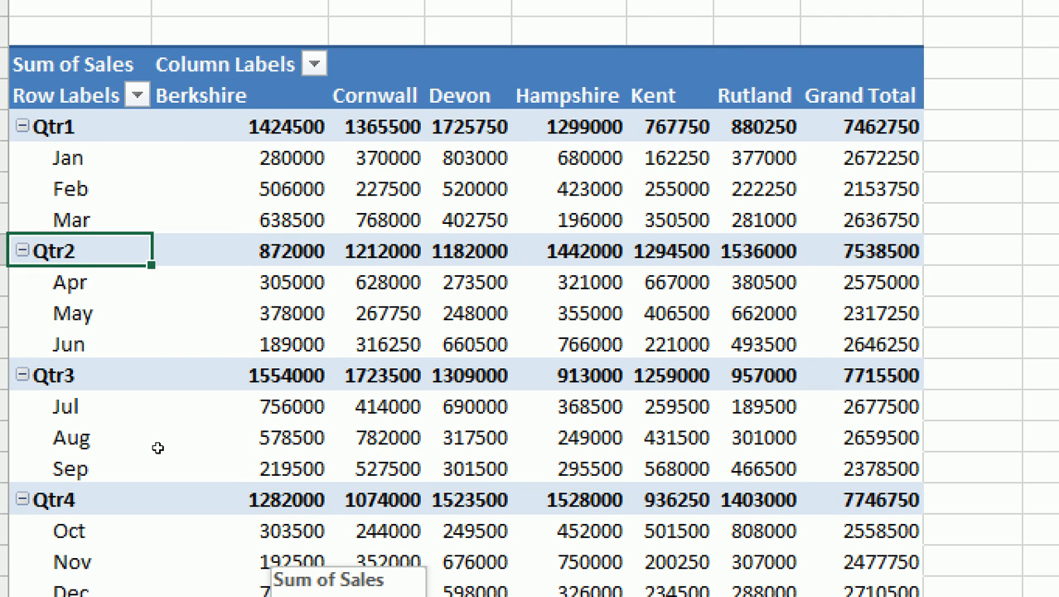
pyautogui.moveTo(259, 126); pyautogui.dragTo(421, 534)
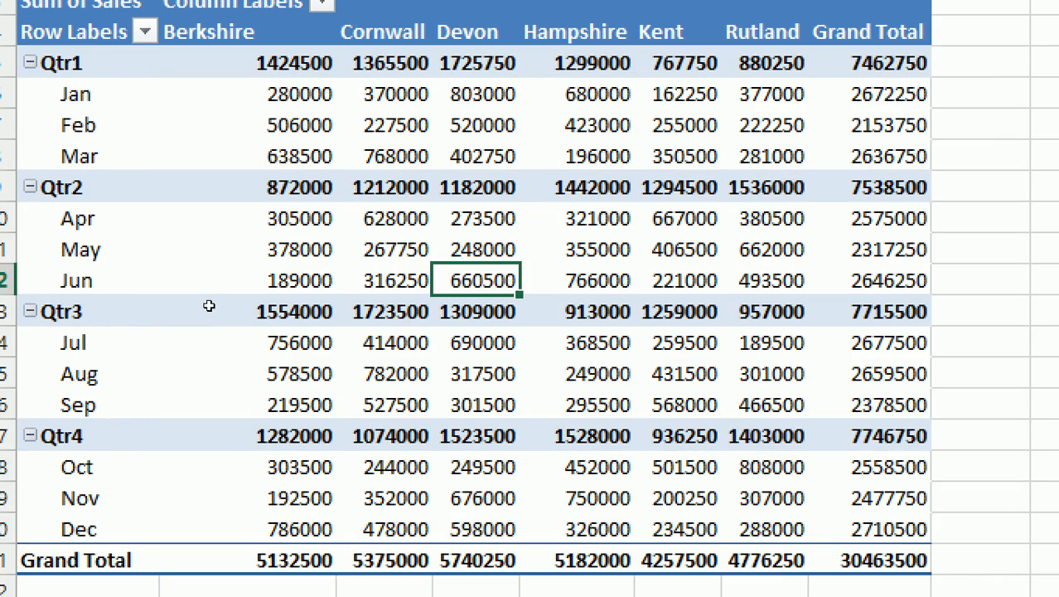
# Try to format only the Berkshire February sales cell as Currency with the $ symbol and 2 decimal places
pyautogui.moveTo(262, 392)
pyautogui.rightClick(310, 128)
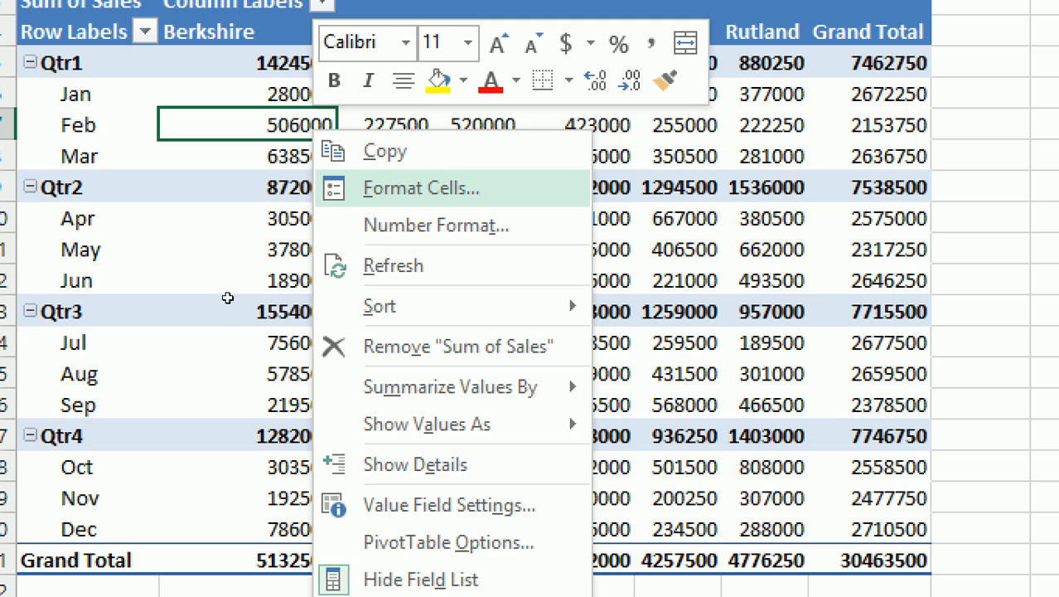
pyautogui.press('Return')
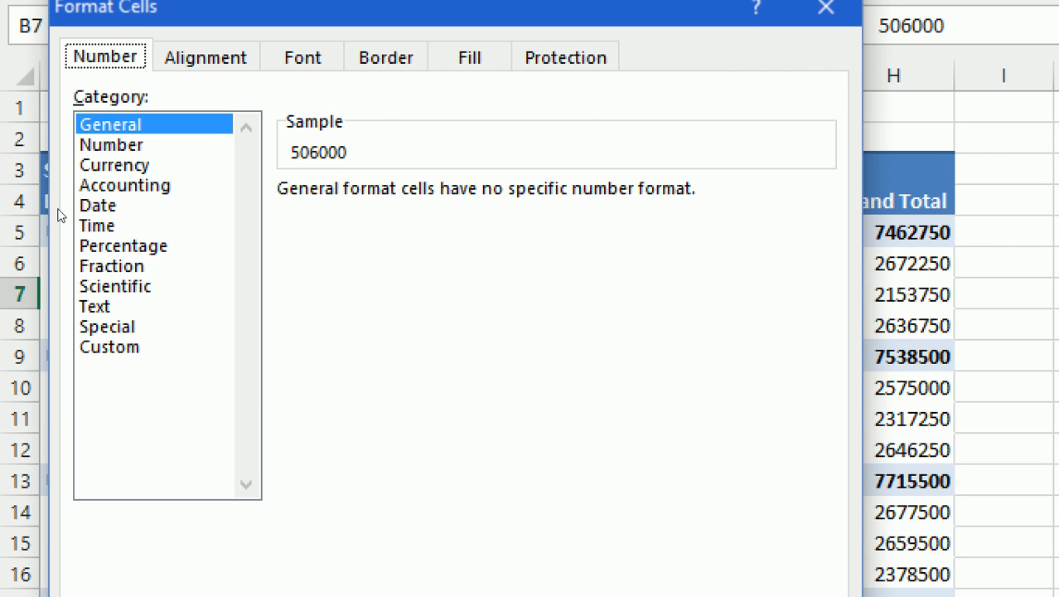
pyautogui.click(93, 186)
pyautogui.click(93, 166)
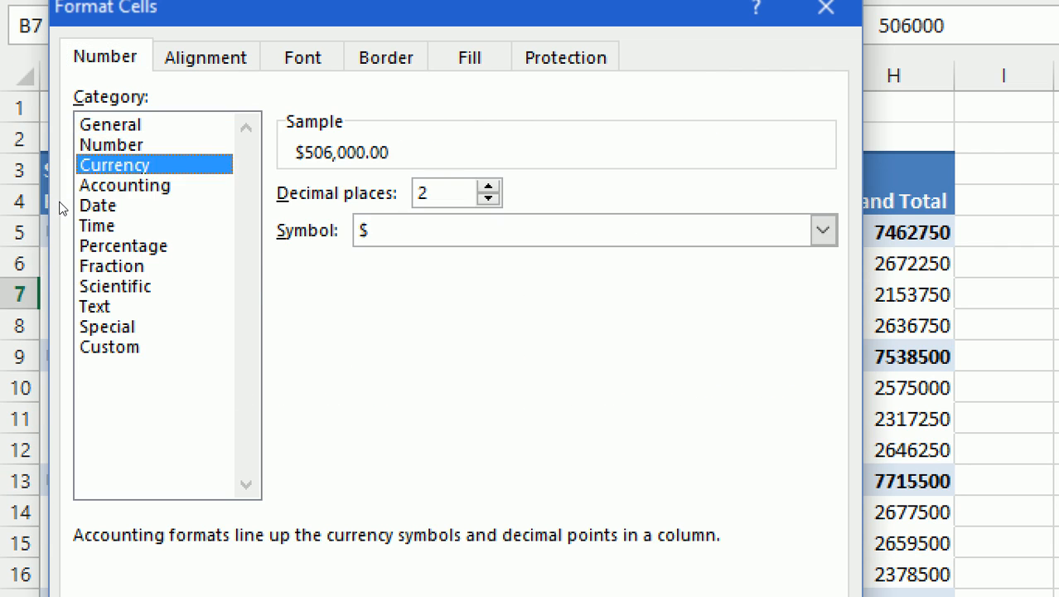
pyautogui.press('Return')
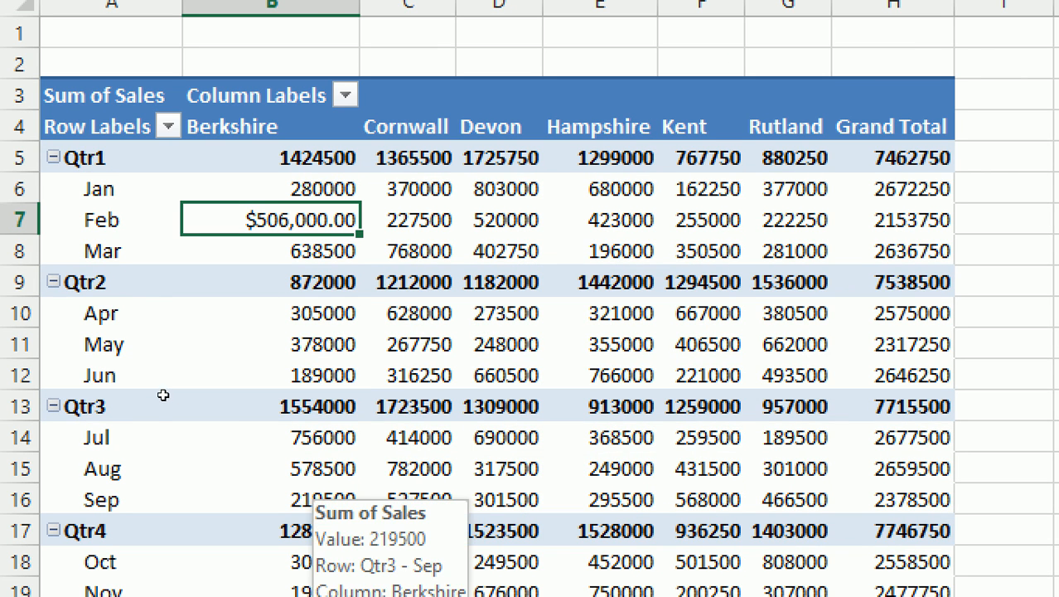
pyautogui.hotkey('ctrl', 'z')
# Set the number format of the whole Sum of Sales field to Currency with the $ symbol and 2 decimal places
pyautogui.rightClick(294, 222)
pyautogui.press('Up')
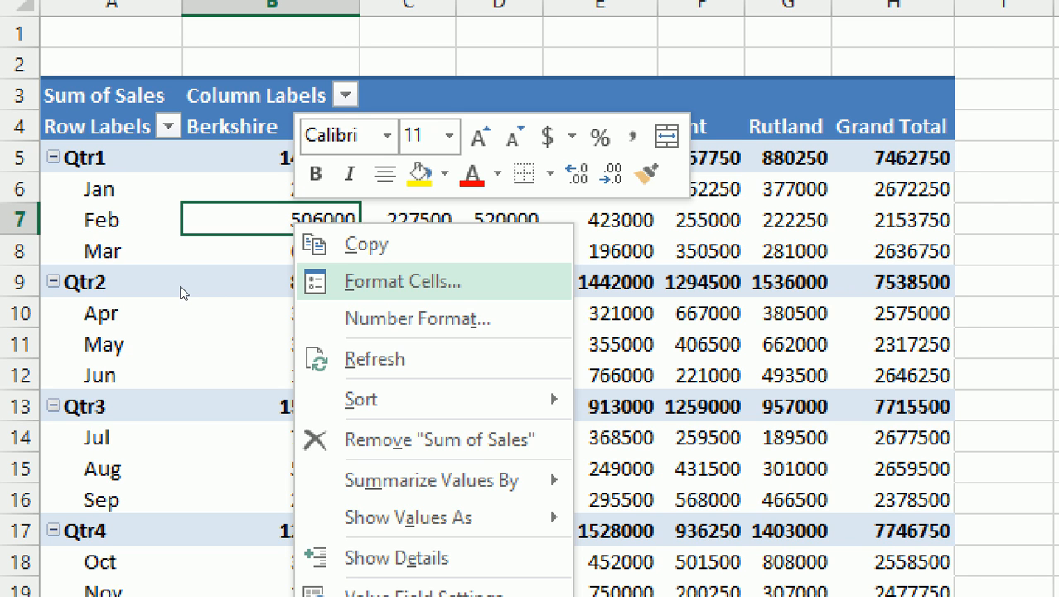
pyautogui.press('Down')
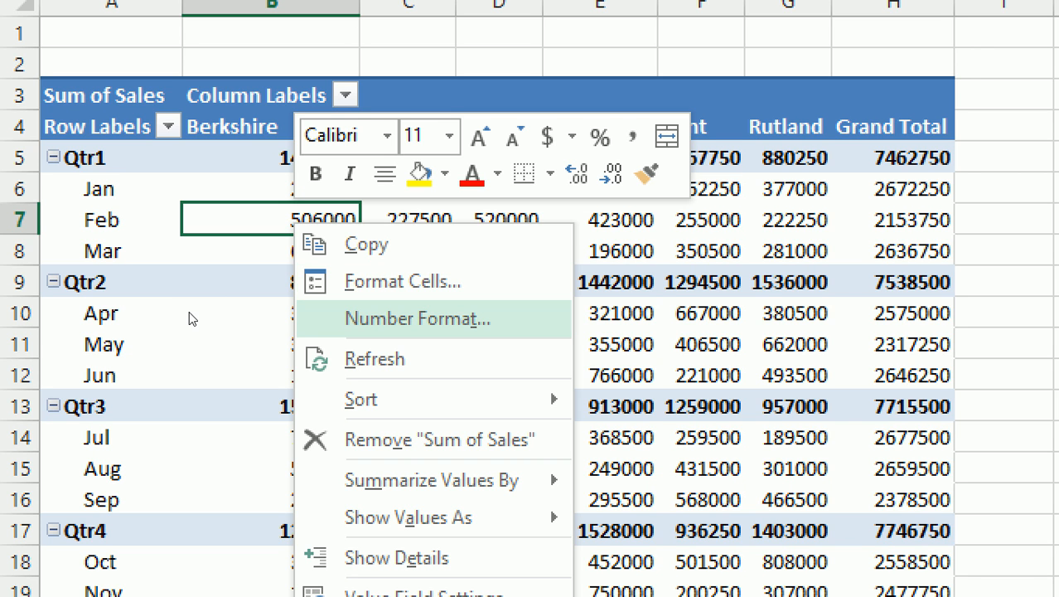
pyautogui.press('Return')
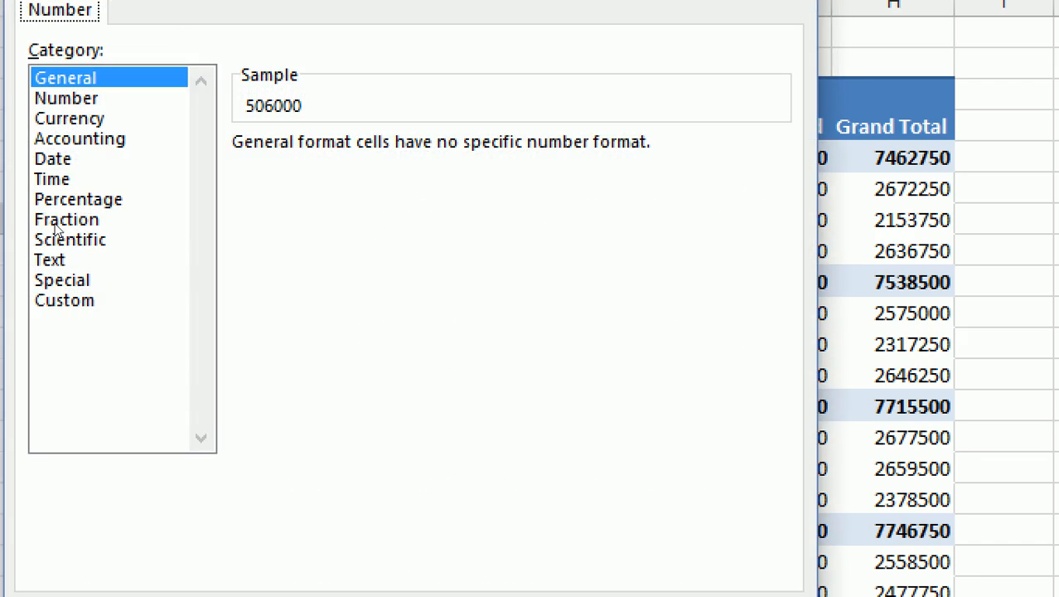
pyautogui.click(70, 119)
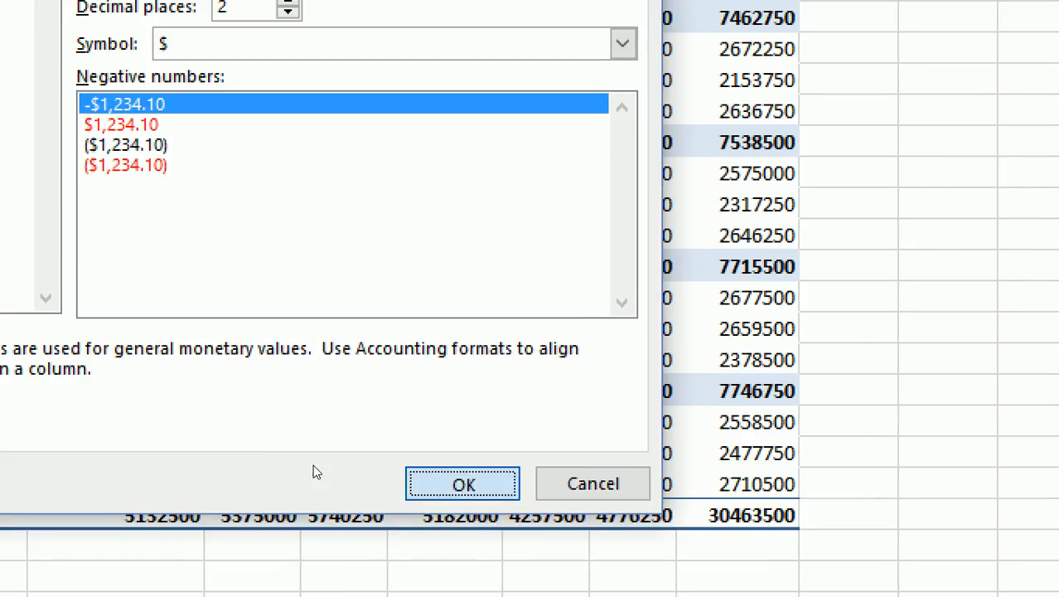
pyautogui.click(466, 487)
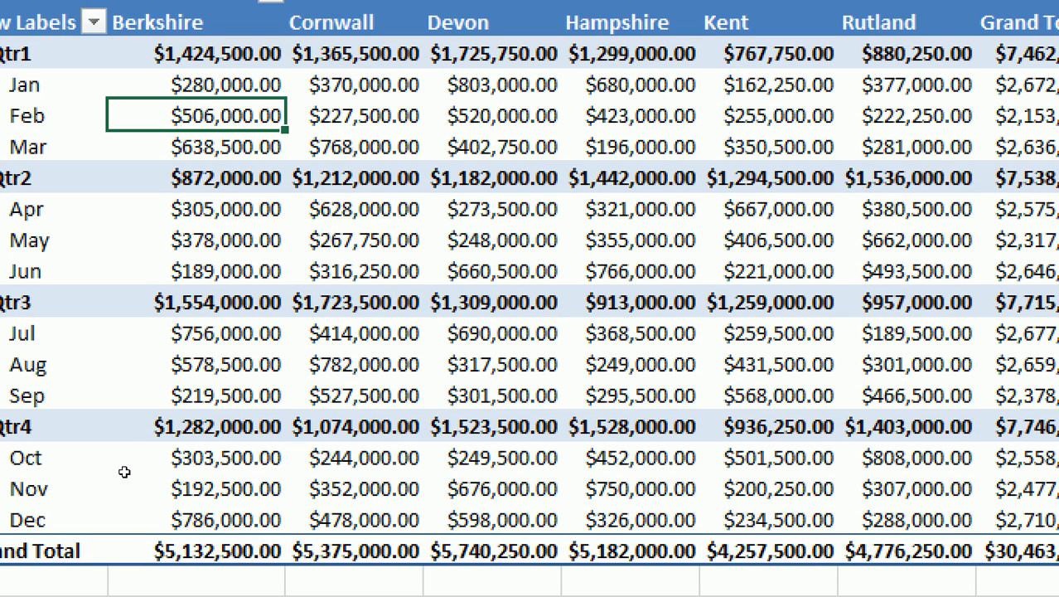
# Examine the monthly and quarterly sales of each location in the PivotTable down to the Grand Total row
pyautogui.moveTo(153, 420)
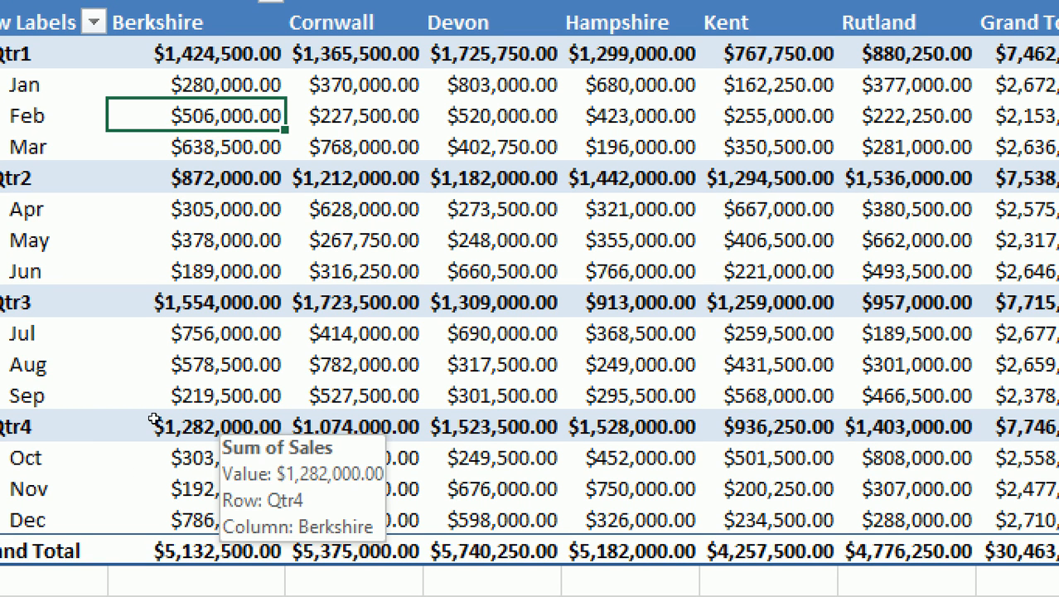
pyautogui.click(630, 302)
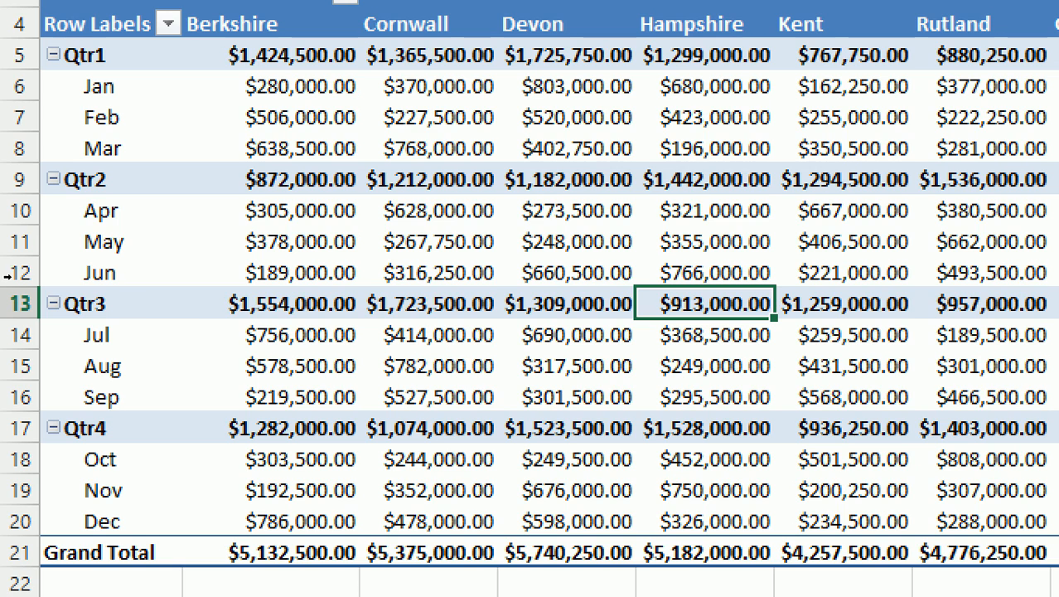
pyautogui.click(335, 208)
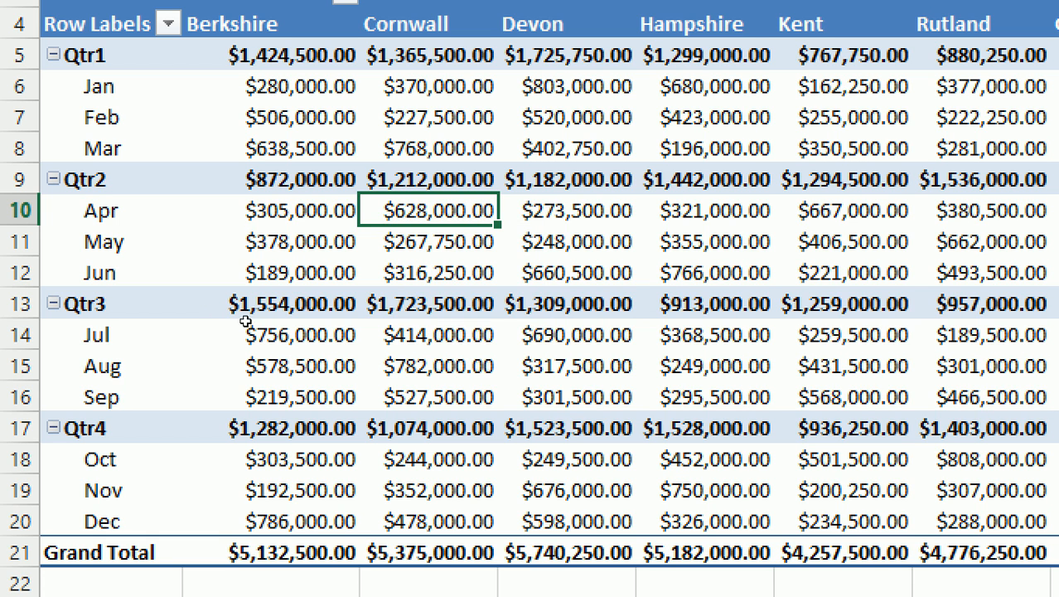
pyautogui.click(566, 241)
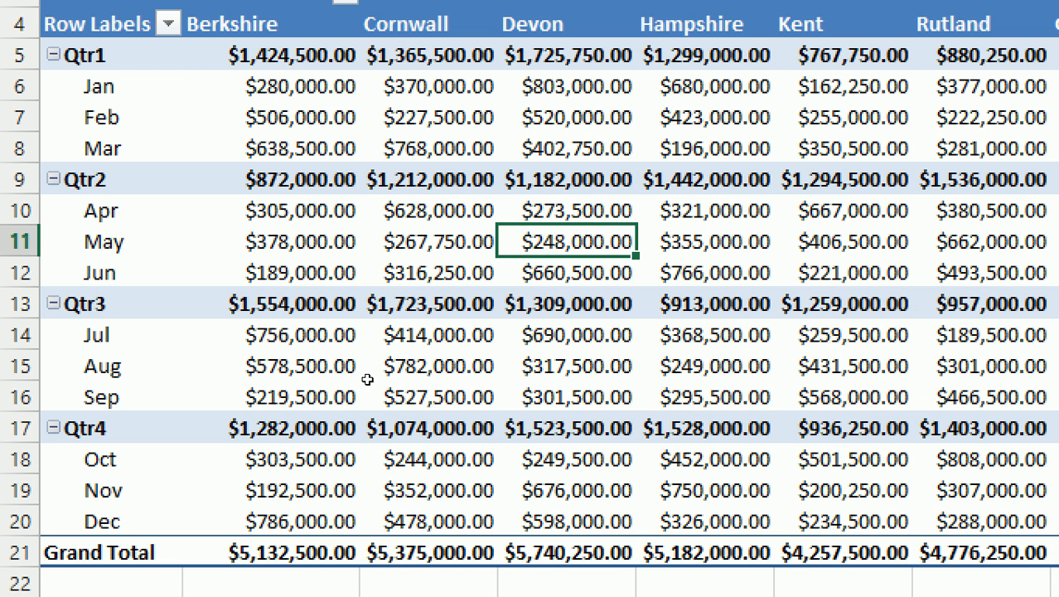
pyautogui.scroll(-1, 350, 498)
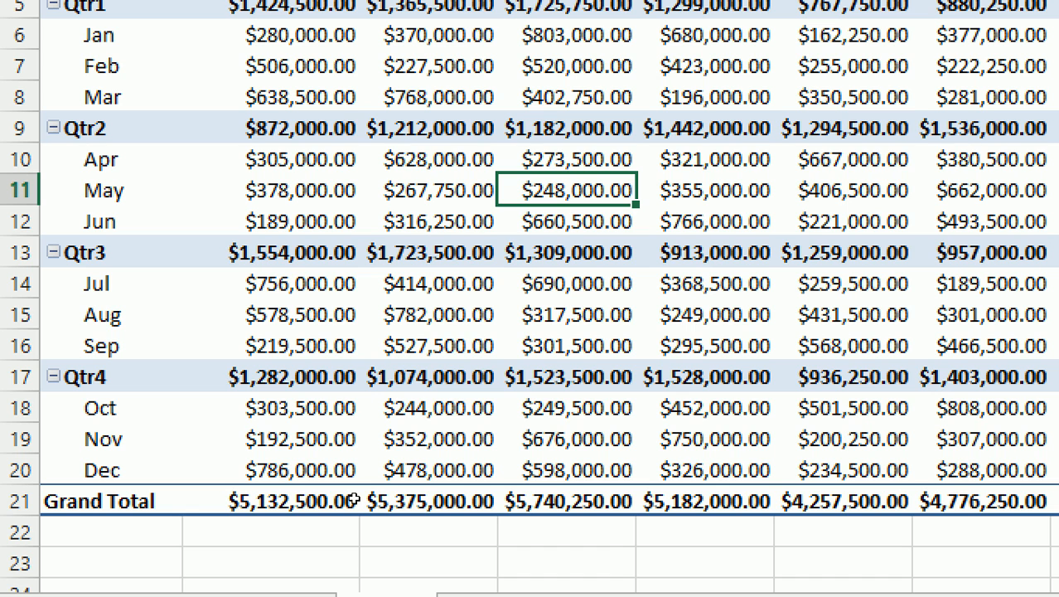
pyautogui.click(843, 66)
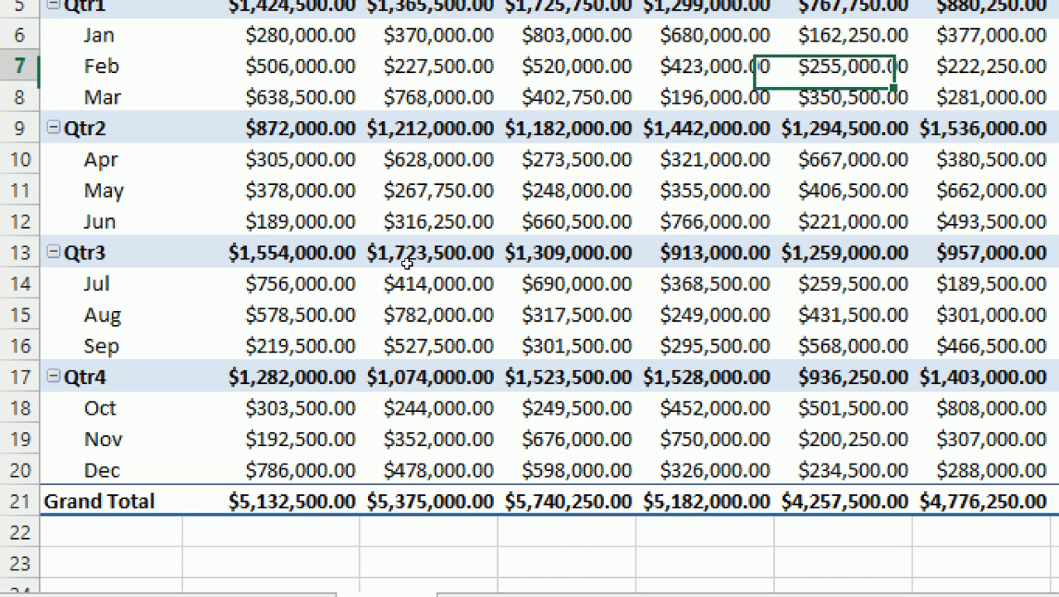
pyautogui.click(705, 128)
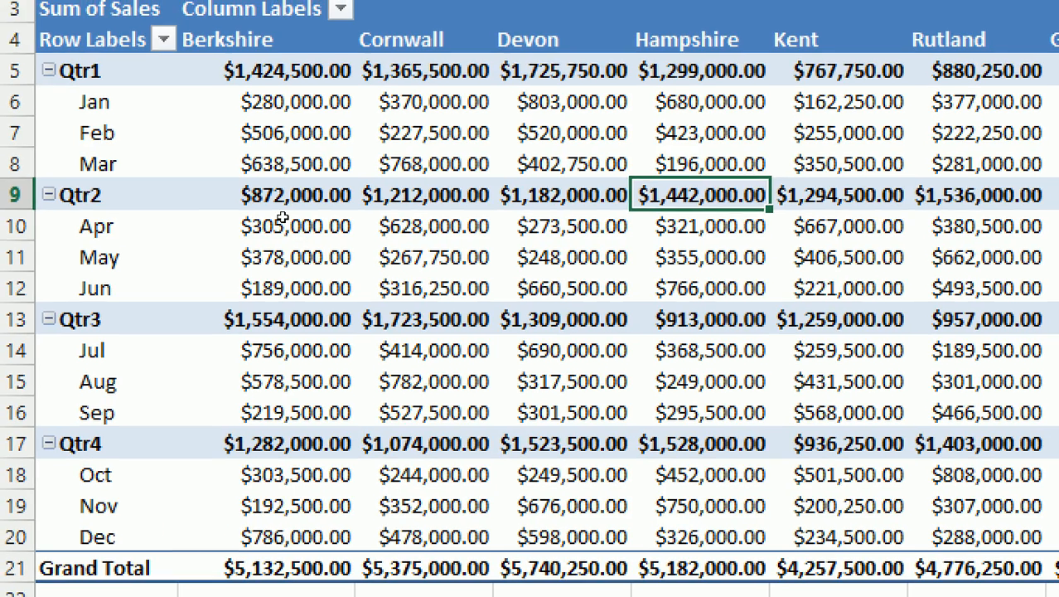
pyautogui.click(565, 35)
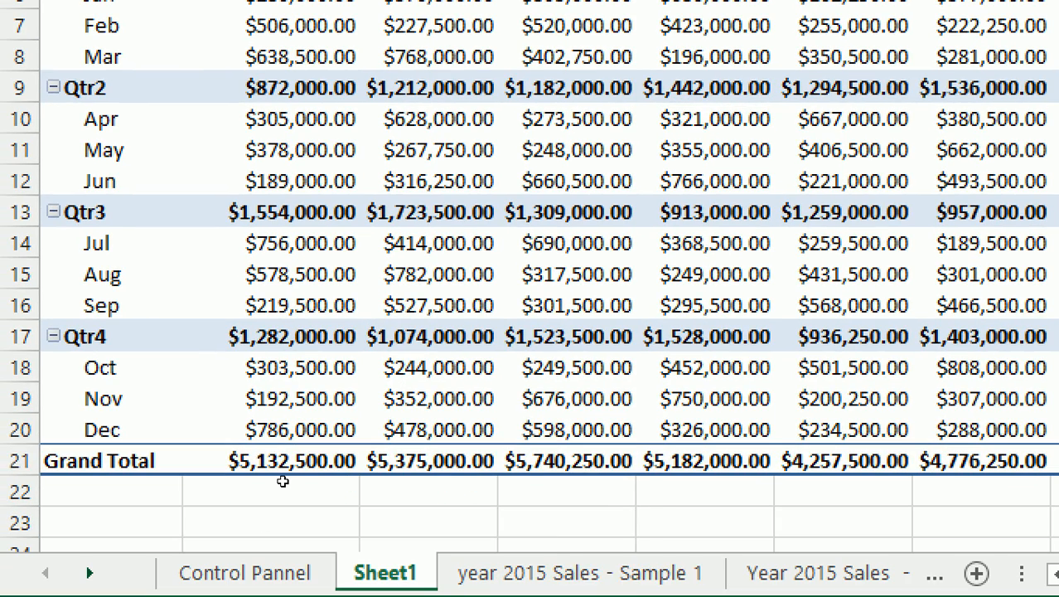
pyautogui.click(553, 569)
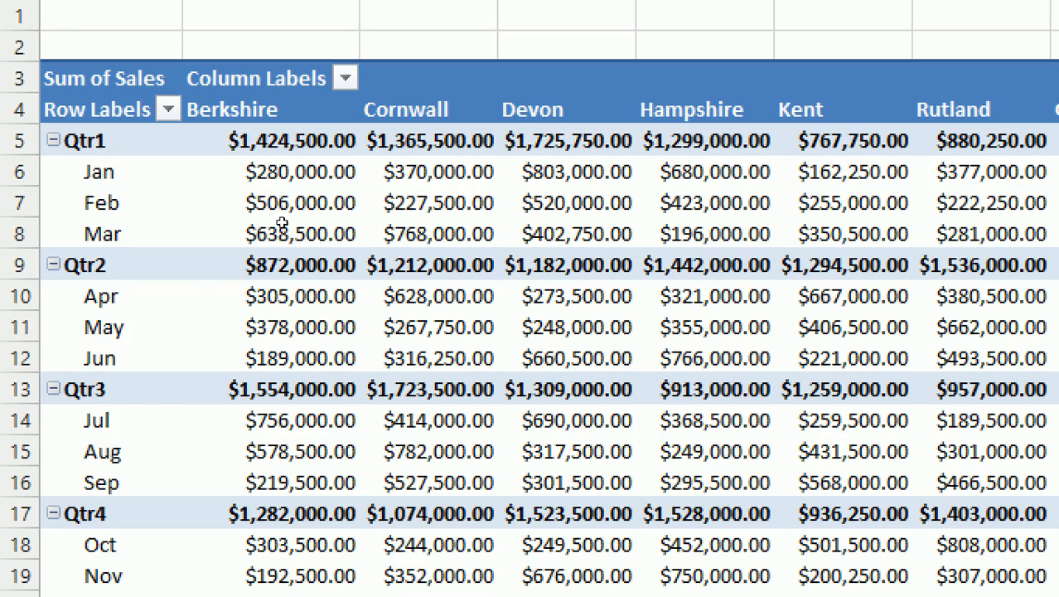
pyautogui.hotkey('ctrl', 'Up')
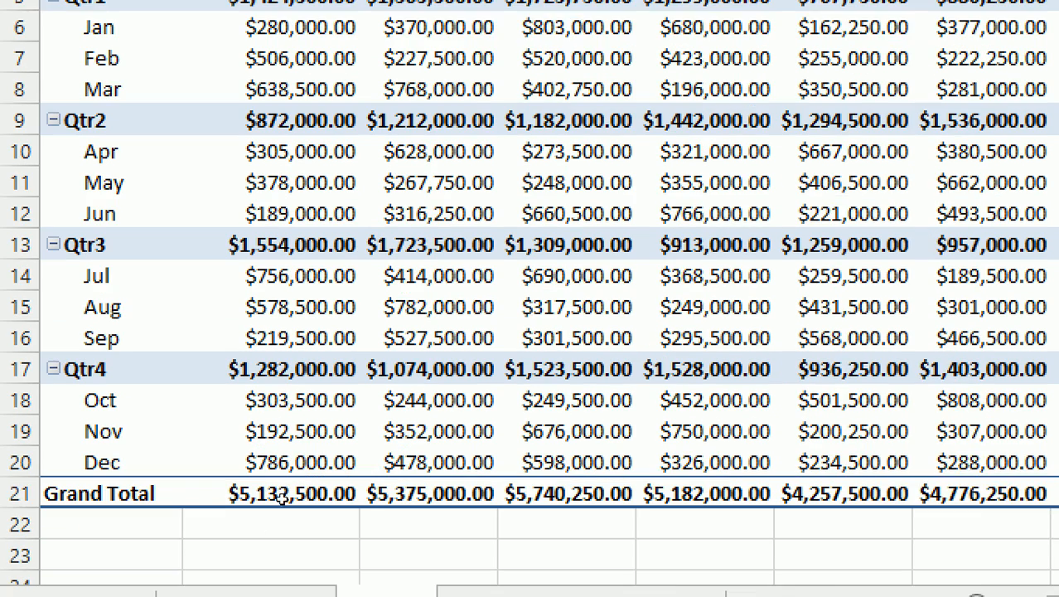
pyautogui.hotkey('ctrl', 'Down')
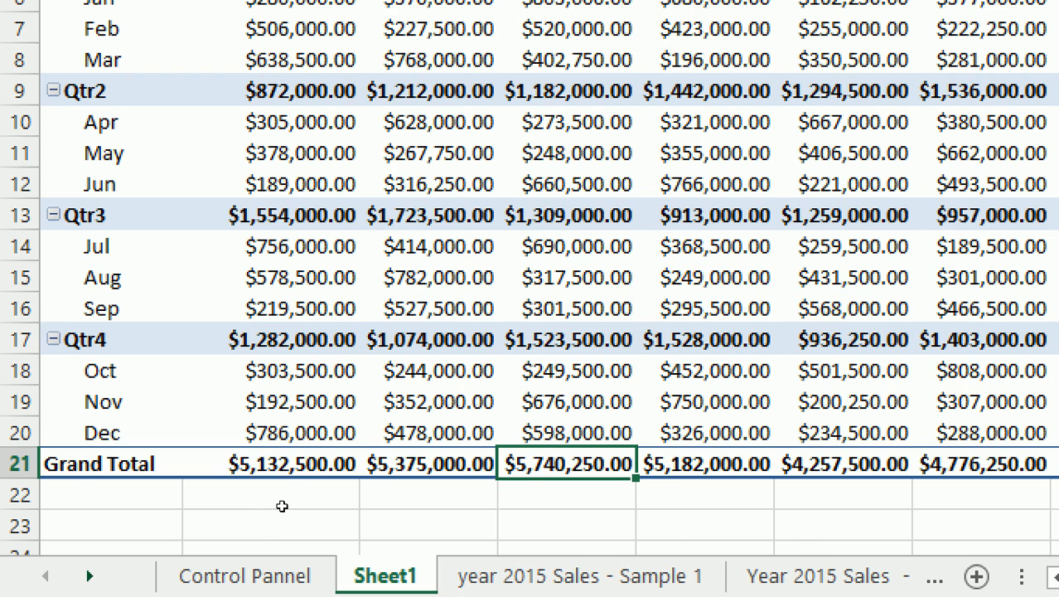
# Drill down into the Devon grand total in the pivot table to list its source records on a new sheet
pyautogui.hotkey('ctrl', 'Up')
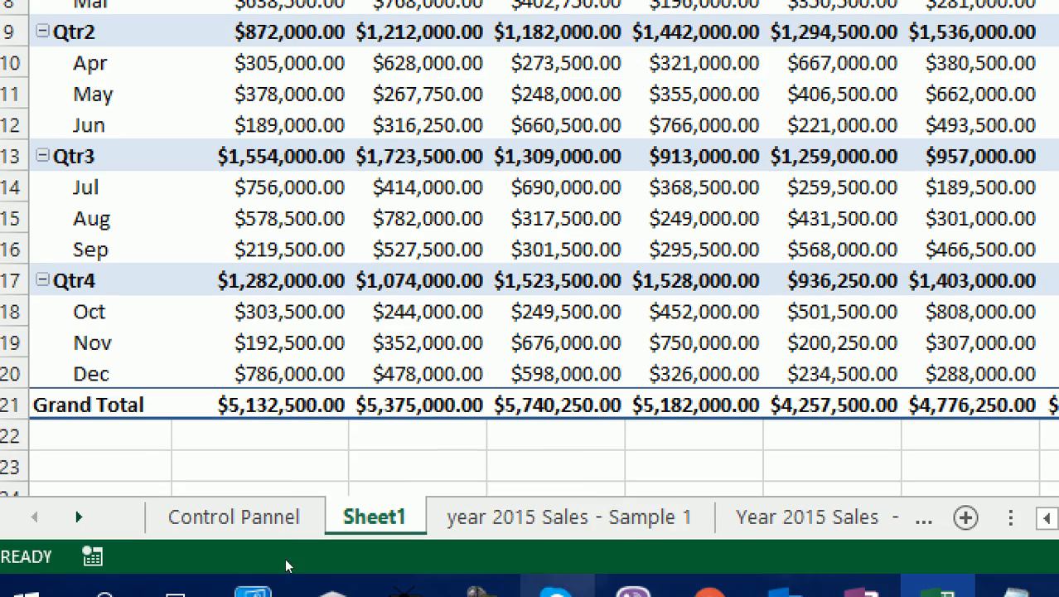
pyautogui.hotkey('ctrl', 'Down')
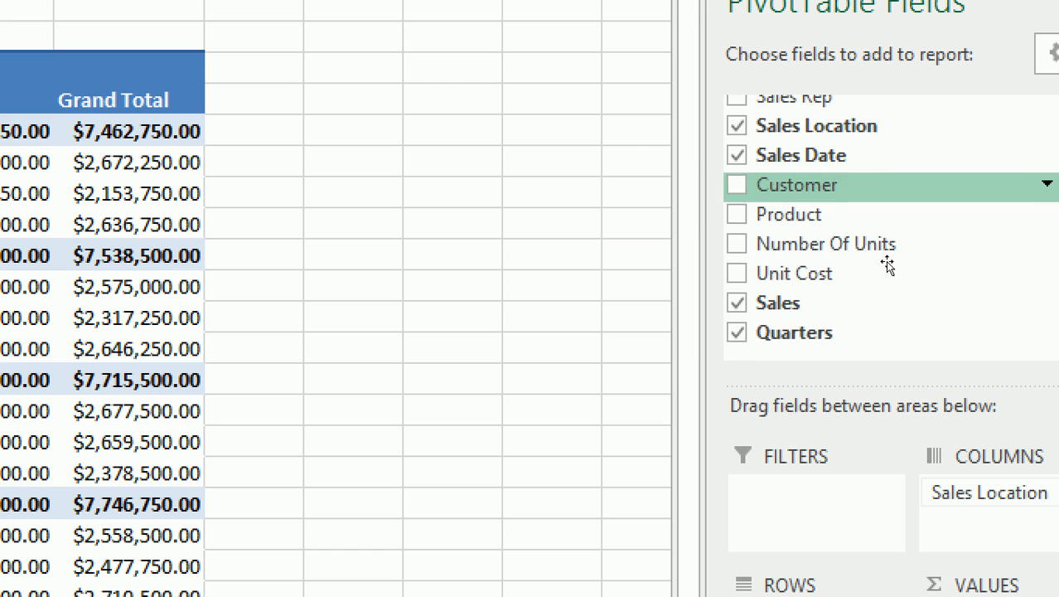
pyautogui.scroll(1, 883, 265)
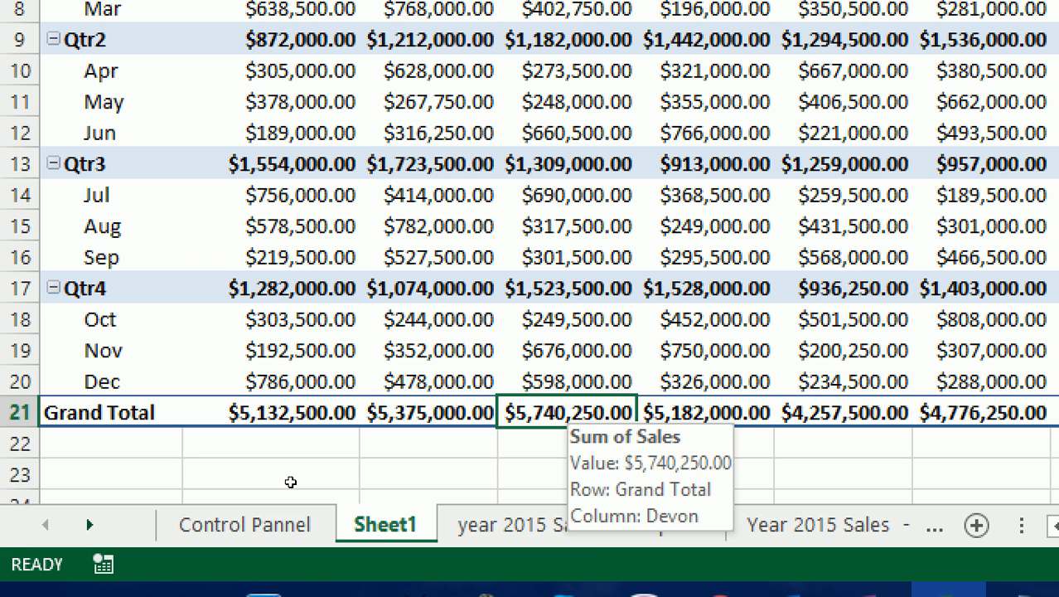
pyautogui.doubleClick(568, 411)
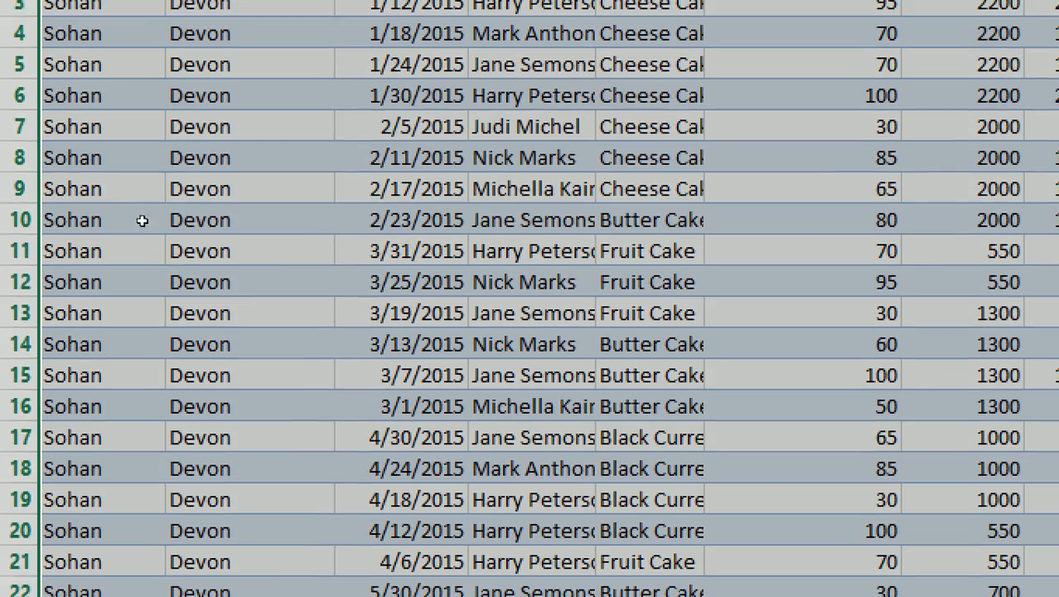
# Review the extracted Devon sales records from the first row down through the sales dates and amounts
pyautogui.moveTo(224, 33); pyautogui.dragTo(199, 250)
pyautogui.hotkey('ctrl', 'Right')
pyautogui.hotkey('ctrl', 'shift', 'Down')
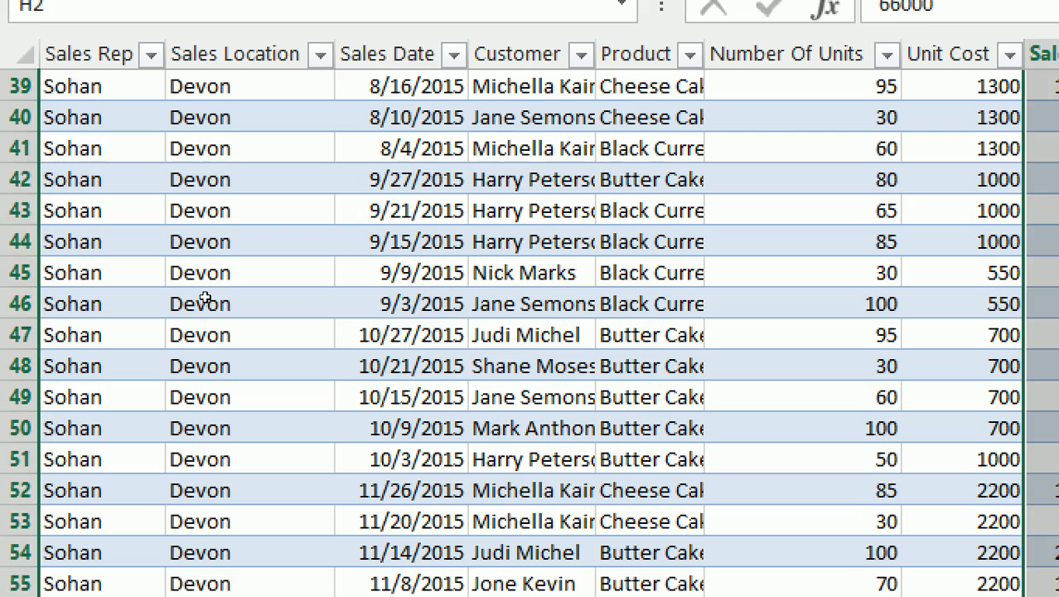
pyautogui.click(402, 338)
pyautogui.scroll(8, 141, 249)
pyautogui.hotkey('ctrl', 'Home')
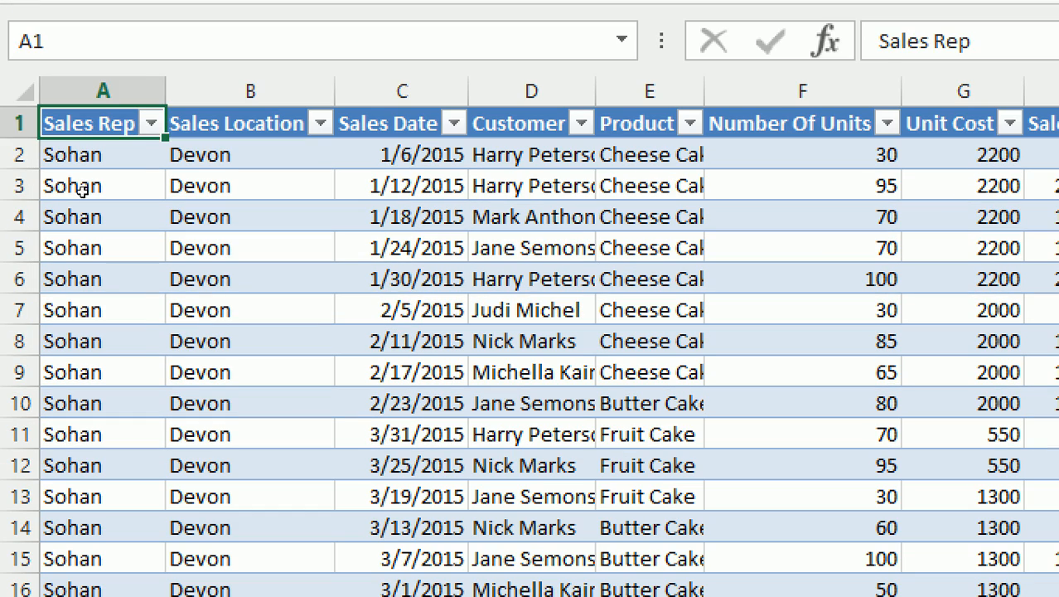
pyautogui.click(187, 338)
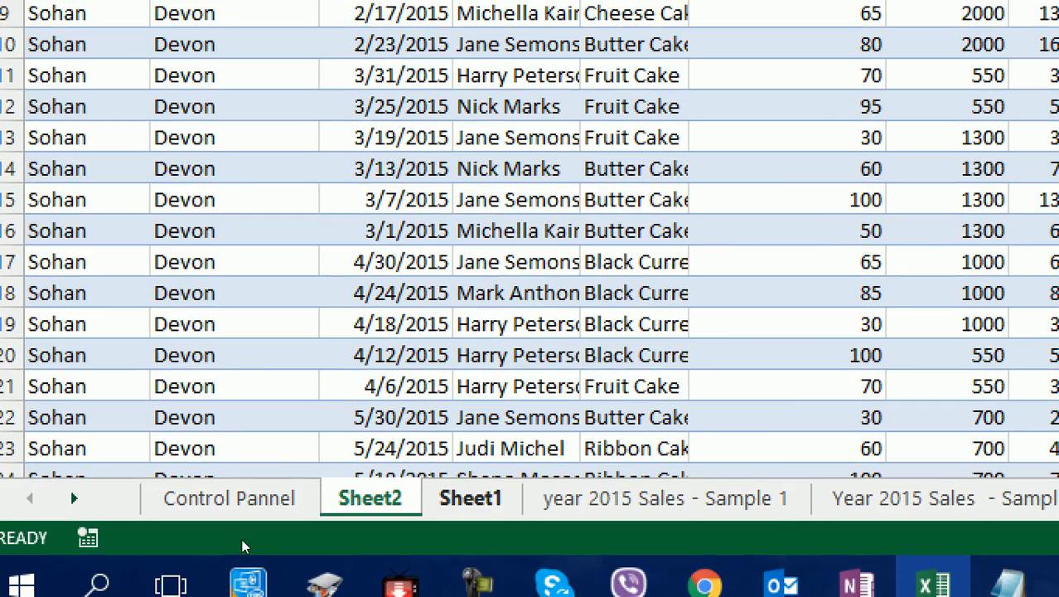
# Return to the pivot table on Sheet1 and drill down into Kent's January sales to list their records on a new sheet
pyautogui.click(468, 563)
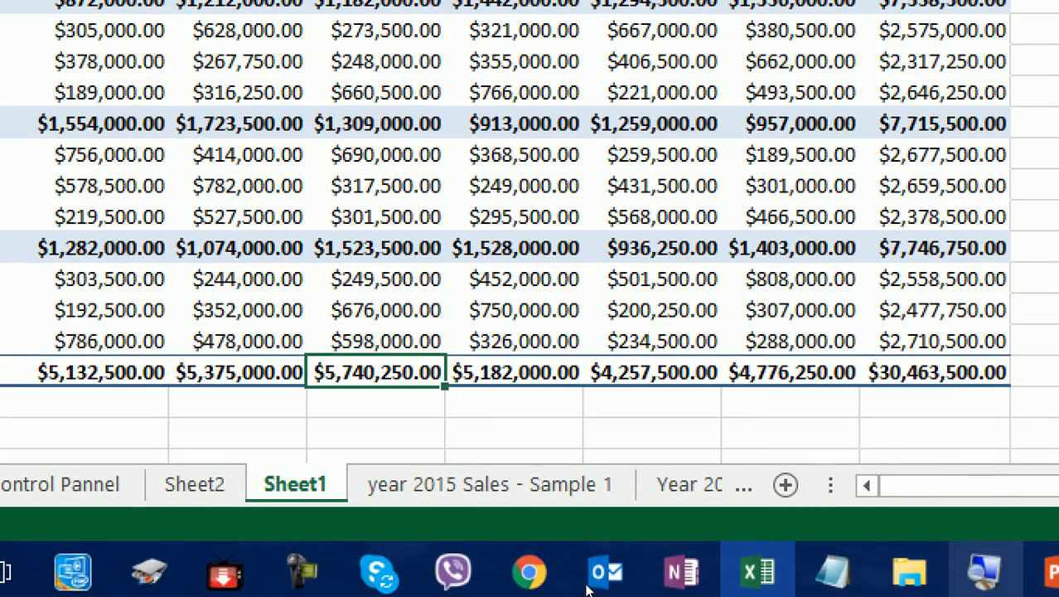
pyautogui.rightClick(1033, 567)
pyautogui.press('Return')
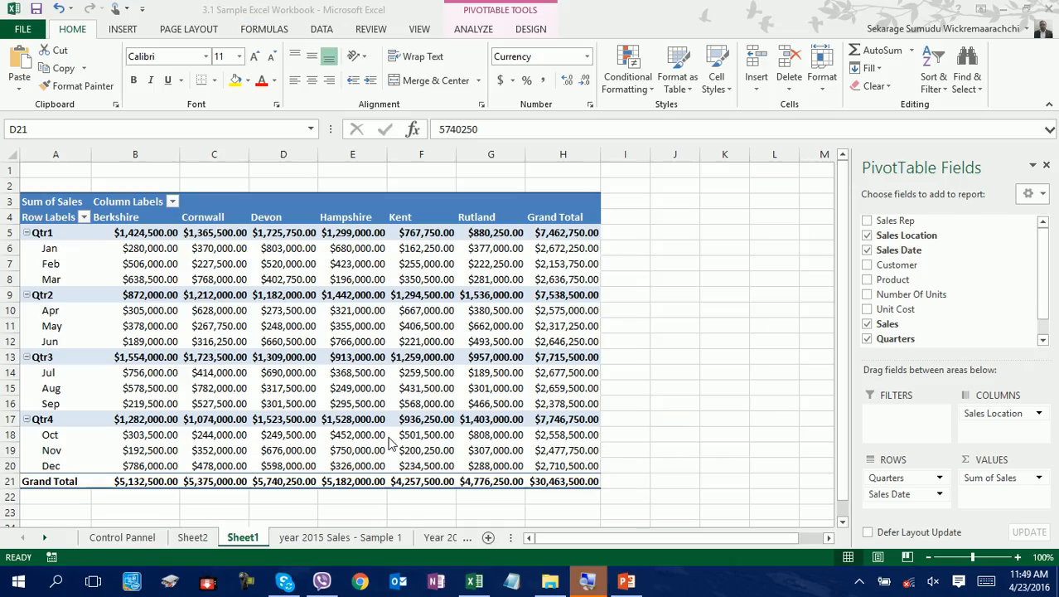
pyautogui.click(361, 311)
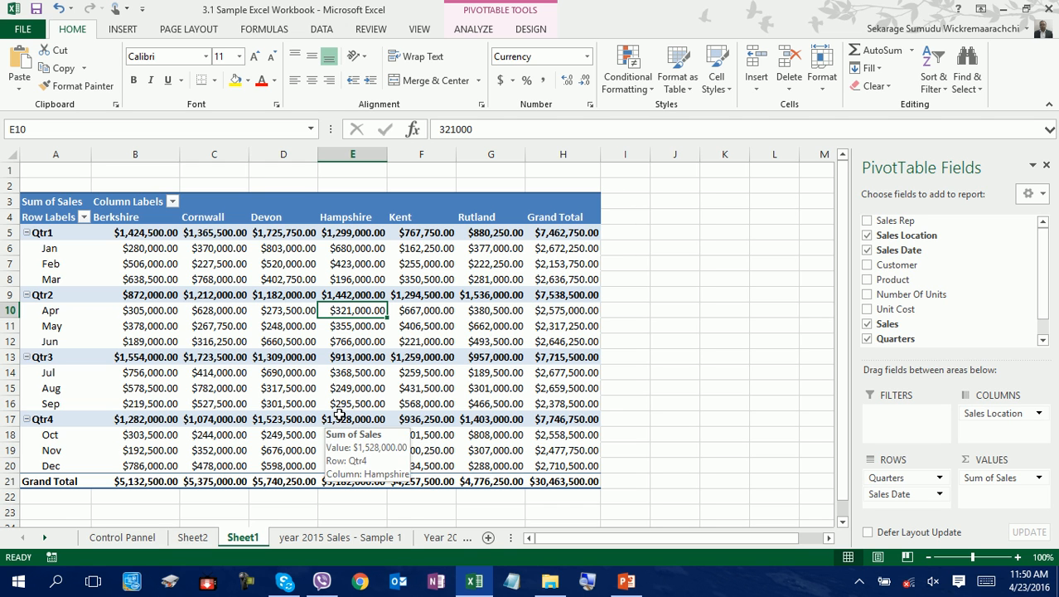
pyautogui.click(282, 250)
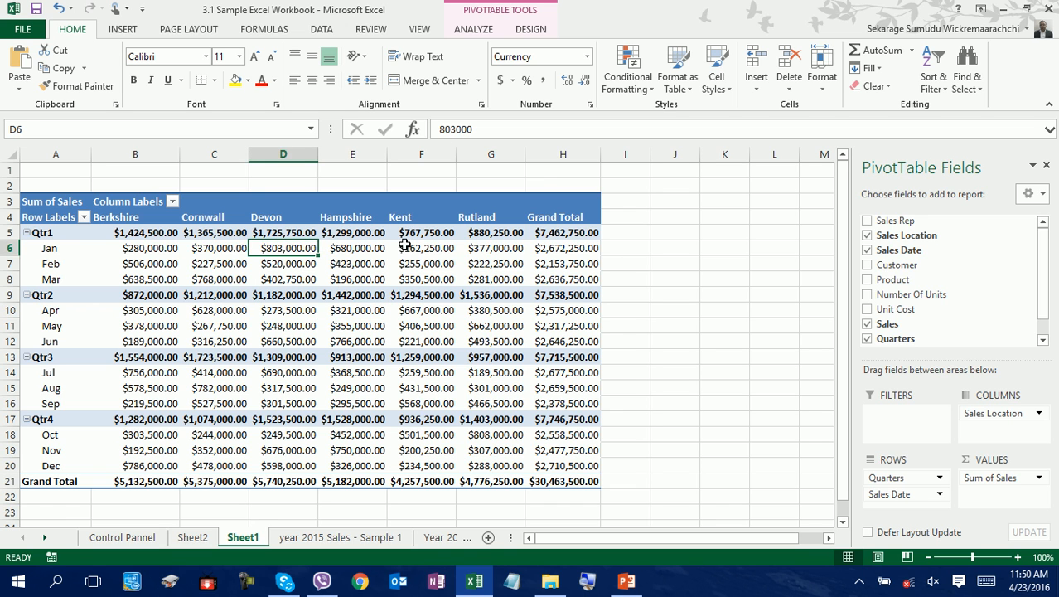
pyautogui.click(426, 245)
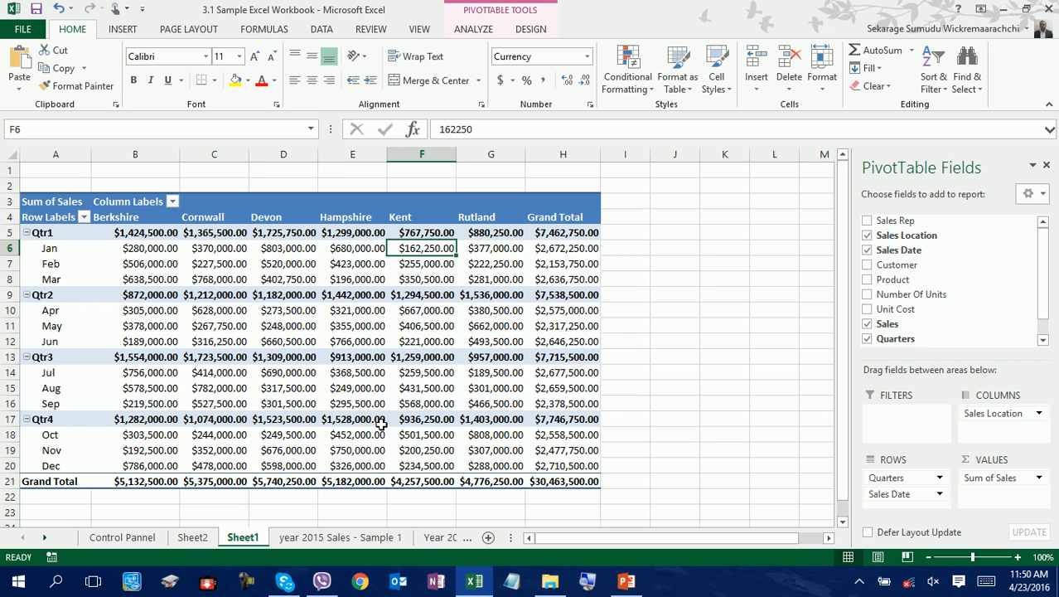
pyautogui.doubleClick(421, 247)
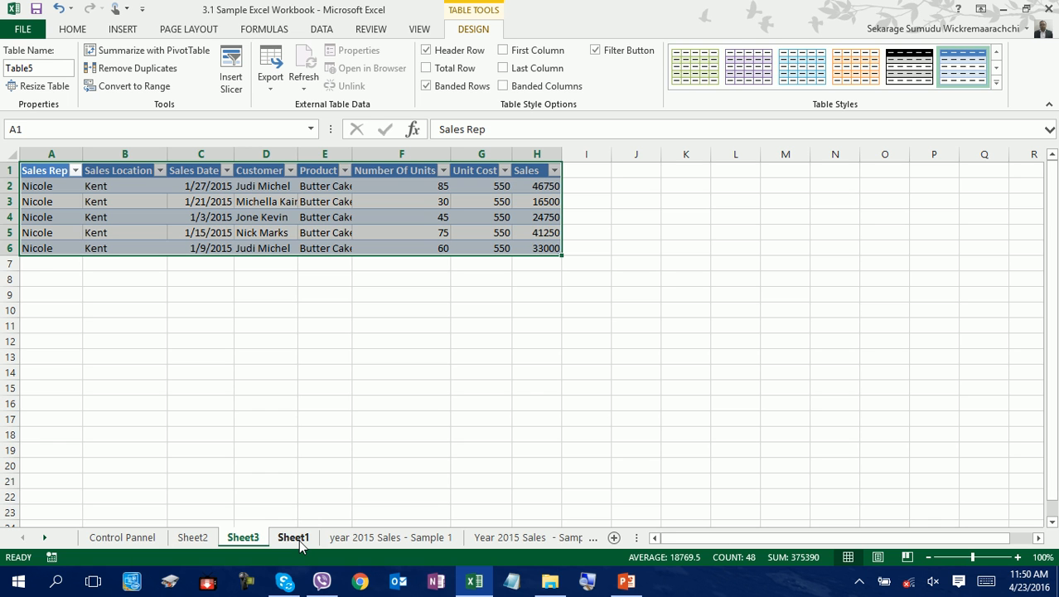
# Compare the Devon and Kent detail sheets with the pivot table and the source data on year 2015 Sales - Sample 1
pyautogui.click(204, 540)
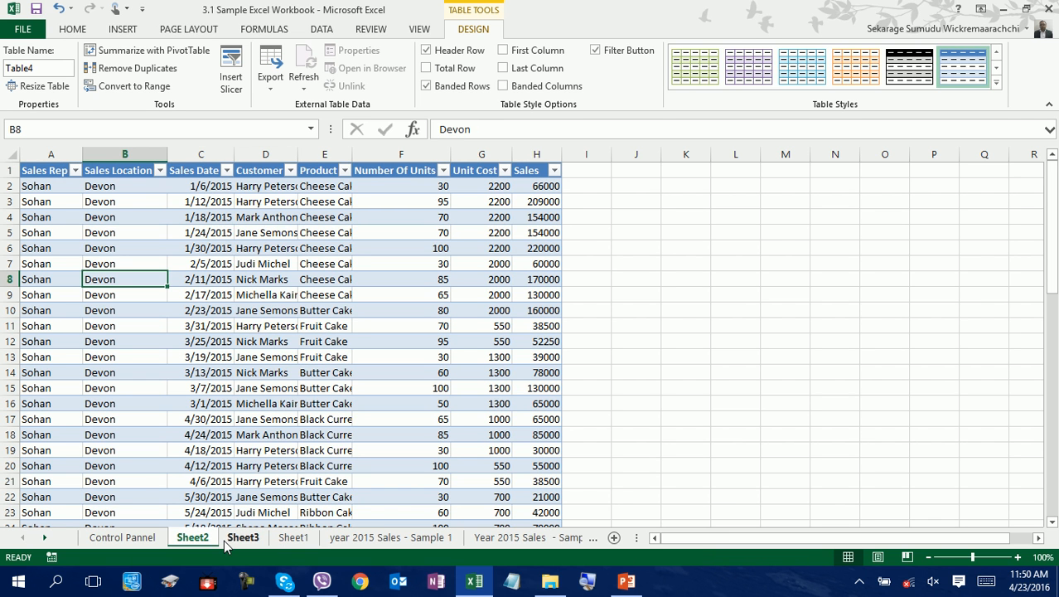
pyautogui.click(234, 538)
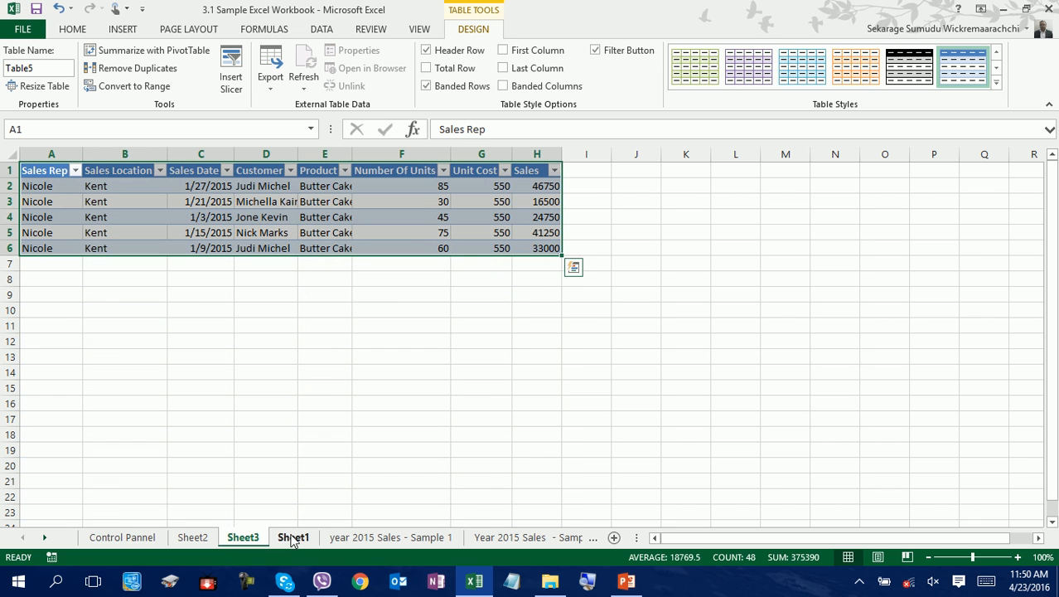
pyautogui.click(194, 538)
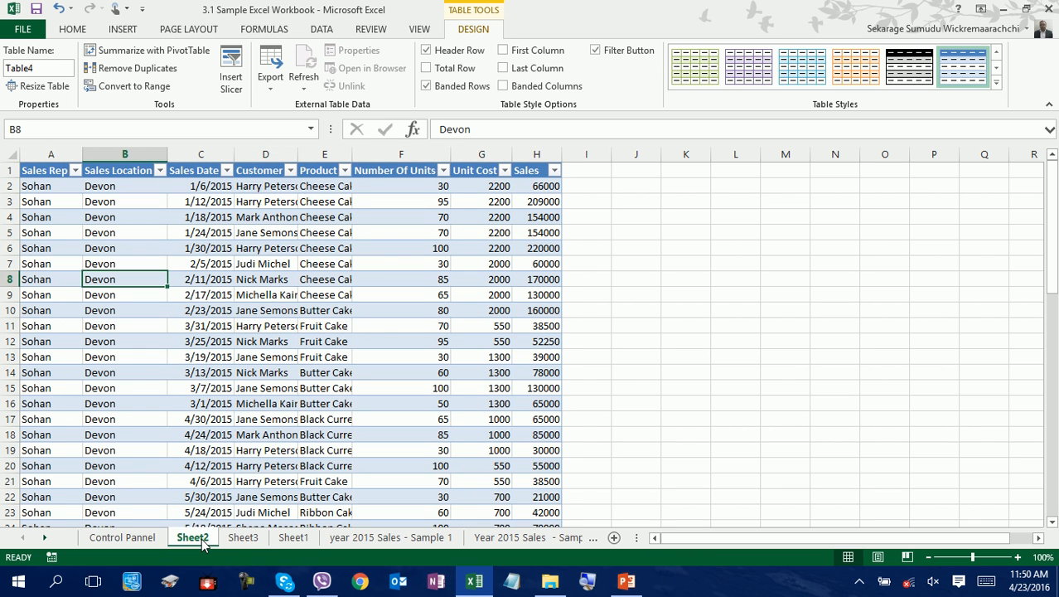
pyautogui.click(291, 538)
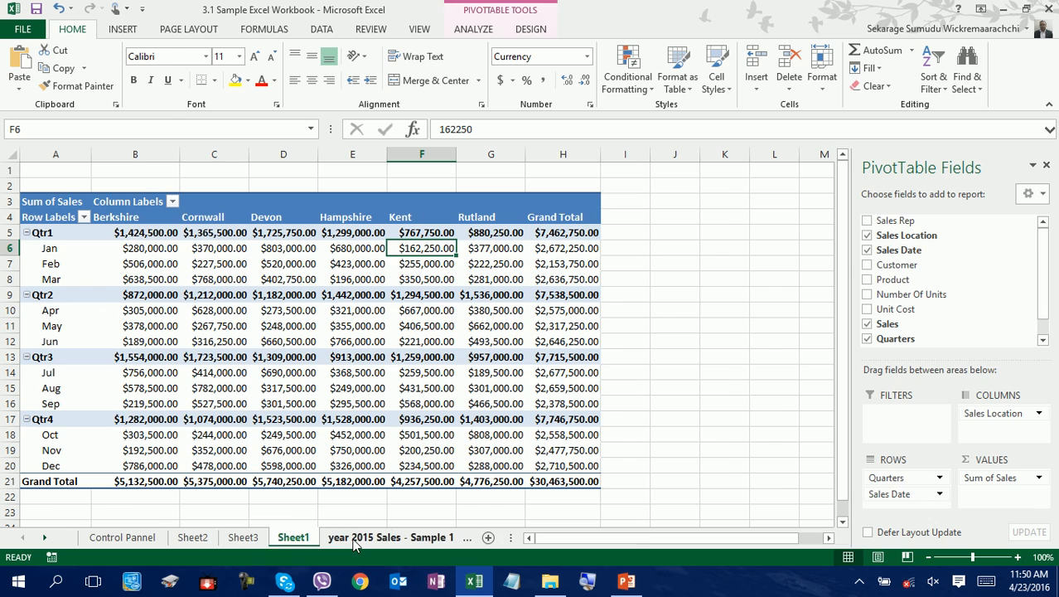
pyautogui.click(355, 541)
pyautogui.click(376, 357)
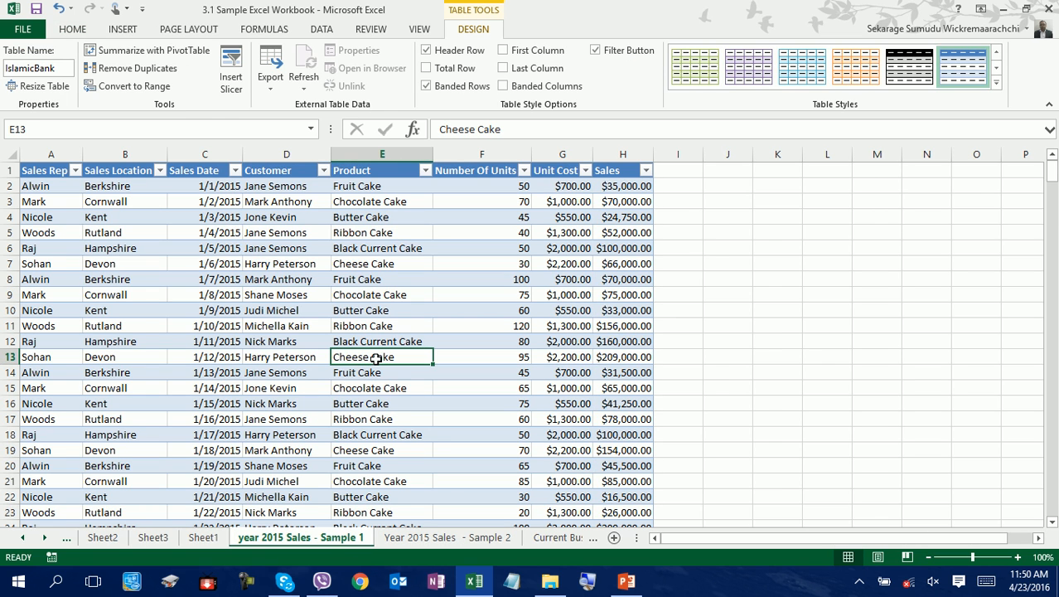
# Recheck the drill-down records on Sheet3 and Sheet2, ending on the pivot table in Sheet1
pyautogui.click(166, 541)
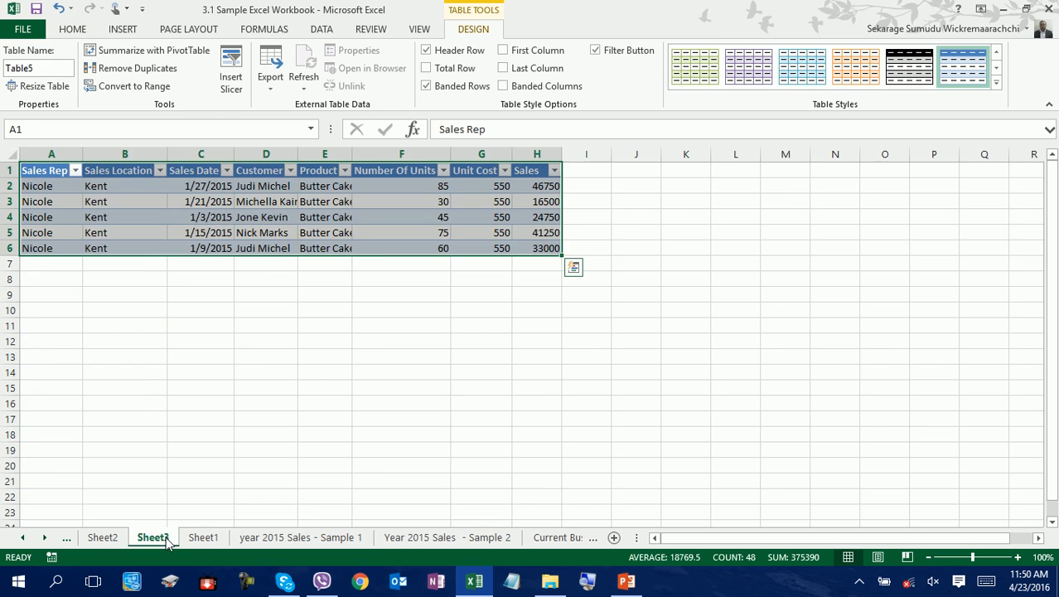
pyautogui.click(194, 540)
pyautogui.click(152, 538)
pyautogui.click(103, 538)
pyautogui.click(151, 538)
pyautogui.click(105, 538)
pyautogui.click(148, 538)
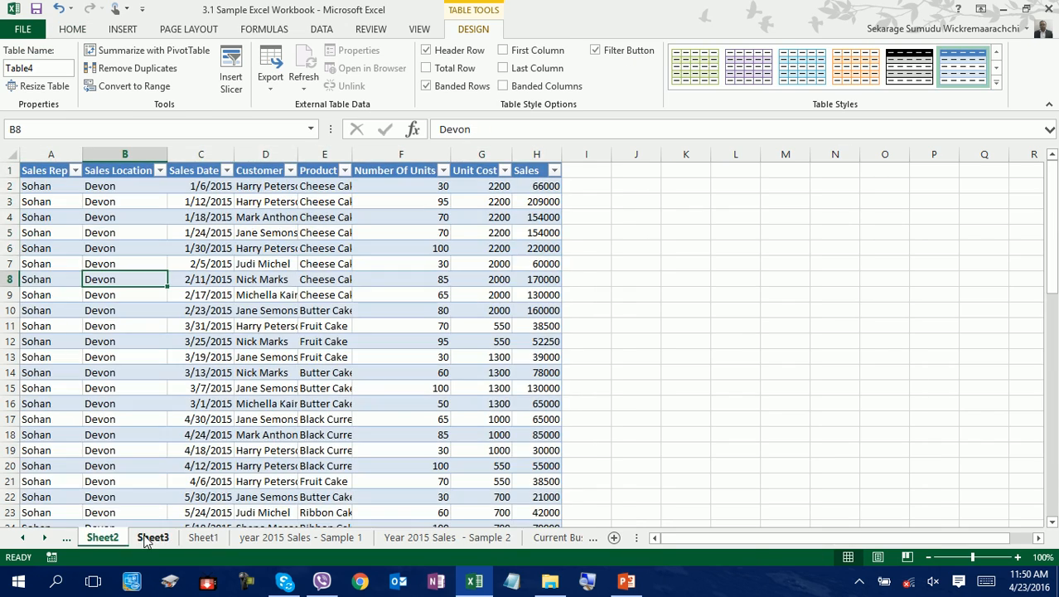
pyautogui.click(197, 538)
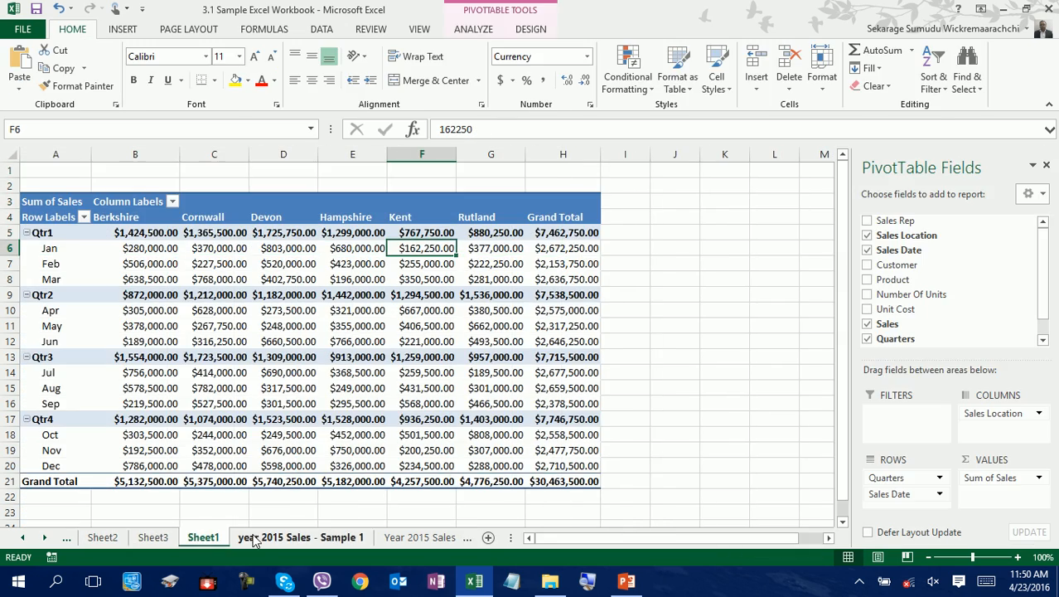
# Examine the pivot table's monthly and quarterly sales figures across the sales locations and the grand total row
pyautogui.click(361, 406)
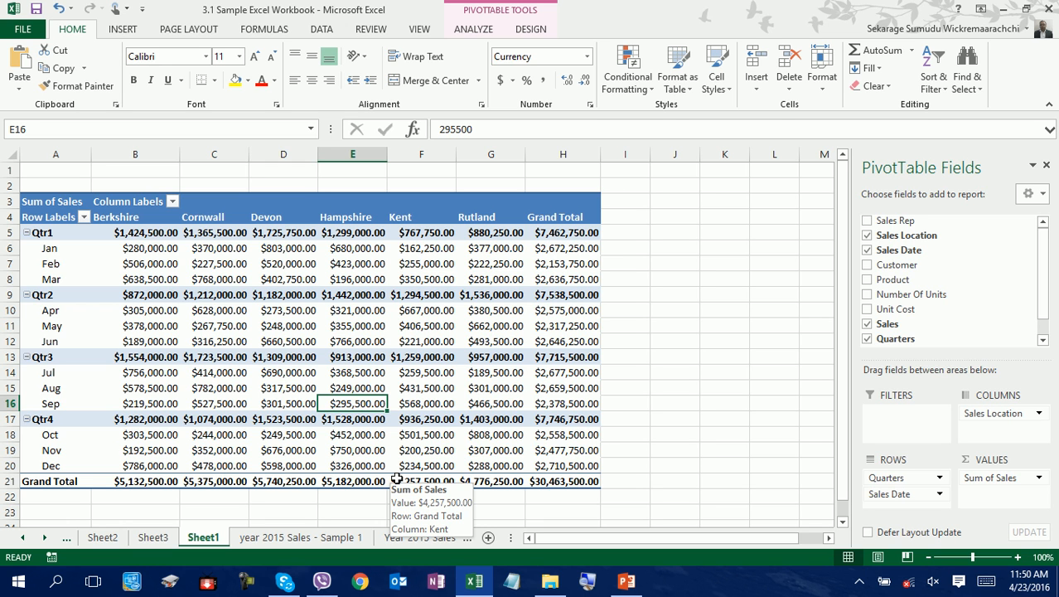
pyautogui.click(424, 465)
pyautogui.click(433, 402)
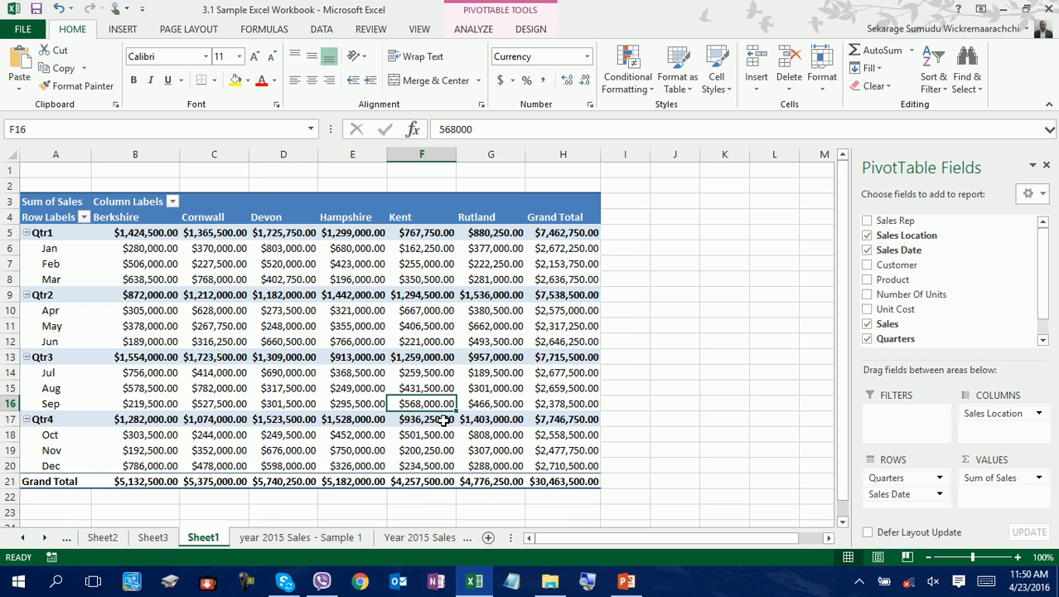
pyautogui.moveTo(436, 421)
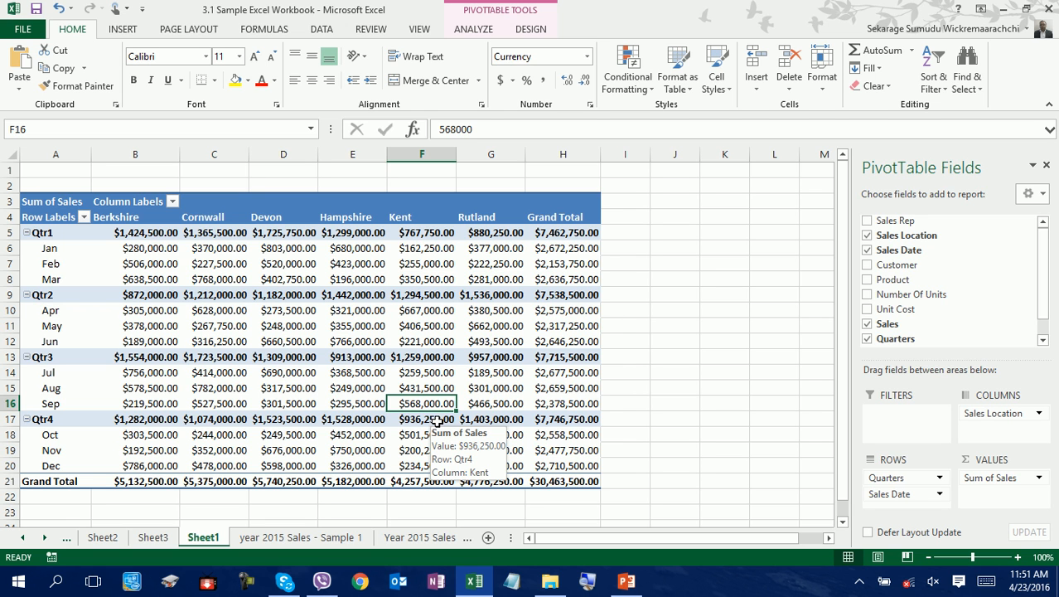
pyautogui.click(118, 220)
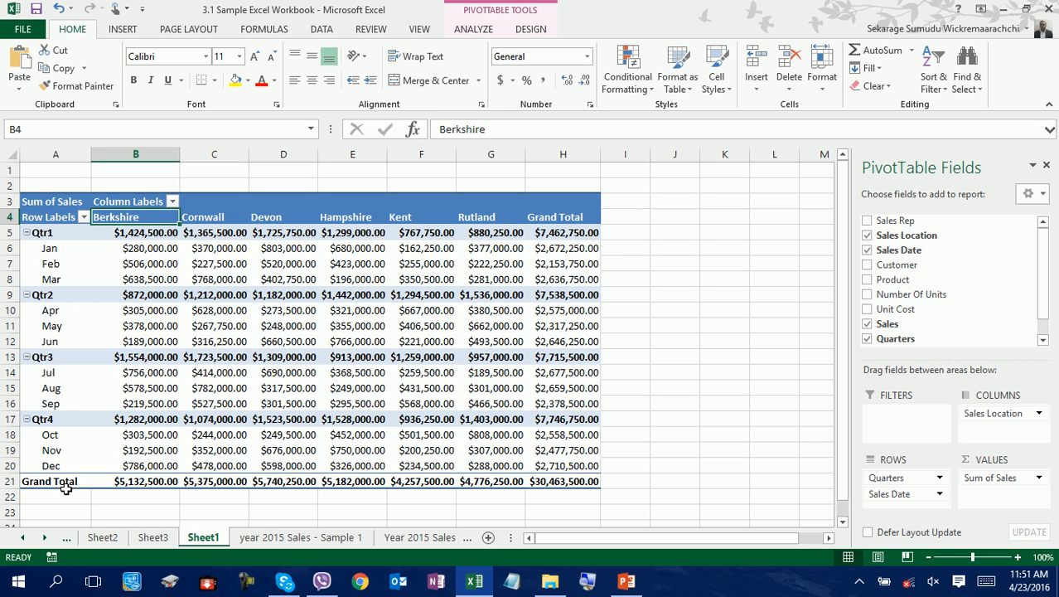
pyautogui.moveTo(267, 297)
pyautogui.moveTo(151, 484)
pyautogui.moveTo(286, 417)
# Collapse the entire Quarters field in the pivot table so that only the quarterly rows are listed
pyautogui.scroll(-1, 251, 501)
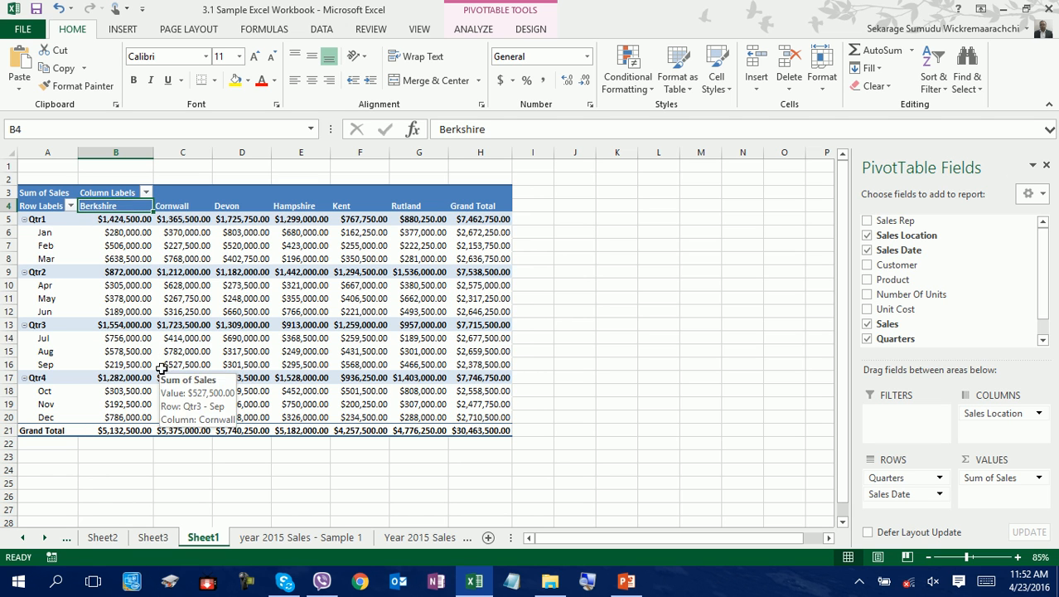
pyautogui.rightClick(31, 220)
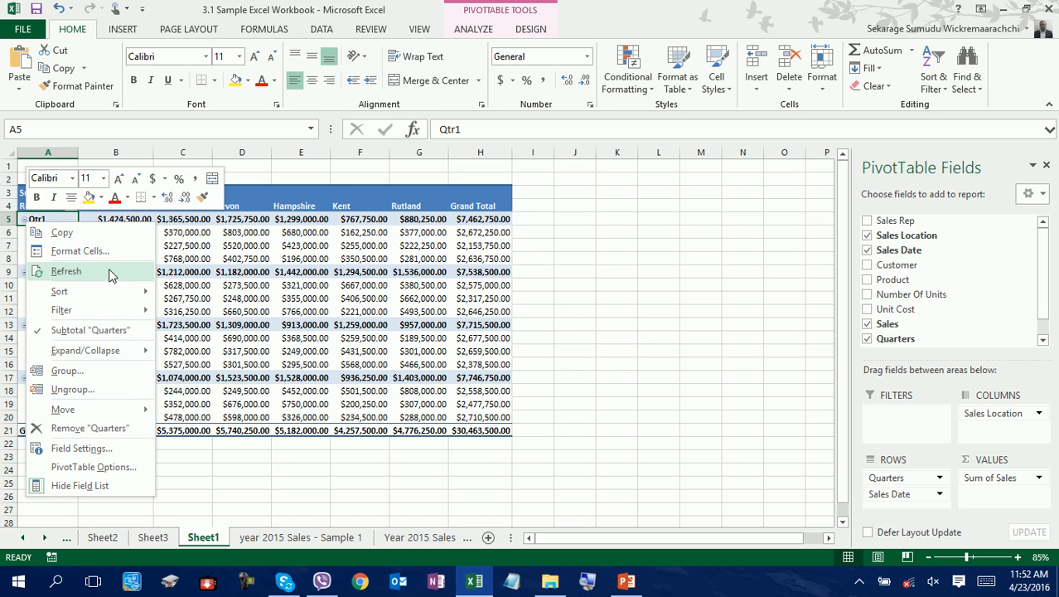
pyautogui.moveTo(120, 350)
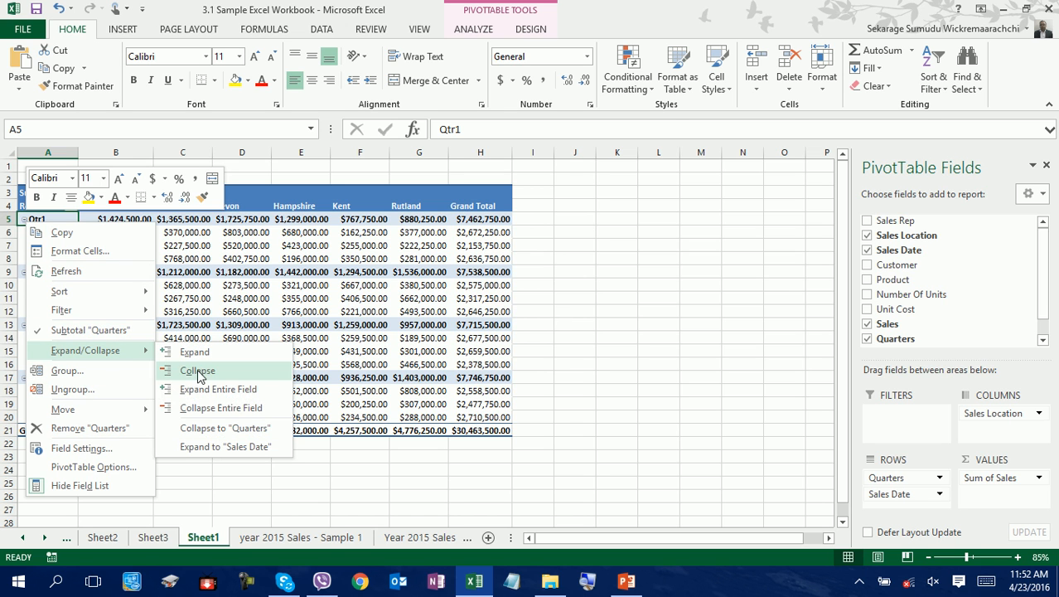
pyautogui.click(229, 407)
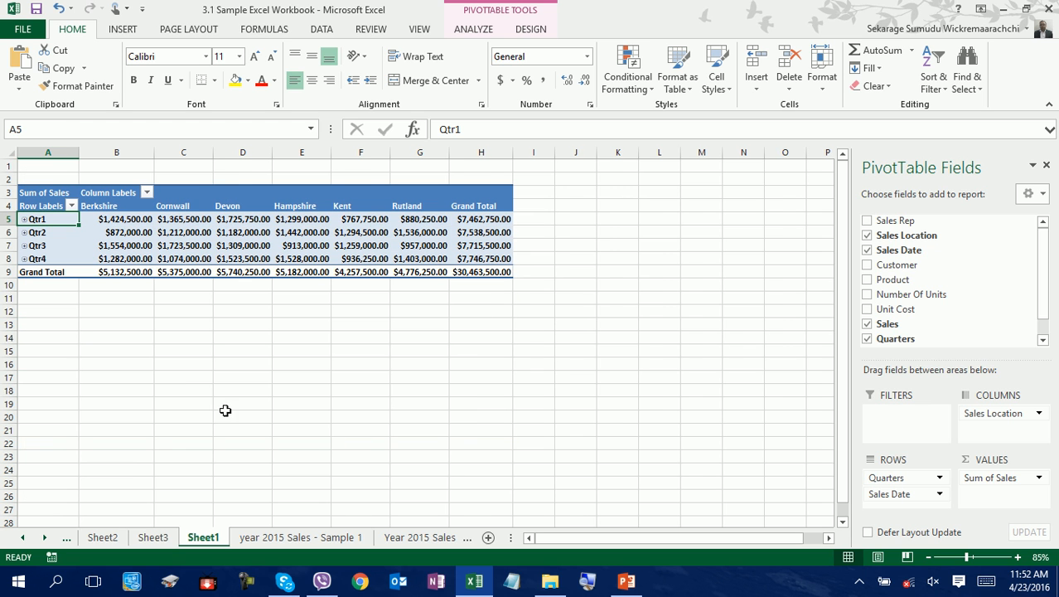
# Apply a green-yellow-red color scale to the quarterly sales values in B5:G8, with green for the highest values
pyautogui.moveTo(100, 219); pyautogui.dragTo(322, 243)
pyautogui.click(321, 243)
pyautogui.hotkey('ctrl', 'a')
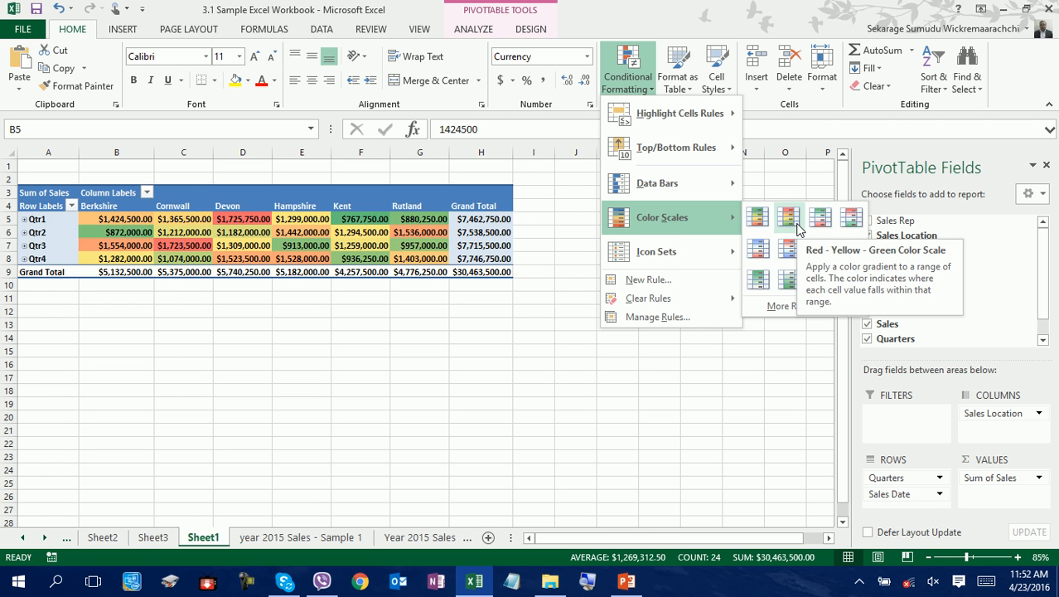
pyautogui.click(755, 218)
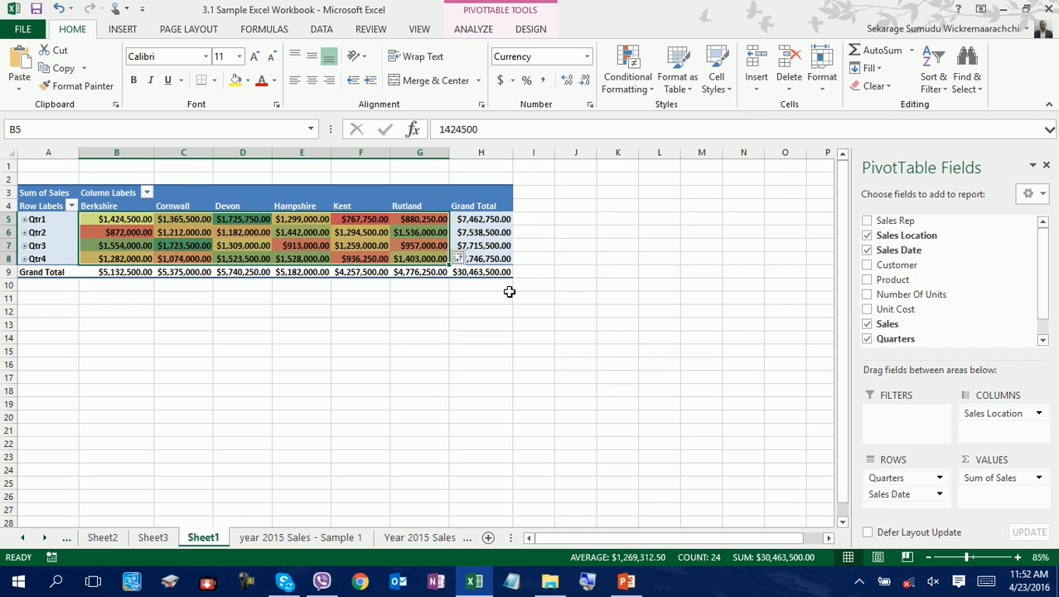
pyautogui.click(349, 389)
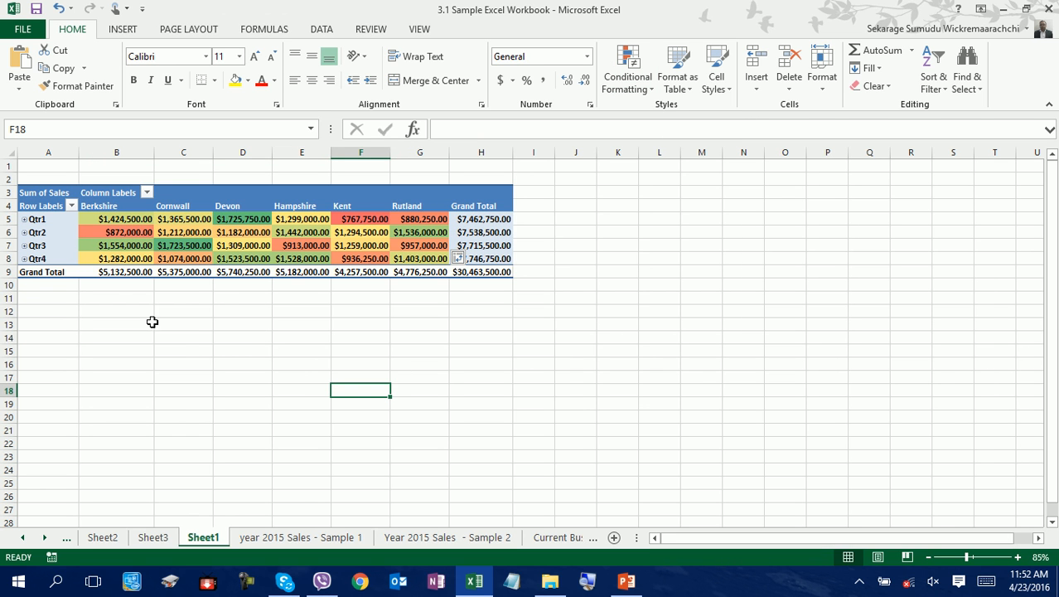
# Examine the green-shaded sales cells for Devon in Qtr1, Rutland in Qtr2 and Cornwall in Qtr3
pyautogui.click(245, 220)
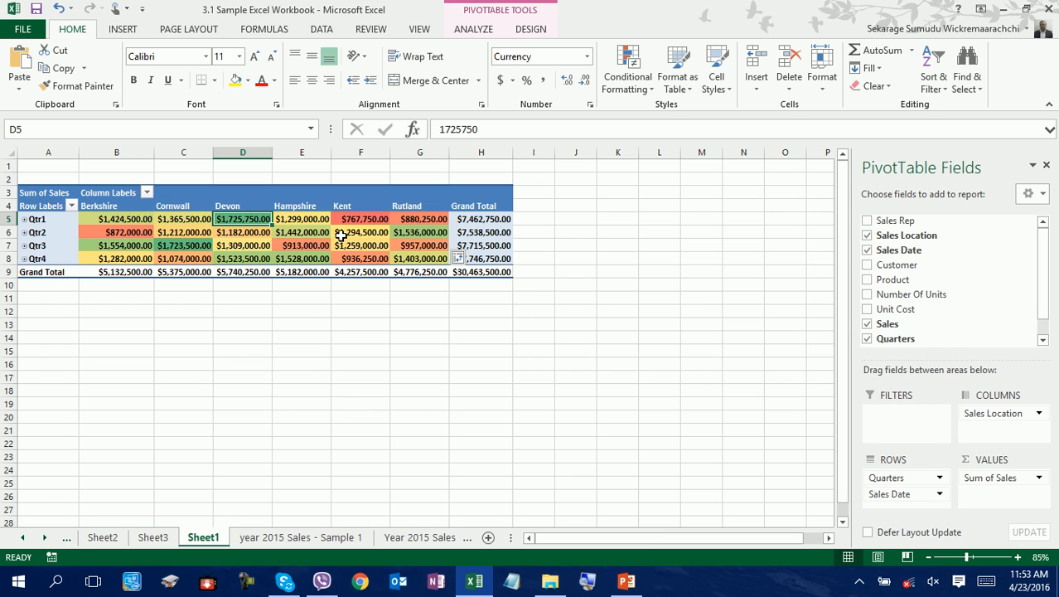
pyautogui.click(409, 238)
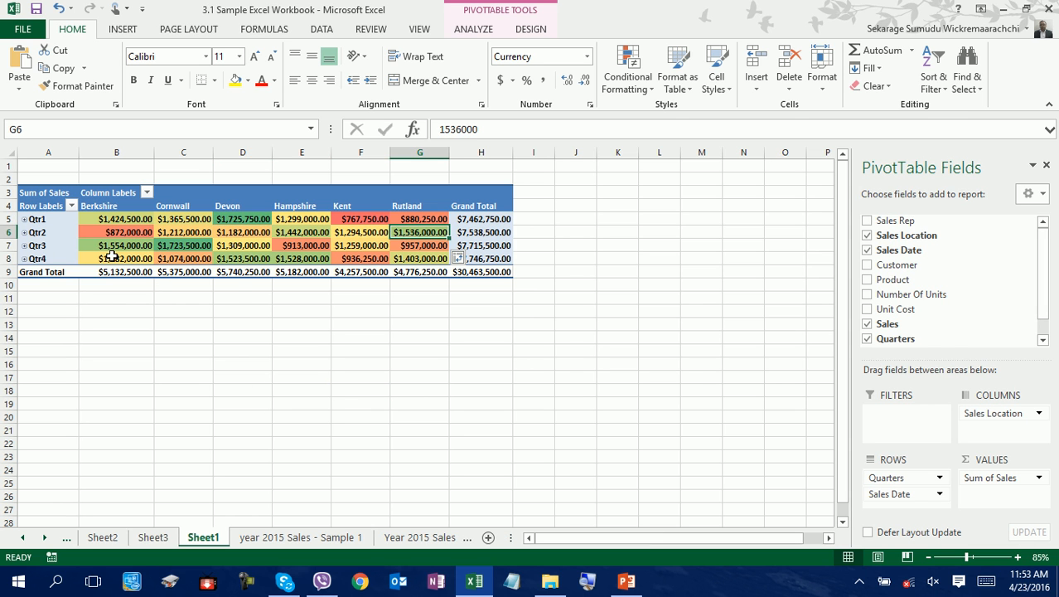
pyautogui.click(169, 246)
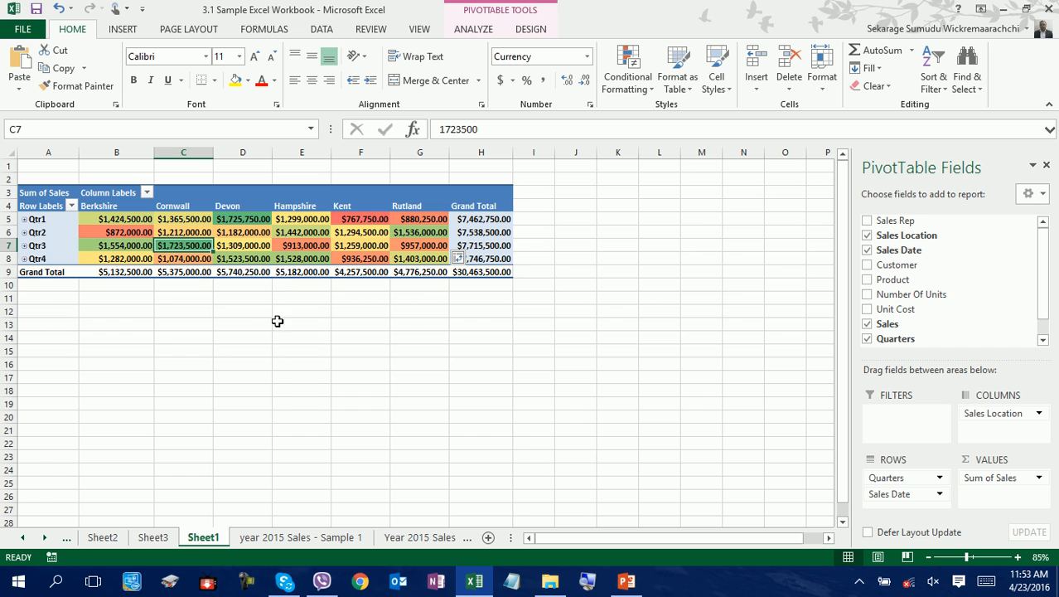
# Autofit the widths of columns B to G so the sales figures of all six locations fit in their cells
pyautogui.keyDown('ctrl'); pyautogui.scroll(3, 222, 358); pyautogui.keyUp('ctrl')
pyautogui.scroll(1, 223, 357)
pyautogui.moveTo(170, 158); pyautogui.dragTo(643, 156)
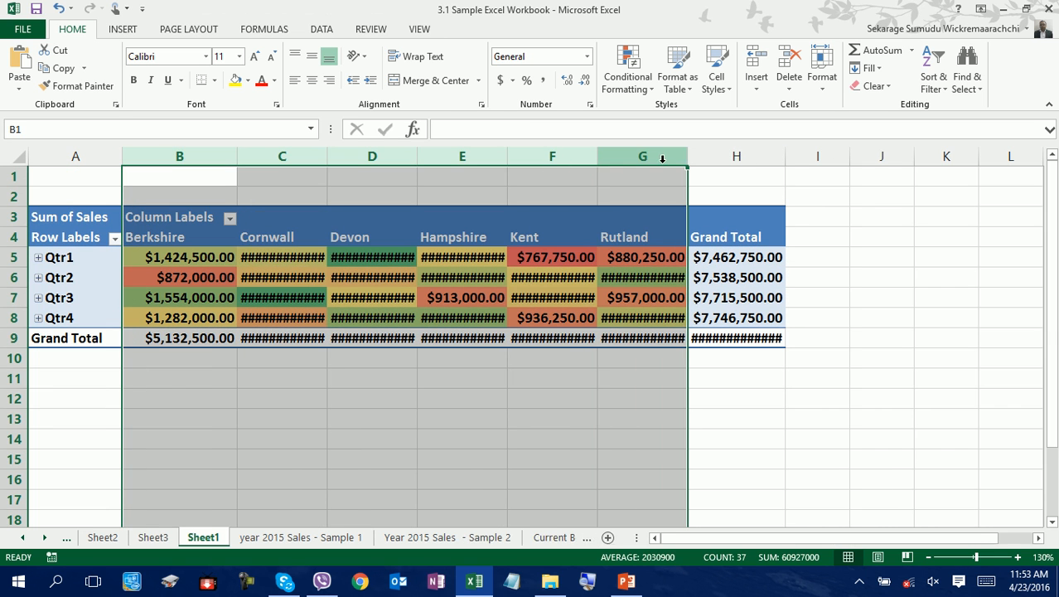
pyautogui.doubleClick(684, 156)
pyautogui.click(562, 257)
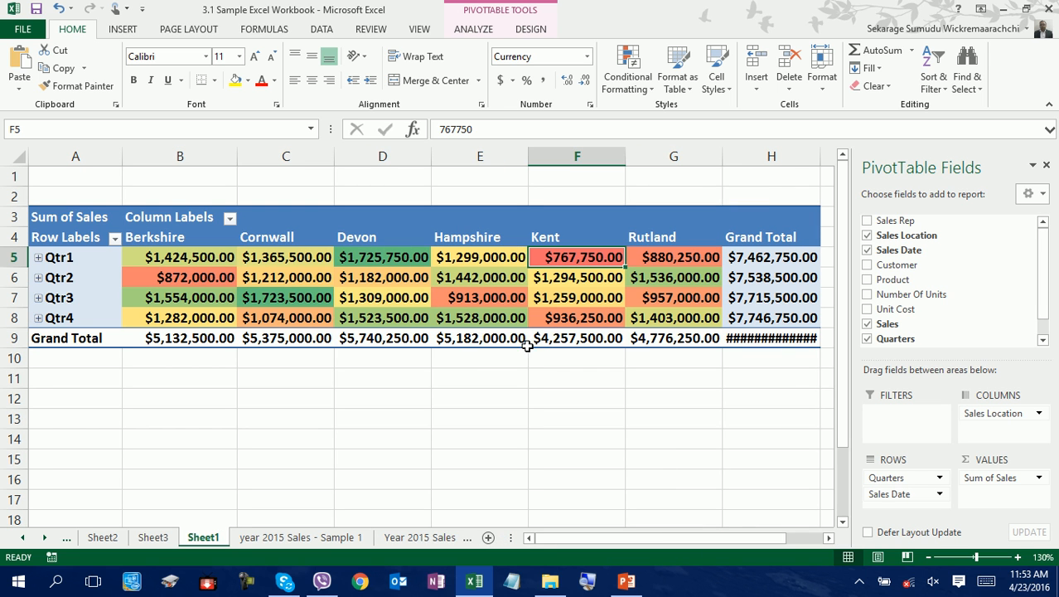
# Examine Devon's sales in Qtr1 to Qtr3 together with Rutland's Qtr2, Cornwall's Qtr4 and Hampshire's Qtr4 figures
pyautogui.click(374, 257)
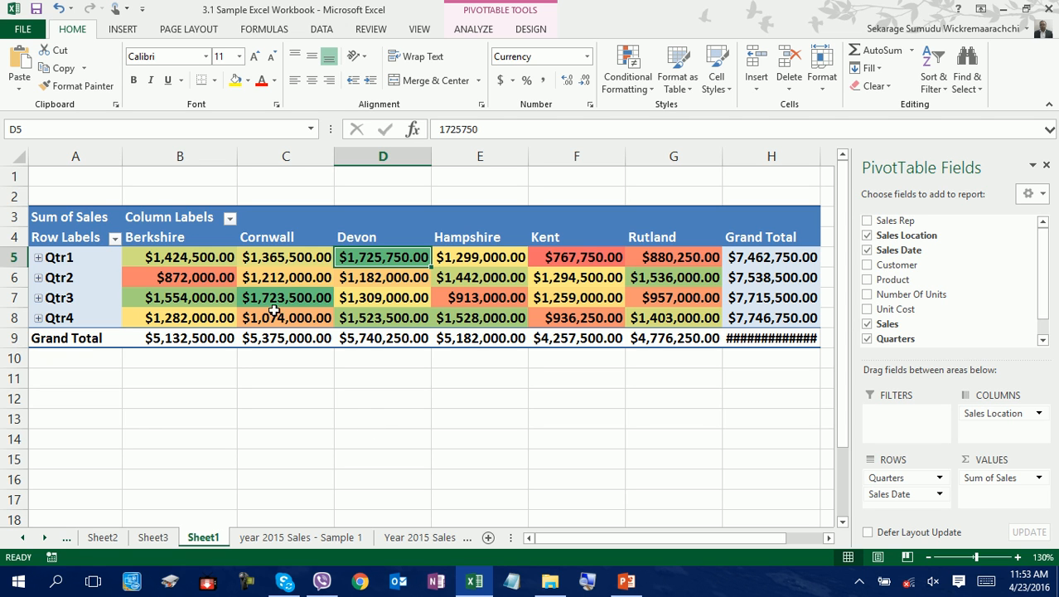
pyautogui.click(652, 277)
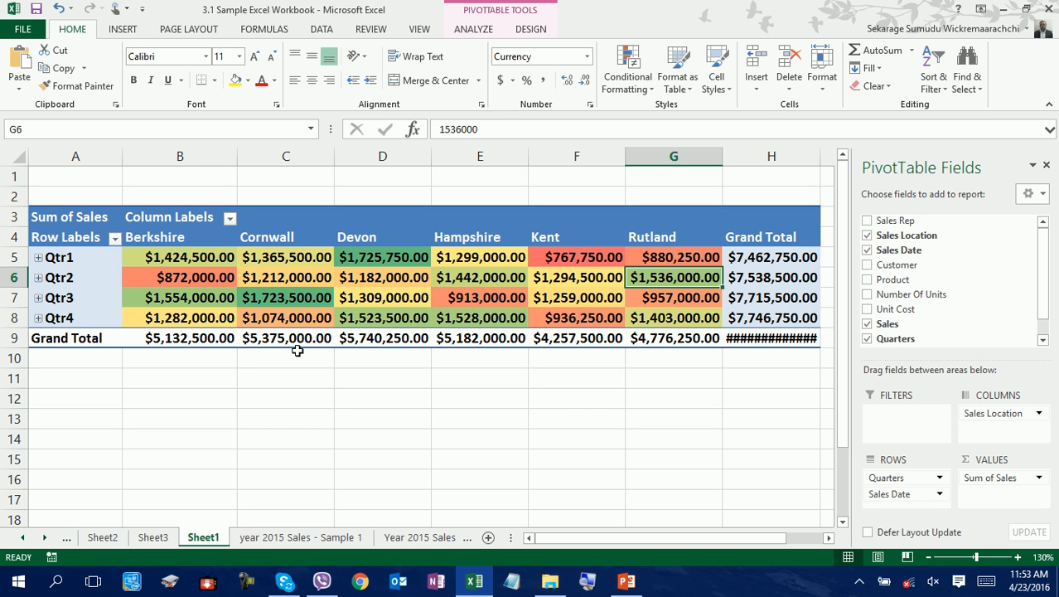
pyautogui.moveTo(297, 322)
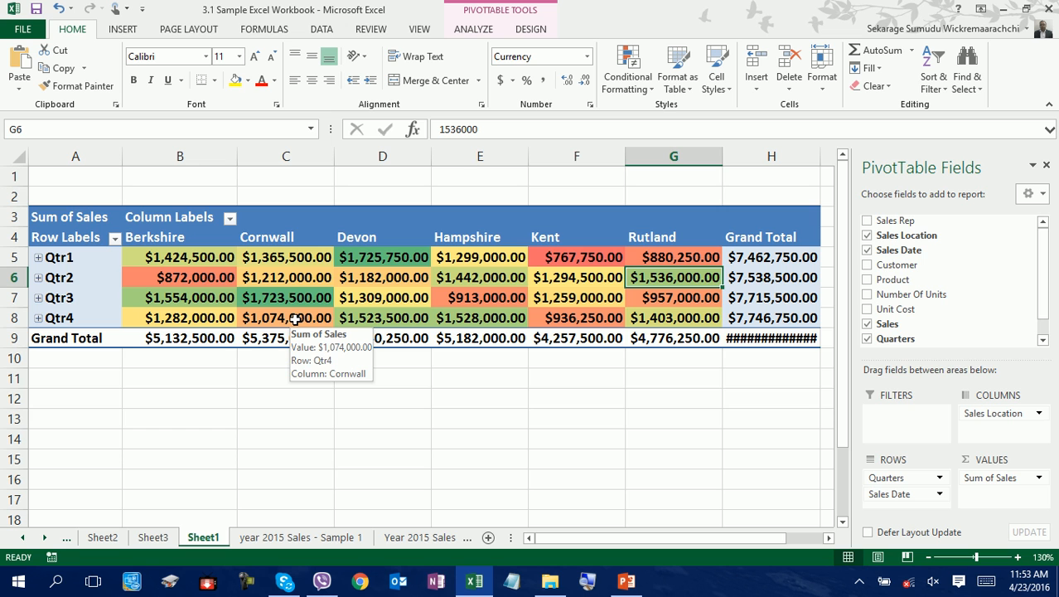
pyautogui.click(385, 299)
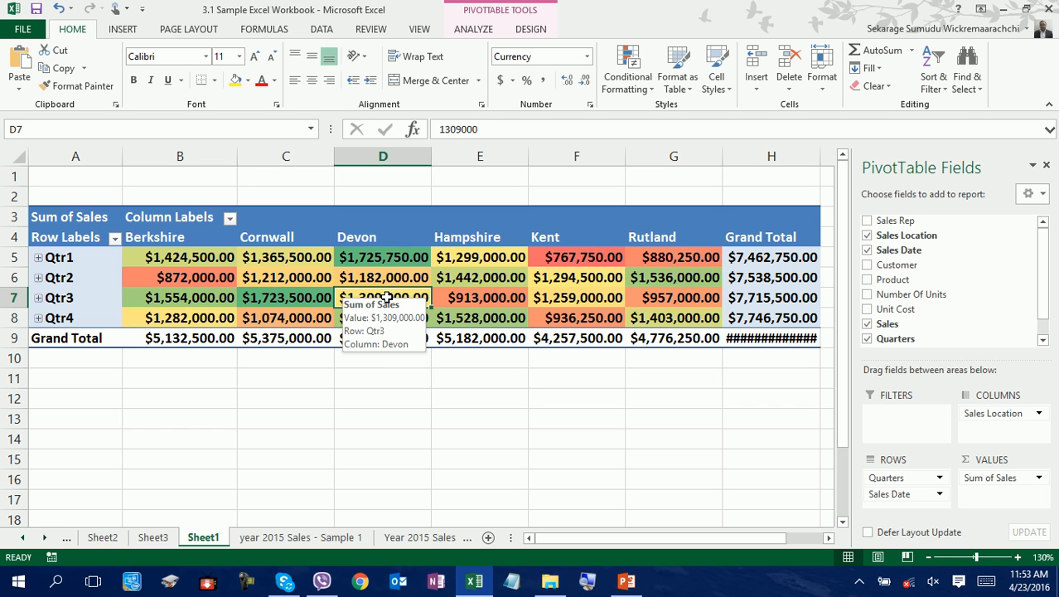
pyautogui.moveTo(362, 295)
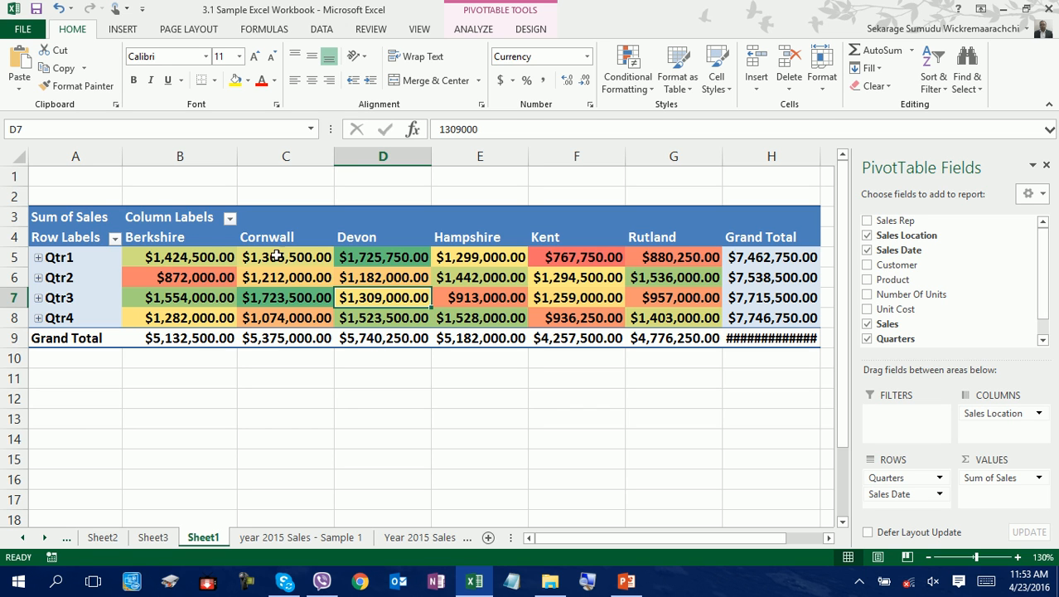
pyautogui.click(371, 260)
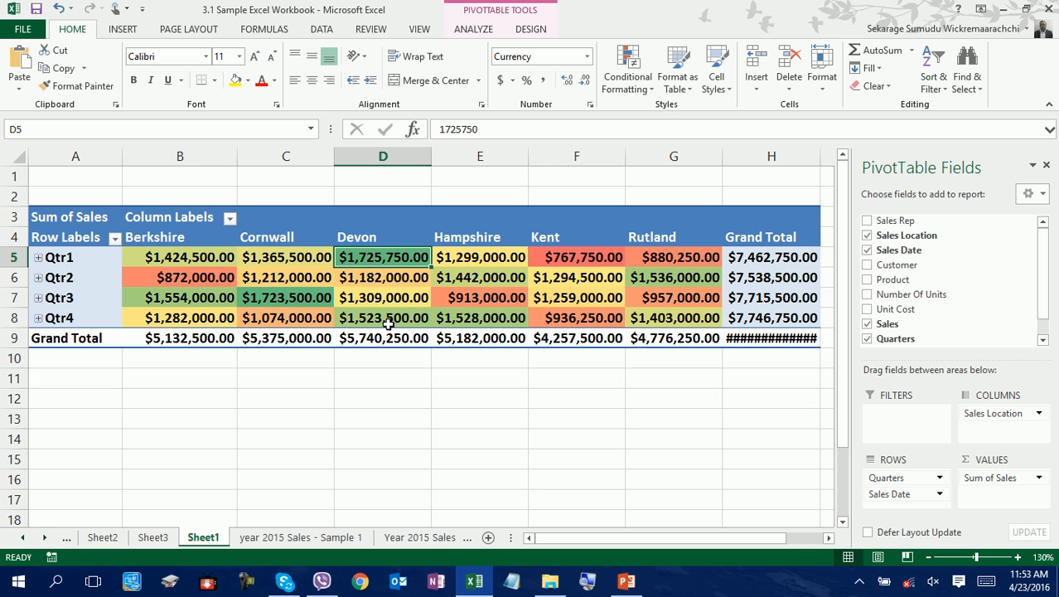
pyautogui.click(358, 275)
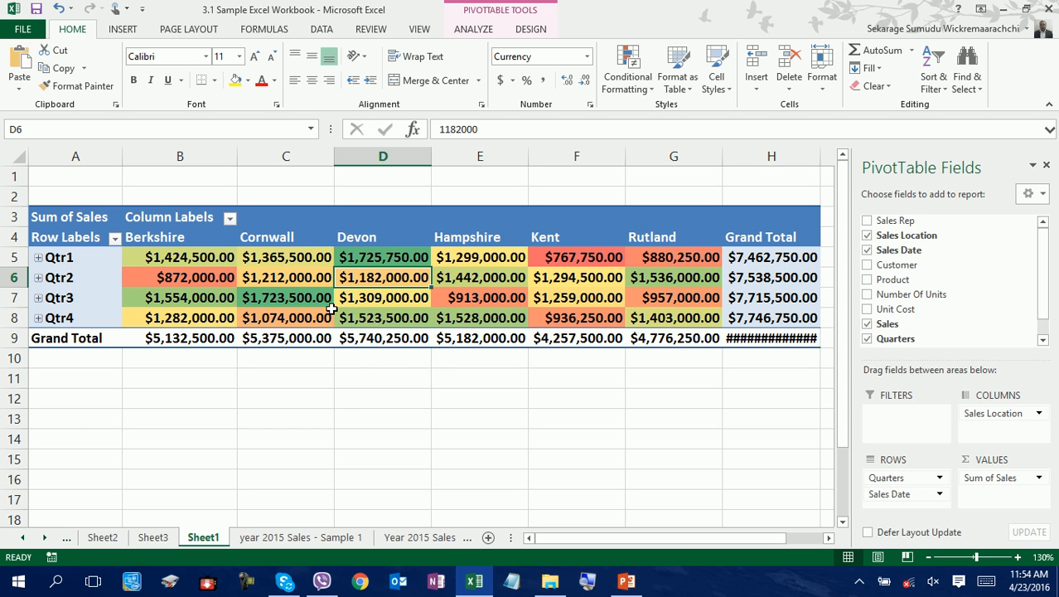
pyautogui.click(381, 256)
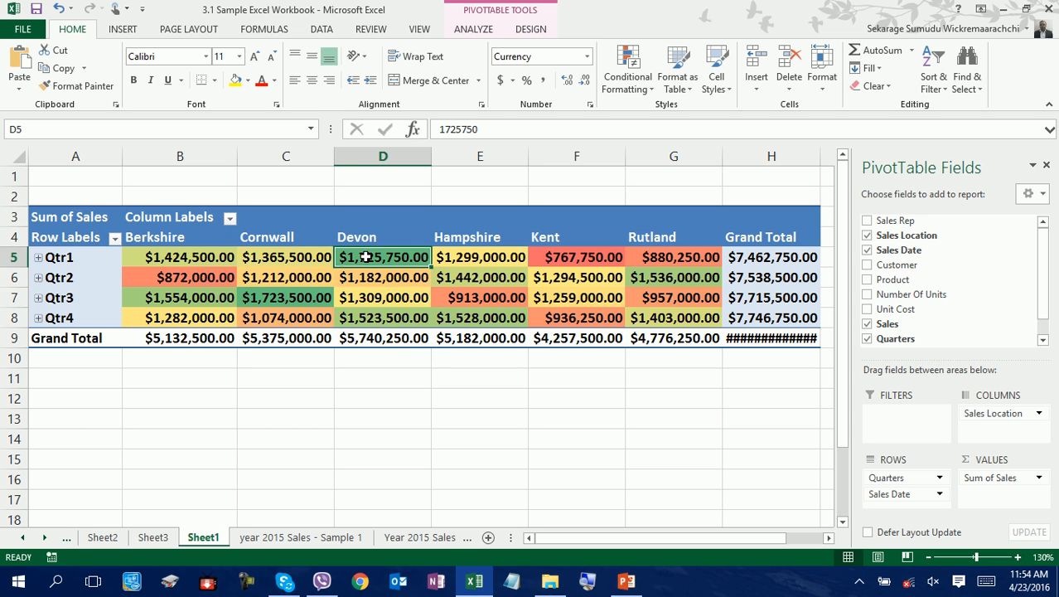
pyautogui.click(62, 258)
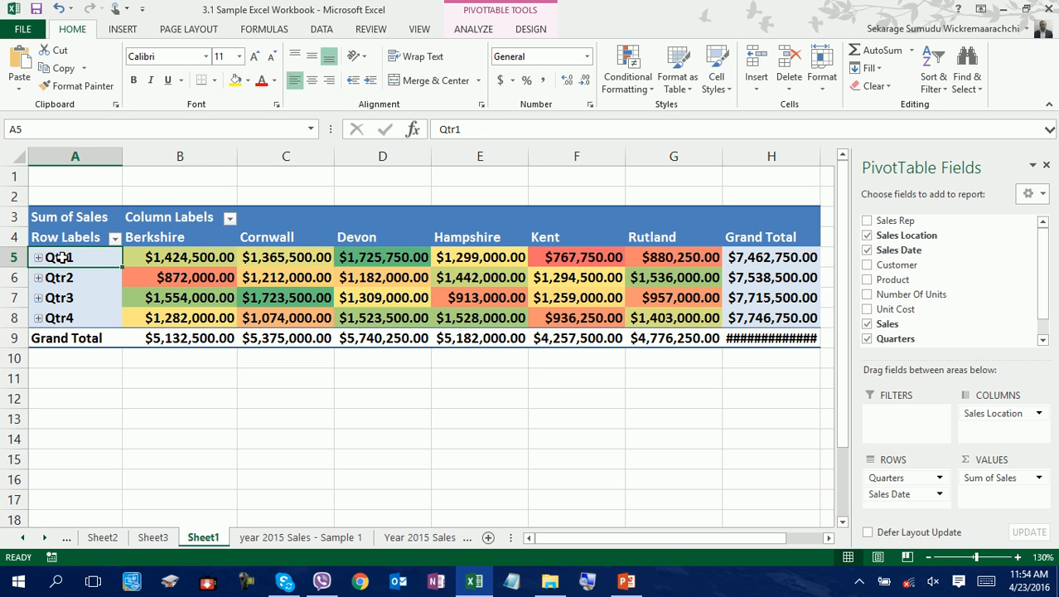
pyautogui.click(396, 262)
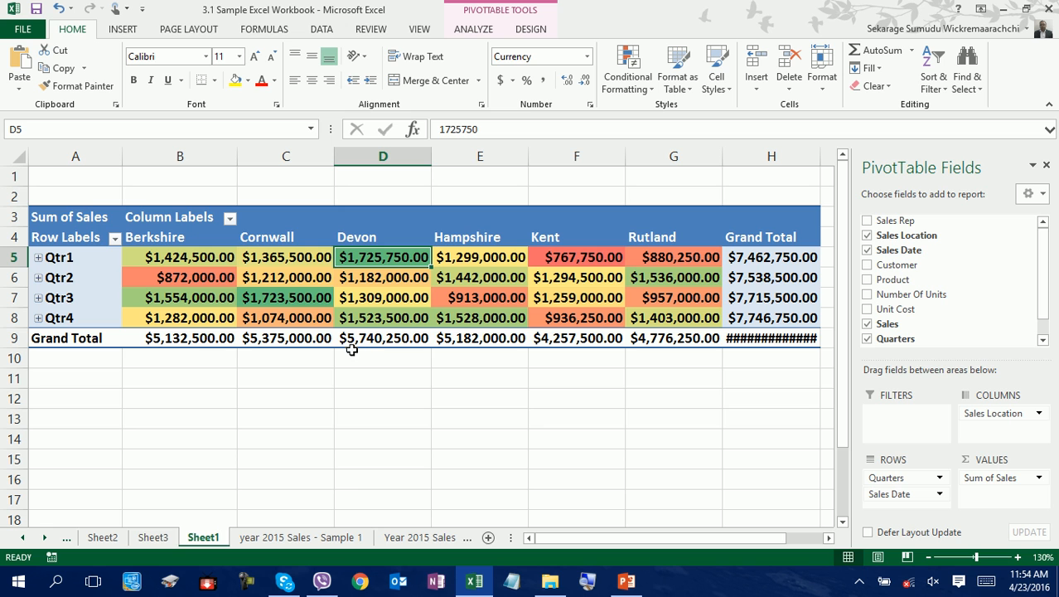
pyautogui.click(433, 312)
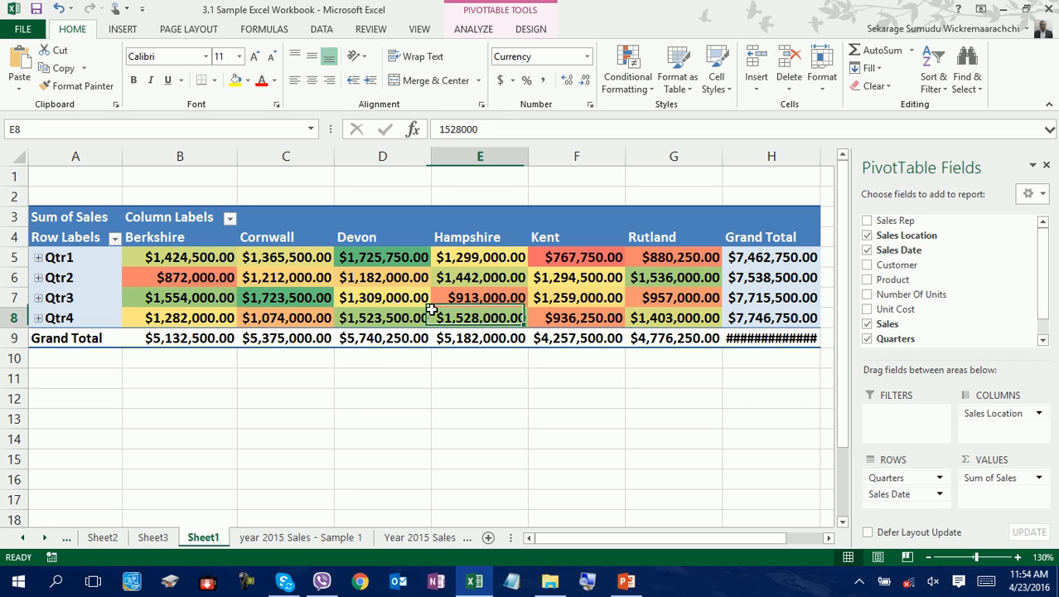
# Examine the Qtr1 sales across all locations from Berkshire to Rutland, focusing on Devon's figure
pyautogui.moveTo(193, 259); pyautogui.dragTo(648, 258)
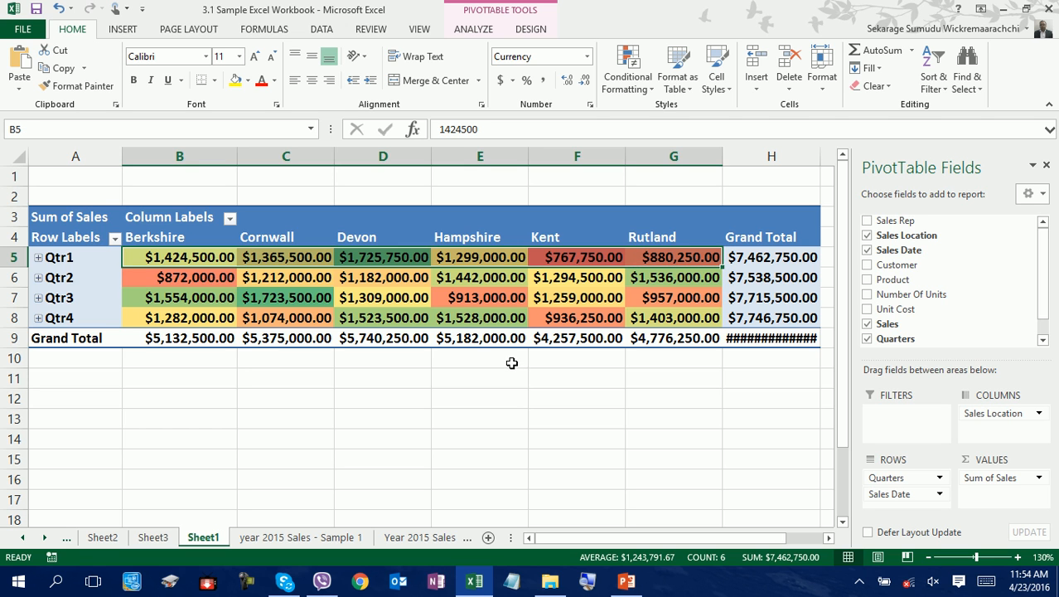
pyautogui.click(503, 318)
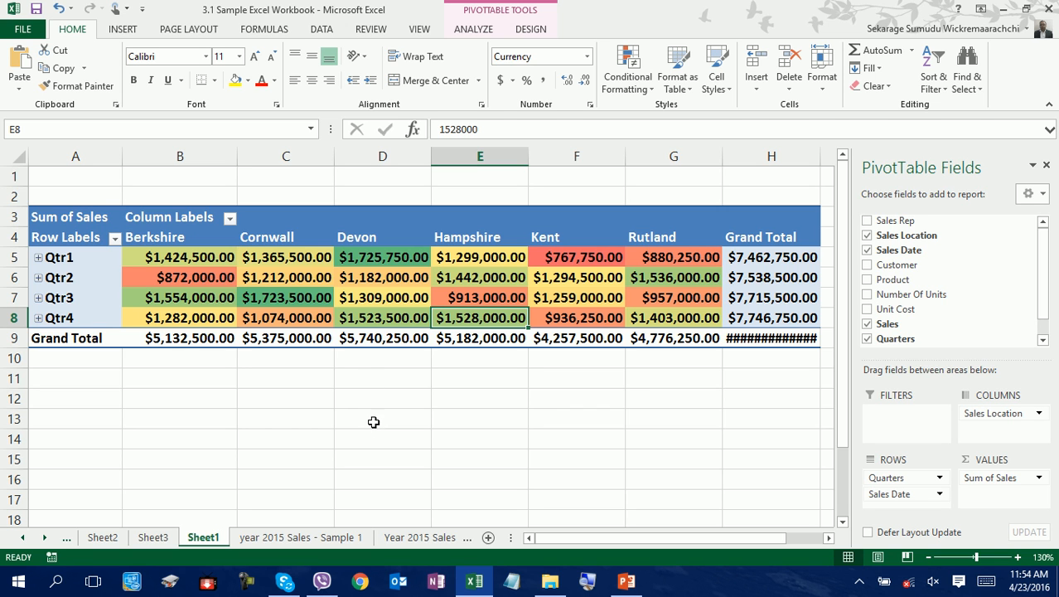
pyautogui.click(378, 254)
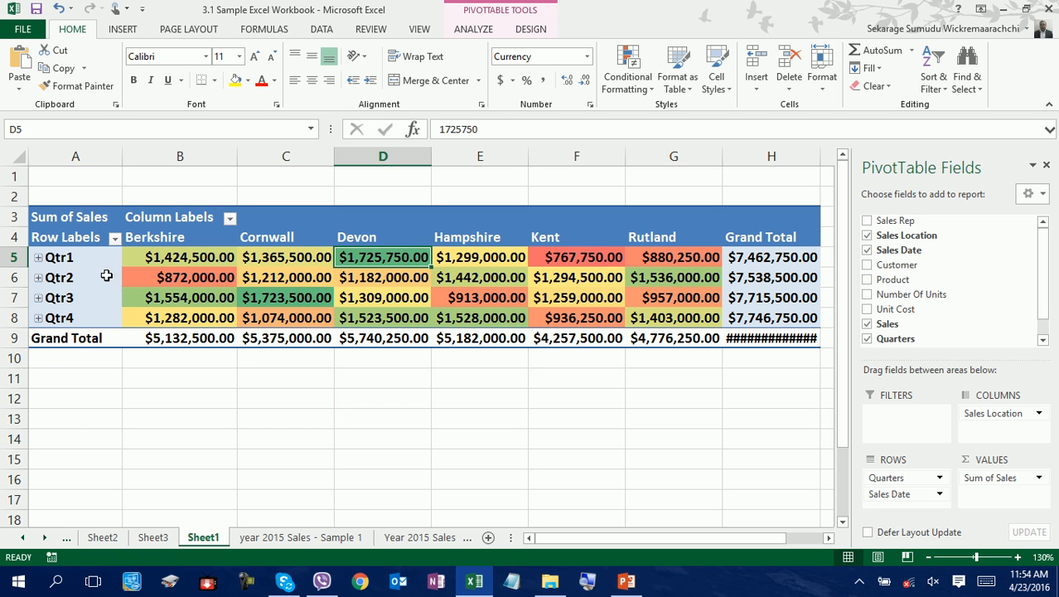
pyautogui.click(87, 257)
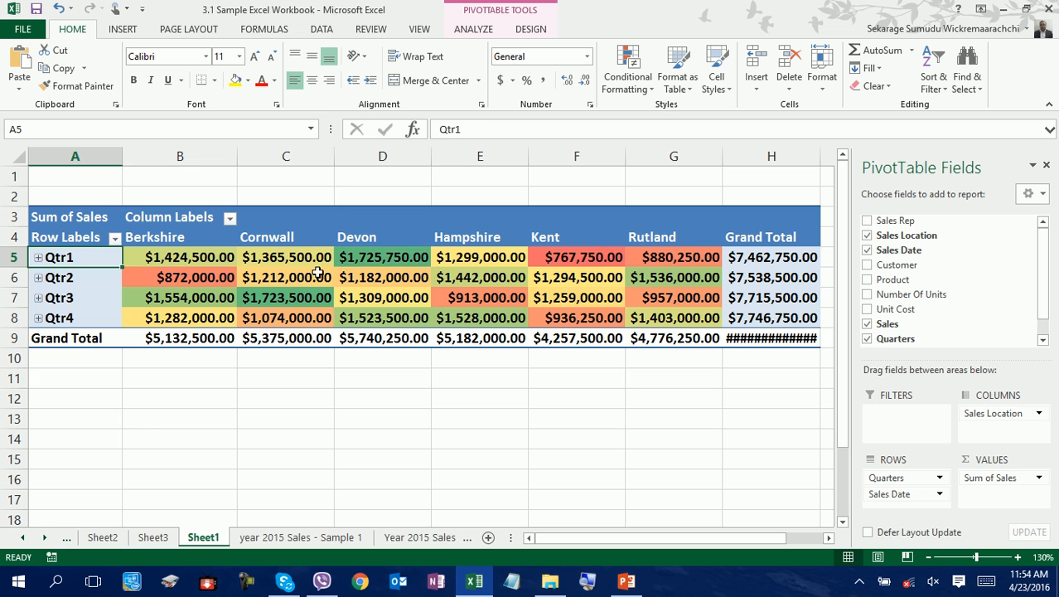
# Compare the sales cells for Devon in Qtr1, Rutland in Qtr2, Cornwall in Qtr3 and Hampshire in Qtr4
pyautogui.click(356, 256)
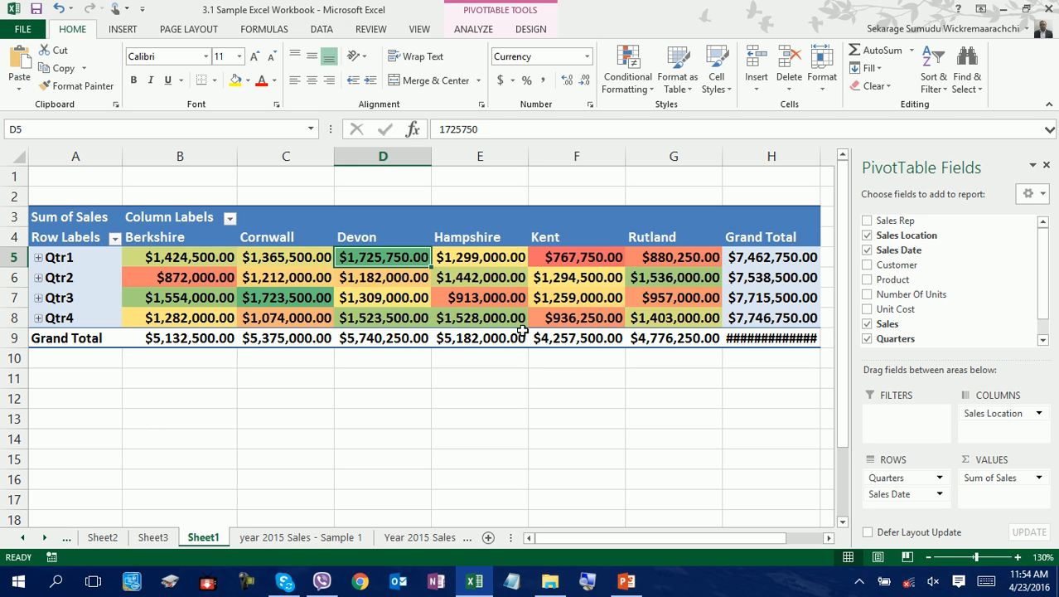
pyautogui.keyDown('ctrl'); pyautogui.click(688, 282); pyautogui.keyUp('ctrl')
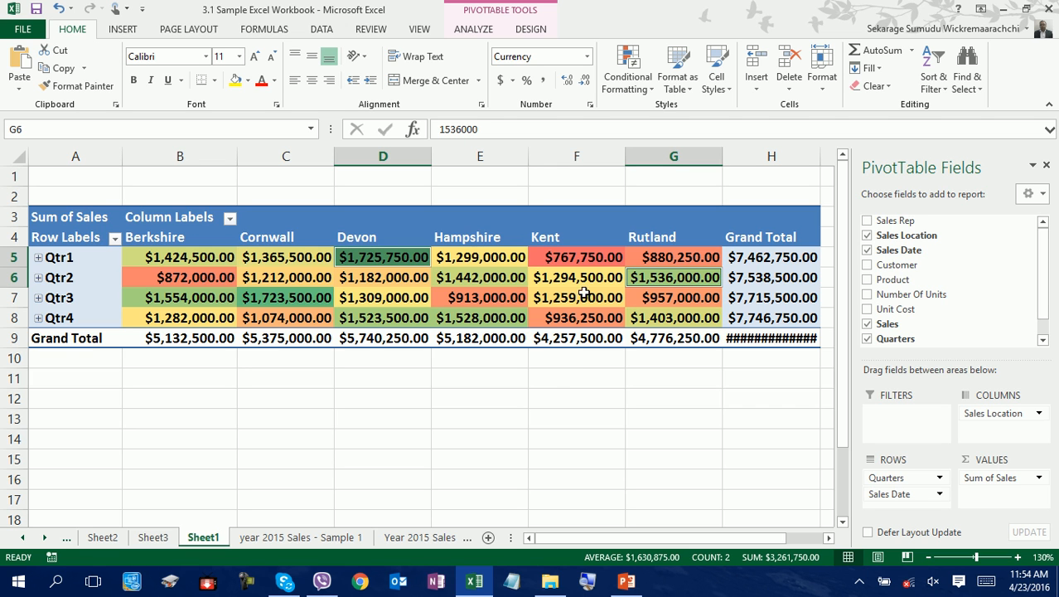
pyautogui.keyDown('ctrl'); pyautogui.click(282, 300); pyautogui.keyUp('ctrl')
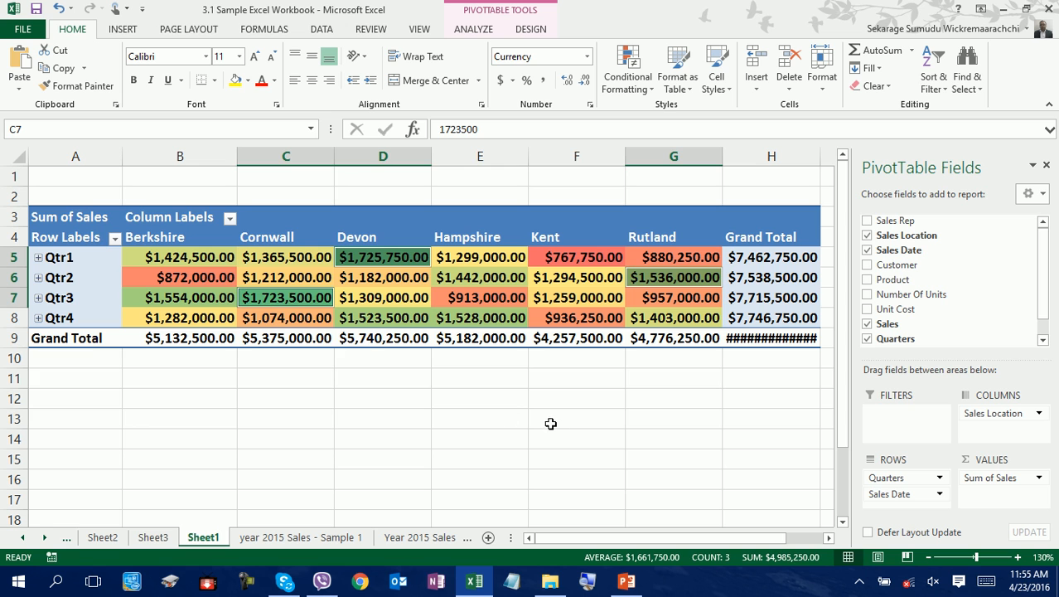
pyautogui.click(462, 333)
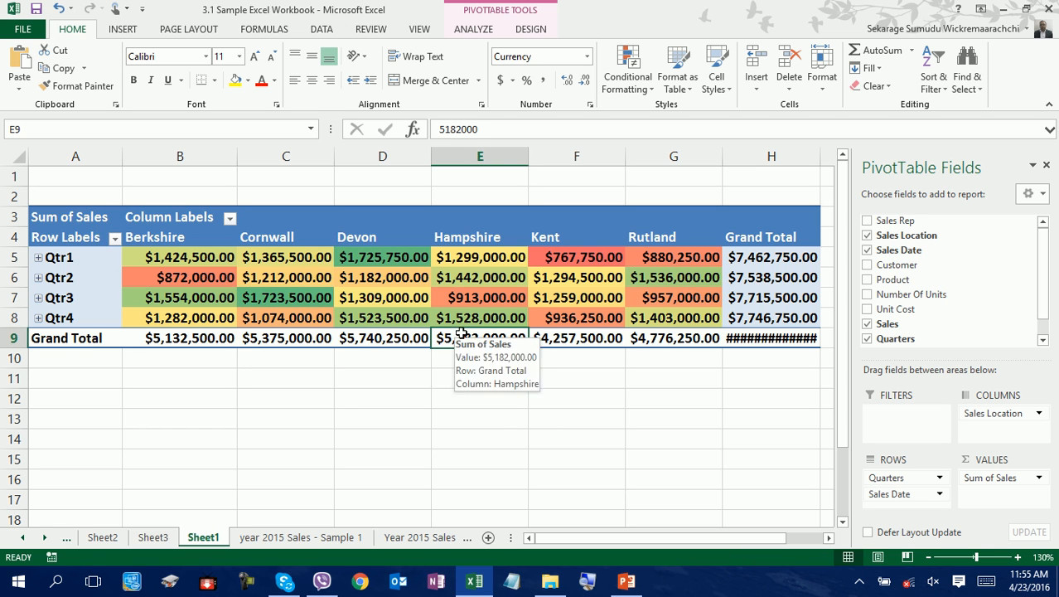
pyautogui.click(473, 315)
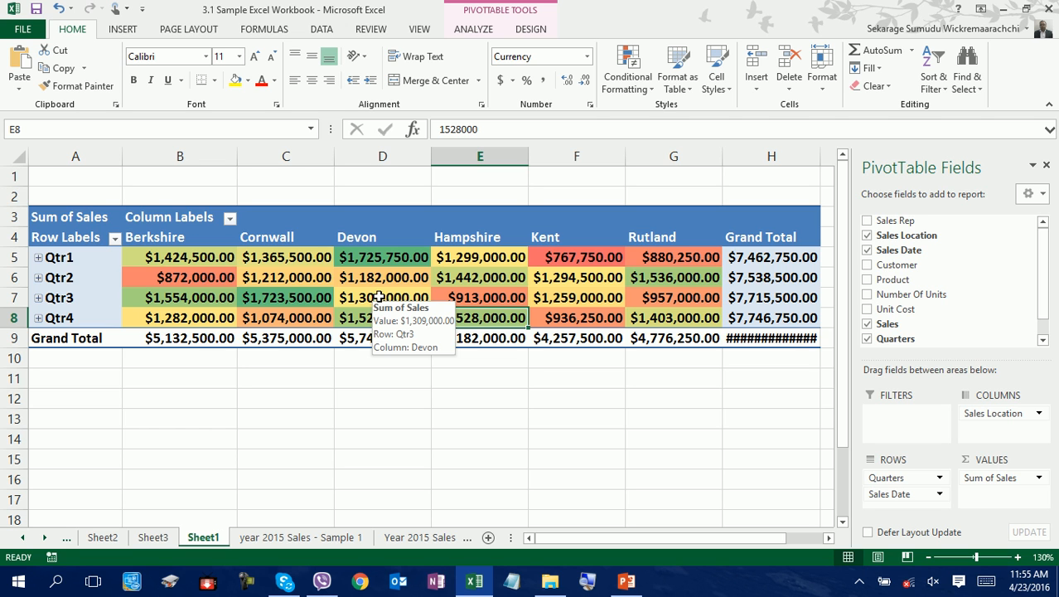
pyautogui.click(81, 257)
pyautogui.moveTo(199, 300)
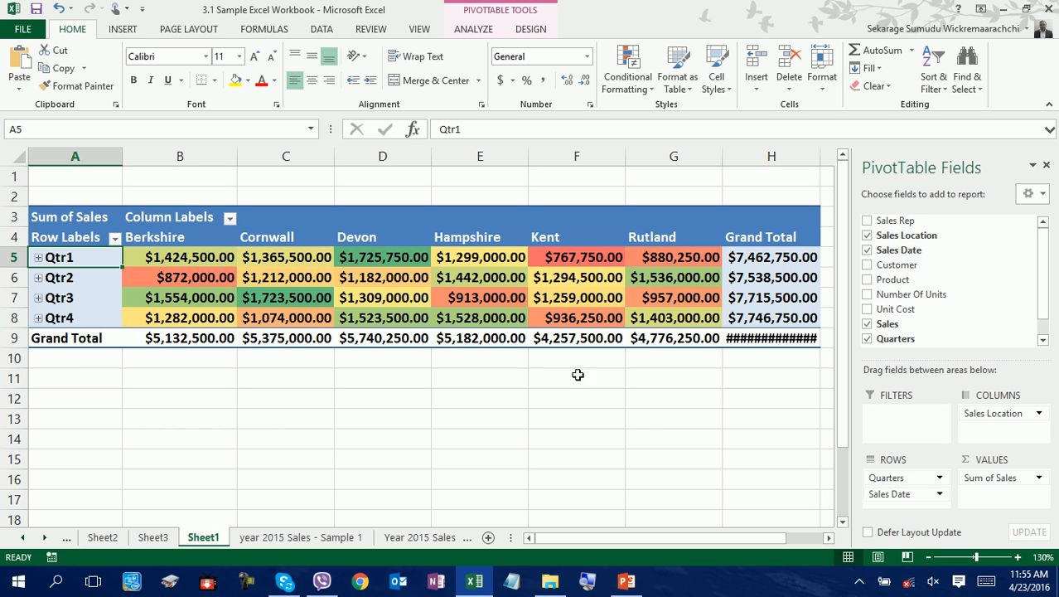
# Move the Quarters field from the rows to the report filter, filter to Qtr1 and inspect the location totals
pyautogui.moveTo(924, 341); pyautogui.dragTo(899, 414)
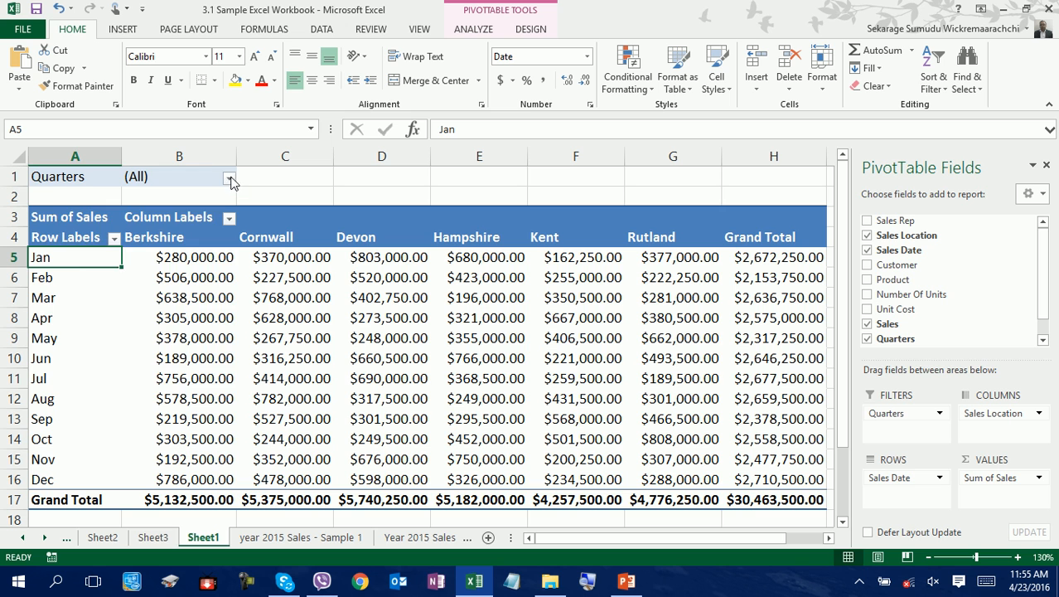
pyautogui.click(229, 179)
pyautogui.click(80, 239)
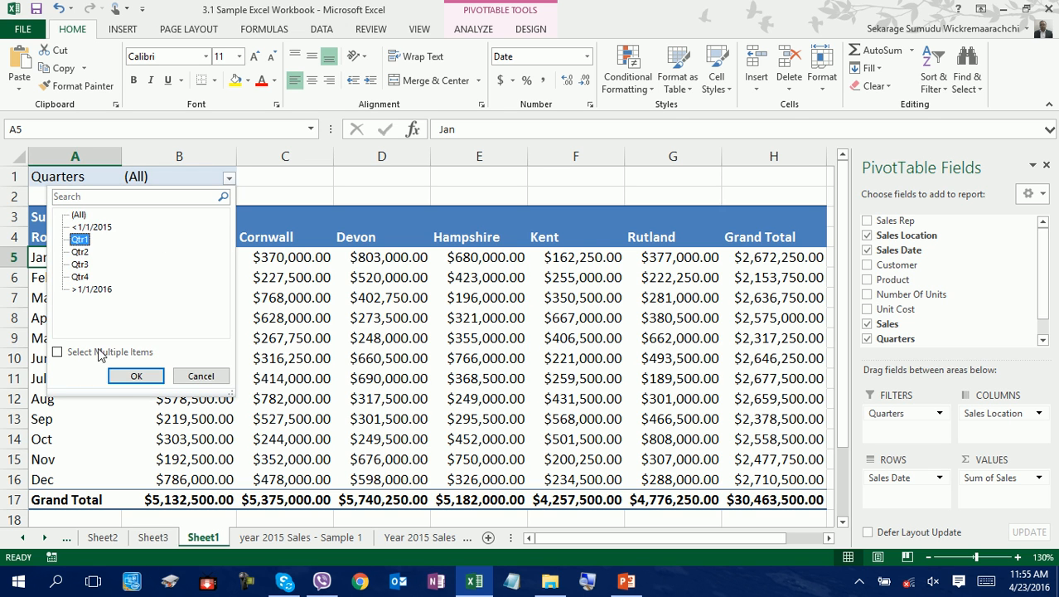
pyautogui.click(136, 375)
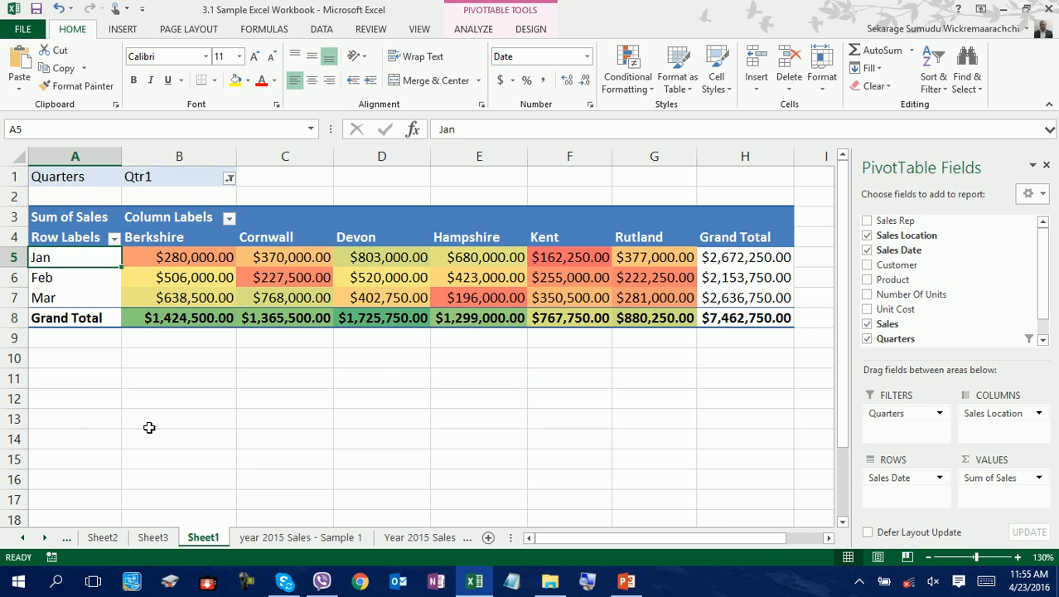
pyautogui.moveTo(135, 318); pyautogui.dragTo(632, 313)
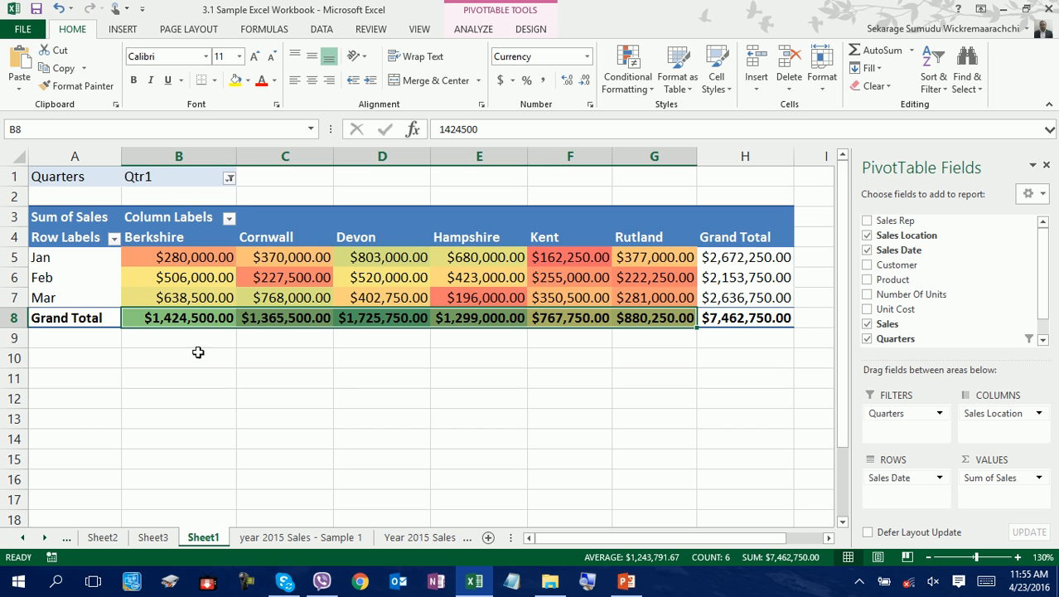
pyautogui.click(461, 264)
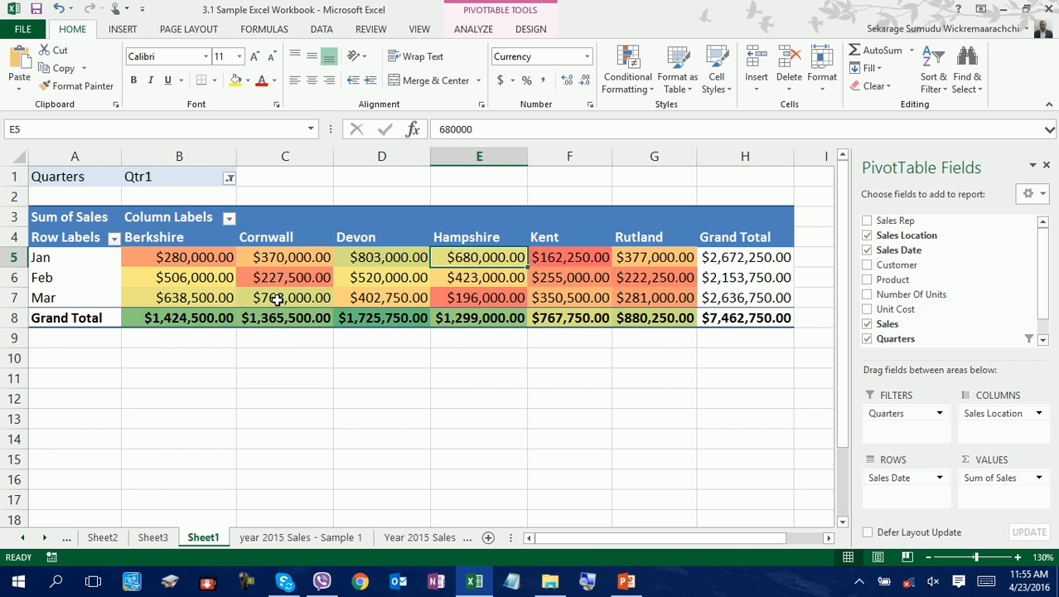
# Undo the Qtr1 filter and the move of the Quarters field to the report filter
pyautogui.hotkey('ctrl', 'z')
pyautogui.hotkey('ctrl', 'z')
pyautogui.click(361, 296)
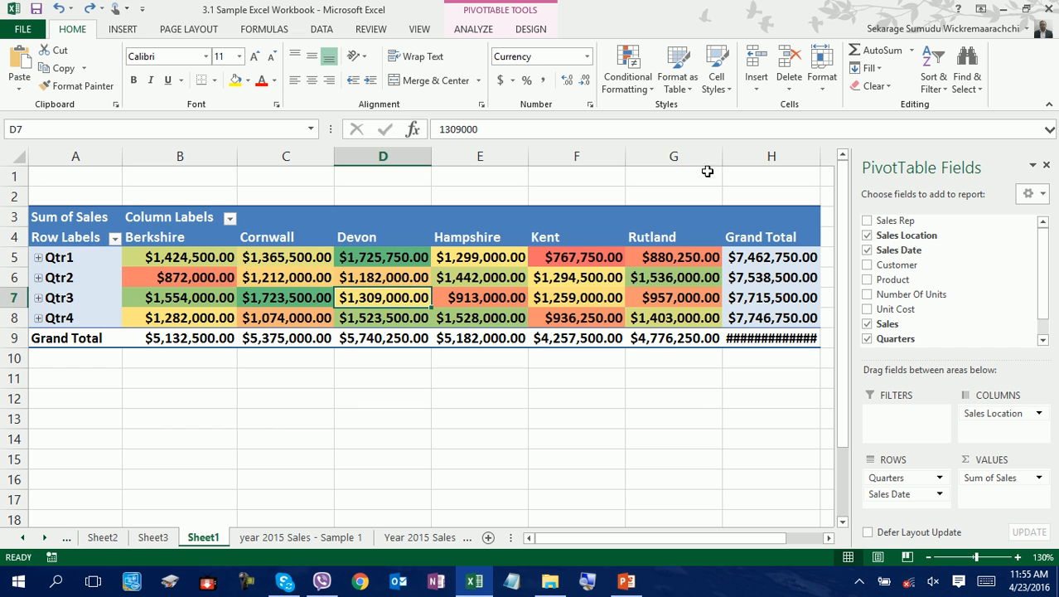
# Turn off the grand totals for both rows and columns in the PivotTable options
pyautogui.rightClick(685, 279)
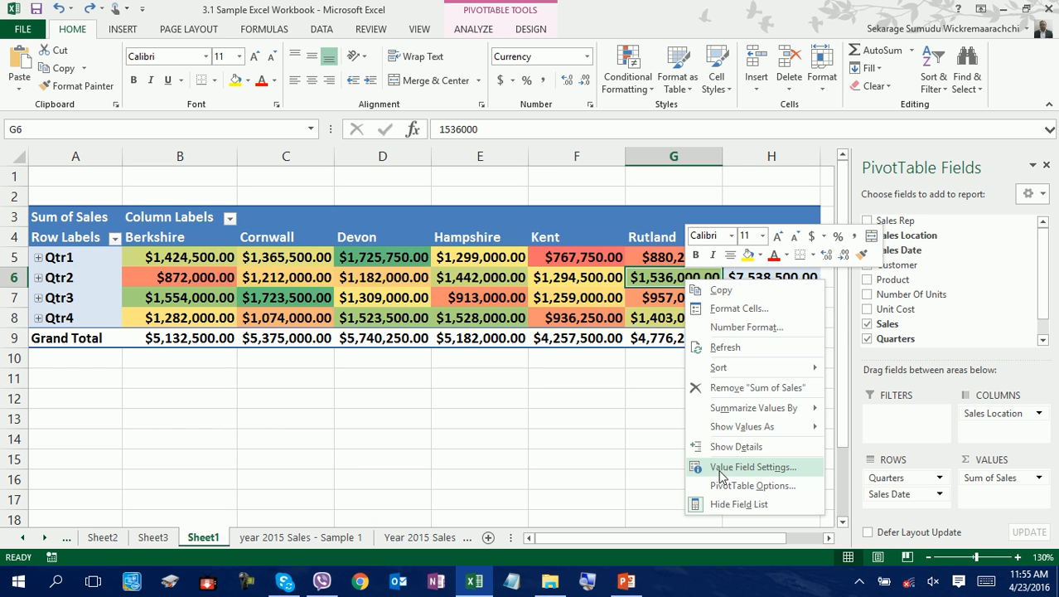
pyautogui.click(723, 486)
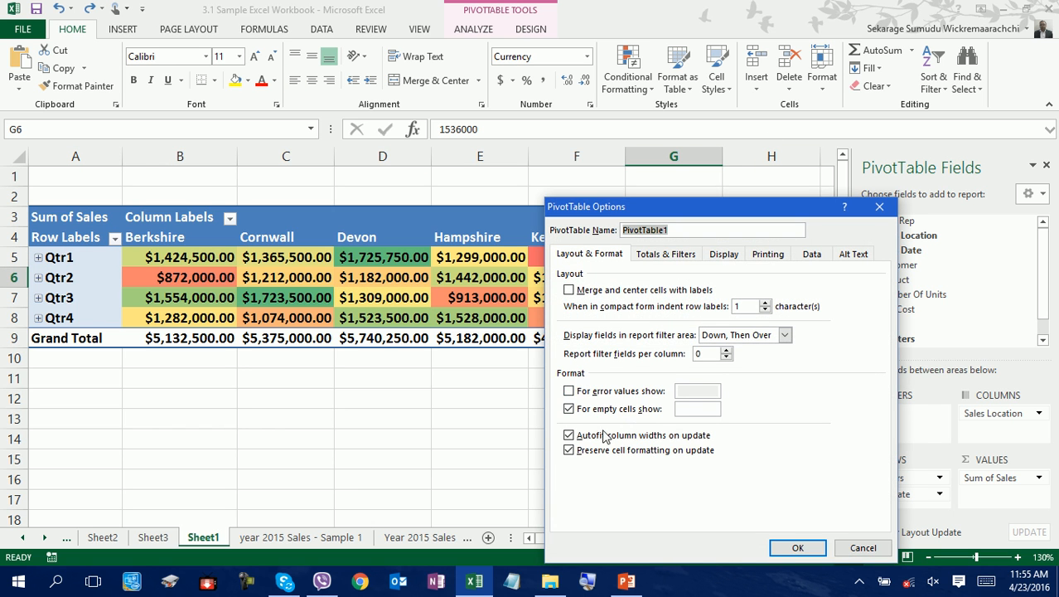
pyautogui.click(663, 254)
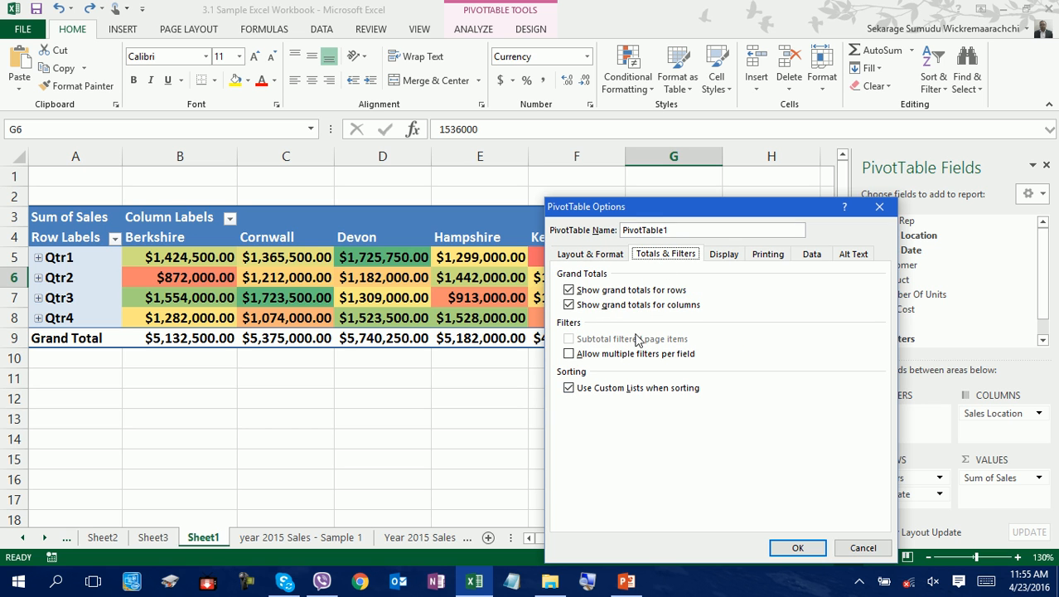
pyautogui.click(569, 304)
pyautogui.click(569, 289)
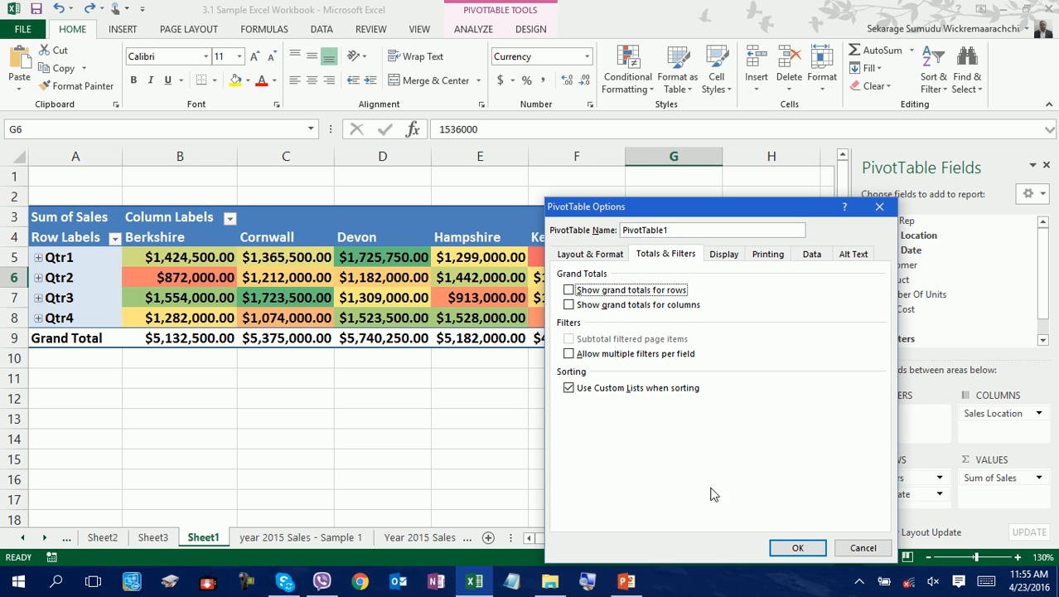
pyautogui.click(797, 548)
pyautogui.click(390, 279)
pyautogui.click(187, 313)
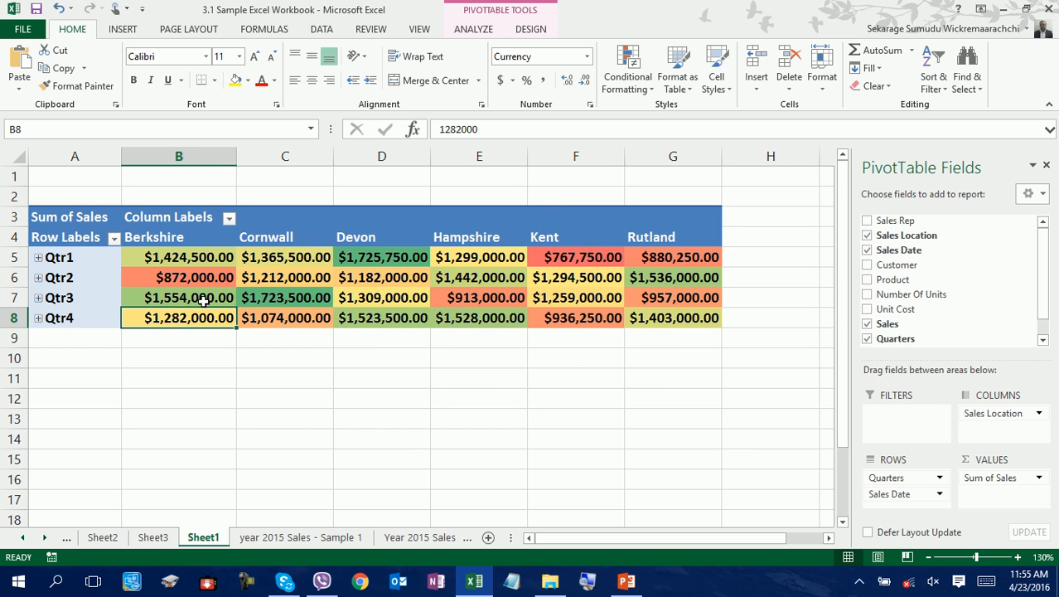
# Move the Quarters field to the report filter and filter the PivotTable to Qtr1
pyautogui.moveTo(926, 338); pyautogui.dragTo(904, 418)
pyautogui.click(228, 179)
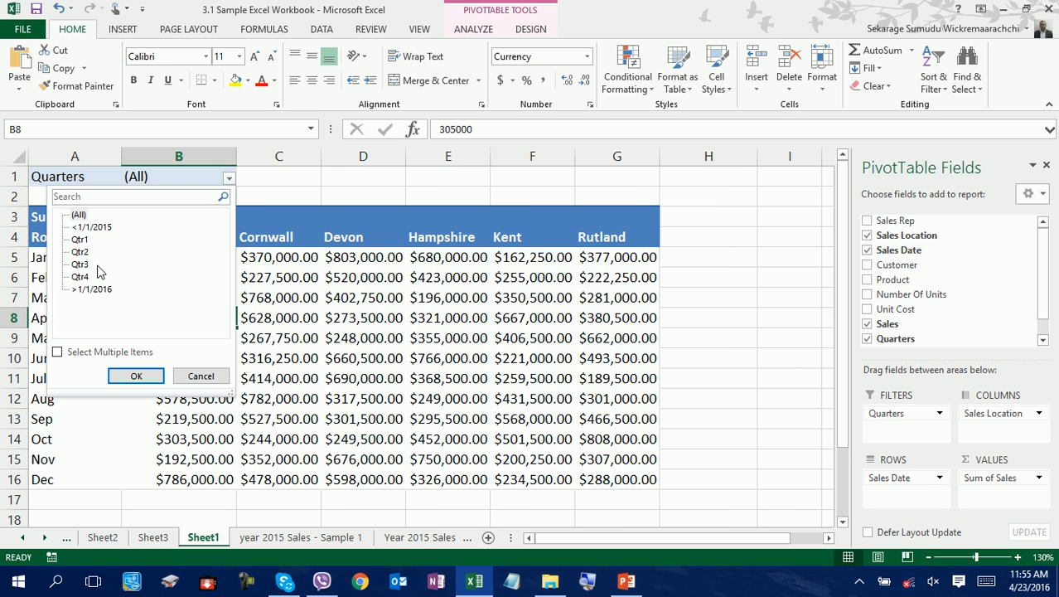
pyautogui.click(80, 239)
pyautogui.click(136, 375)
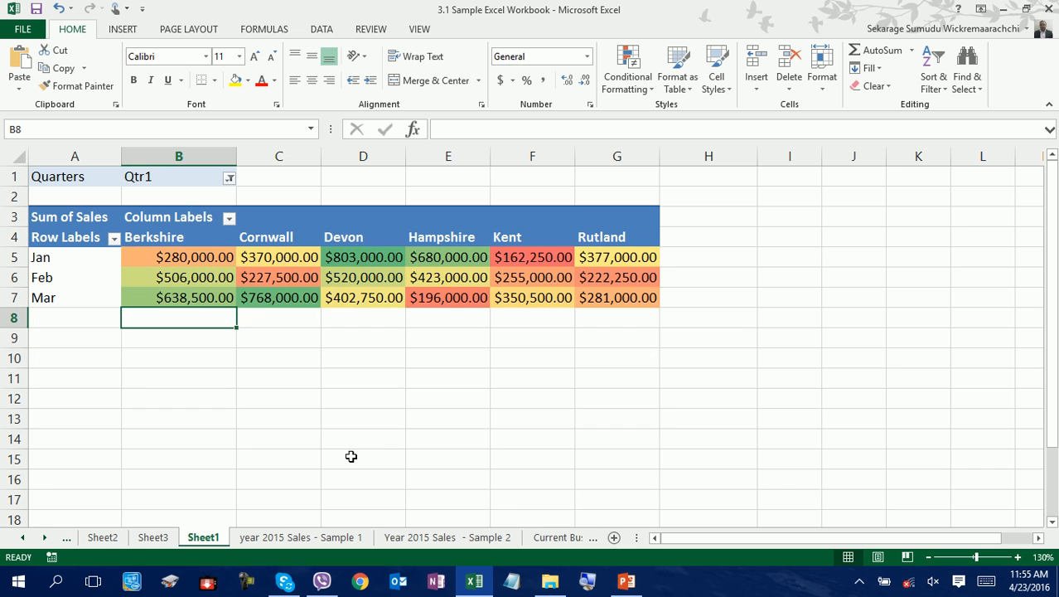
# Examine the January to March sales cells by location, comparing Devon and Hampshire in January with Berkshire and Cornwall in March
pyautogui.click(368, 258)
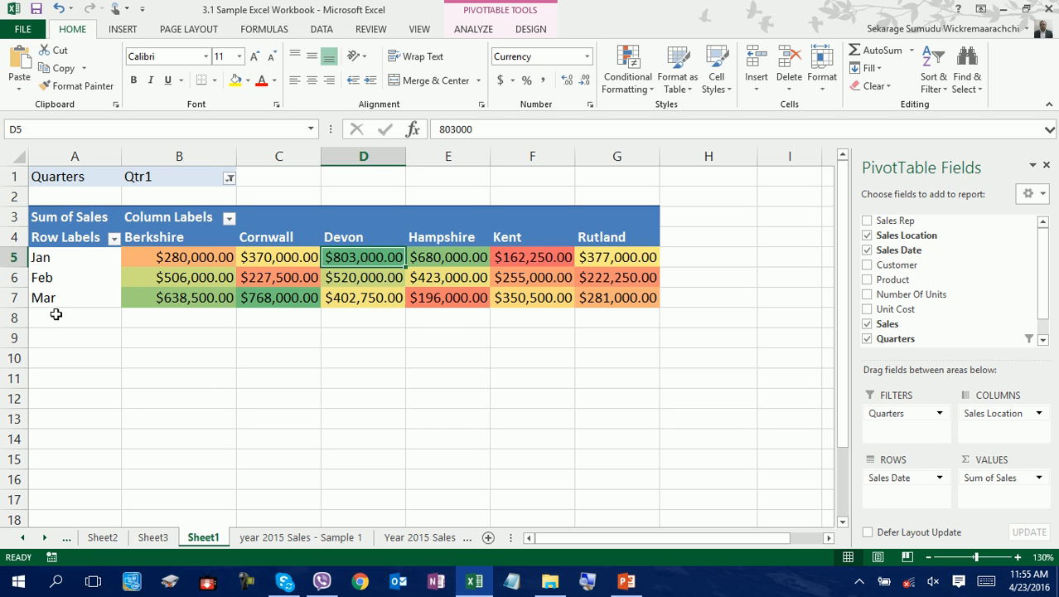
pyautogui.click(66, 251)
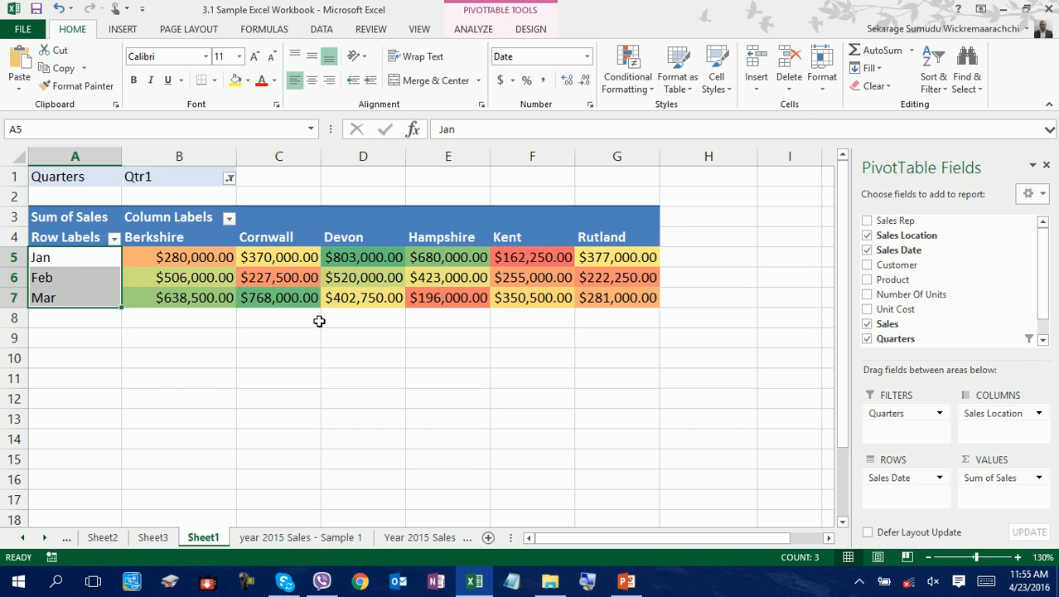
pyautogui.click(209, 319)
pyautogui.moveTo(347, 259); pyautogui.dragTo(355, 334)
pyautogui.click(355, 336)
pyautogui.click(184, 298)
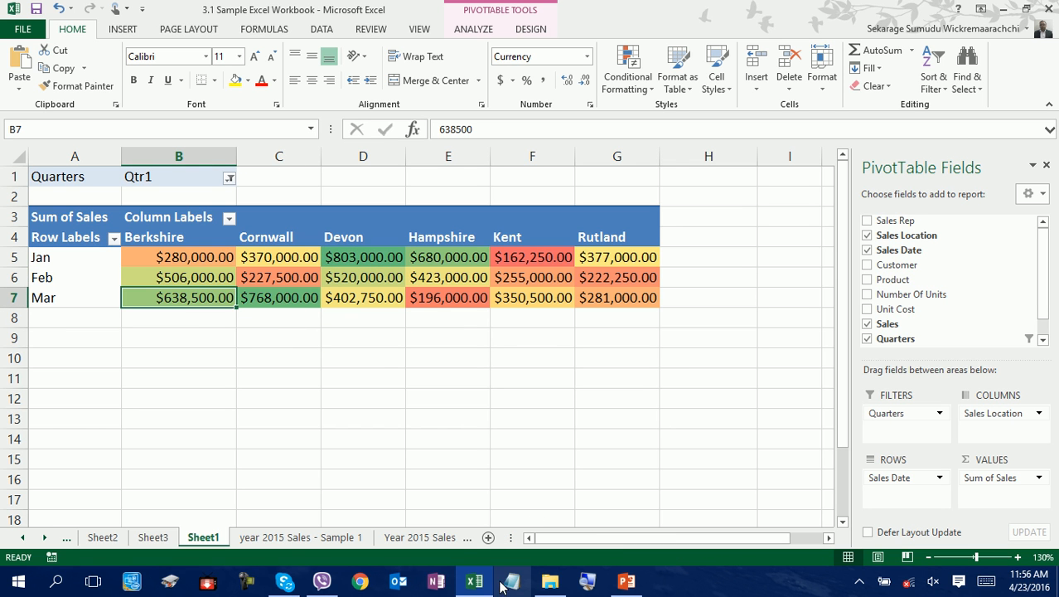
pyautogui.click(310, 297)
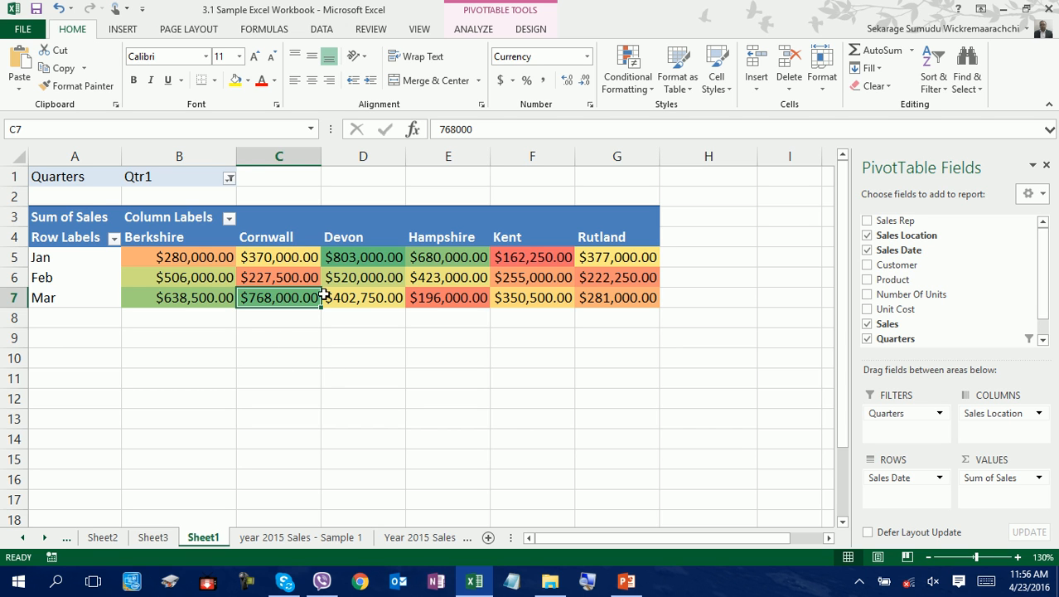
pyautogui.click(348, 260)
pyautogui.click(467, 259)
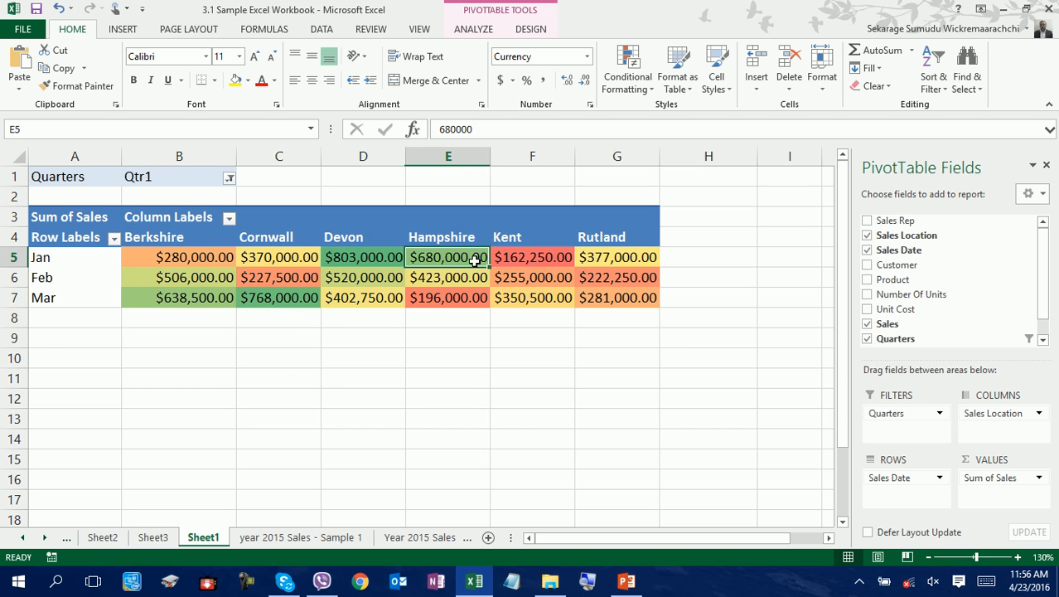
pyautogui.click(232, 292)
# Add AutoSum totals for every location in B8:G8 beneath the PivotTable and autofit columns B to G
pyautogui.moveTo(177, 321); pyautogui.dragTo(580, 319)
pyautogui.hotkey('alt', '=')
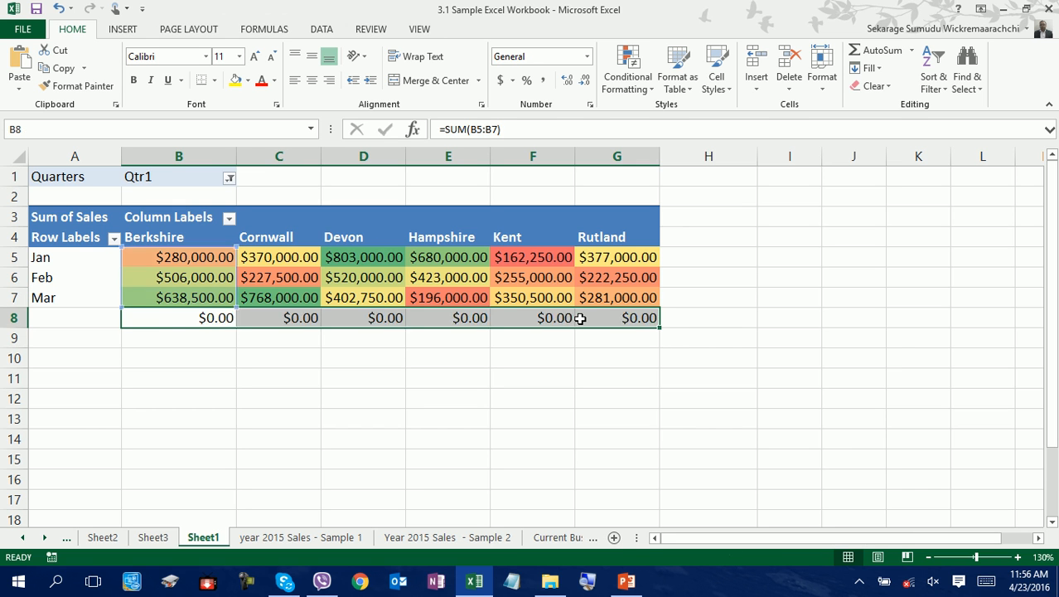
pyautogui.moveTo(228, 177); pyautogui.dragTo(656, 152)
pyautogui.doubleClick(656, 152)
pyautogui.click(513, 319)
# Apply the Red-Yellow-Green color scale to the location totals in B8:G8 and check Kent's total
pyautogui.moveTo(232, 321); pyautogui.dragTo(678, 313)
pyautogui.click(628, 73)
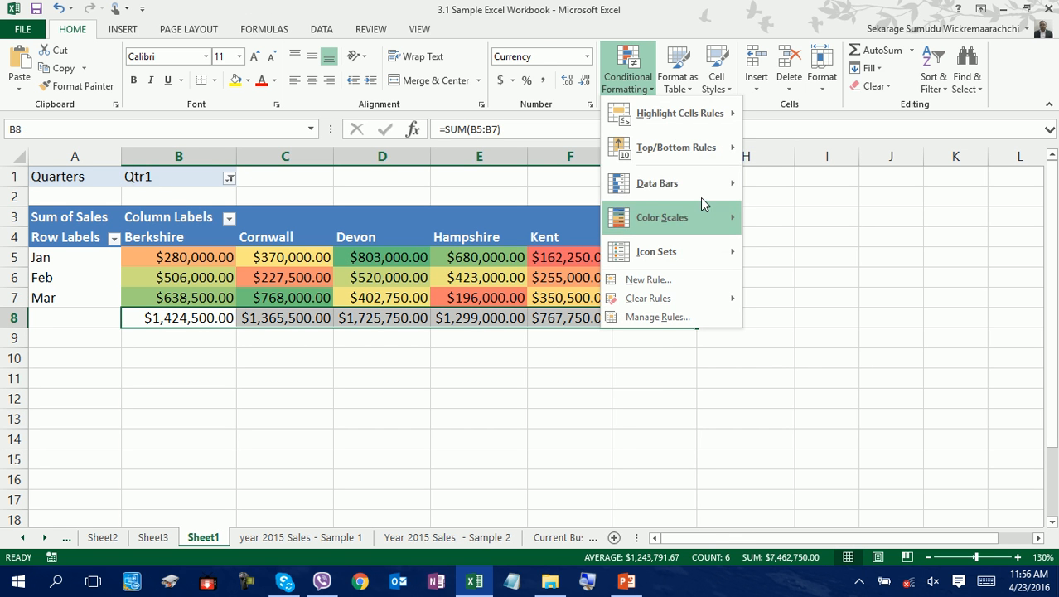
pyautogui.moveTo(686, 216)
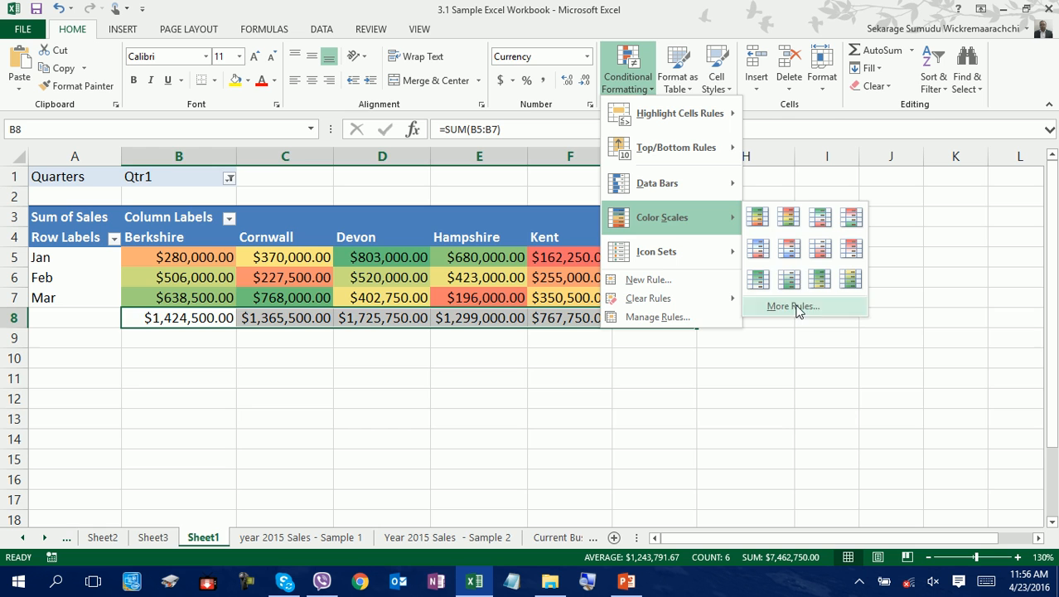
pyautogui.click(799, 226)
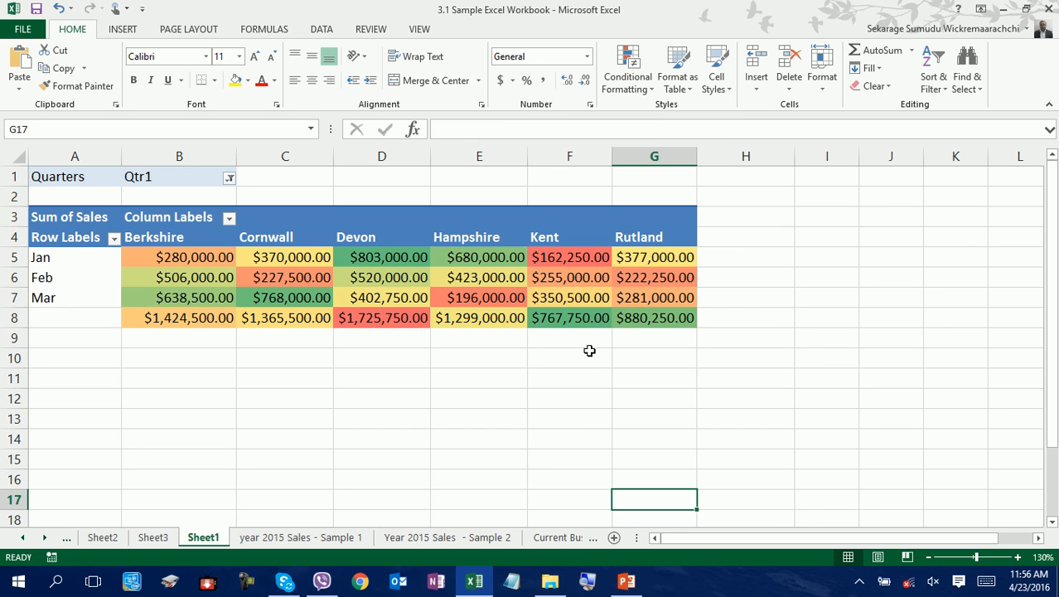
pyautogui.click(588, 318)
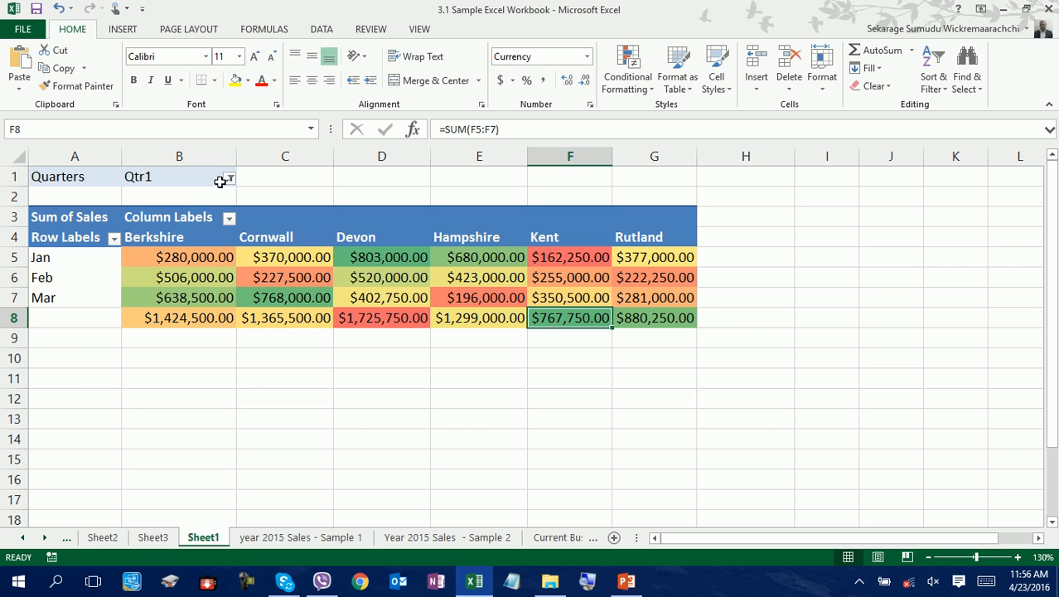
# Filter the PivotTable to Qtr2, autofit columns B to G, and check Berkshire's total
pyautogui.click(230, 179)
pyautogui.click(83, 252)
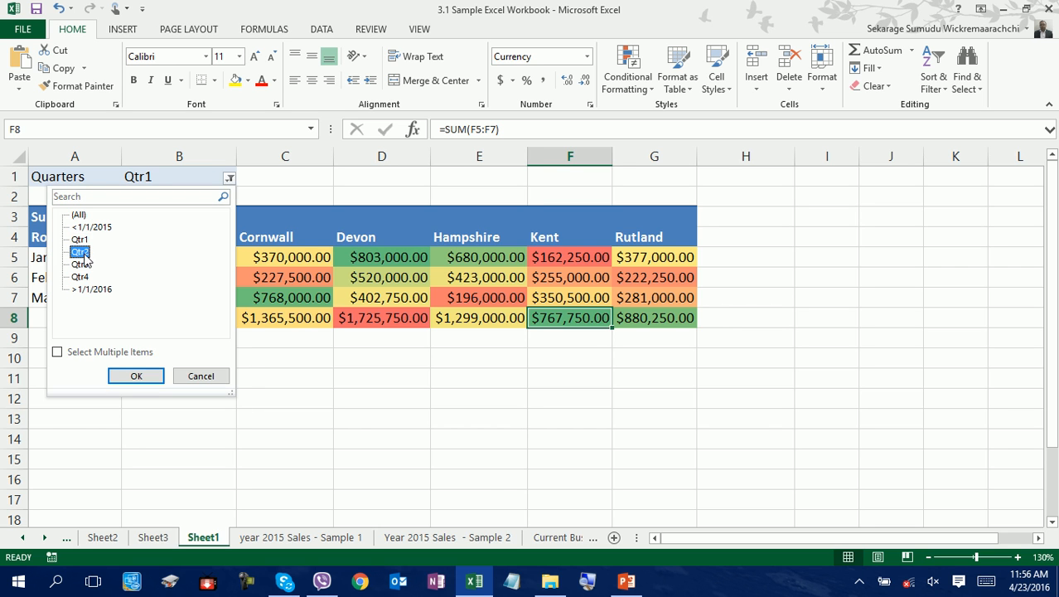
pyautogui.click(136, 375)
pyautogui.moveTo(209, 156); pyautogui.dragTo(617, 158)
pyautogui.doubleClick(659, 156)
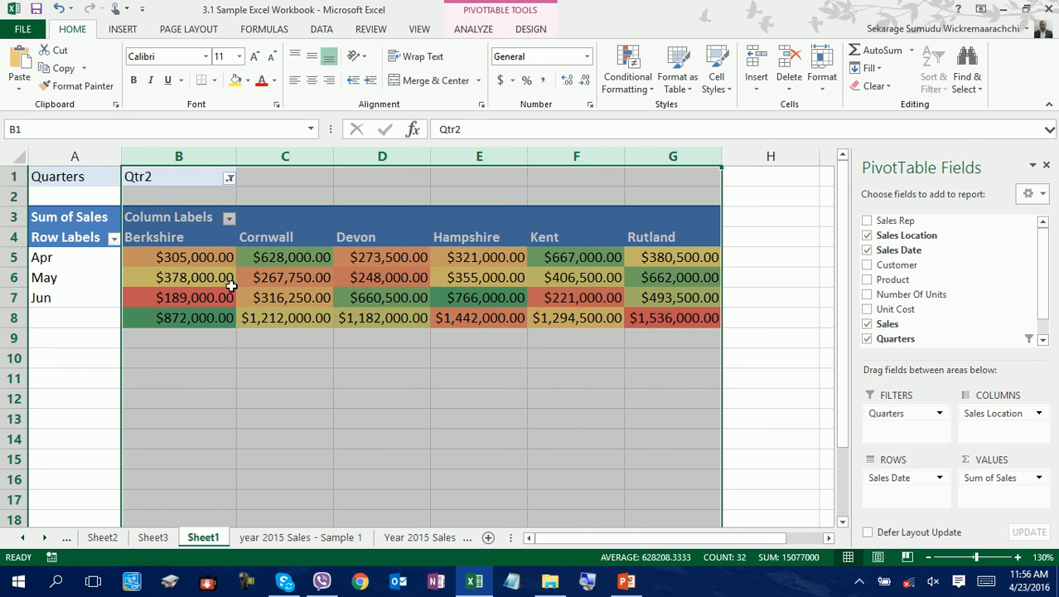
pyautogui.click(190, 317)
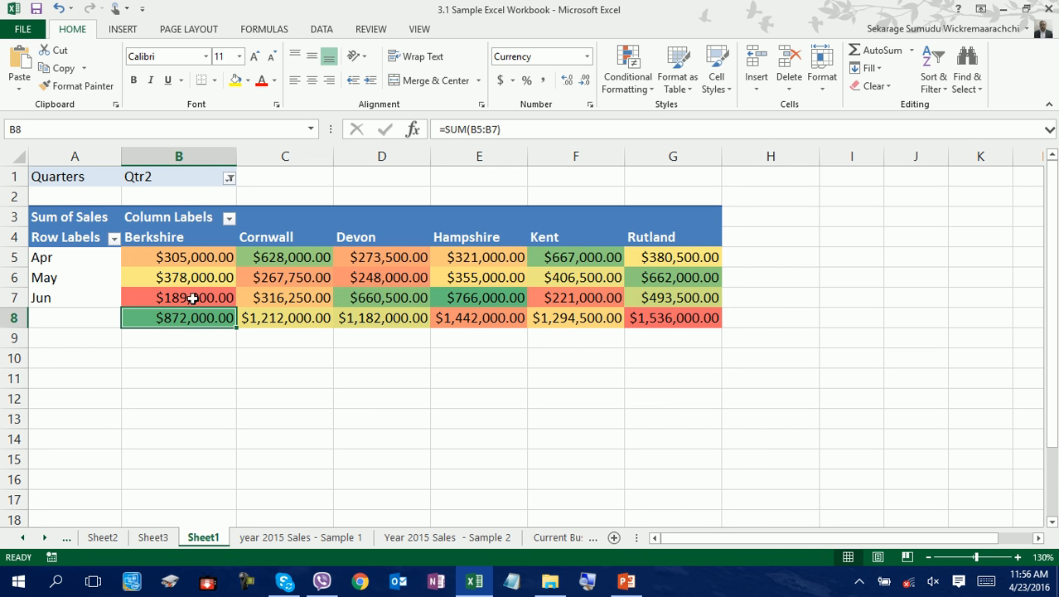
# Filter the PivotTable to Qtr3, autofit columns B to G, and check the Hampshire and Rutland totals
pyautogui.click(230, 181)
pyautogui.click(80, 264)
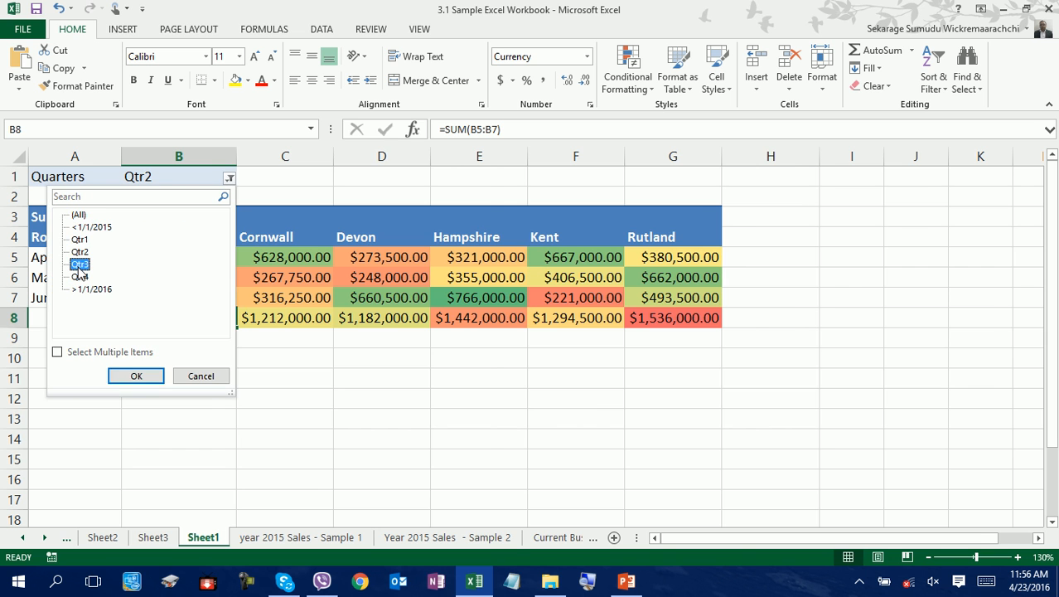
pyautogui.click(129, 374)
pyautogui.moveTo(166, 156); pyautogui.dragTo(620, 155)
pyautogui.doubleClick(660, 156)
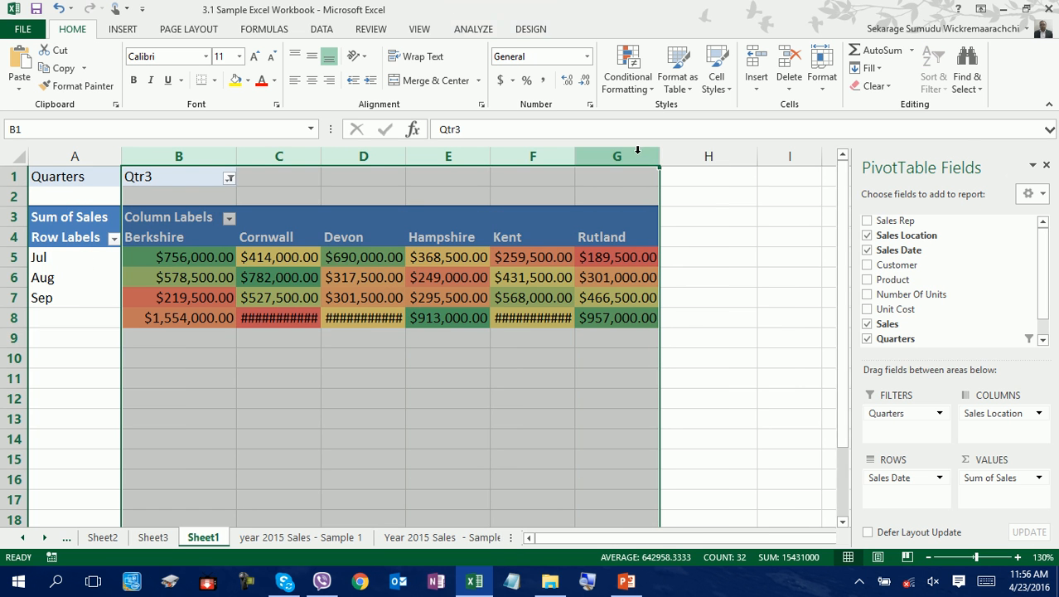
pyautogui.click(494, 316)
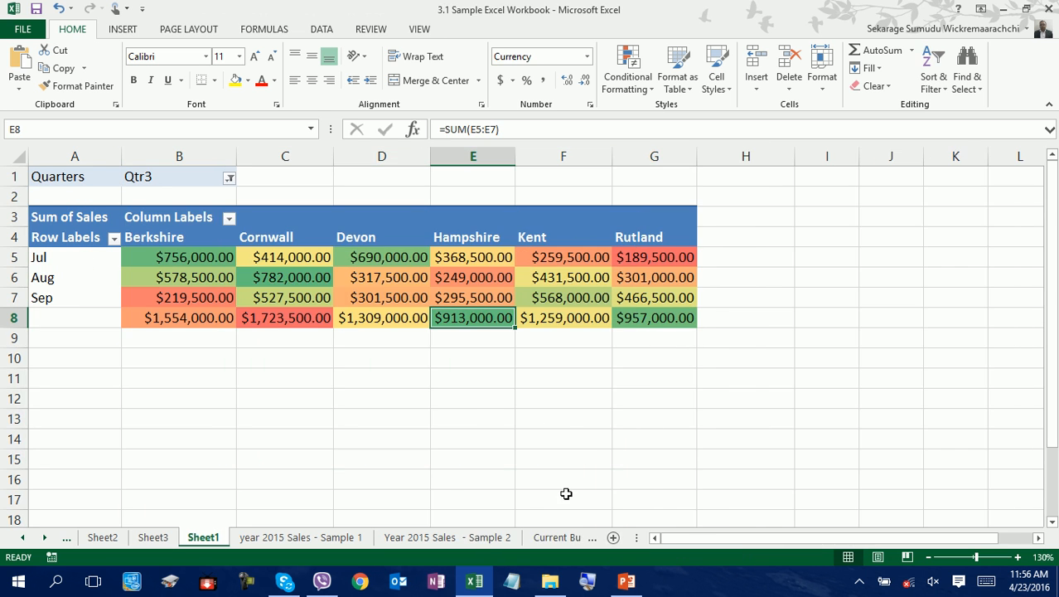
pyautogui.click(645, 321)
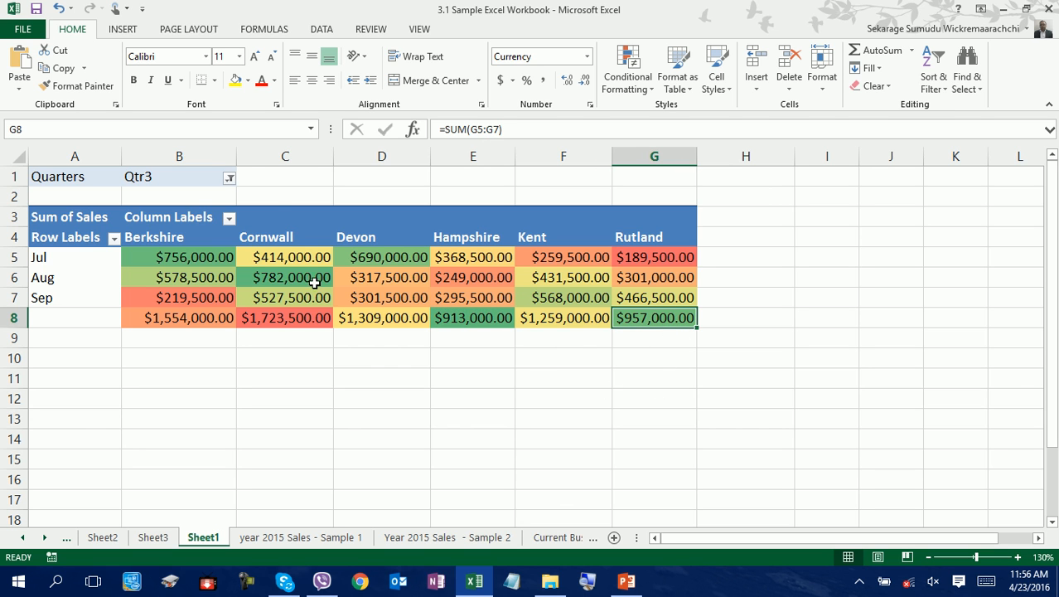
# Filter the PivotTable to Qtr4, autofit columns B to G, and check the Kent and Cornwall totals
pyautogui.click(229, 179)
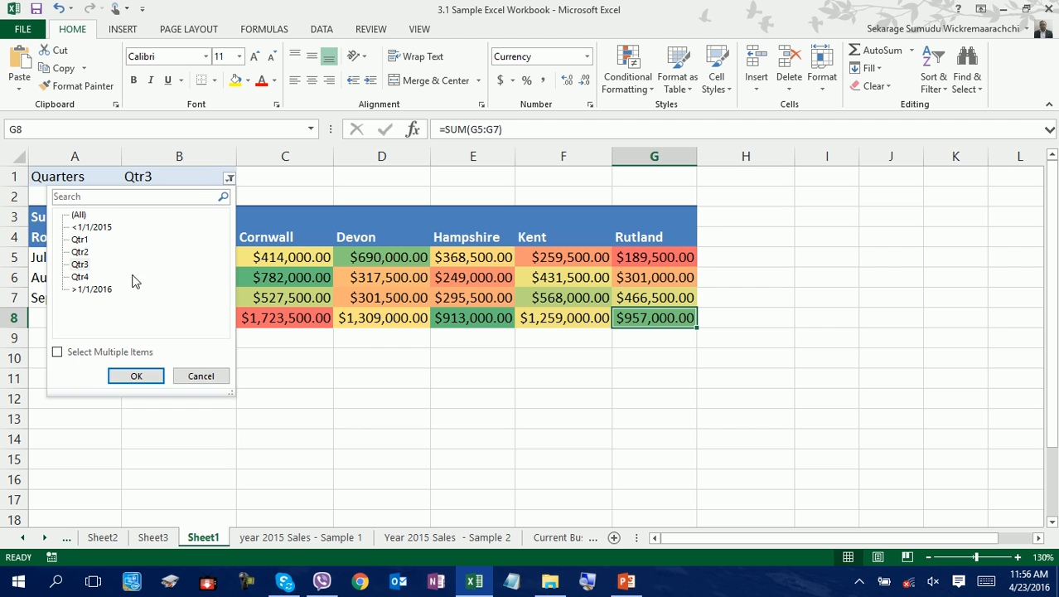
pyautogui.click(80, 277)
pyautogui.click(136, 376)
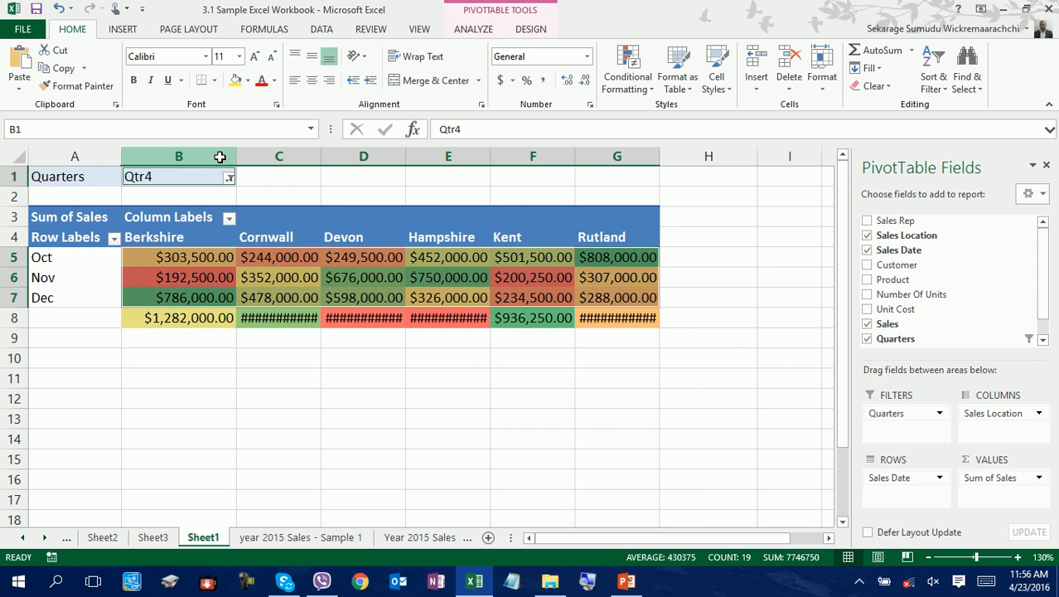
pyautogui.moveTo(220, 155); pyautogui.dragTo(671, 178)
pyautogui.doubleClick(652, 158)
pyautogui.click(479, 277)
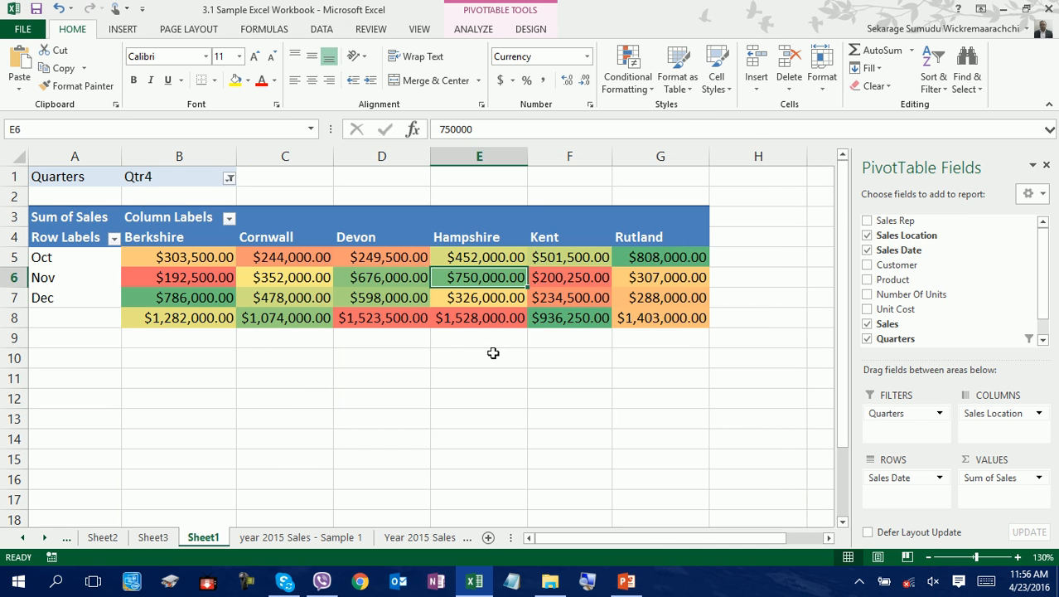
pyautogui.click(560, 319)
pyautogui.click(299, 315)
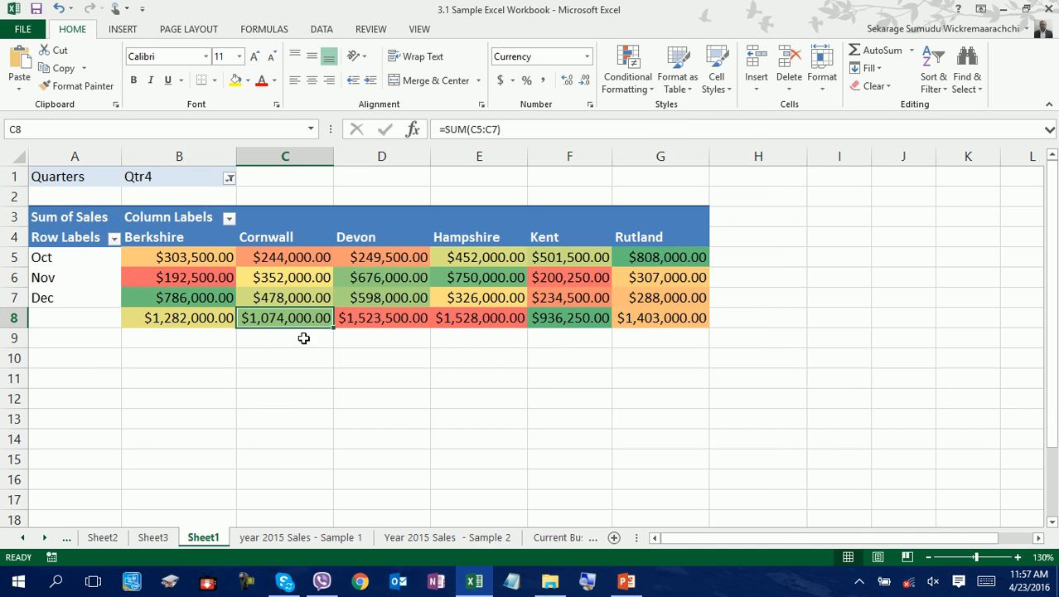
pyautogui.press('Return')
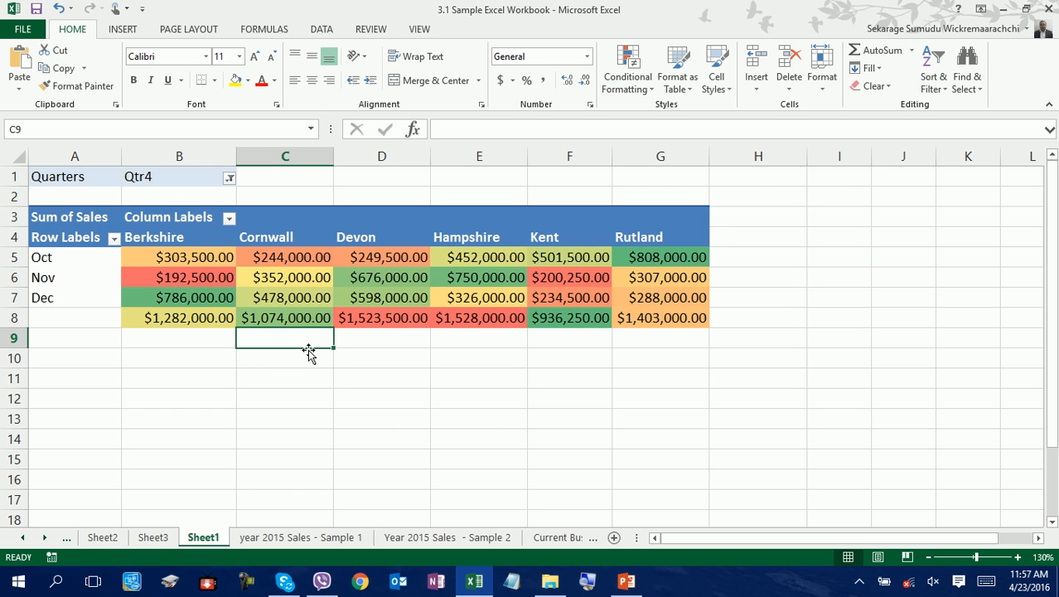
# Return the Quarters filter to Qtr1 and check Rutland's total
pyautogui.click(229, 185)
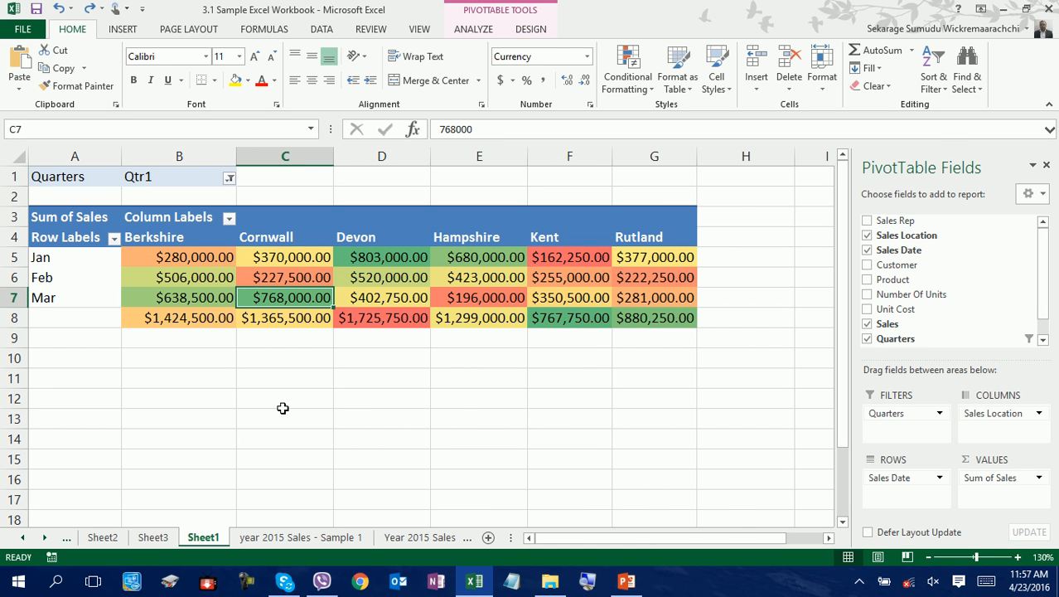
pyautogui.click(643, 320)
pyautogui.rightClick(503, 300)
# Edit the PivotTable's Graded Color Scale rule to use red for the minimum and light green for the maximum
pyautogui.click(435, 296)
pyautogui.moveTo(439, 297)
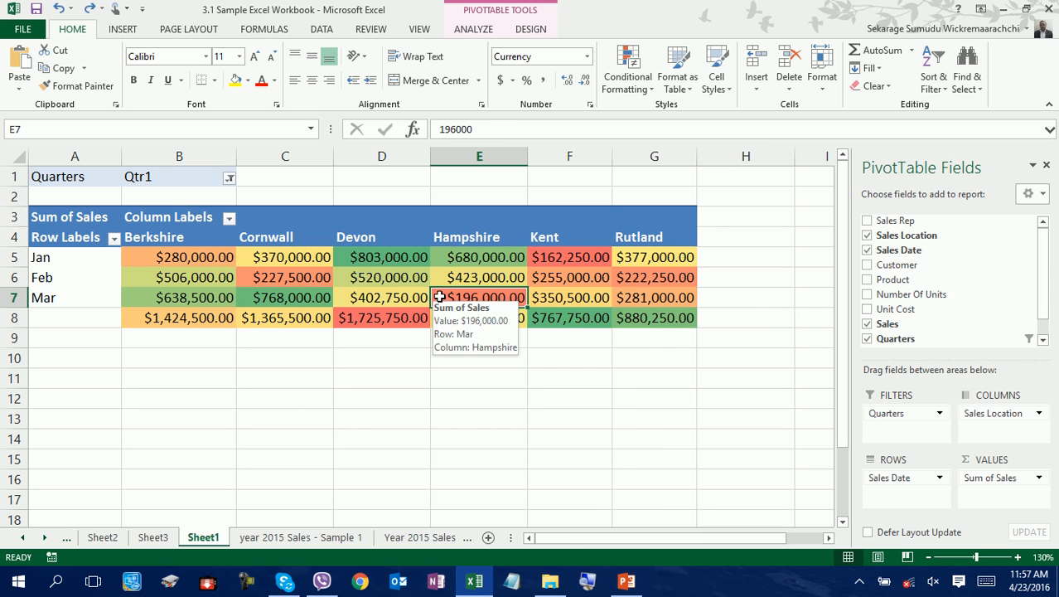
pyautogui.hotkey('alt', 'o')
pyautogui.press('d')
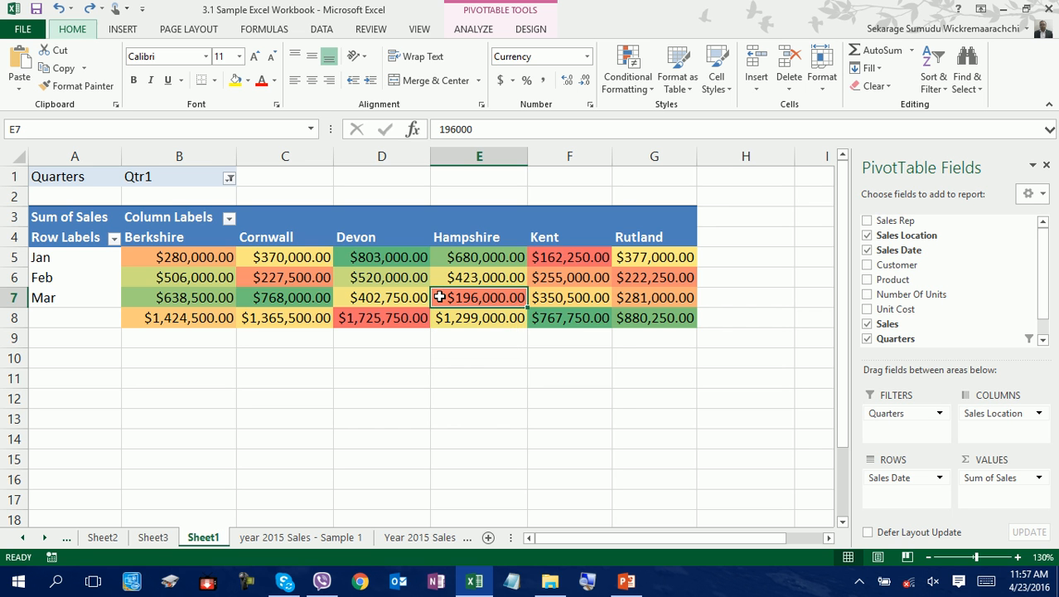
pyautogui.click(254, 296)
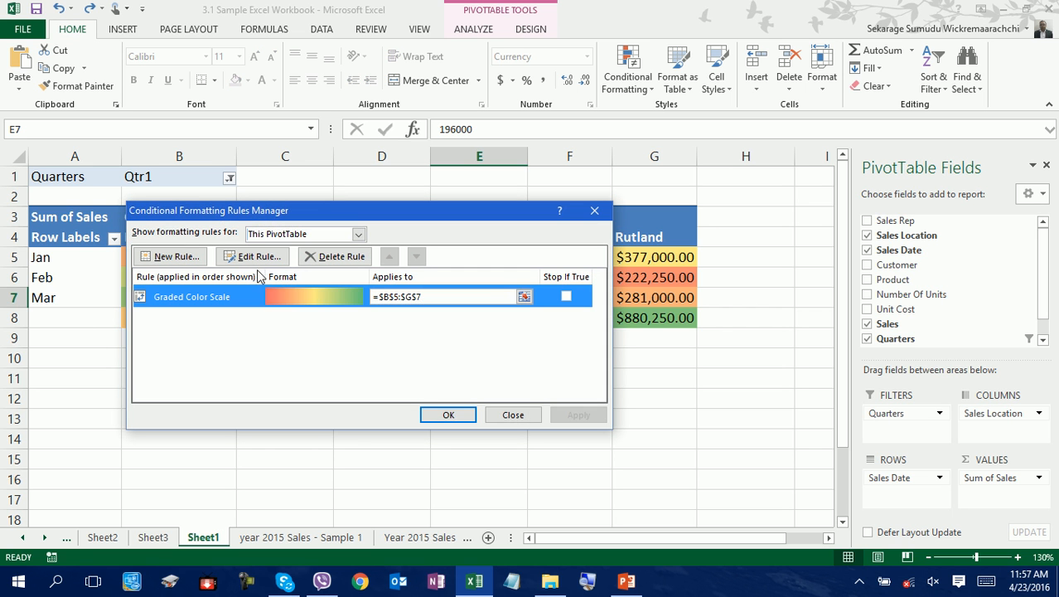
pyautogui.click(251, 256)
pyautogui.click(316, 439)
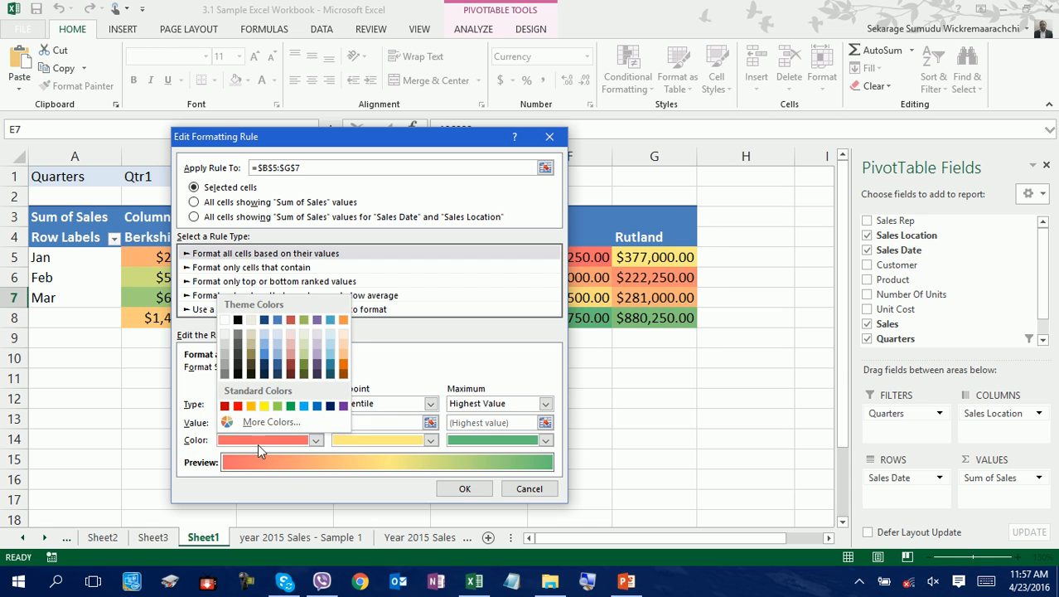
pyautogui.click(238, 405)
pyautogui.click(546, 440)
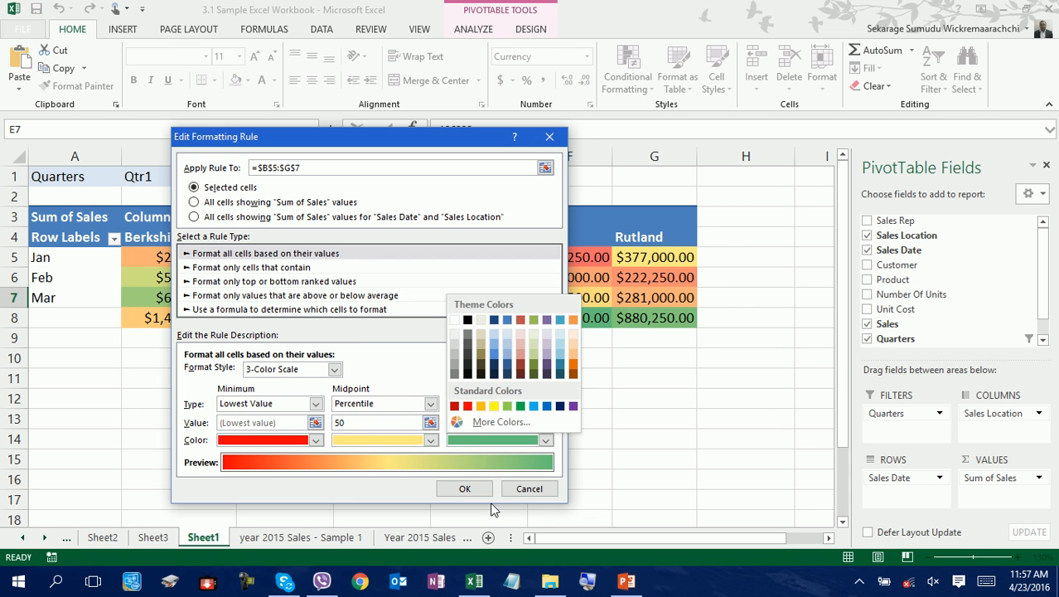
pyautogui.click(508, 405)
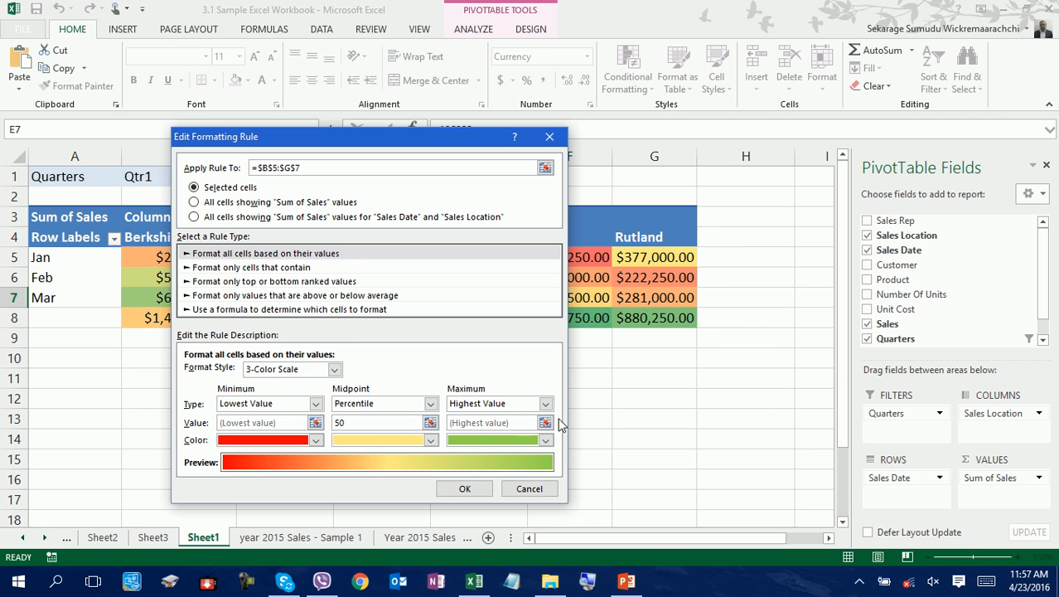
# Try yellow as the midpoint color, then switch the rule to a 2-Color Scale and apply it to the PivotTable
pyautogui.click(430, 439)
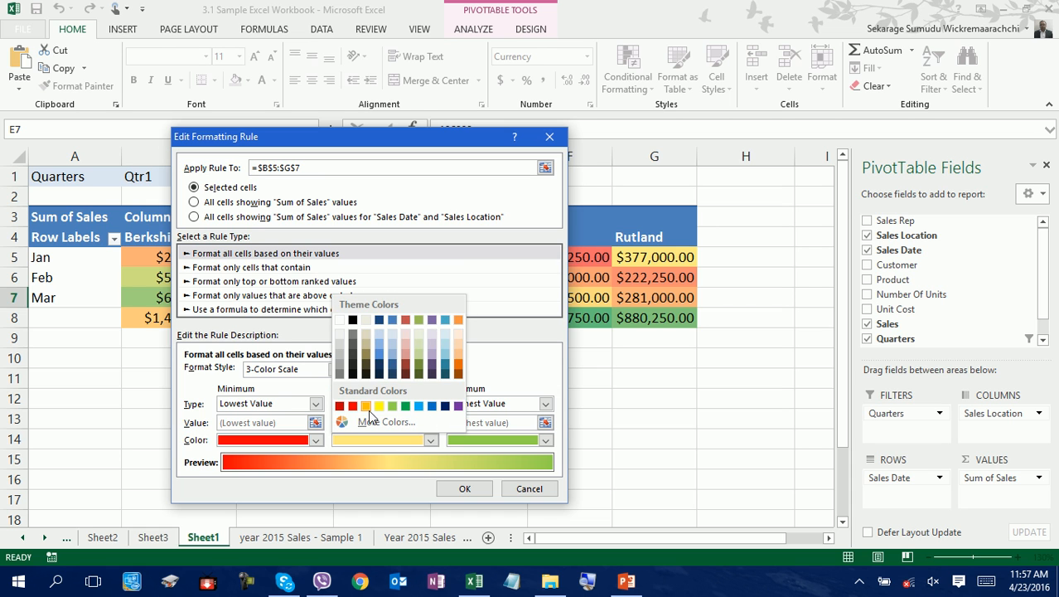
pyautogui.click(379, 406)
pyautogui.click(334, 369)
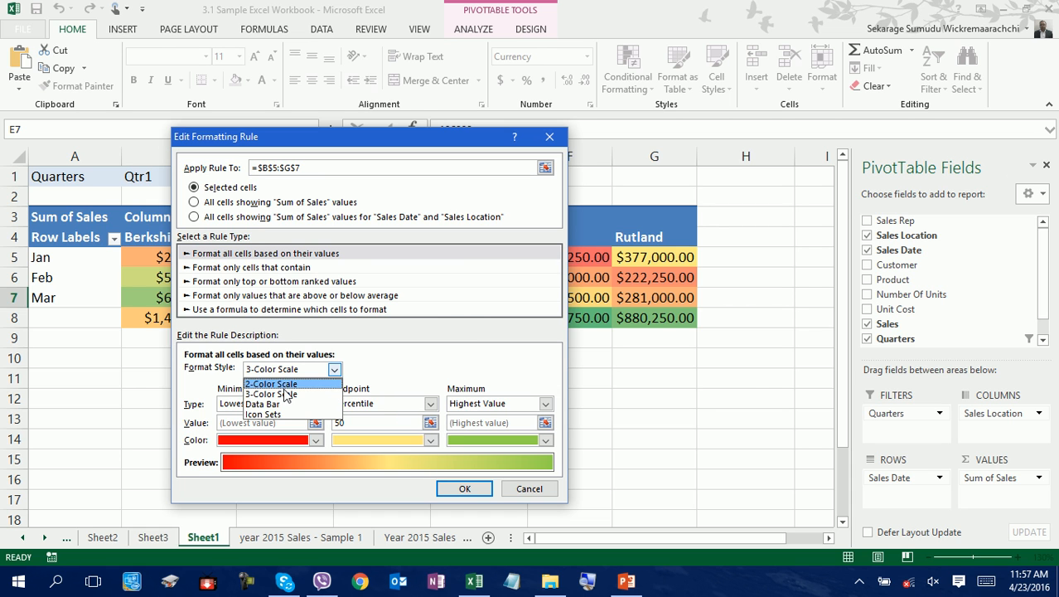
pyautogui.click(281, 385)
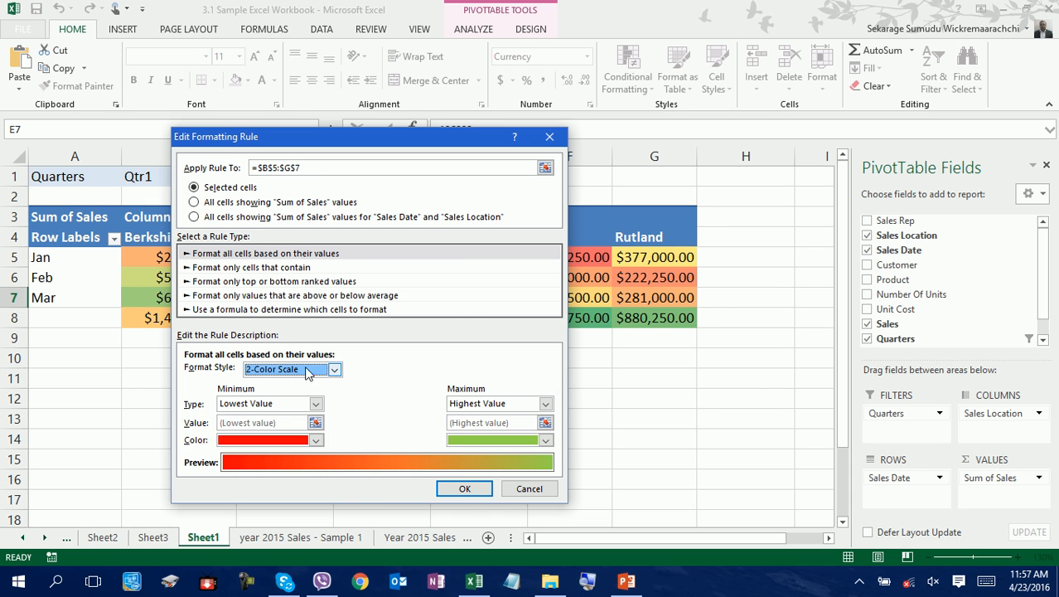
pyautogui.click(456, 493)
pyautogui.click(571, 412)
pyautogui.click(507, 412)
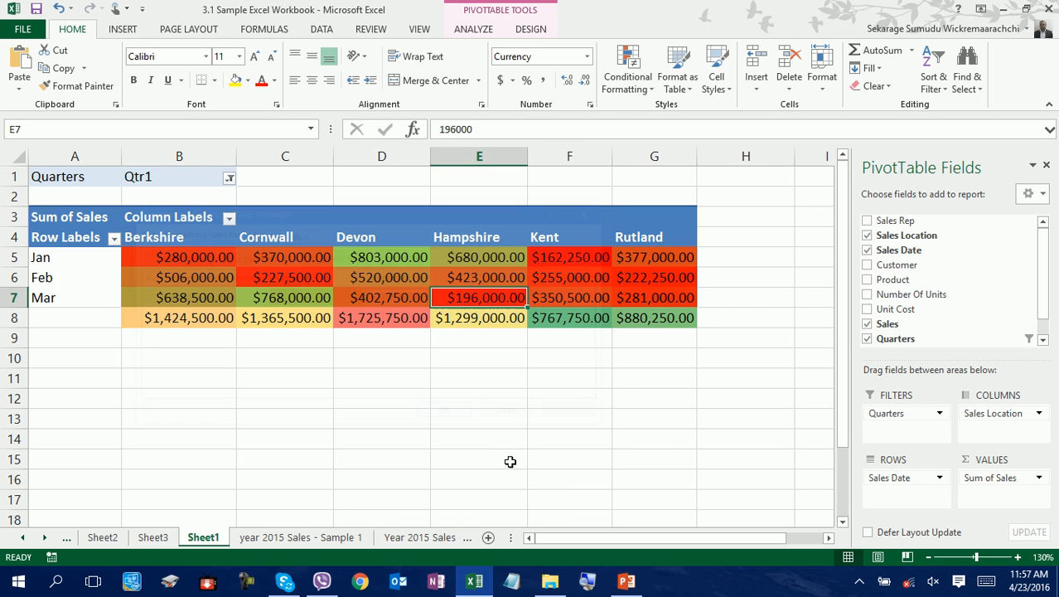
# Undo the color scales, column totals and Quarters filter layout, back to the PivotTable with quarters and months as rows
pyautogui.click(490, 442)
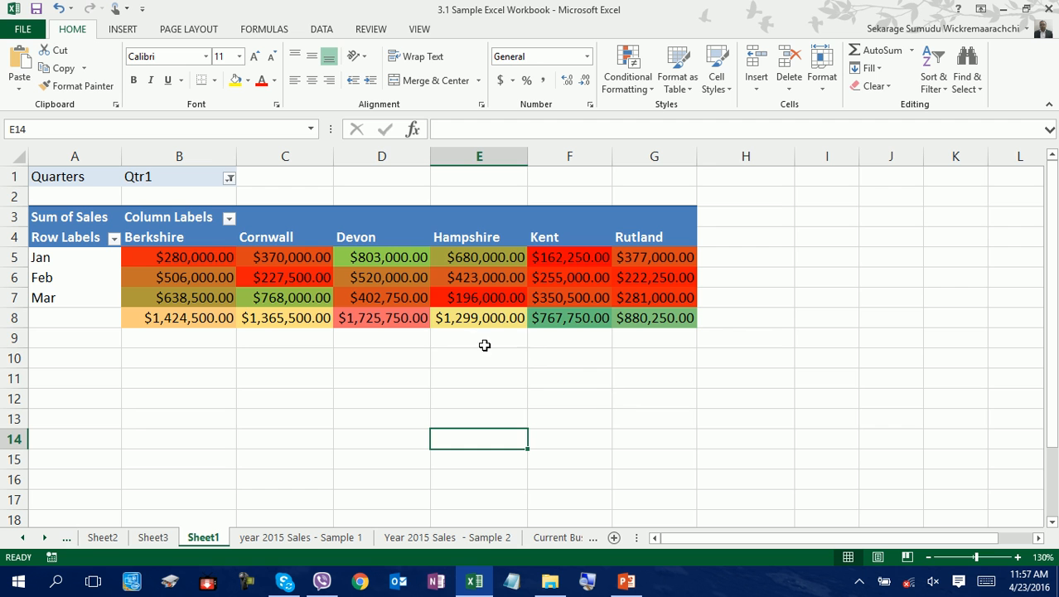
pyautogui.click(466, 317)
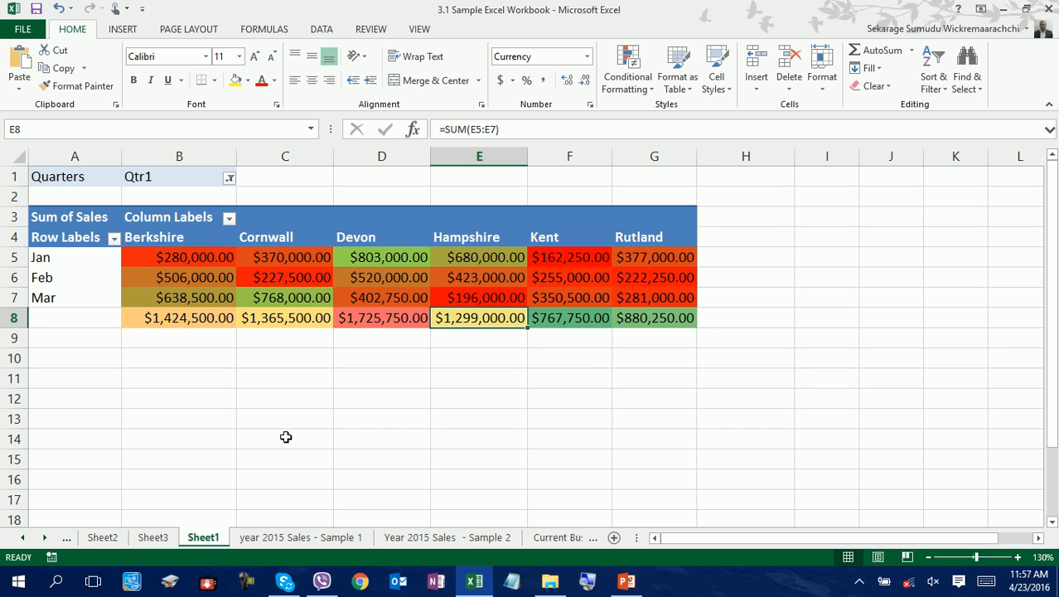
pyautogui.hotkey('ctrl', 'z')
pyautogui.hotkey('ctrl', 'z')
pyautogui.hotkey('ctrl', 'z')
pyautogui.hotkey('ctrl', 'z')
pyautogui.hotkey('ctrl', 'z')
pyautogui.hotkey('ctrl', 'z')
pyautogui.hotkey('ctrl', 'z')
pyautogui.hotkey('ctrl', 'z')
pyautogui.hotkey('ctrl', 'z')
pyautogui.hotkey('ctrl', 'z')
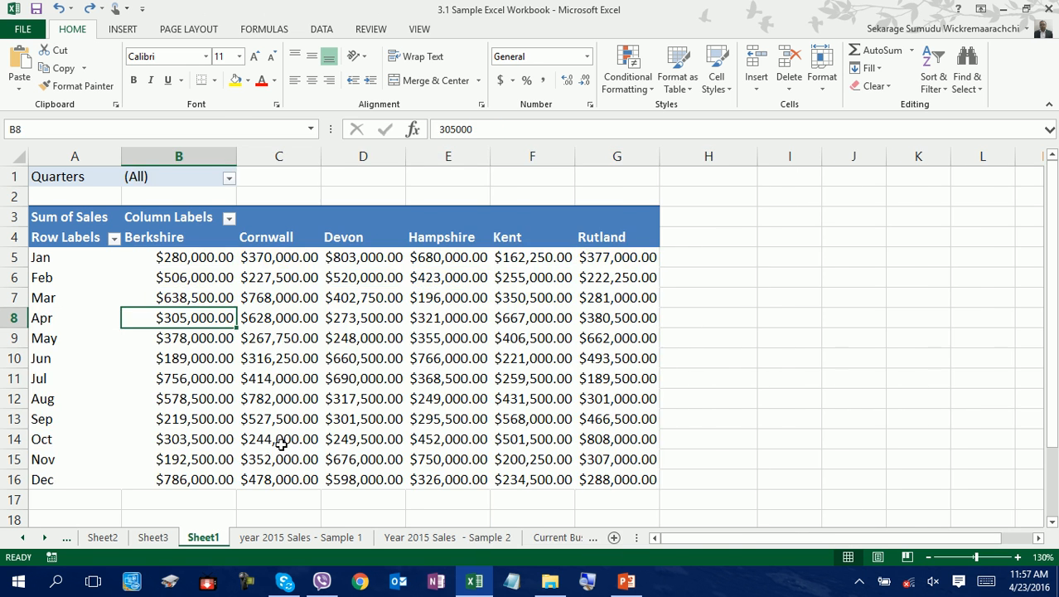
pyautogui.hotkey('ctrl', 'z')
pyautogui.hotkey('ctrl', 'z')
pyautogui.hotkey('ctrl', 'z')
pyautogui.hotkey('ctrl', 'z')
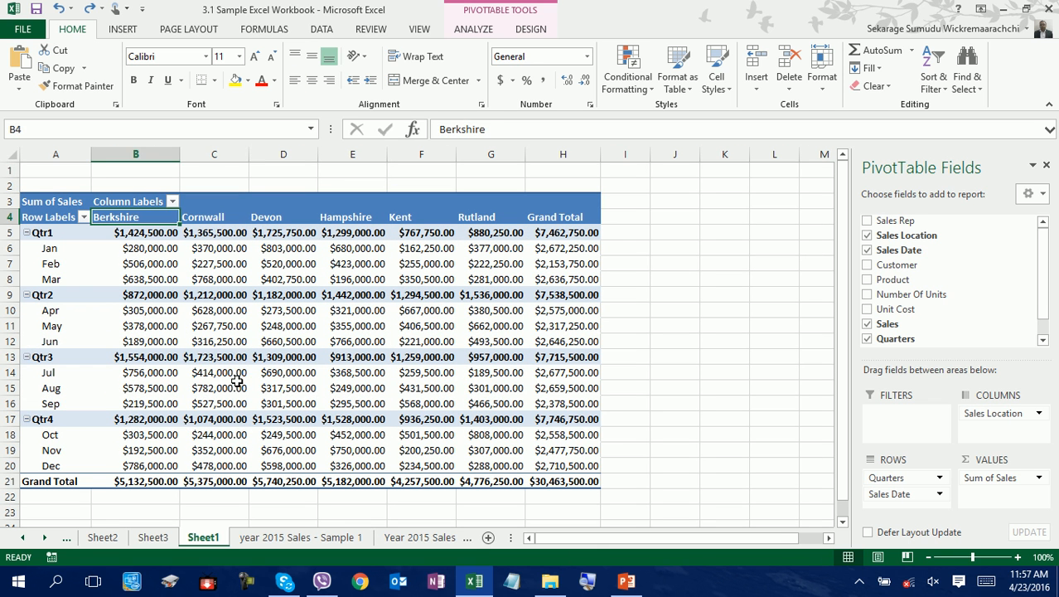
pyautogui.click(213, 357)
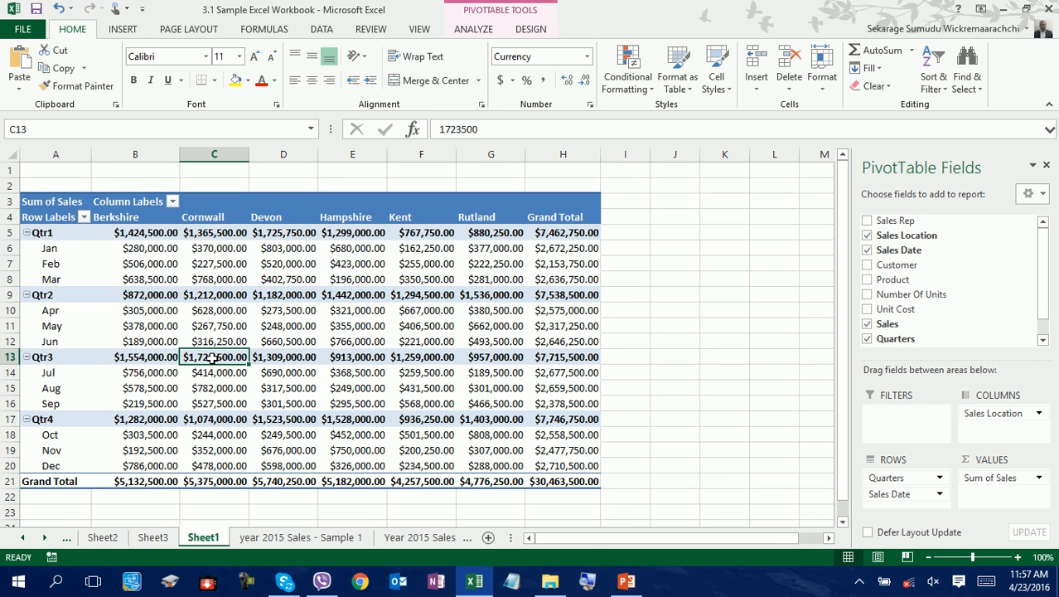
pyautogui.moveTo(213, 358)
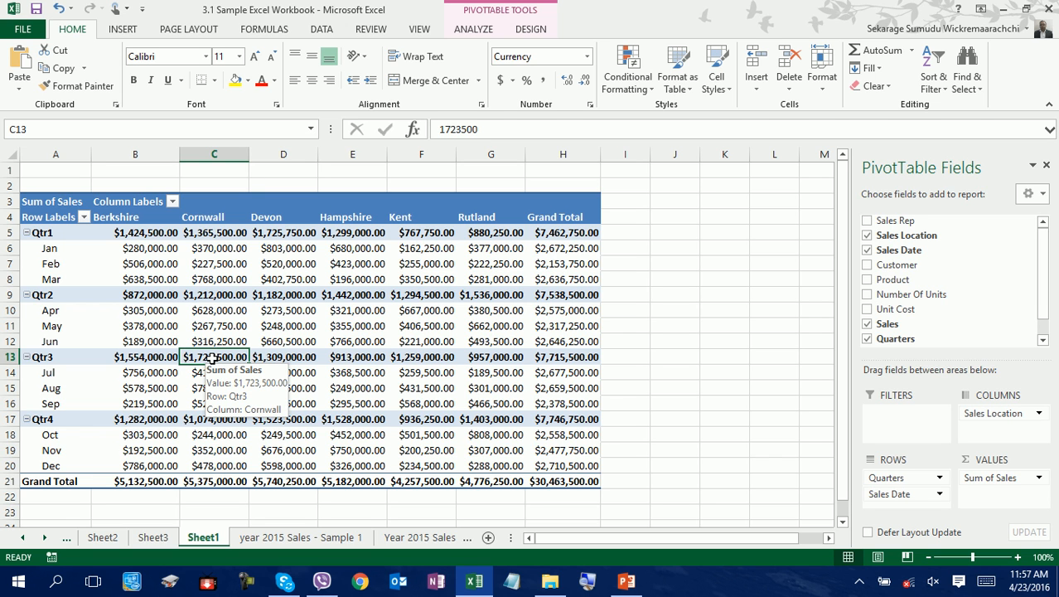
# Return to the "year 2015 Sales - Sample 1" source table and save the workbook
pyautogui.click(299, 537)
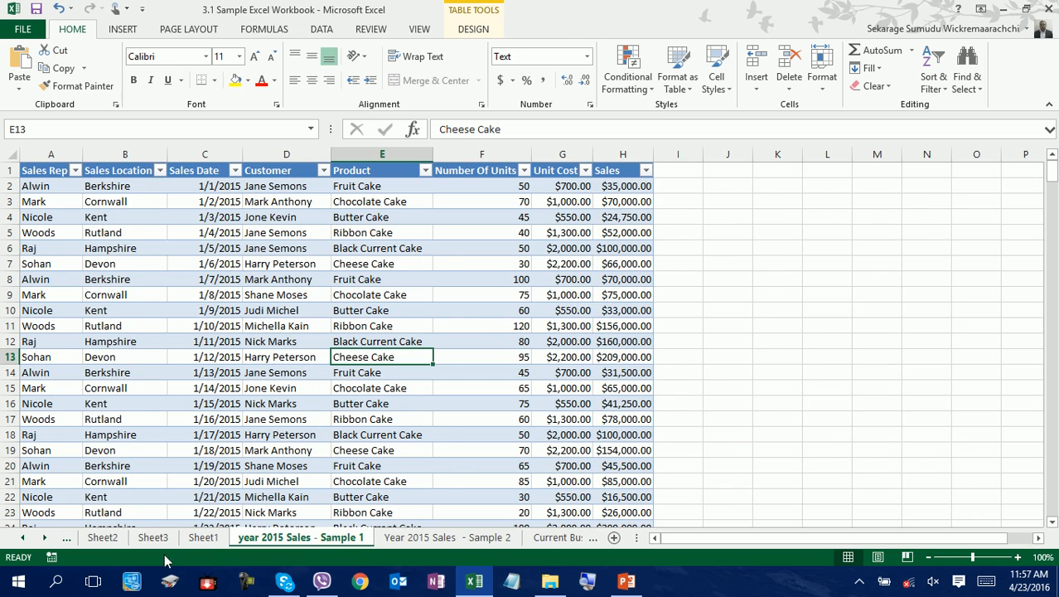
pyautogui.click(203, 537)
pyautogui.click(301, 537)
pyautogui.click(333, 329)
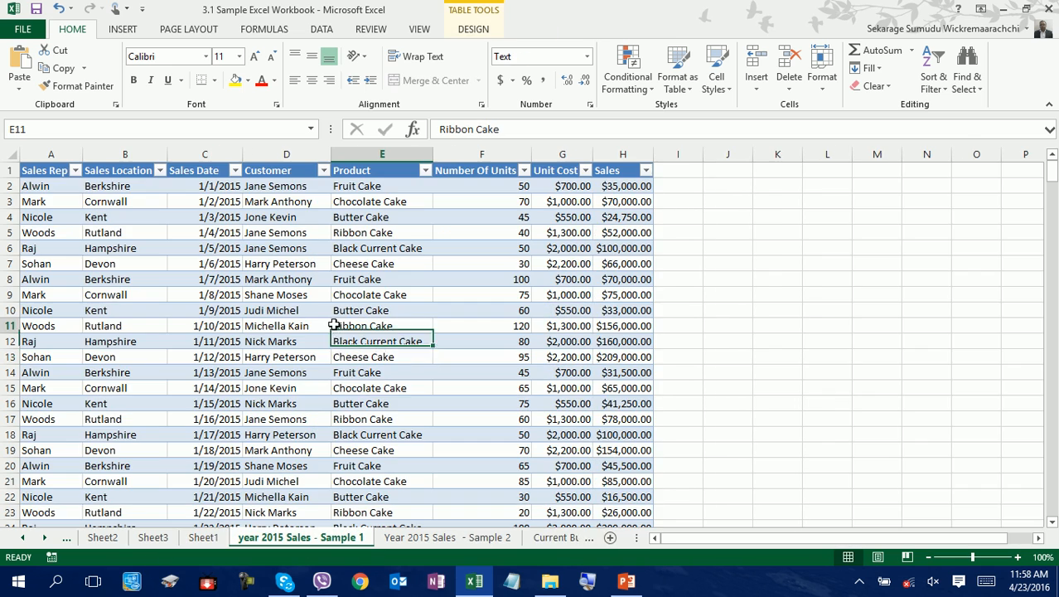
pyautogui.hotkey('ctrl', 's')
pyautogui.click(303, 295)
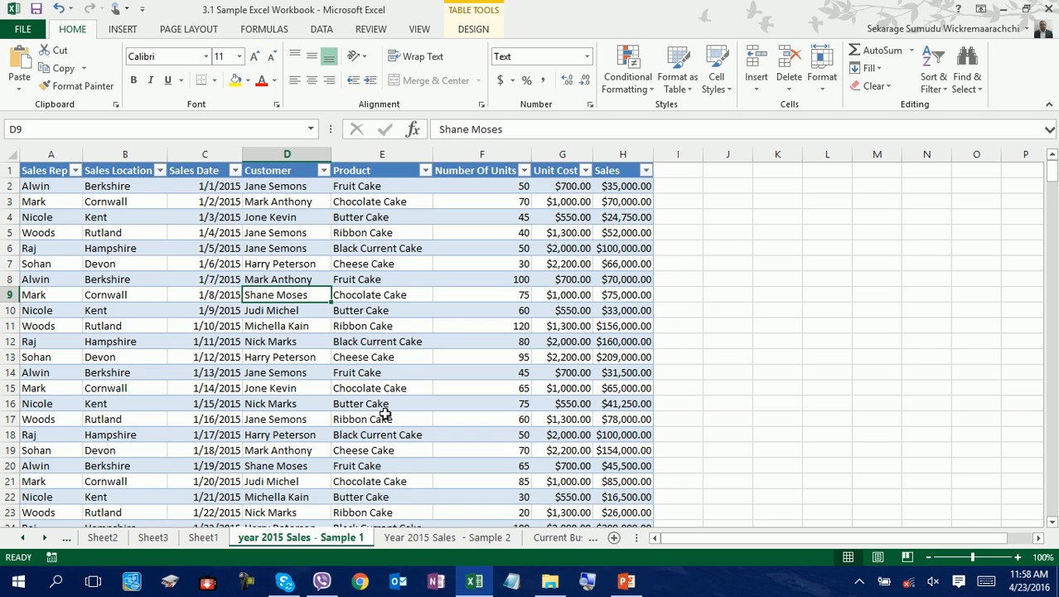
pyautogui.click(385, 415)
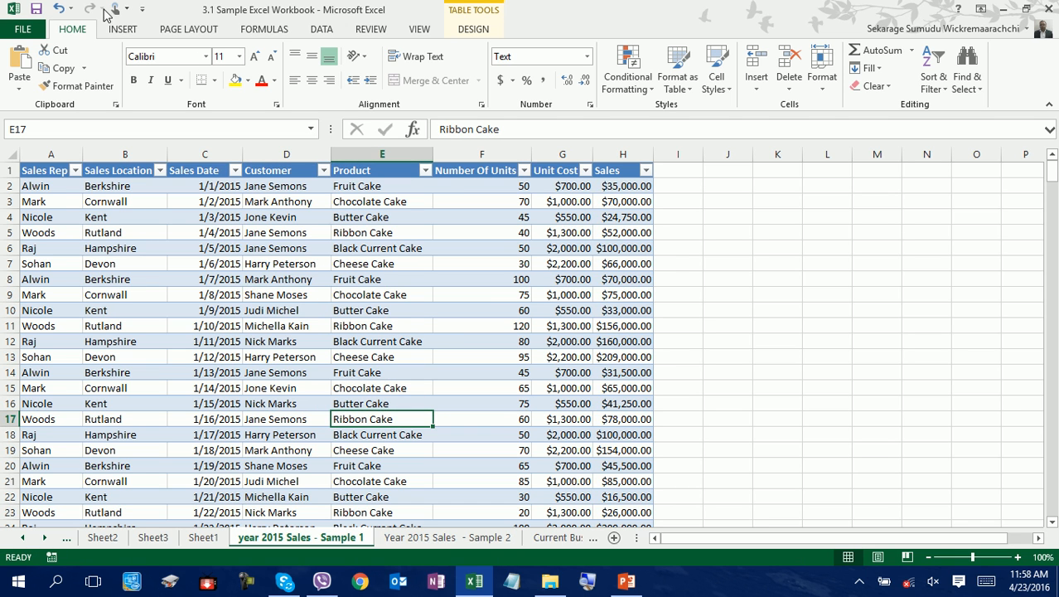
# Insert a PivotTable from the sales table with Product as columns, Sales as summed values, and Quarters above Sales Date as rows
pyautogui.click(129, 34)
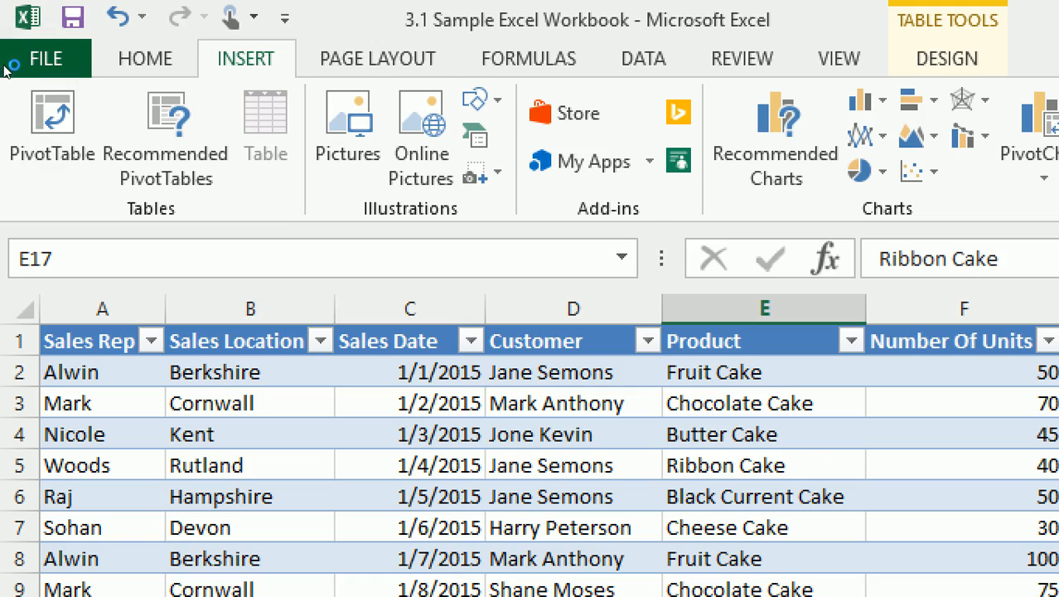
pyautogui.click(51, 112)
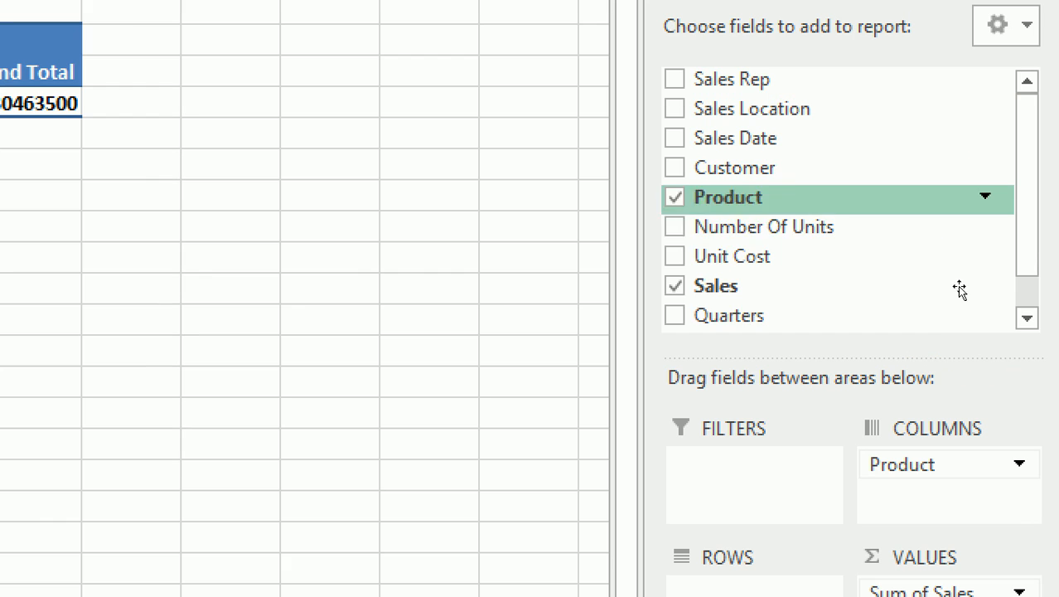
pyautogui.moveTo(940, 339)
pyautogui.mouseDown()
pyautogui.moveTo(943, 377)
pyautogui.moveTo(958, 334)
pyautogui.moveTo(943, 321)
pyautogui.mouseUp()
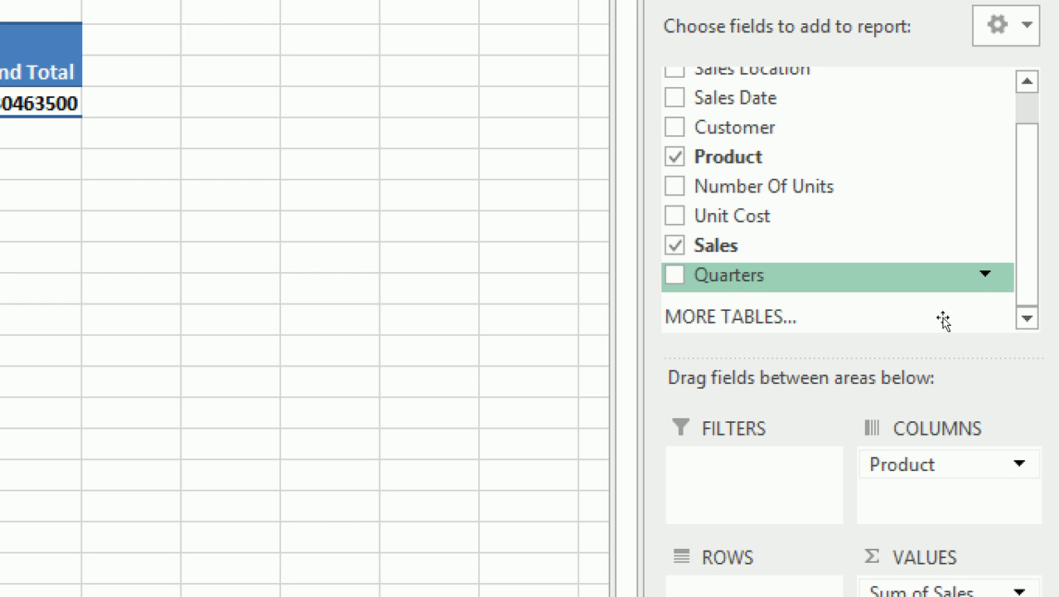
pyautogui.moveTo(943, 321); pyautogui.dragTo(754, 590)
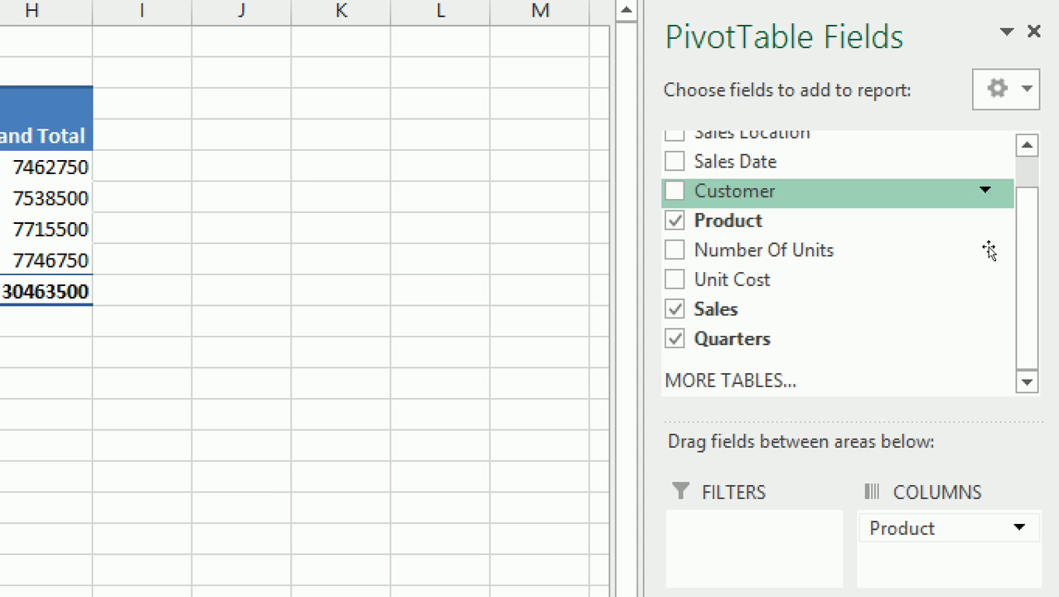
pyautogui.moveTo(934, 164); pyautogui.dragTo(911, 498)
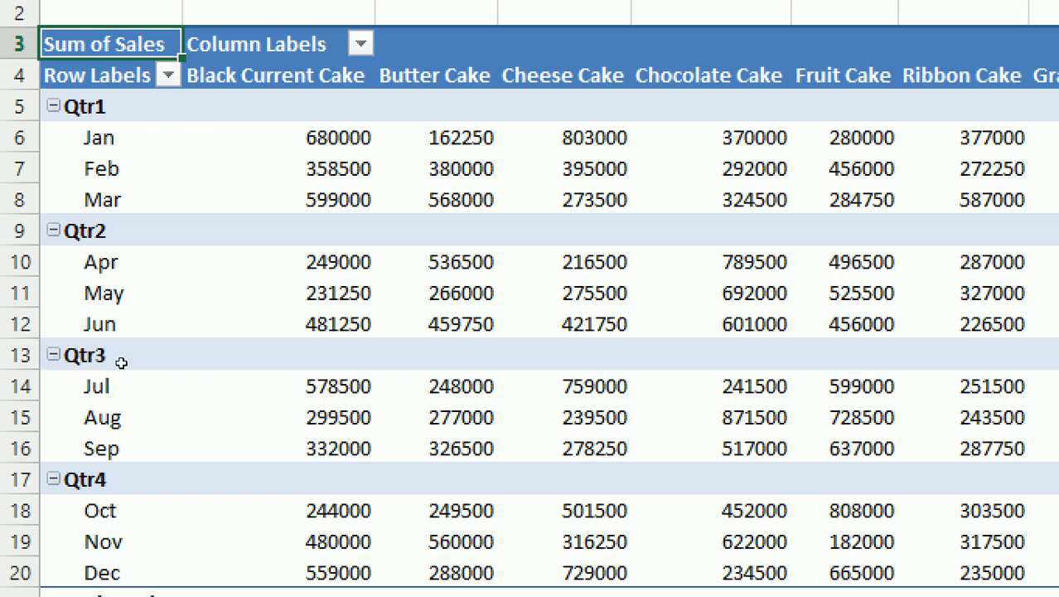
# Show subtotals for Quarters and format the PivotTable's sales values as Currency with two decimals and the $ symbol
pyautogui.rightClick(108, 230)
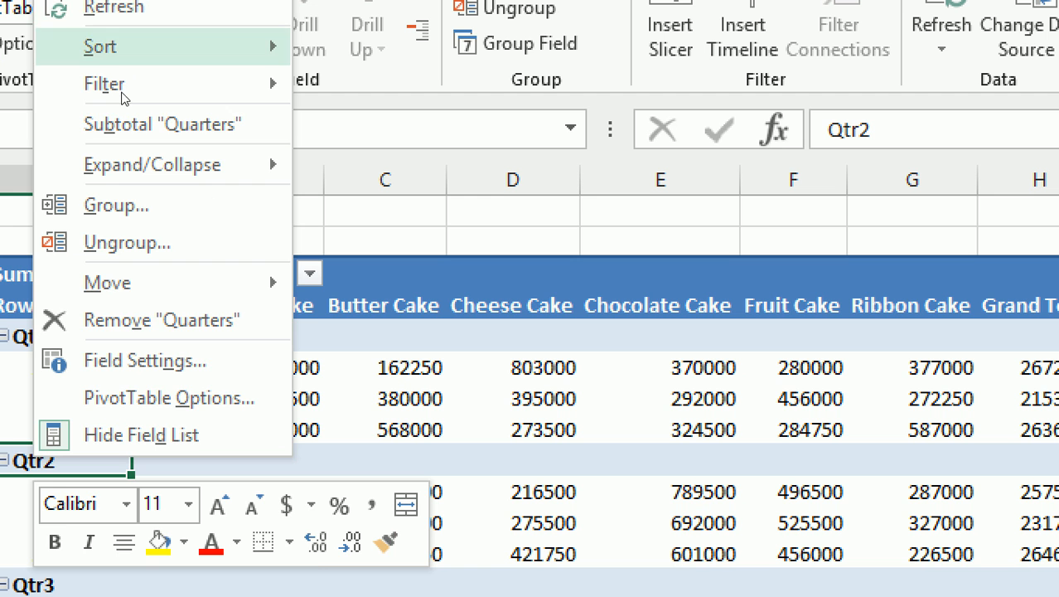
pyautogui.click(133, 149)
pyautogui.rightClick(226, 398)
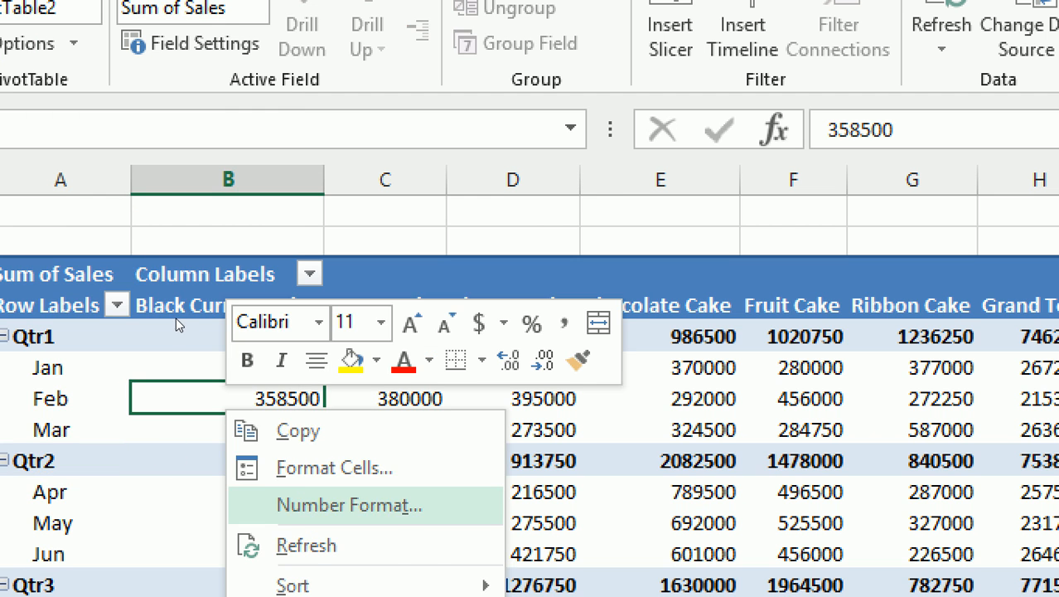
pyautogui.click(348, 500)
pyautogui.click(66, 300)
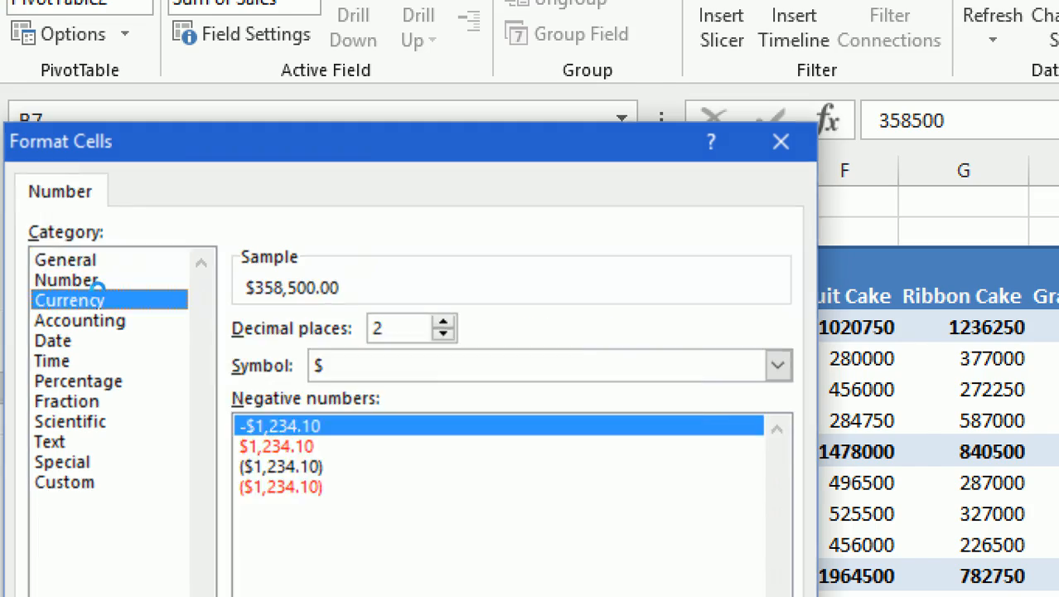
pyautogui.press('Return')
# Examine the monthly and quarterly sales of each cake product in the PivotTable
pyautogui.click(352, 469)
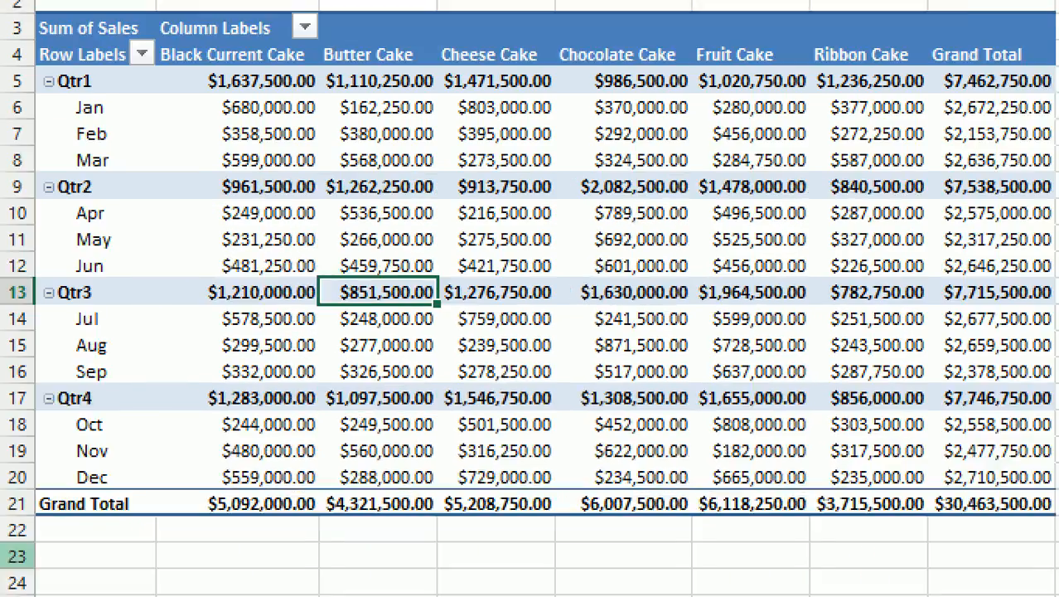
pyautogui.press('Down')
pyautogui.press('Down')
pyautogui.press('Down')
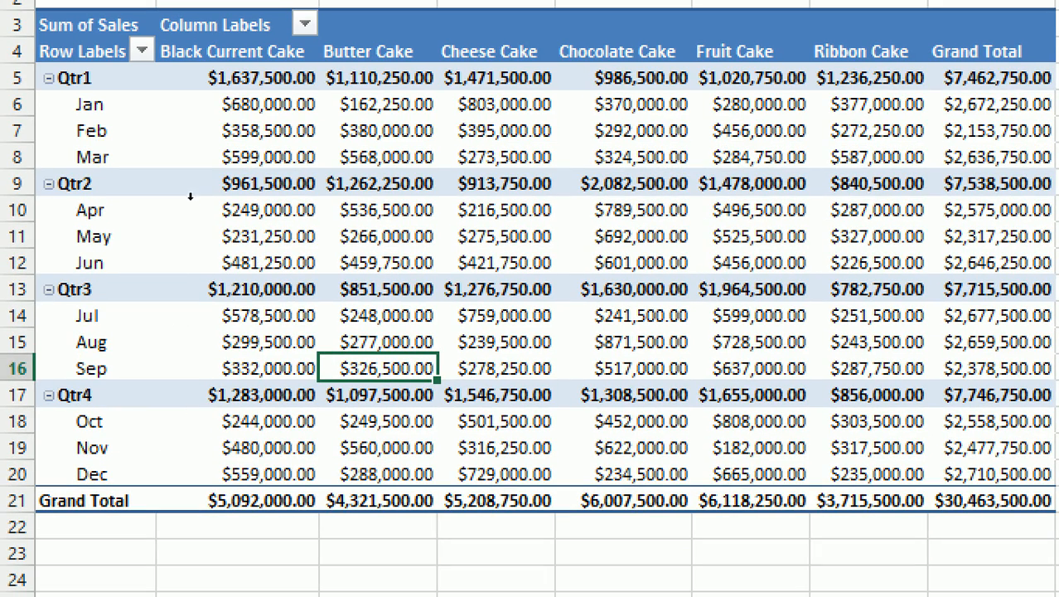
pyautogui.press('Up')
pyautogui.press('Right')
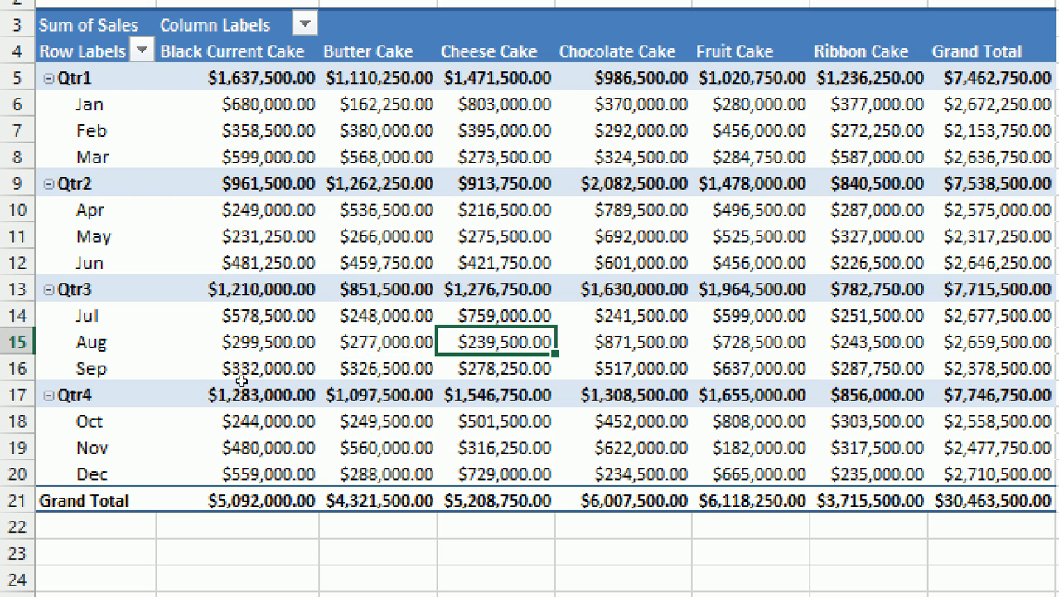
pyautogui.moveTo(498, 392)
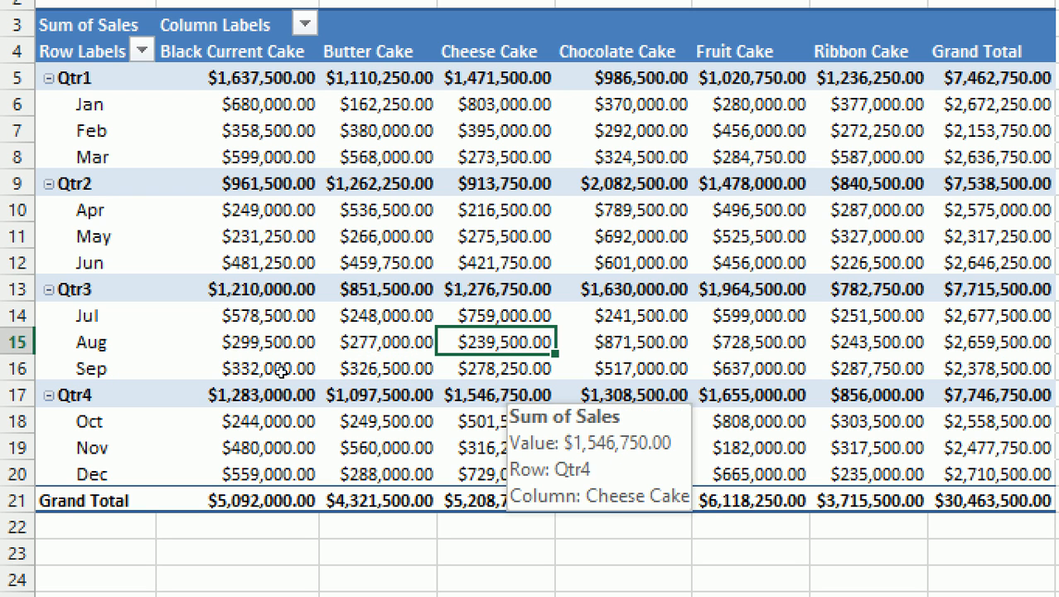
pyautogui.click(868, 211)
pyautogui.press('Down')
pyautogui.press('Down')
pyautogui.press('Down')
pyautogui.press('Left')
pyautogui.press('Left')
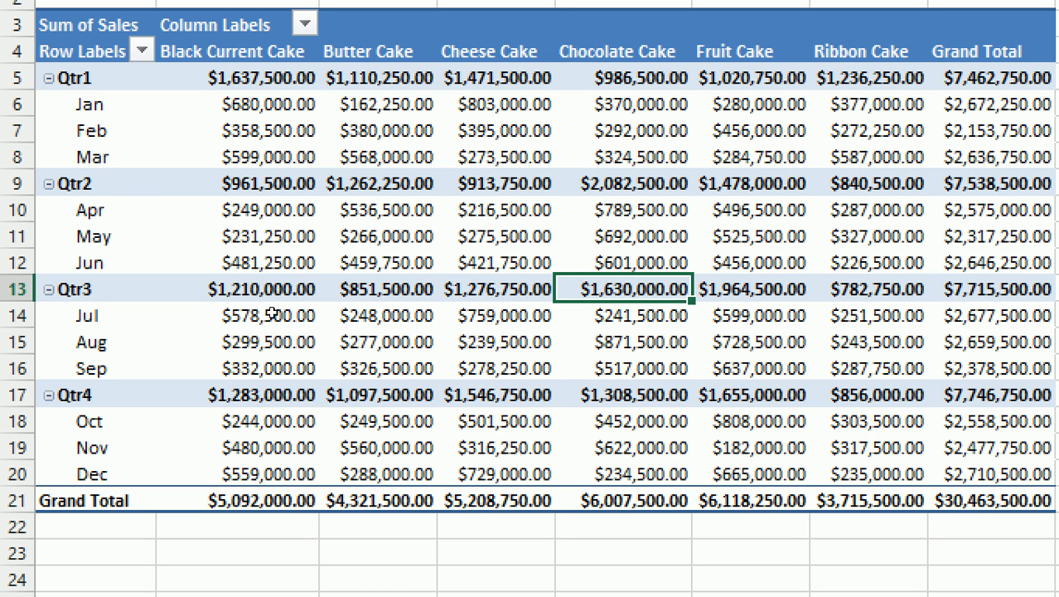
# Add Sales Location as a report filter set to Berkshire, and check the cakes' Qtr1 months for missing sales
pyautogui.click(868, 341)
pyautogui.click(497, 290)
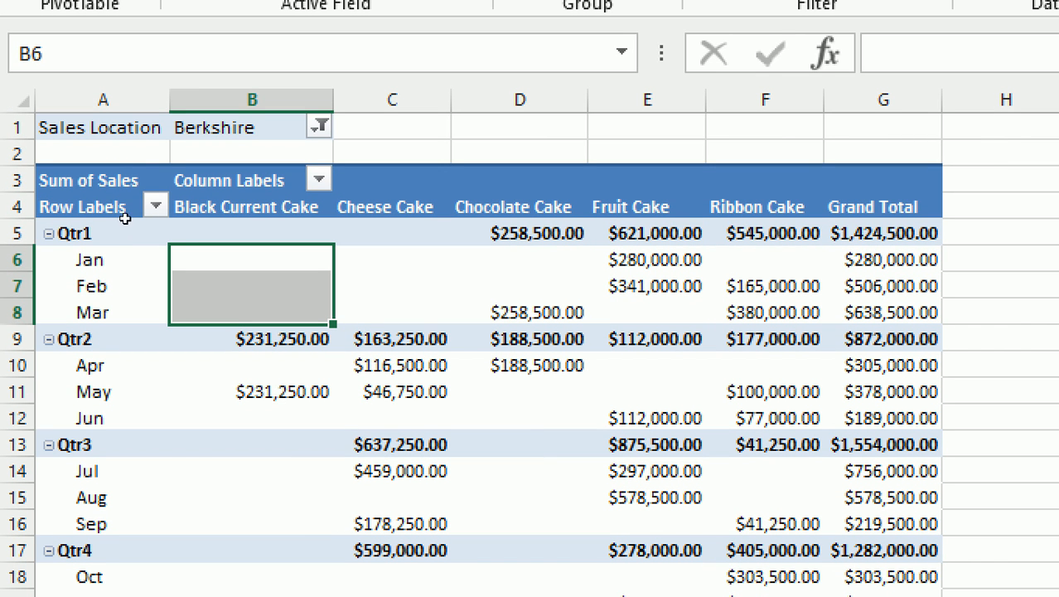
pyautogui.press('Right')
pyautogui.hotkey('shift', 'Down')
pyautogui.hotkey('shift', 'Down')
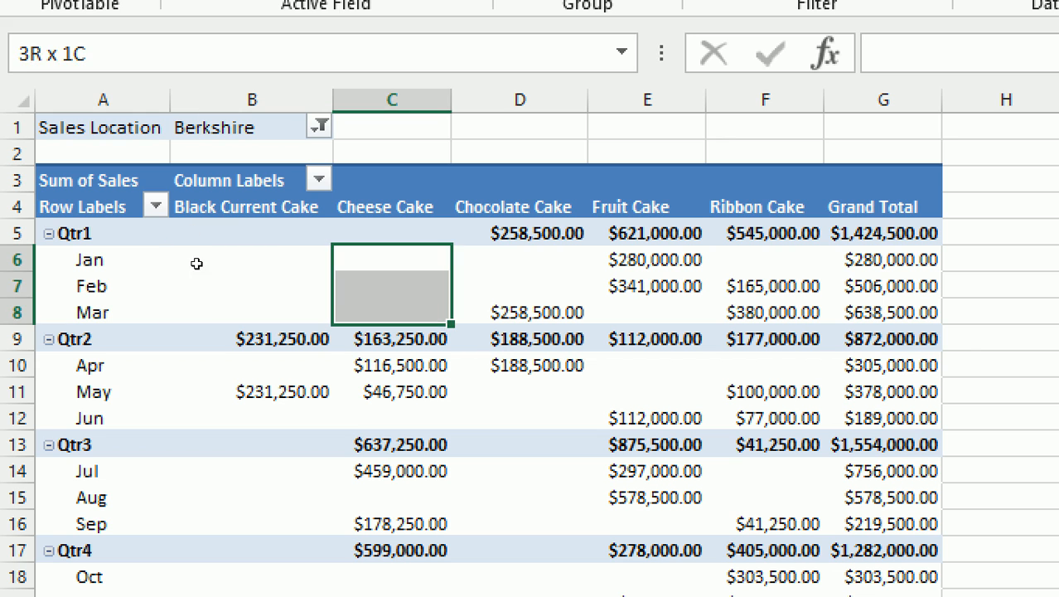
pyautogui.click(91, 312)
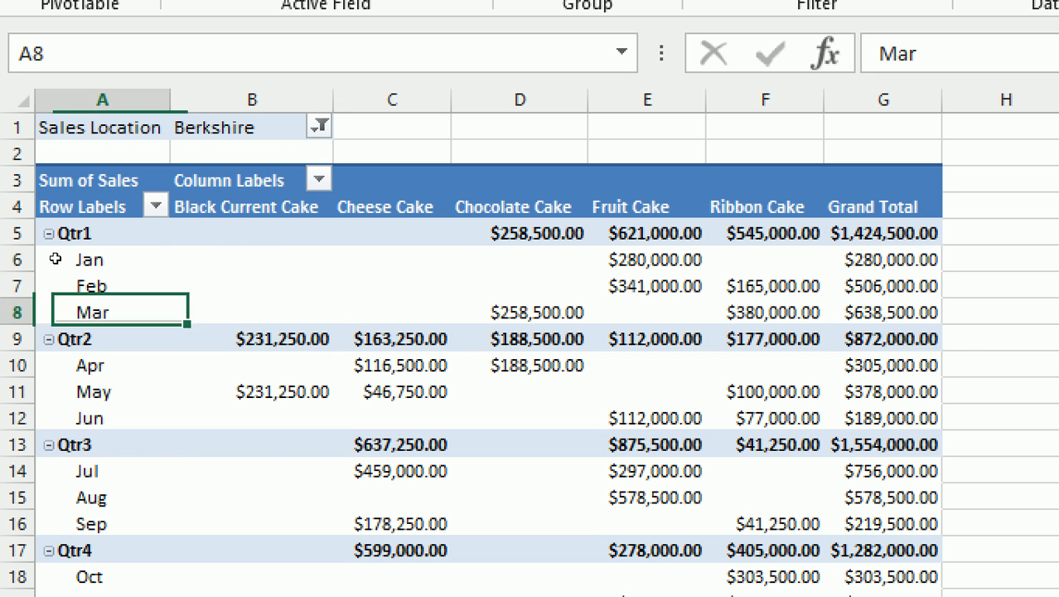
pyautogui.click(506, 312)
pyautogui.moveTo(520, 262); pyautogui.dragTo(520, 290)
pyautogui.click(398, 286)
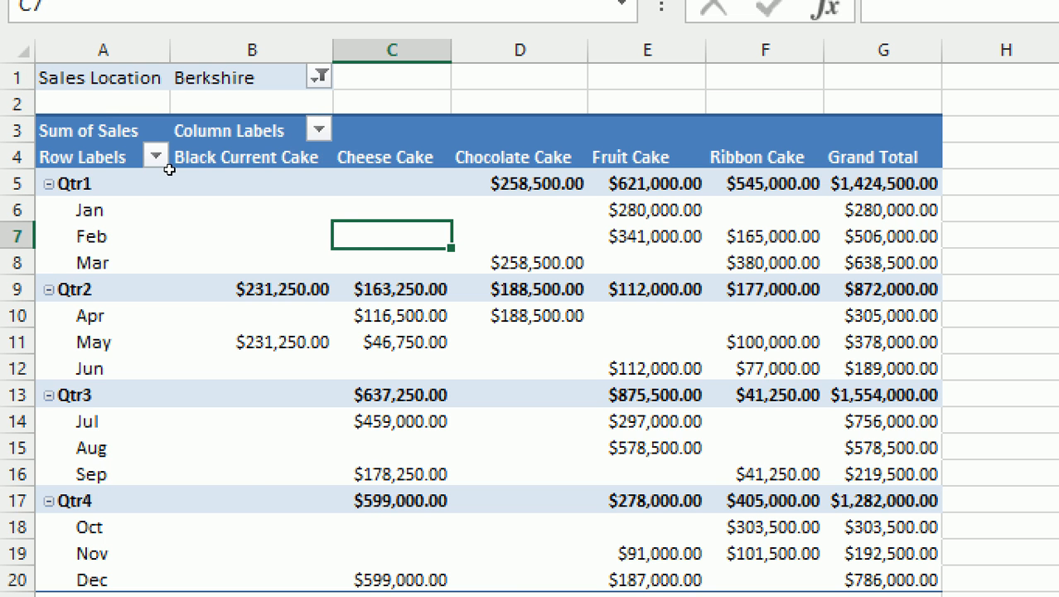
# Reset the Sales Location filter to (All)
pyautogui.click(65, 148)
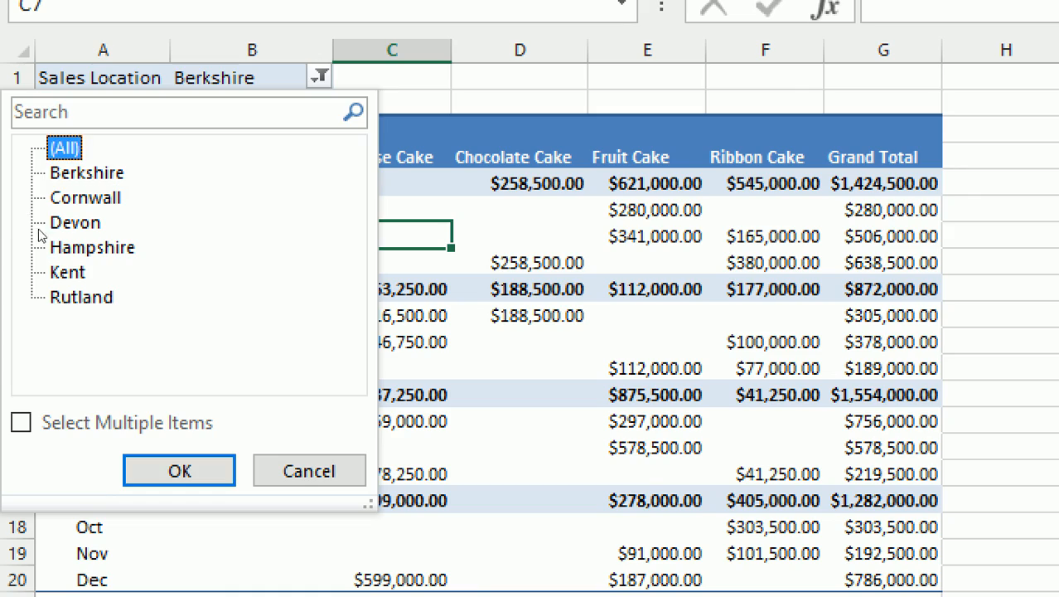
pyautogui.click(179, 470)
pyautogui.click(510, 262)
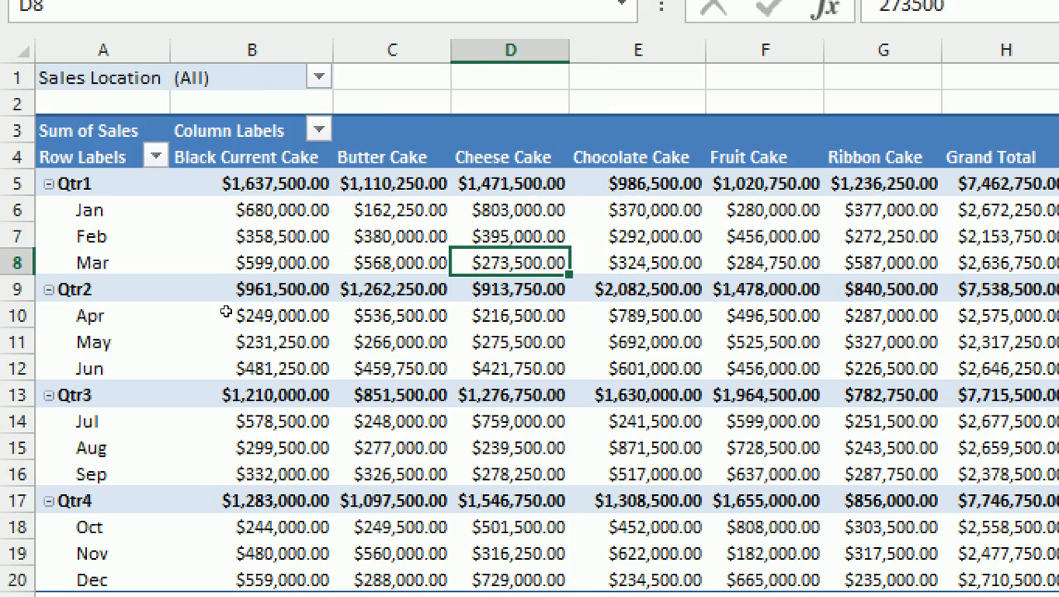
# Autofit columns A to H so the PivotTable's values fit
pyautogui.keyDown('ctrl'); pyautogui.scroll(-1, 229, 356); pyautogui.keyUp('ctrl')
pyautogui.moveTo(97, 47); pyautogui.dragTo(836, 48)
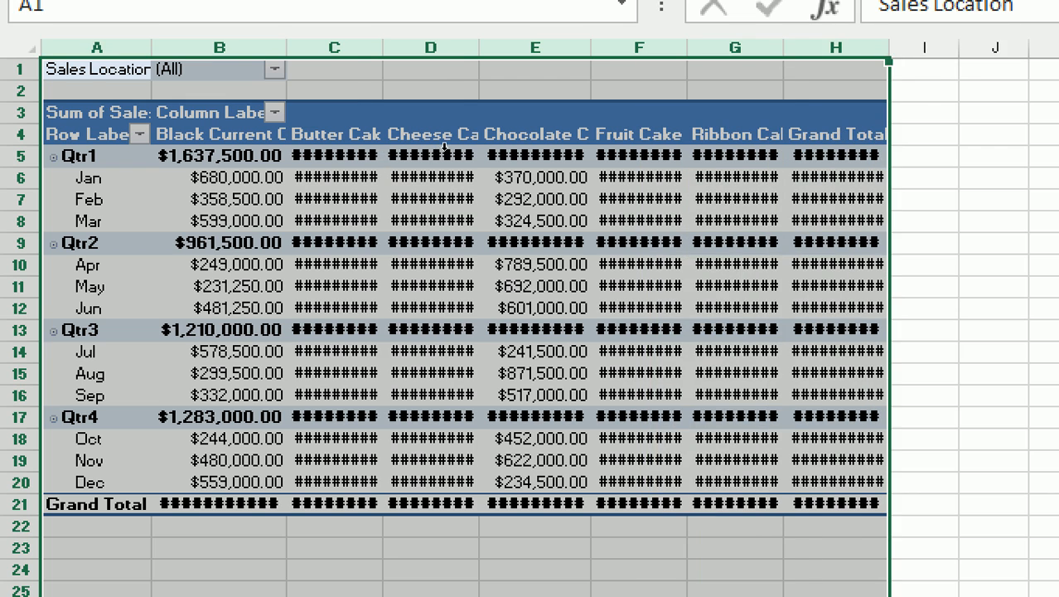
pyautogui.doubleClick(889, 47)
pyautogui.click(486, 351)
pyautogui.moveTo(522, 373)
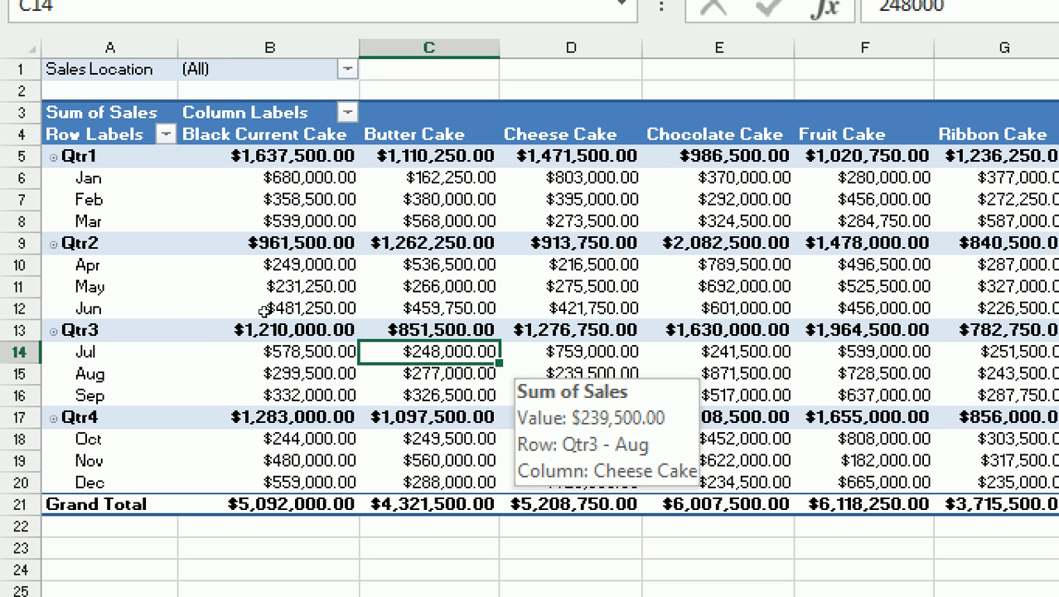
# Generate a separate report filter page for every Sales Location from the PivotTable
pyautogui.press('Right')
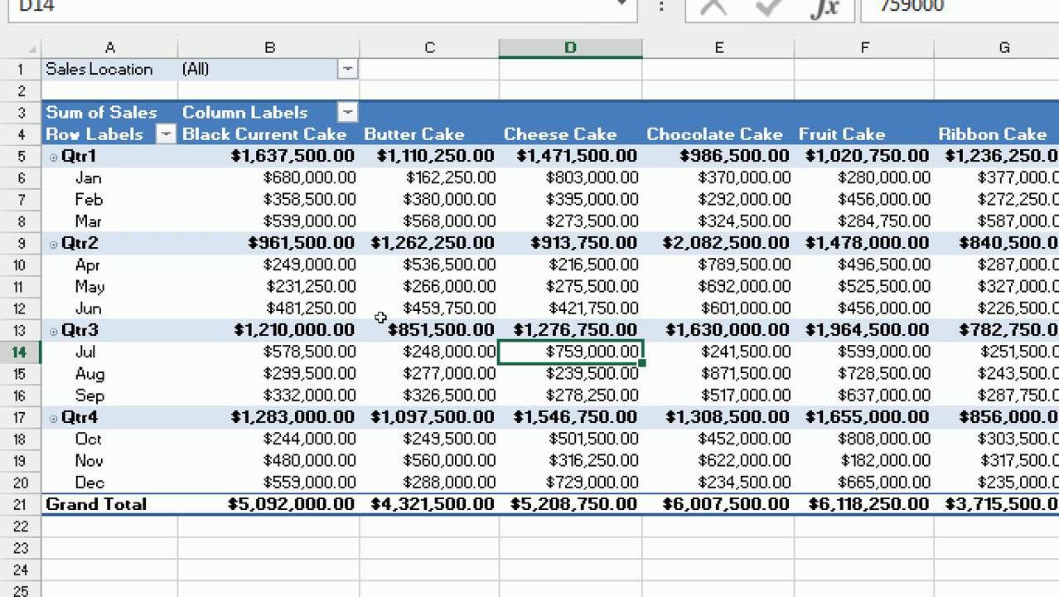
pyautogui.press('Up')
pyautogui.press('Up')
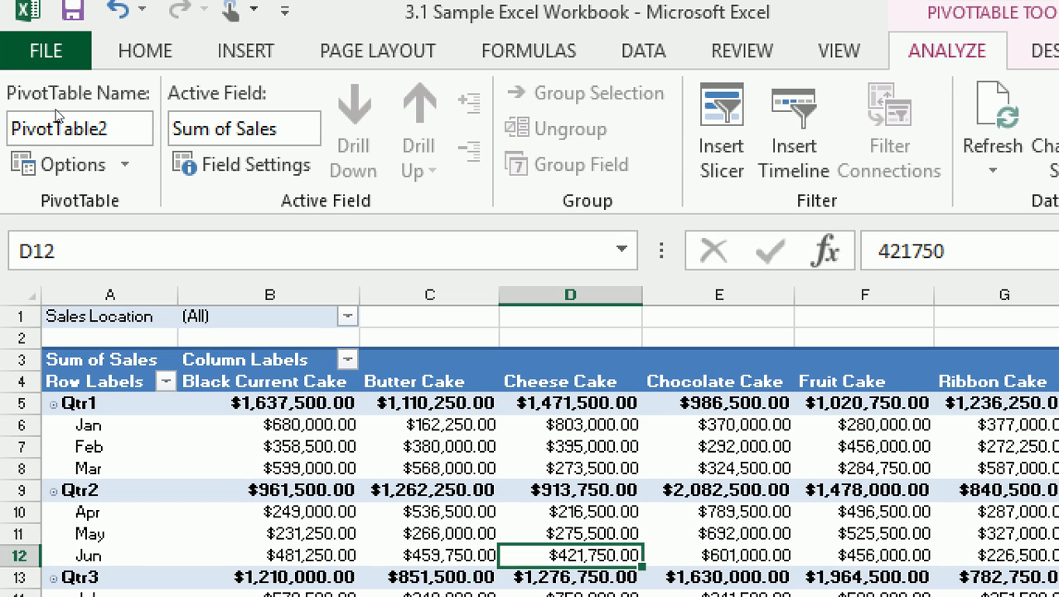
pyautogui.click(124, 164)
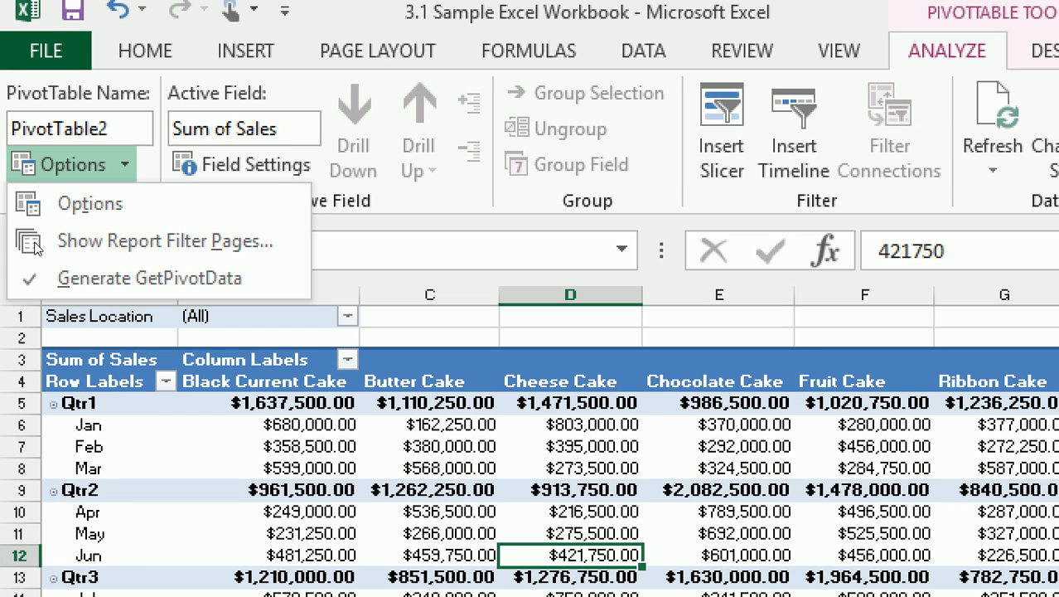
pyautogui.click(166, 241)
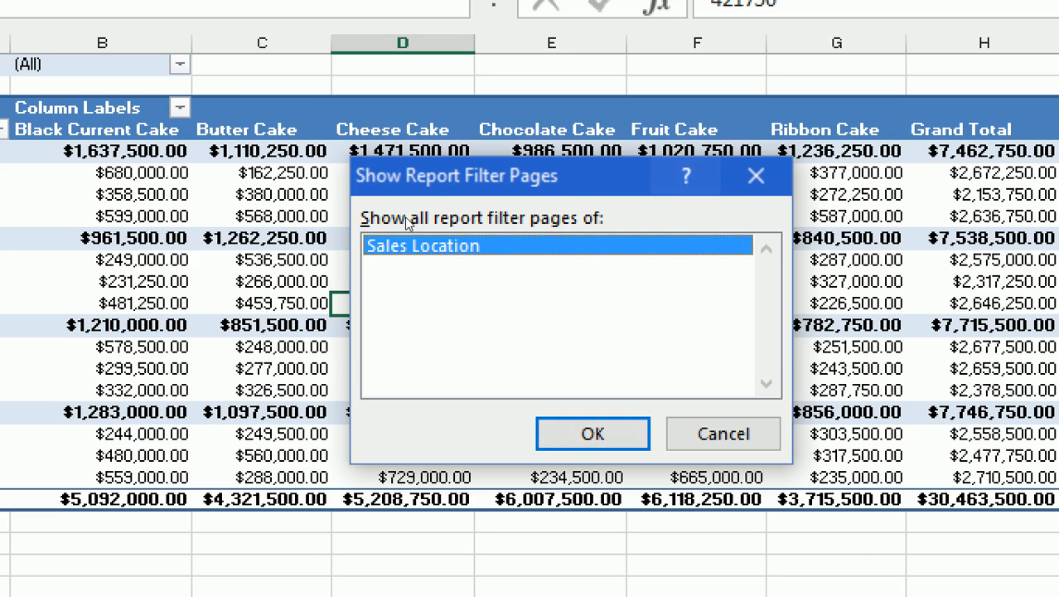
pyautogui.moveTo(455, 321); pyautogui.dragTo(444, 267)
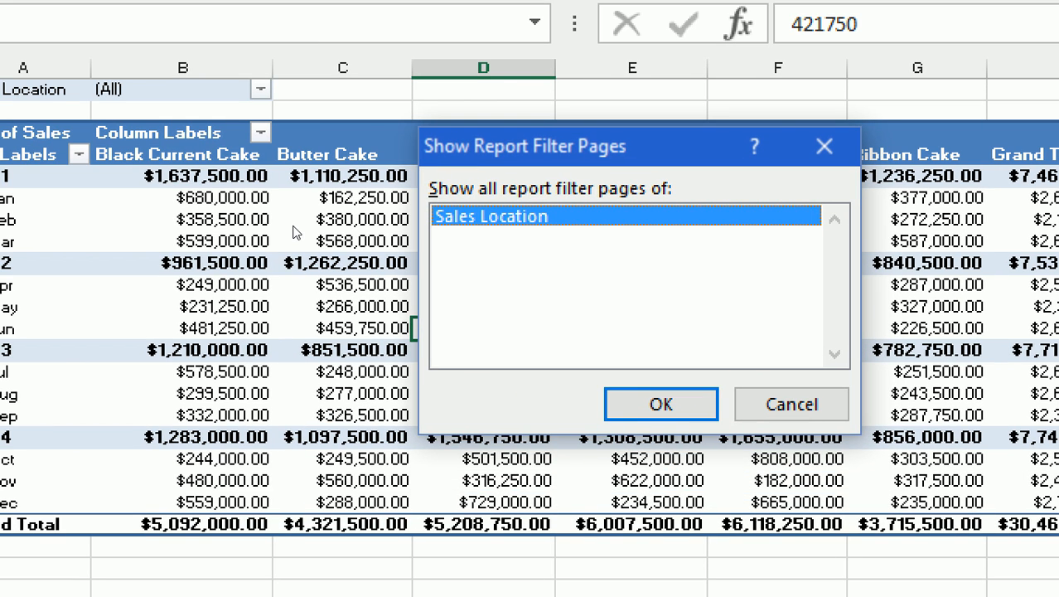
pyautogui.moveTo(522, 146); pyautogui.dragTo(854, 329)
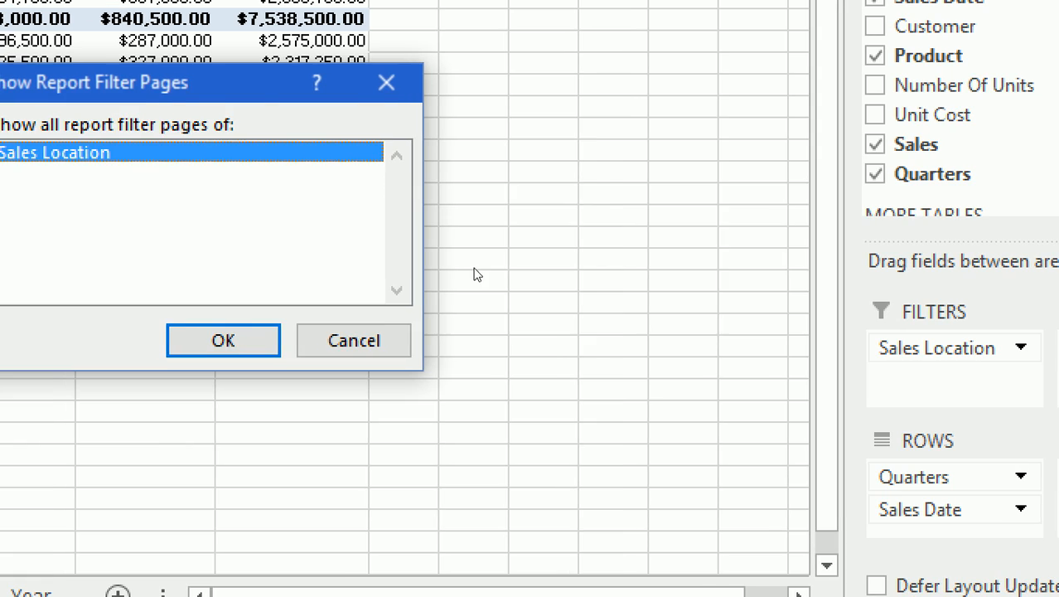
pyautogui.moveTo(474, 268); pyautogui.dragTo(681, 373)
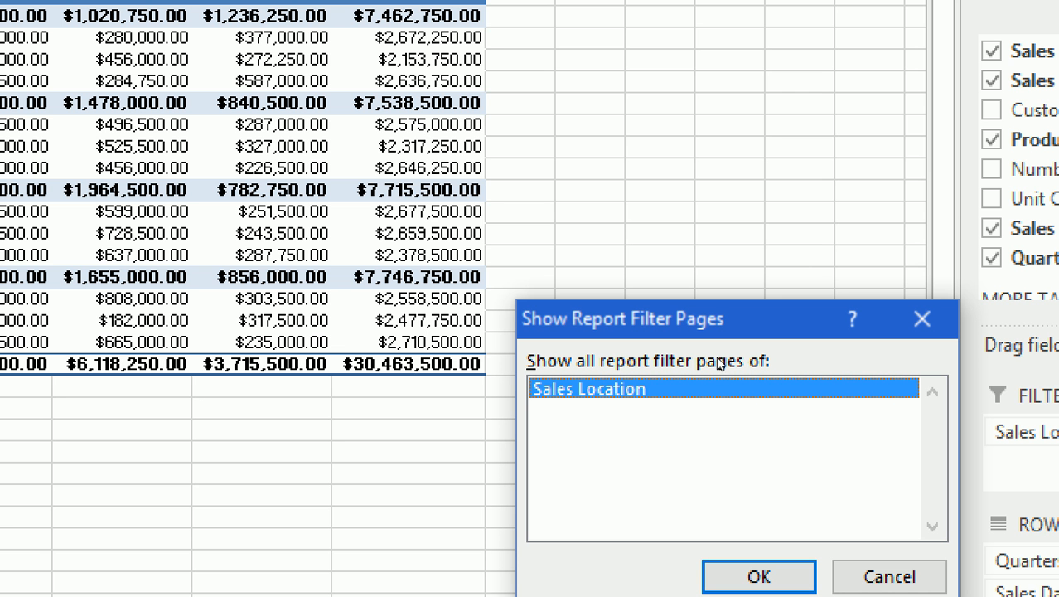
pyautogui.moveTo(714, 321); pyautogui.dragTo(530, 243)
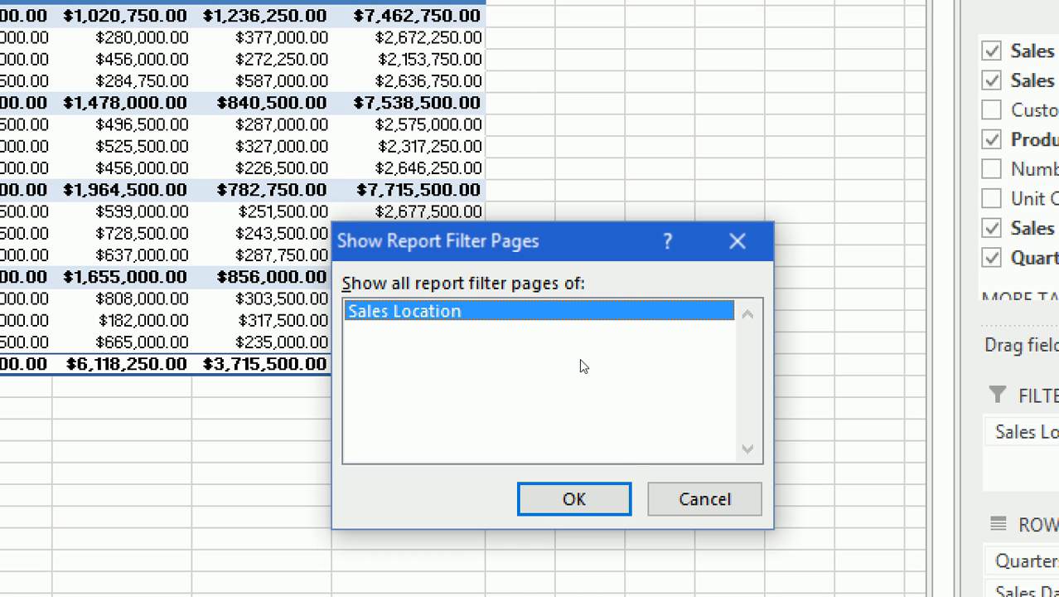
pyautogui.click(580, 498)
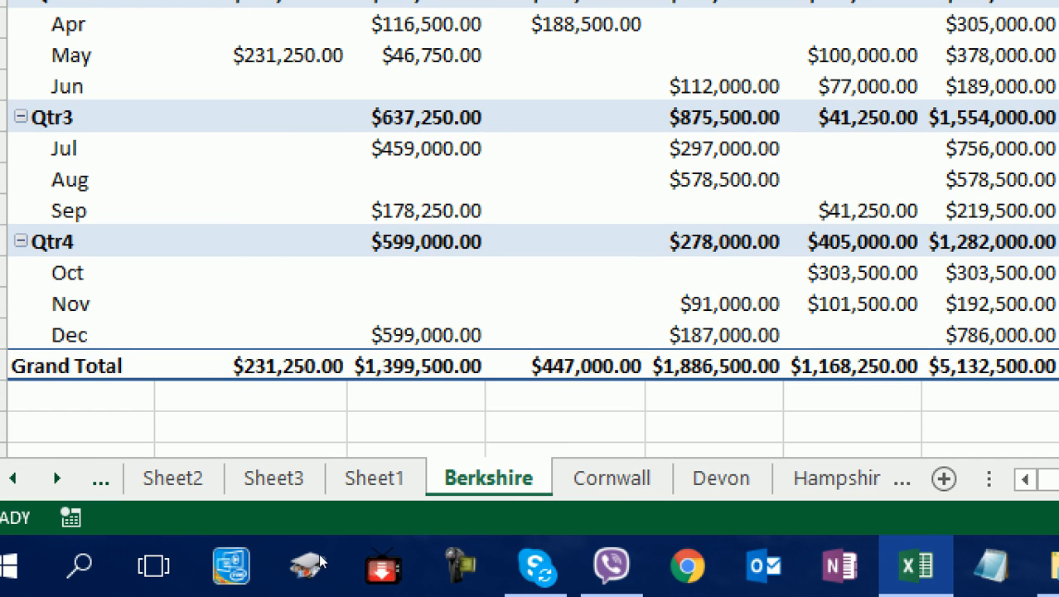
# Look through the generated location sheets from Berkshire to Rutland up to Sheet4, and close the Magnifier window
pyautogui.hotkey('ctrl', 'pagedown')
pyautogui.hotkey('ctrl', 'pagedown')
pyautogui.hotkey('ctrl', 'pagedown')
pyautogui.hotkey('ctrl', 'pagedown')
pyautogui.hotkey('ctrl', 'pagedown')
pyautogui.hotkey('ctrl', 'pagedown')
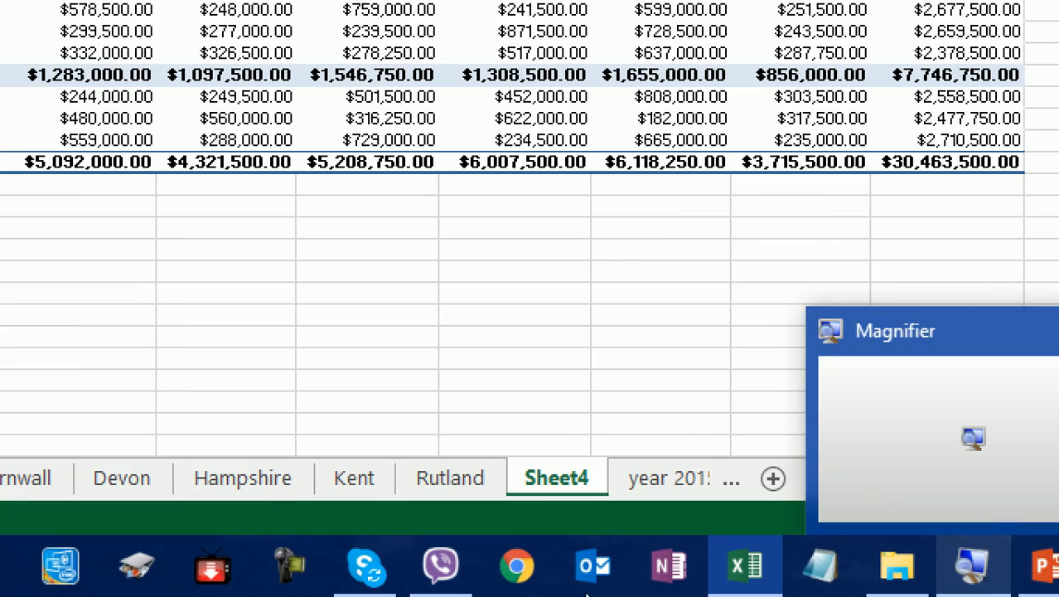
pyautogui.rightClick(971, 567)
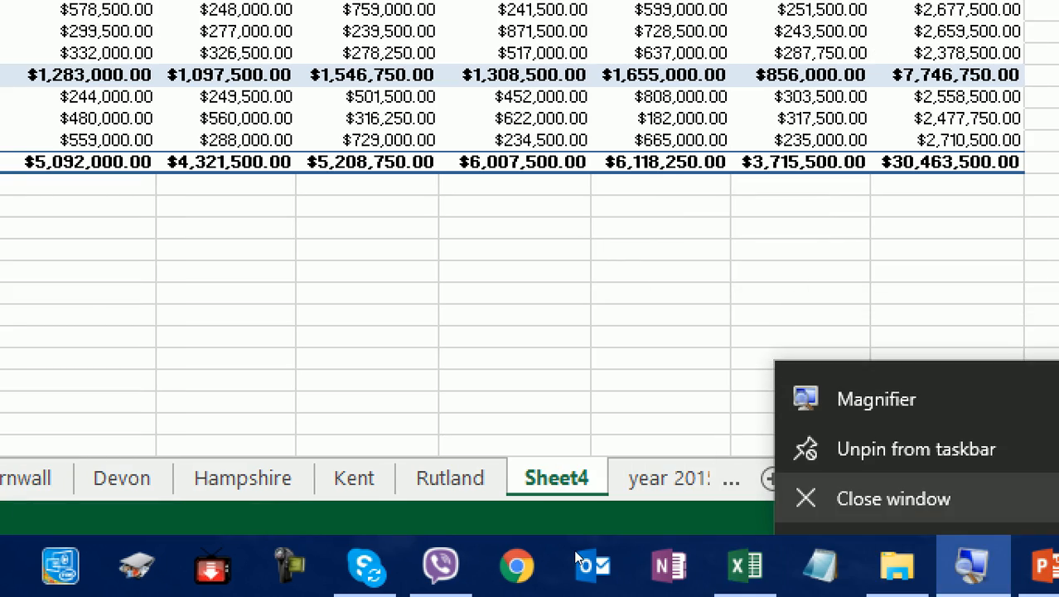
pyautogui.click(893, 498)
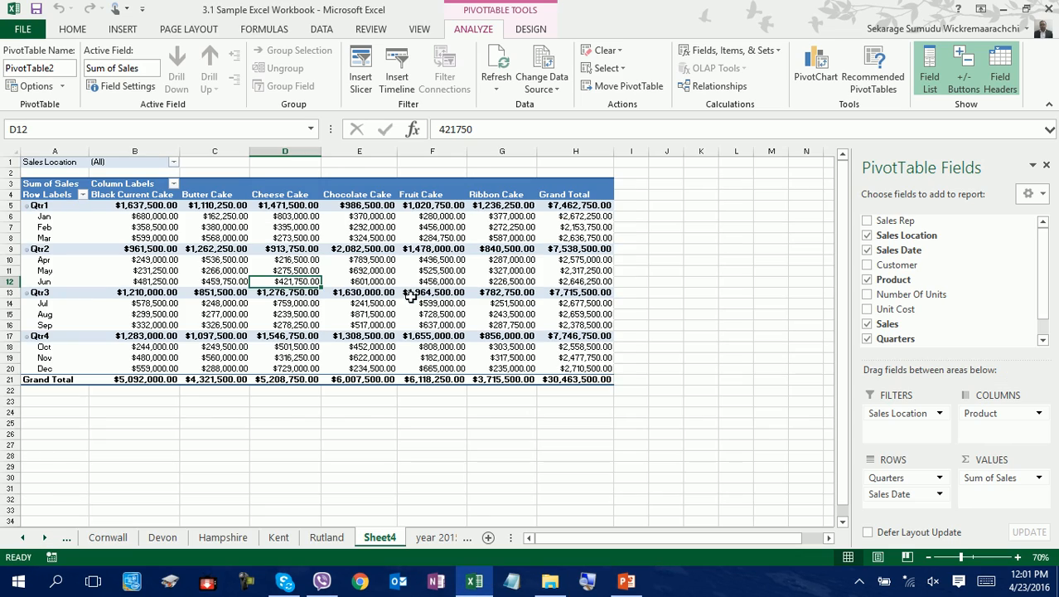
# Review the cake sales on the Rutland, Kent, Hampshire, Devon and Cornwall sheets
pyautogui.click(331, 546)
pyautogui.click(273, 540)
pyautogui.click(224, 538)
pyautogui.click(162, 537)
pyautogui.click(107, 537)
pyautogui.click(278, 328)
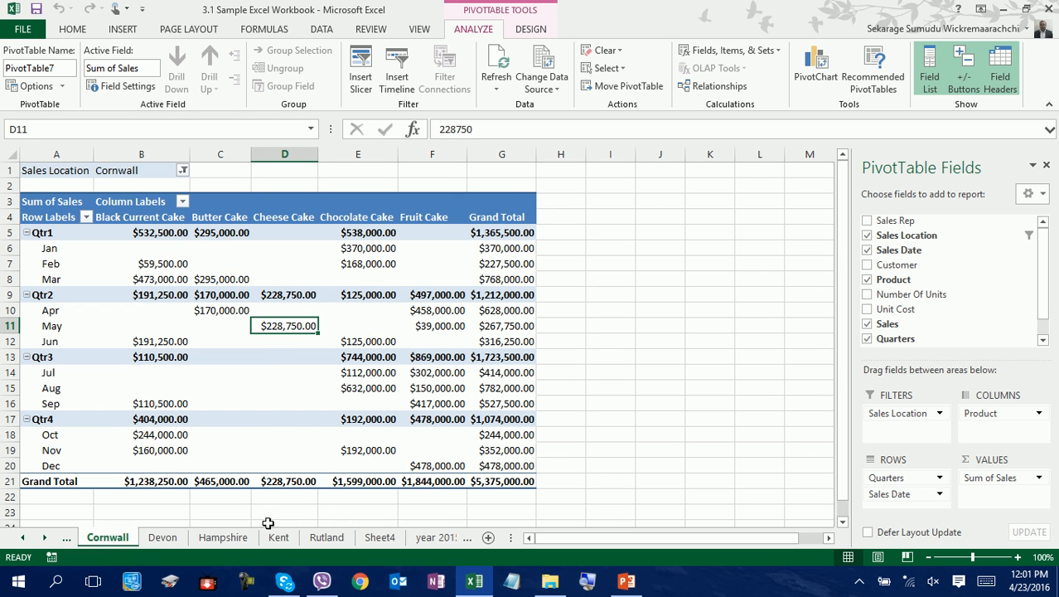
# Select the location sheets from Berkshire through Rutland as a group and delete them
pyautogui.click(22, 537)
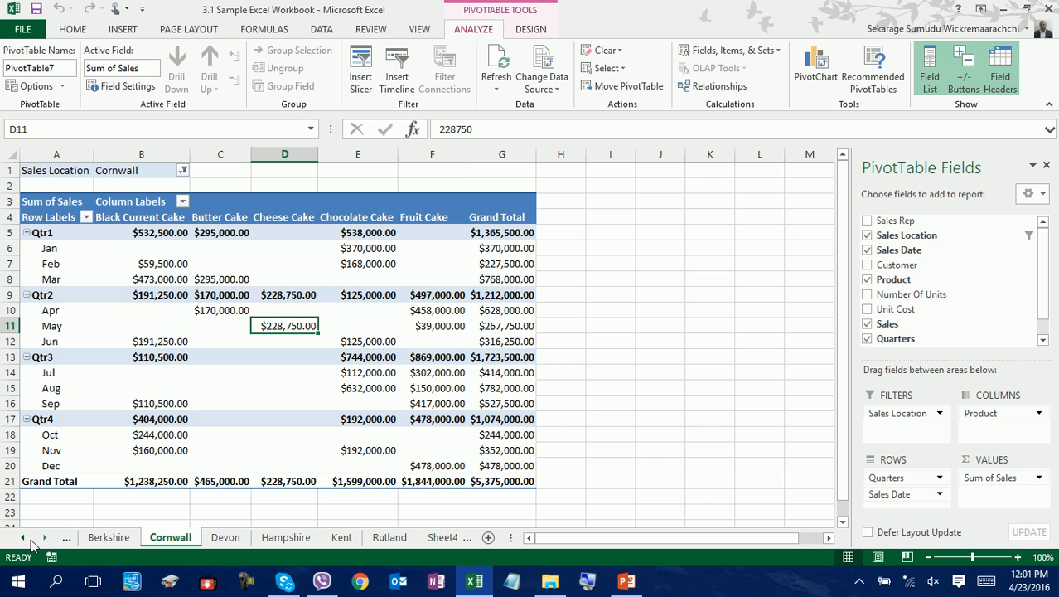
pyautogui.click(23, 537)
pyautogui.click(23, 537)
pyautogui.click(212, 538)
pyautogui.moveTo(509, 542); pyautogui.dragTo(1026, 540)
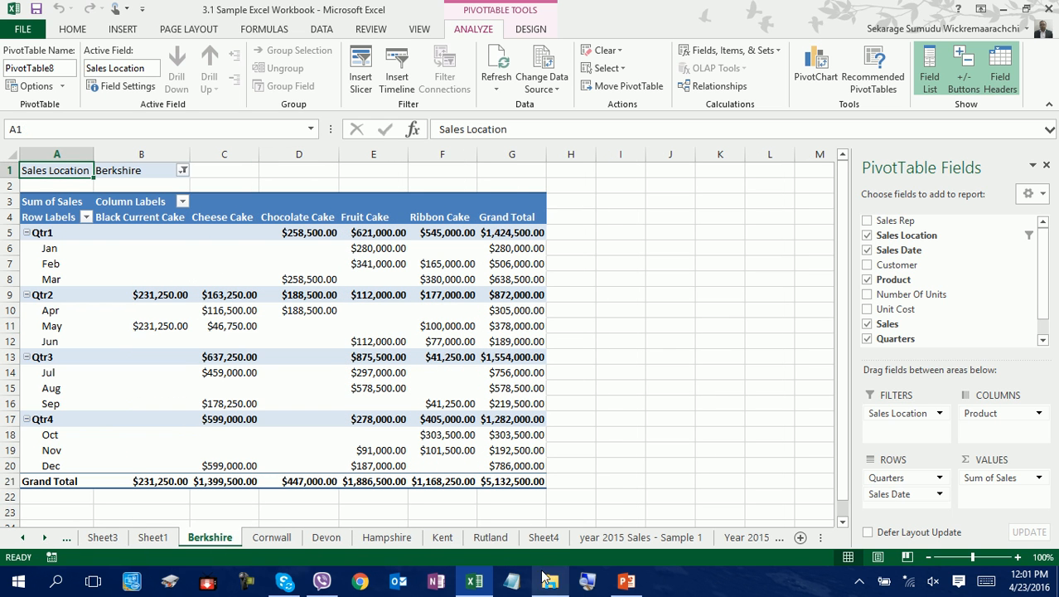
pyautogui.keyDown('shift'); pyautogui.click(489, 539); pyautogui.keyUp('shift')
pyautogui.rightClick(491, 544)
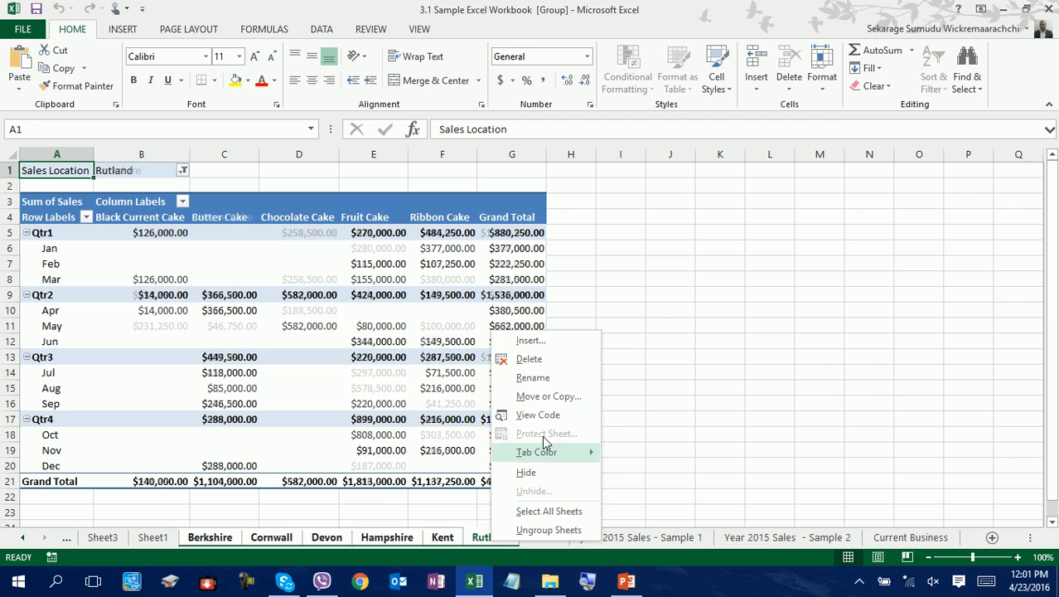
pyautogui.click(541, 358)
pyautogui.click(502, 330)
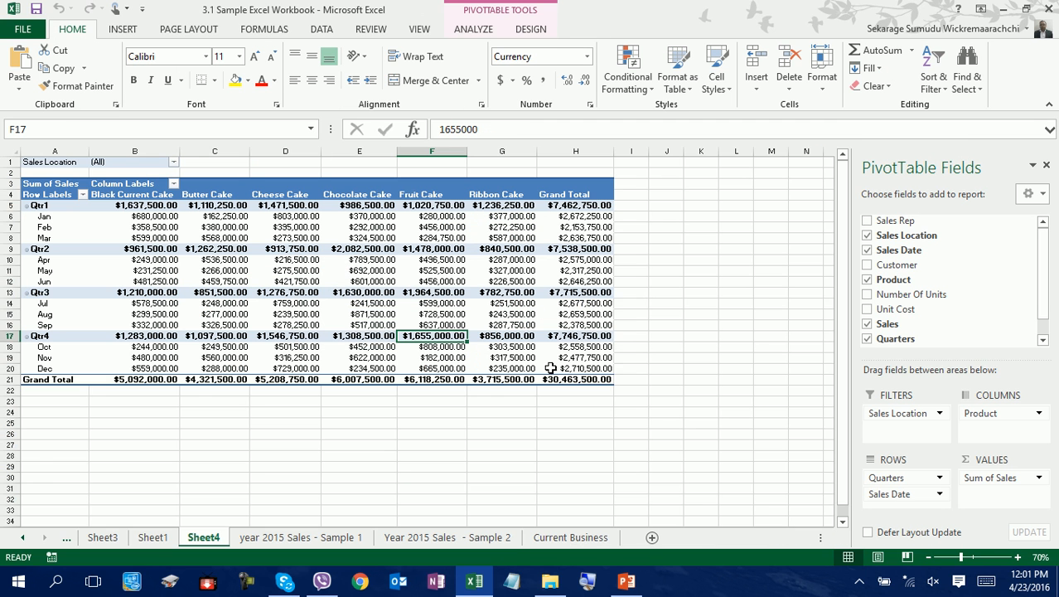
# Replace Sales Location with Customer as the report filter of the PivotTable on Sheet4
pyautogui.click(431, 304)
pyautogui.click(295, 295)
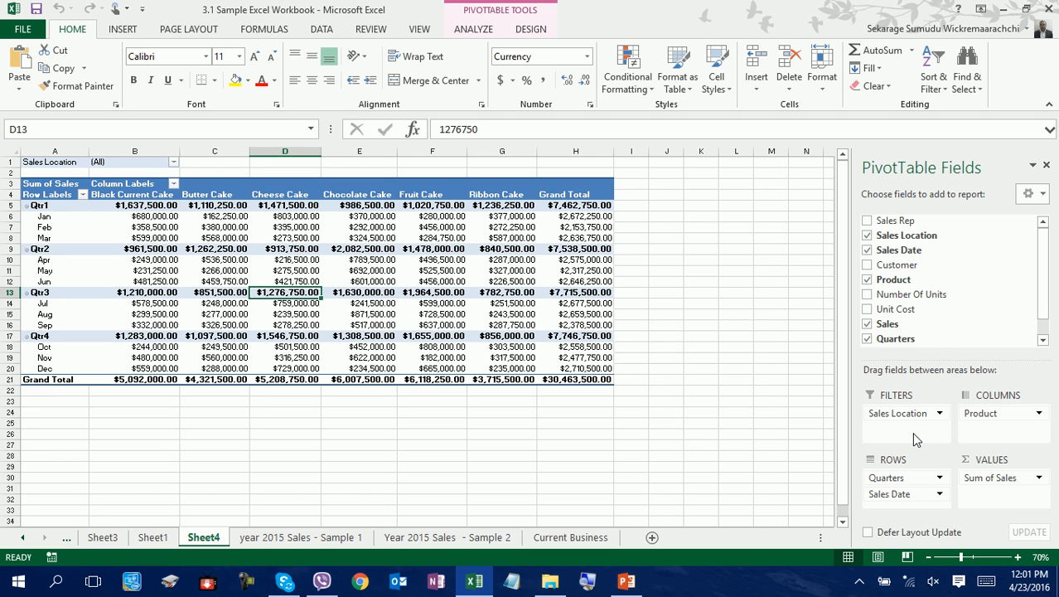
pyautogui.moveTo(899, 412)
pyautogui.mouseDown()
pyautogui.moveTo(953, 293)
pyautogui.moveTo(895, 418)
pyautogui.mouseUp()
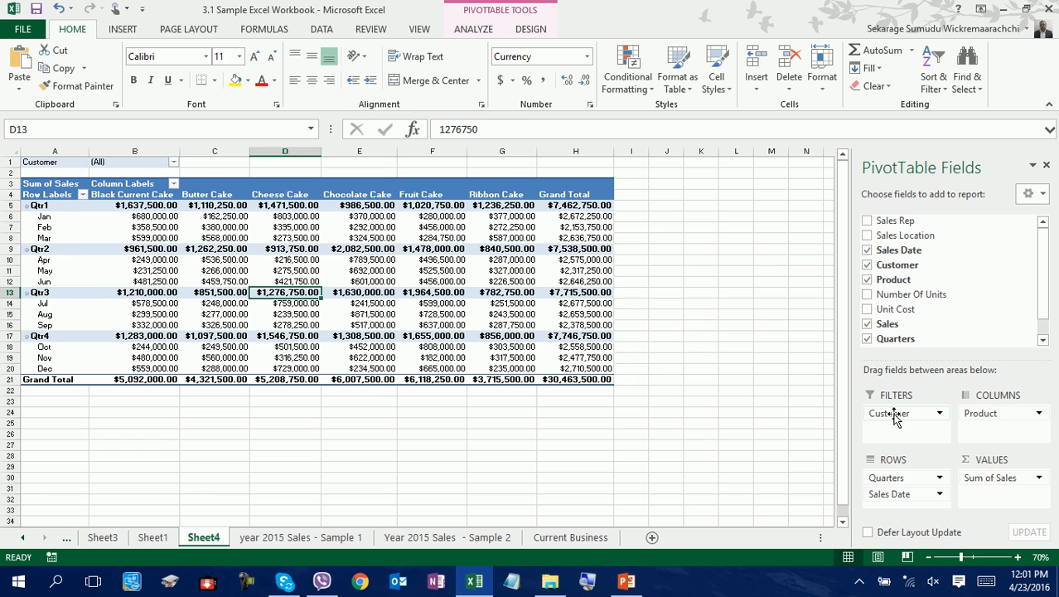
# Generate a separate report filter page for every Customer from the PivotTable
pyautogui.click(473, 30)
pyautogui.click(285, 270)
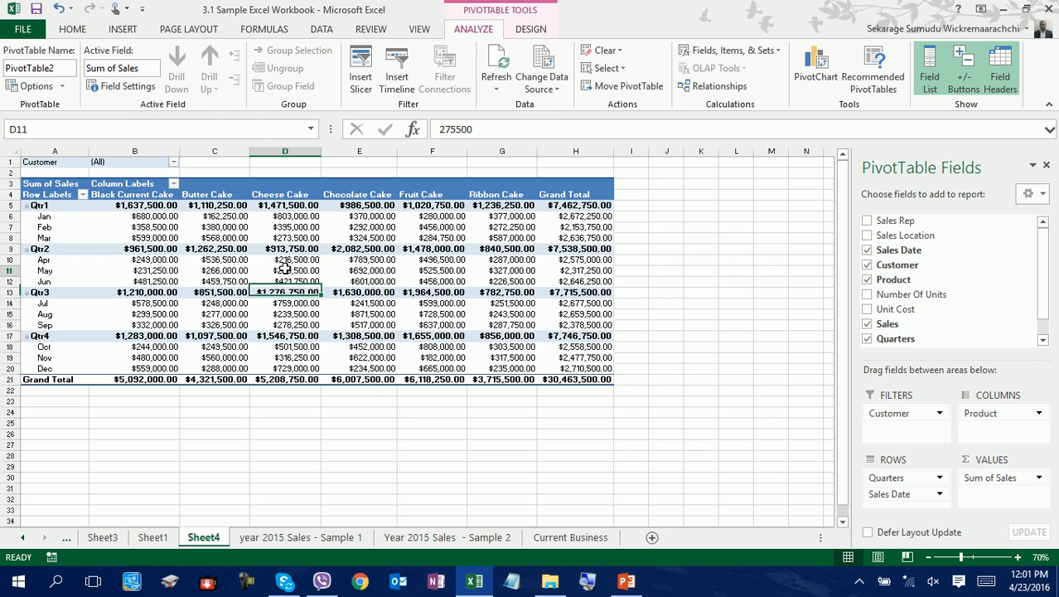
pyautogui.click(62, 87)
pyautogui.click(59, 121)
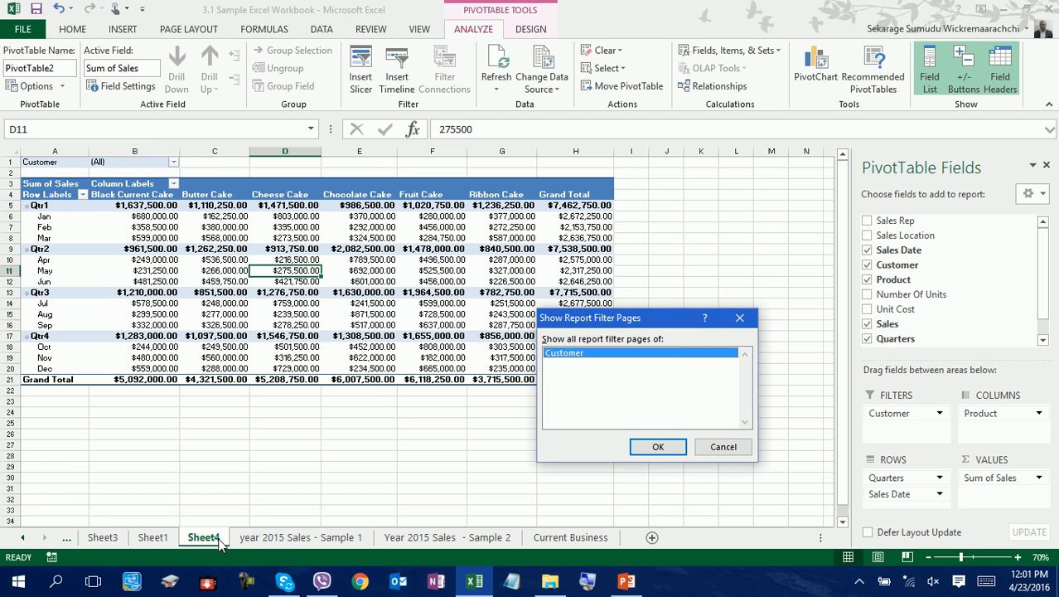
pyautogui.click(657, 447)
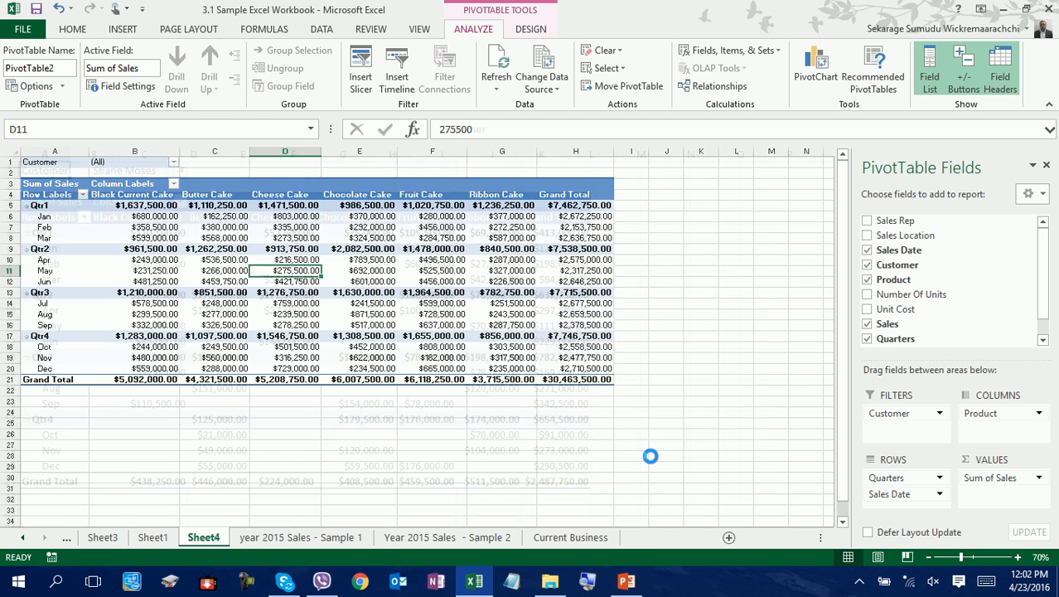
# Look through the cake sales on several generated customer sheets and return to Sheet4
pyautogui.click(330, 539)
pyautogui.click(384, 538)
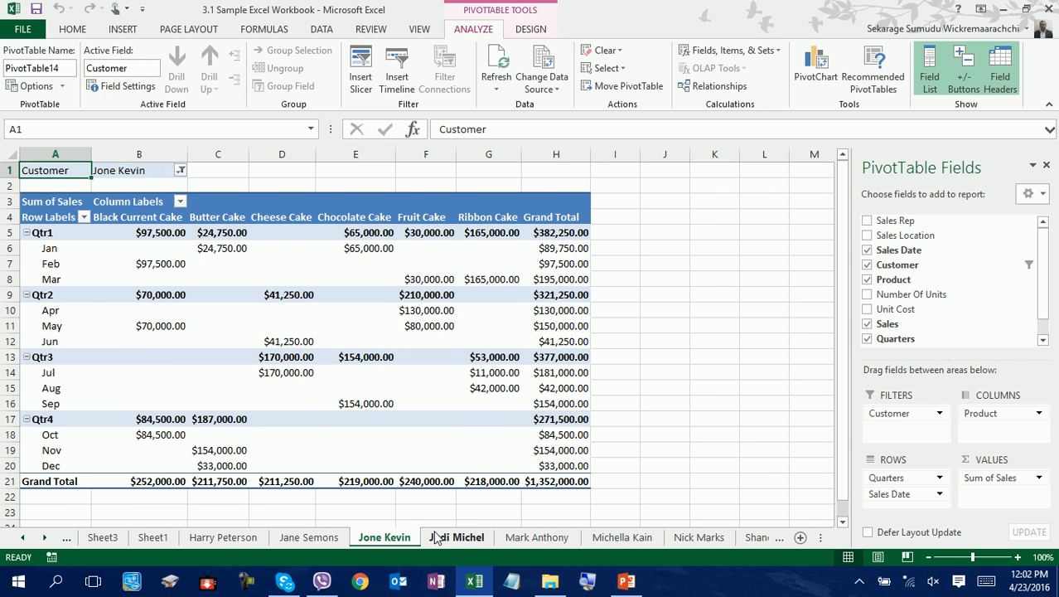
pyautogui.click(454, 538)
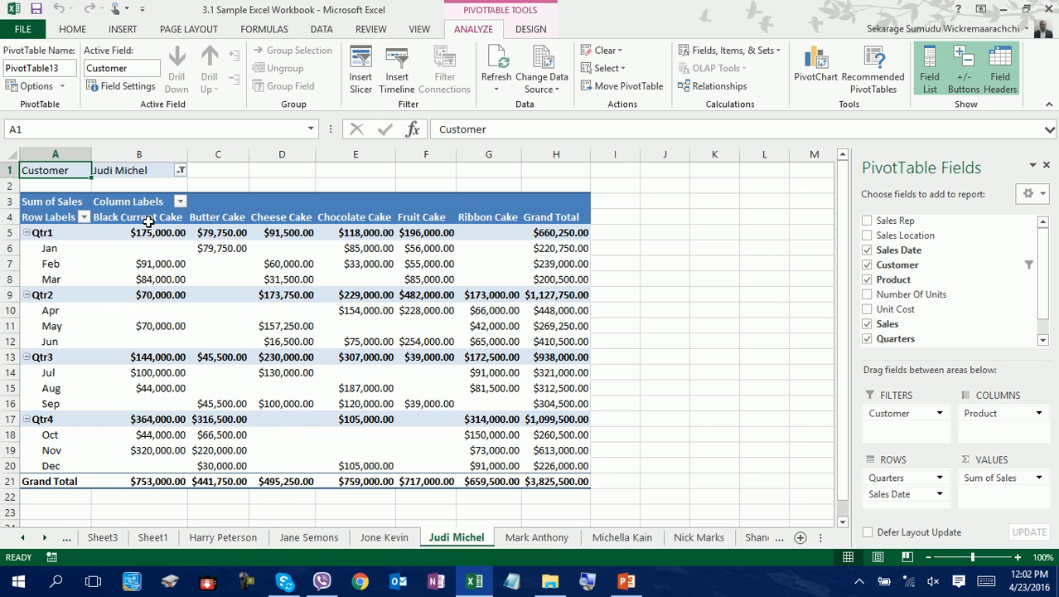
pyautogui.click(623, 538)
pyautogui.click(677, 540)
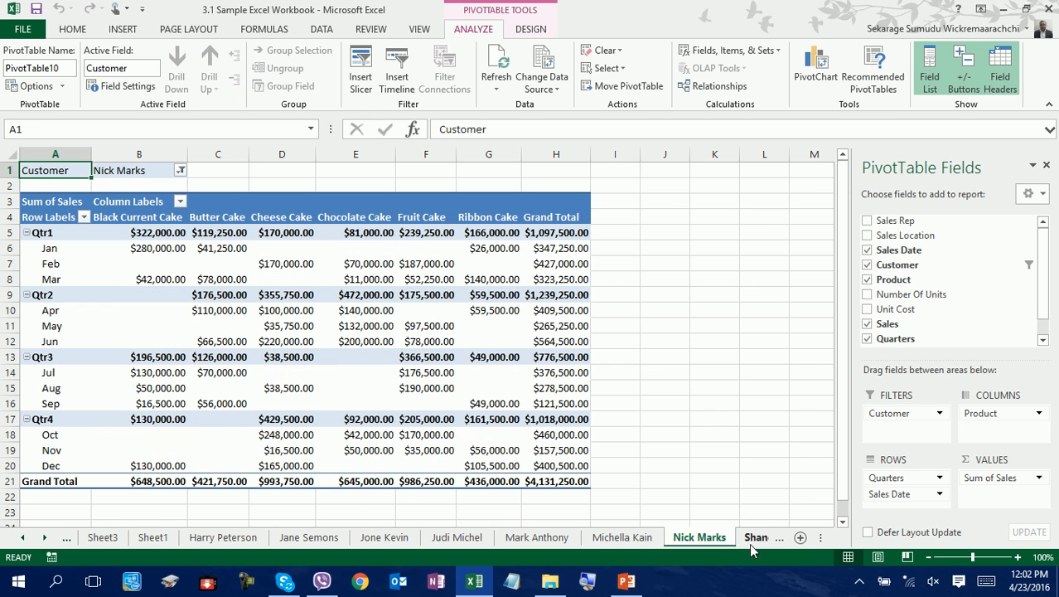
pyautogui.click(748, 543)
pyautogui.click(741, 544)
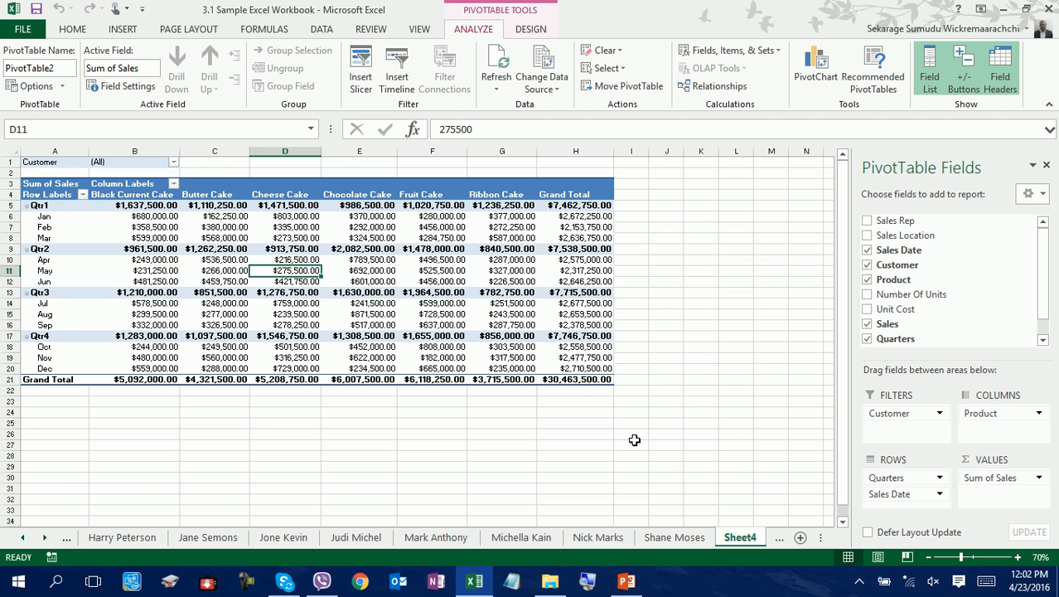
pyautogui.click(502, 349)
pyautogui.moveTo(532, 378)
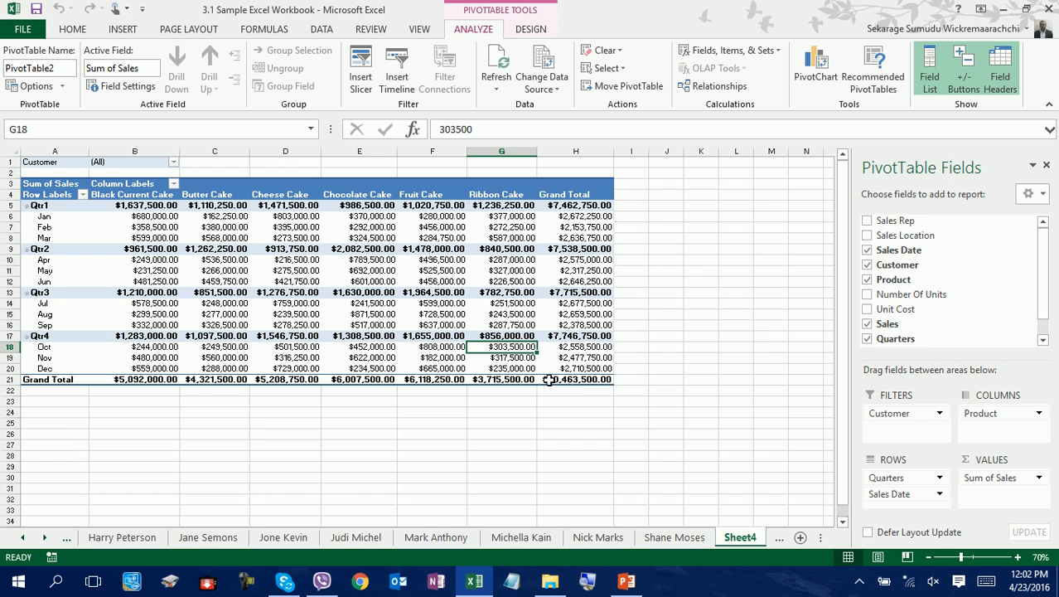
pyautogui.click(483, 311)
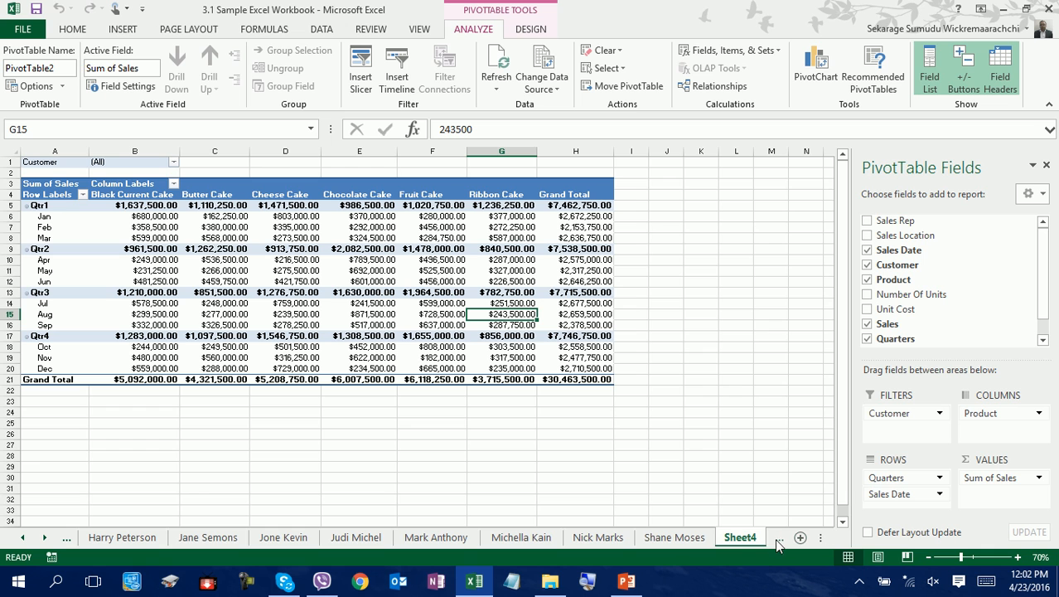
pyautogui.click(44, 537)
pyautogui.click(44, 537)
pyautogui.click(43, 537)
pyautogui.click(43, 538)
pyautogui.click(44, 538)
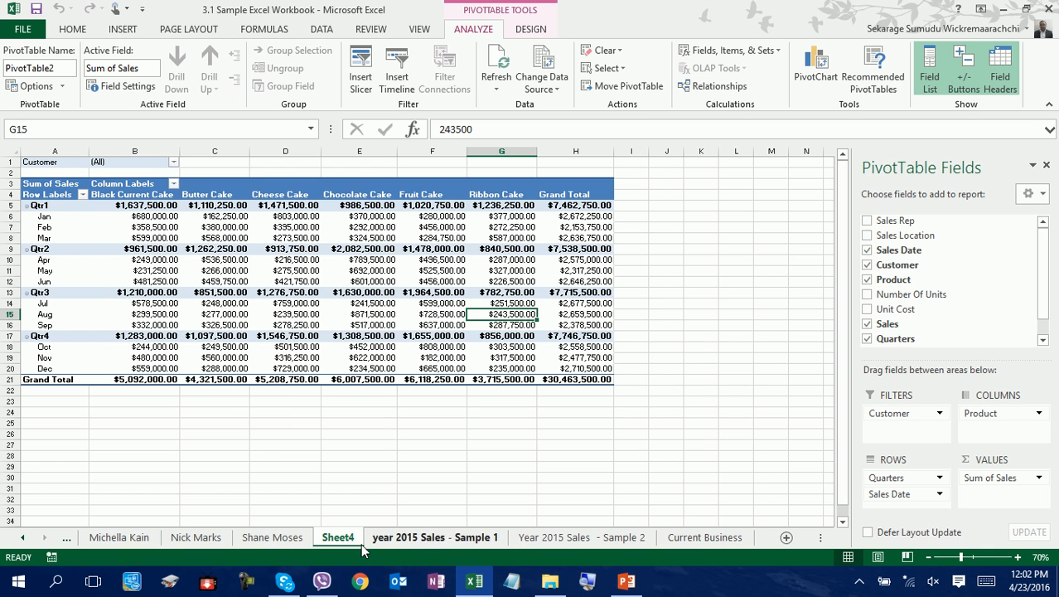
pyautogui.click(488, 292)
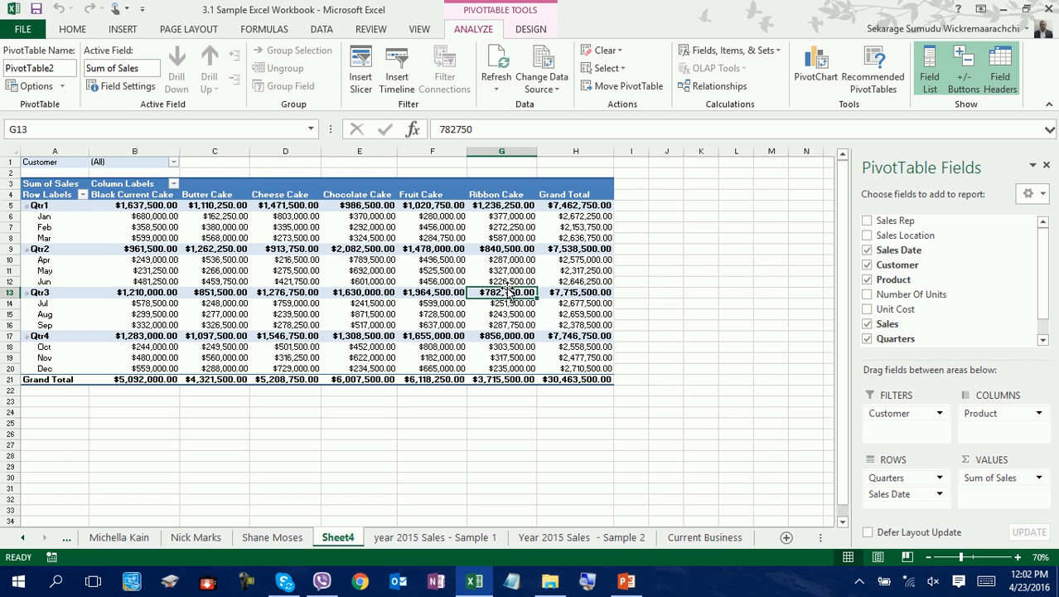
pyautogui.click(469, 271)
pyautogui.click(457, 294)
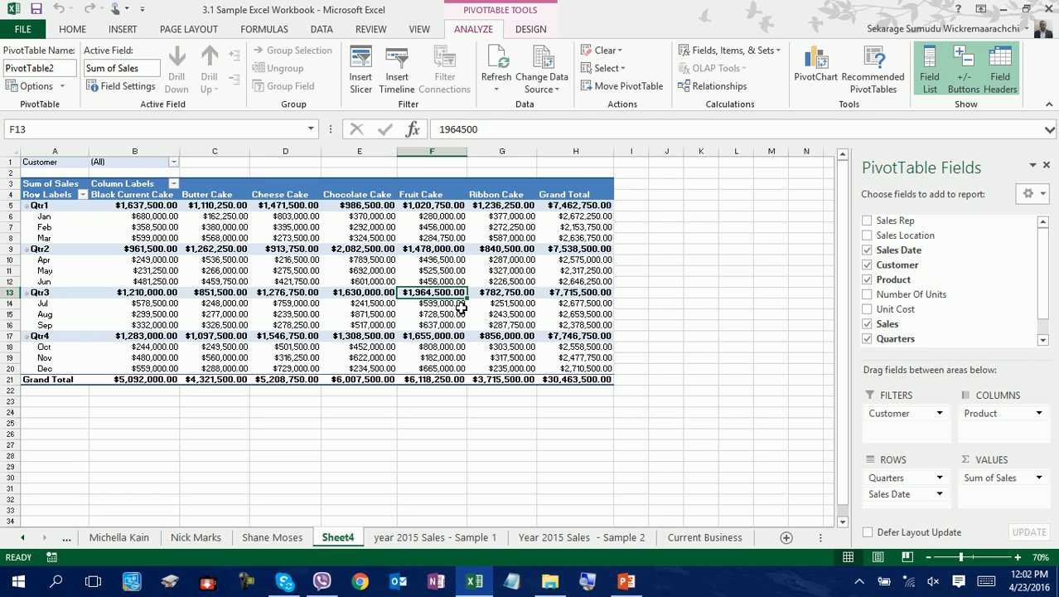
pyautogui.click(538, 302)
pyautogui.click(495, 313)
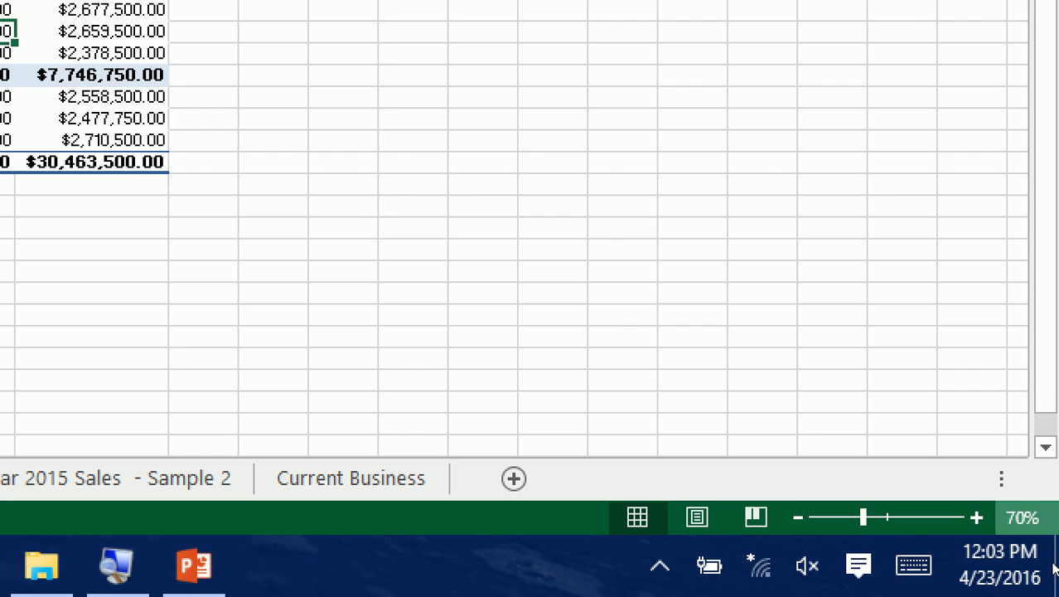
# Set the zoom of Sheet4 to a custom 65%
pyautogui.click(1056, 520)
pyautogui.press('Tab')
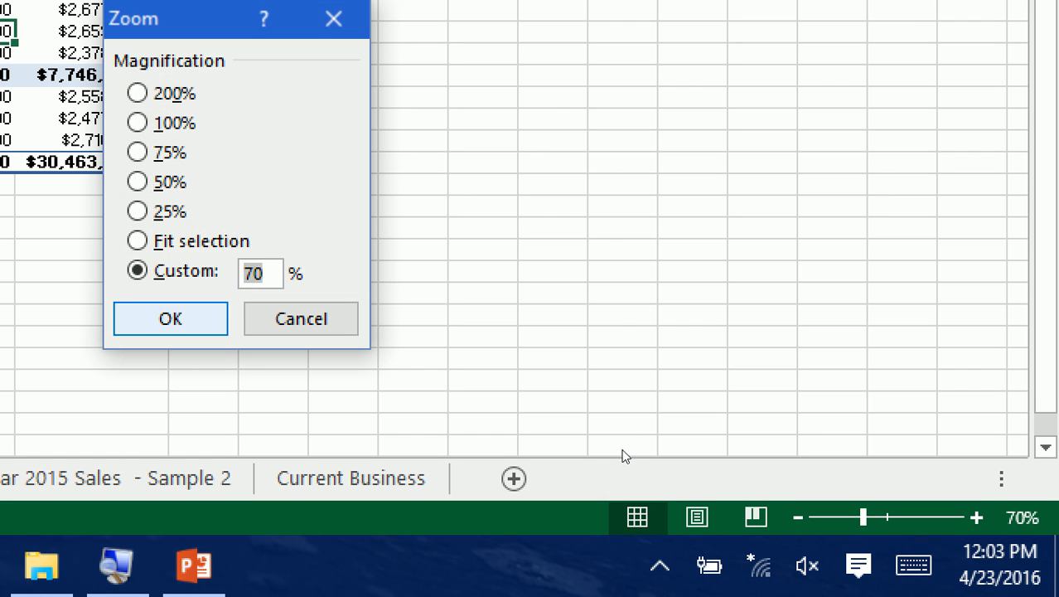
pyautogui.write('65')
pyautogui.press('Return')
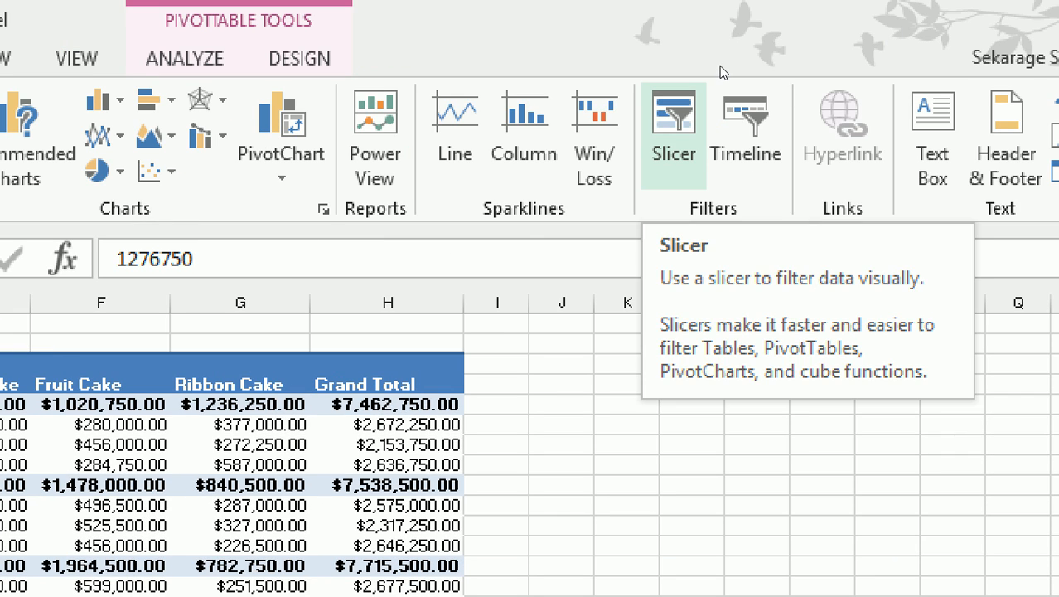
# Insert slicers for Sales Rep, Sales Location, Customer, Product and Quarters for the PivotTable
pyautogui.click(684, 145)
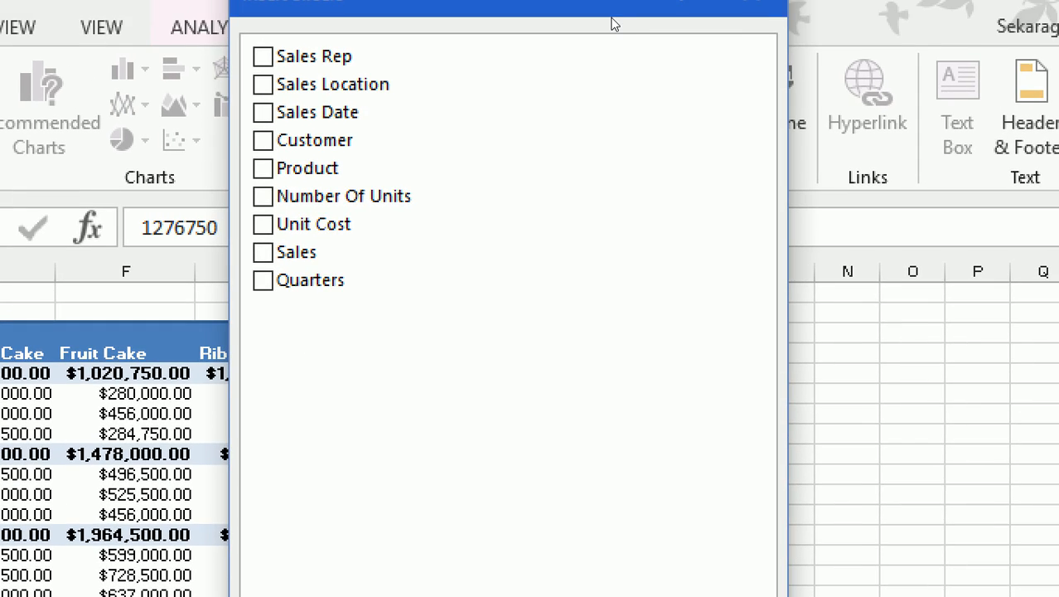
pyautogui.moveTo(611, 17); pyautogui.dragTo(762, 133)
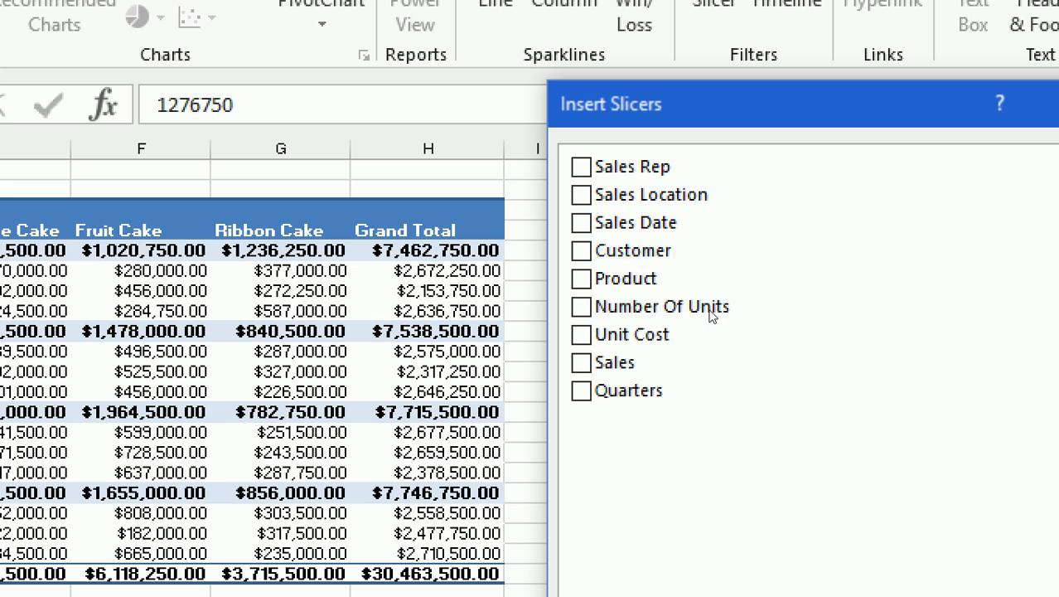
pyautogui.click(654, 164)
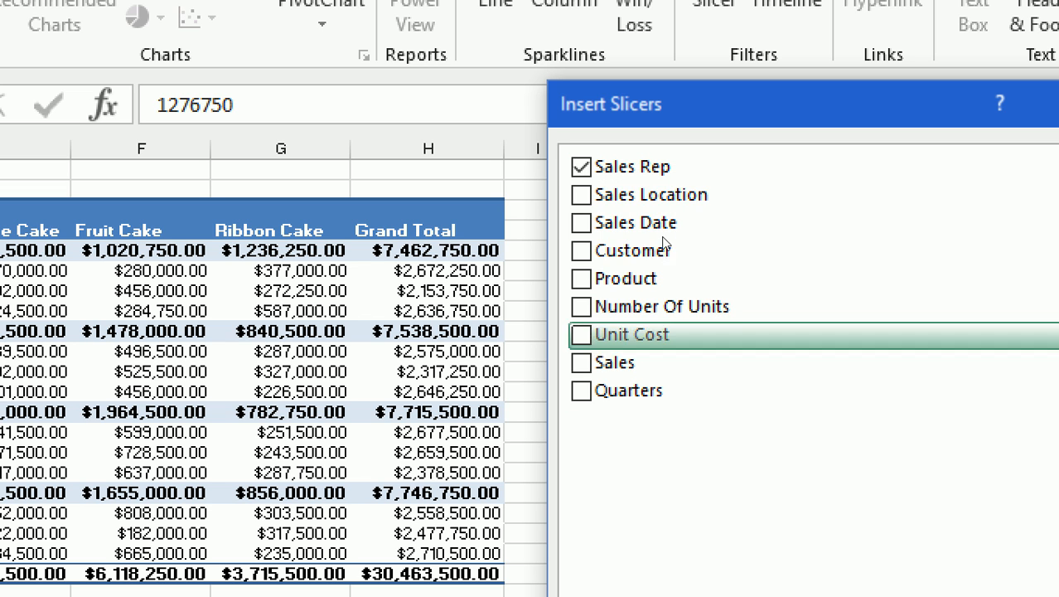
pyautogui.click(661, 193)
pyautogui.click(582, 251)
pyautogui.click(581, 279)
pyautogui.click(581, 390)
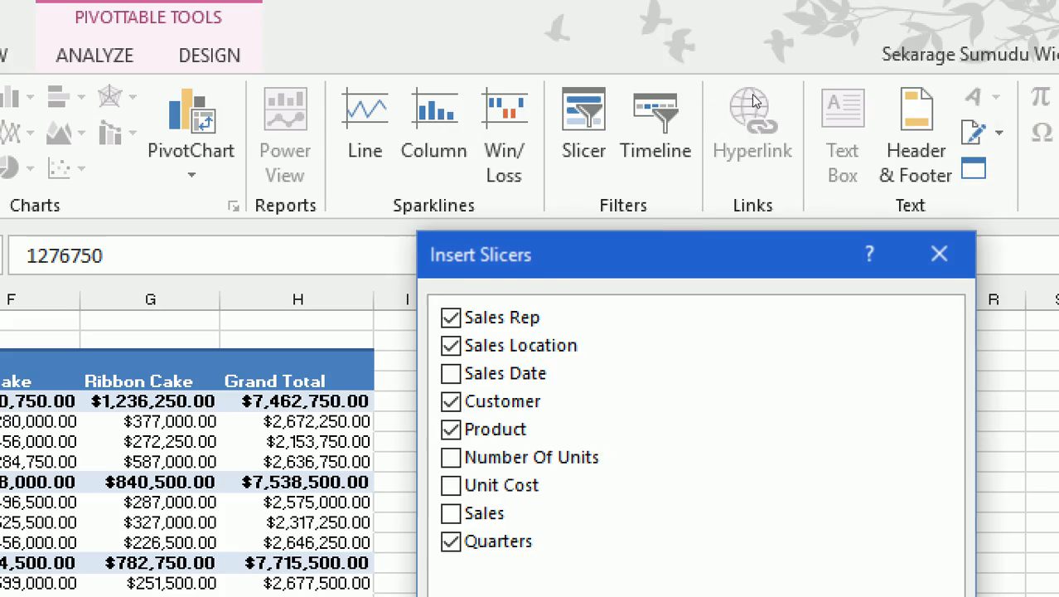
pyautogui.moveTo(753, 240); pyautogui.dragTo(754, 19)
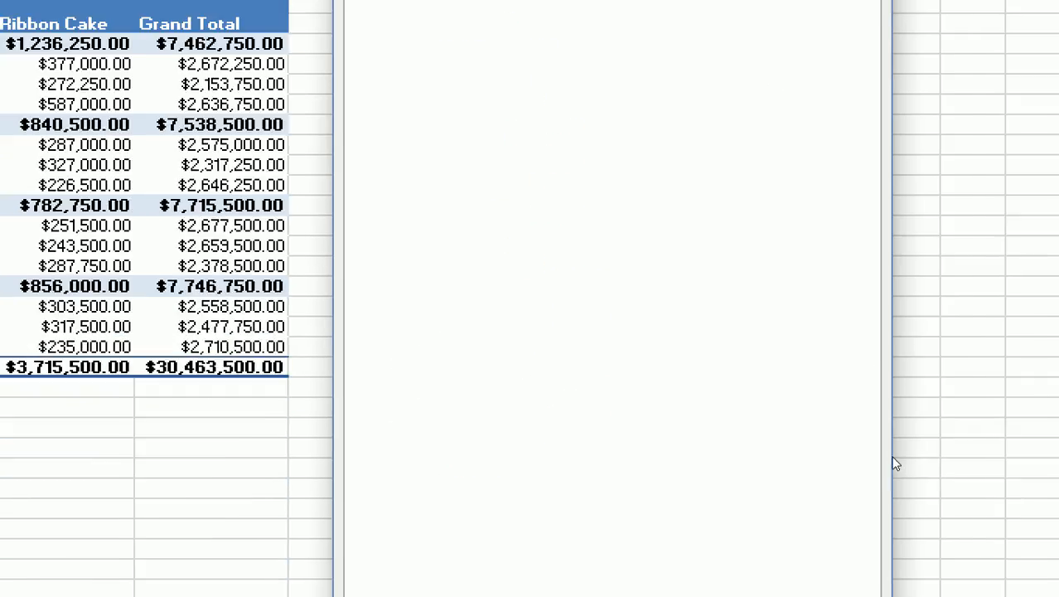
pyautogui.click(775, 518)
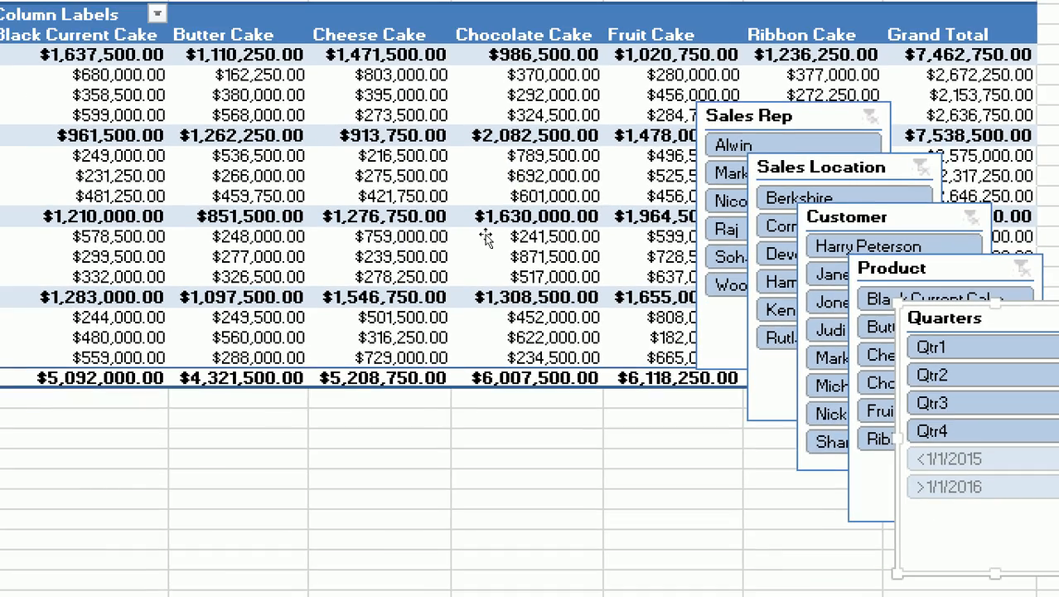
# Arrange the Sales Rep, Sales Location, Customer, Product and Quarters slicers side by side in a row below the PivotTable
pyautogui.moveTo(486, 238); pyautogui.dragTo(66, 384)
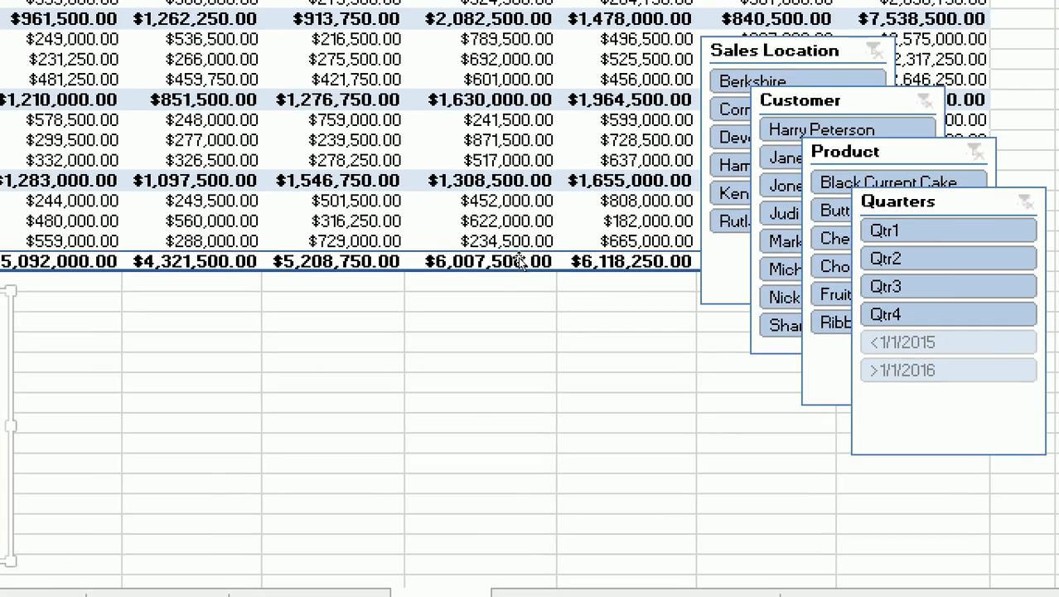
pyautogui.moveTo(711, 192); pyautogui.dragTo(197, 382)
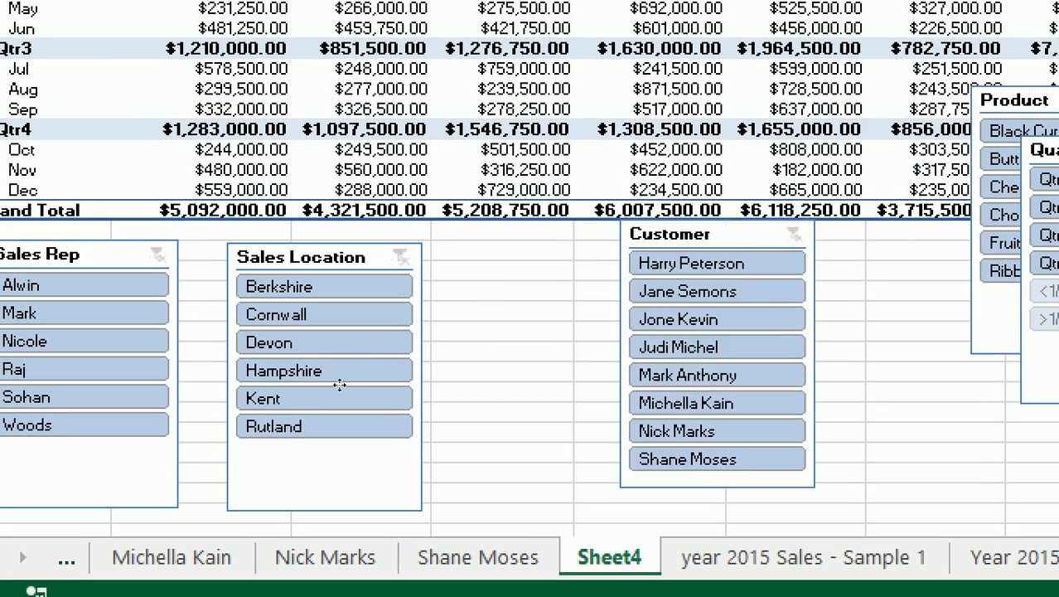
pyautogui.moveTo(340, 384); pyautogui.dragTo(277, 385)
pyautogui.moveTo(464, 386); pyautogui.dragTo(412, 381)
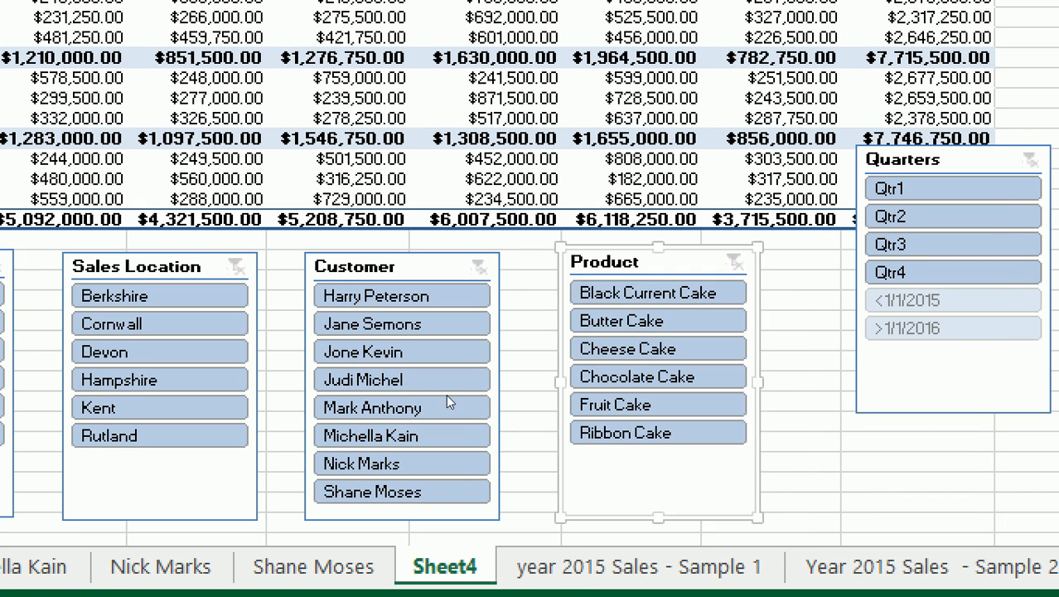
pyautogui.moveTo(589, 332); pyautogui.dragTo(554, 386)
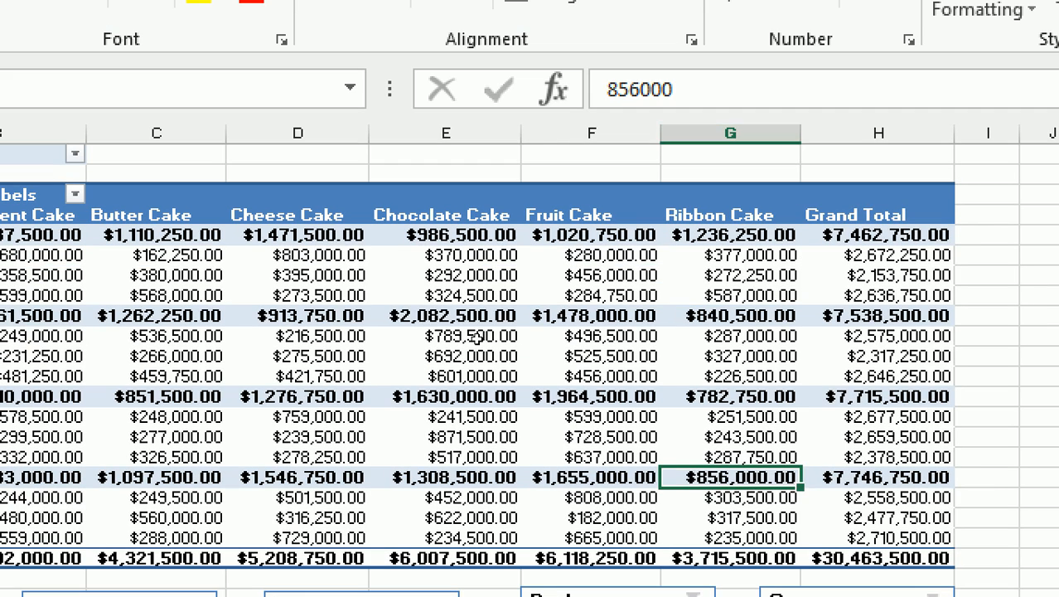
# Insert a Sales Date timeline for the PivotTable and place it beside the Grand Total column, starting at column I
pyautogui.click(459, 320)
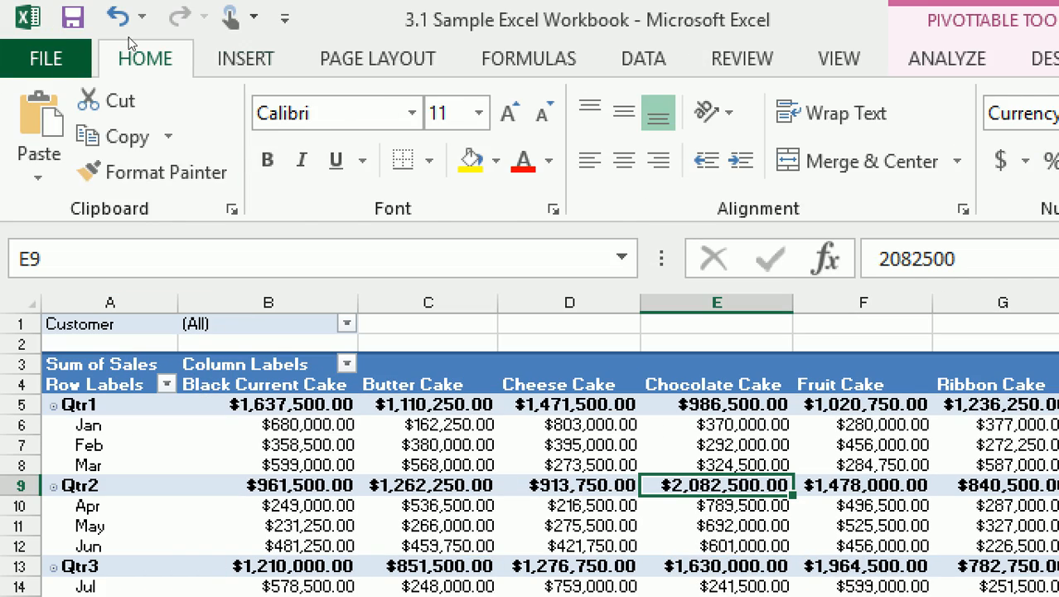
pyautogui.click(246, 58)
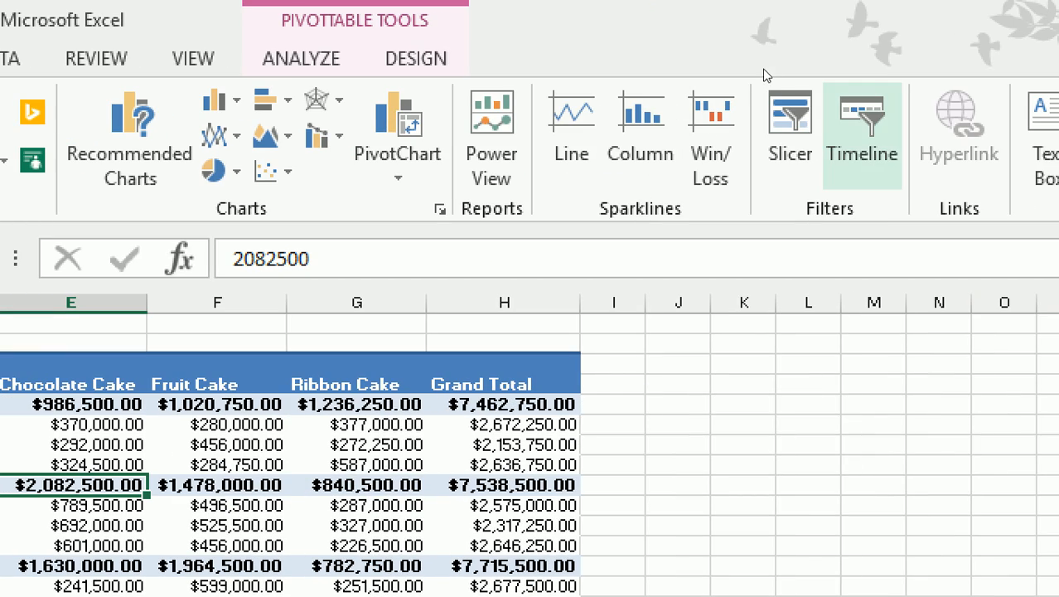
pyautogui.click(862, 137)
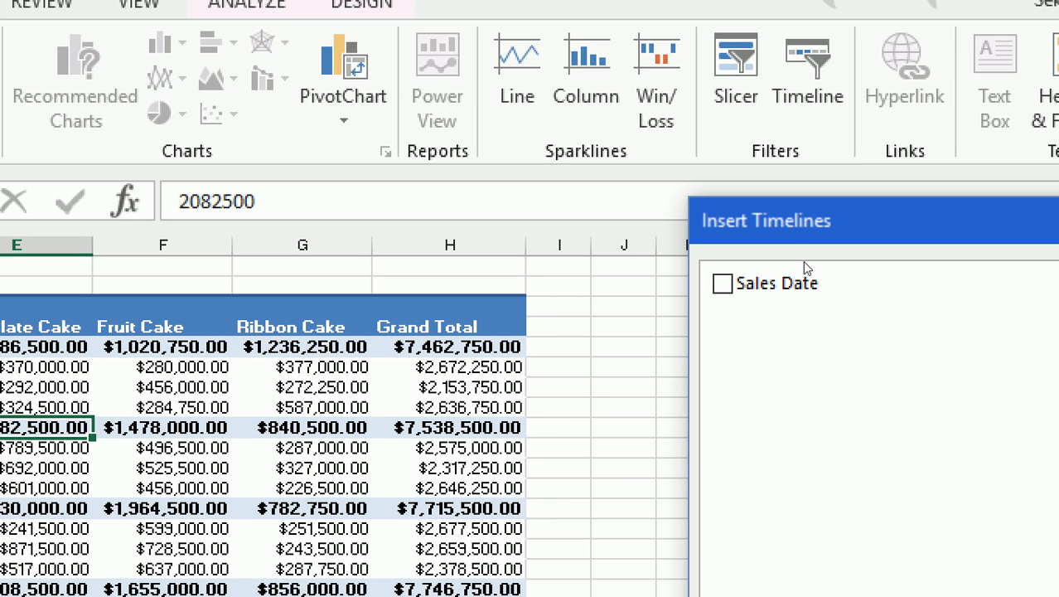
pyautogui.click(723, 283)
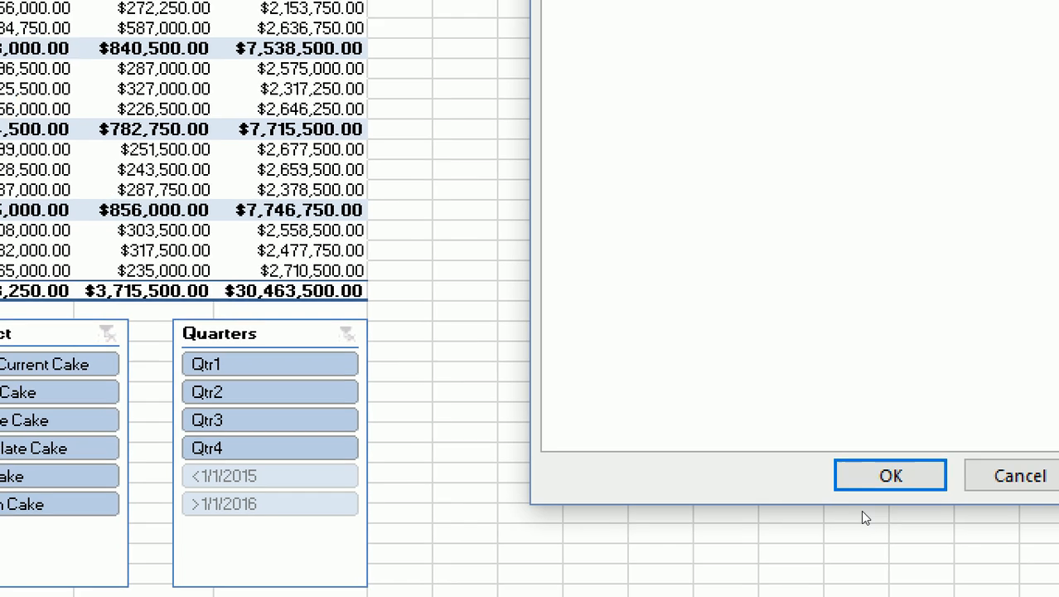
pyautogui.click(881, 469)
pyautogui.moveTo(570, 315); pyautogui.dragTo(733, 178)
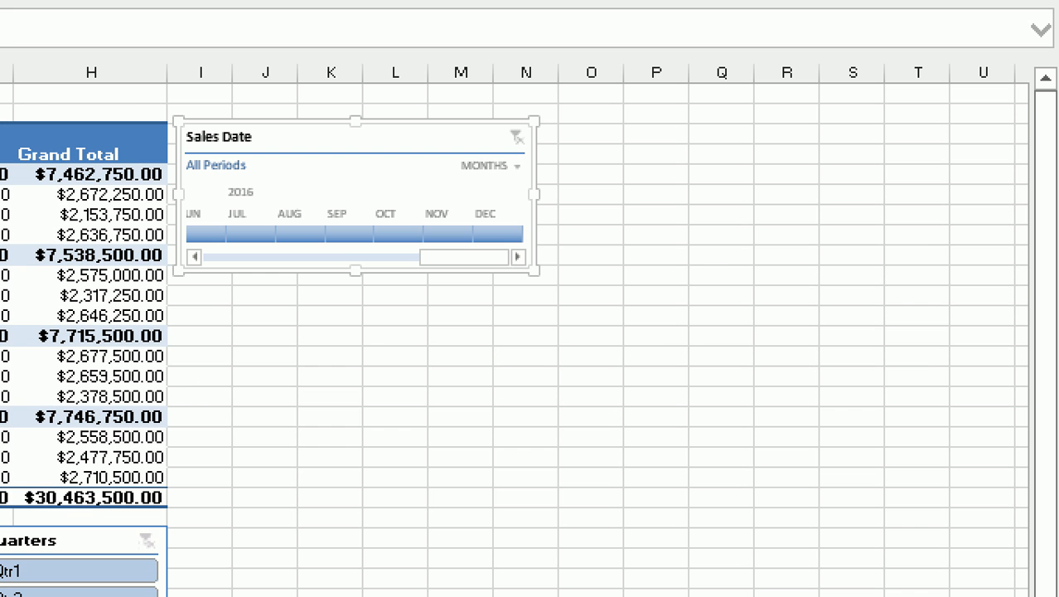
# Widen the Sales Date timeline so that it spans from column I to about column U
pyautogui.moveTo(801, 211); pyautogui.dragTo(954, 225)
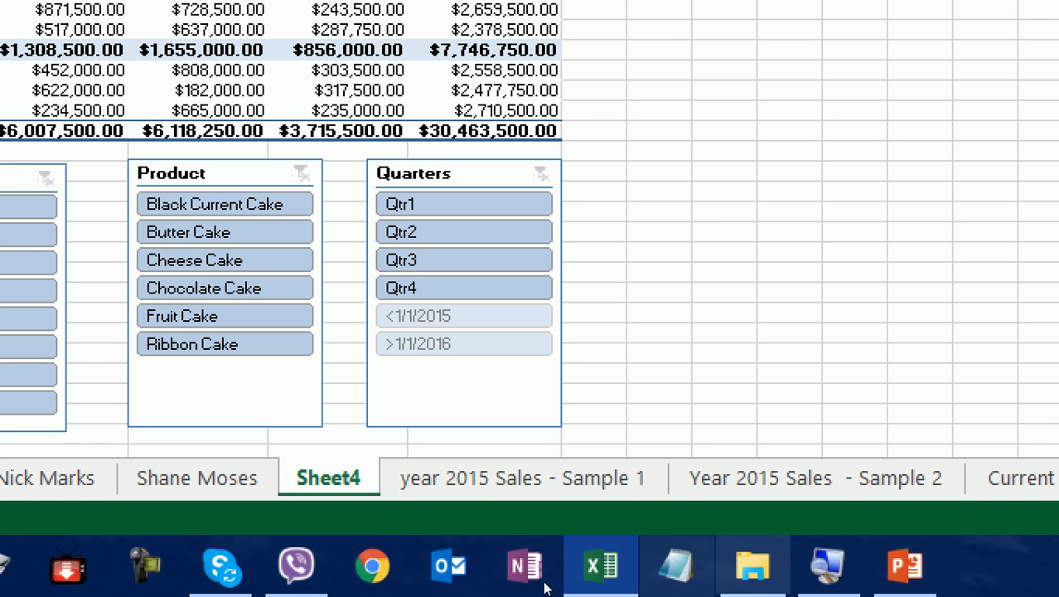
pyautogui.rightClick(827, 566)
pyautogui.click(749, 497)
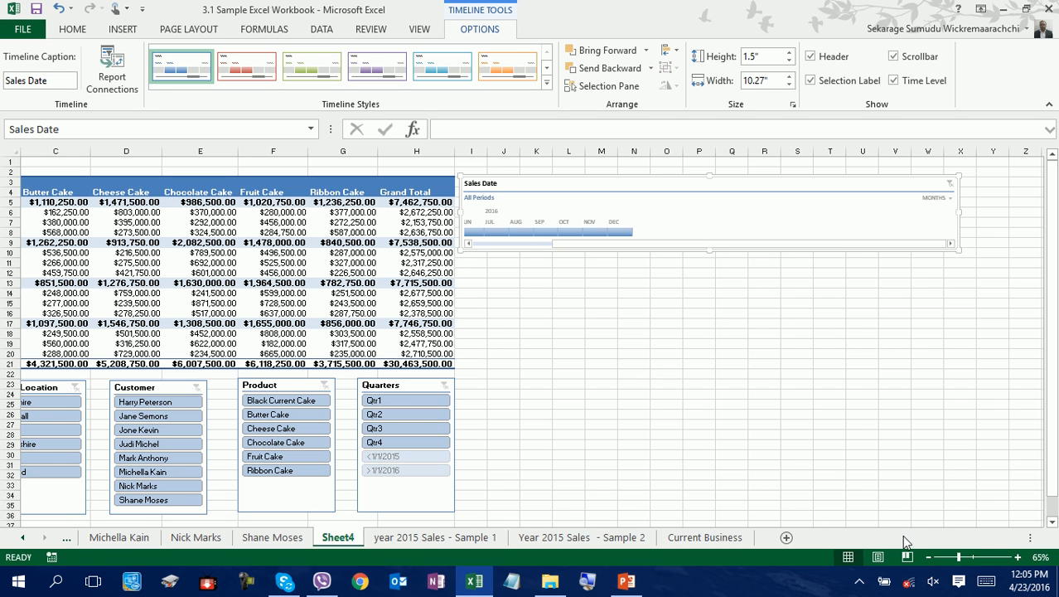
pyautogui.moveTo(1029, 540); pyautogui.dragTo(840, 541)
pyautogui.moveTo(935, 541); pyautogui.dragTo(861, 530)
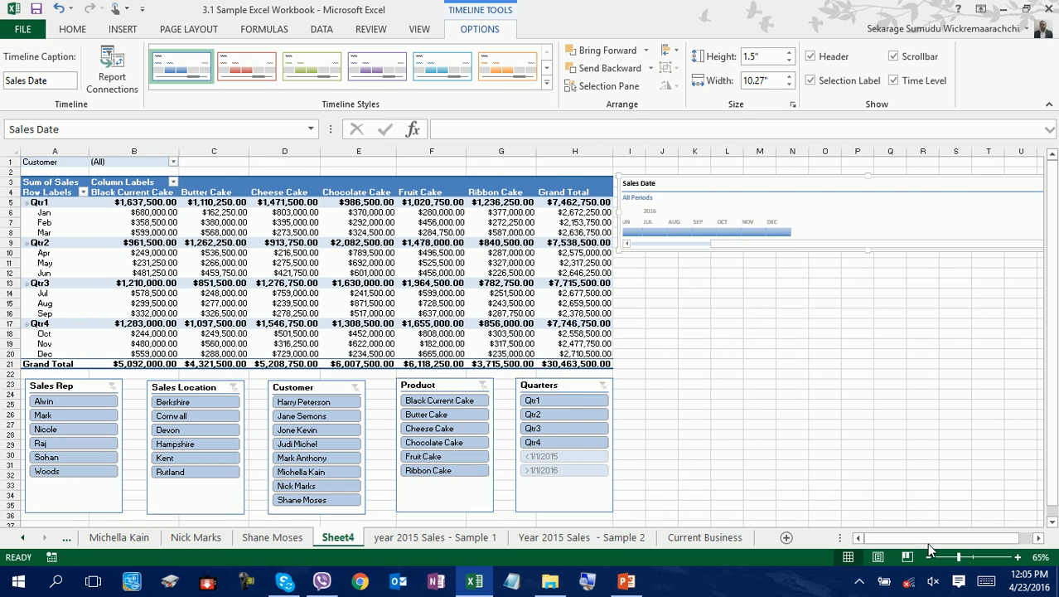
pyautogui.moveTo(927, 544); pyautogui.dragTo(939, 543)
pyautogui.moveTo(959, 214); pyautogui.dragTo(887, 218)
pyautogui.hscroll(-2, 876, 476)
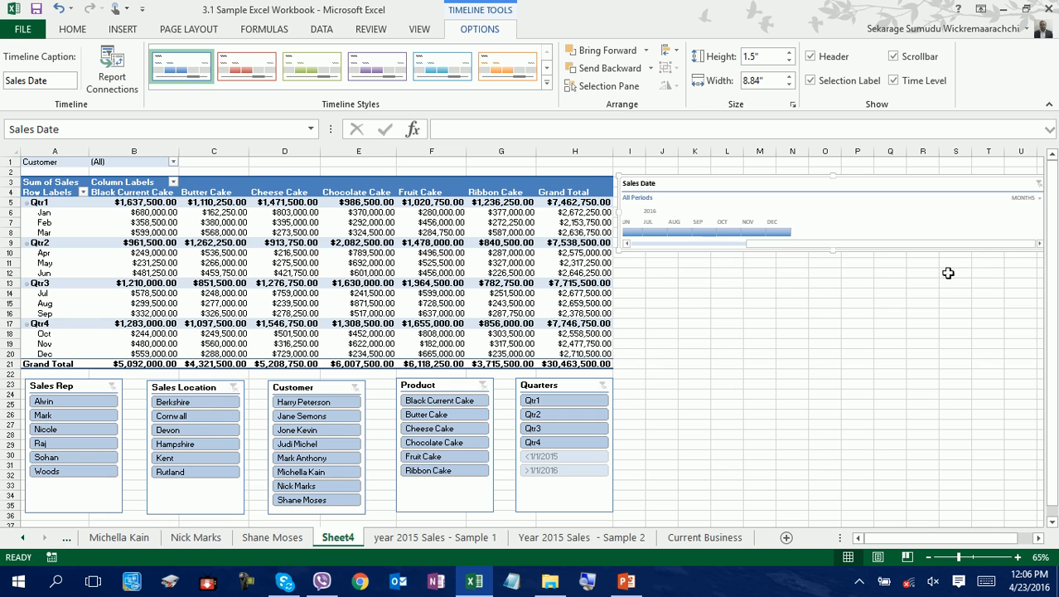
pyautogui.moveTo(987, 540); pyautogui.dragTo(1000, 541)
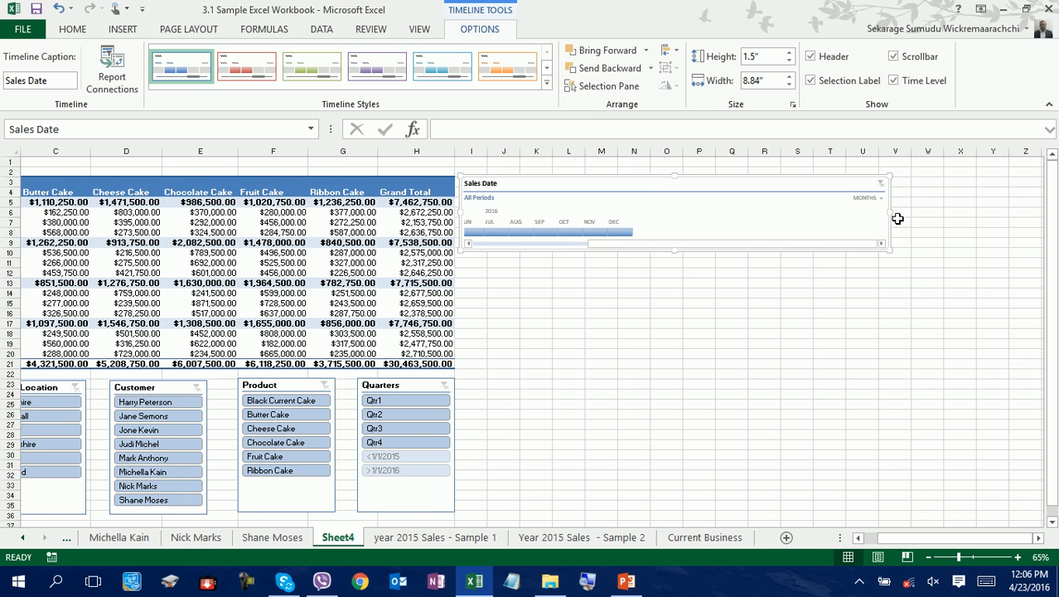
pyautogui.moveTo(891, 214); pyautogui.dragTo(785, 215)
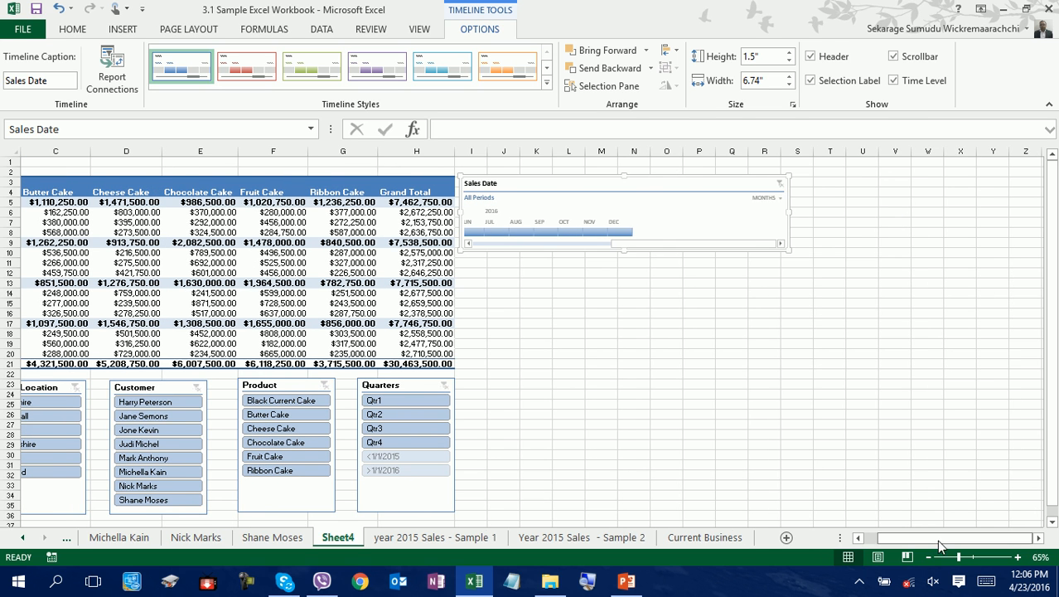
pyautogui.hscroll(-2, 918, 328)
pyautogui.moveTo(947, 212); pyautogui.dragTo(1031, 213)
# Set the Sales Date timeline's time level to days and bring its start, January 2015, into view
pyautogui.click(388, 284)
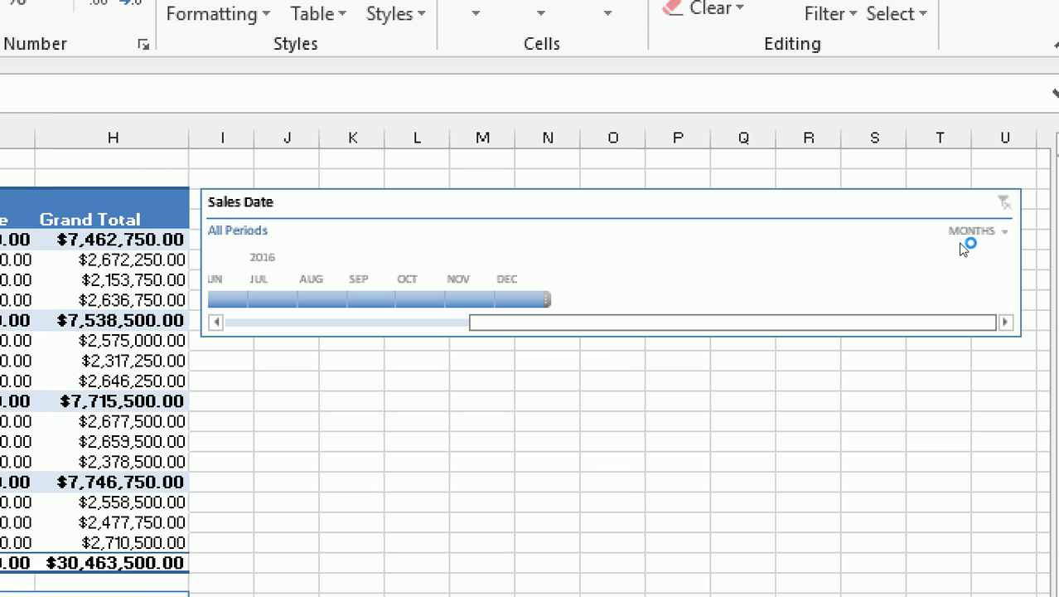
pyautogui.click(974, 232)
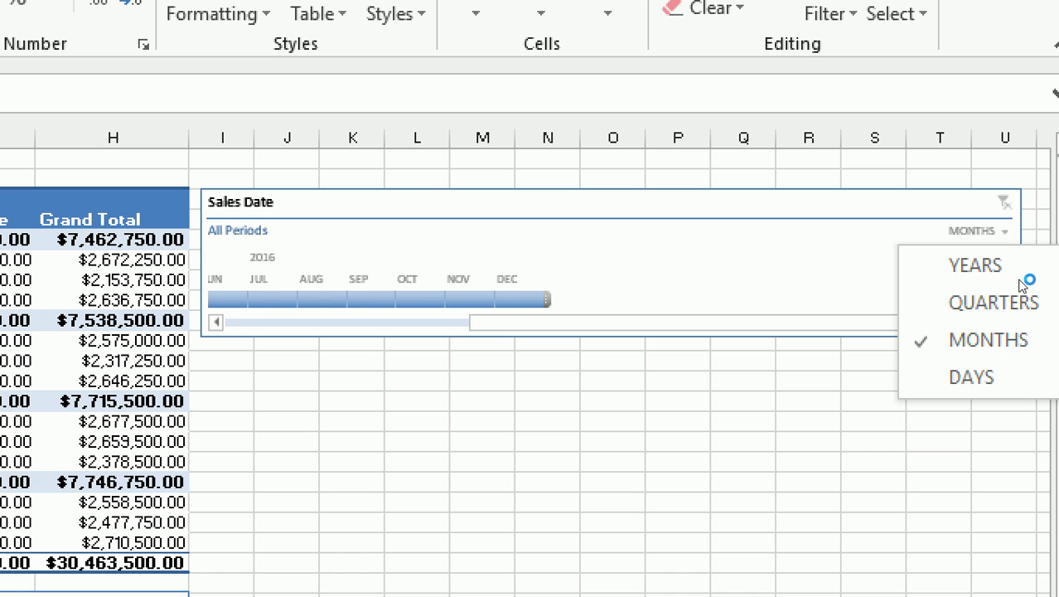
pyautogui.click(1025, 377)
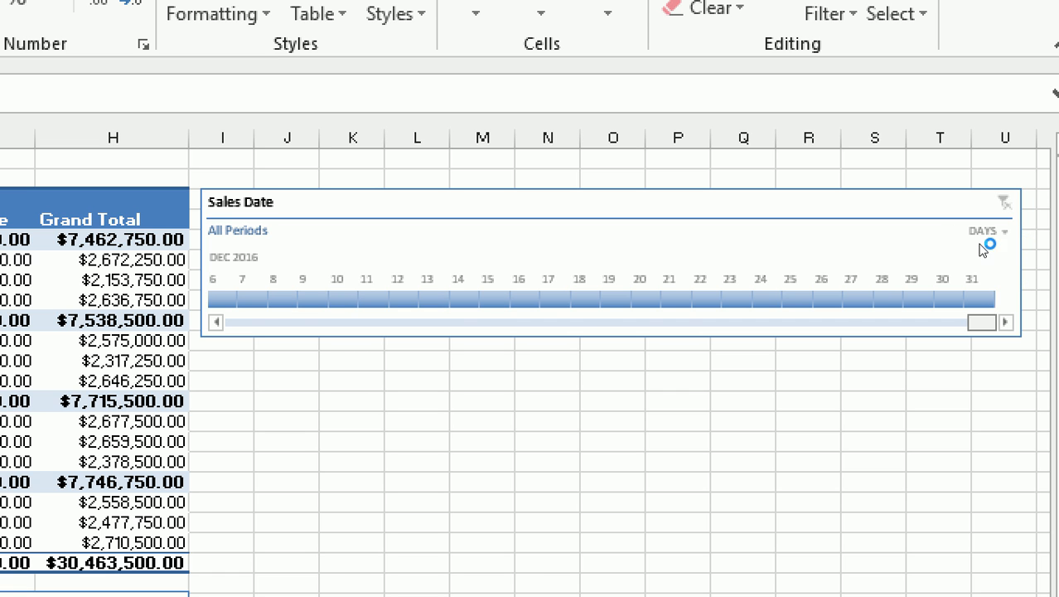
pyautogui.scroll(10, 738, 241)
pyautogui.scroll(3, 629, 240)
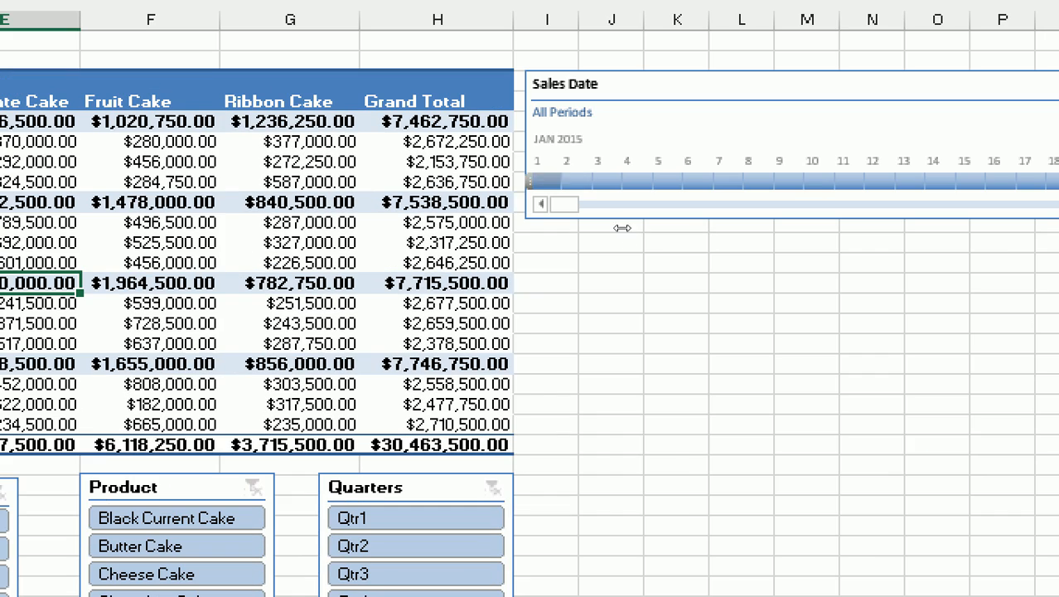
# Insert a Clustered Bar PivotChart based on the cake sales PivotTable
pyautogui.click(184, 263)
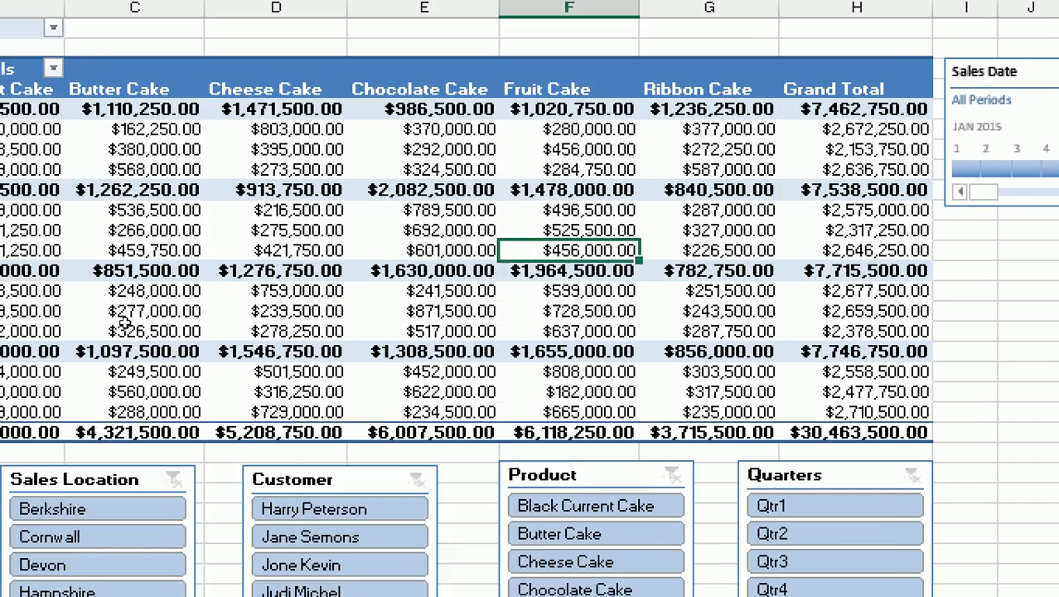
pyautogui.press('Up')
pyautogui.press('Up')
pyautogui.press('Left')
pyautogui.press('Left')
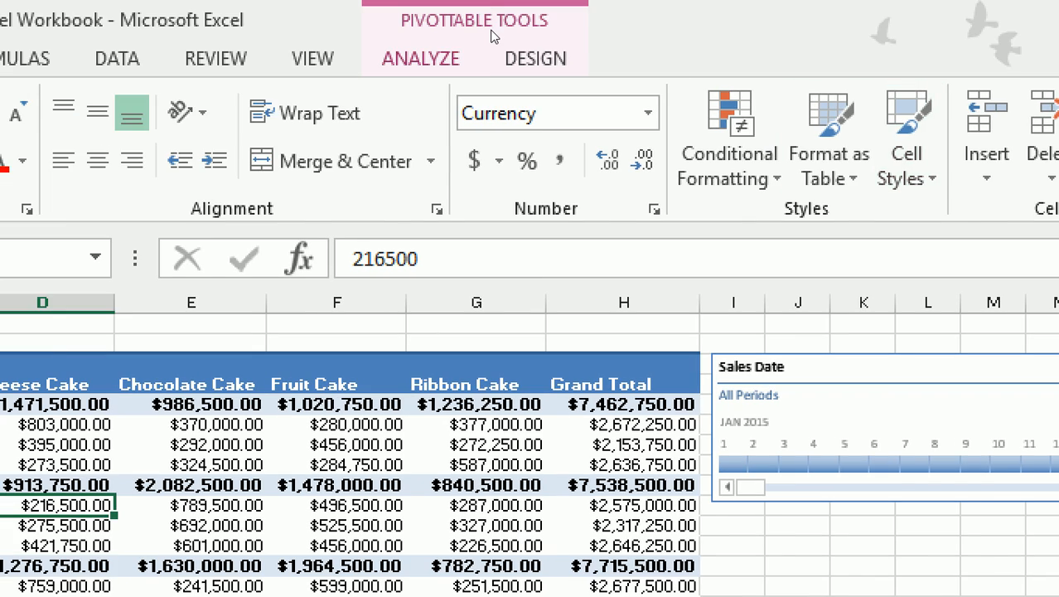
pyautogui.click(494, 37)
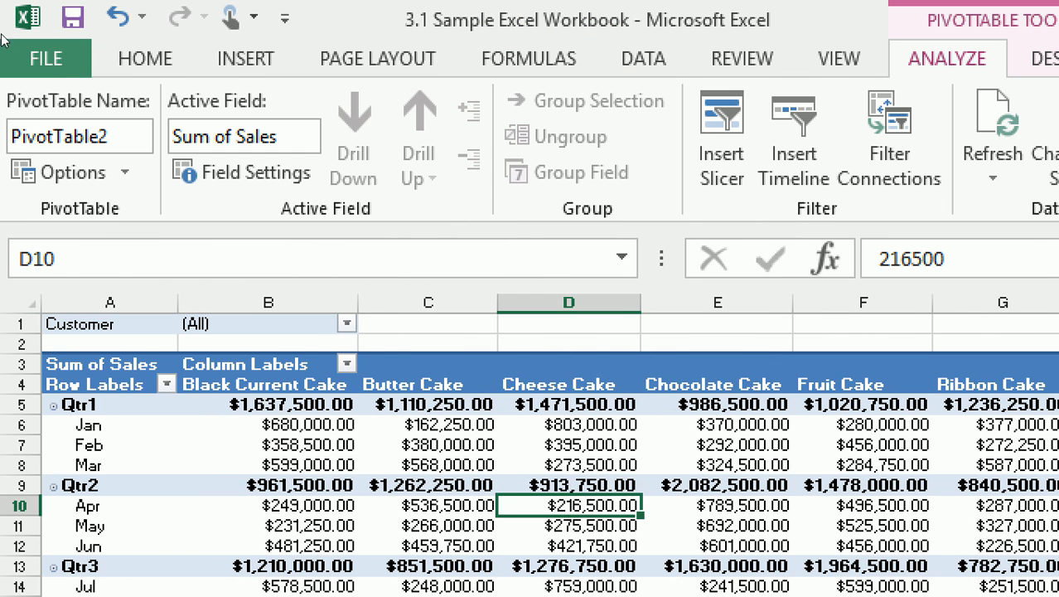
pyautogui.click(406, 445)
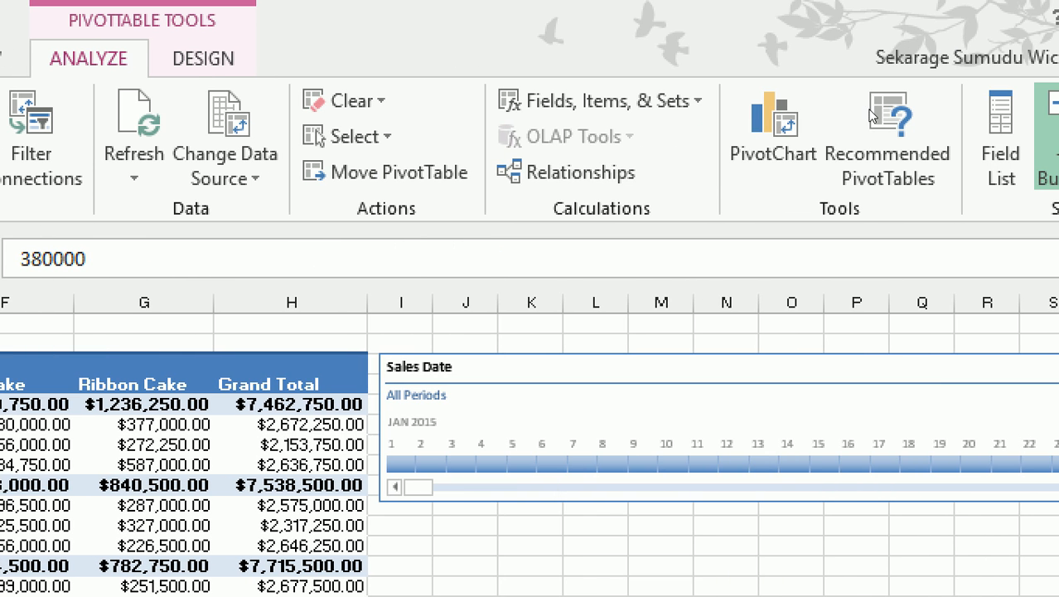
pyautogui.click(811, 73)
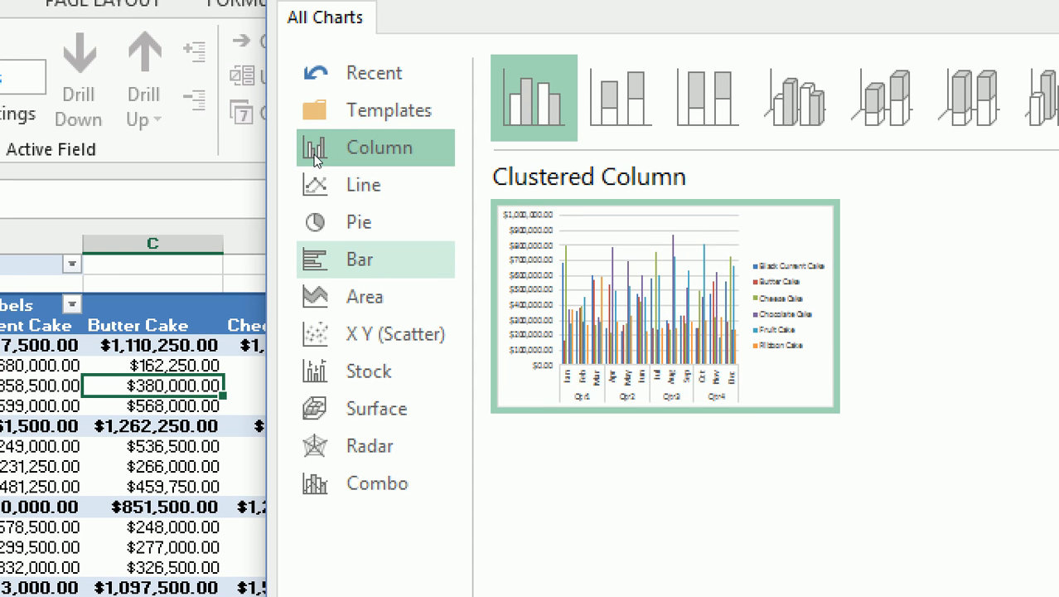
pyautogui.click(360, 260)
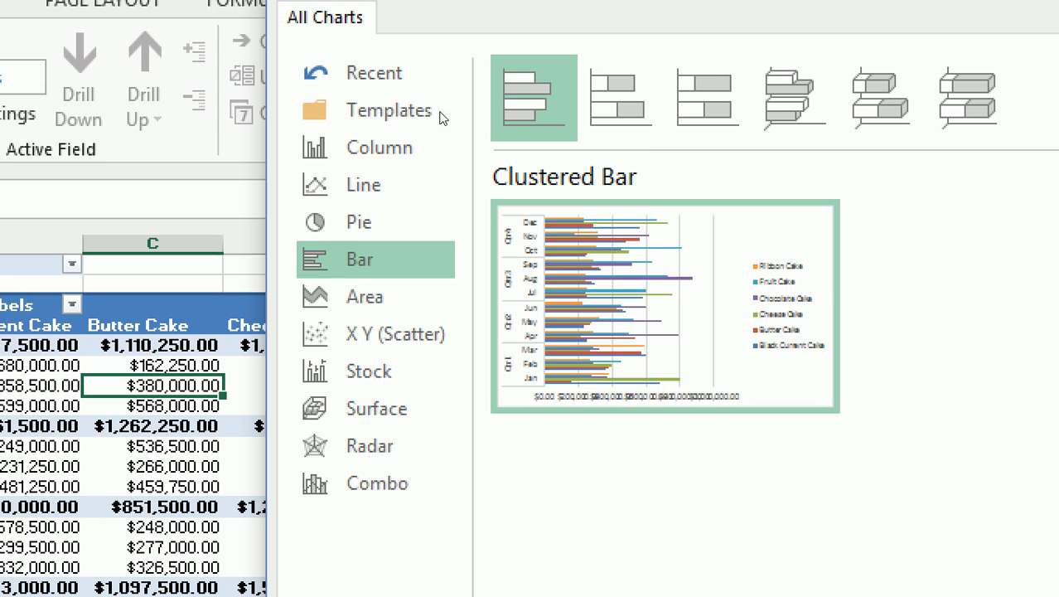
pyautogui.moveTo(451, 151)
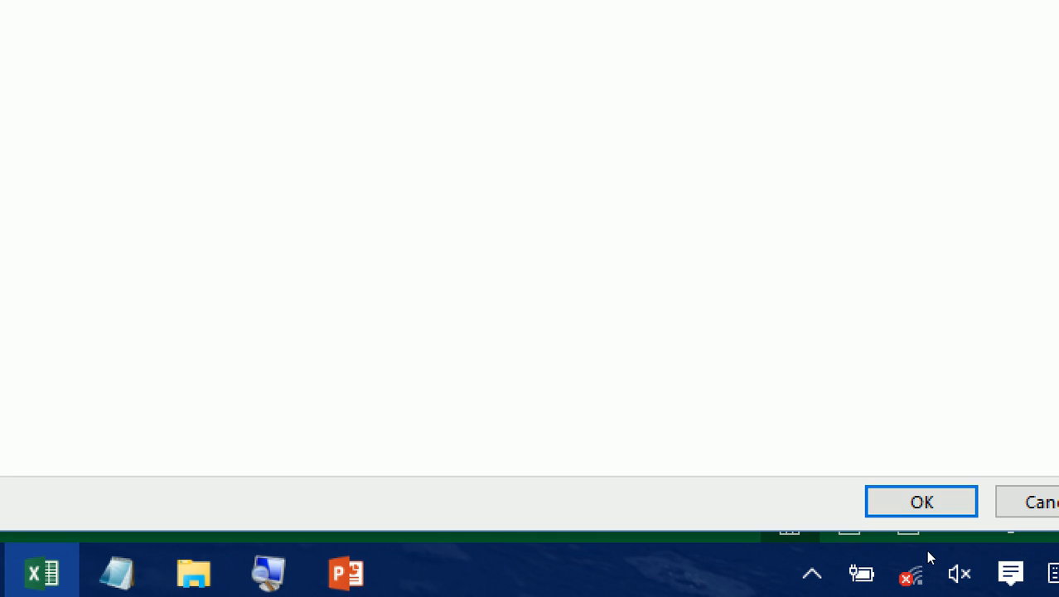
pyautogui.click(922, 502)
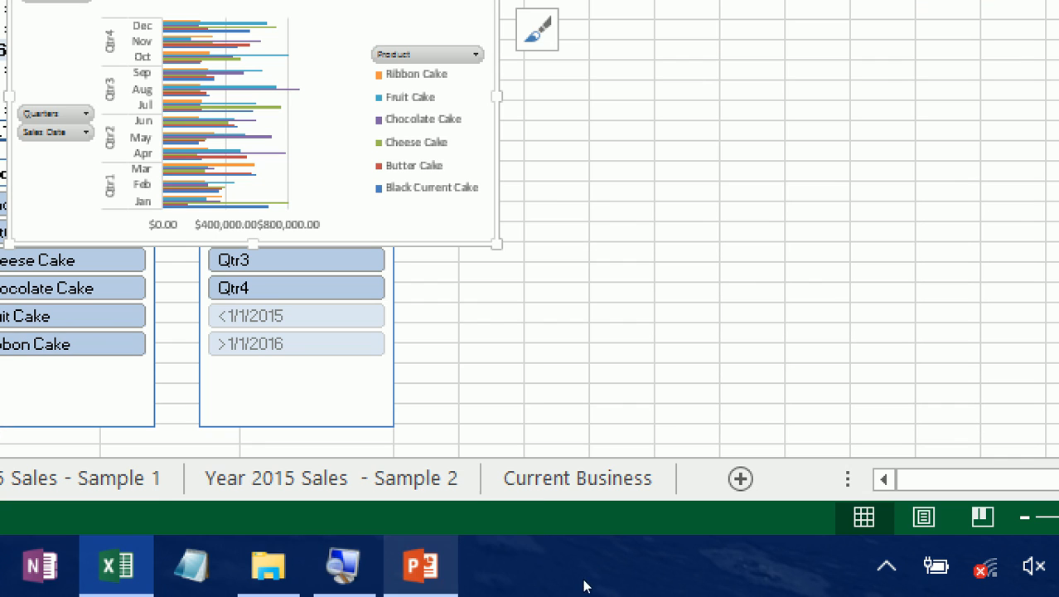
# Move the PivotChart directly below the Sales Date timeline, beside the PivotTable
pyautogui.rightClick(586, 583)
pyautogui.click(590, 552)
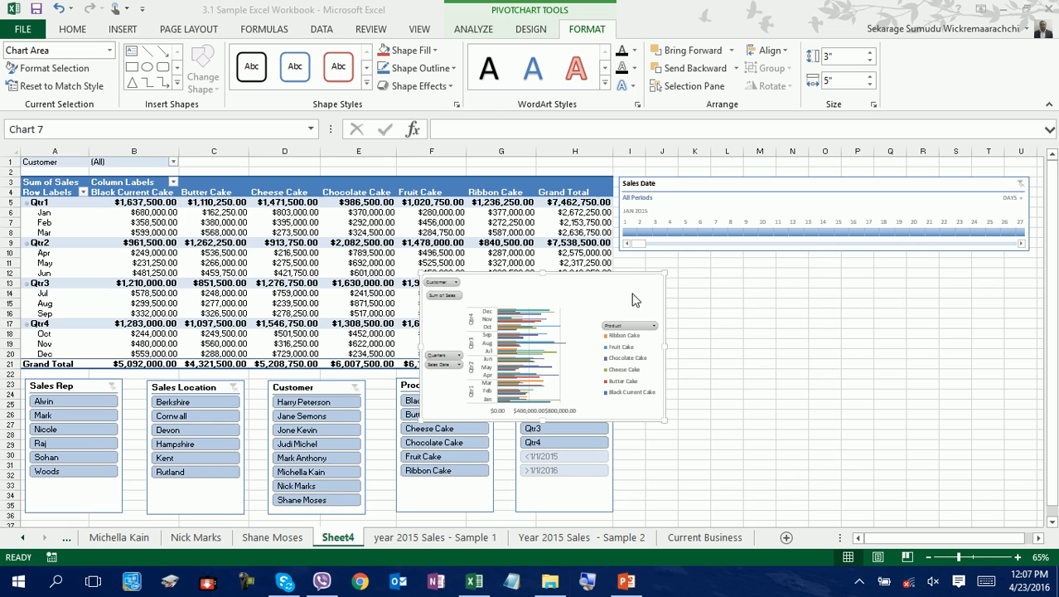
pyautogui.moveTo(632, 275); pyautogui.dragTo(825, 262)
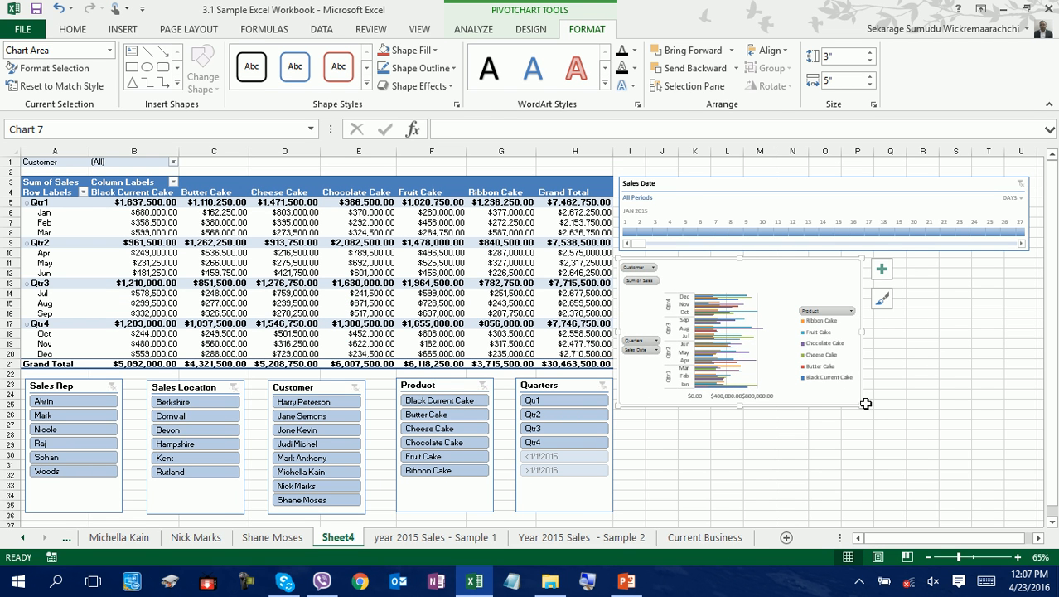
# Enlarge the PivotChart so that it spans the Sales Date timeline's width and reaches down to the lower edge of the slicers
pyautogui.moveTo(862, 404); pyautogui.dragTo(1029, 512)
pyautogui.click(495, 301)
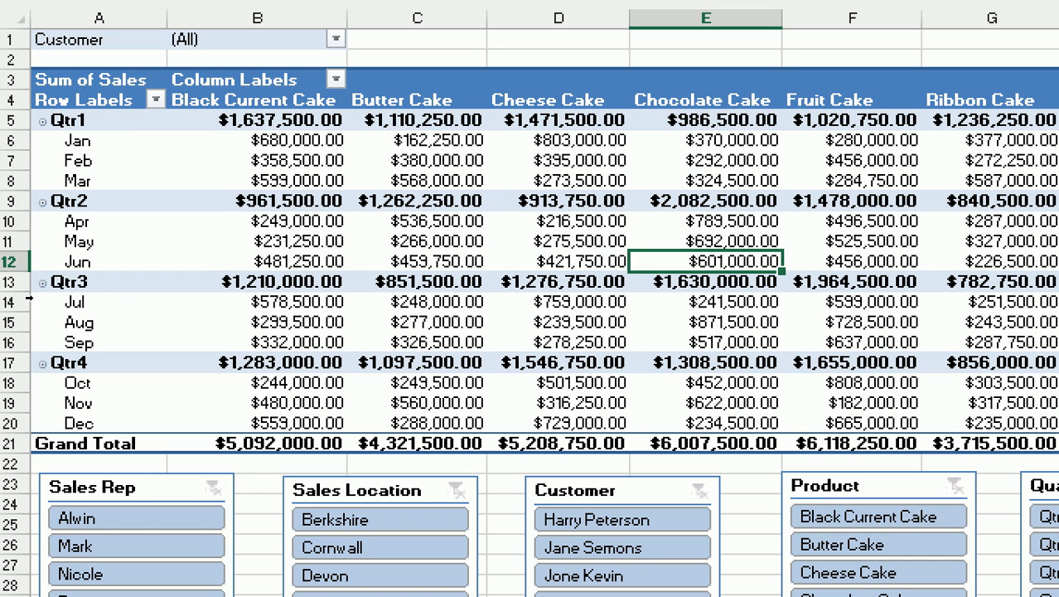
pyautogui.click(416, 362)
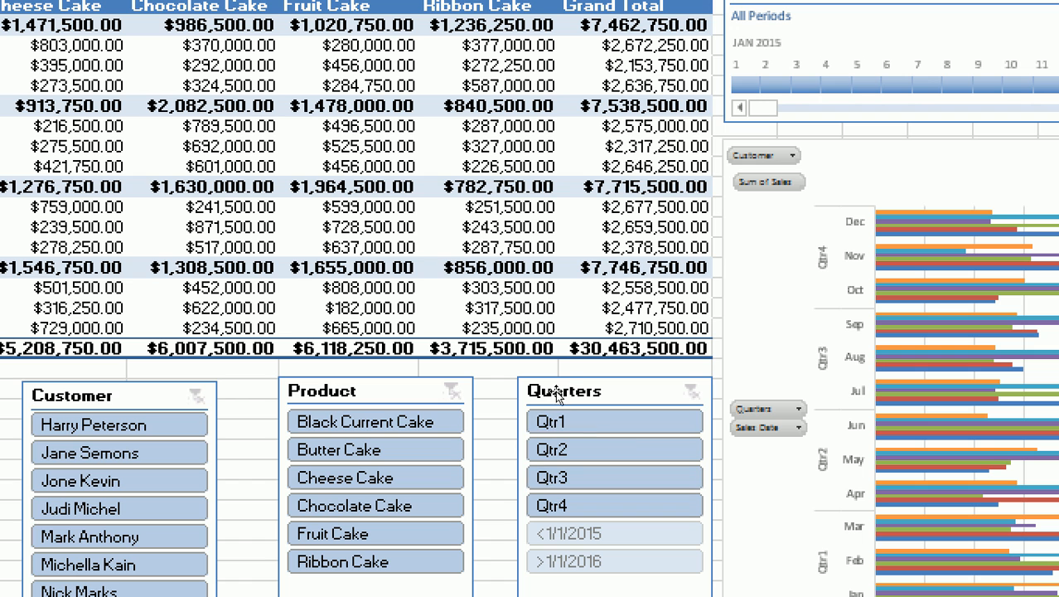
# Filter the dashboard to Qtr1 with the Quarters slicer and examine the filtered PivotTable totals and PivotChart bars
pyautogui.click(543, 421)
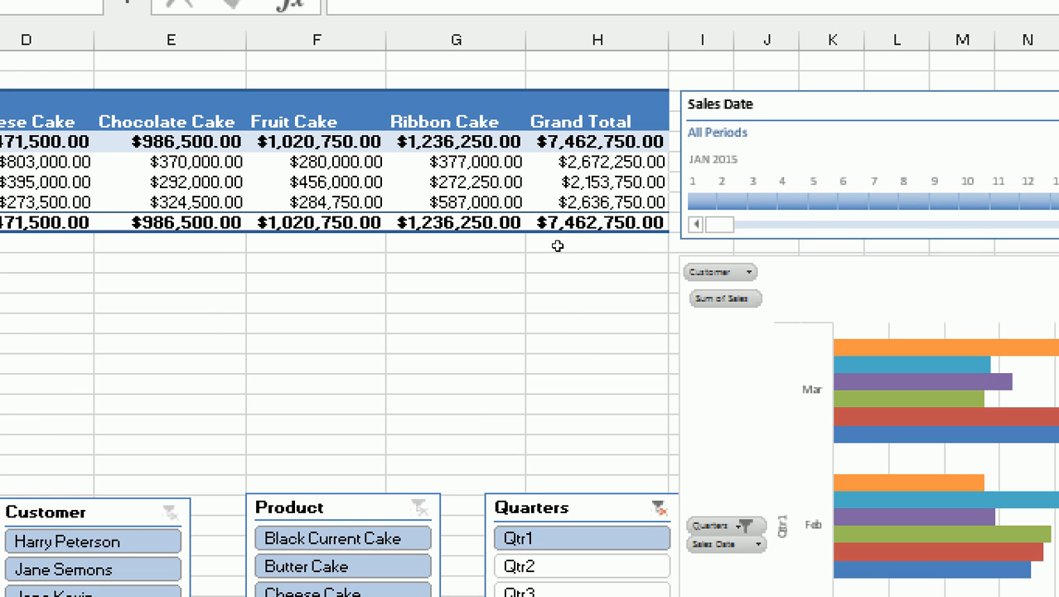
pyautogui.click(557, 230)
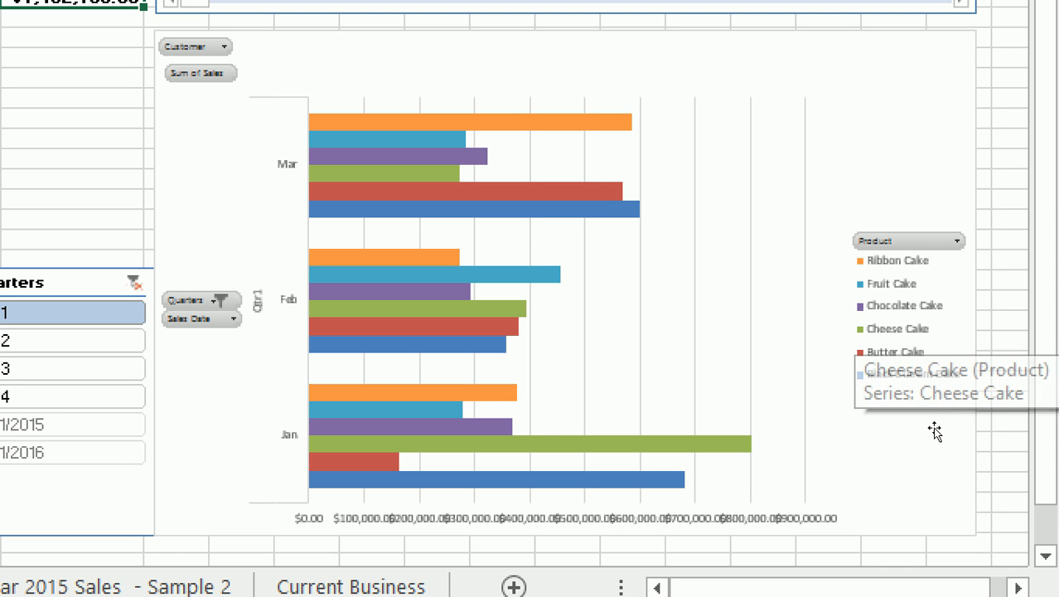
pyautogui.moveTo(720, 479)
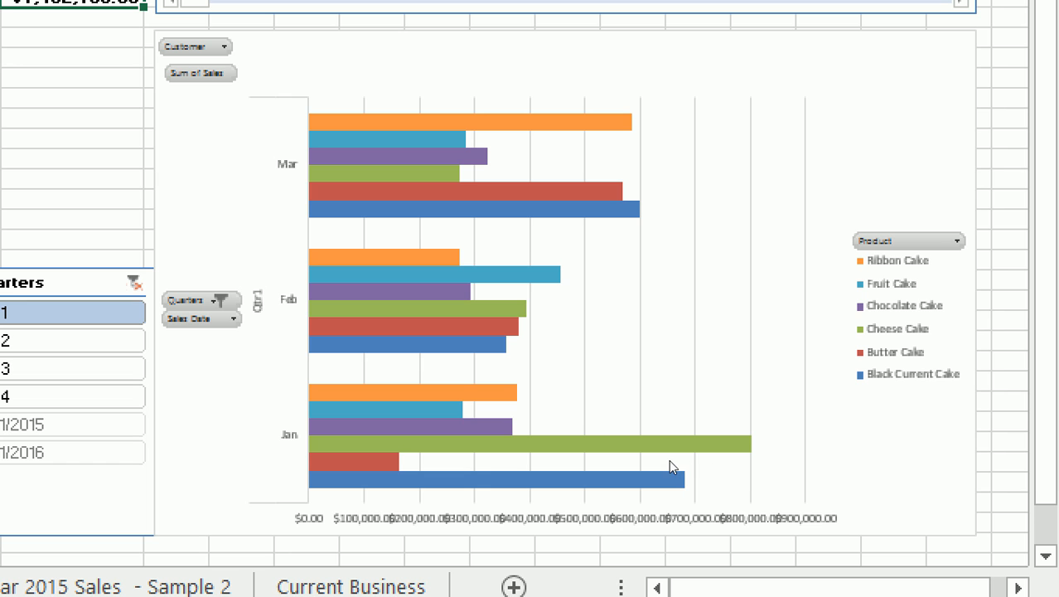
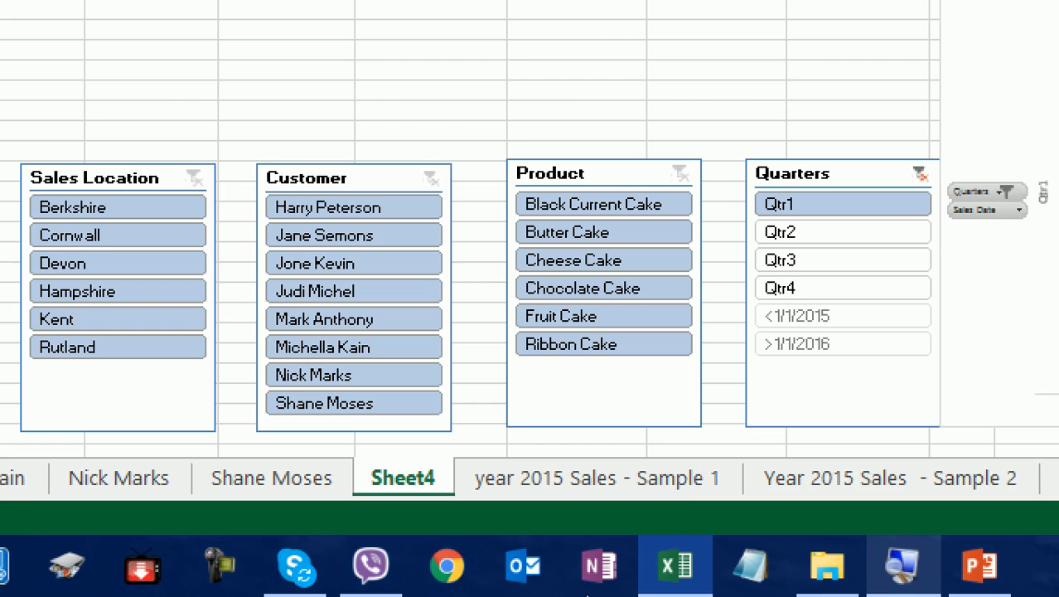
# Close the Magnifier and review the source sales table on the year 2015 Sales - Sample 1 sheet
pyautogui.rightClick(902, 566)
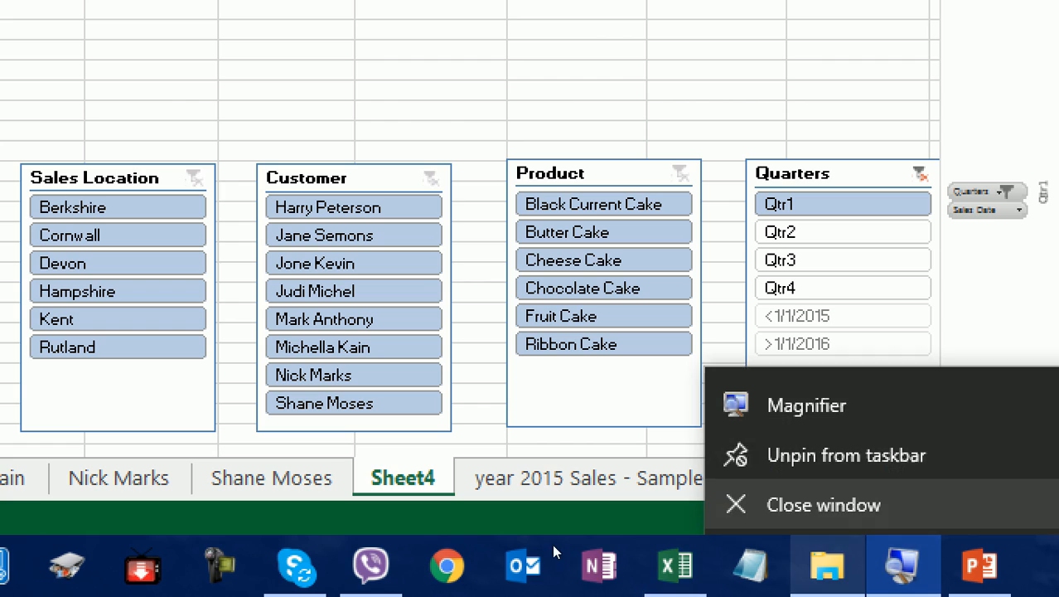
pyautogui.click(552, 537)
pyautogui.click(431, 541)
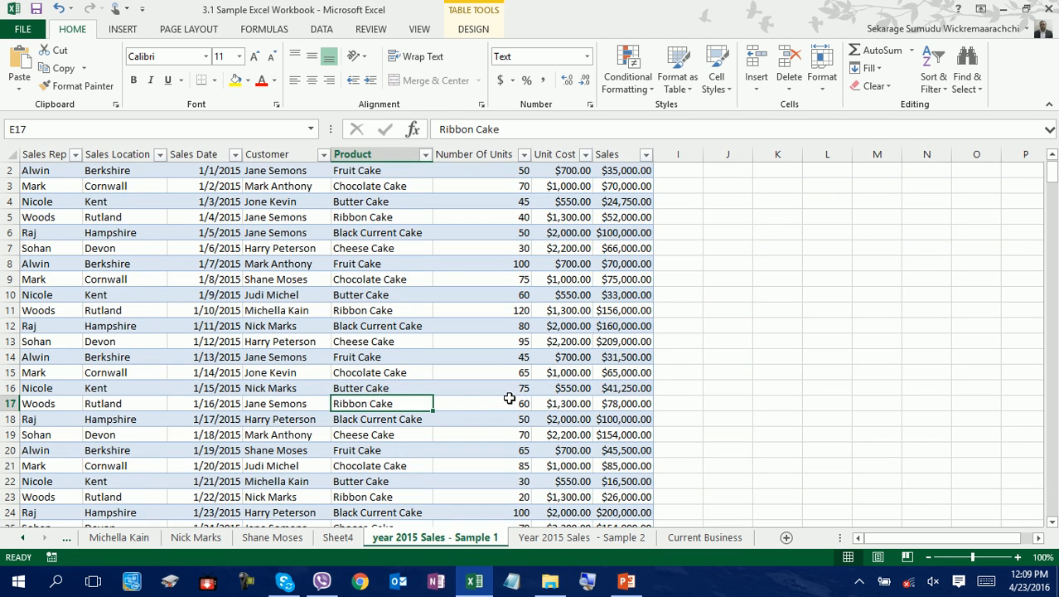
pyautogui.click(510, 398)
pyautogui.scroll(1, 516, 396)
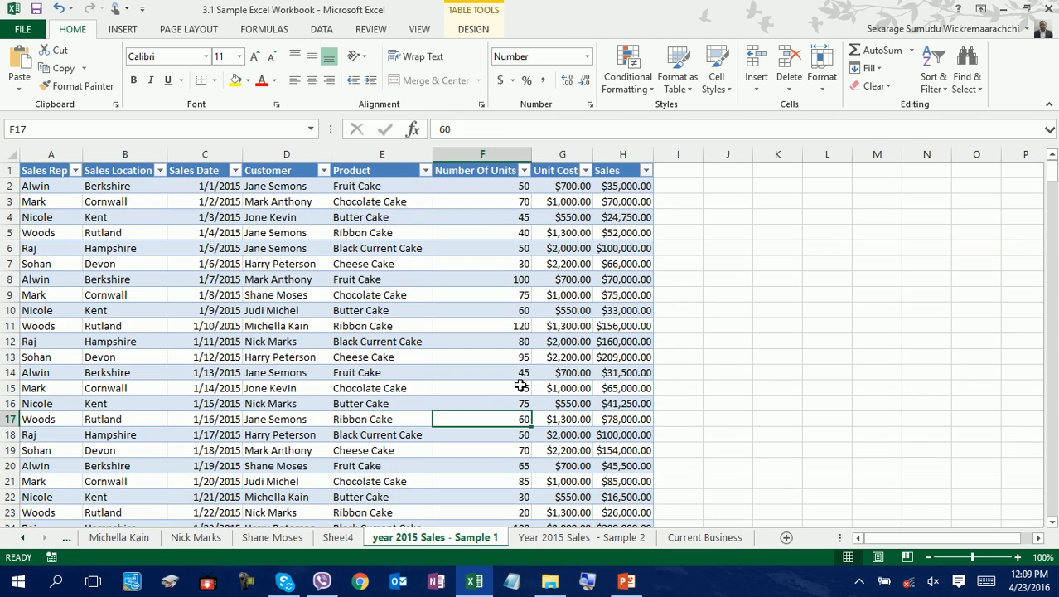
# Return to Sheet4 and clear the filter on the Quarters slicer
pyautogui.click(338, 537)
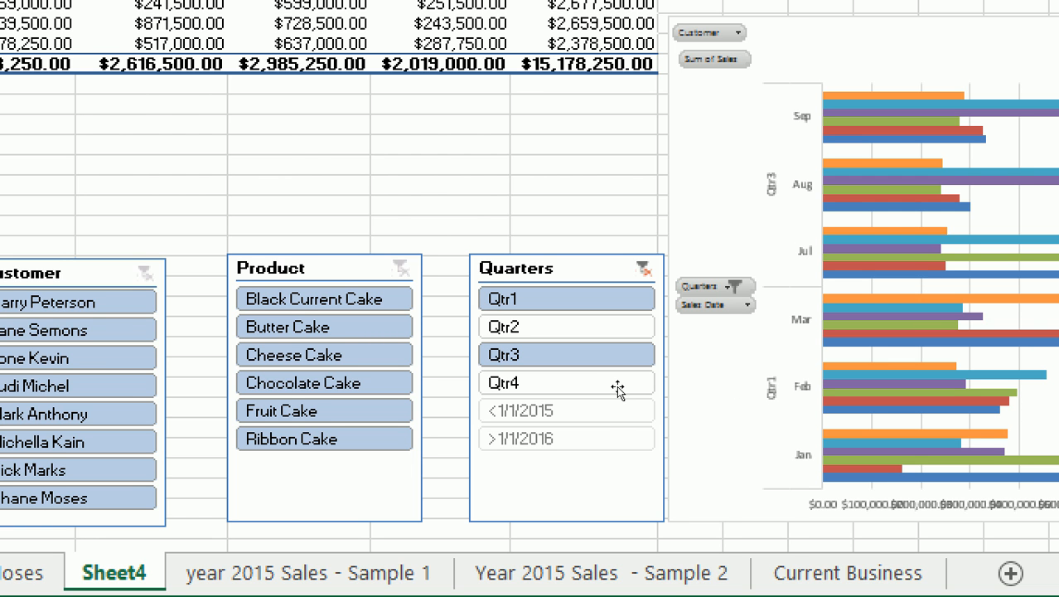
pyautogui.click(643, 267)
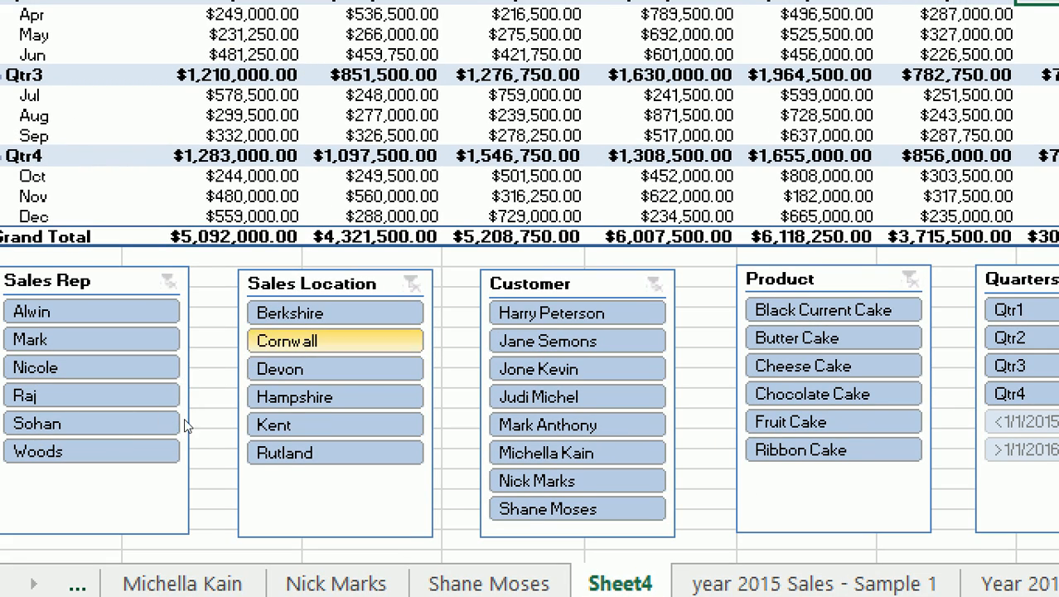
# Filter the dashboard with the slicers to Devon, Qtr3, Cheese Cake and a single customer, and check the resulting grand total and chart
pyautogui.click(335, 369)
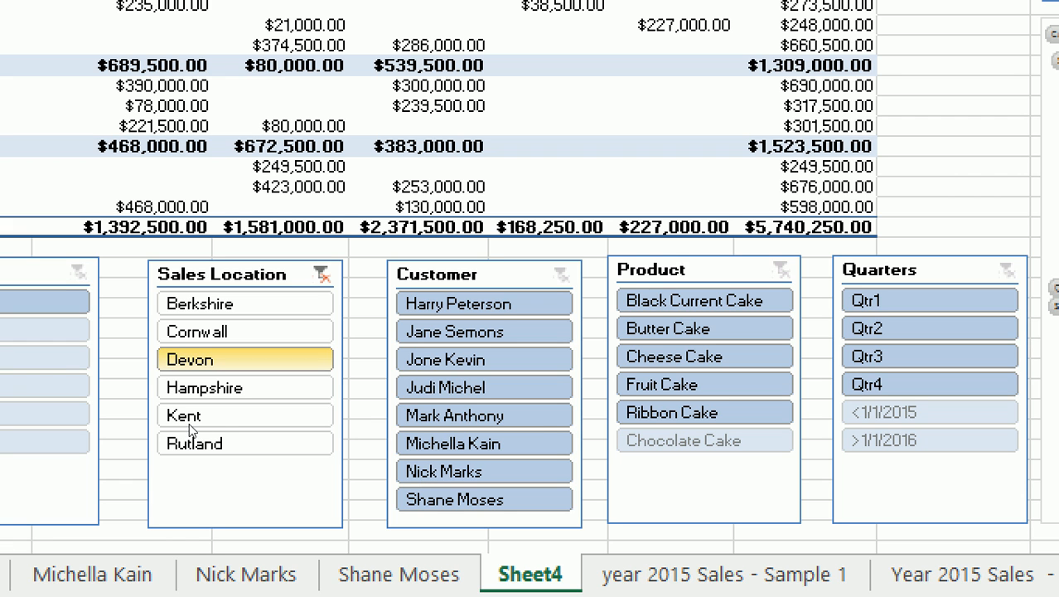
pyautogui.click(930, 357)
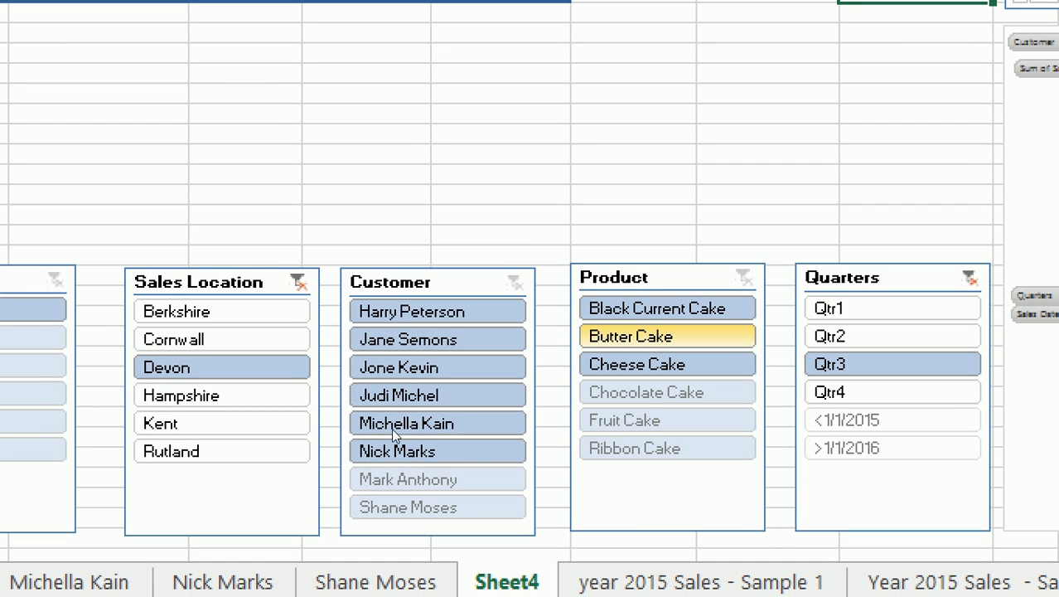
pyautogui.click(613, 364)
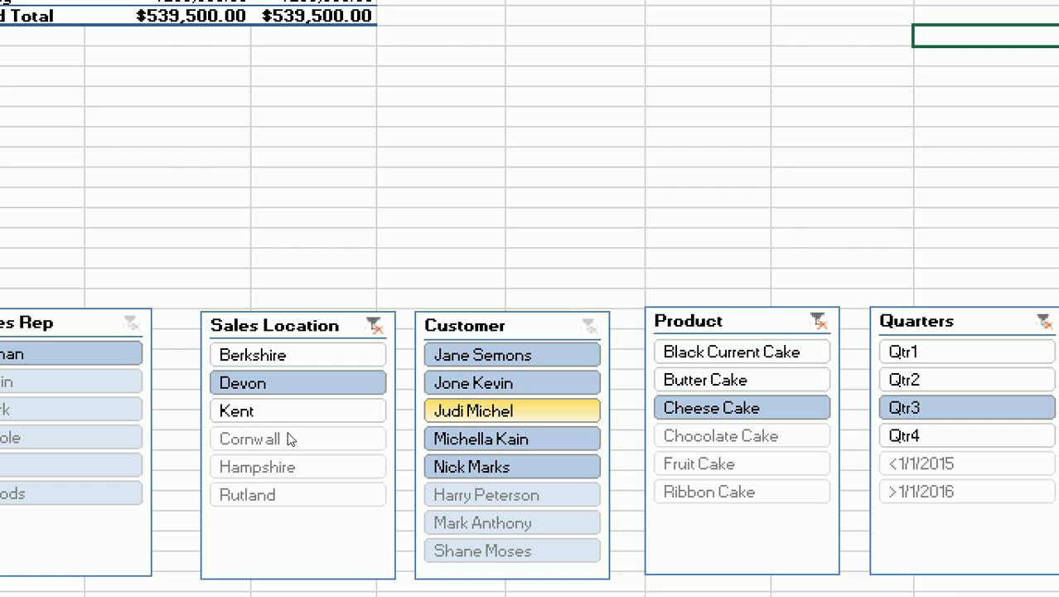
pyautogui.click(512, 438)
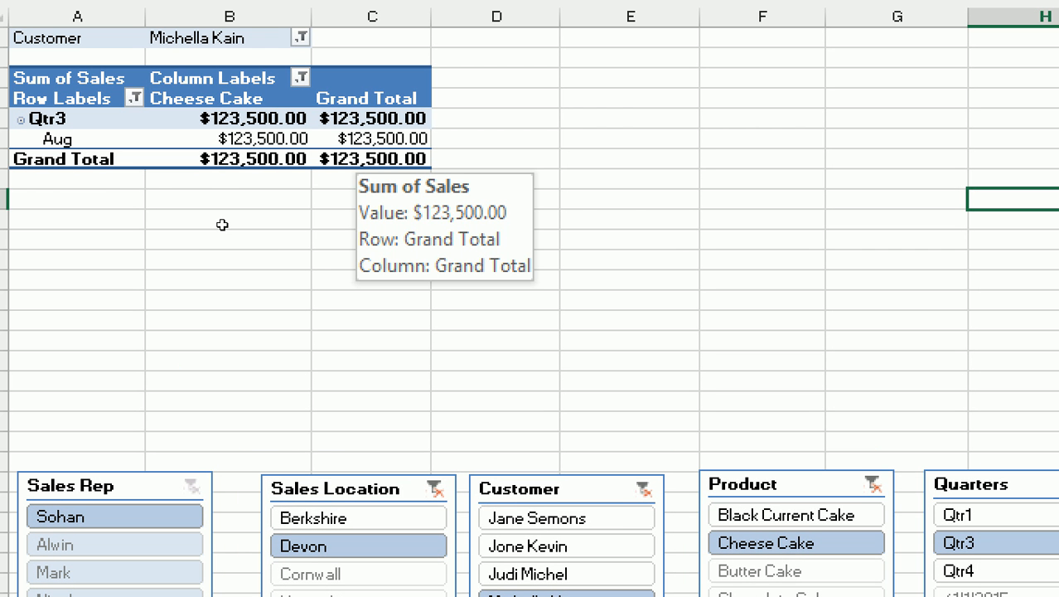
pyautogui.click(358, 159)
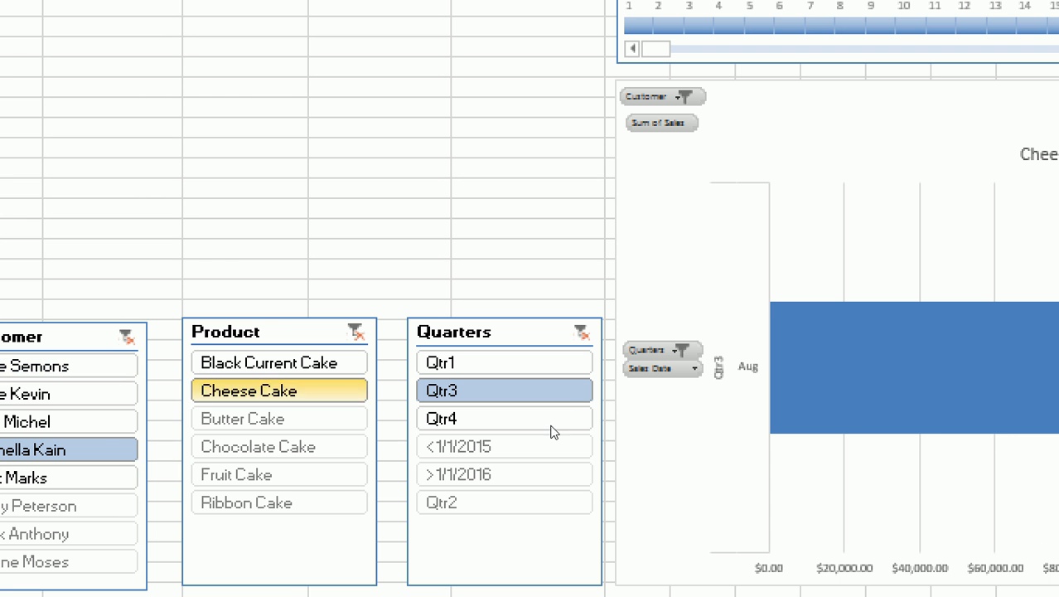
pyautogui.moveTo(708, 427)
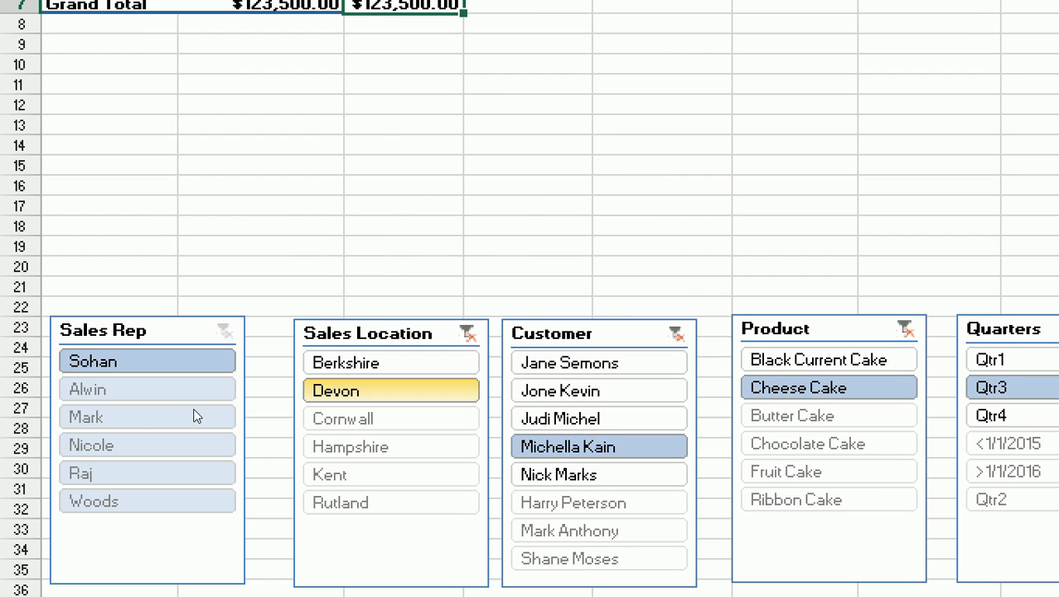
# Clear the Sales Location, Customer, Product and Quarters slicer filters and close the Magnifier
pyautogui.keyDown('ctrl'); pyautogui.click(228, 389); pyautogui.keyUp('ctrl')
pyautogui.keyDown('ctrl'); pyautogui.click(340, 362); pyautogui.keyUp('ctrl')
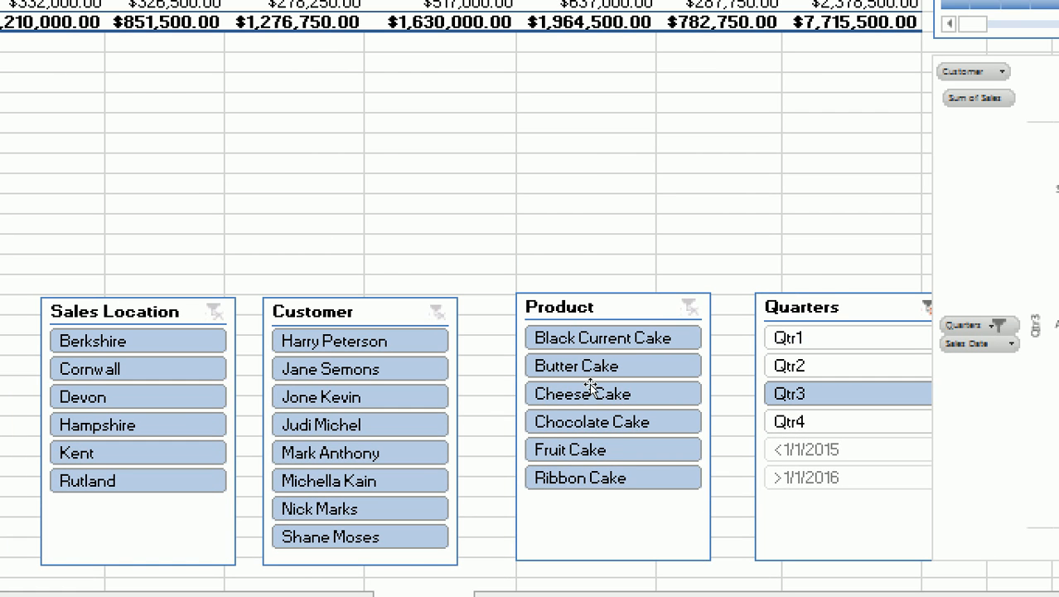
pyautogui.click(933, 311)
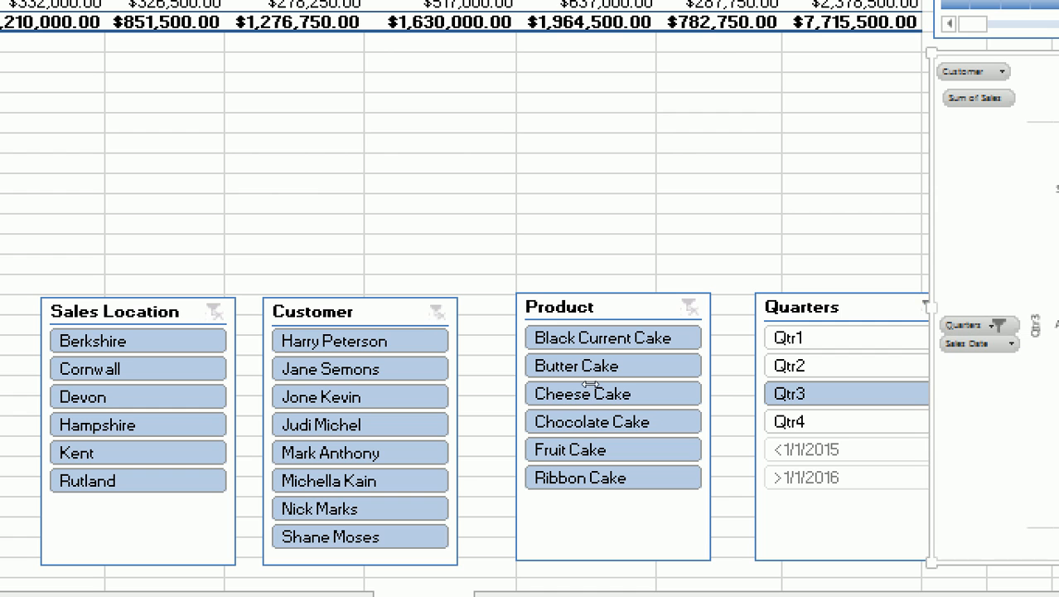
pyautogui.click(926, 307)
pyautogui.click(895, 222)
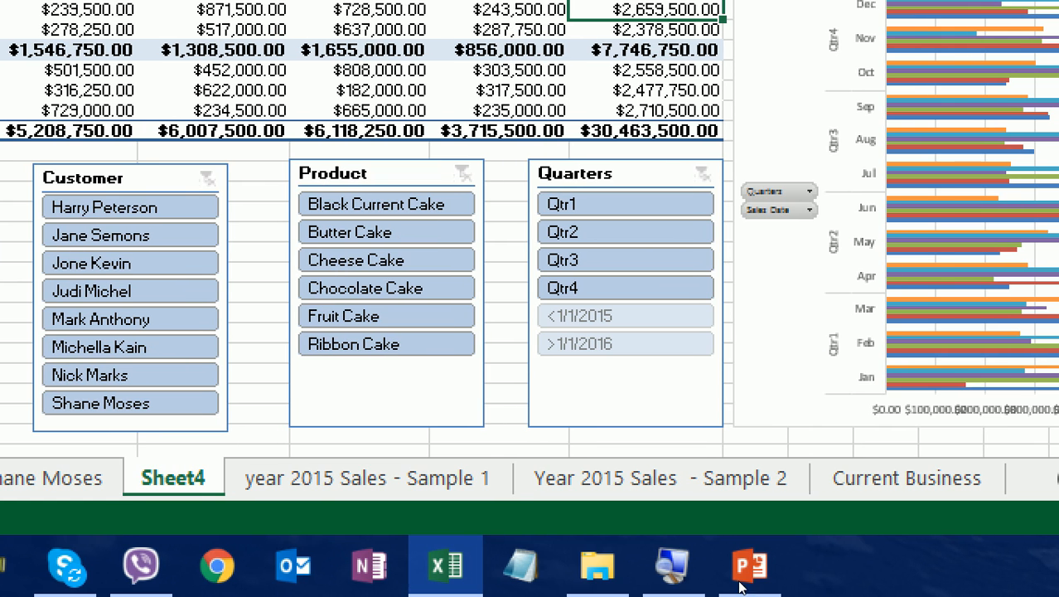
pyautogui.rightClick(672, 565)
pyautogui.click(560, 521)
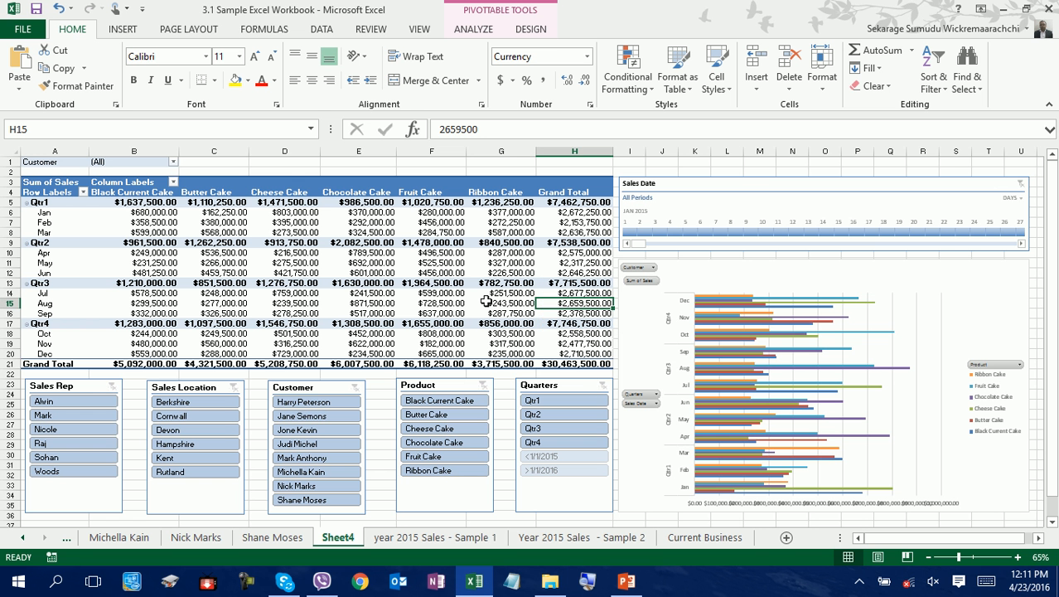
pyautogui.click(345, 264)
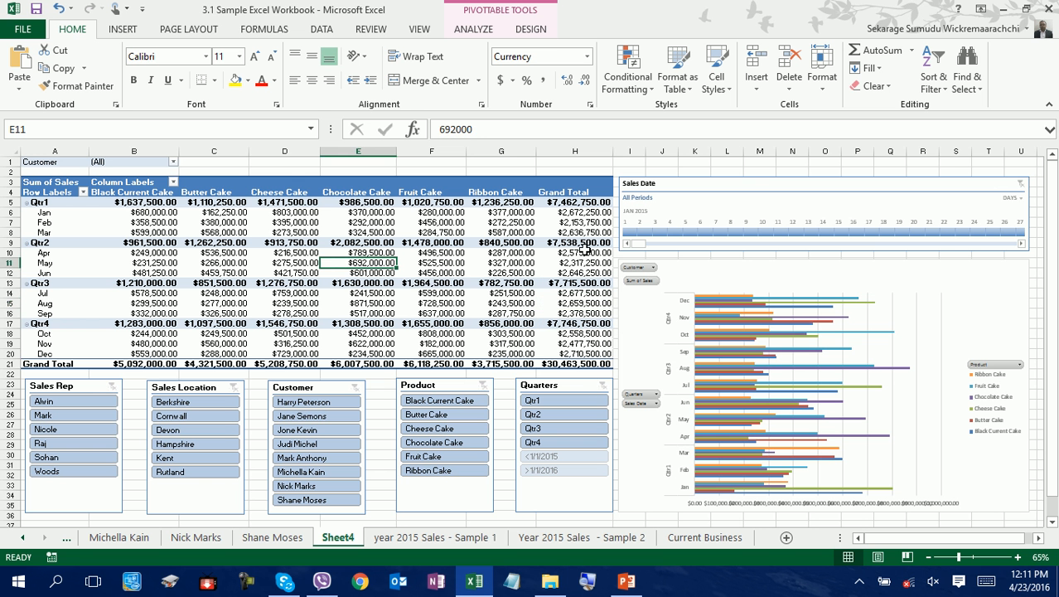
# Filter the dashboard to January 15–20, 2015 with the Sales Date timeline and to Devon with the Sales Location slicer
pyautogui.click(719, 184)
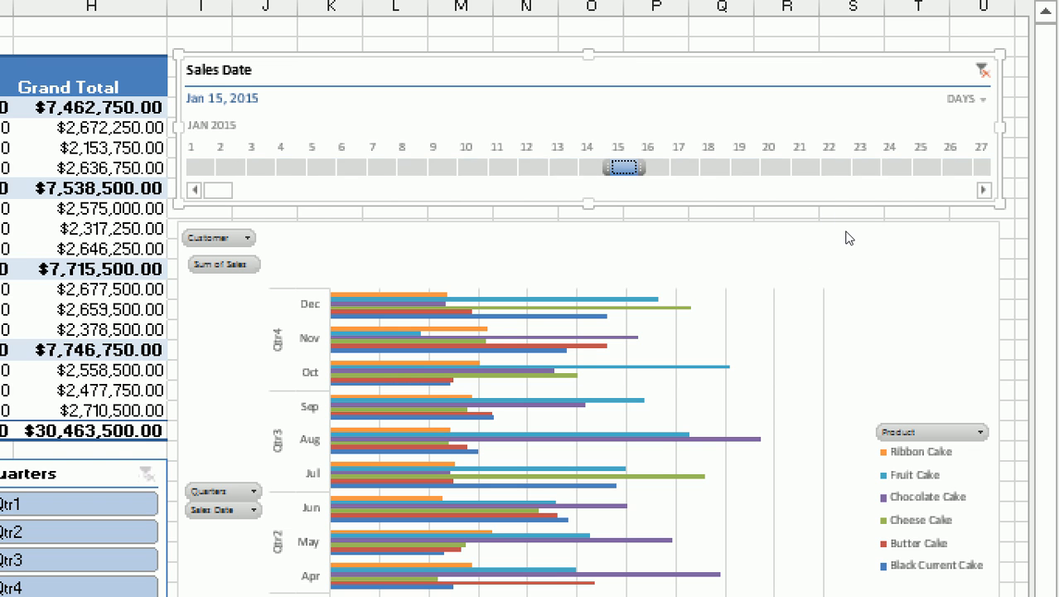
pyautogui.click(624, 167)
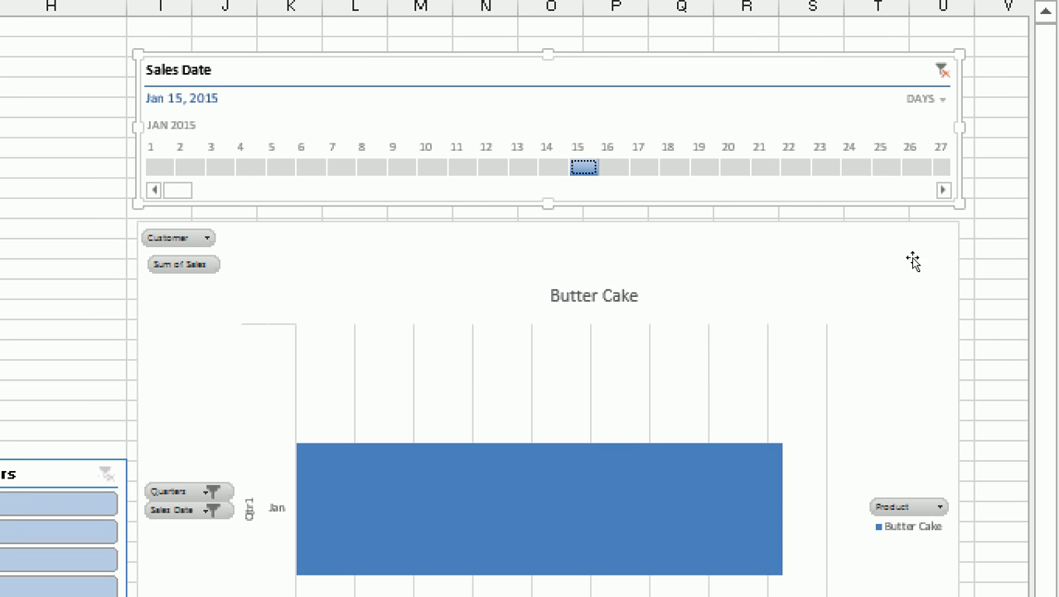
pyautogui.keyDown('shift'); pyautogui.click(735, 167); pyautogui.keyUp('shift')
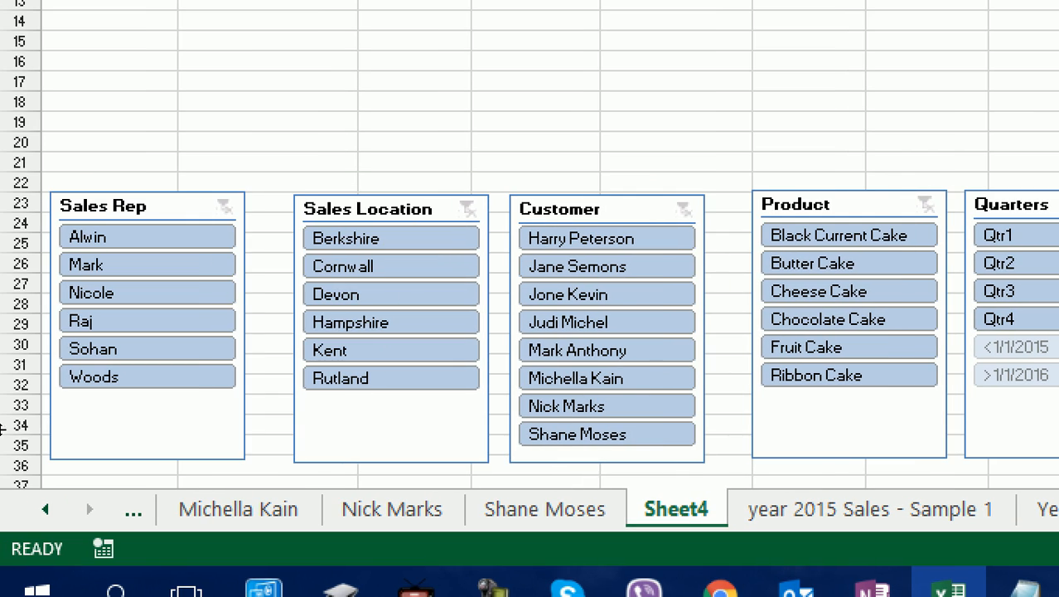
pyautogui.click(355, 294)
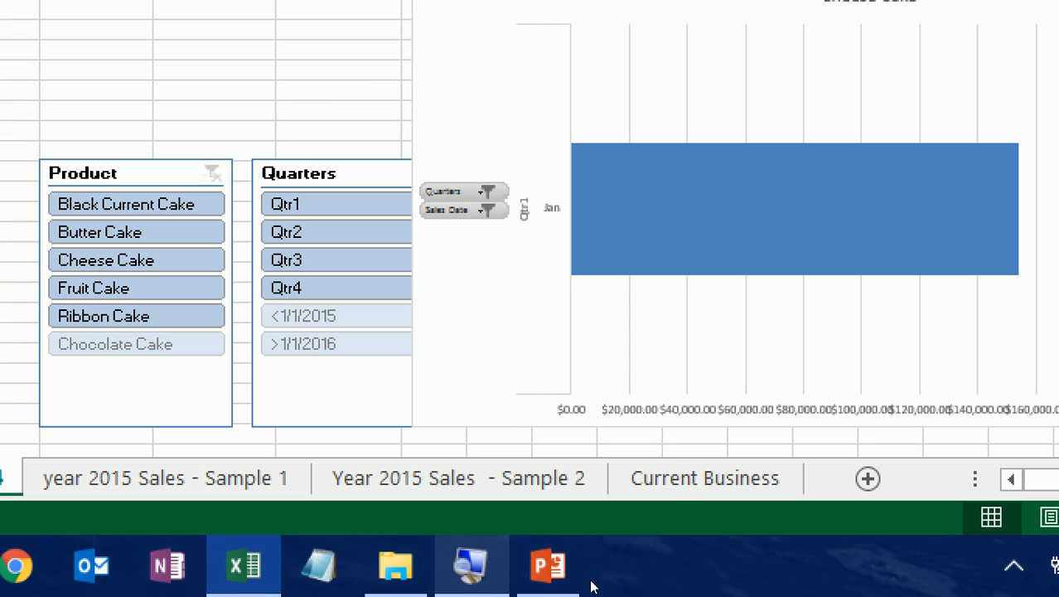
# Close the Magnifier and clear the filters on the Sales Location slicer and the Sales Date timeline
pyautogui.rightClick(470, 566)
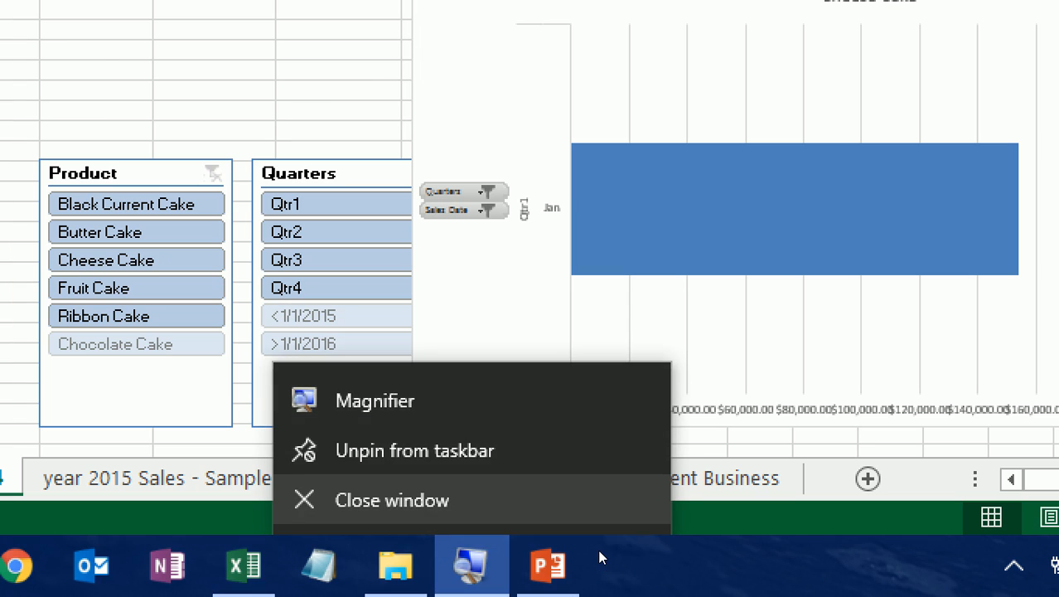
pyautogui.click(355, 501)
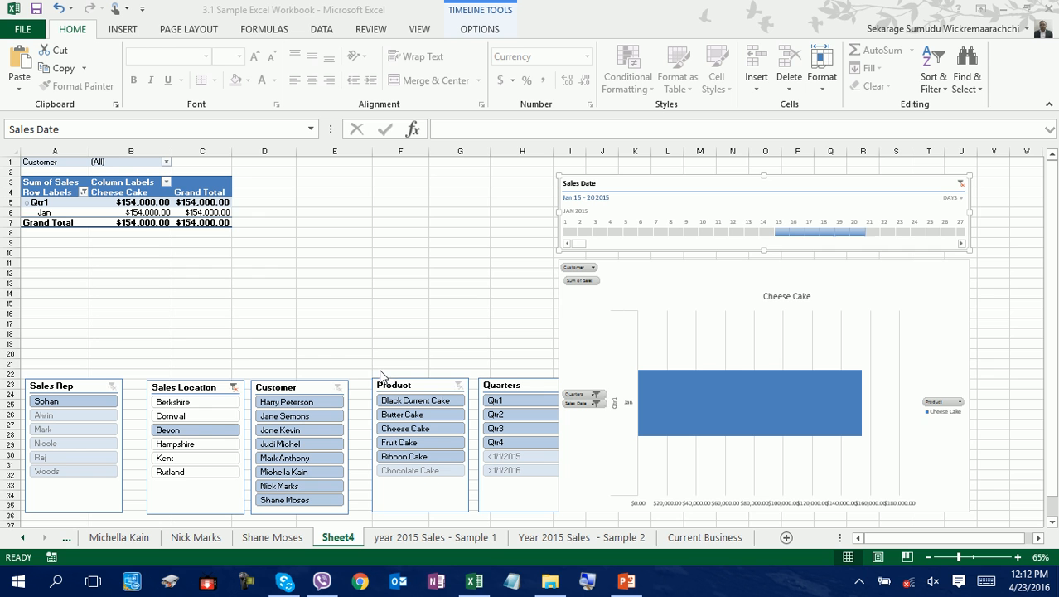
pyautogui.click(234, 387)
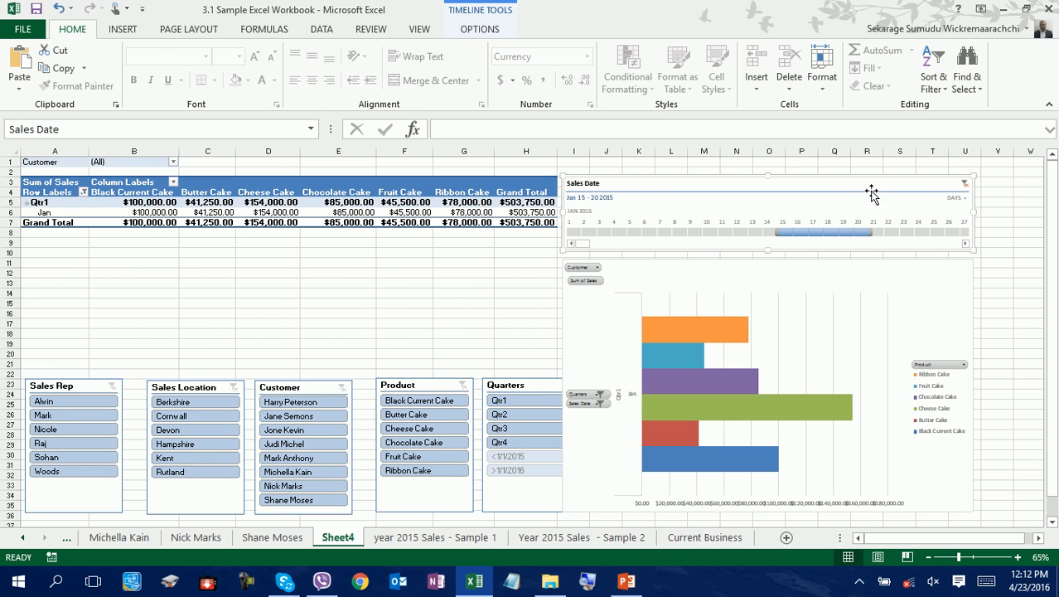
pyautogui.click(966, 184)
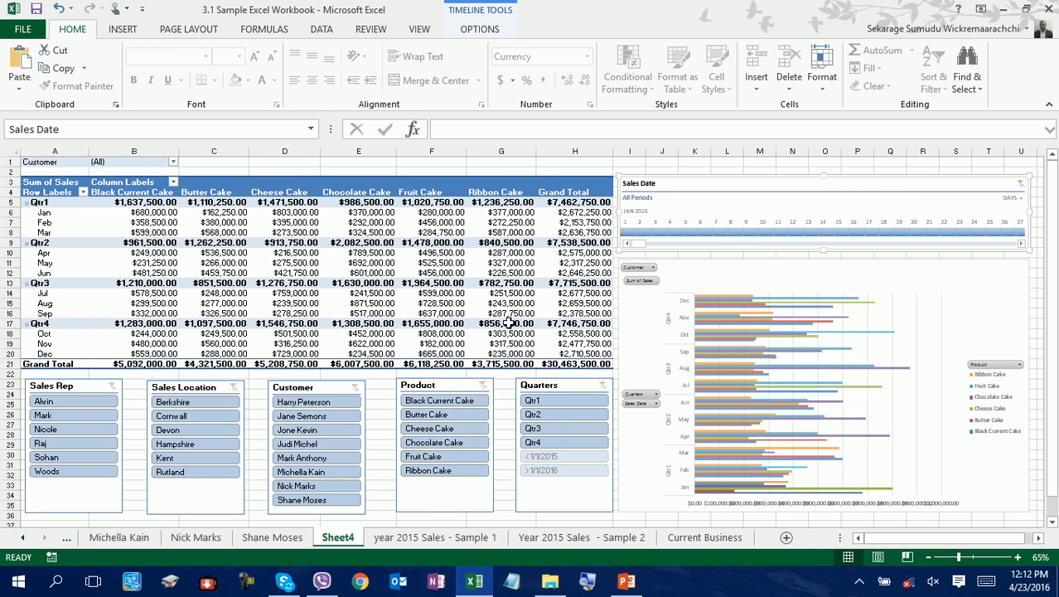
# Insert a Pie PivotChart based on the cake sales PivotTable and close the Magnifier
pyautogui.click(496, 284)
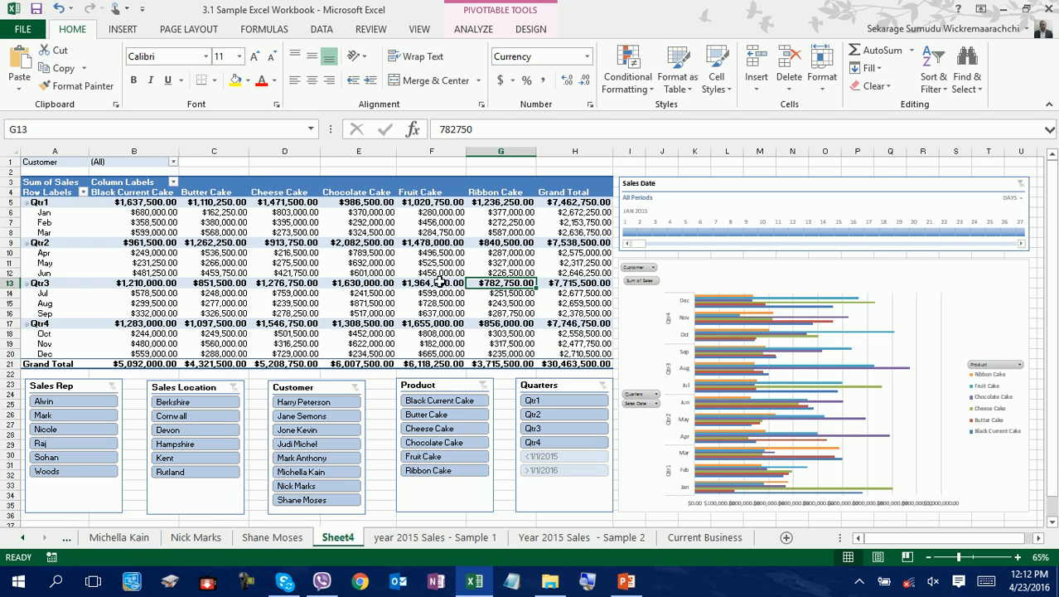
pyautogui.moveTo(439, 283)
pyautogui.click(332, 253)
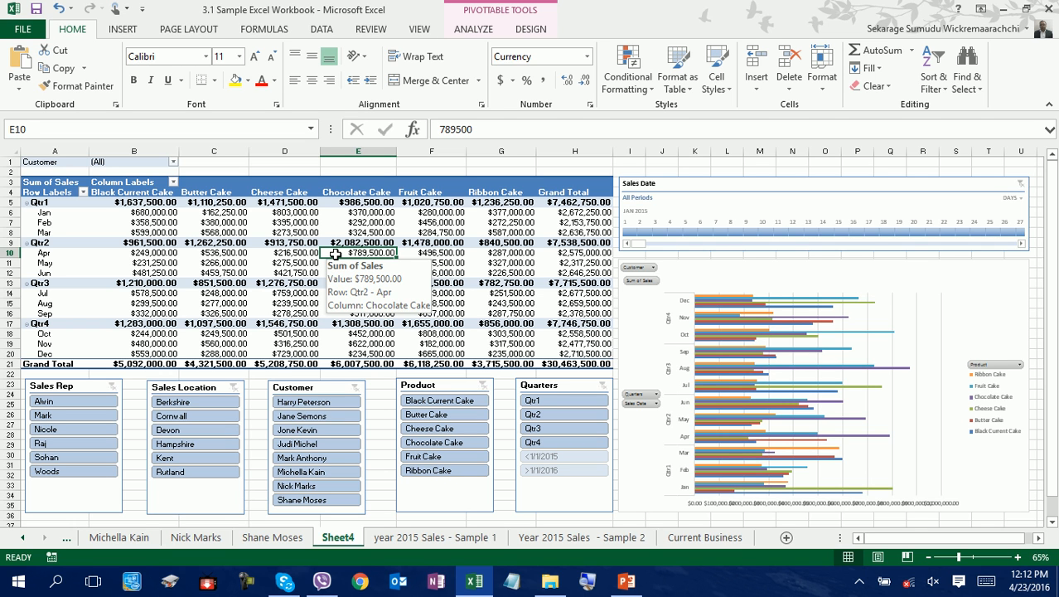
pyautogui.click(279, 263)
pyautogui.click(325, 262)
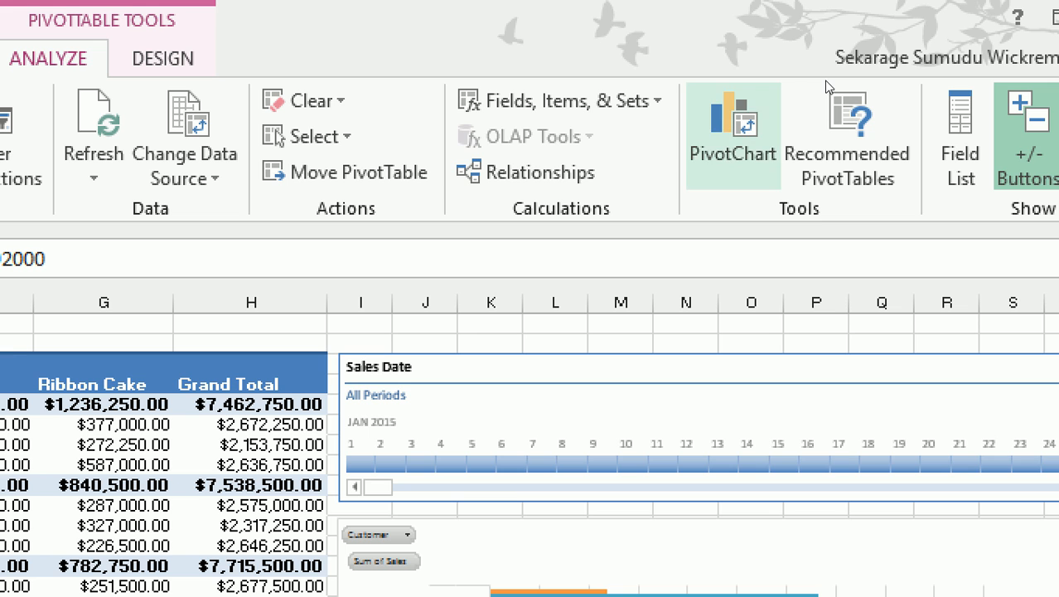
pyautogui.click(732, 133)
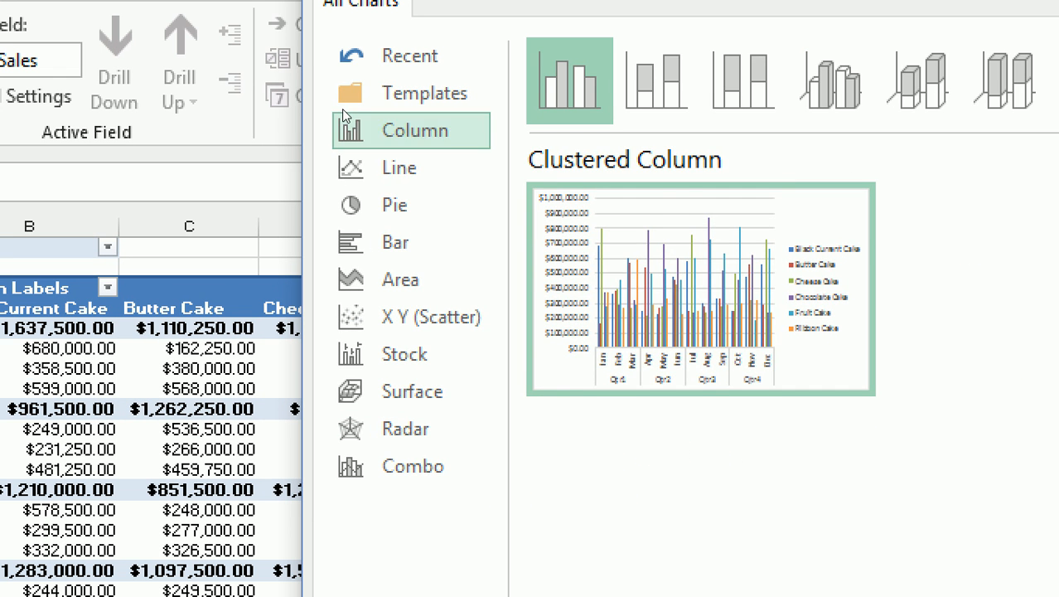
pyautogui.click(365, 207)
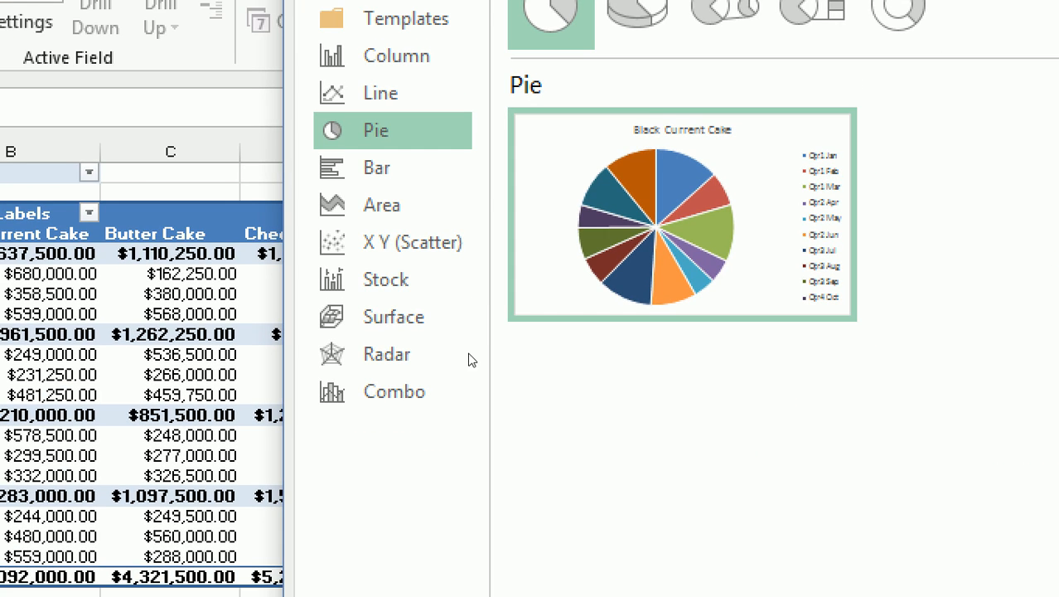
pyautogui.click(964, 506)
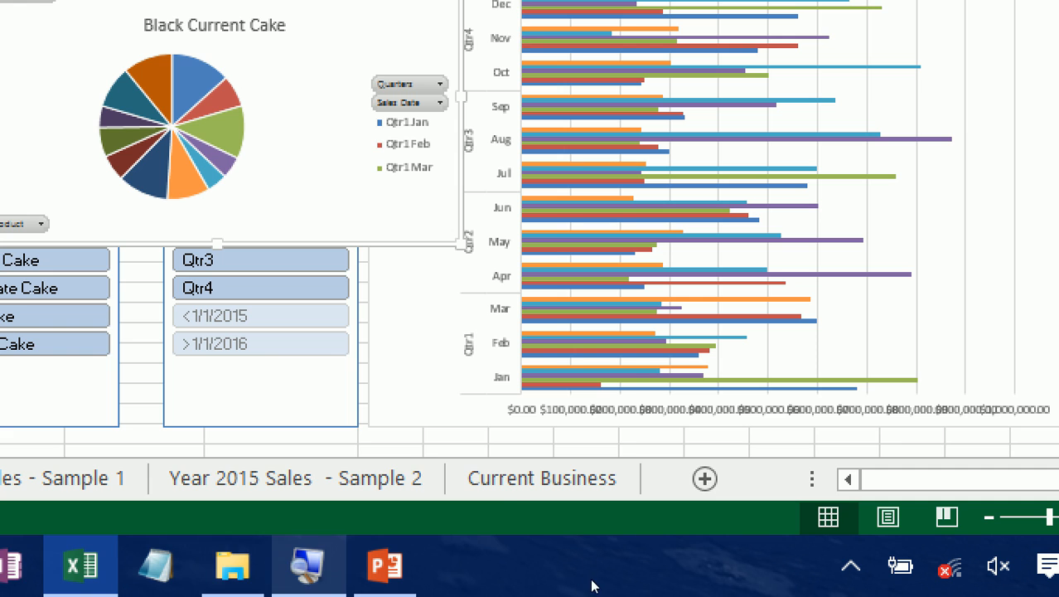
pyautogui.rightClick(308, 566)
pyautogui.click(213, 496)
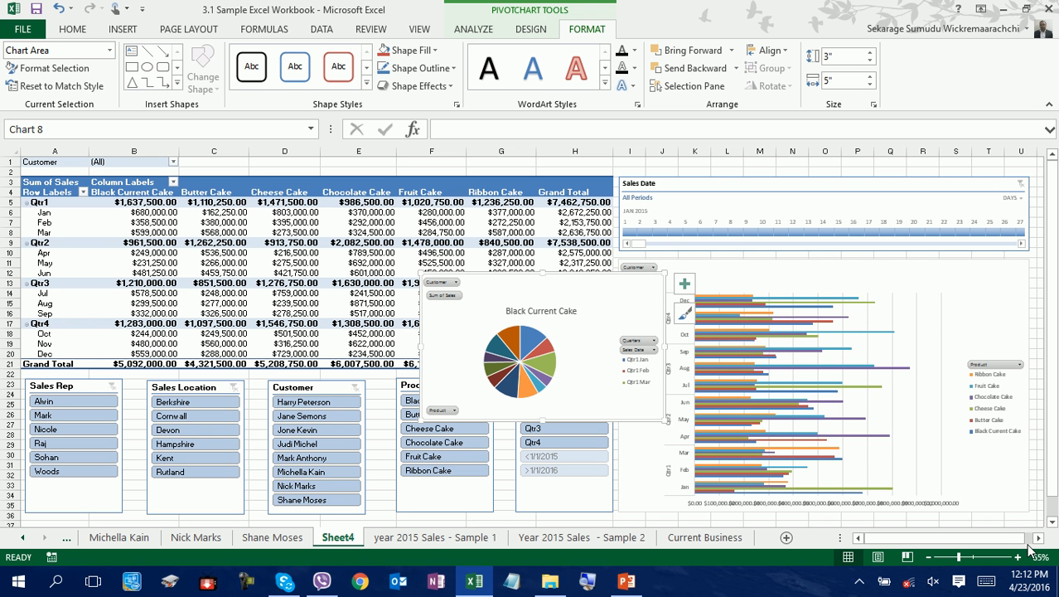
# Move the pie chart beside the bar chart, starting at column V, and enlarge it to about 6.89" high by 8.77" wide
pyautogui.click(1038, 539)
pyautogui.click(1038, 538)
pyautogui.click(1038, 539)
pyautogui.click(1038, 538)
pyautogui.click(1038, 538)
pyautogui.click(1038, 539)
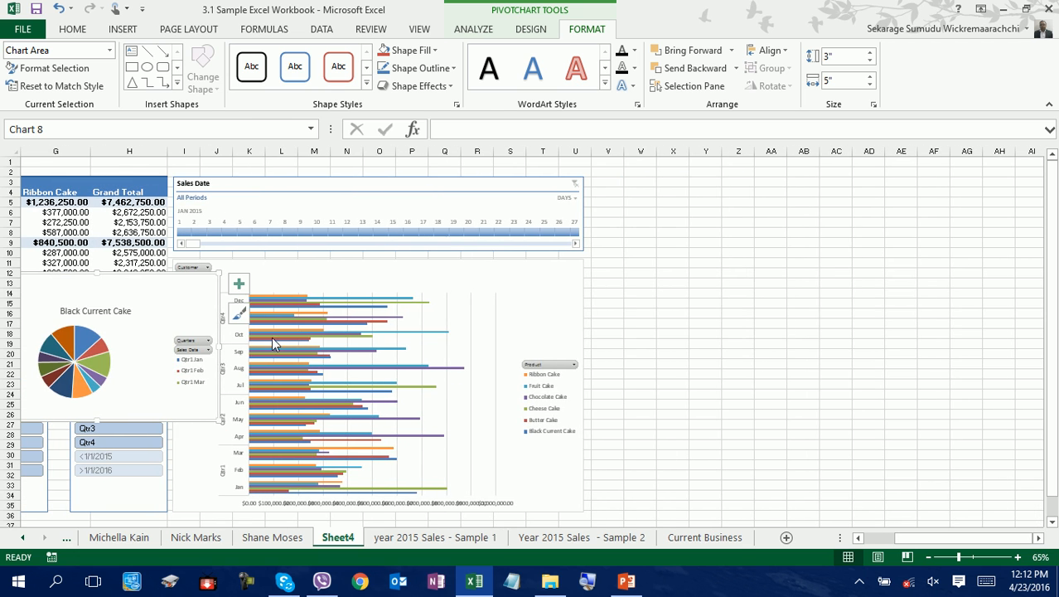
pyautogui.moveTo(142, 271)
pyautogui.mouseDown()
pyautogui.moveTo(774, 246)
pyautogui.moveTo(771, 183)
pyautogui.moveTo(757, 179)
pyautogui.mouseUp()
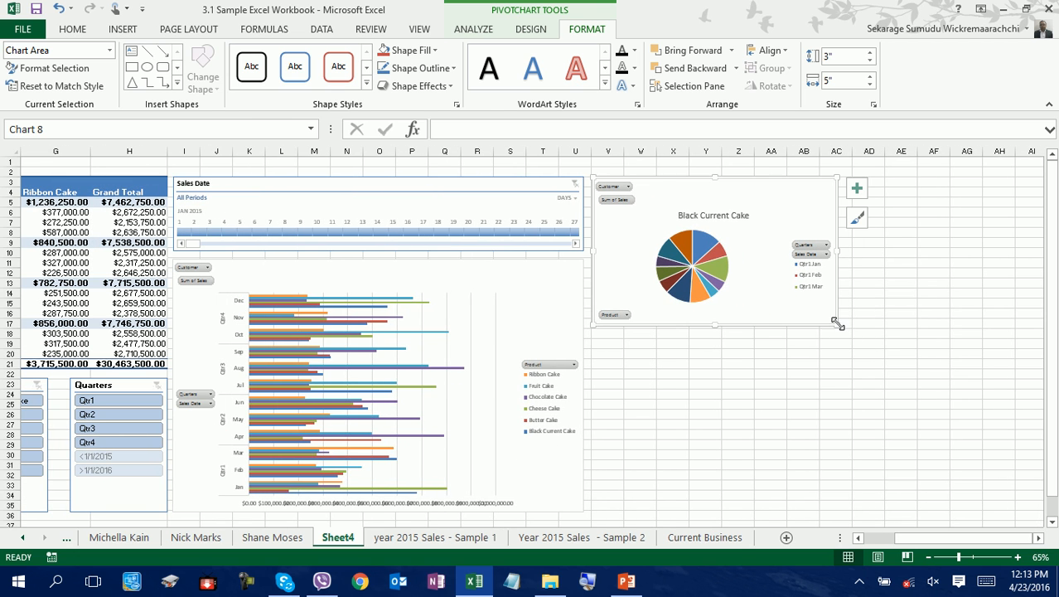
pyautogui.moveTo(837, 325); pyautogui.dragTo(1018, 514)
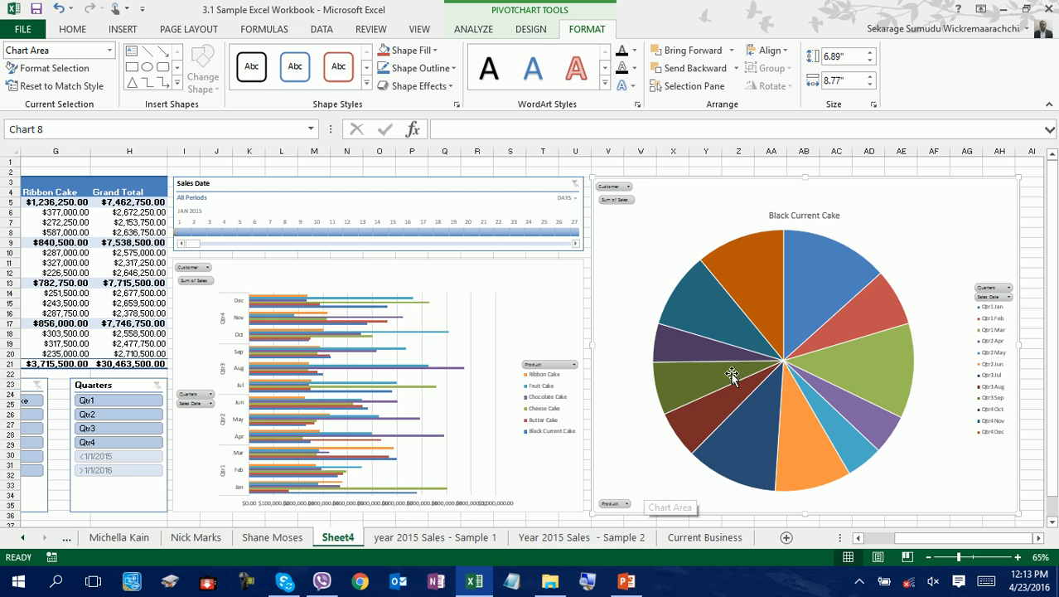
# Apply the quick layout that labels each pie slice with its category and value and omits the title and legend
pyautogui.click(533, 31)
pyautogui.click(68, 76)
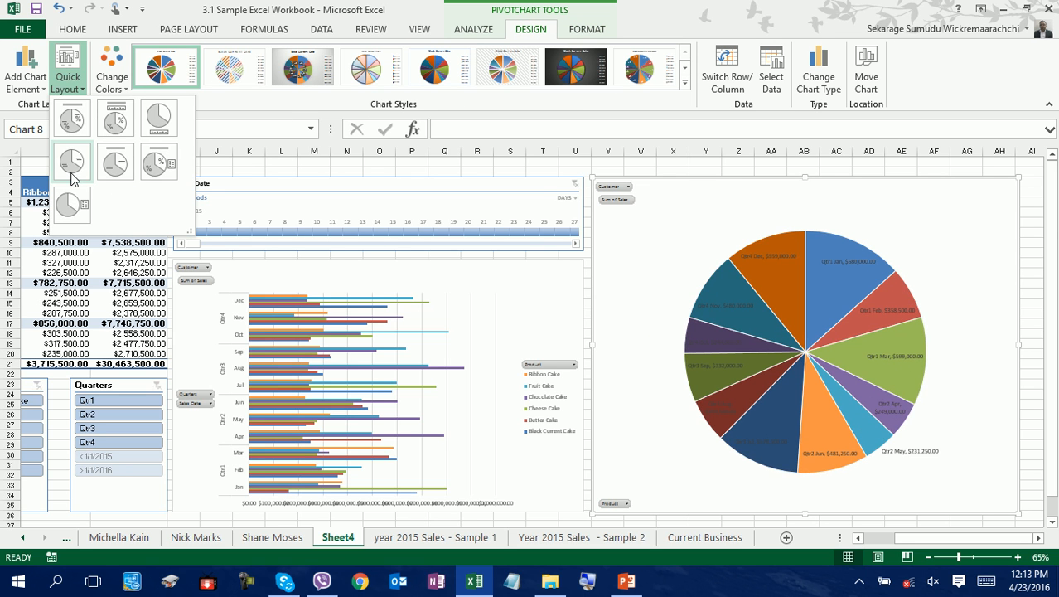
pyautogui.click(71, 176)
# Set the font size of the pie chart's data labels to 12 and deselect the chart
pyautogui.click(858, 264)
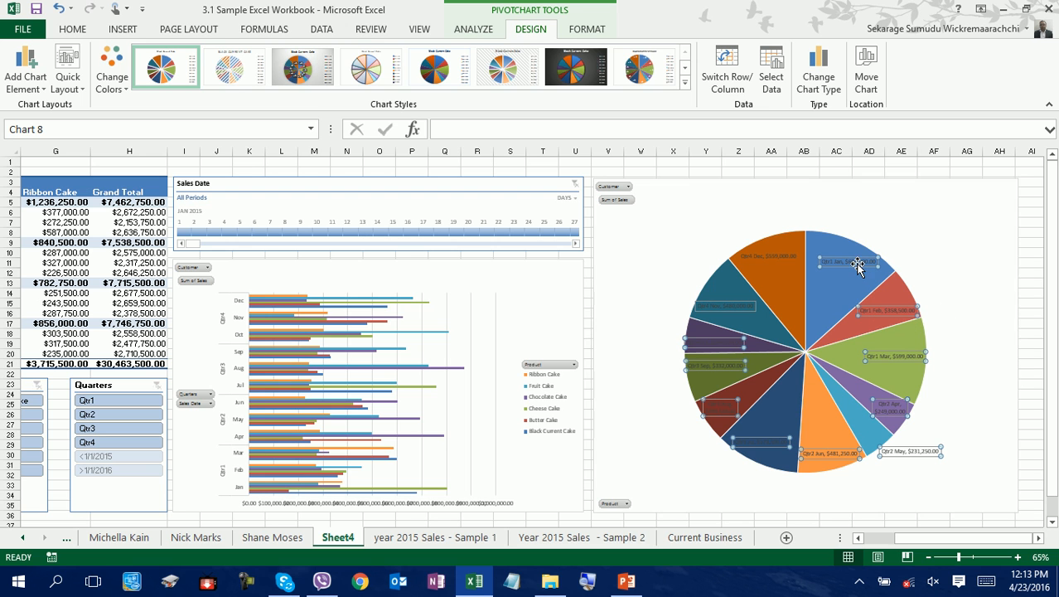
pyautogui.click(73, 30)
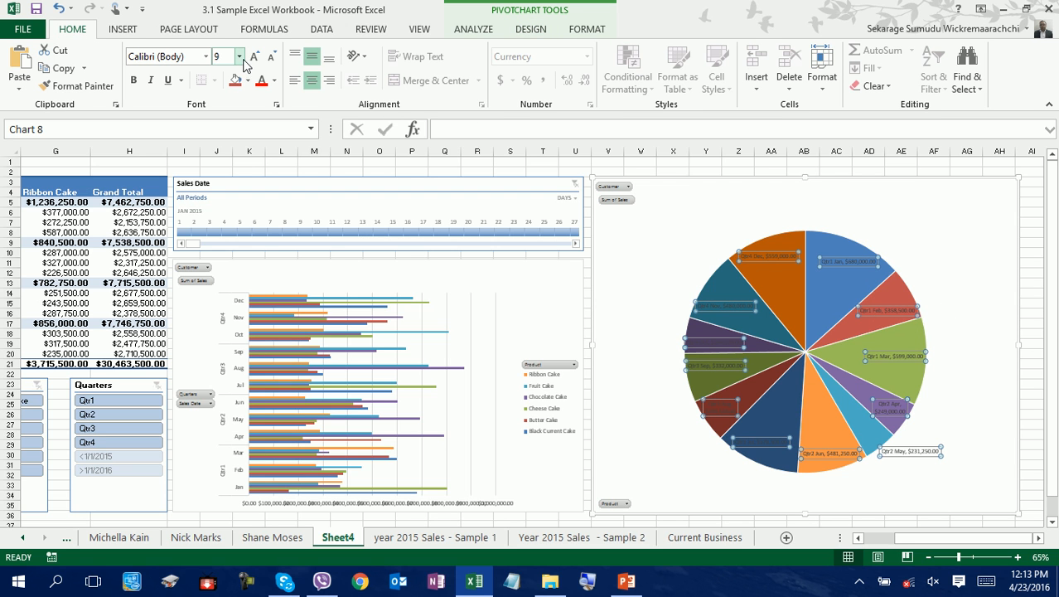
pyautogui.click(255, 58)
pyautogui.click(254, 58)
pyautogui.click(255, 58)
pyautogui.click(255, 58)
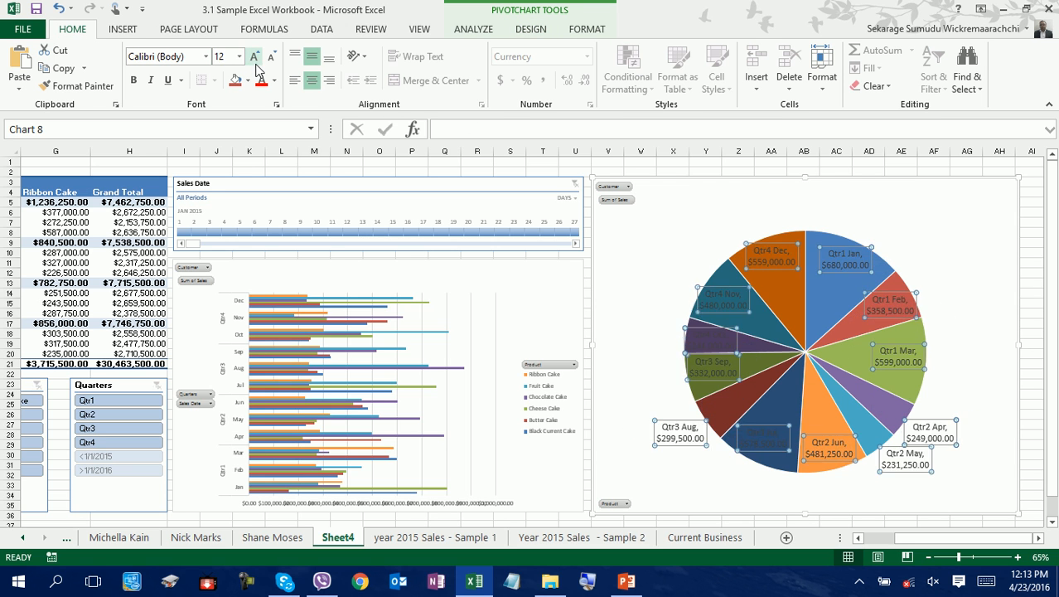
pyautogui.click(698, 517)
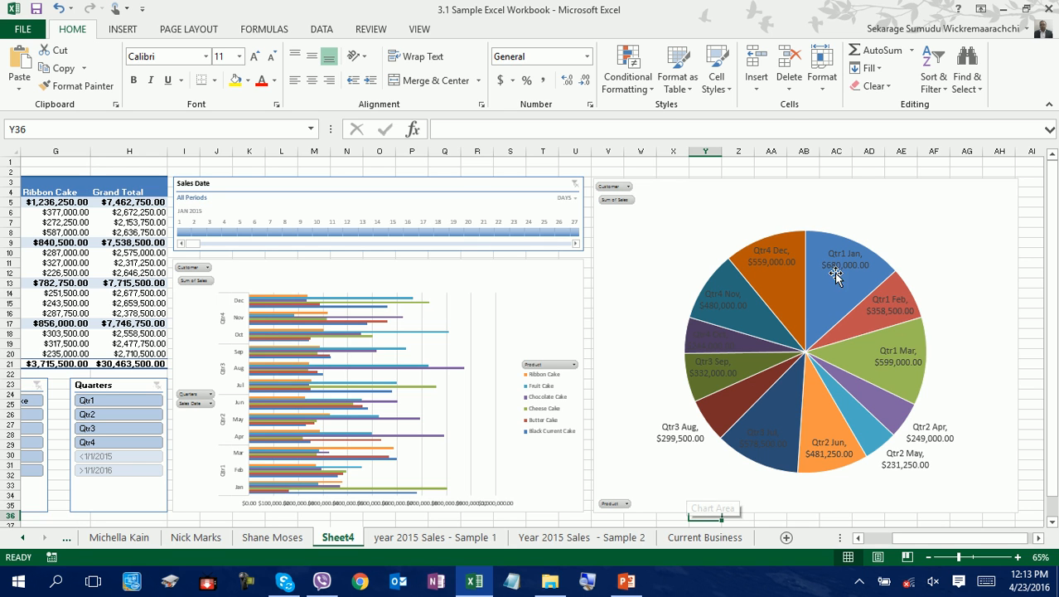
# Filter the dashboard to Qtr1 with the Quarters slicer, check the pie chart, and clear the filter
pyautogui.moveTo(786, 408)
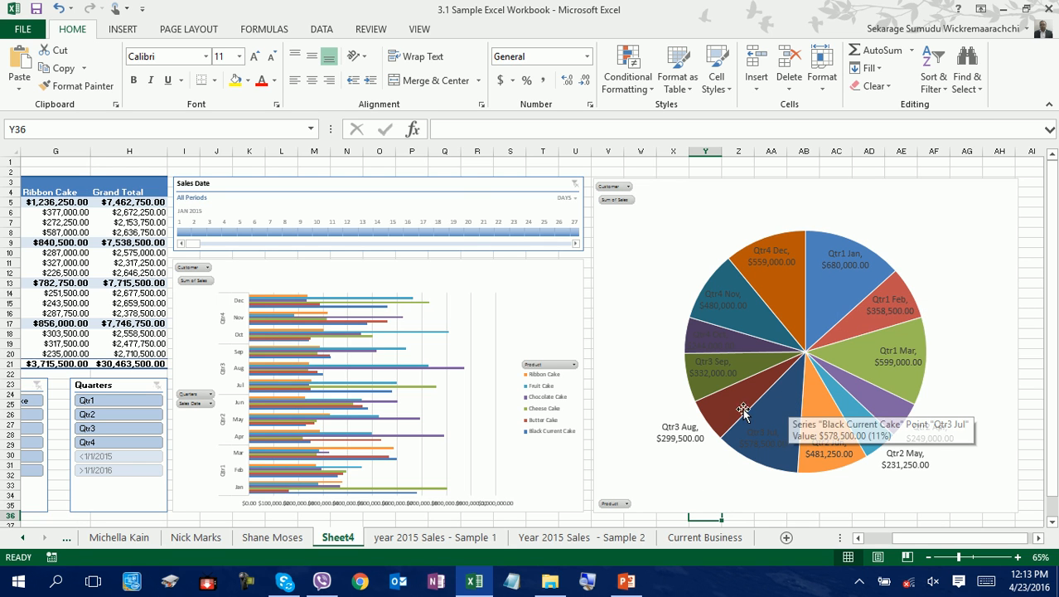
pyautogui.scroll(-1, 123, 383)
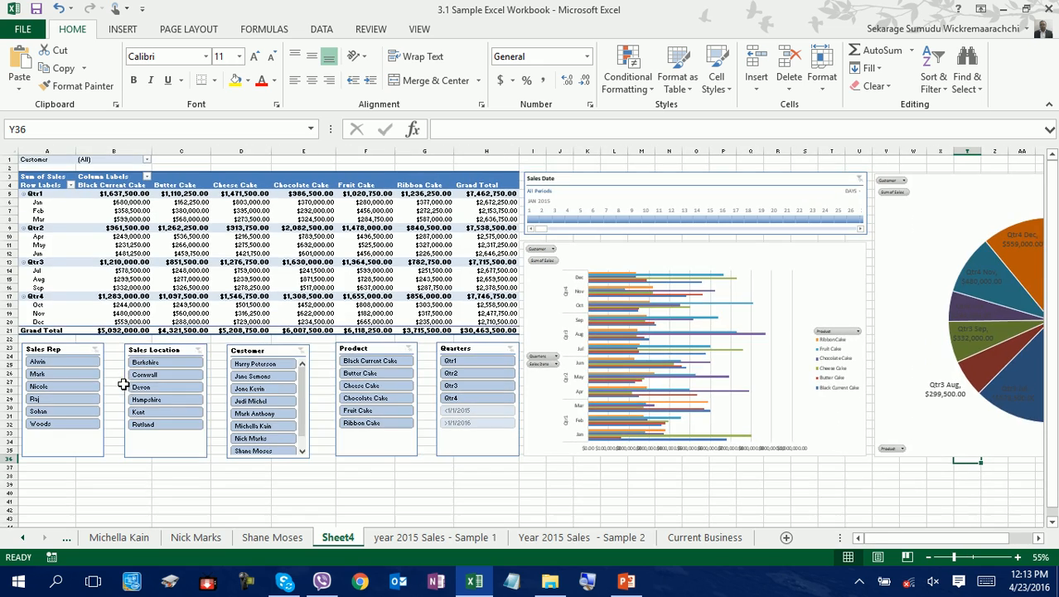
pyautogui.scroll(-1, 280, 403)
pyautogui.scroll(1, 280, 404)
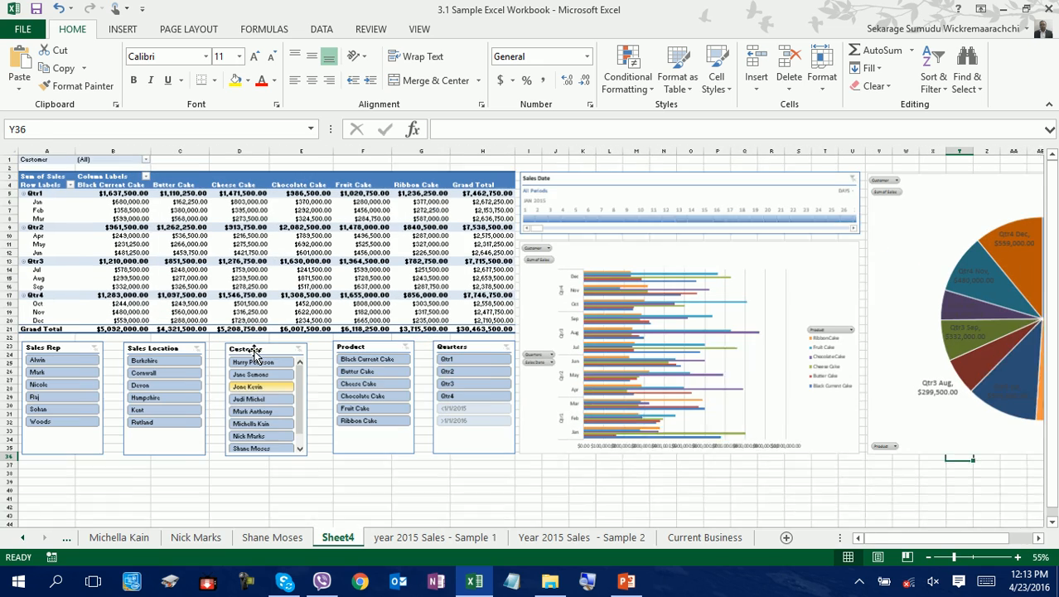
pyautogui.moveTo(873, 537)
pyautogui.mouseDown()
pyautogui.moveTo(887, 540)
pyautogui.moveTo(874, 539)
pyautogui.mouseUp()
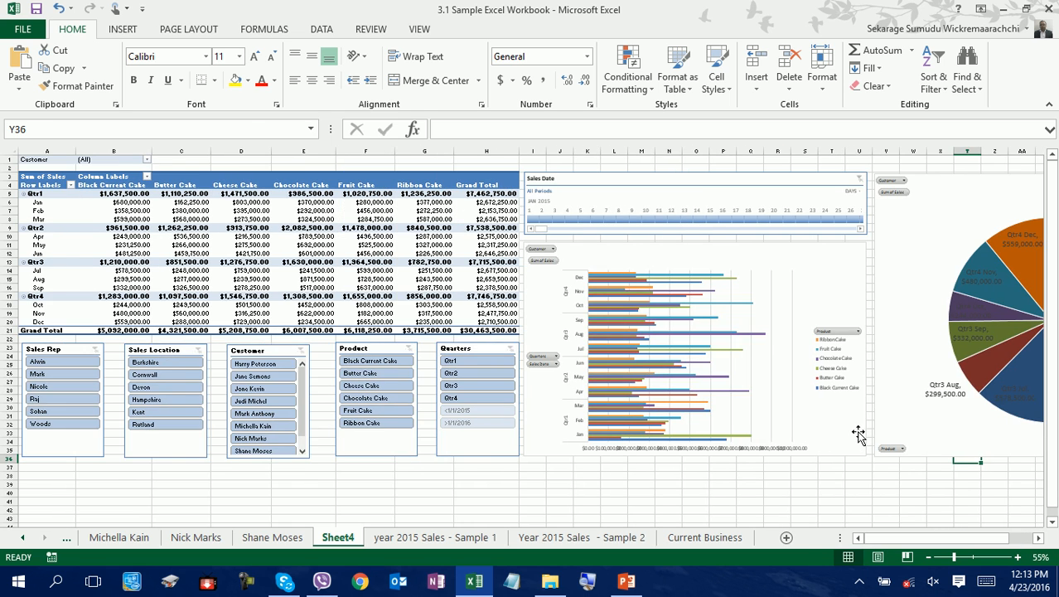
pyautogui.scroll(-1, 857, 435)
pyautogui.click(352, 305)
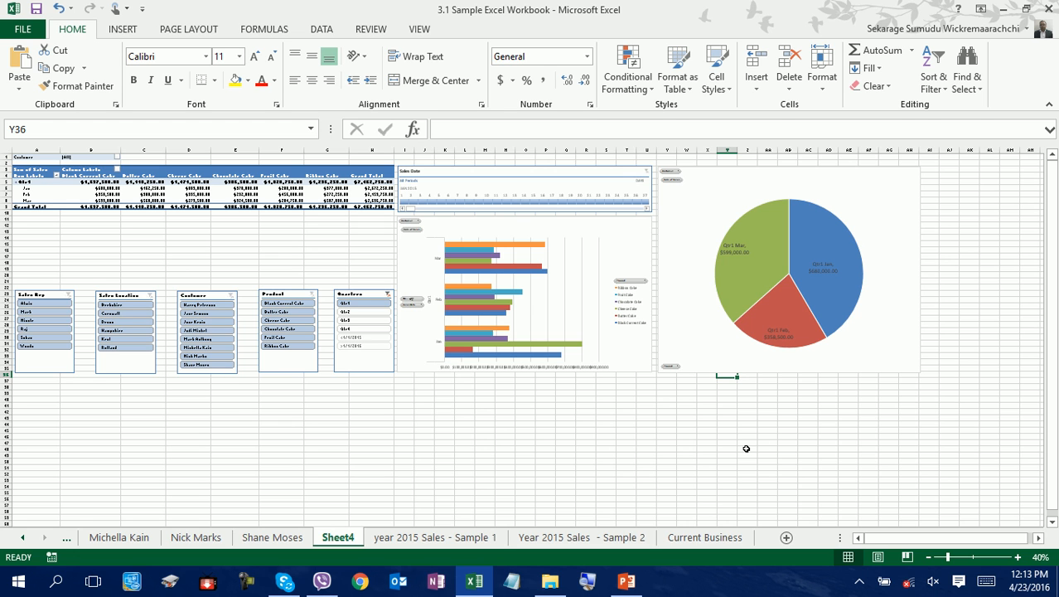
pyautogui.click(387, 300)
pyautogui.scroll(1, 726, 457)
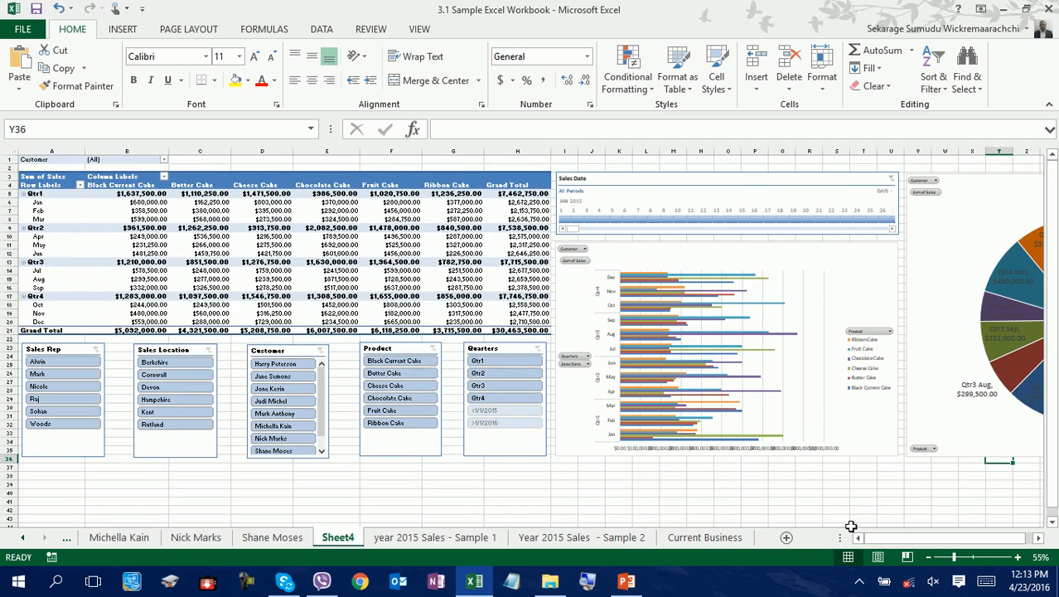
# Show the detail of the pie chart's slices by the Sales Location field
pyautogui.scroll(1, 853, 517)
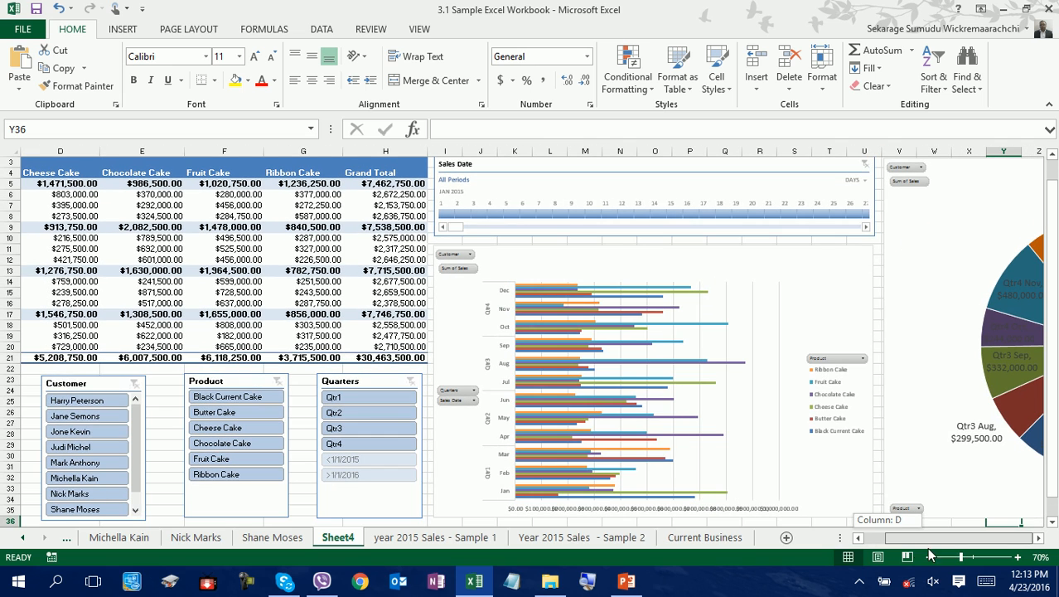
pyautogui.click(1037, 540)
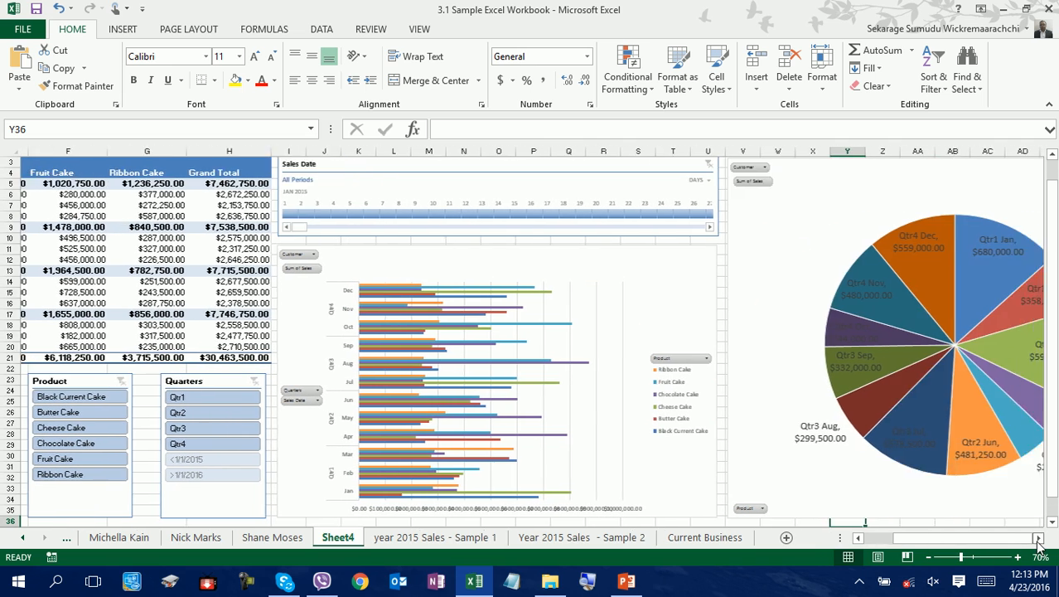
pyautogui.click(746, 298)
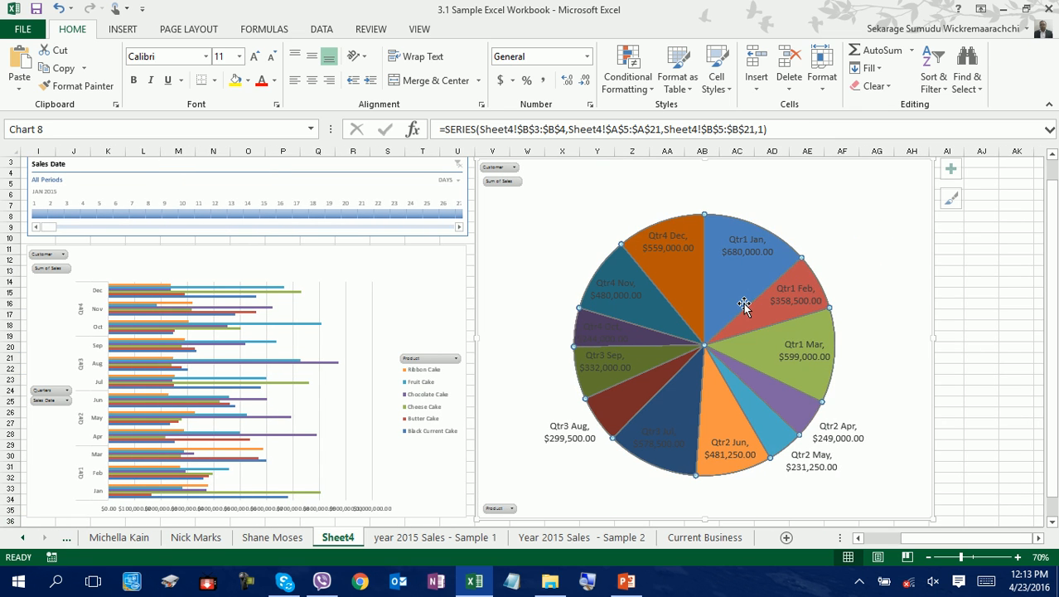
pyautogui.doubleClick(722, 303)
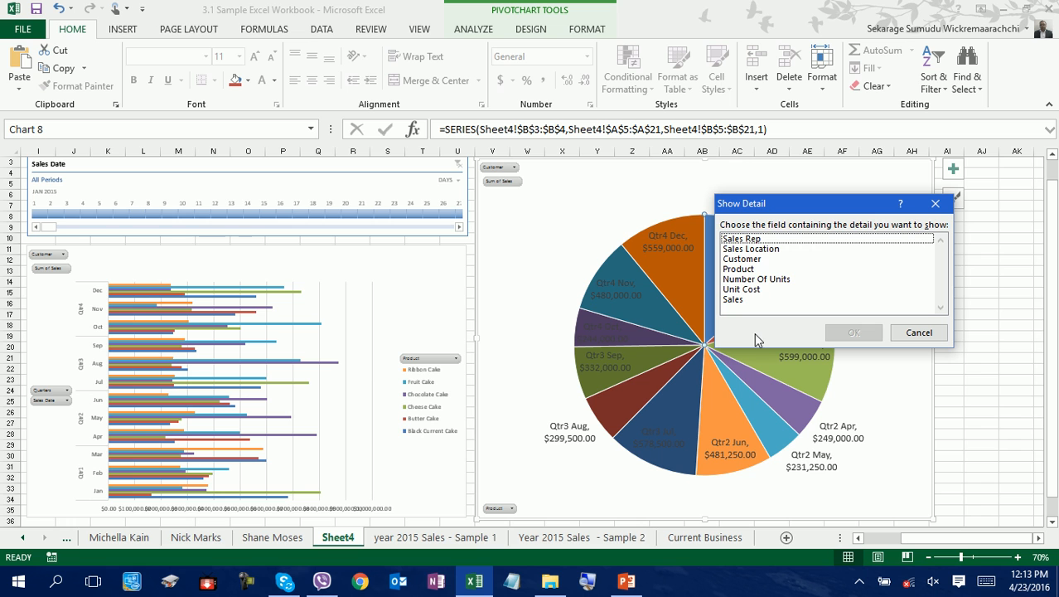
pyautogui.click(763, 250)
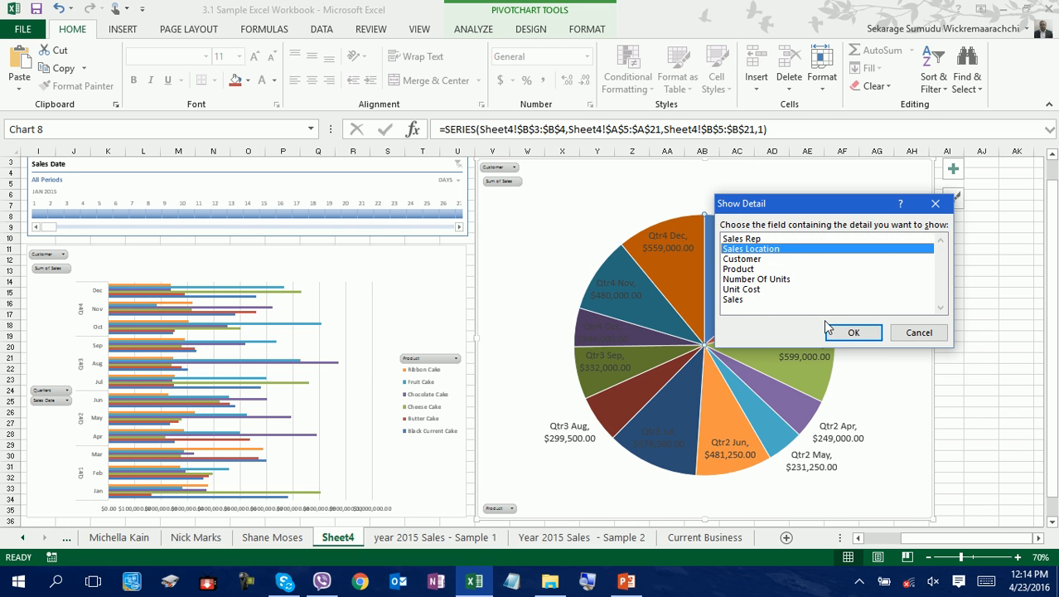
pyautogui.click(853, 332)
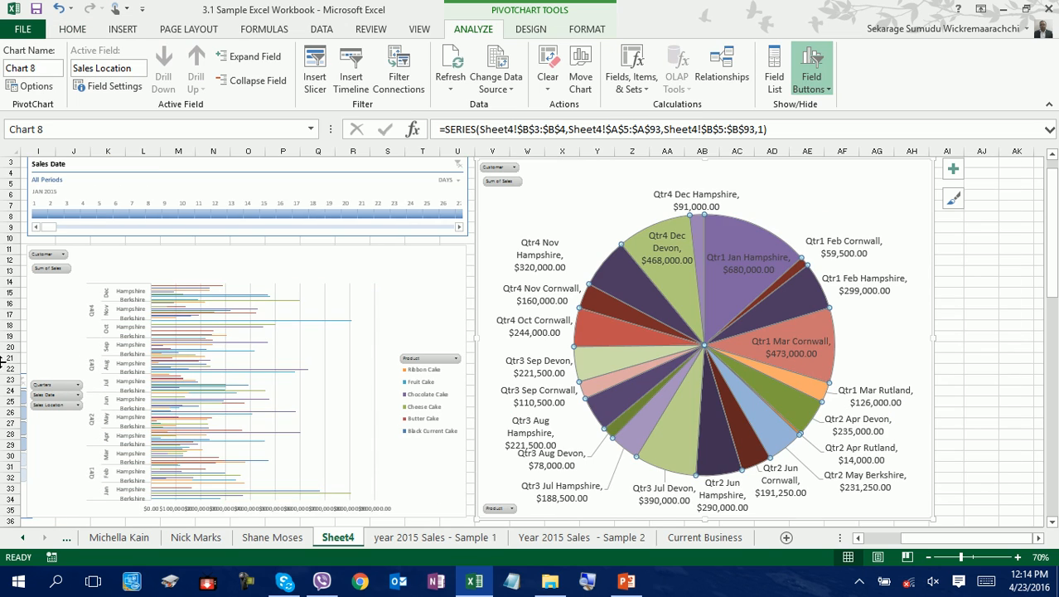
# Examine the Sales Location breakdown in the PivotTable, the bar chart and the pie chart
pyautogui.keyDown('ctrl'); pyautogui.scroll(-2, 213, 358); pyautogui.keyUp('ctrl')
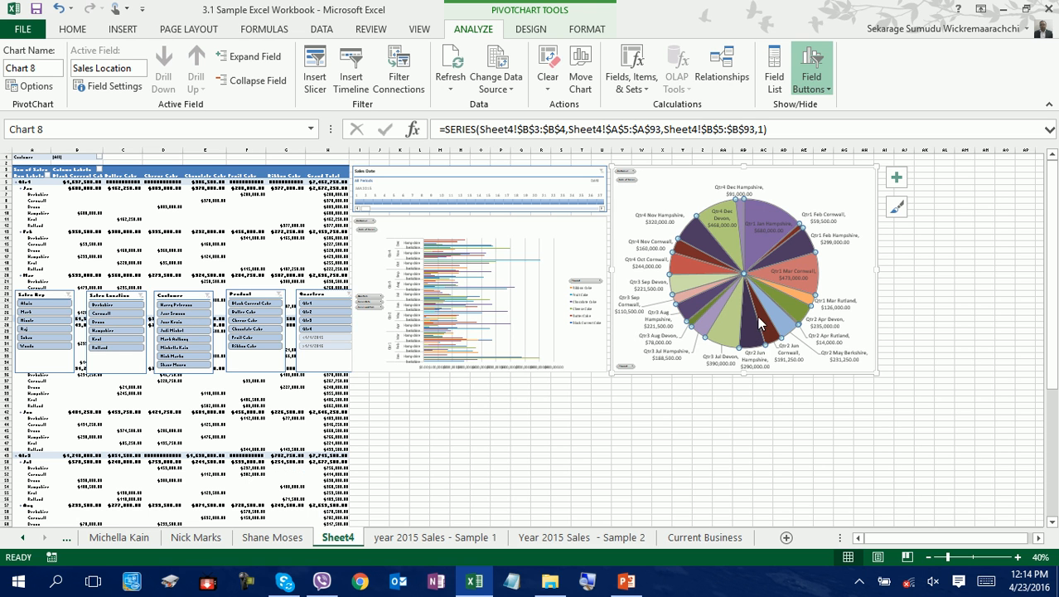
pyautogui.scroll(1, 804, 270)
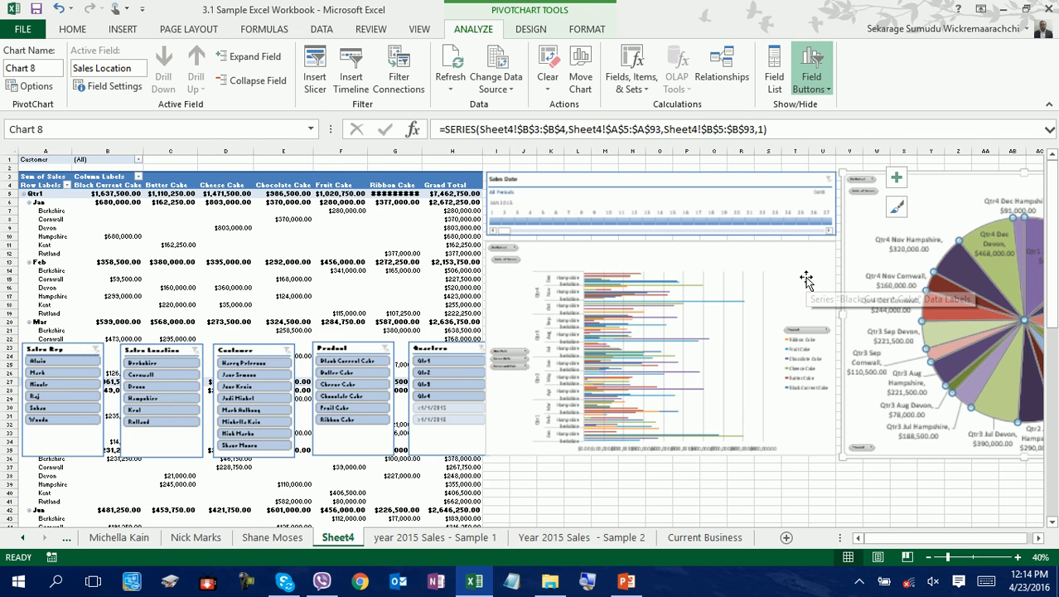
pyautogui.click(729, 474)
pyautogui.scroll(1, 730, 474)
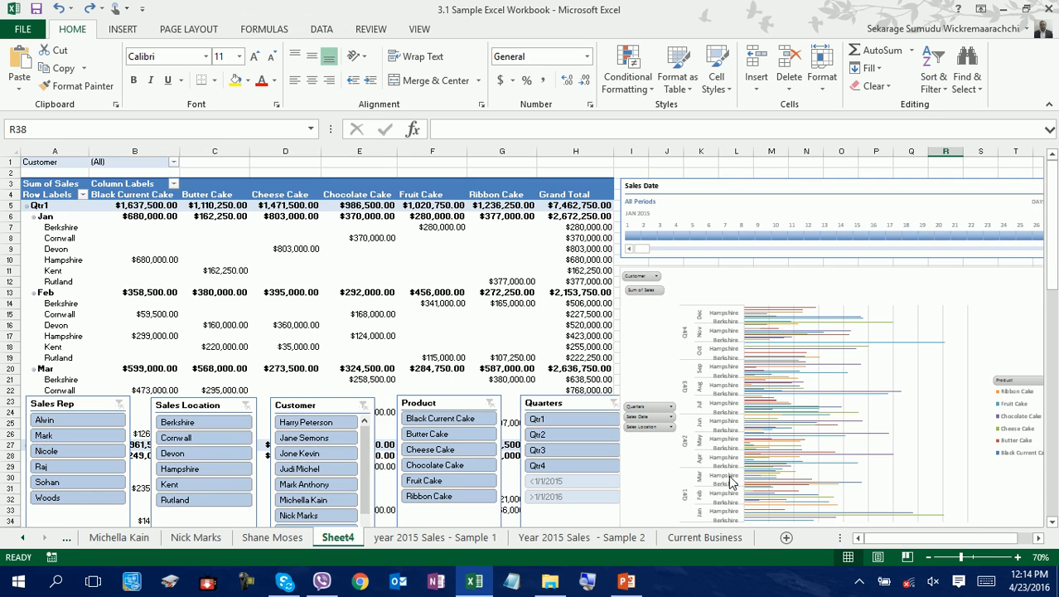
pyautogui.click(554, 343)
pyautogui.scroll(-2, 824, 332)
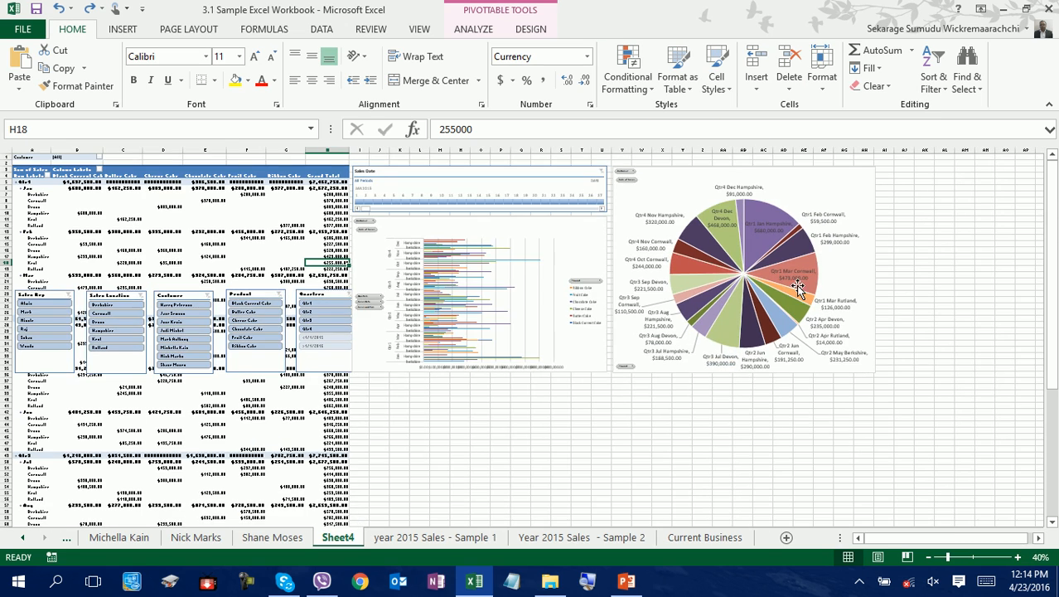
pyautogui.click(660, 182)
pyautogui.scroll(4, 672, 184)
pyautogui.scroll(-7, 531, 232)
pyautogui.scroll(3, 512, 413)
pyautogui.scroll(-2, 381, 472)
pyautogui.click(489, 471)
pyautogui.scroll(2, 477, 248)
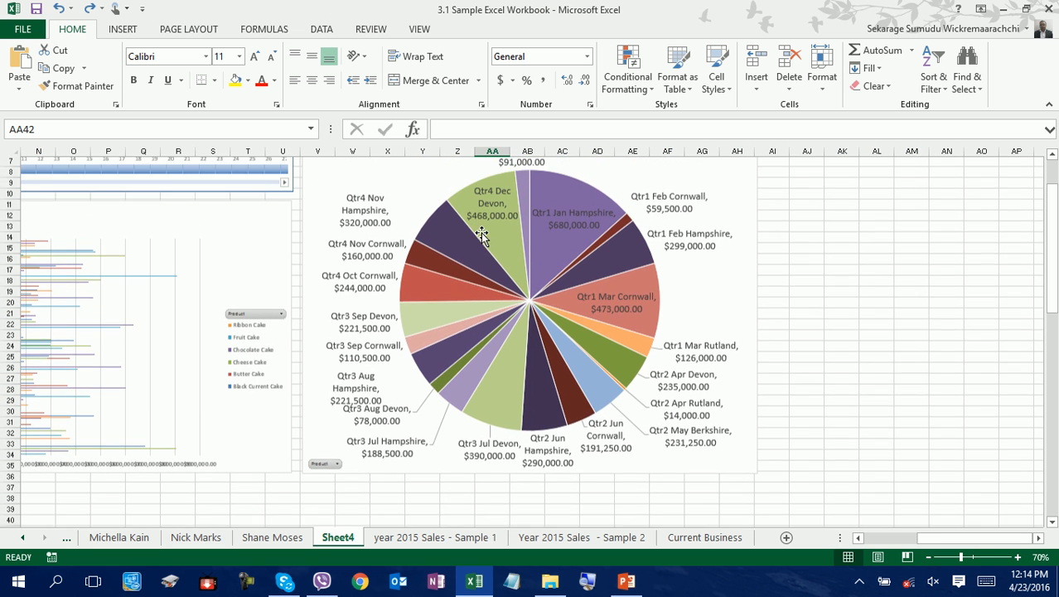
# Show further detail of the pie chart's slices by the Sales field
pyautogui.doubleClick(497, 253)
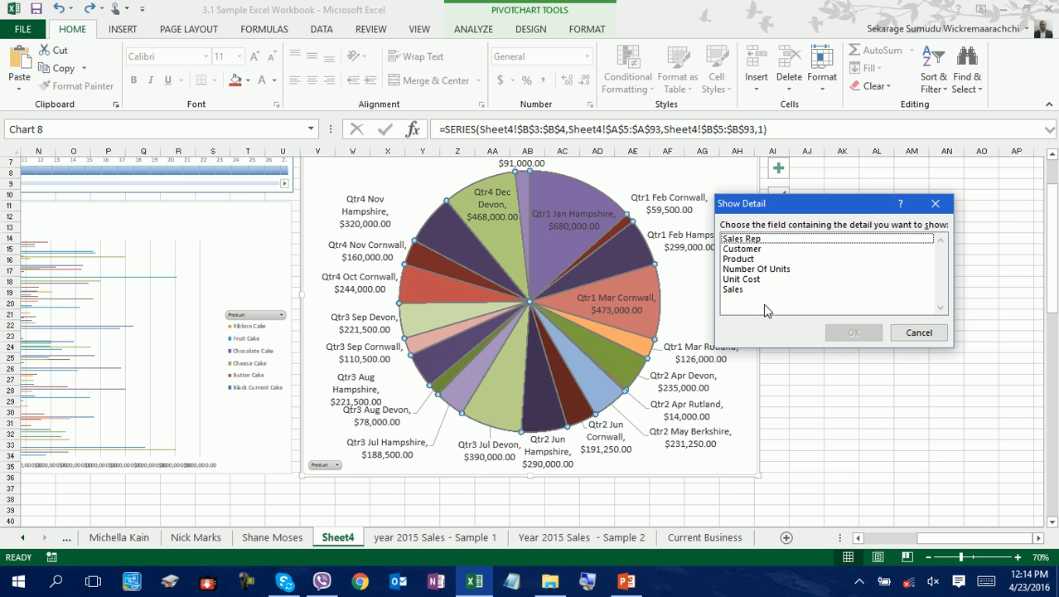
pyautogui.click(734, 289)
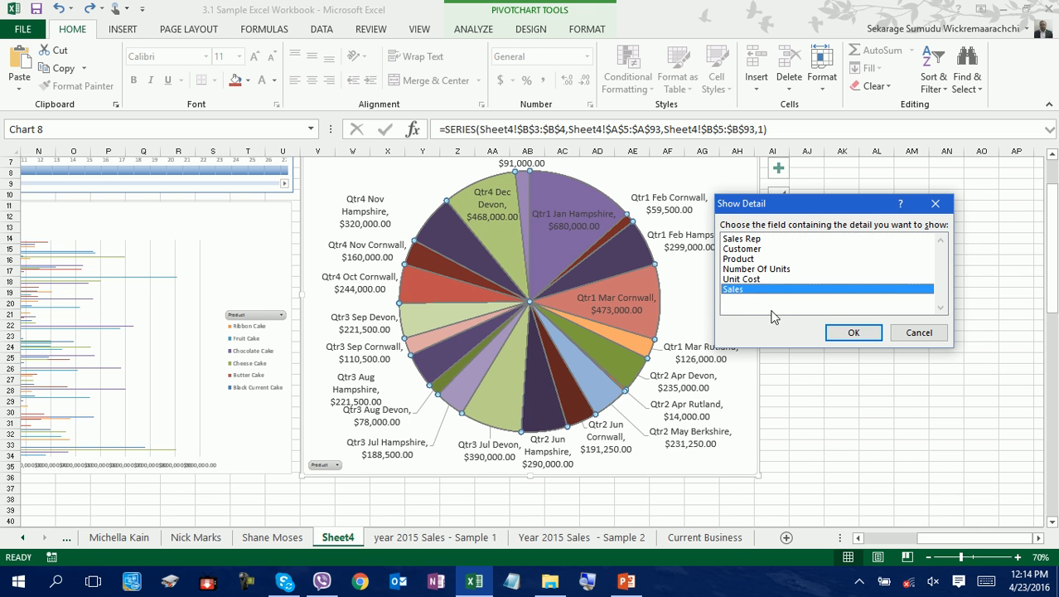
pyautogui.click(853, 332)
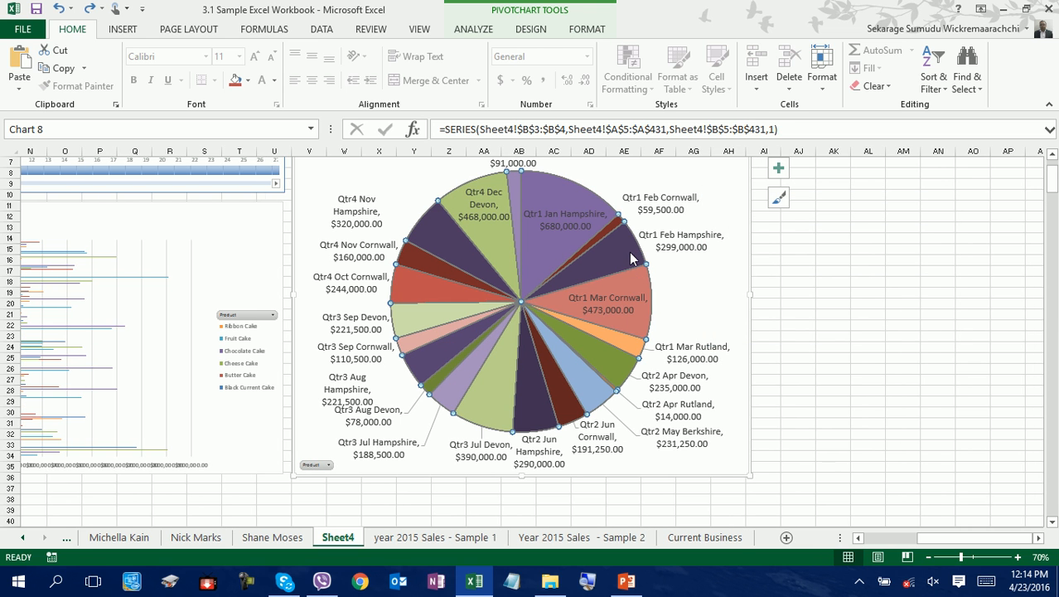
# Dismiss the Show Detail choice and collapse the pie chart's Sales detail back to the Sales Location level
pyautogui.rightClick(631, 253)
pyautogui.doubleClick(631, 254)
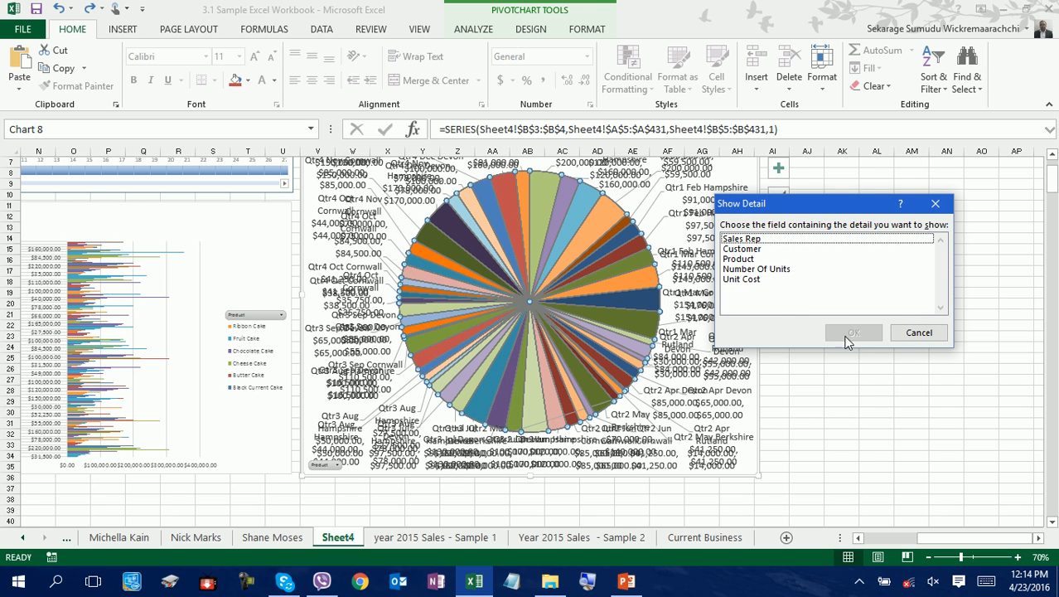
pyautogui.click(911, 333)
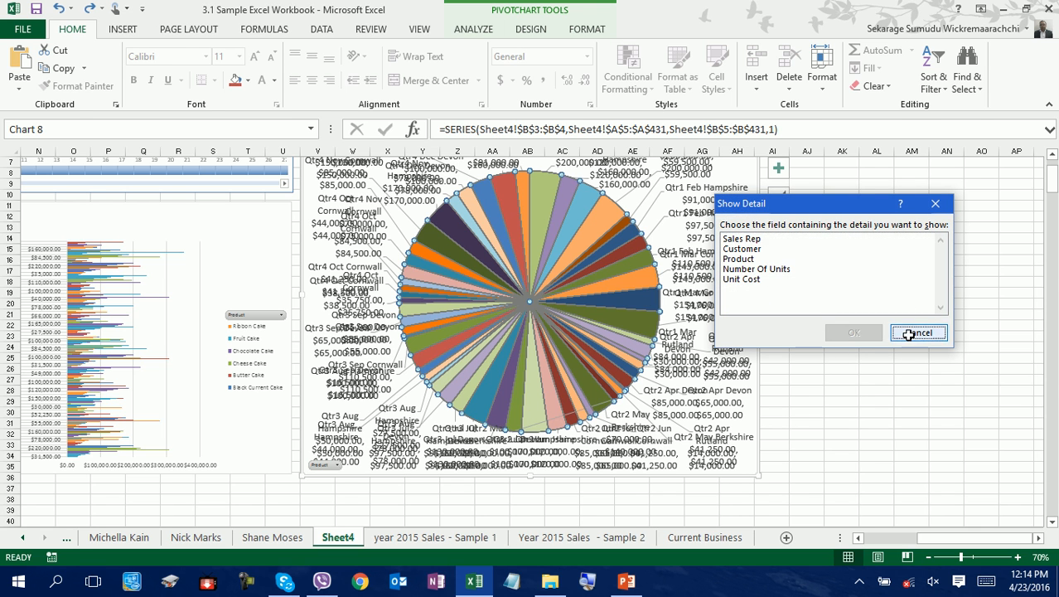
pyautogui.click(844, 354)
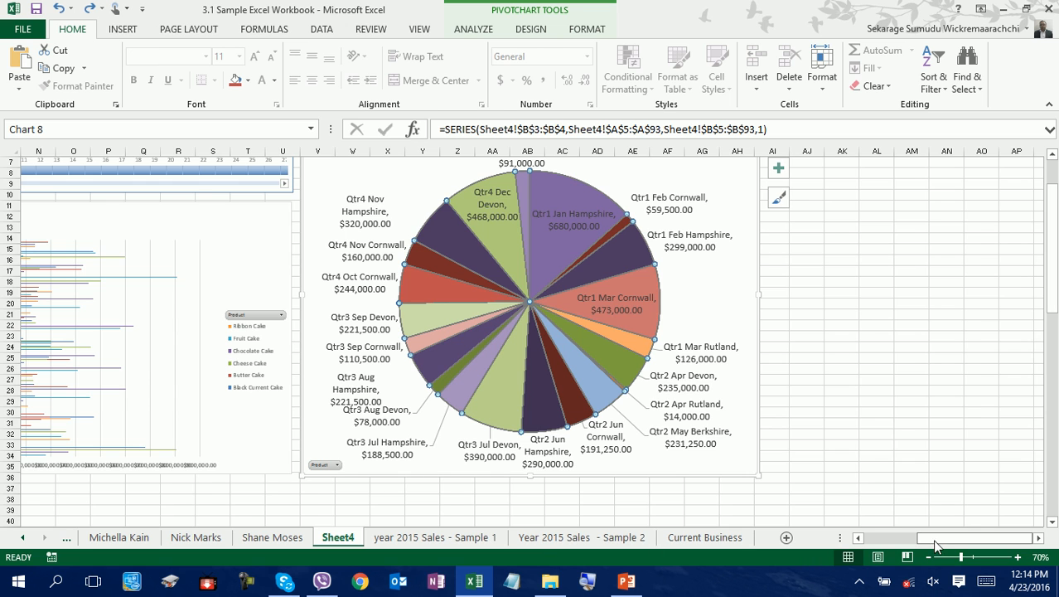
# Return to the PivotTable on Sheet4 with its slicers and charts in view, and save the workbook
pyautogui.moveTo(933, 540); pyautogui.dragTo(863, 539)
pyautogui.click(355, 278)
pyautogui.scroll(-2, 383, 304)
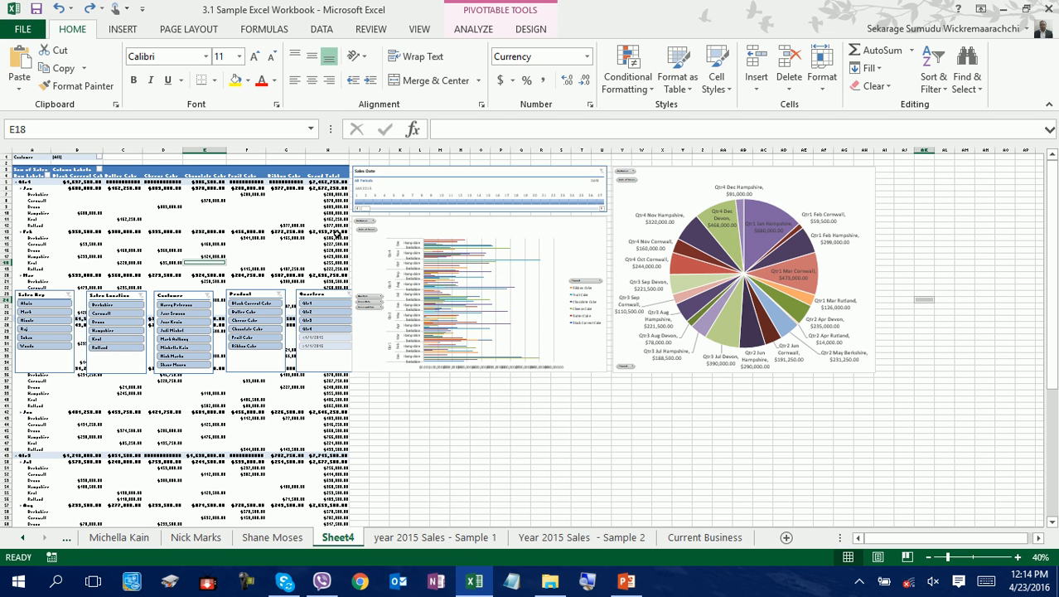
pyautogui.click(276, 186)
pyautogui.hotkey('ctrl', 's')
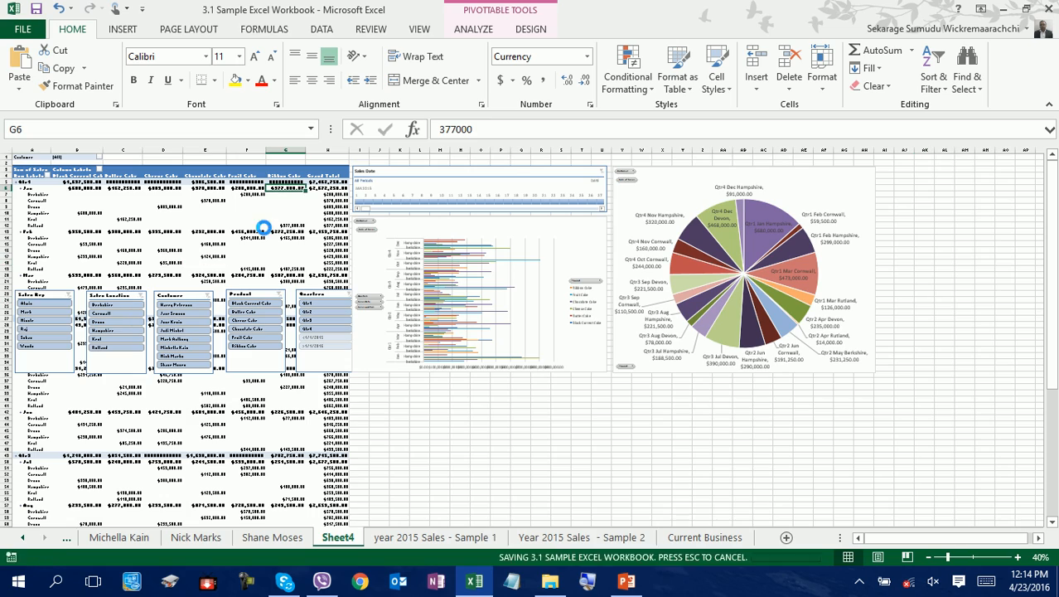
pyautogui.scroll(2, 82, 280)
pyautogui.scroll(1, 282, 300)
pyautogui.scroll(-1, 443, 336)
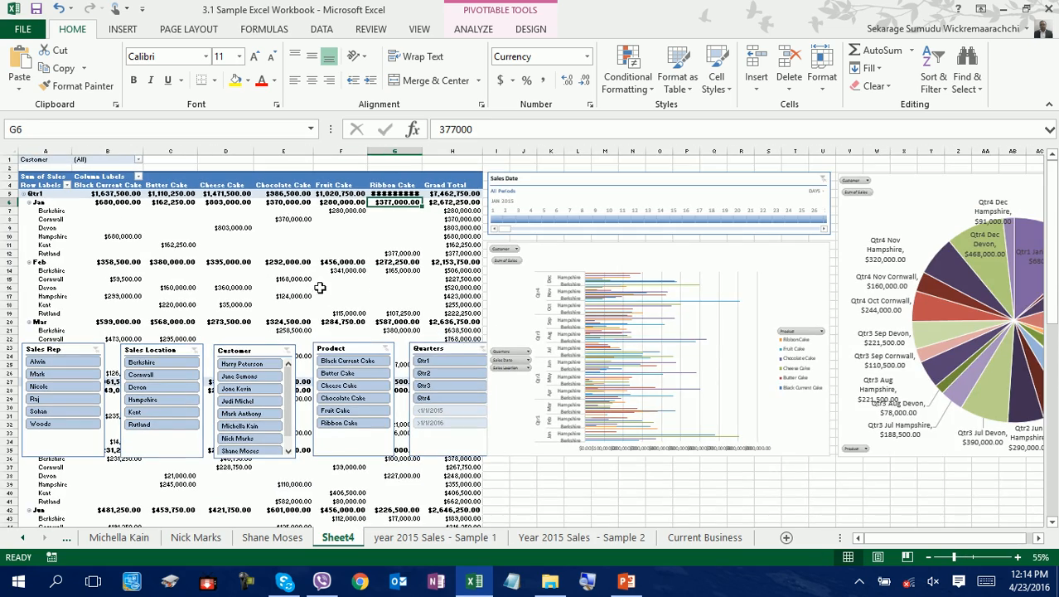
pyautogui.click(320, 286)
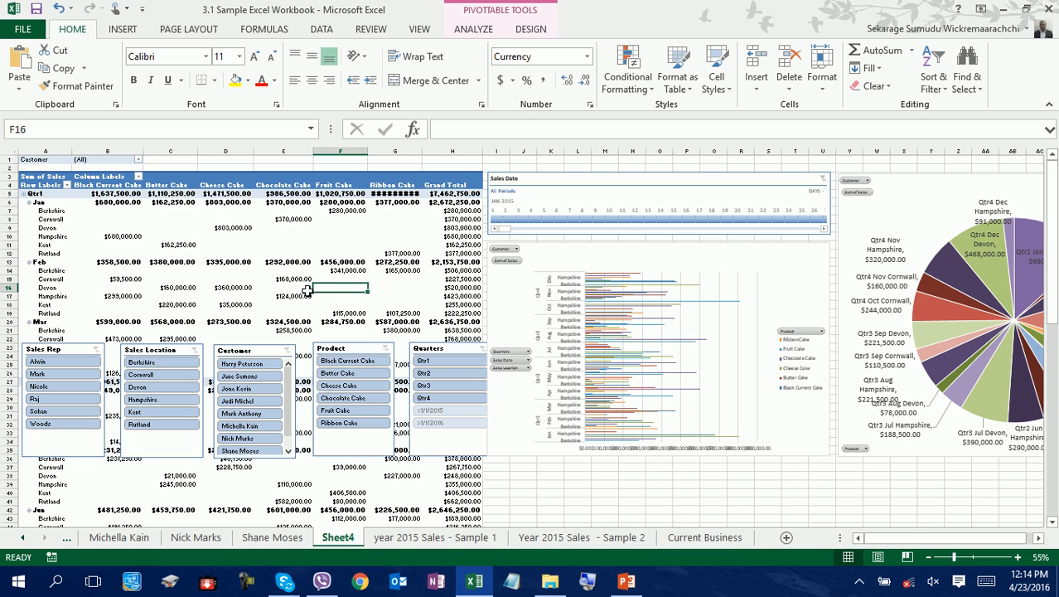
pyautogui.click(387, 270)
pyautogui.hotkey('ctrl', 's')
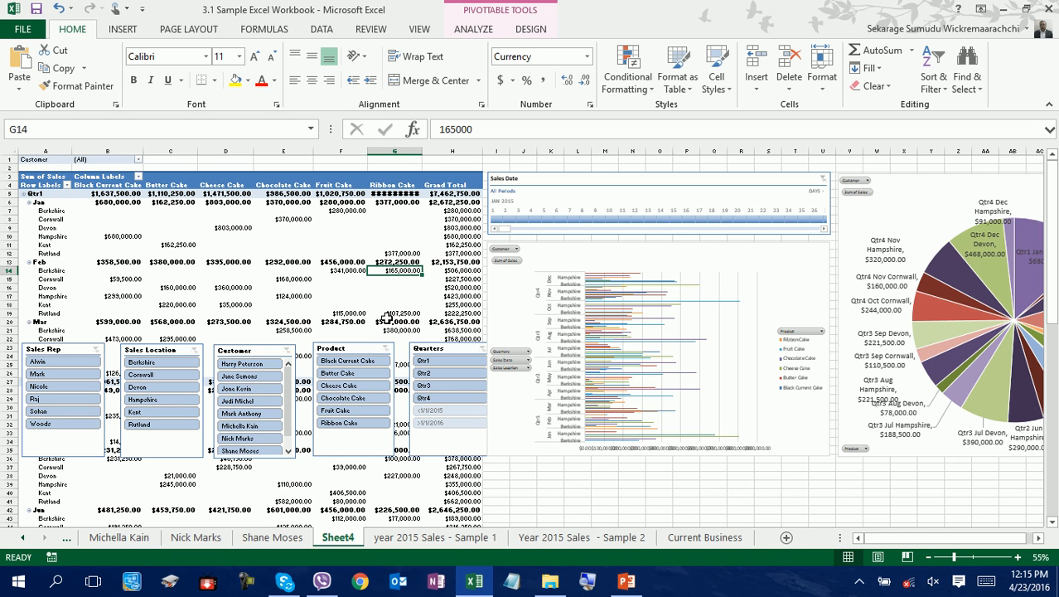
pyautogui.click(405, 262)
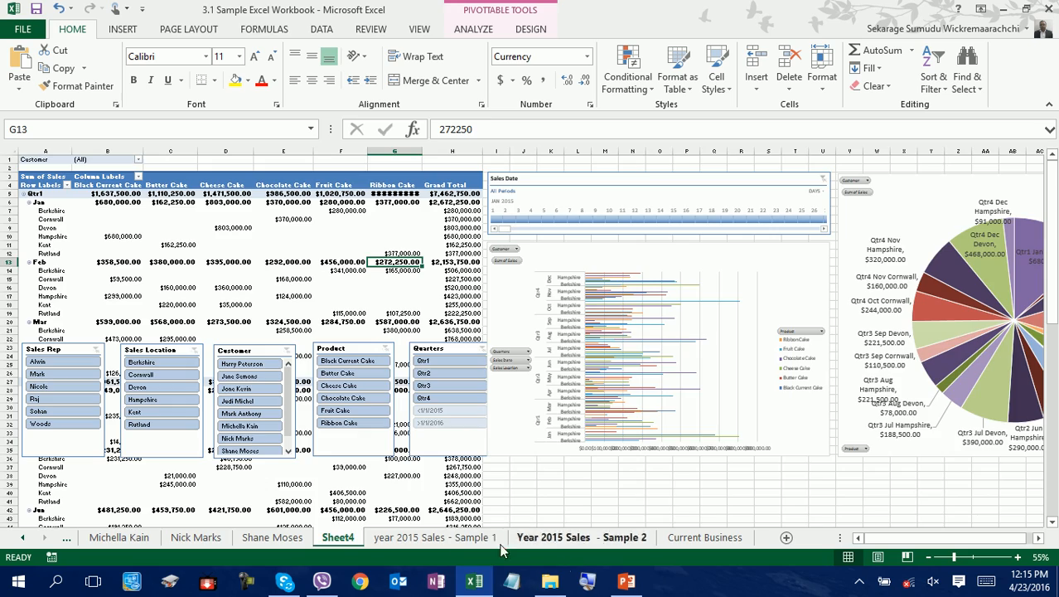
# Look through the sales tables on the year 2015 Sales - Sample 1 and Year 2015 Sales - Sample 2 sheets
pyautogui.click(472, 537)
pyautogui.scroll(-7, 466, 417)
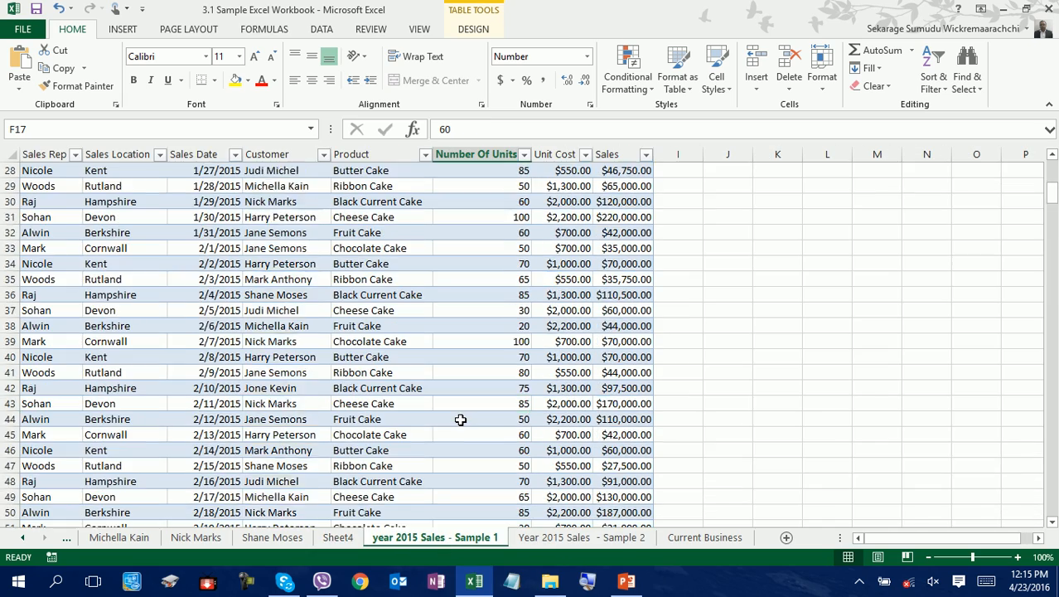
pyautogui.scroll(7, 461, 431)
pyautogui.click(567, 537)
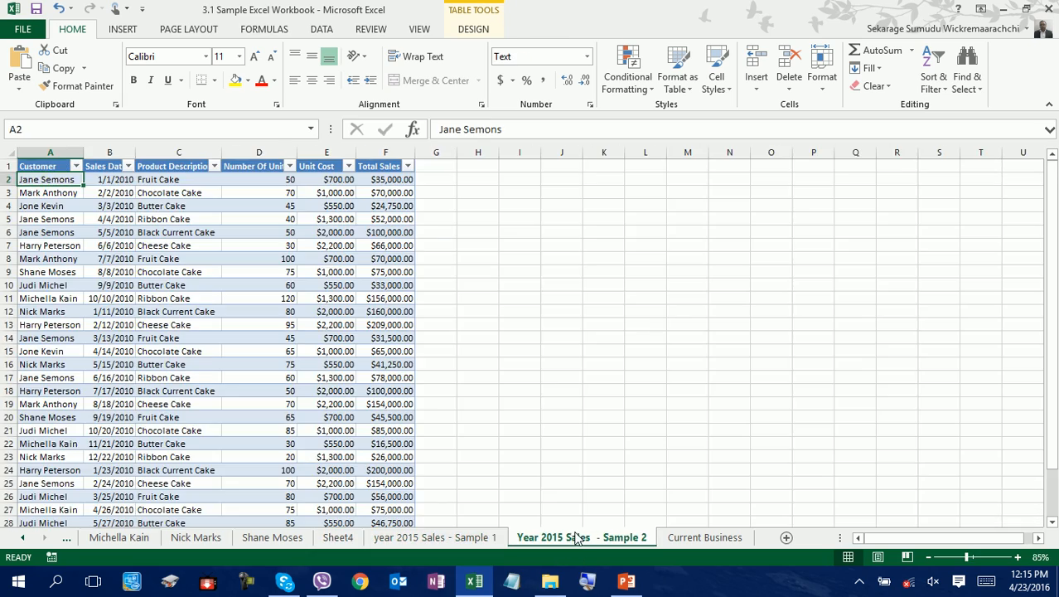
pyautogui.click(362, 363)
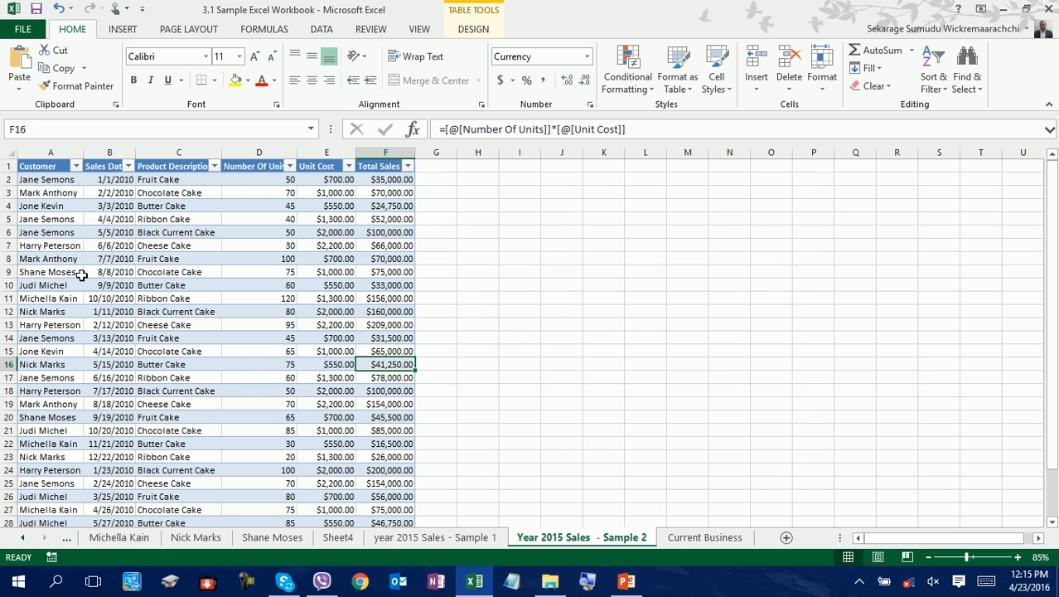
# Autofit the Sales Date column on the Sample 2 sheet and review the table's rows
pyautogui.scroll(1, 114, 374)
pyautogui.scroll(1, 113, 374)
pyautogui.doubleClick(189, 158)
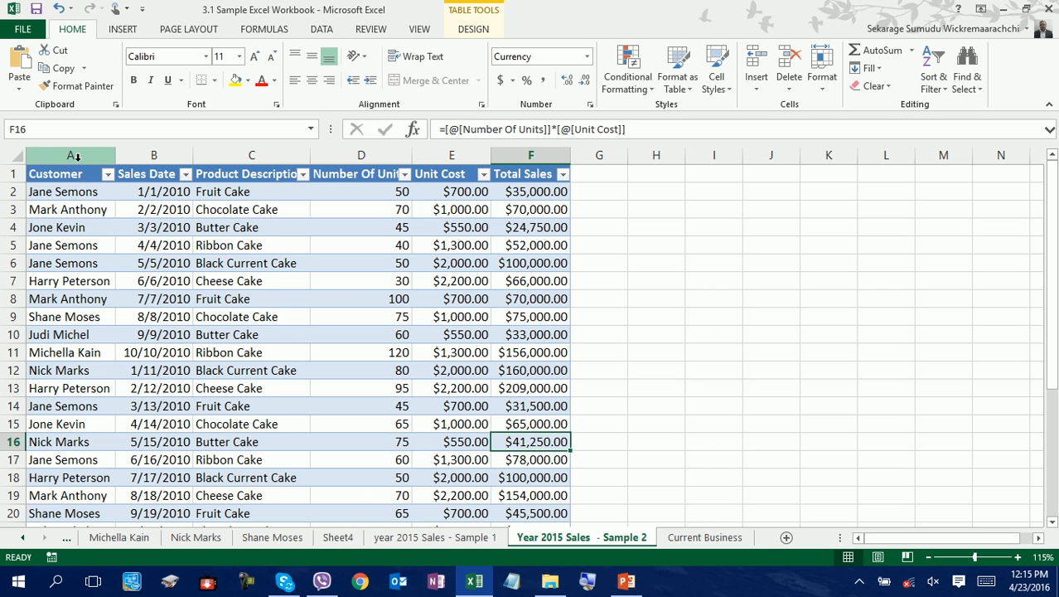
pyautogui.click(218, 278)
pyautogui.scroll(-8, 213, 274)
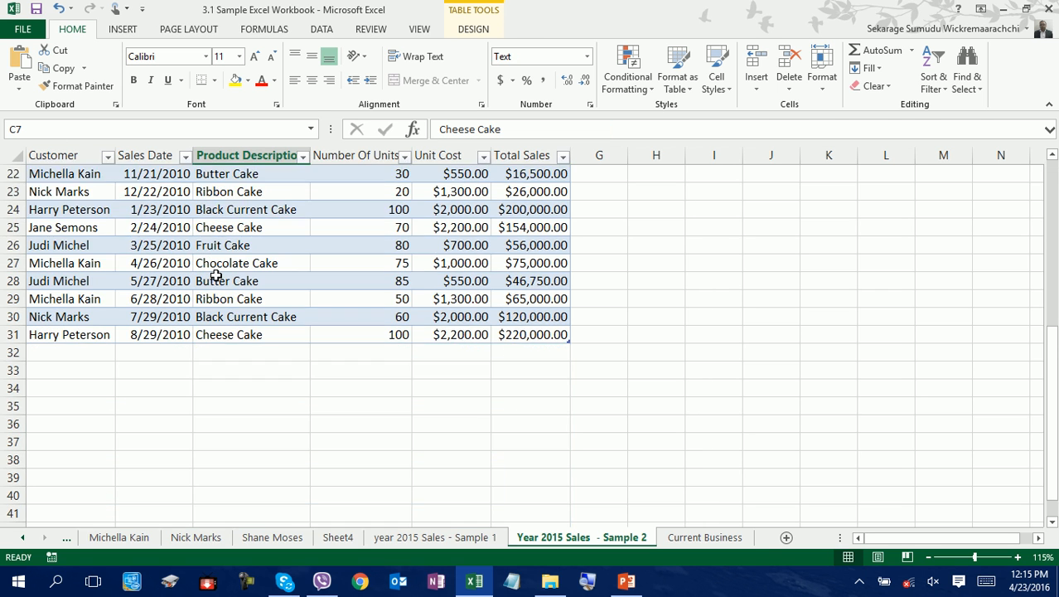
pyautogui.scroll(2, 228, 292)
pyautogui.press('Up')
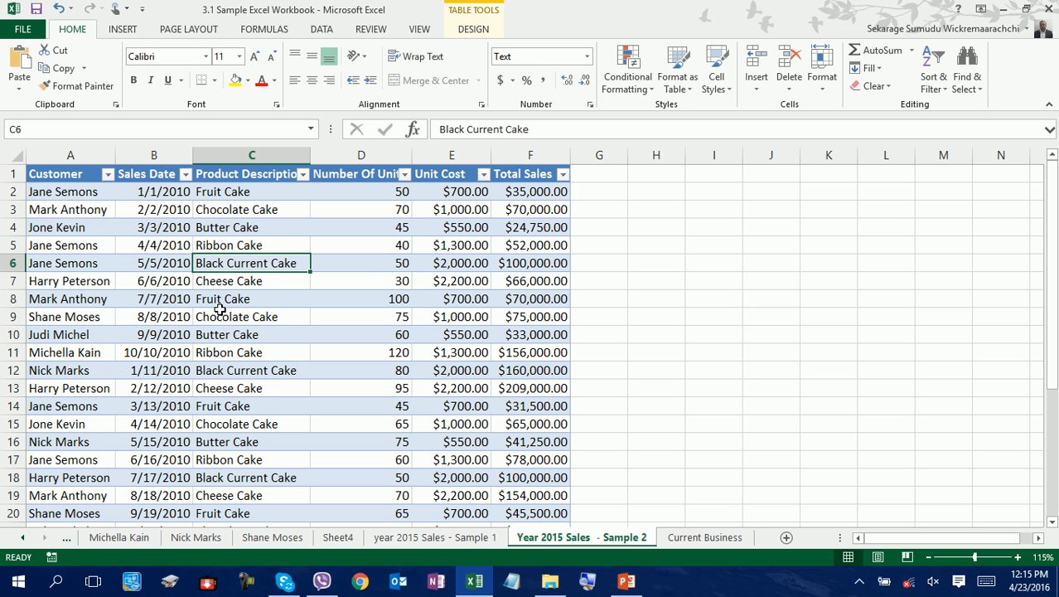
# Compare the charts and gauge on the Current Business sheet with the source table on the Sample 2 sheet
pyautogui.click(677, 537)
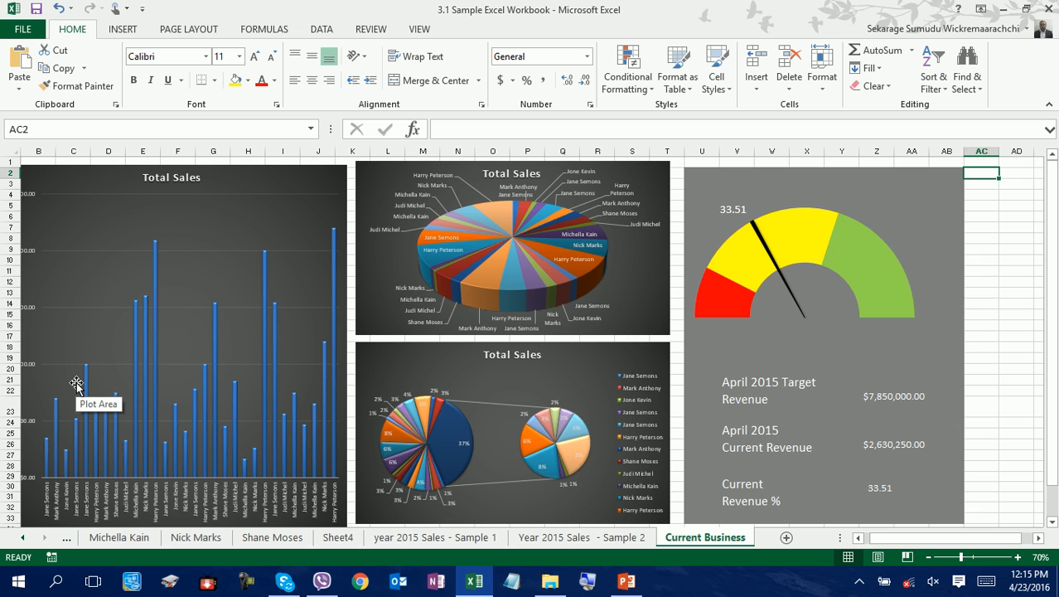
pyautogui.click(609, 538)
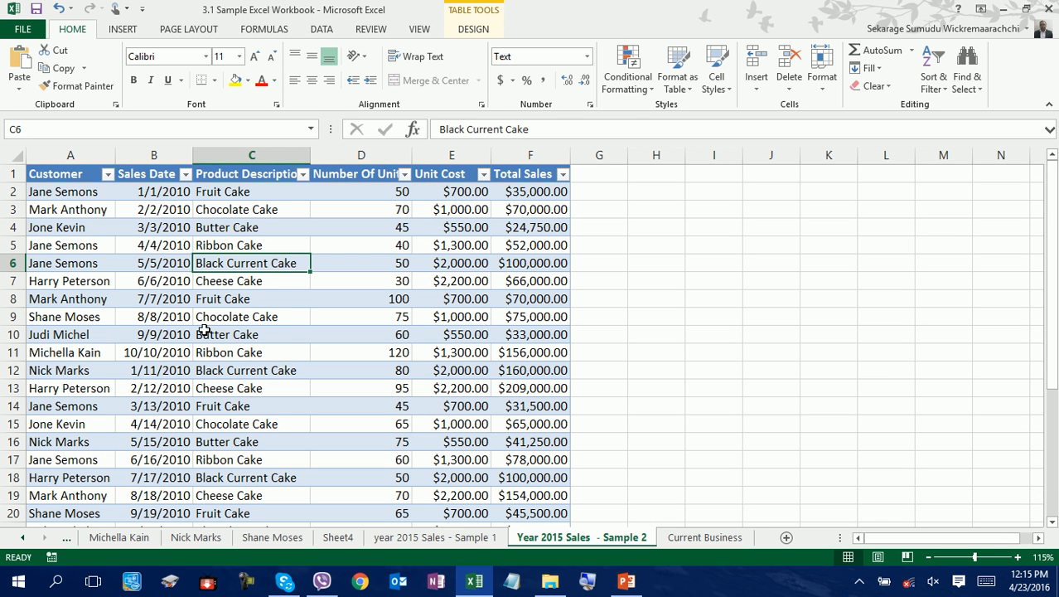
pyautogui.click(704, 538)
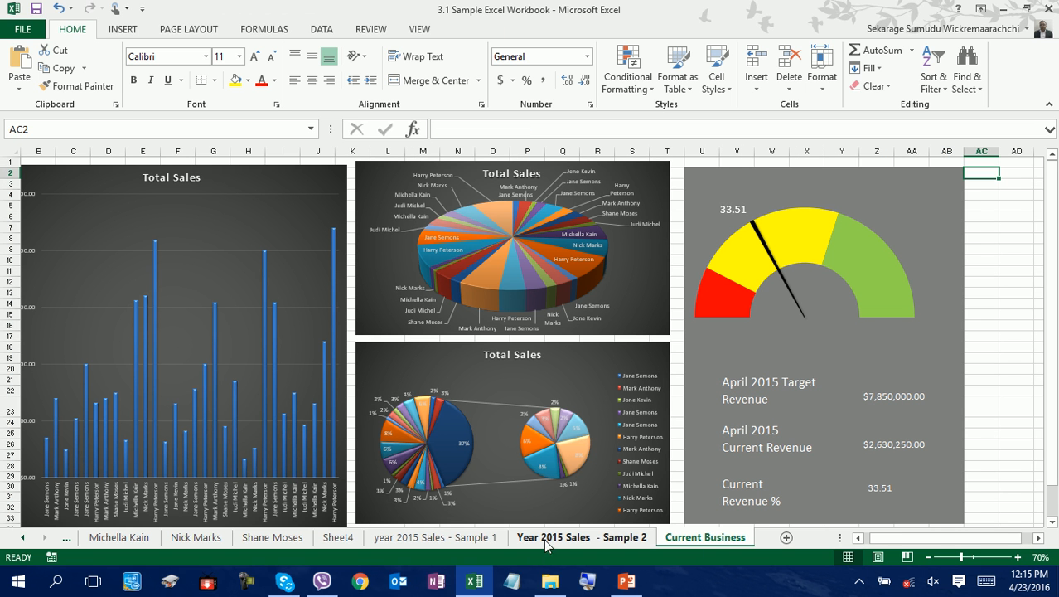
pyautogui.click(613, 540)
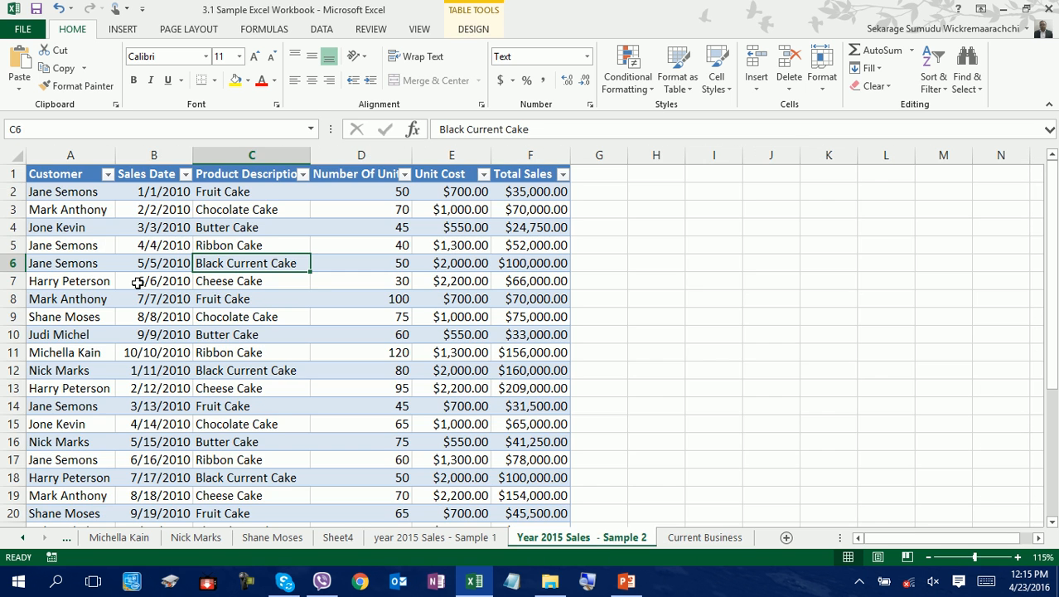
# Select the full Customer, Number Of Units and Total Sales columns together, including headers, in the Sample 2 table
pyautogui.click(63, 177)
pyautogui.hotkey('ctrl', 'shift', 'Down')
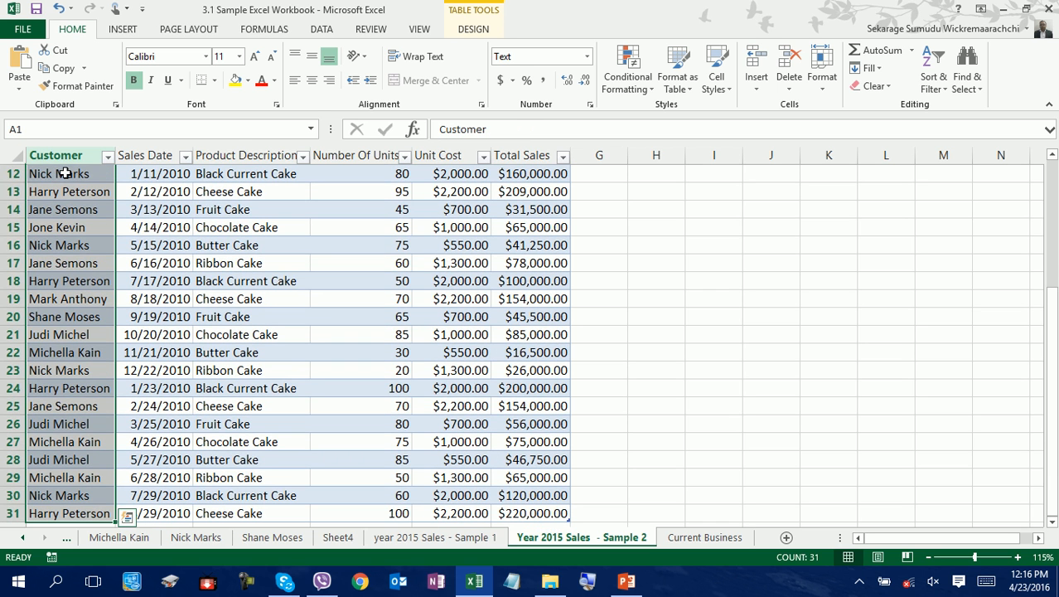
pyautogui.scroll(4, 215, 245)
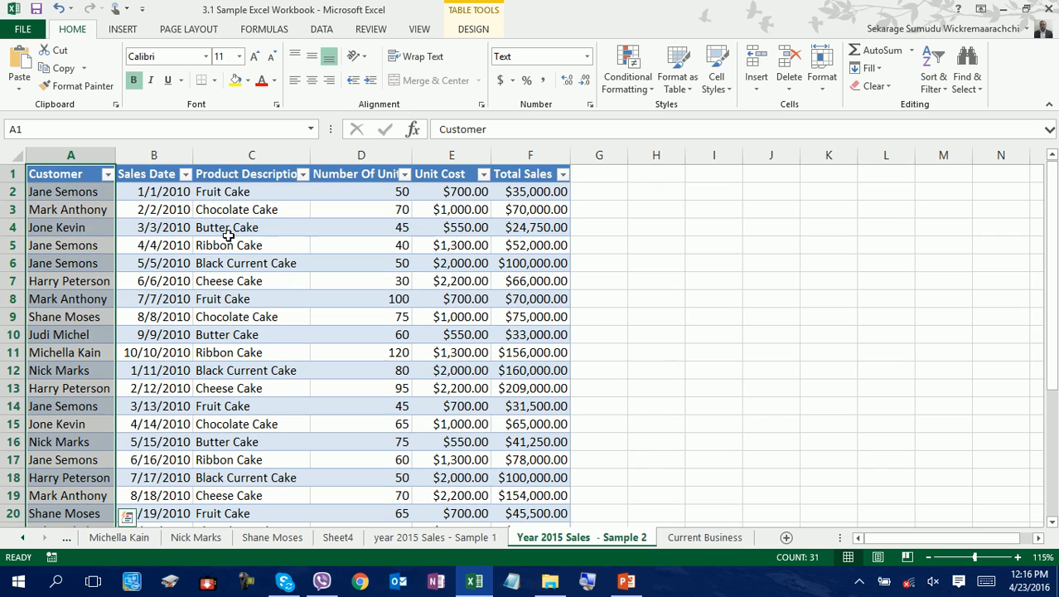
pyautogui.click(363, 177)
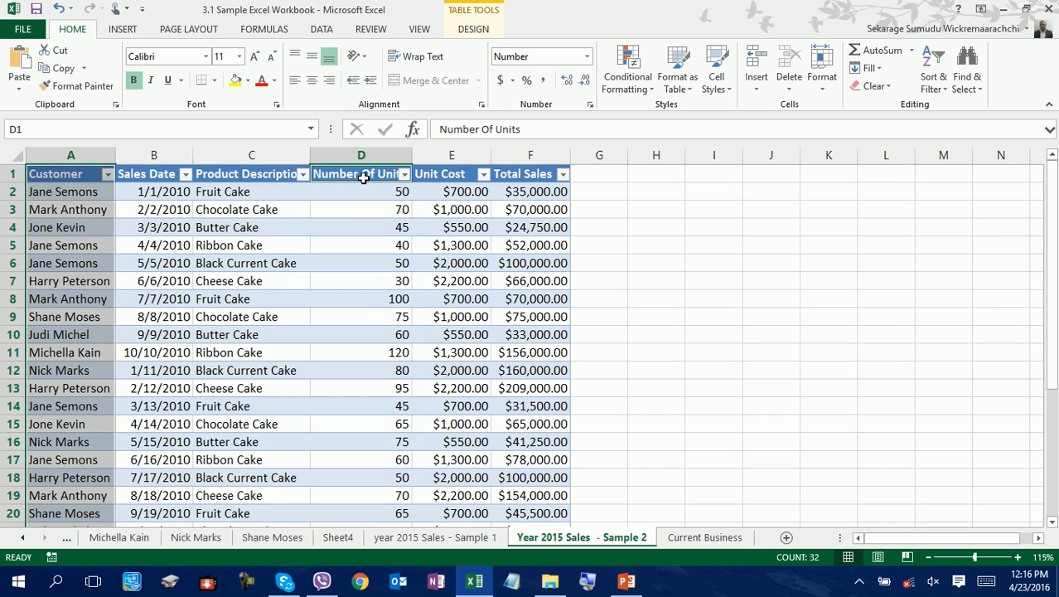
pyautogui.hotkey('ctrl', 'shift', 'Down')
pyautogui.scroll(4, 533, 191)
pyautogui.keyDown('ctrl'); pyautogui.click(533, 176); pyautogui.keyUp('ctrl')
pyautogui.hotkey('ctrl', 'shift', 'Down')
pyautogui.scroll(4, 556, 206)
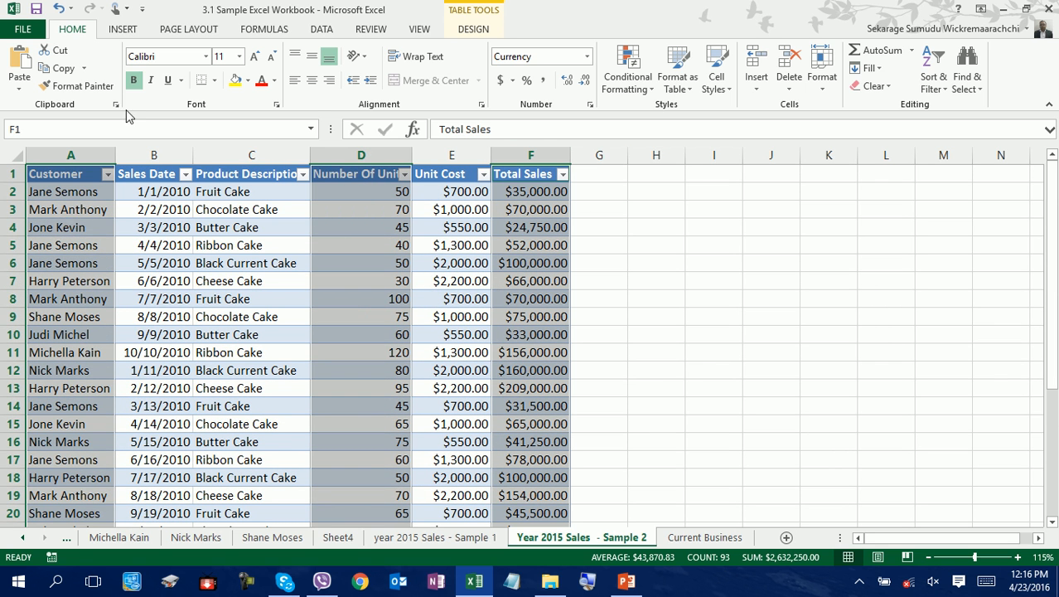
# Insert a 2-D stacked column chart from the selected columns, move it over the table and enlarge it
pyautogui.click(123, 29)
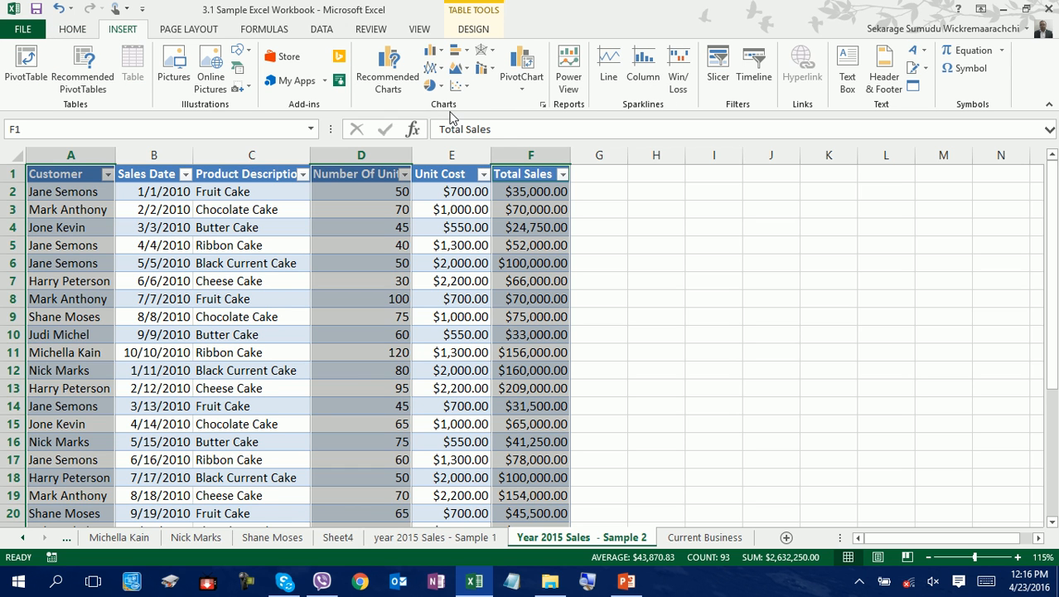
pyautogui.click(435, 53)
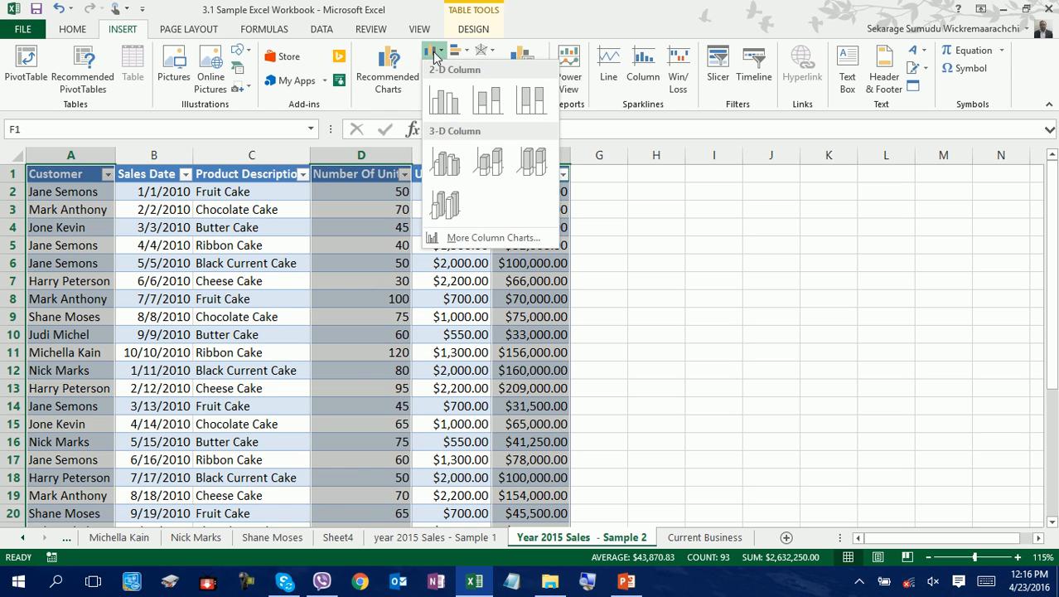
pyautogui.click(488, 100)
pyautogui.moveTo(641, 235); pyautogui.dragTo(526, 196)
pyautogui.keyDown('ctrl'); pyautogui.scroll(-1, 601, 379); pyautogui.keyUp('ctrl')
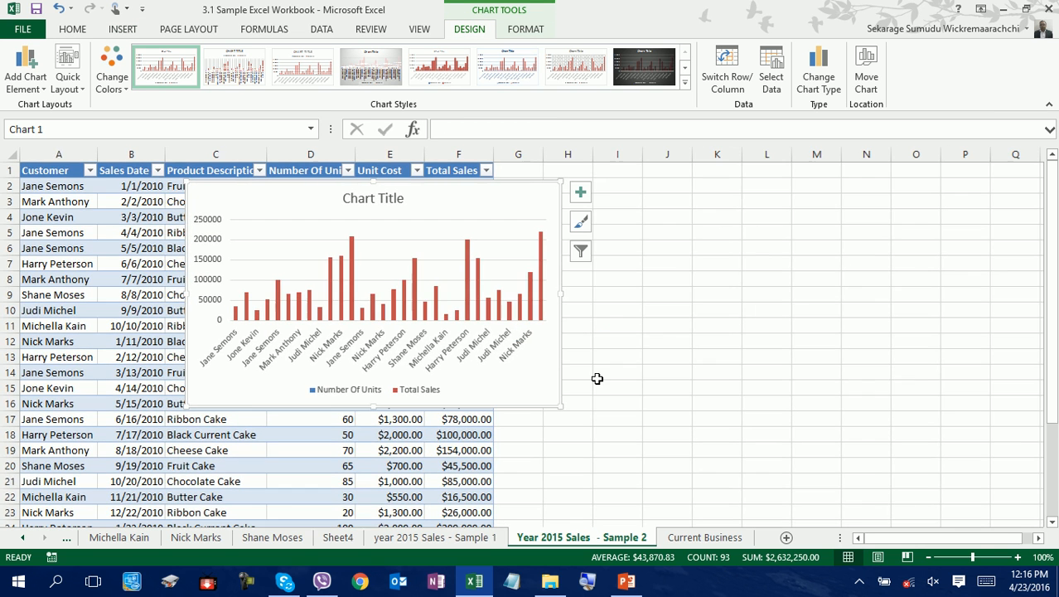
pyautogui.moveTo(560, 405); pyautogui.dragTo(779, 492)
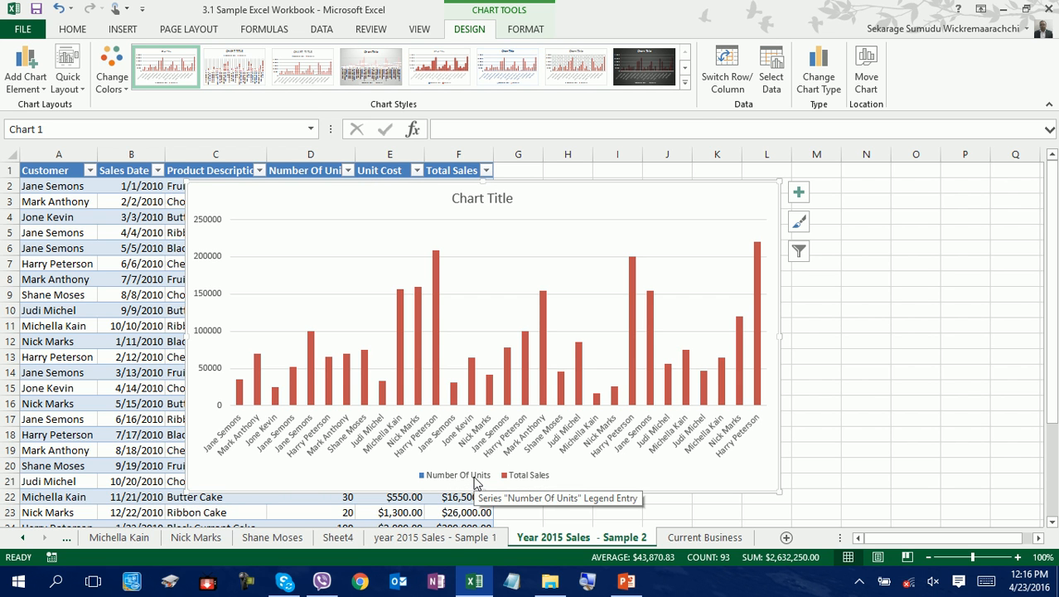
# Plot the chart's Number Of Units series on the secondary axis and close the formatting options
pyautogui.click(477, 483)
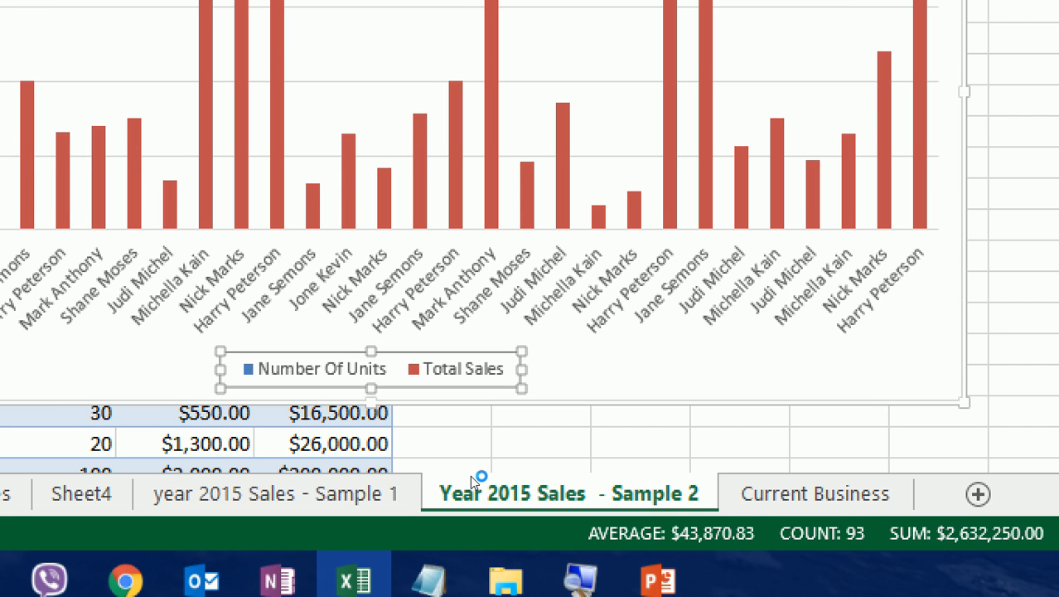
pyautogui.press('Right')
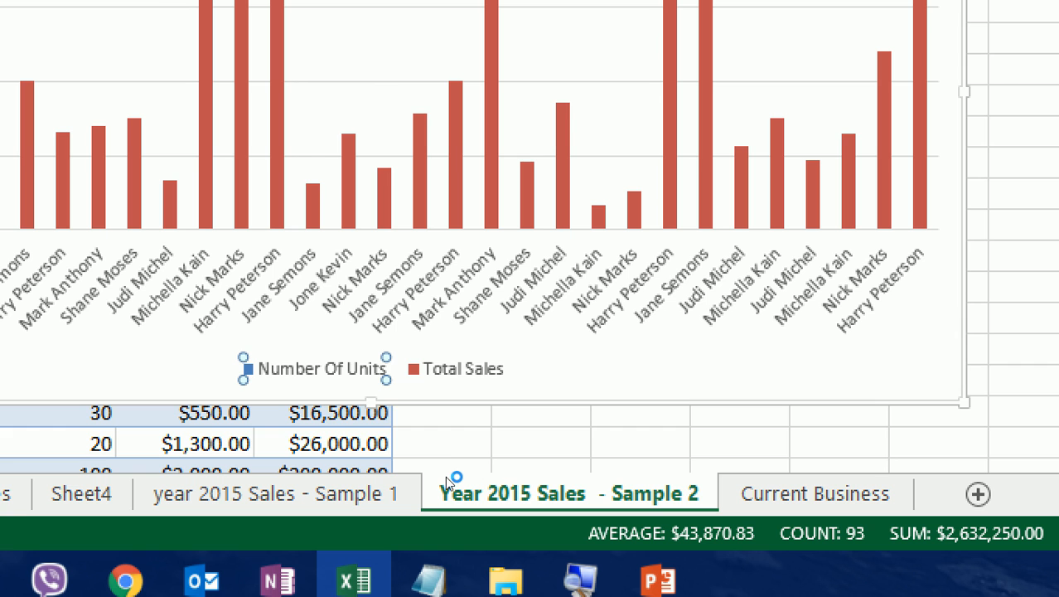
pyautogui.hotkey('shift', 'F10')
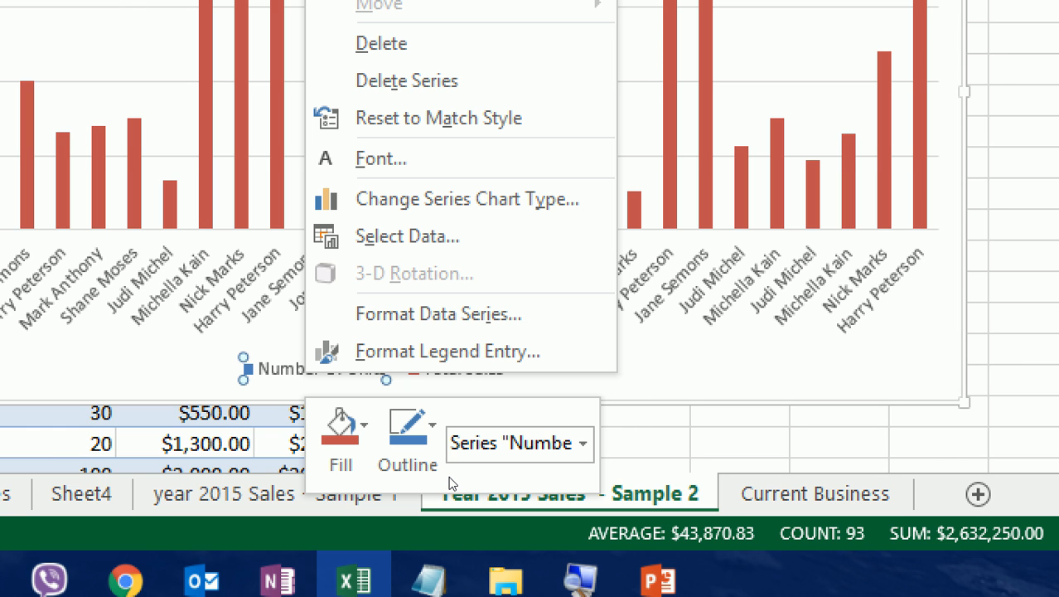
pyautogui.press('Up')
pyautogui.press('Up')
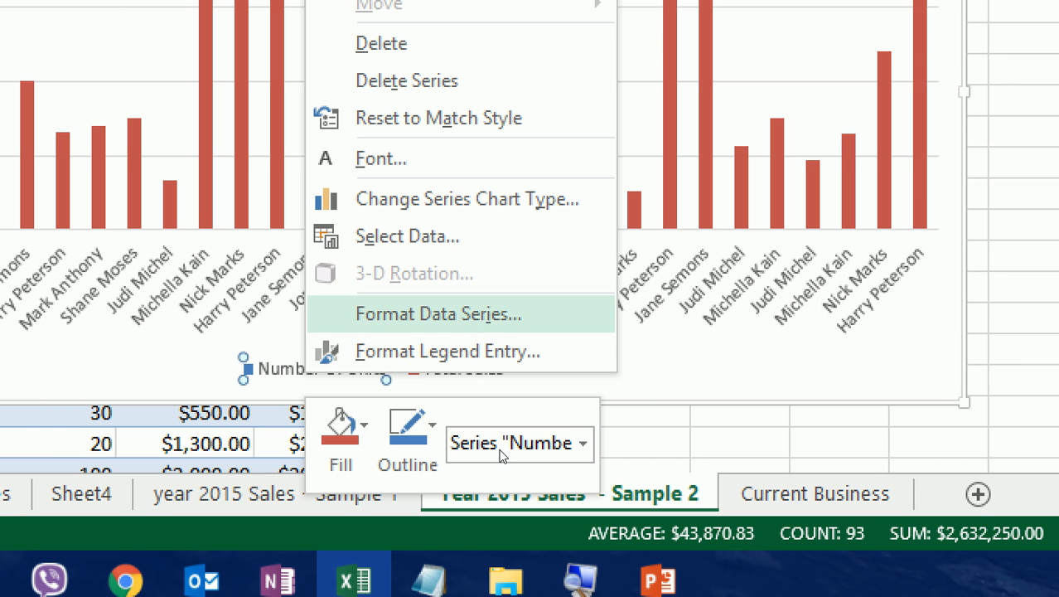
pyautogui.press('Return')
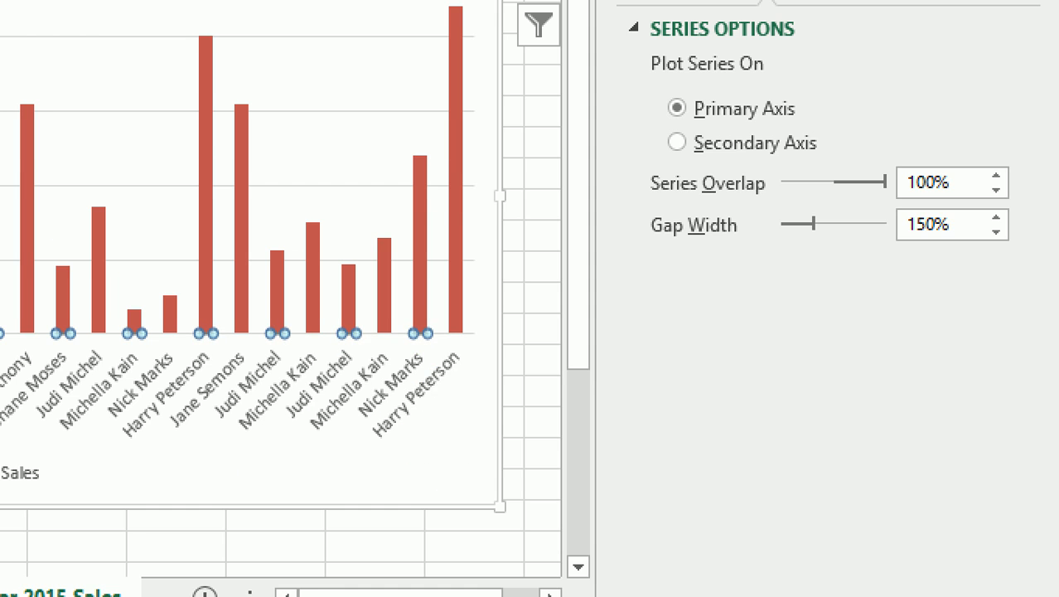
pyautogui.click(677, 143)
pyautogui.click(1033, 59)
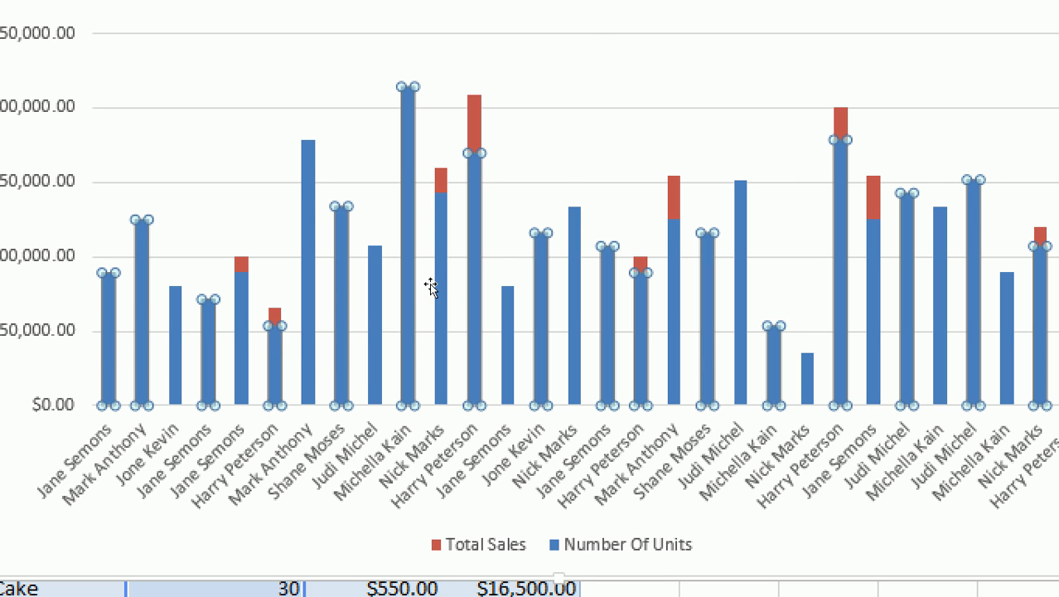
# Change the chart type of the Total Sales series to Line with Markers
pyautogui.rightClick(439, 263)
pyautogui.click(498, 218)
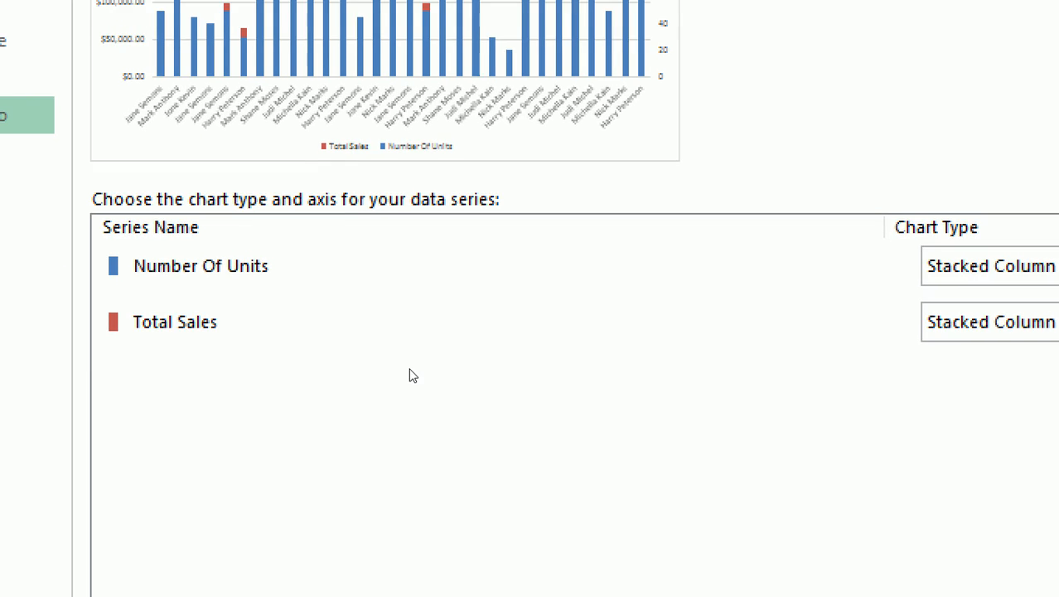
pyautogui.click(713, 352)
pyautogui.click(896, 329)
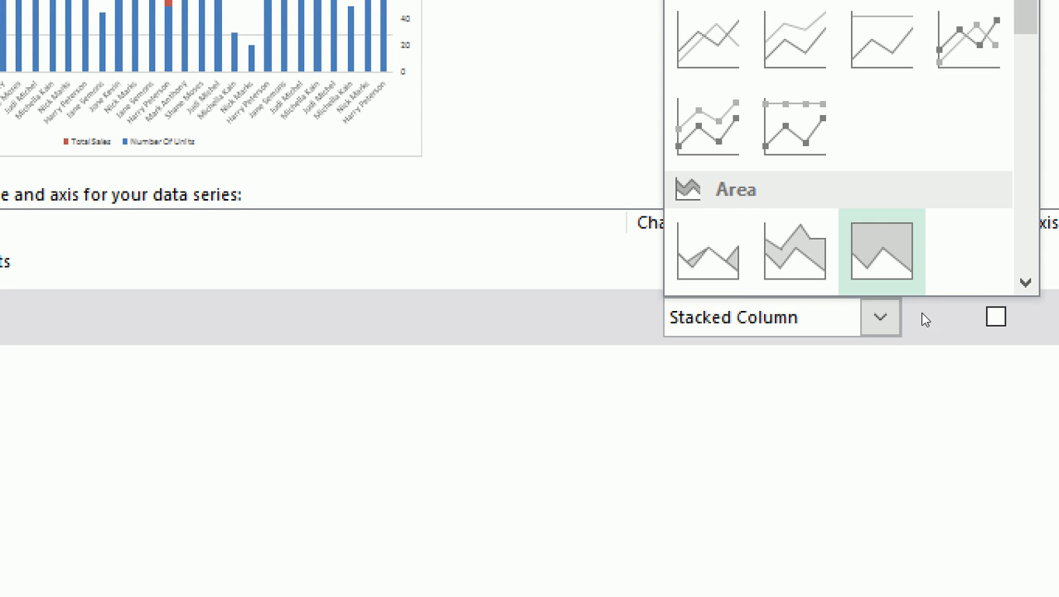
pyautogui.click(969, 36)
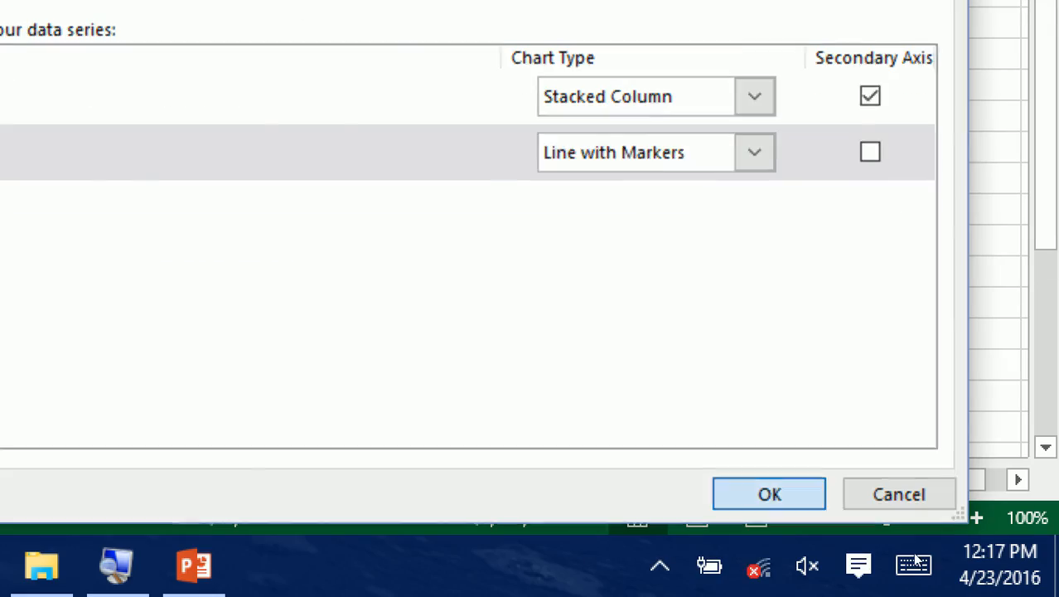
# Apply the combo chart with stacked columns on the secondary axis and a line with markers, and close the Magnifier window
pyautogui.click(768, 492)
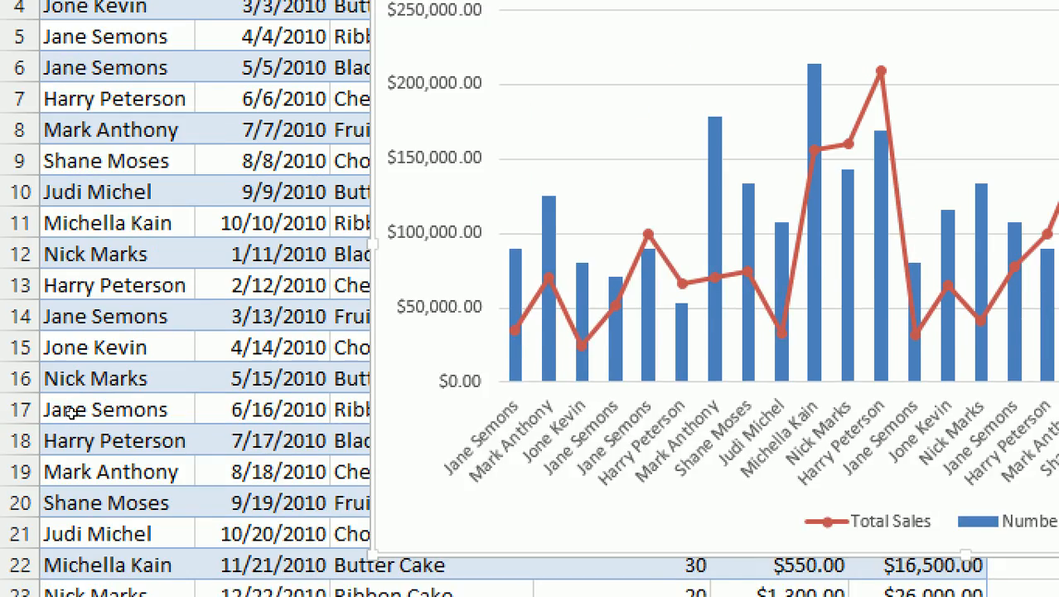
pyautogui.click(73, 411)
pyautogui.rightClick(971, 566)
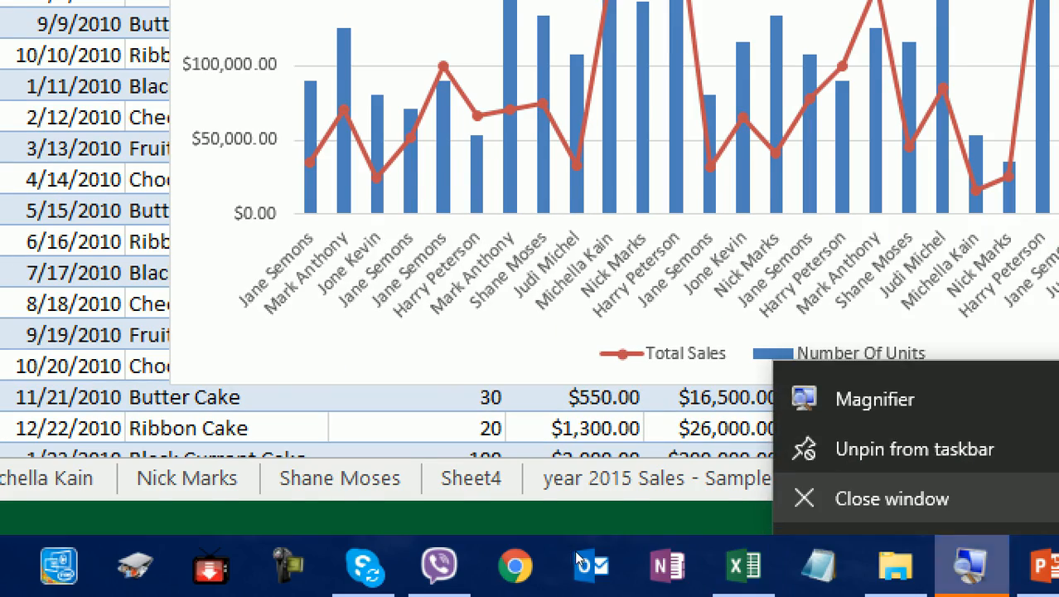
pyautogui.click(891, 517)
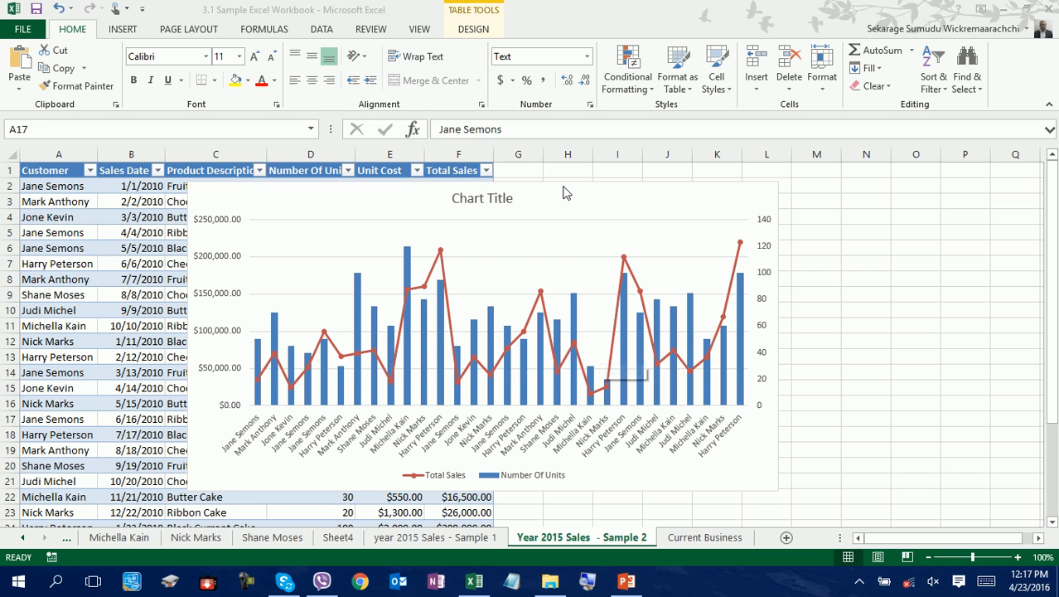
# Delete the combo chart's title and move the chart onto a new worksheet between Year 2015 Sales - Sample 2 and Current Business
pyautogui.click(475, 206)
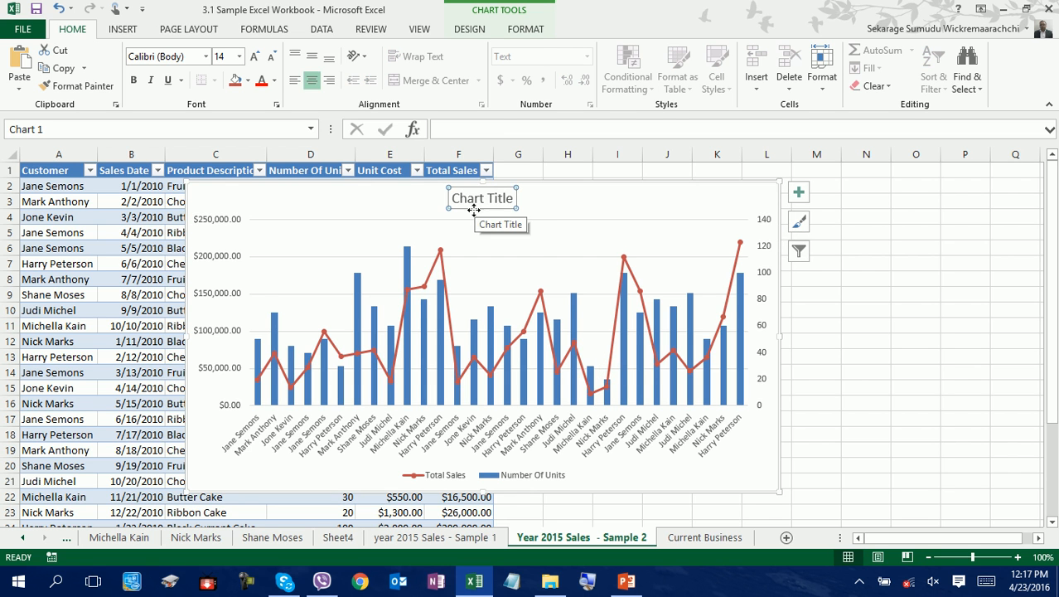
pyautogui.press('Delete')
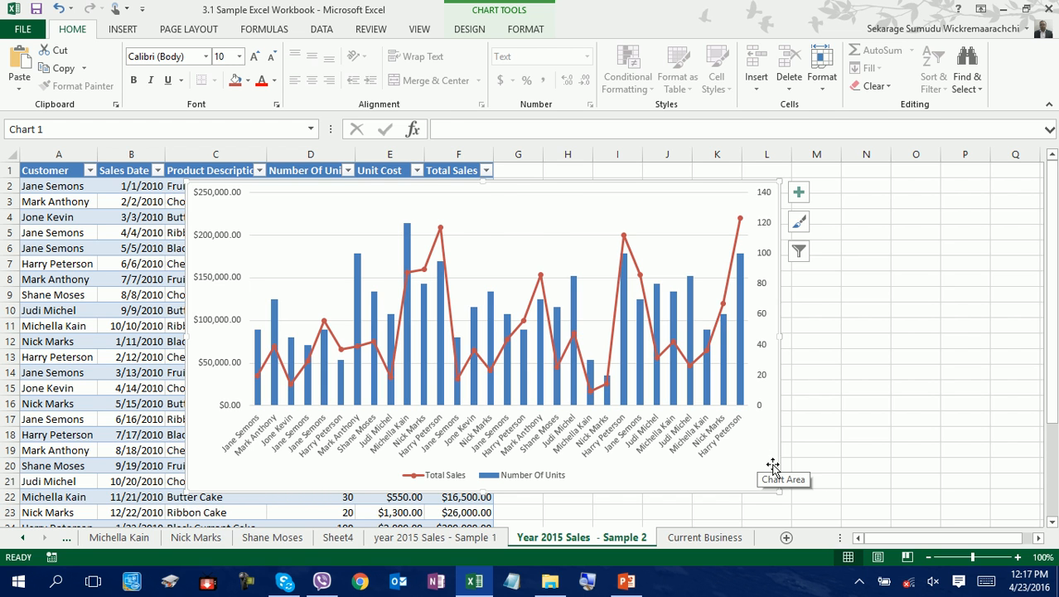
pyautogui.press('Delete')
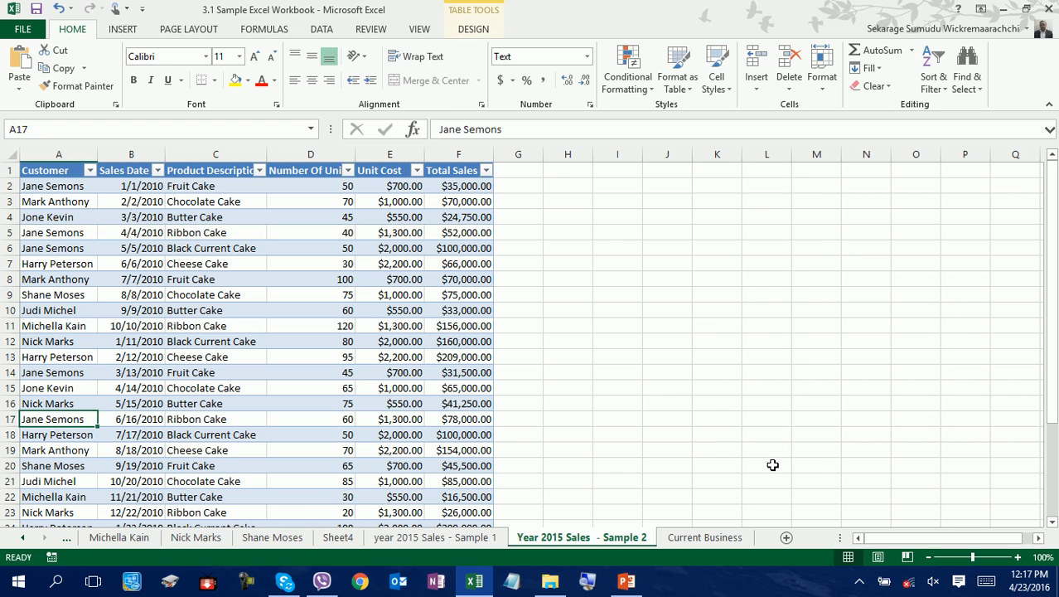
pyautogui.click(787, 538)
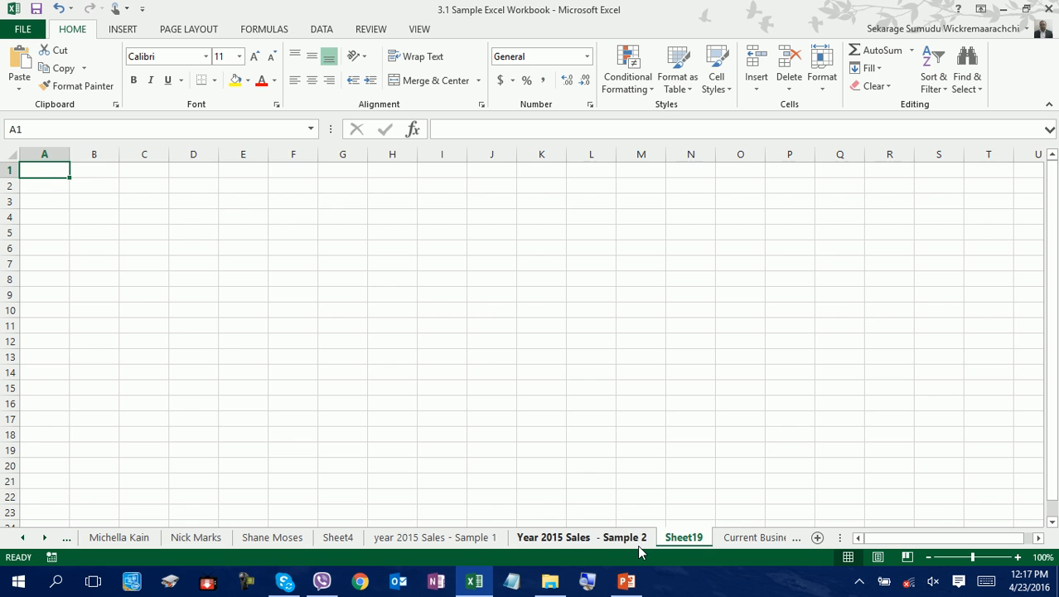
pyautogui.click(636, 543)
pyautogui.click(682, 538)
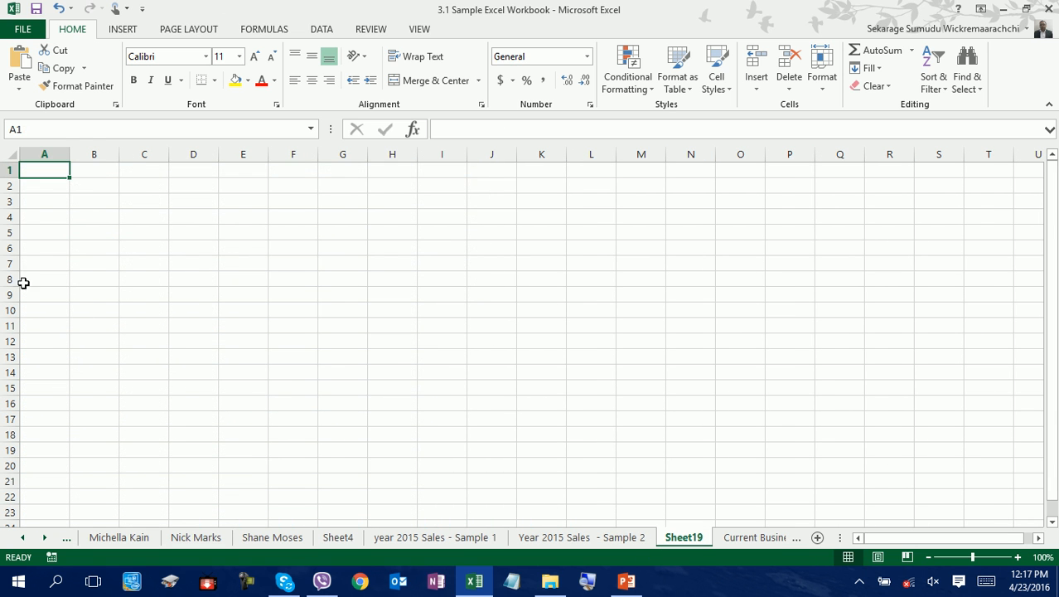
pyautogui.hotkey('ctrl', 'v')
# Resize the pasted chart to cover about columns A to H and rows 1 to 27, with the sheet zoomed to 85%
pyautogui.moveTo(611, 469); pyautogui.dragTo(463, 369)
pyautogui.scroll(-1, 410, 405)
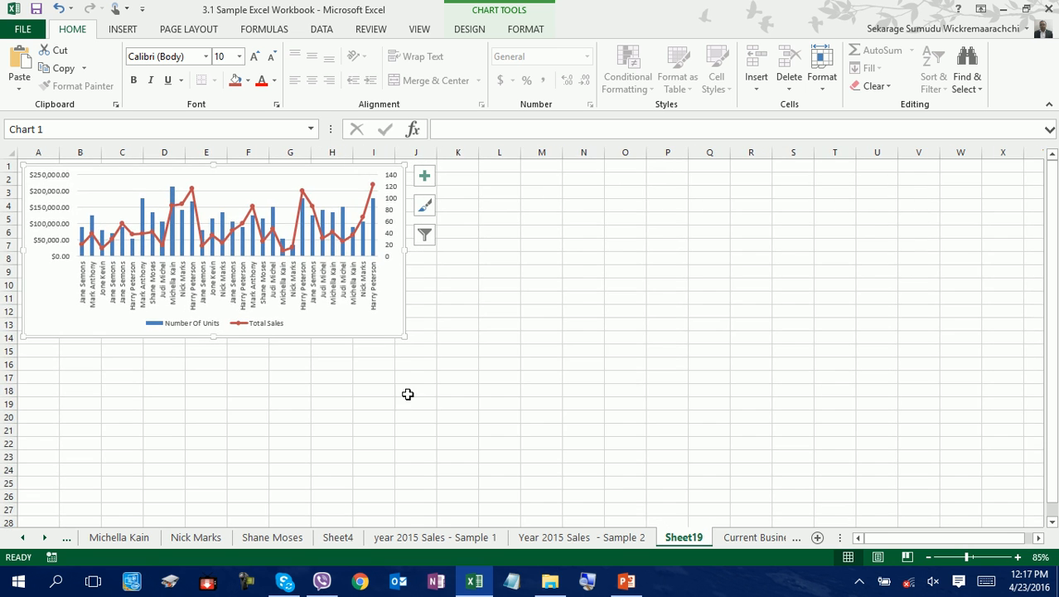
pyautogui.moveTo(404, 343); pyautogui.dragTo(414, 296)
pyautogui.press('alt')
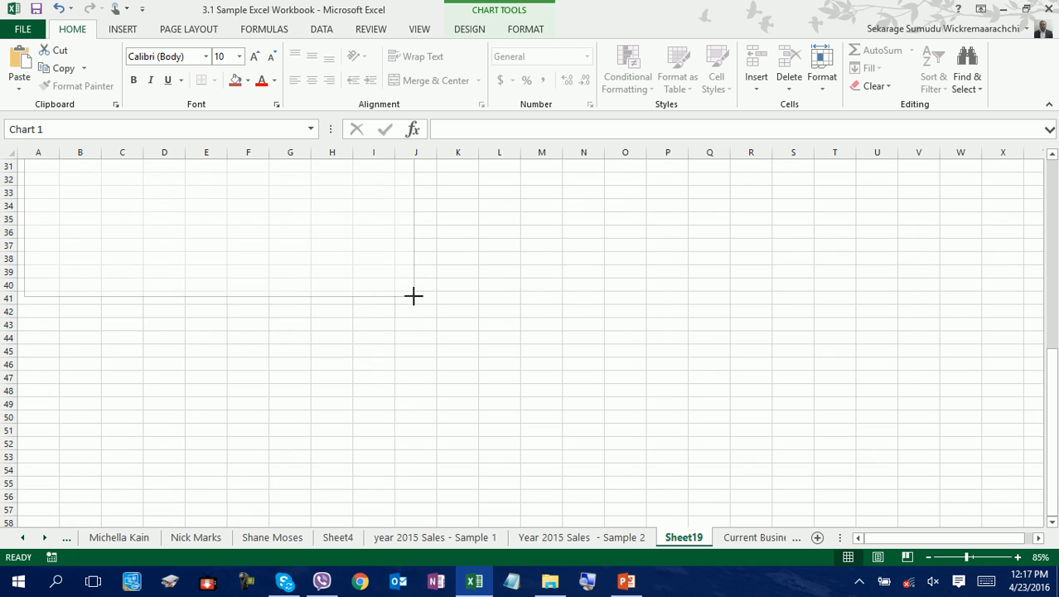
pyautogui.scroll(5, 411, 315)
pyautogui.moveTo(412, 494); pyautogui.dragTo(421, 314)
pyautogui.scroll(5, 392, 377)
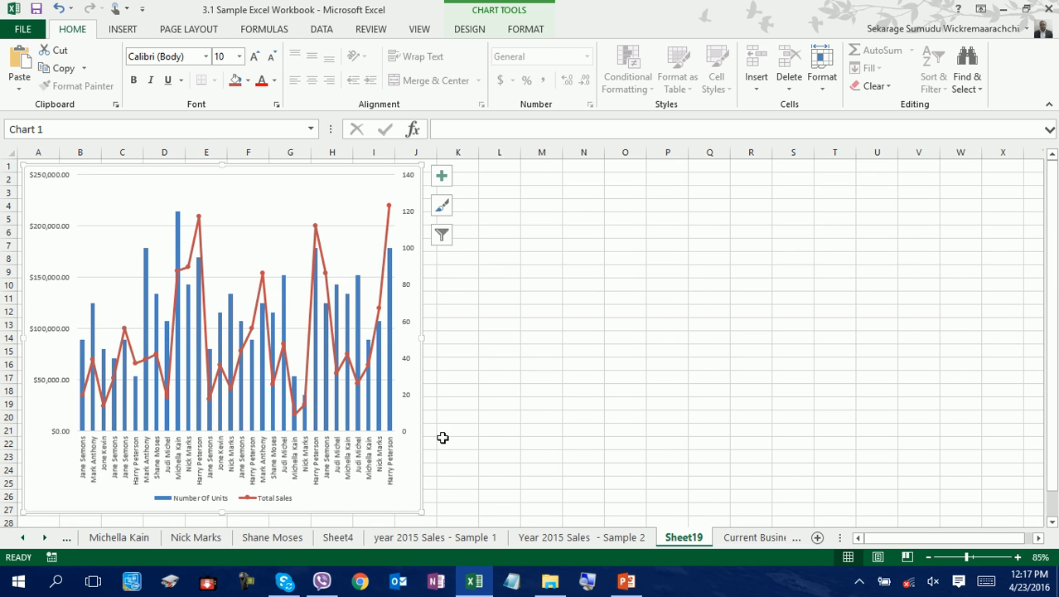
pyautogui.click(526, 393)
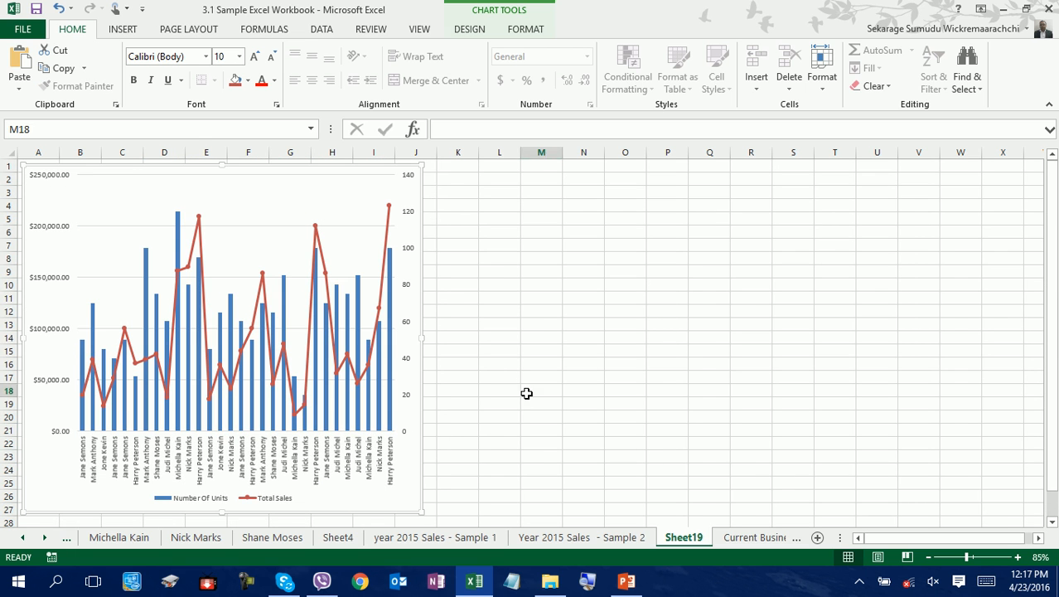
pyautogui.click(421, 340)
pyautogui.moveTo(416, 337); pyautogui.dragTo(365, 338)
pyautogui.click(448, 328)
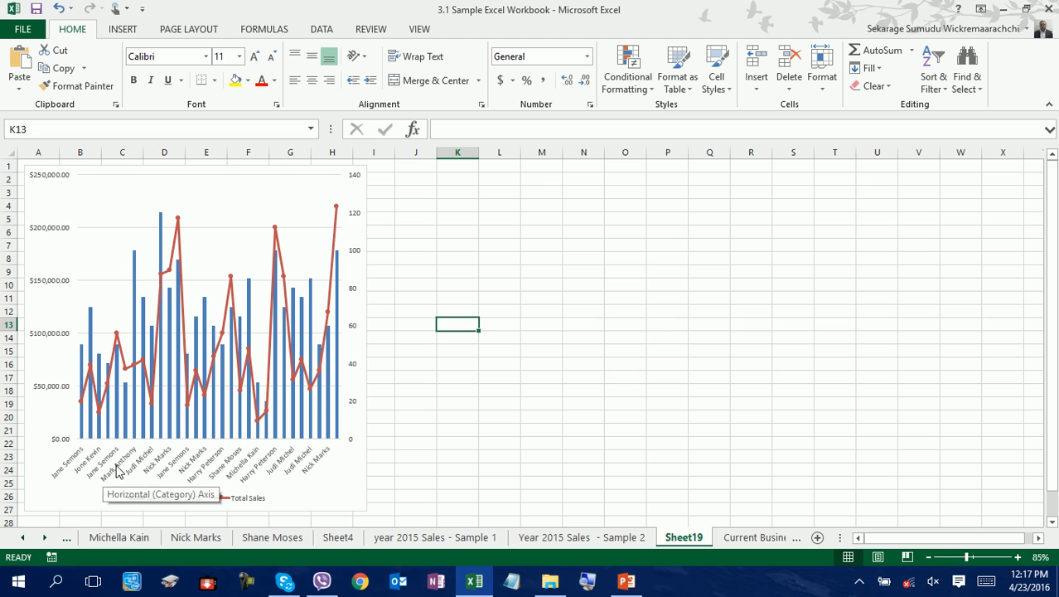
# Apply the sixth, dark-background chart style to the combo chart and recolor it with the fourth Colorful palette, starting with orange and blue
pyautogui.click(367, 179)
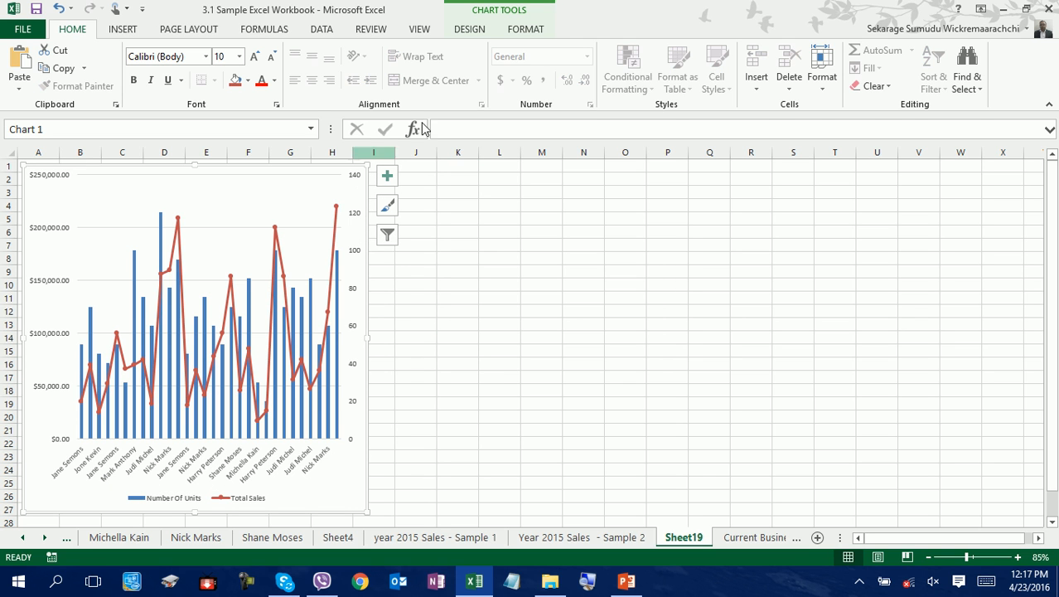
pyautogui.click(469, 29)
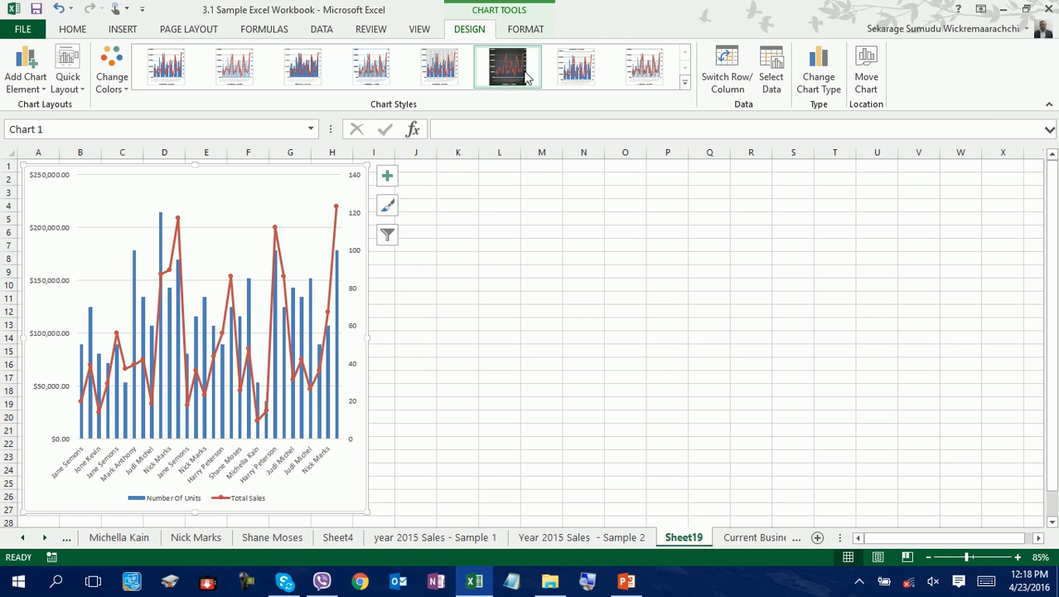
pyautogui.click(506, 67)
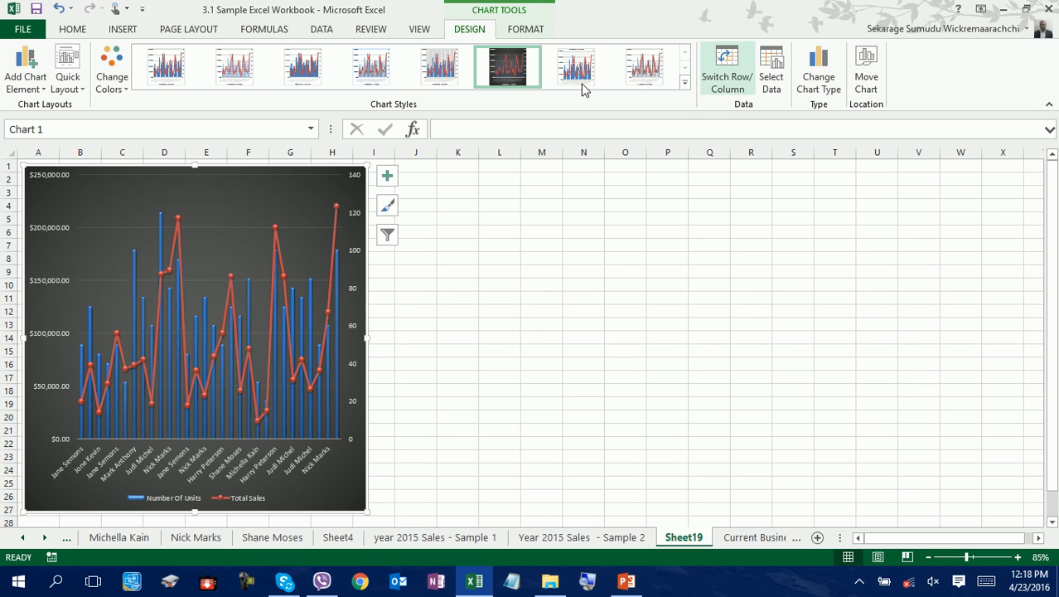
pyautogui.click(112, 79)
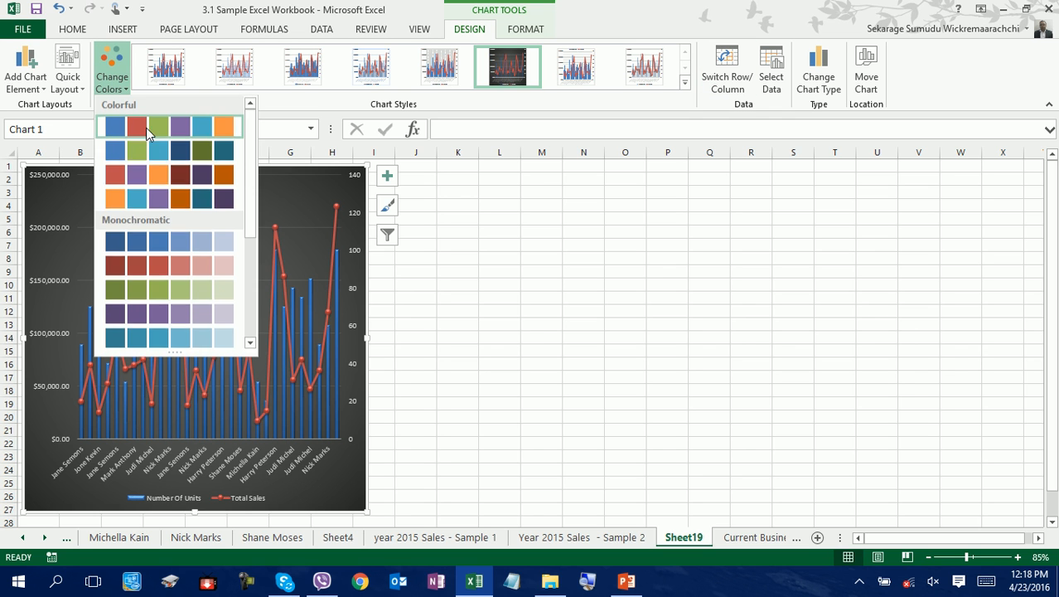
pyautogui.click(177, 199)
pyautogui.click(499, 282)
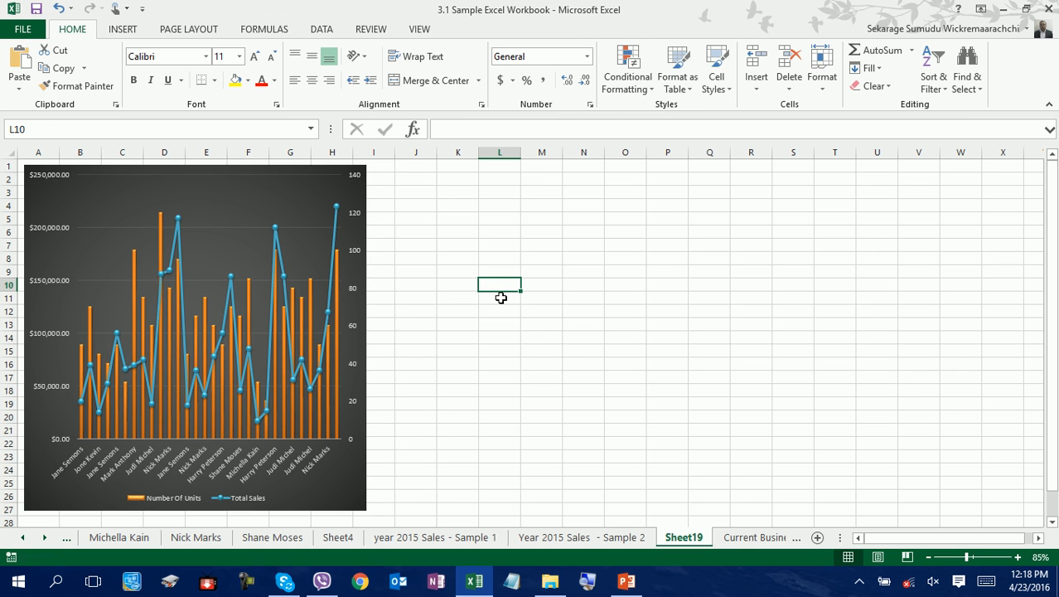
# Add data labels above the points of the Total Sales line only
pyautogui.click(346, 173)
pyautogui.click(395, 179)
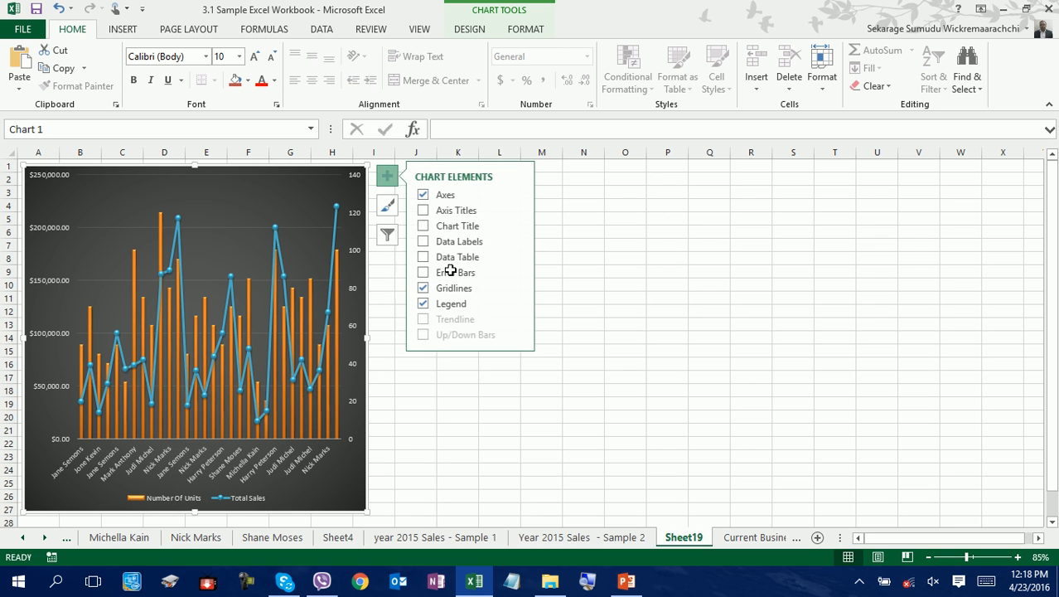
pyautogui.click(520, 242)
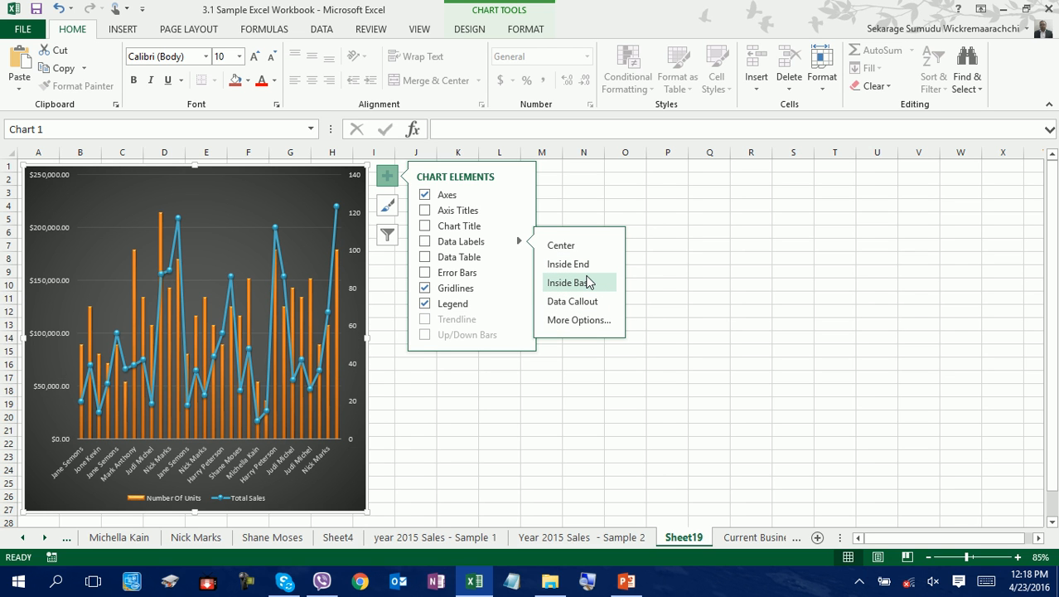
pyautogui.press('Escape')
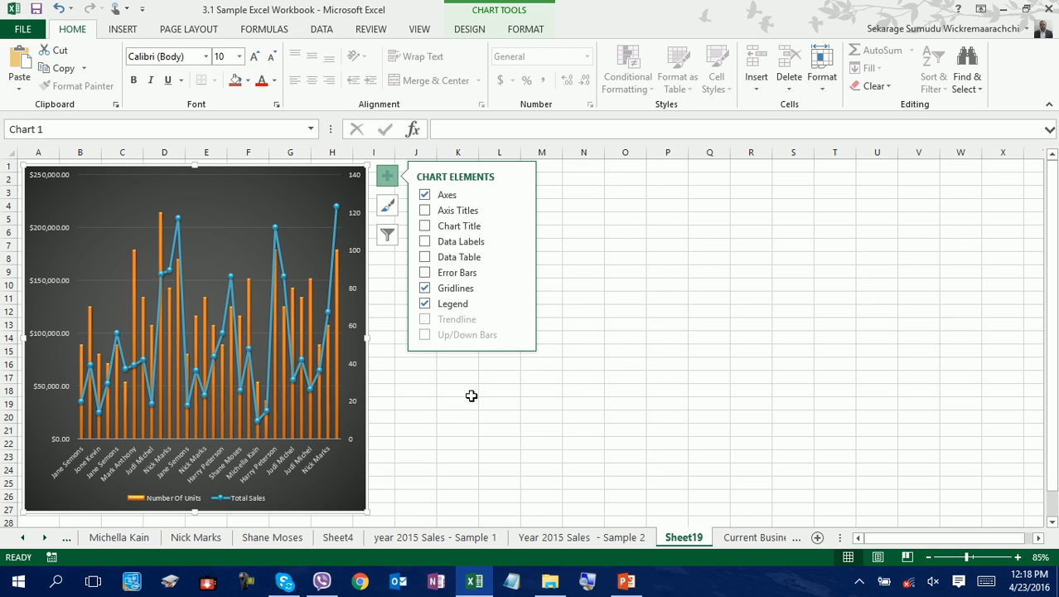
pyautogui.click(276, 230)
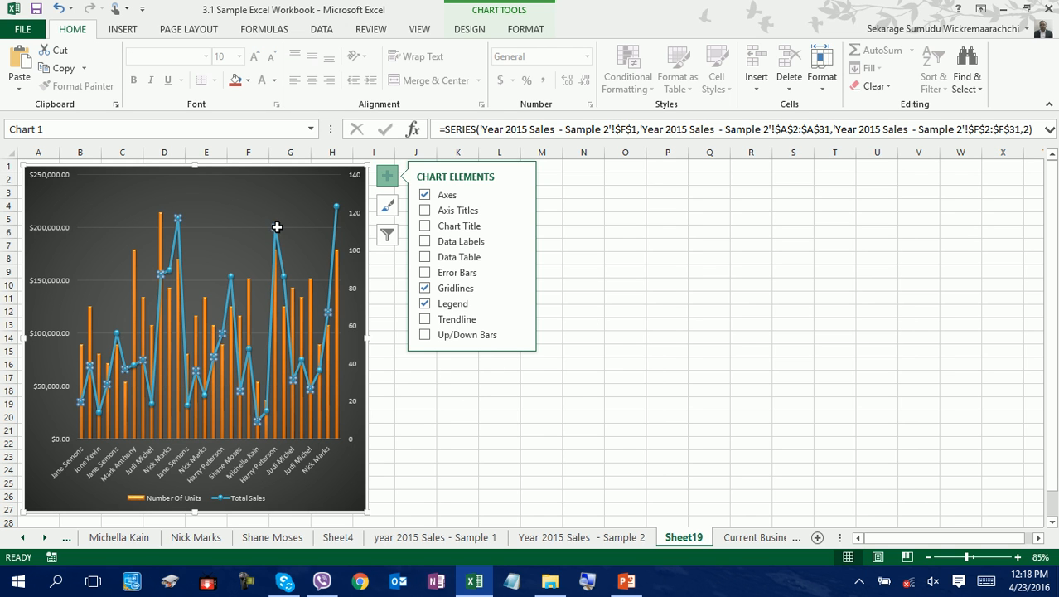
pyautogui.click(519, 241)
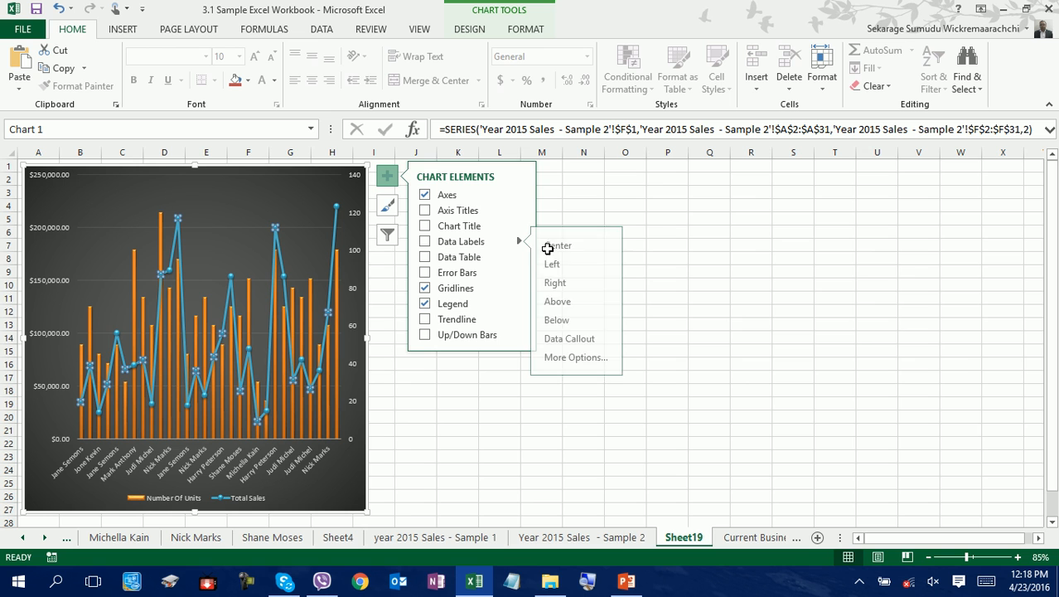
pyautogui.click(582, 304)
pyautogui.click(609, 313)
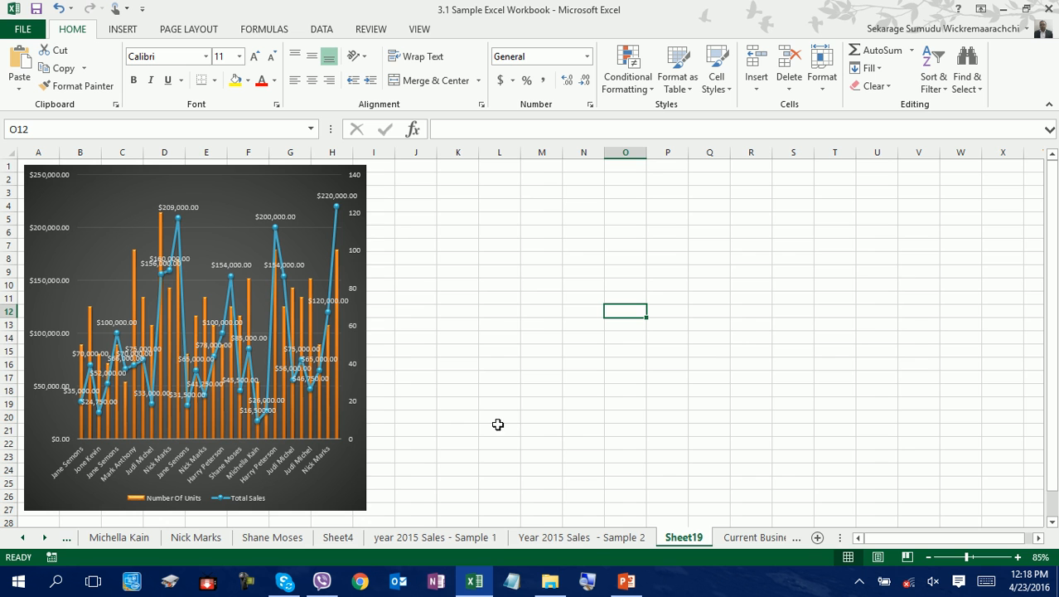
# Review the table on Year 2015 Sales - Sample 2 and the dashboard charts on Current Business, then the new combo chart sheet
pyautogui.click(597, 540)
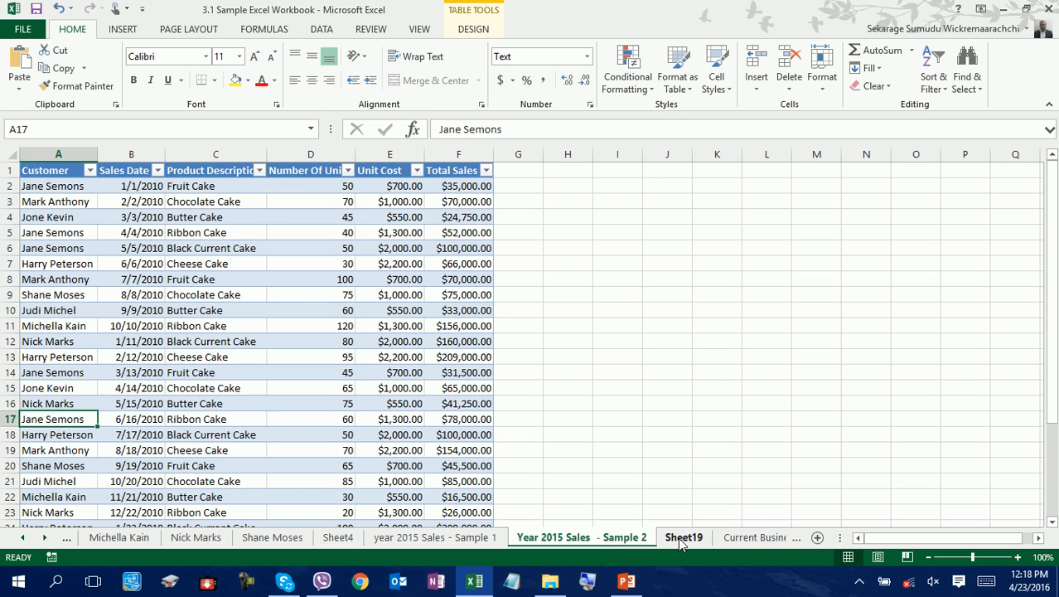
pyautogui.click(750, 538)
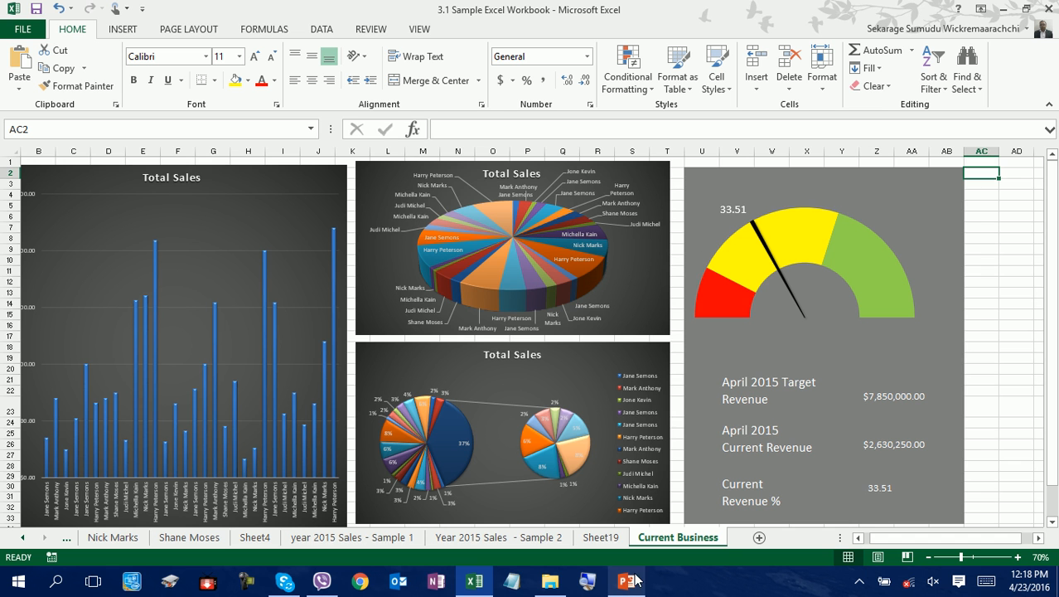
pyautogui.click(599, 539)
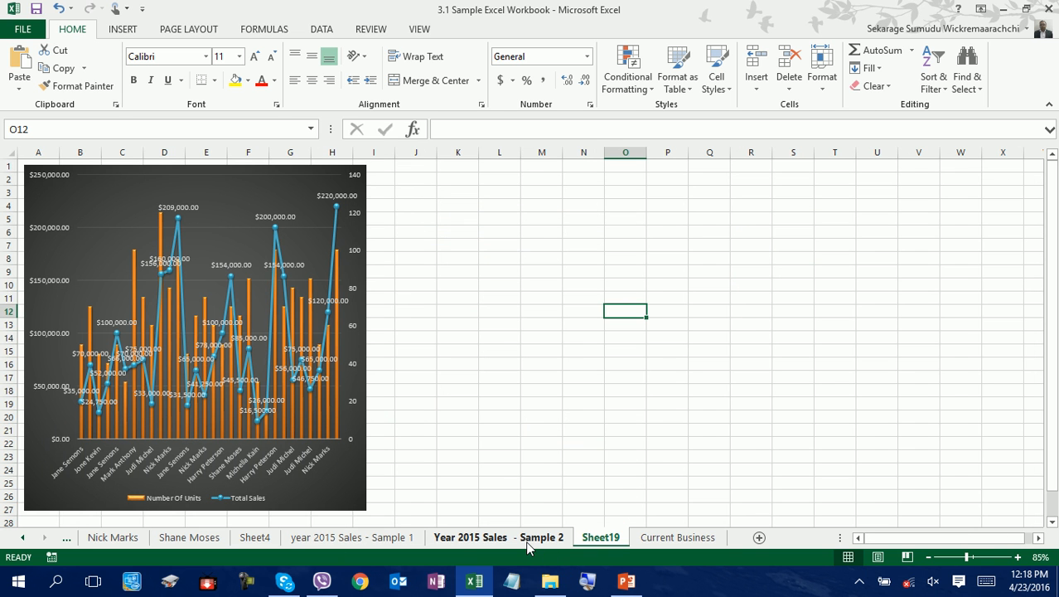
# Insert a 3-D pie chart from the Customer and Total Sales columns of the table on Year 2015 Sales - Sample 2
pyautogui.click(528, 540)
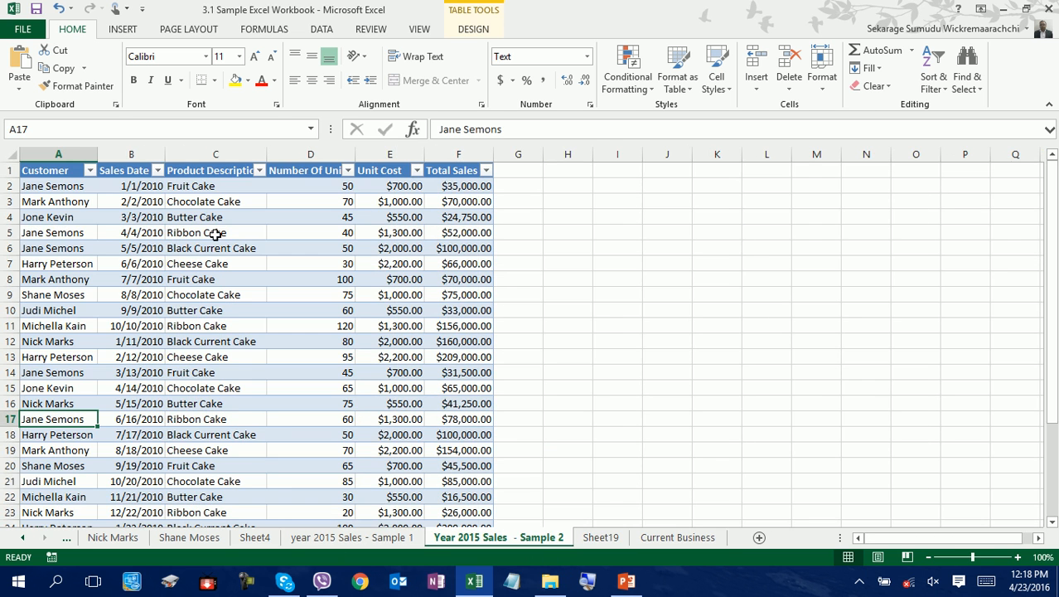
pyautogui.click(59, 172)
pyautogui.hotkey('ctrl', 'shift', 'Down')
pyautogui.scroll(3, 310, 220)
pyautogui.keyDown('ctrl'); pyautogui.click(440, 172); pyautogui.keyUp('ctrl')
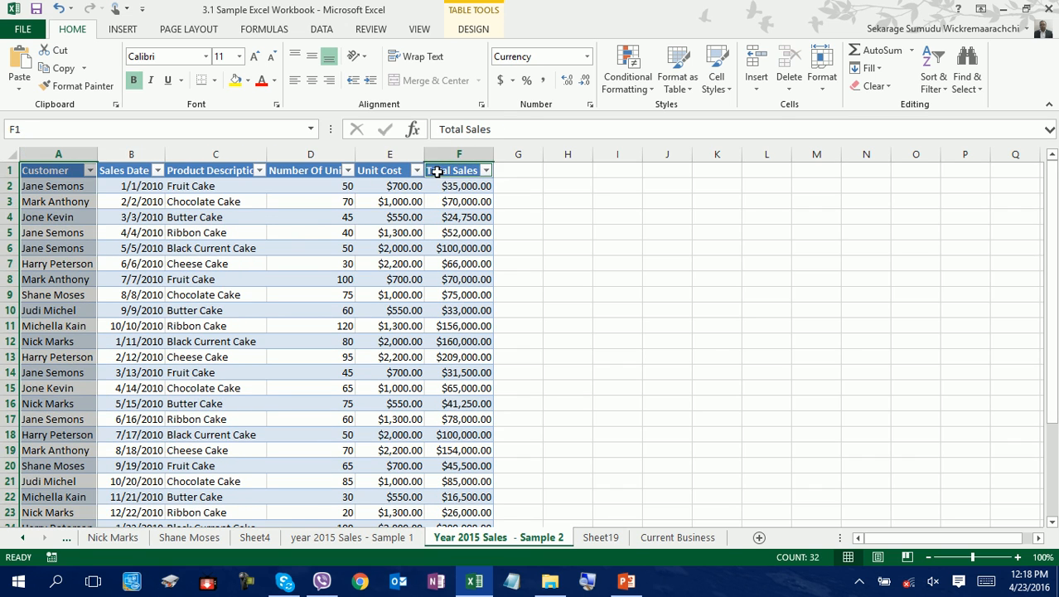
pyautogui.hotkey('ctrl', 'shift', 'Down')
pyautogui.scroll(1, 509, 221)
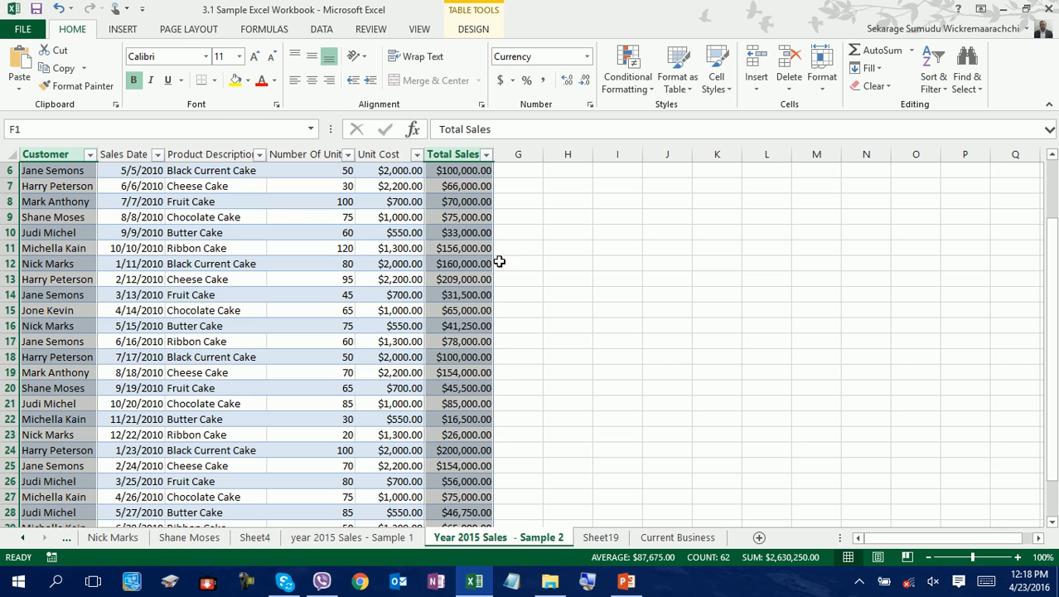
pyautogui.click(131, 32)
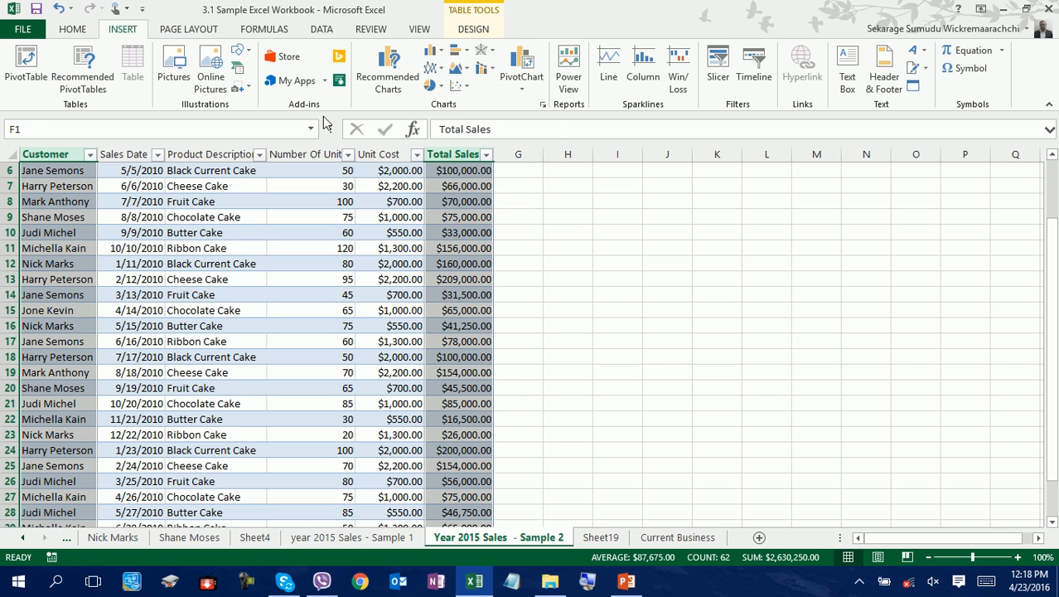
pyautogui.click(435, 87)
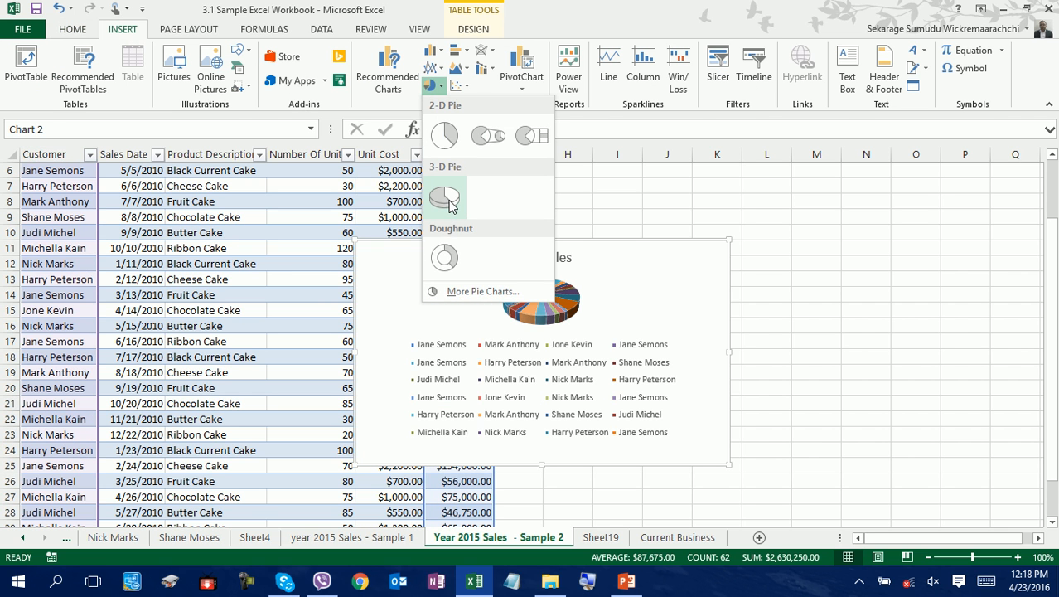
pyautogui.click(449, 204)
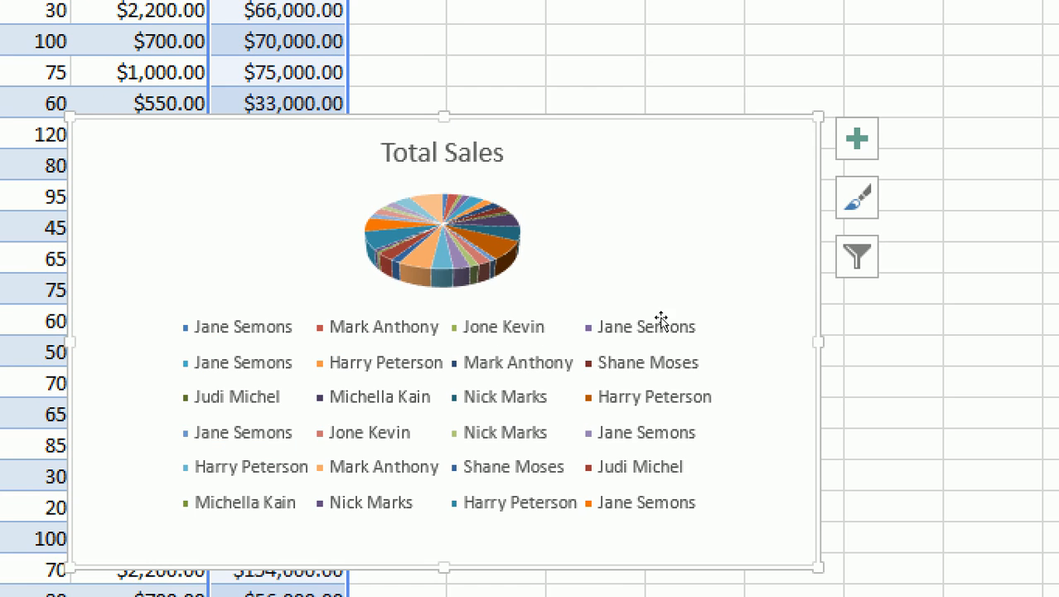
# Give the pie chart the dark-background style, try Quick Layouts 2 and 6, and apply Layout 1 with category names and percentages
pyautogui.click(681, 289)
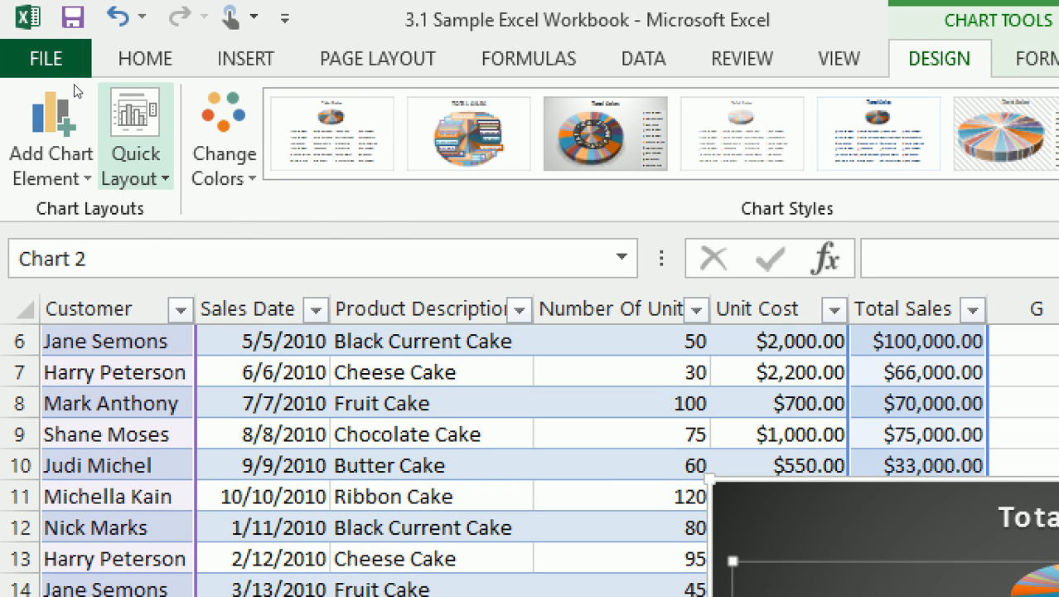
pyautogui.click(141, 159)
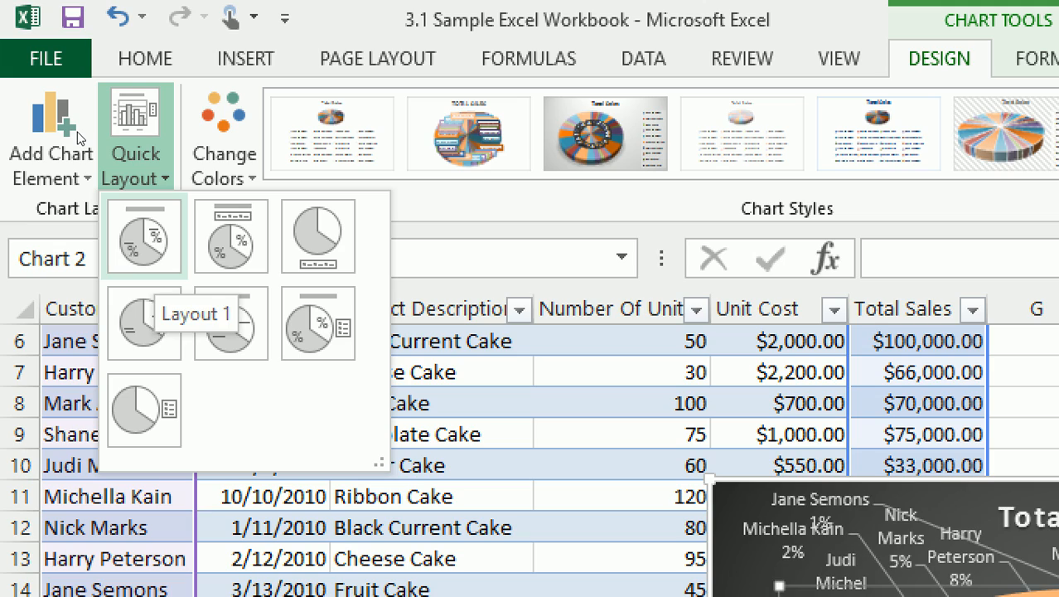
pyautogui.click(231, 237)
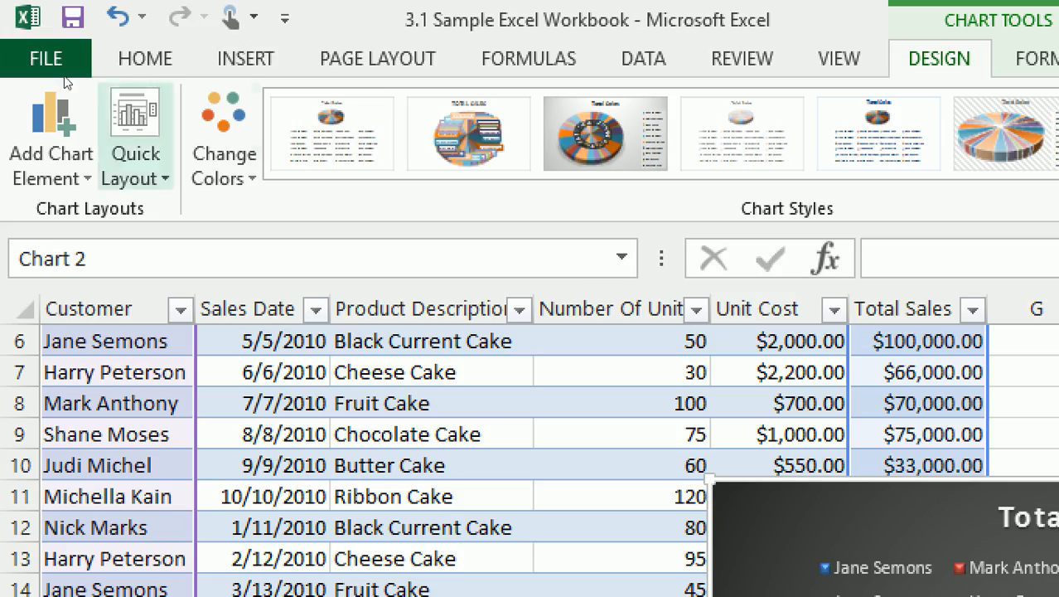
pyautogui.click(127, 128)
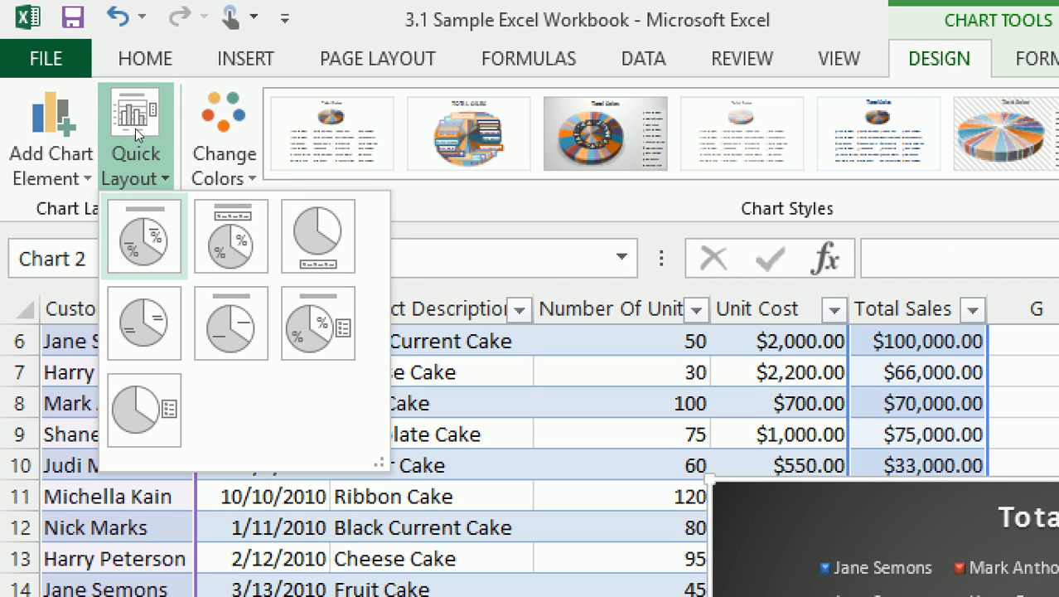
pyautogui.click(319, 324)
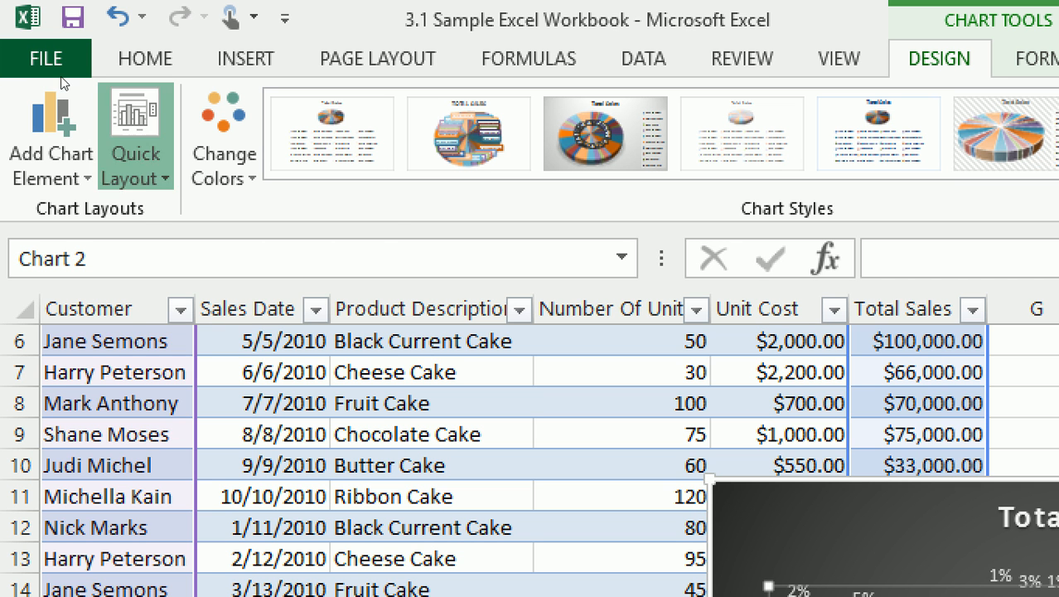
pyautogui.click(111, 142)
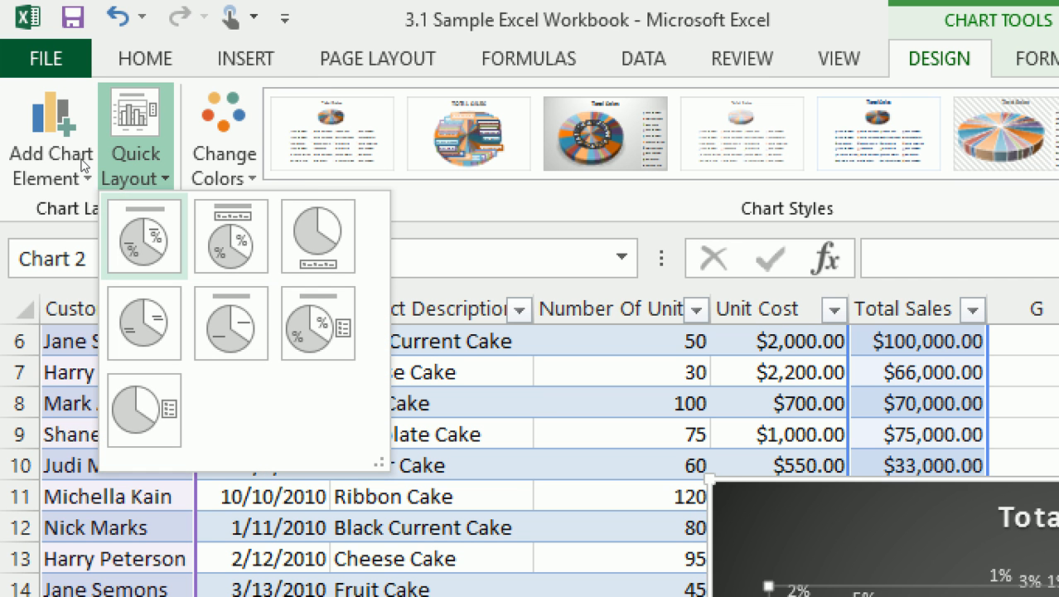
pyautogui.click(143, 237)
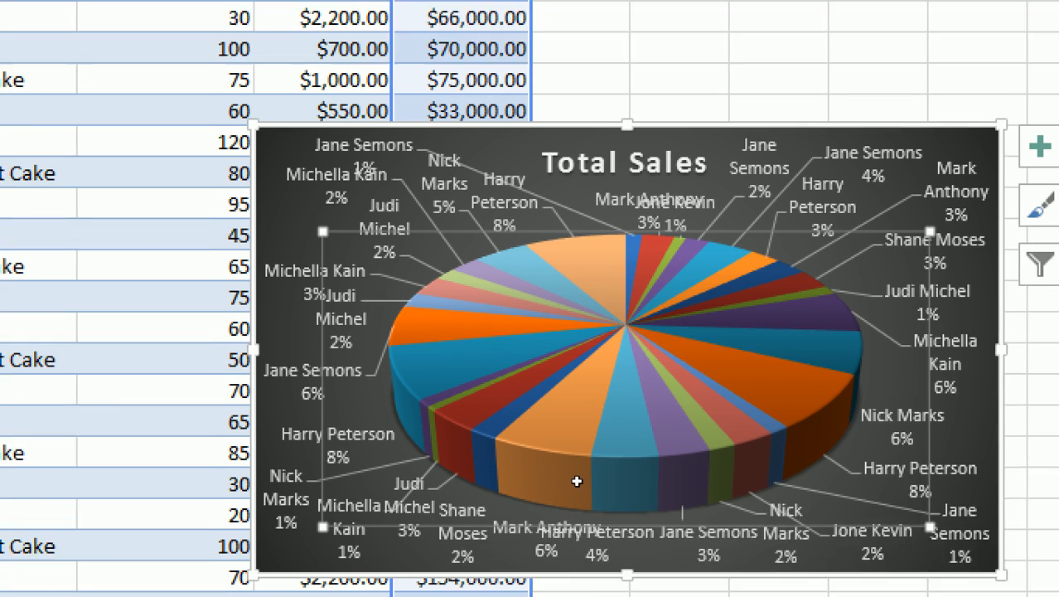
pyautogui.moveTo(514, 401)
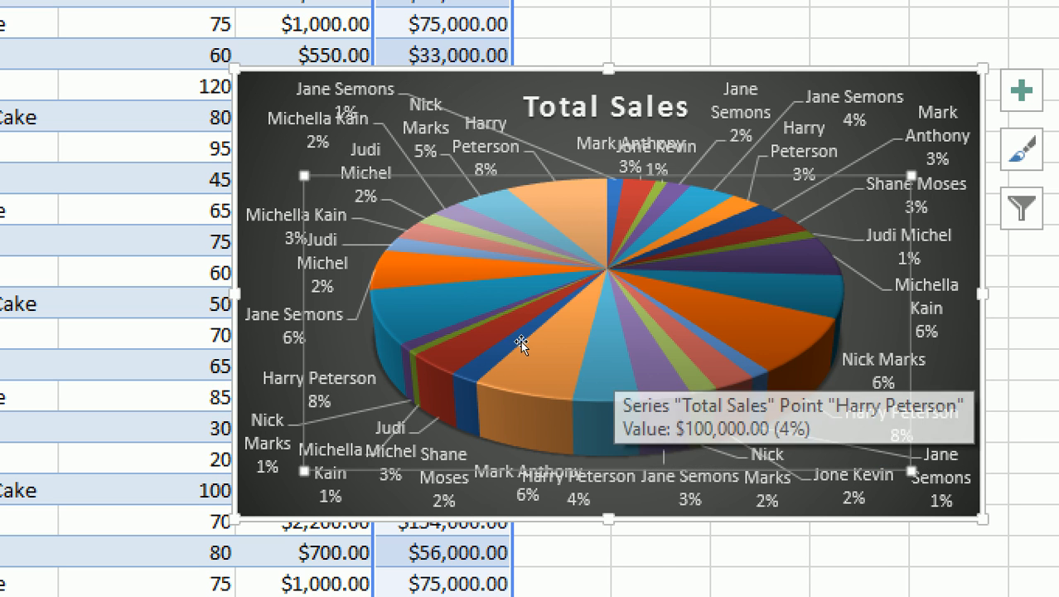
pyautogui.rightClick(570, 270)
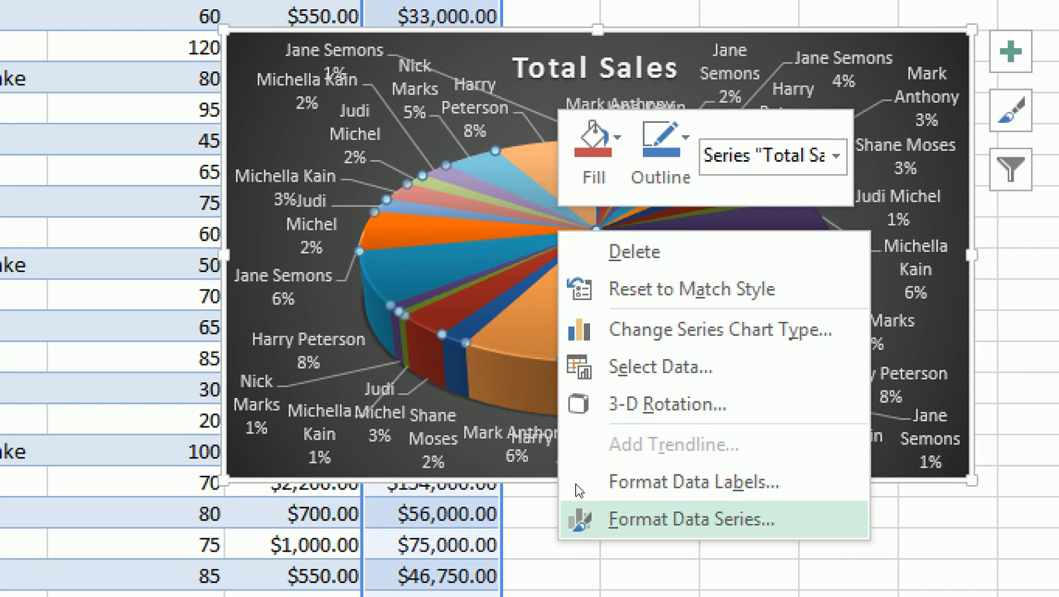
pyautogui.click(582, 517)
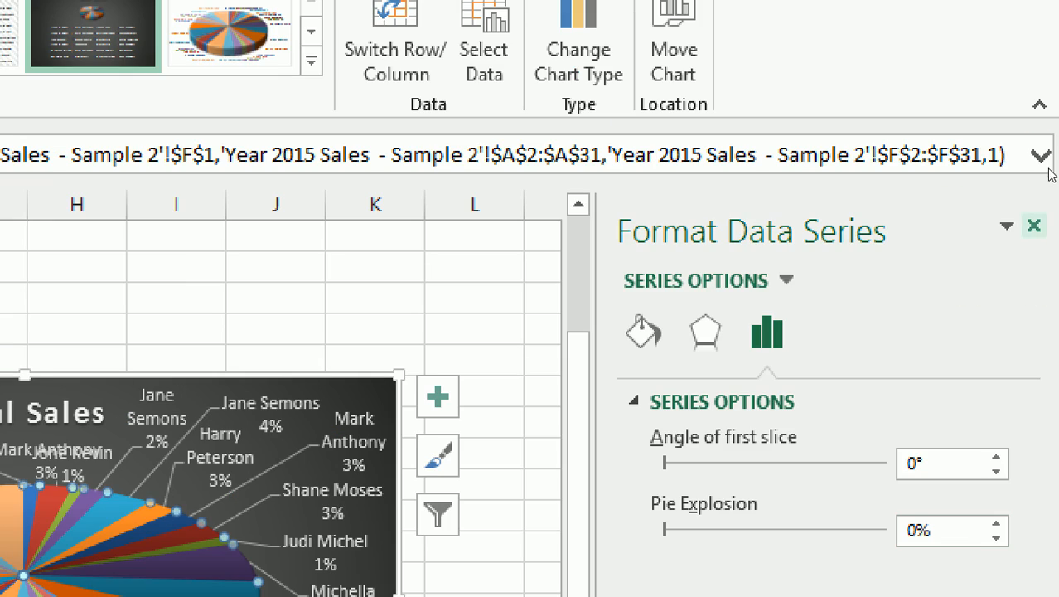
pyautogui.click(1033, 225)
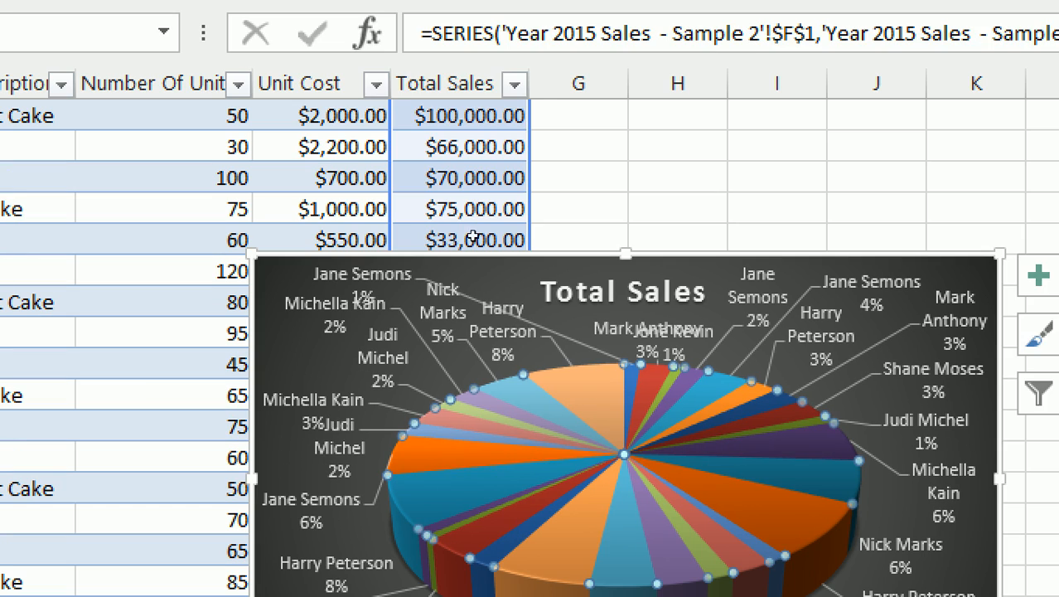
pyautogui.click(918, 372)
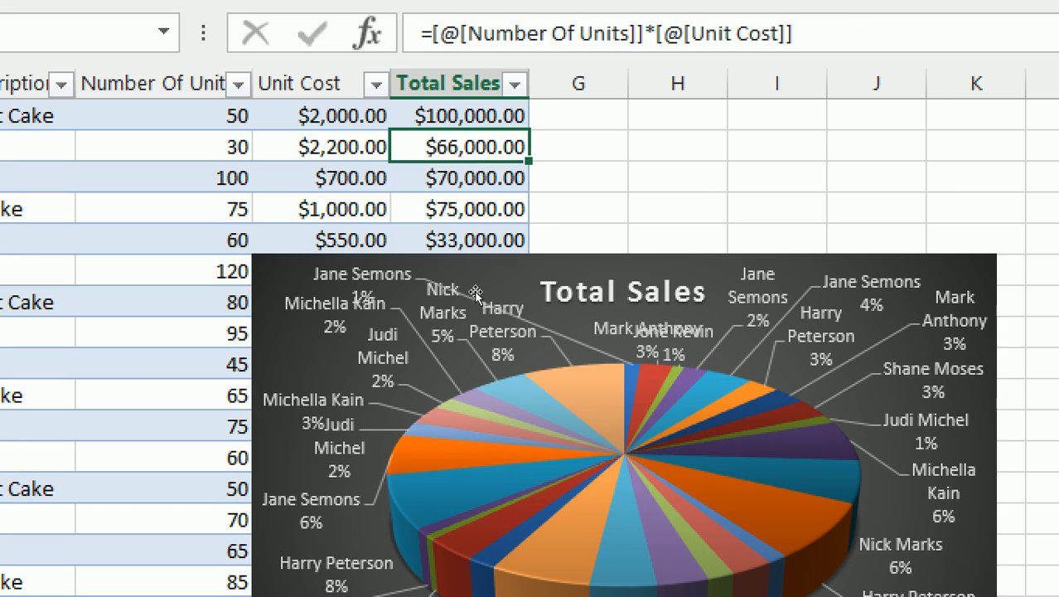
pyautogui.moveTo(522, 311)
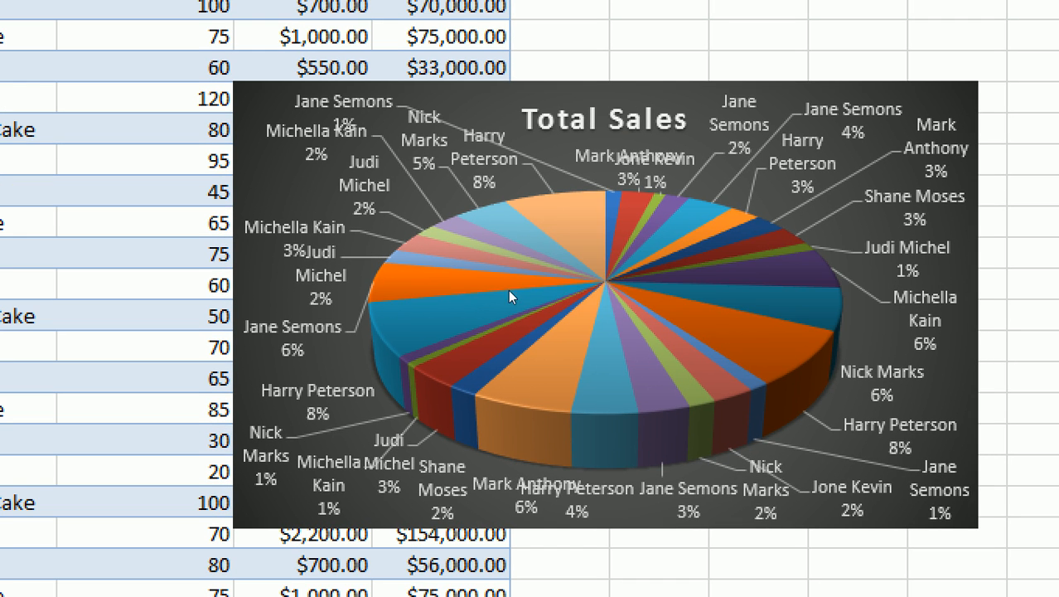
pyautogui.rightClick(533, 328)
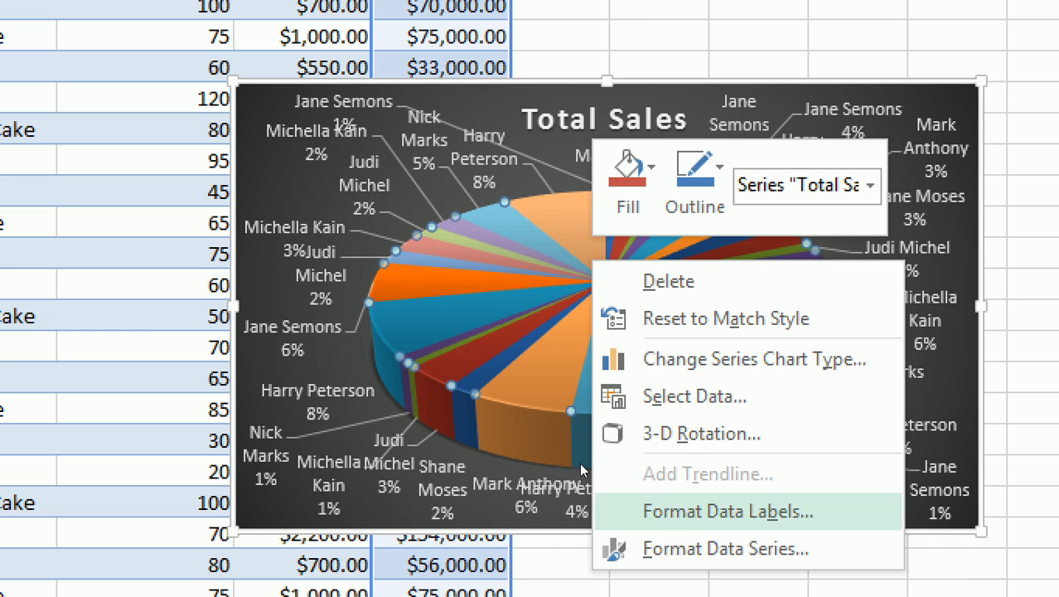
pyautogui.press('Return')
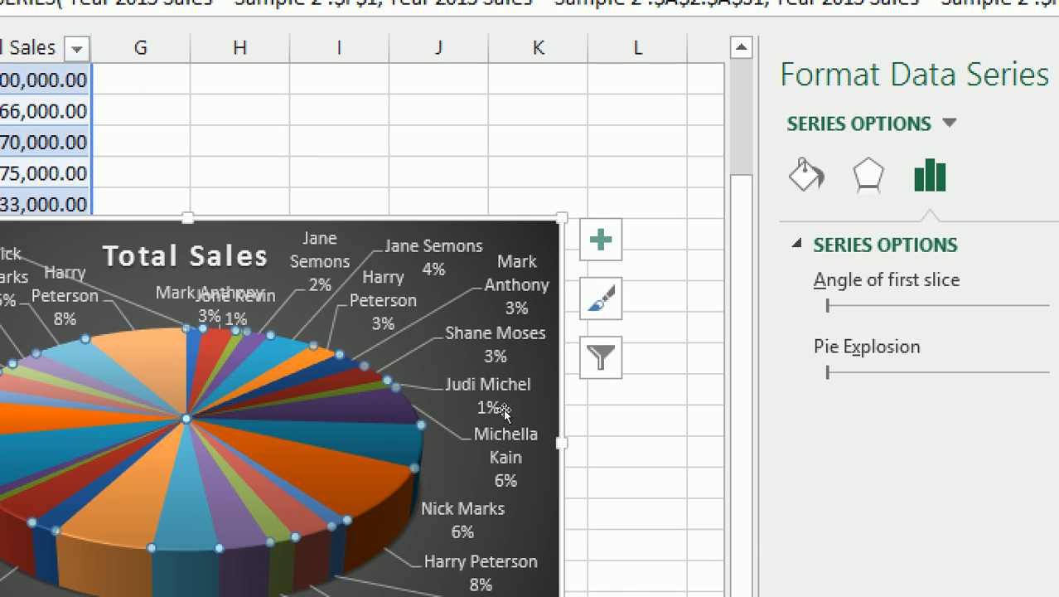
# Set the pie chart's 3-D X Rotation to 170° and close the formatting pane
pyautogui.rightClick(531, 341)
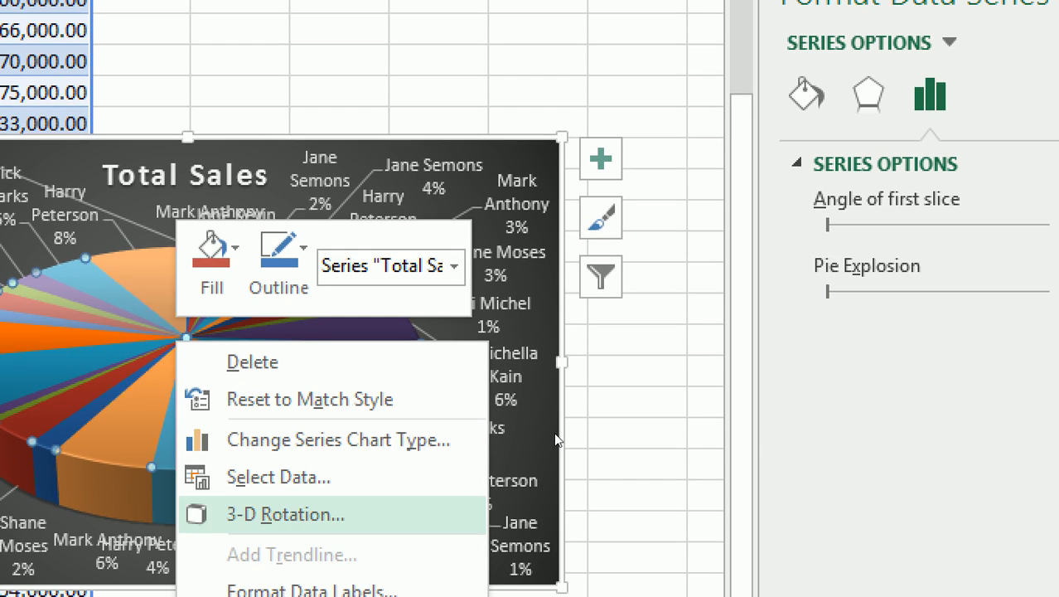
pyautogui.press('Return')
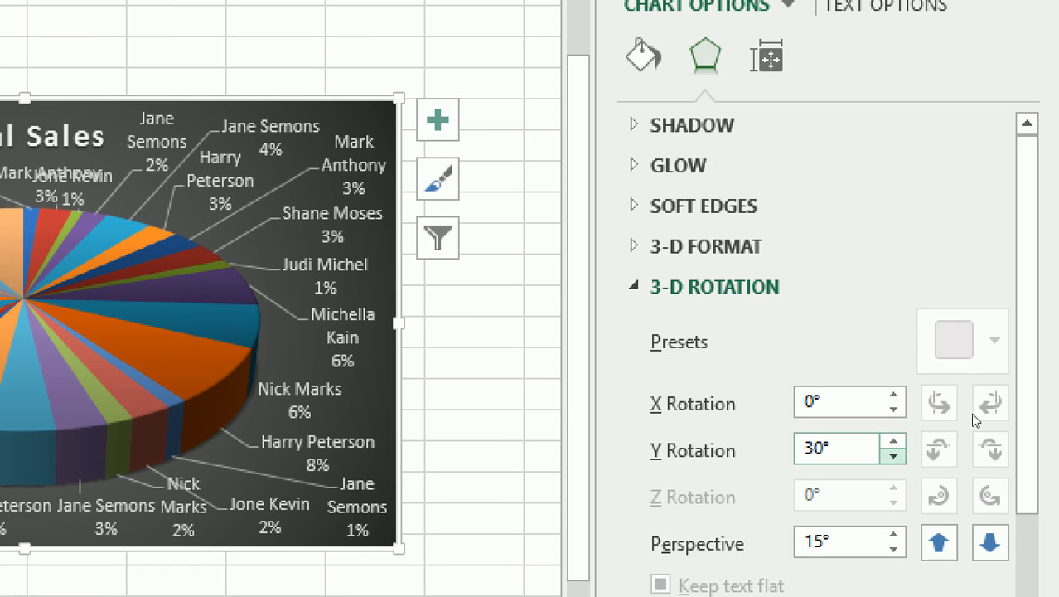
pyautogui.click(979, 398)
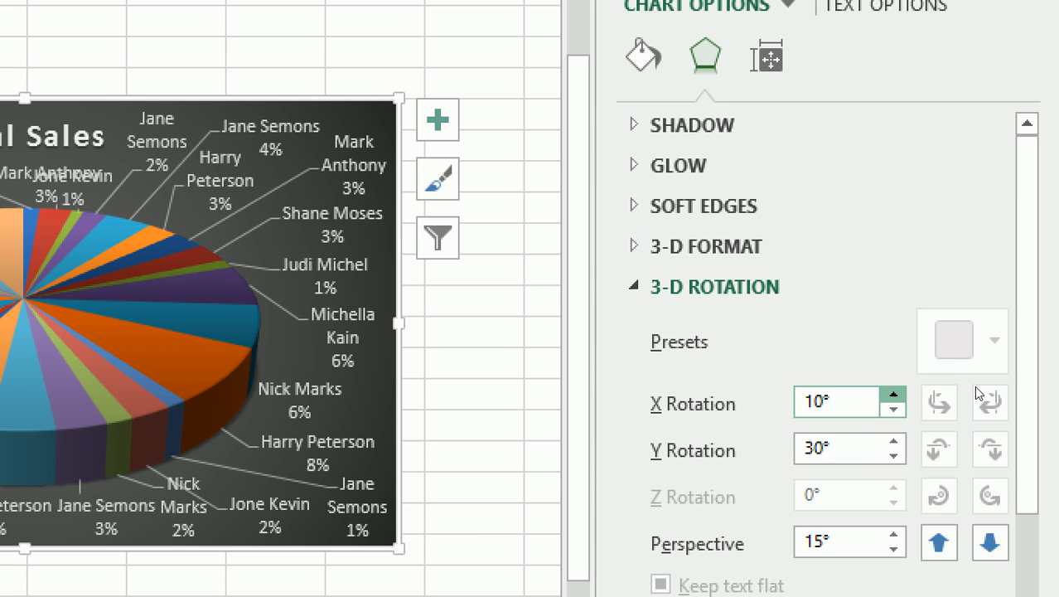
pyautogui.click(979, 396)
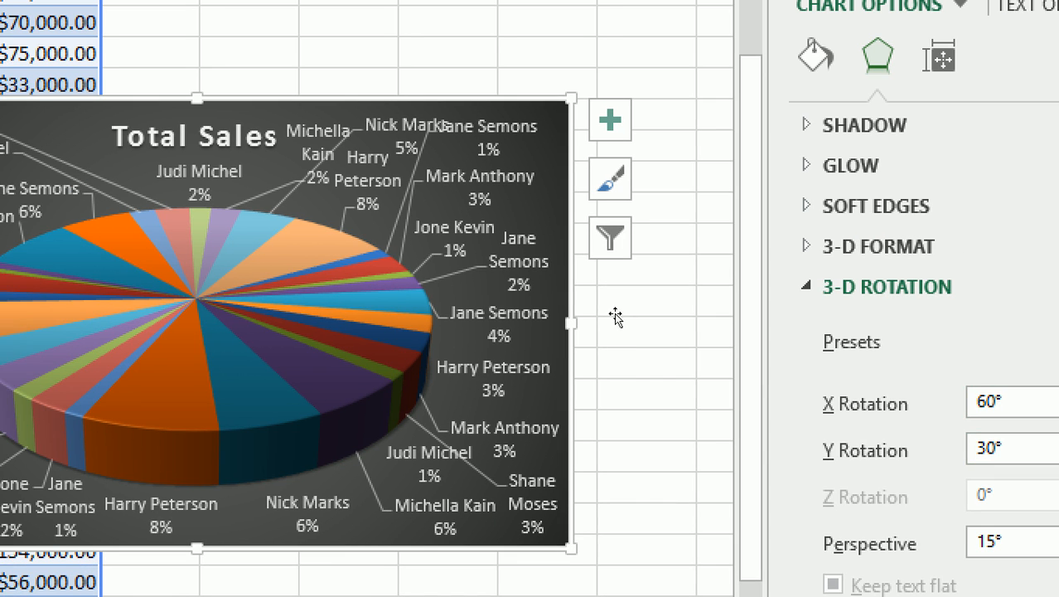
pyautogui.doubleClick(906, 354)
pyautogui.write('1')
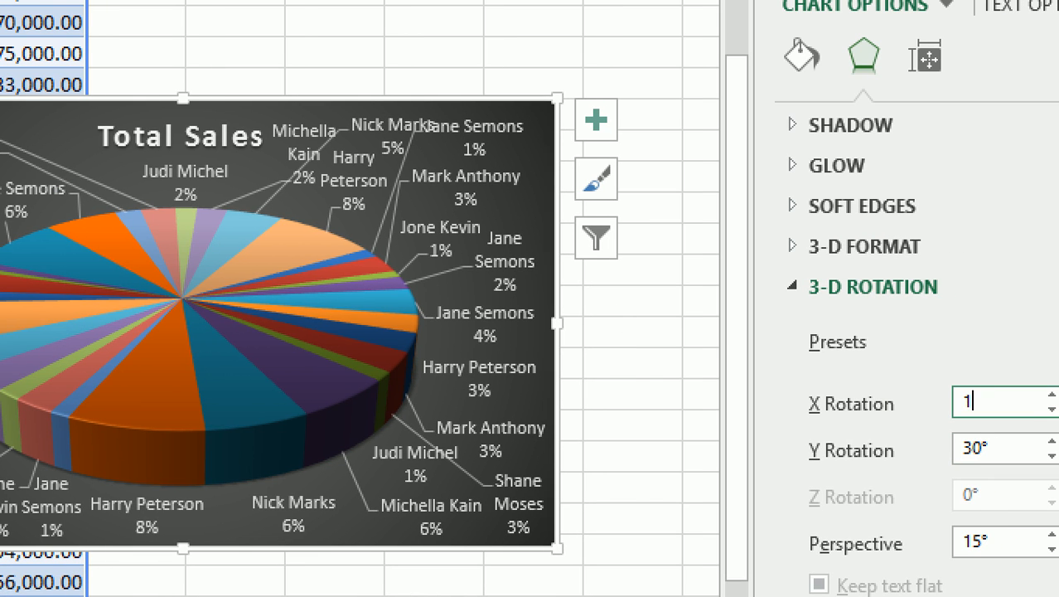
pyautogui.write('70')
pyautogui.press('Return')
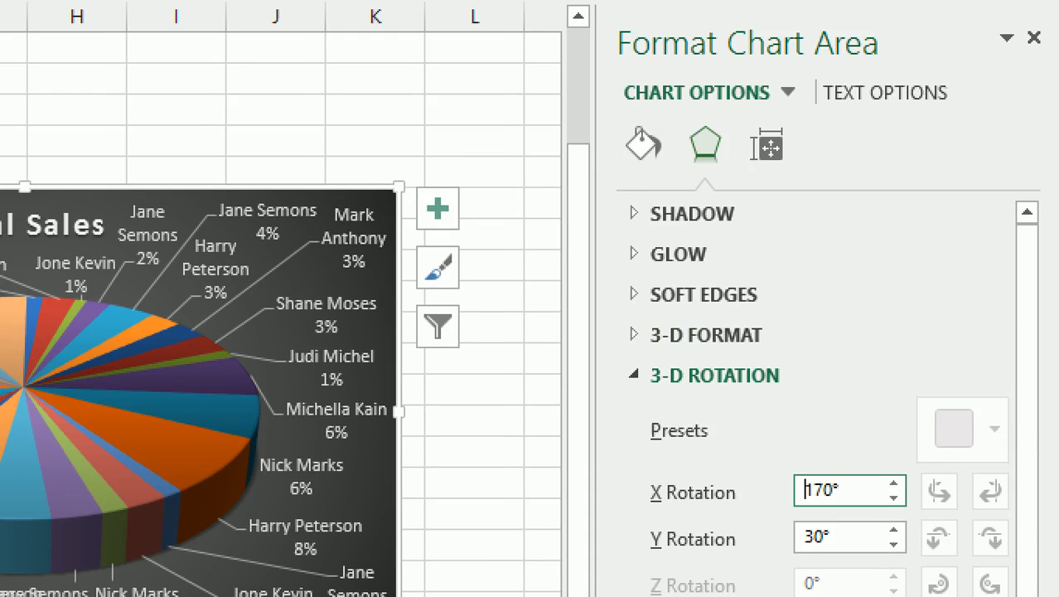
pyautogui.click(1051, 105)
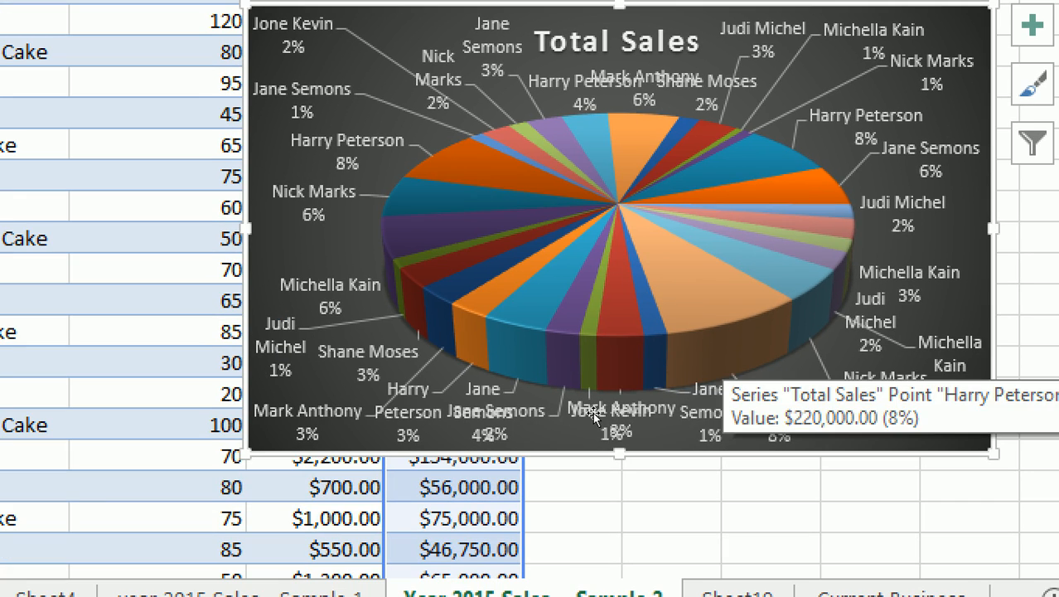
# Pull the large light-orange 8% slice outward from the front of the pie
pyautogui.click(592, 395)
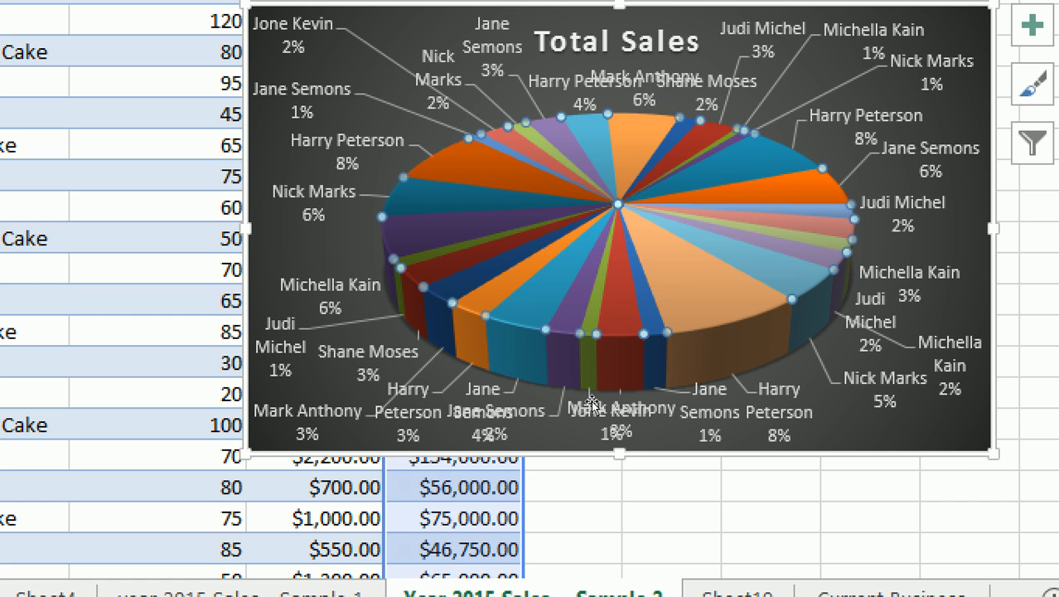
pyautogui.click(592, 403)
pyautogui.moveTo(575, 378); pyautogui.dragTo(595, 408)
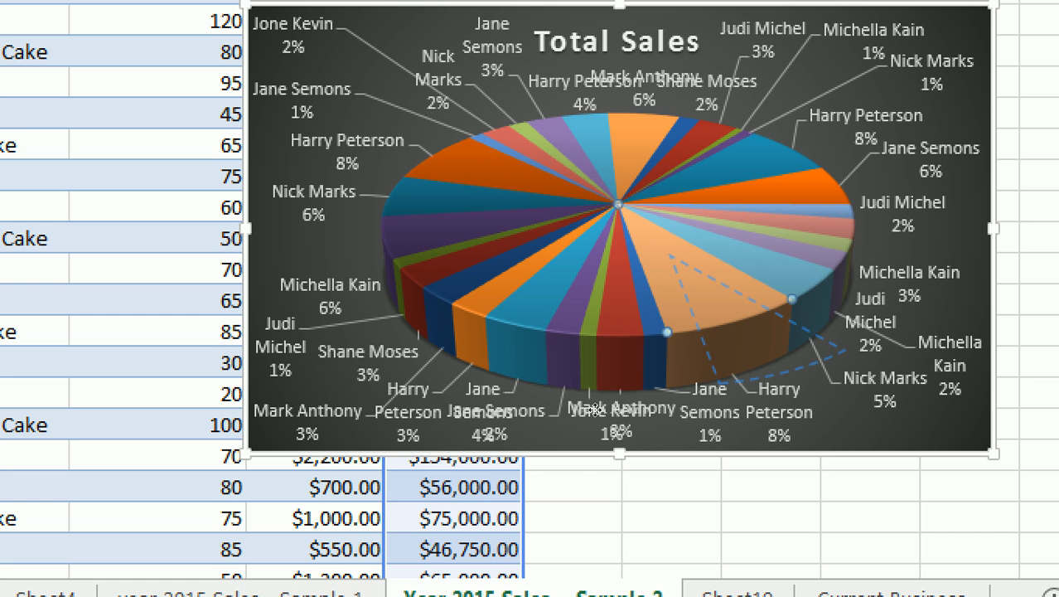
pyautogui.moveTo(562, 495); pyautogui.dragTo(562, 495)
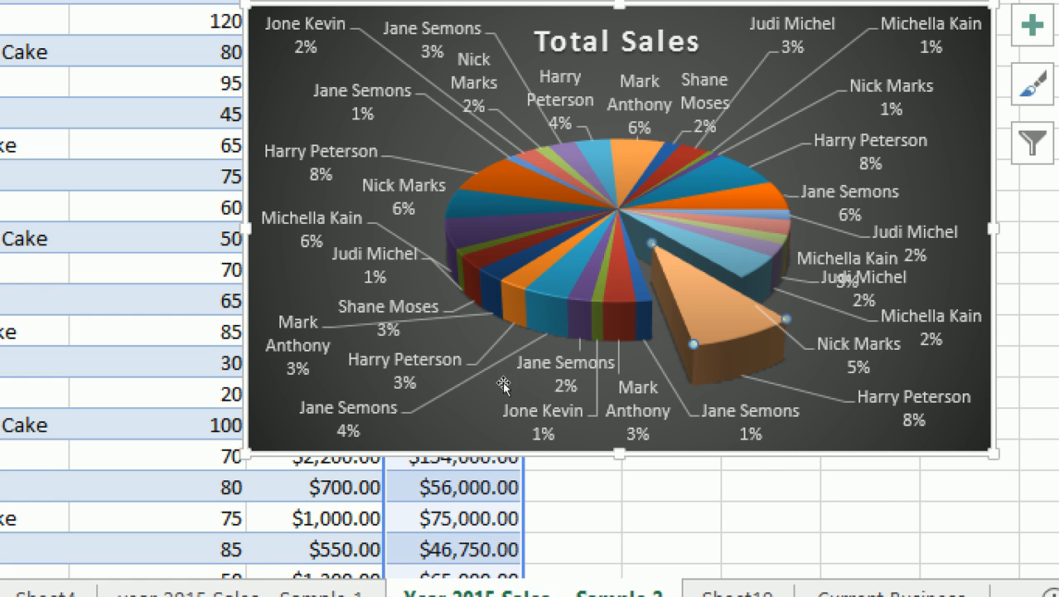
# Pull out the same customer's other slices: the orange 3%, dark-orange 8%, light-blue 4% and teal 8% ones
pyautogui.moveTo(502, 374); pyautogui.dragTo(484, 383)
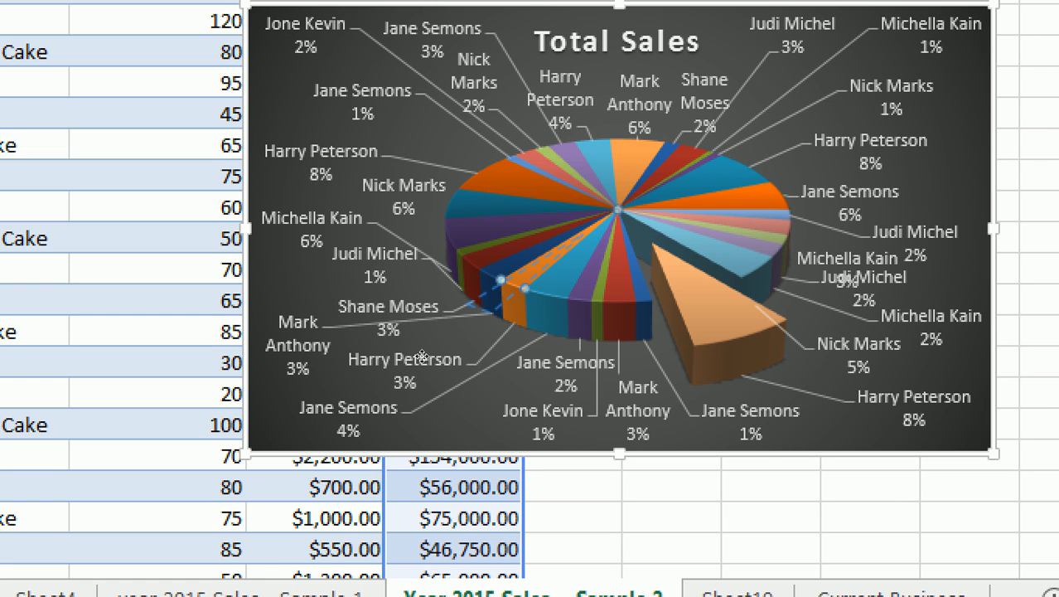
pyautogui.moveTo(421, 362); pyautogui.dragTo(423, 357)
pyautogui.moveTo(503, 335); pyautogui.dragTo(477, 331)
pyautogui.moveTo(575, 345); pyautogui.dragTo(536, 260)
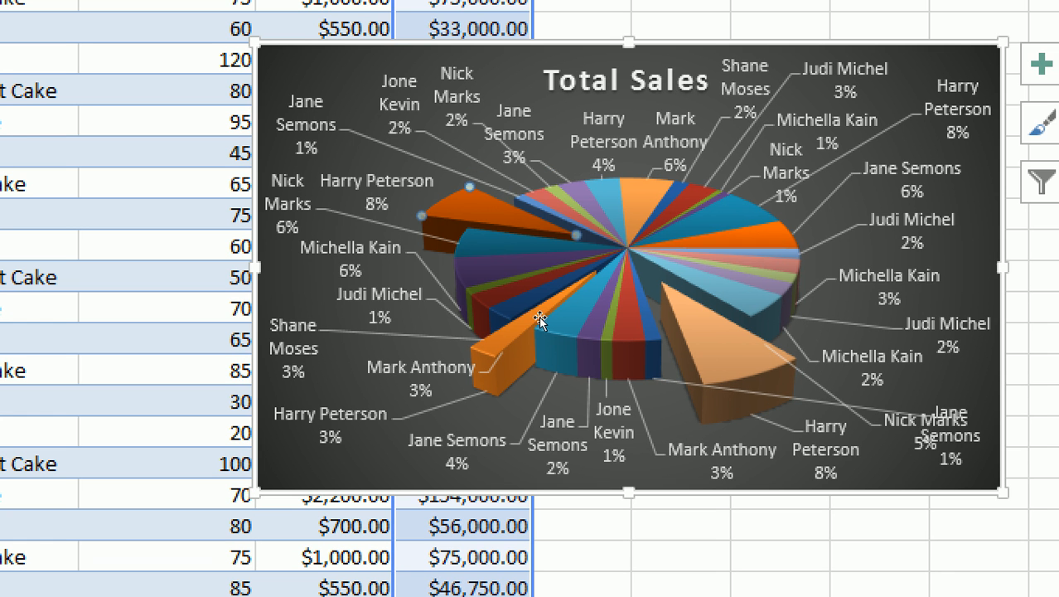
pyautogui.moveTo(531, 312)
pyautogui.mouseDown()
pyautogui.moveTo(532, 300)
pyautogui.moveTo(519, 324)
pyautogui.mouseUp()
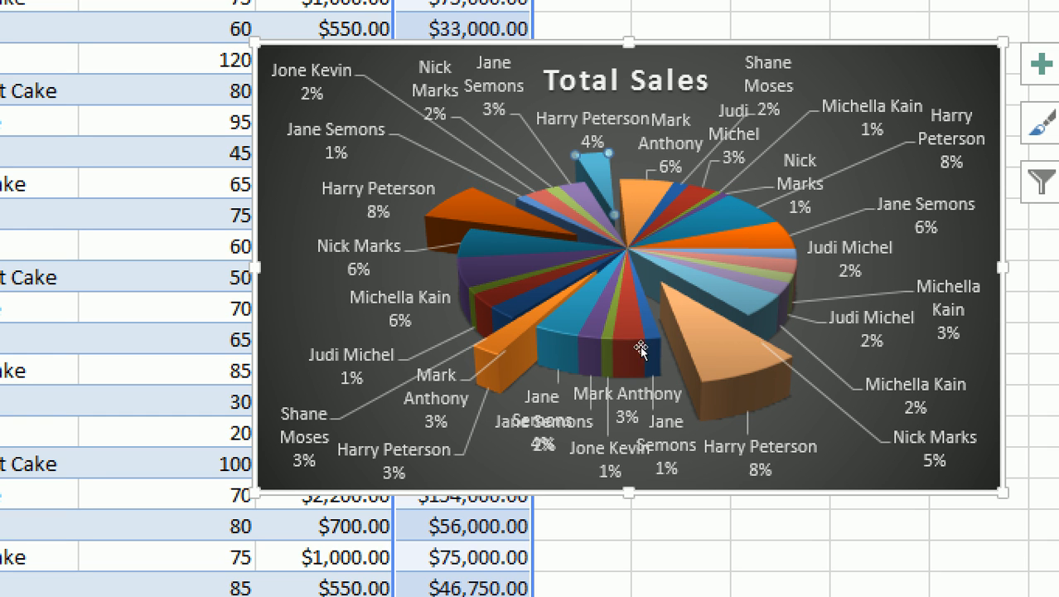
pyautogui.moveTo(597, 322); pyautogui.dragTo(626, 316)
pyautogui.moveTo(590, 388); pyautogui.dragTo(574, 400)
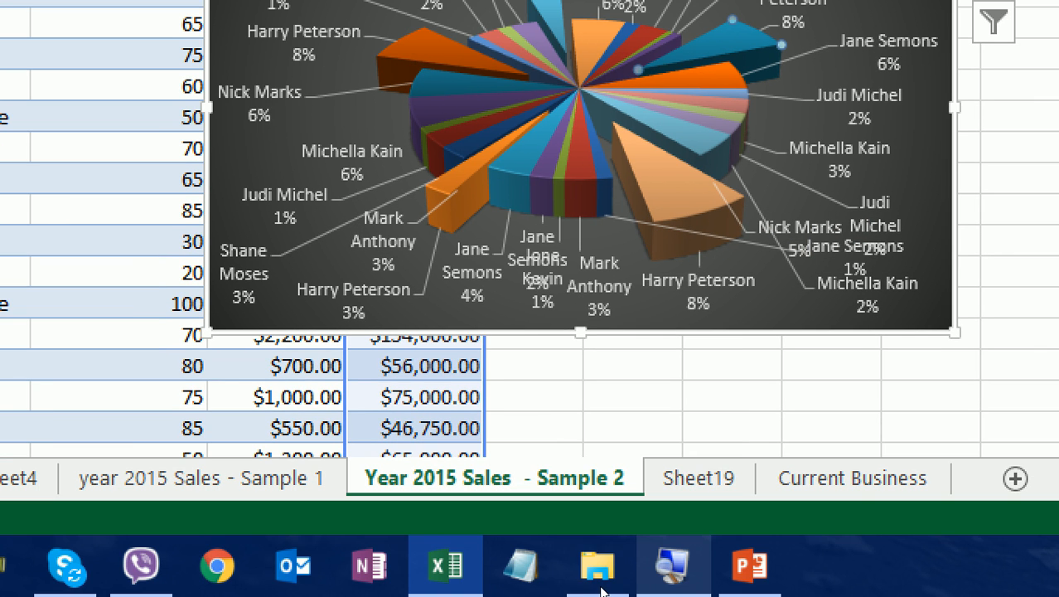
pyautogui.rightClick(672, 570)
pyautogui.click(560, 496)
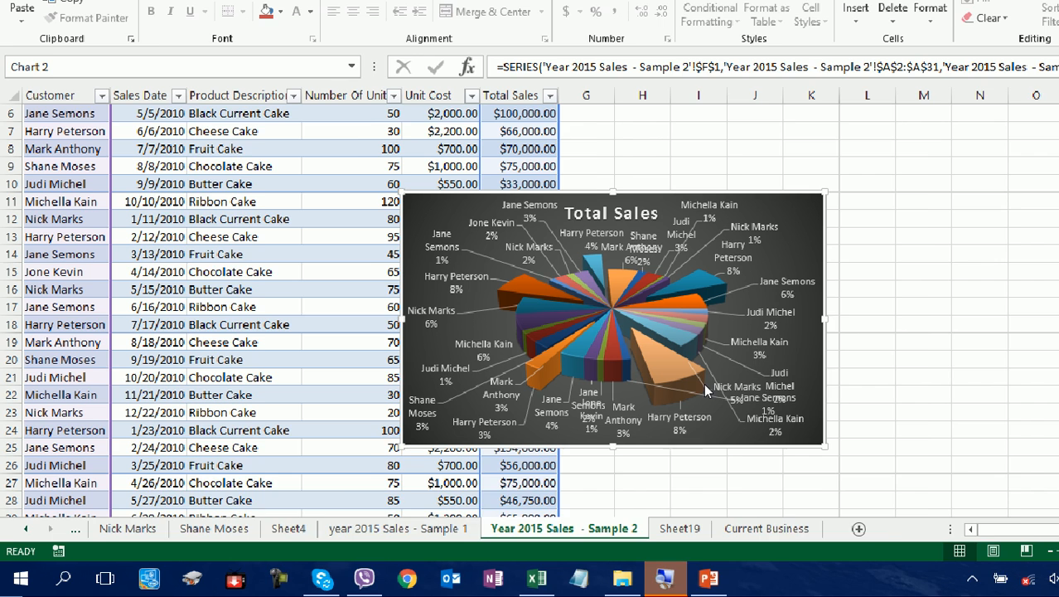
# Move the pie chart to Sheet19, align it with the top of the combo chart beside it, and widen it to about column R
pyautogui.click(720, 249)
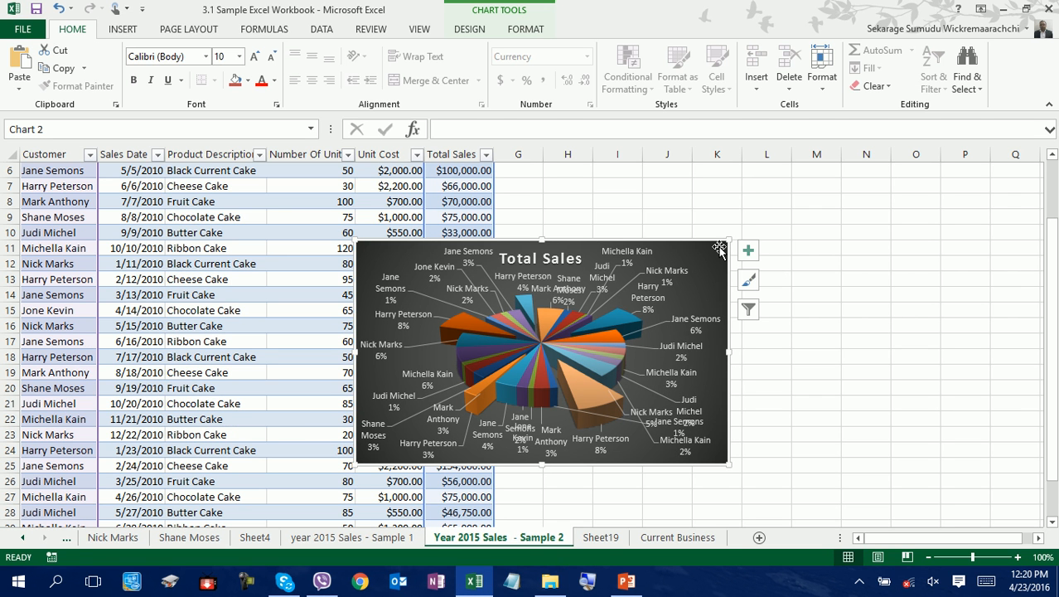
pyautogui.press('Delete')
pyautogui.click(601, 537)
pyautogui.click(411, 197)
pyautogui.hotkey('ctrl', 'v')
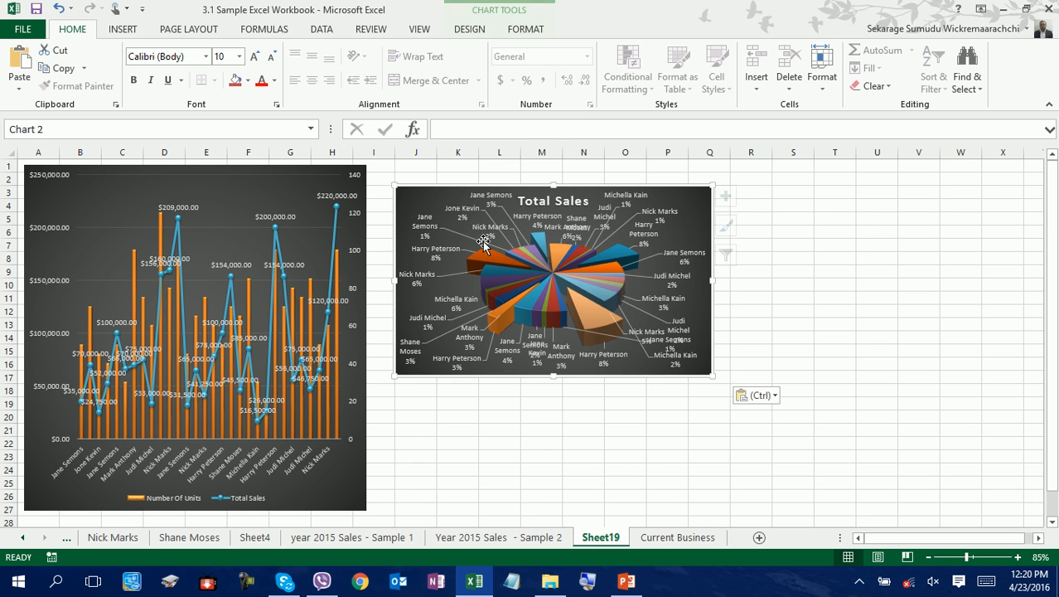
pyautogui.moveTo(457, 195); pyautogui.dragTo(435, 175)
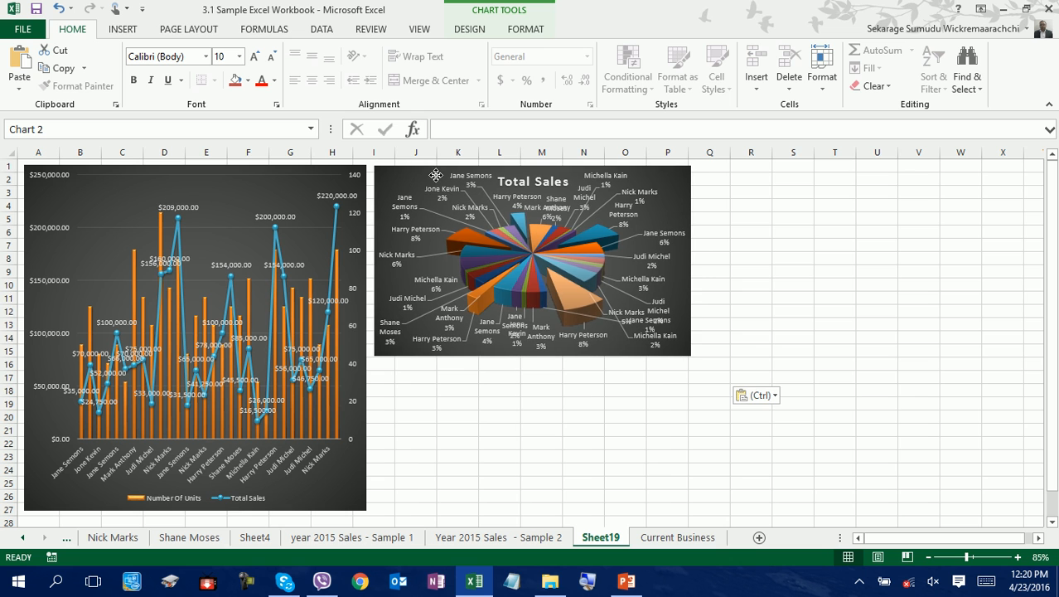
pyautogui.moveTo(688, 260); pyautogui.dragTo(771, 274)
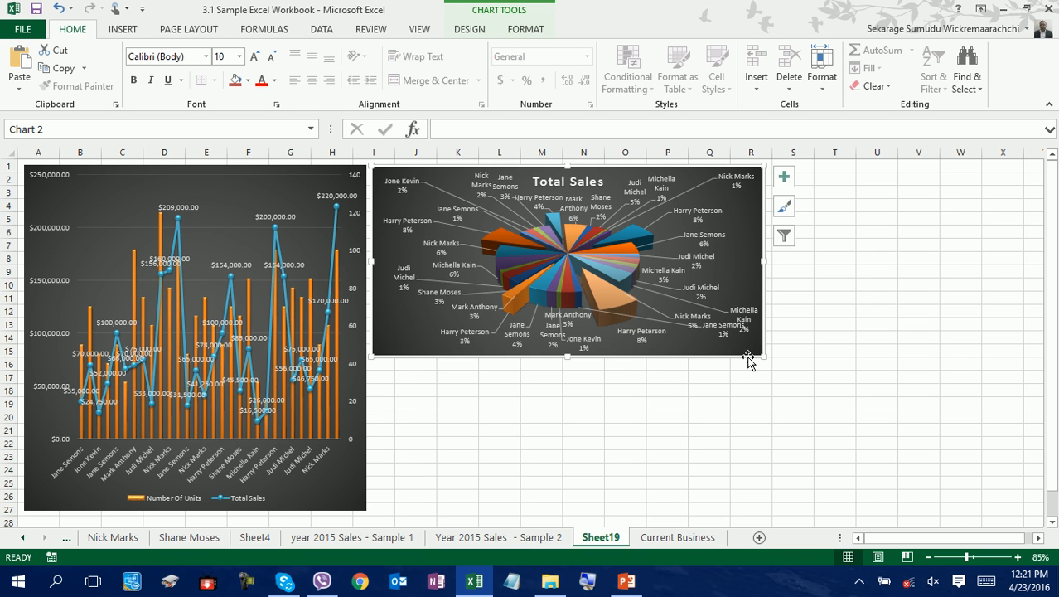
# Paste a copy of the pie chart below the original on Sheet19, starting at cell I17
pyautogui.click(392, 382)
pyautogui.hotkey('ctrl', 'v')
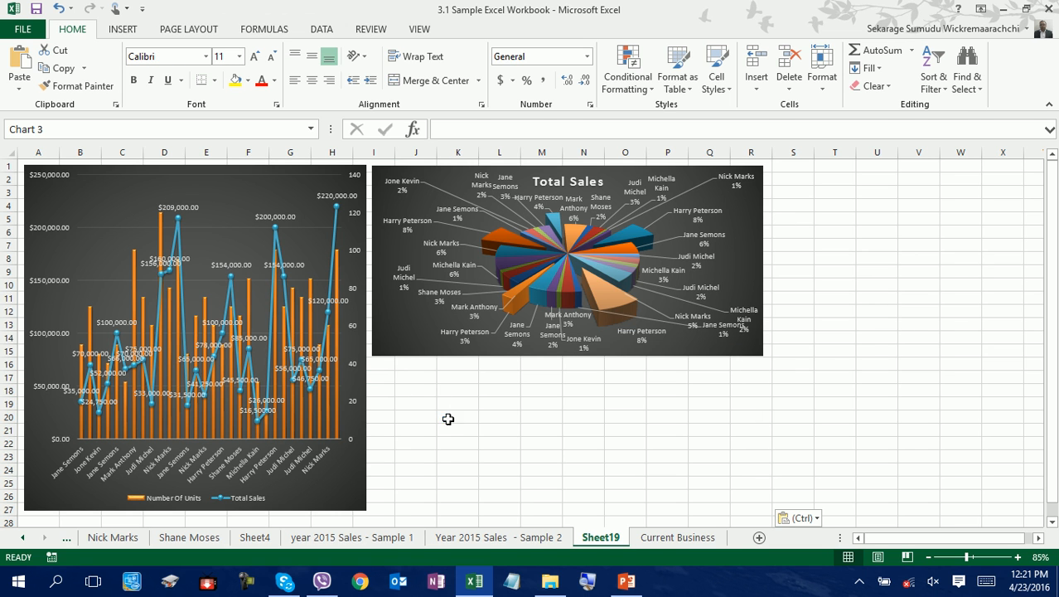
# Position the copied pie chart directly below the original and stretch the combo chart down to row 30
pyautogui.moveTo(438, 370)
pyautogui.mouseDown()
pyautogui.moveTo(477, 371)
pyautogui.moveTo(457, 366)
pyautogui.mouseUp()
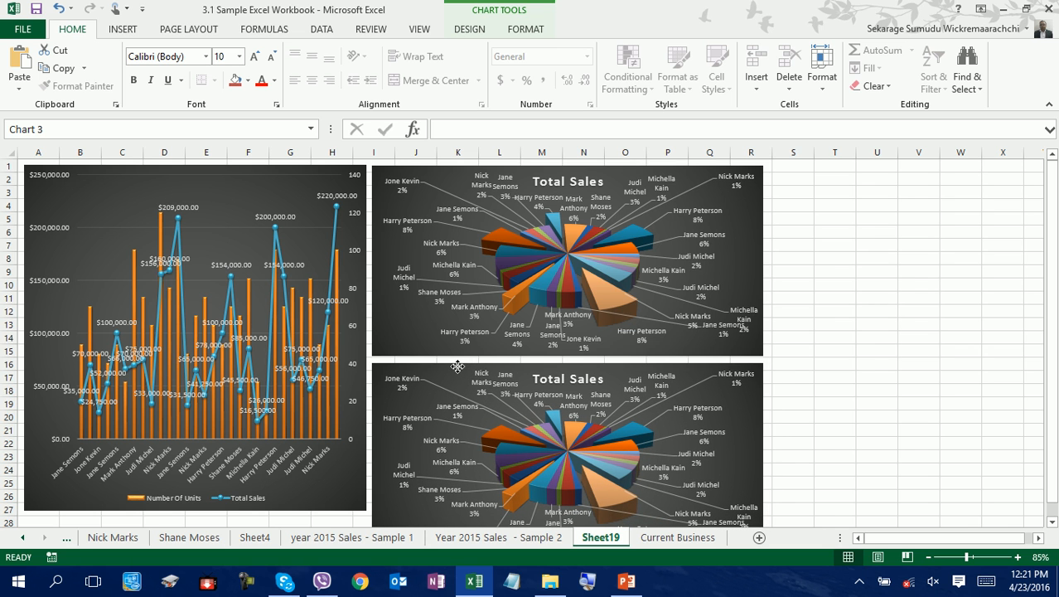
pyautogui.click(277, 504)
pyautogui.keyDown('ctrl'); pyautogui.scroll(-1, 209, 521); pyautogui.keyUp('ctrl')
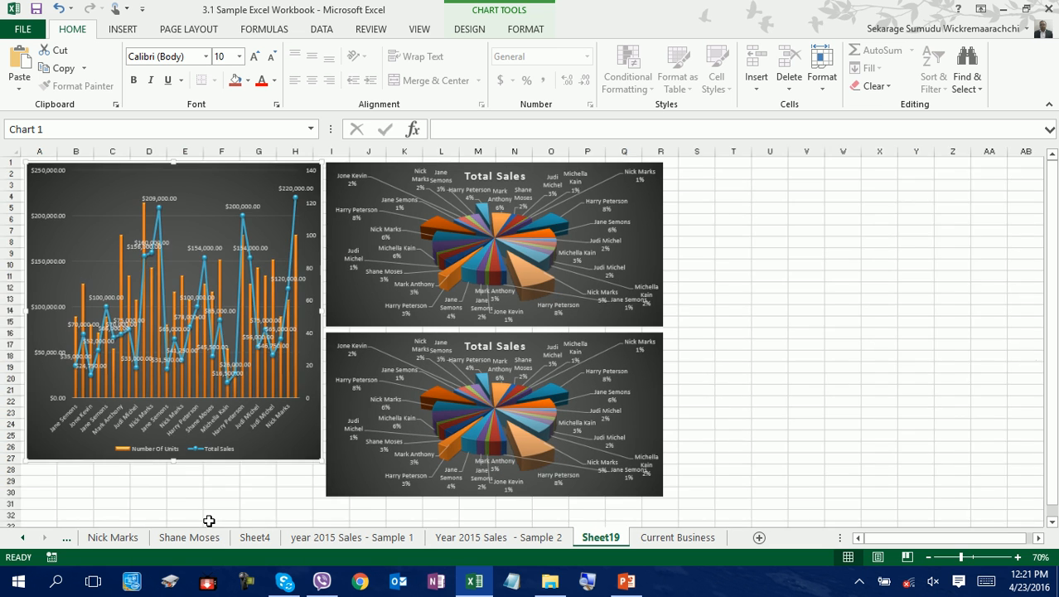
pyautogui.moveTo(171, 447); pyautogui.dragTo(170, 479)
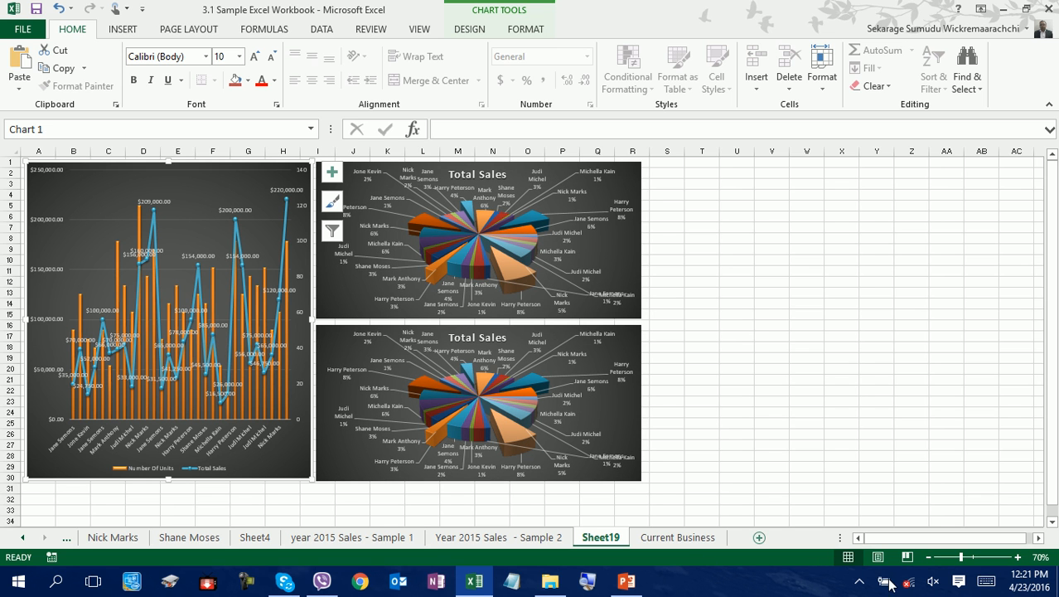
# Collapse the ribbon and stretch the combo chart further down to about row 34
pyautogui.click(1018, 557)
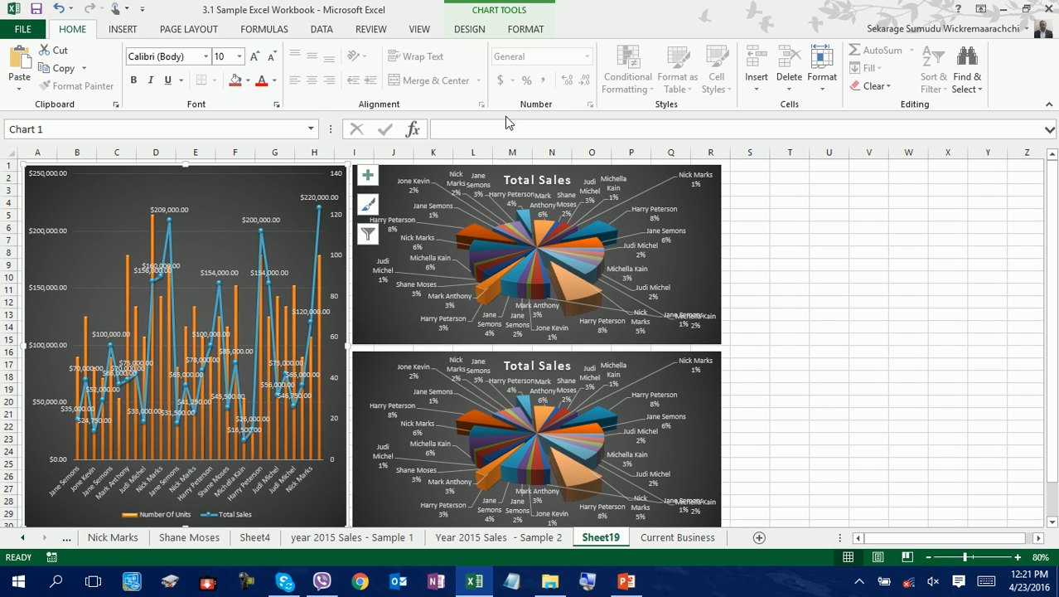
pyautogui.doubleClick(91, 31)
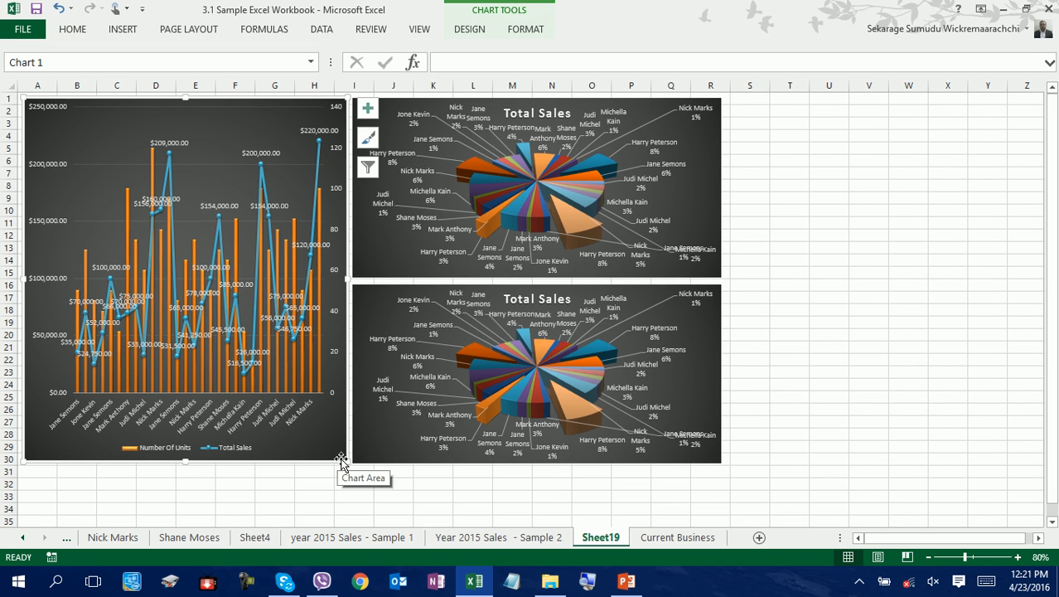
pyautogui.moveTo(344, 461); pyautogui.dragTo(345, 516)
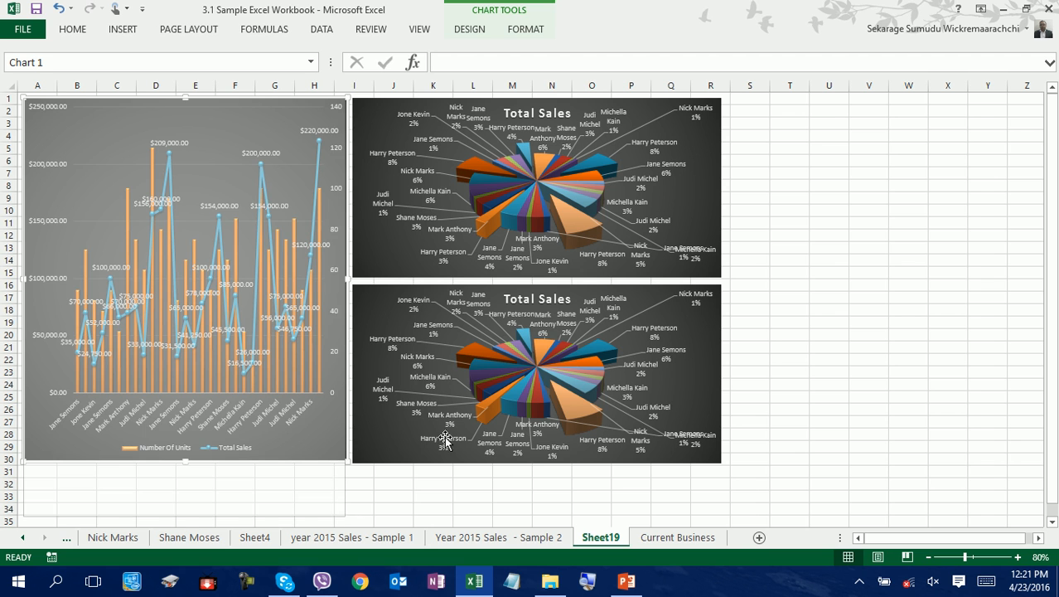
# Move the lower pie chart down to the combo chart's bottom edge and stretch both pies vertically to fill the gap between them
pyautogui.moveTo(413, 481); pyautogui.dragTo(413, 481)
pyautogui.moveTo(709, 332); pyautogui.dragTo(711, 387)
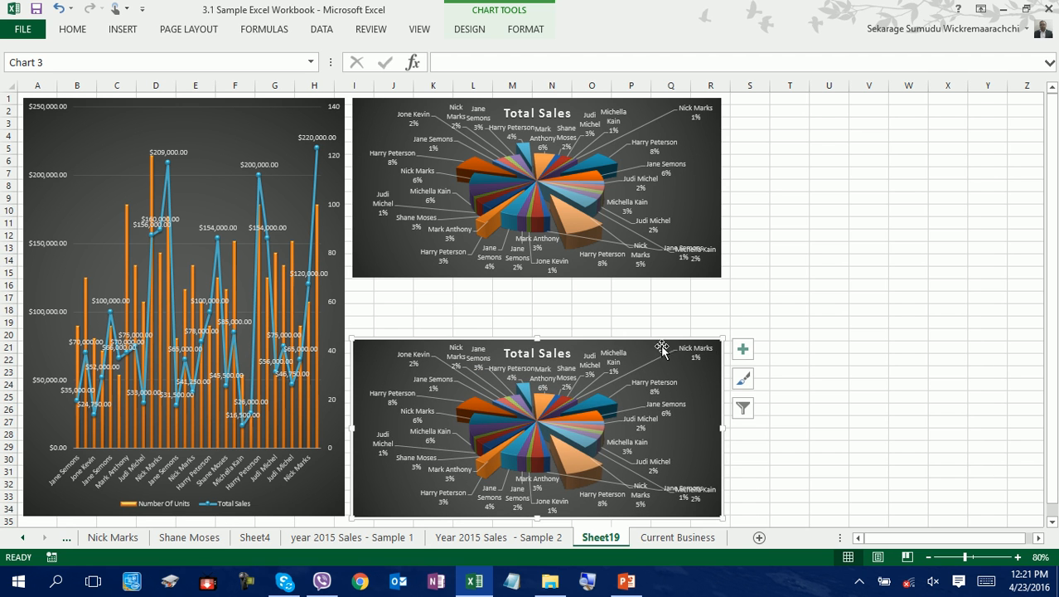
pyautogui.moveTo(537, 335); pyautogui.dragTo(543, 313)
pyautogui.click(539, 277)
pyautogui.moveTo(683, 315); pyautogui.dragTo(682, 316)
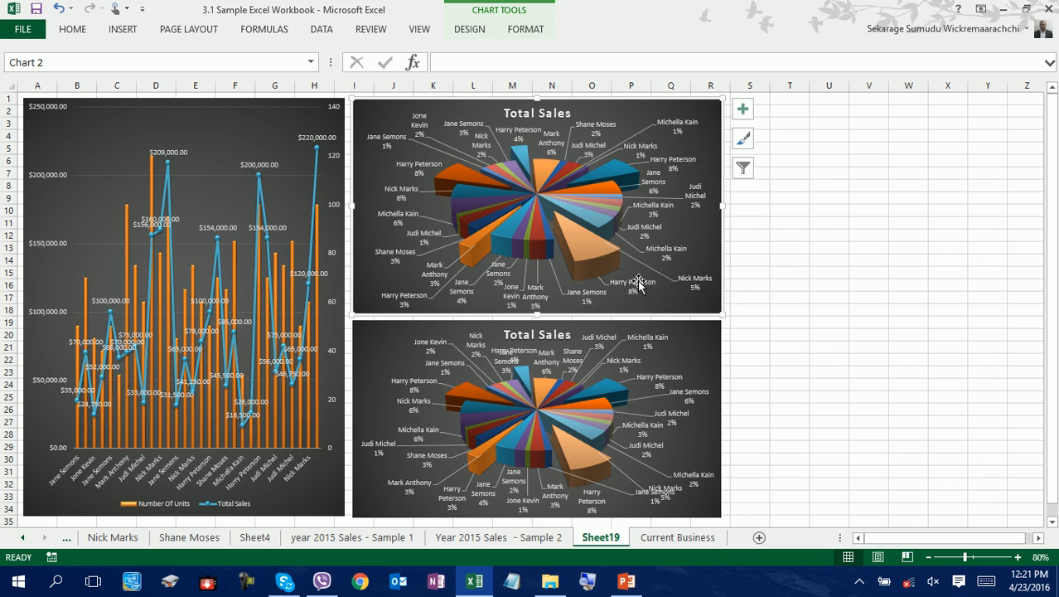
# Change the lower pie chart's type to Pie of Pie
pyautogui.click(714, 353)
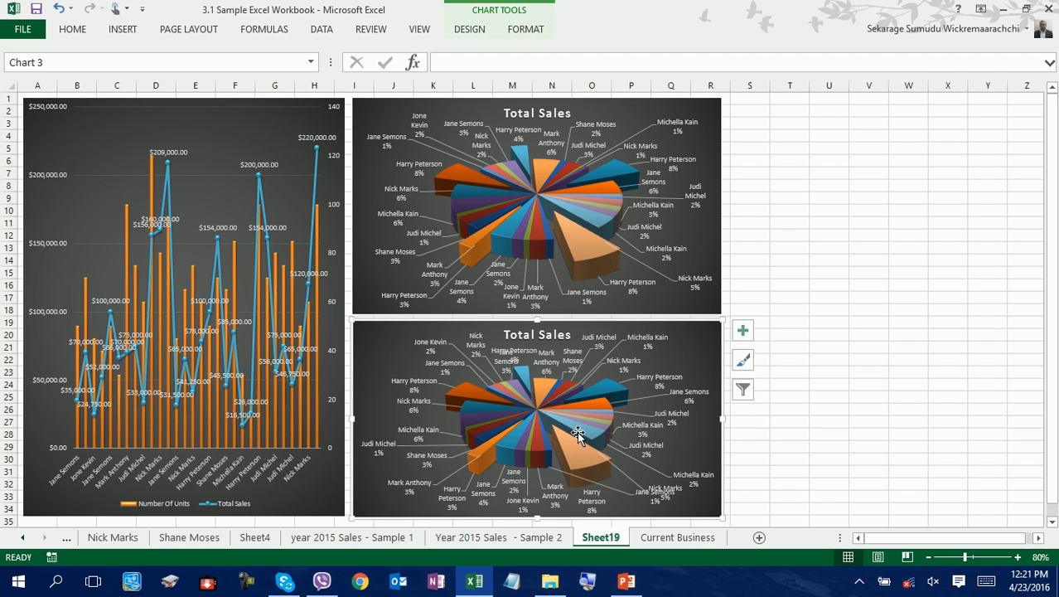
pyautogui.rightClick(546, 402)
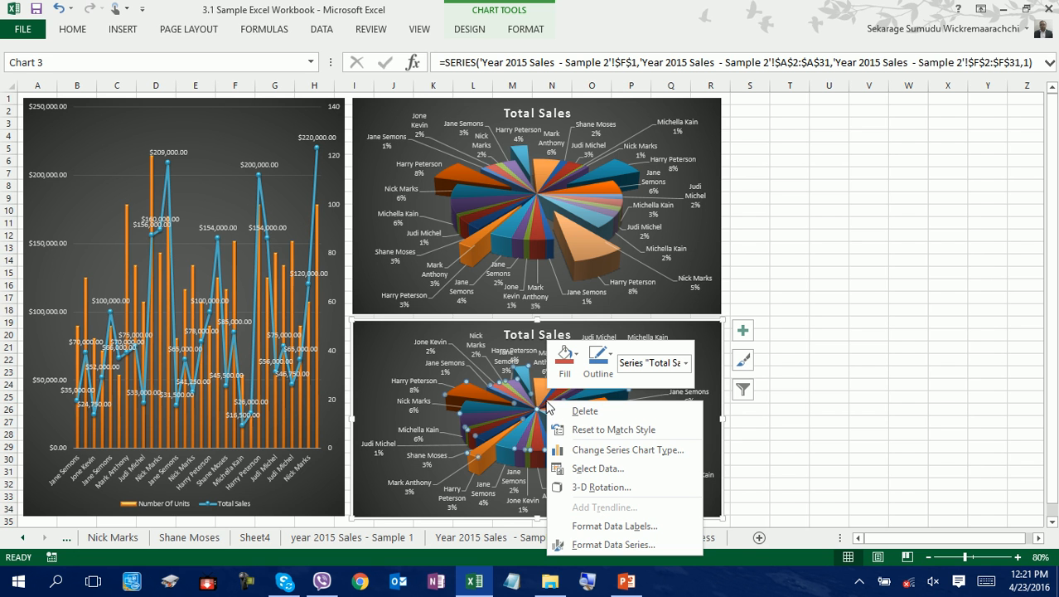
pyautogui.click(572, 452)
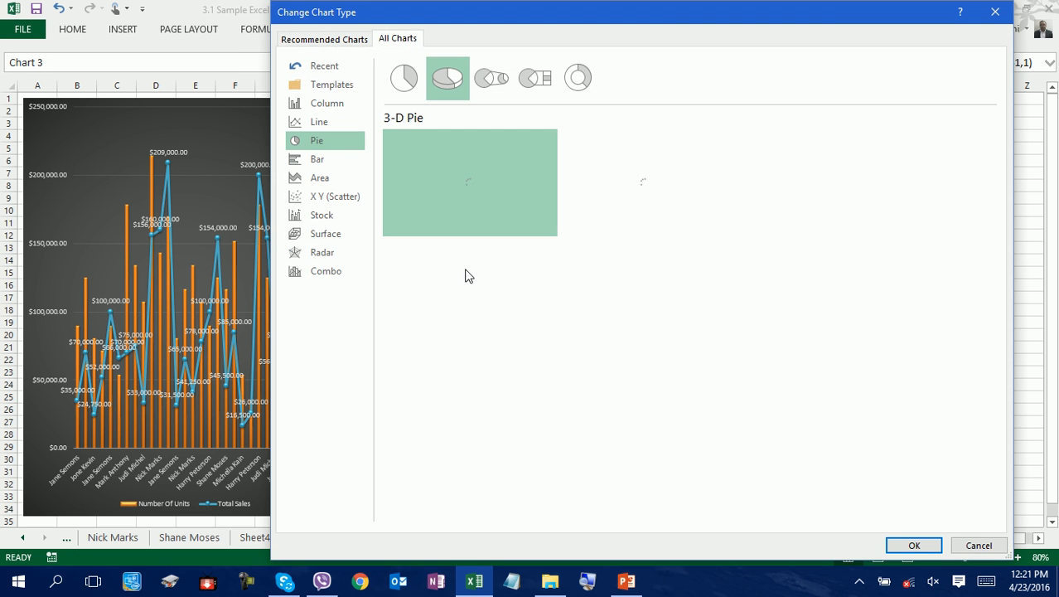
pyautogui.click(486, 87)
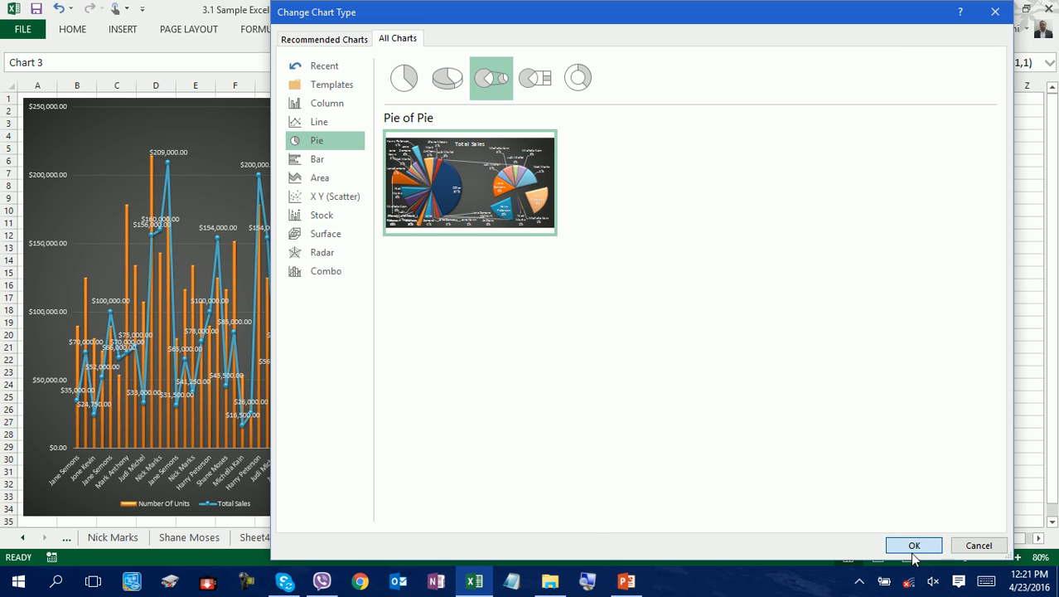
pyautogui.click(914, 545)
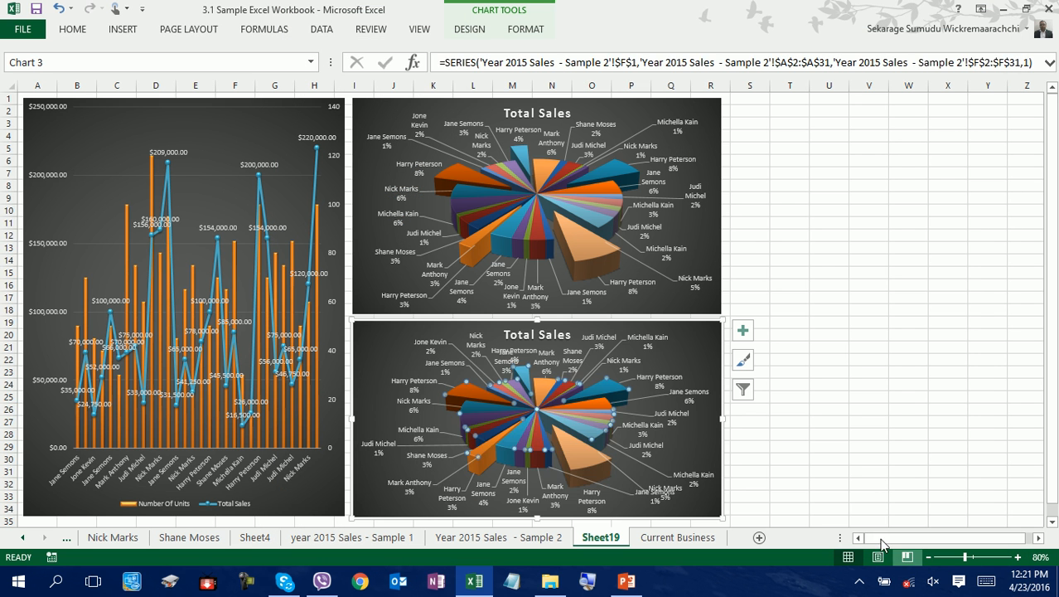
# Push the exploded slices of the Pie of Pie chart back in so that both pies are closed
pyautogui.click(387, 413)
pyautogui.click(387, 412)
pyautogui.moveTo(387, 412); pyautogui.dragTo(408, 422)
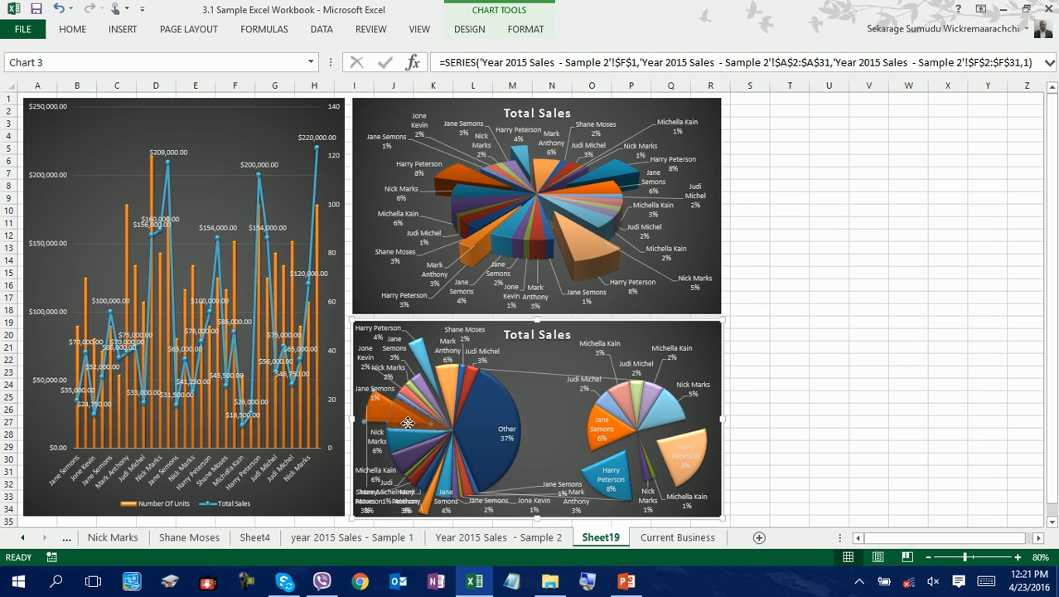
pyautogui.moveTo(426, 367); pyautogui.dragTo(427, 371)
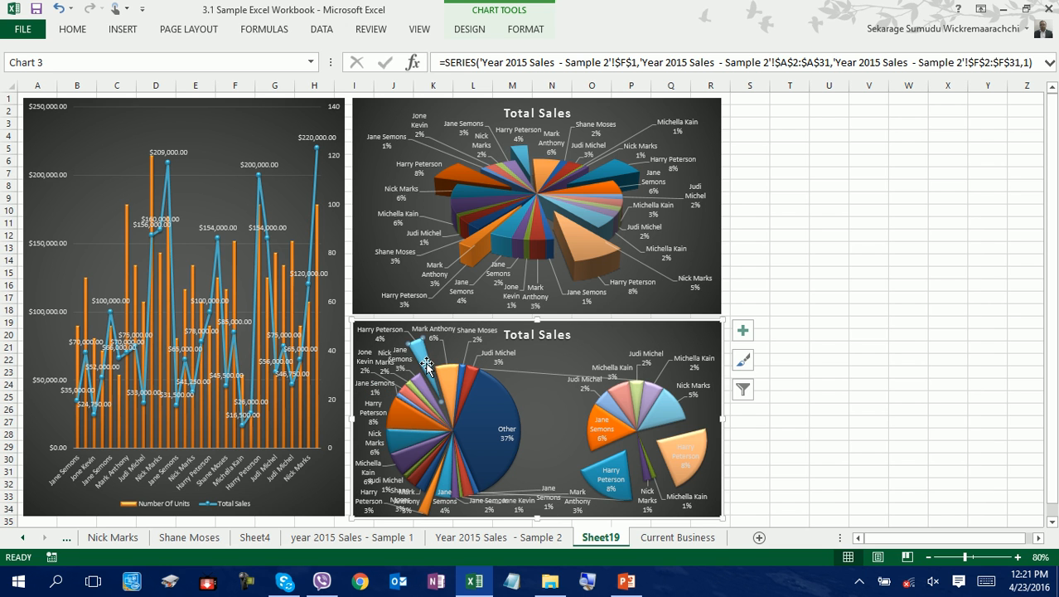
pyautogui.click(619, 468)
pyautogui.moveTo(622, 466); pyautogui.dragTo(629, 443)
pyautogui.moveTo(679, 467); pyautogui.dragTo(679, 466)
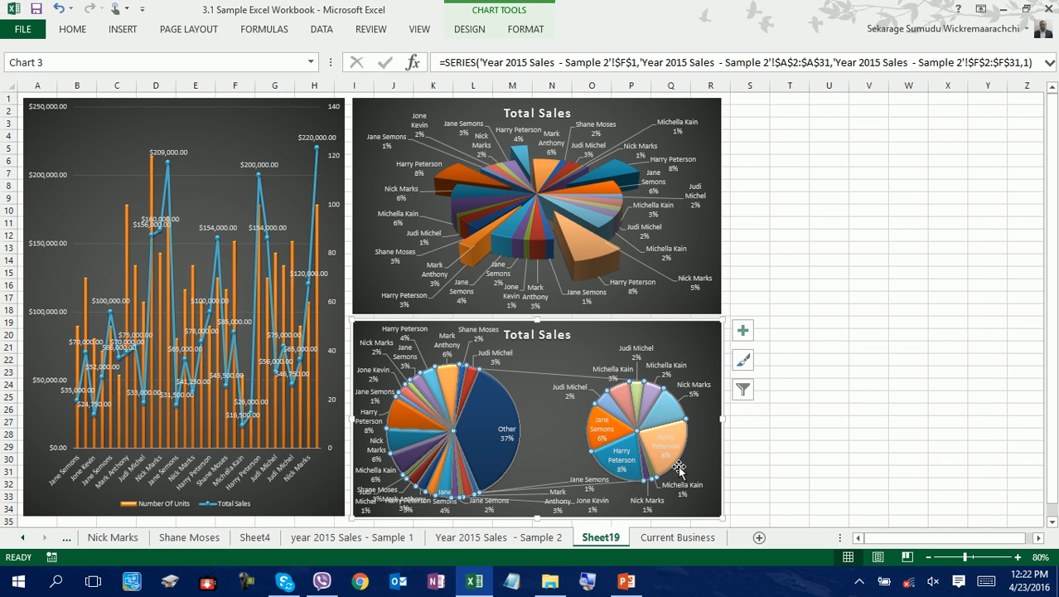
pyautogui.press('Escape')
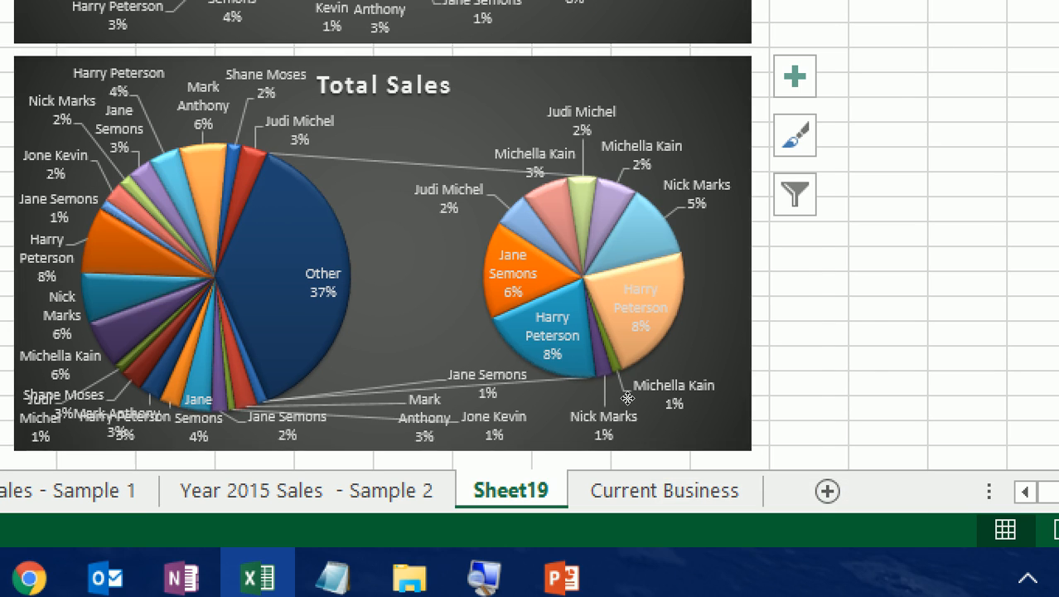
# Set Split Series By to Custom and assign the pink 3% slice of the secondary pie to First Plot
pyautogui.click(628, 398)
pyautogui.rightClick(627, 399)
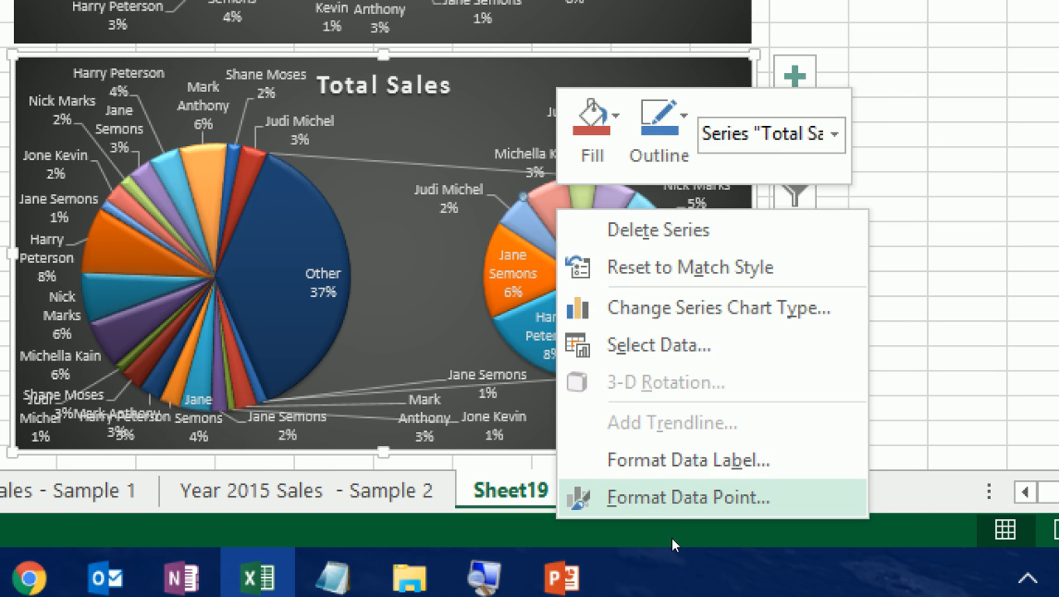
pyautogui.click(746, 498)
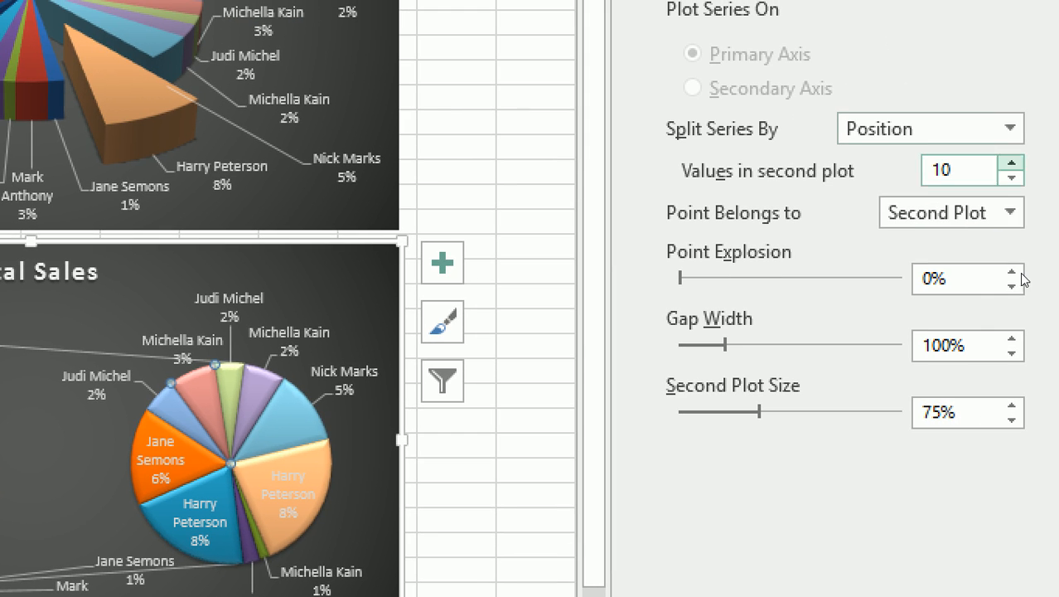
pyautogui.click(1010, 129)
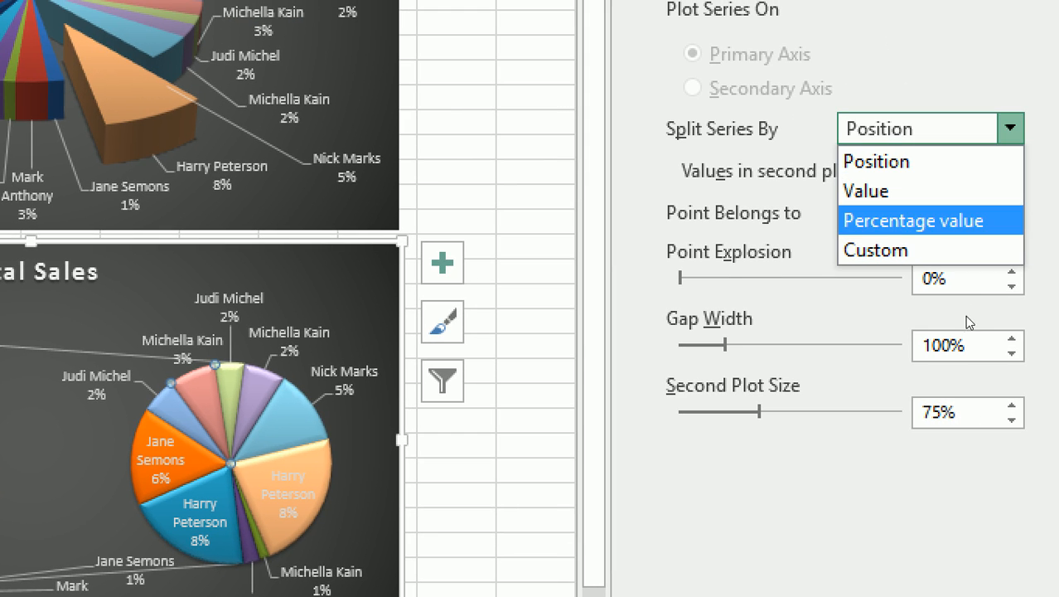
pyautogui.click(962, 249)
pyautogui.click(1009, 229)
pyautogui.click(927, 262)
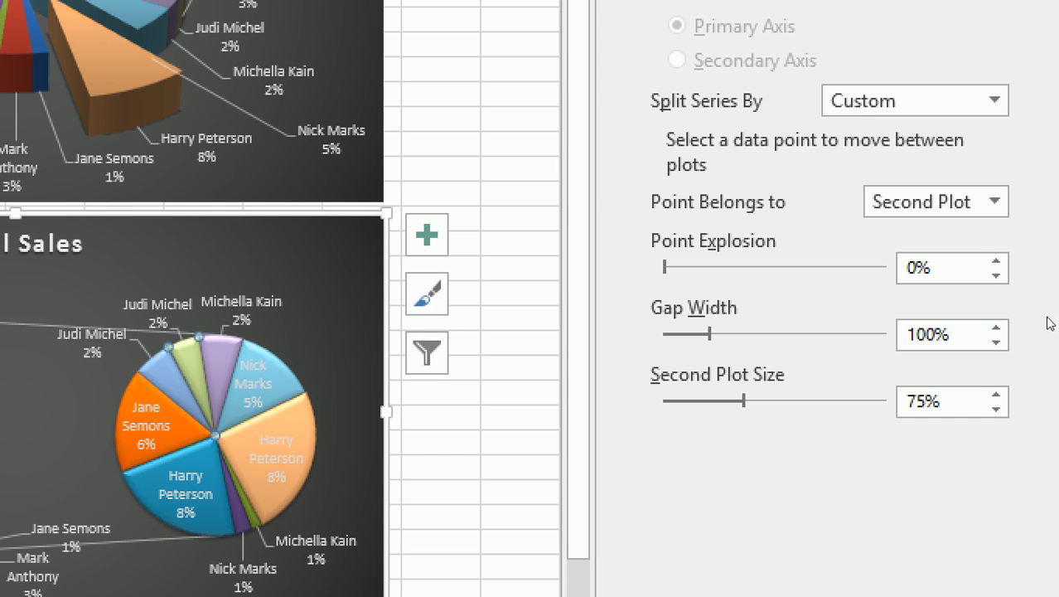
# Assign the light-green 2% and light-purple 2% slices of the secondary pie to First Plot
pyautogui.click(995, 201)
pyautogui.click(905, 230)
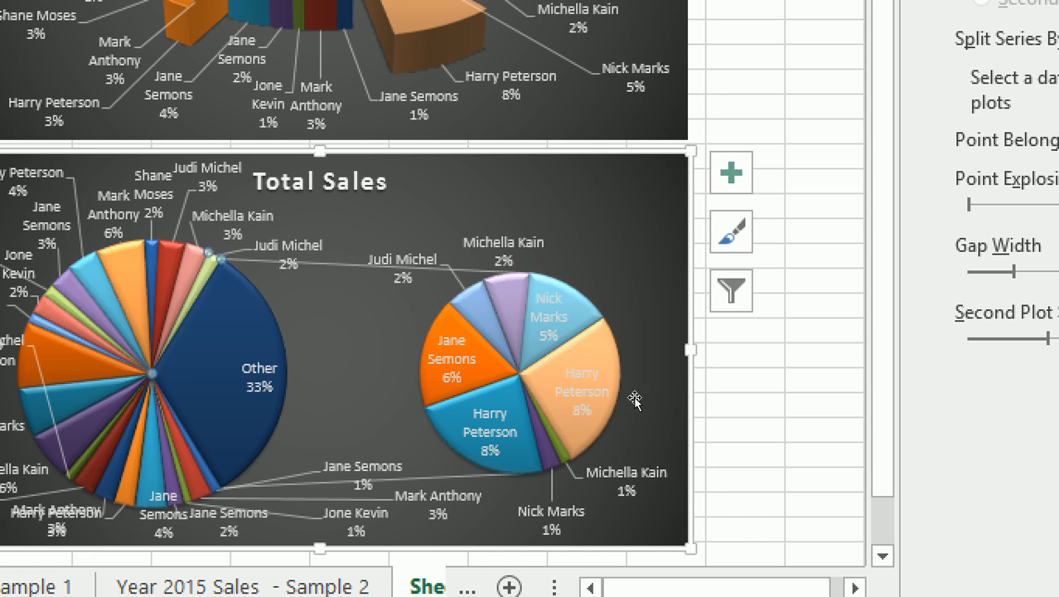
pyautogui.click(504, 300)
pyautogui.click(994, 191)
pyautogui.click(906, 222)
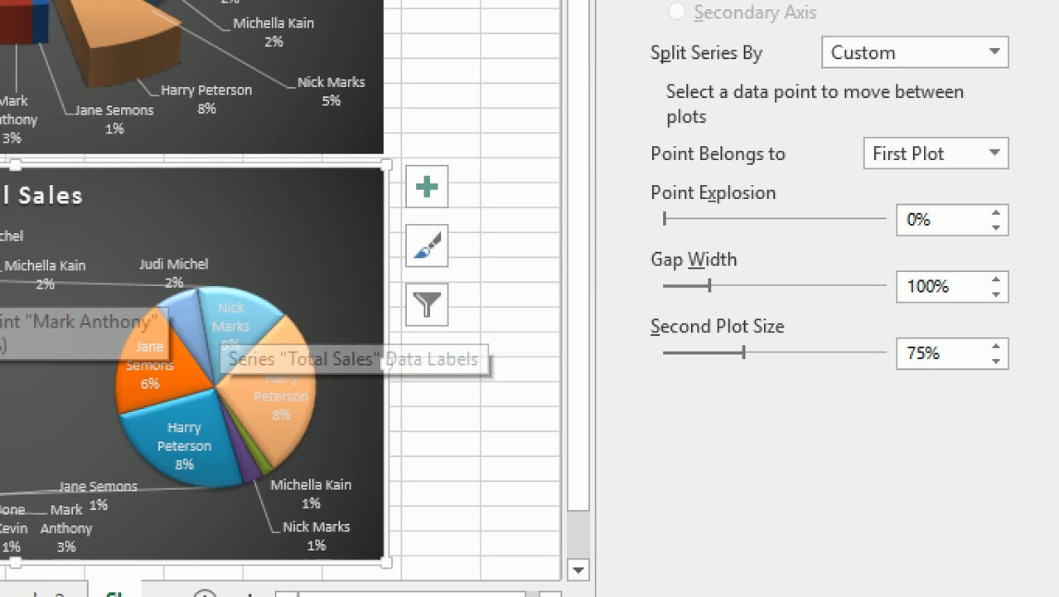
# Assign the light-blue 2% slice of the secondary pie to First Plot
pyautogui.click(995, 153)
pyautogui.click(198, 320)
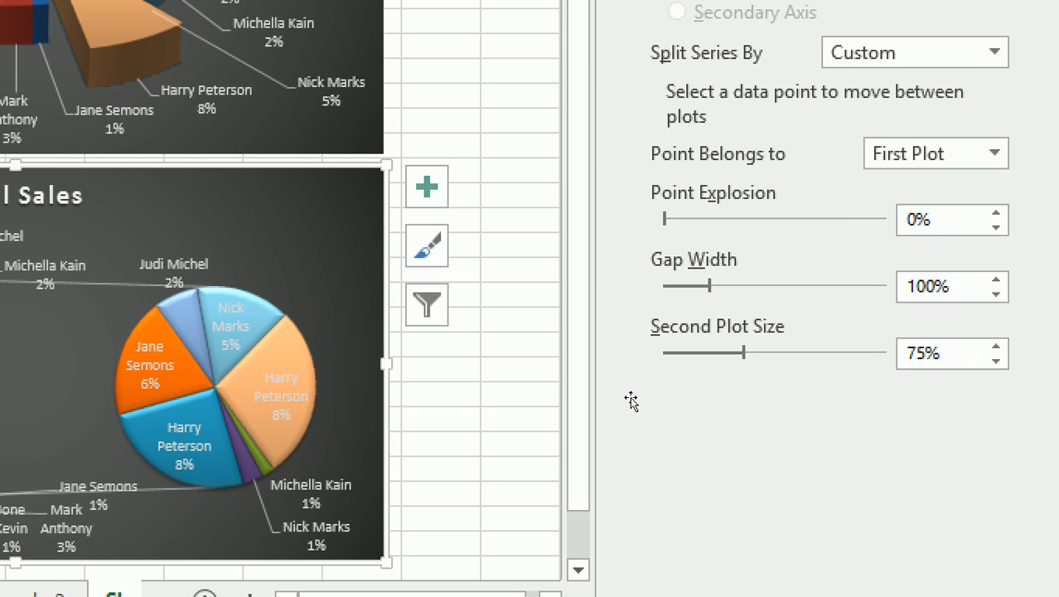
pyautogui.click(193, 320)
pyautogui.click(995, 153)
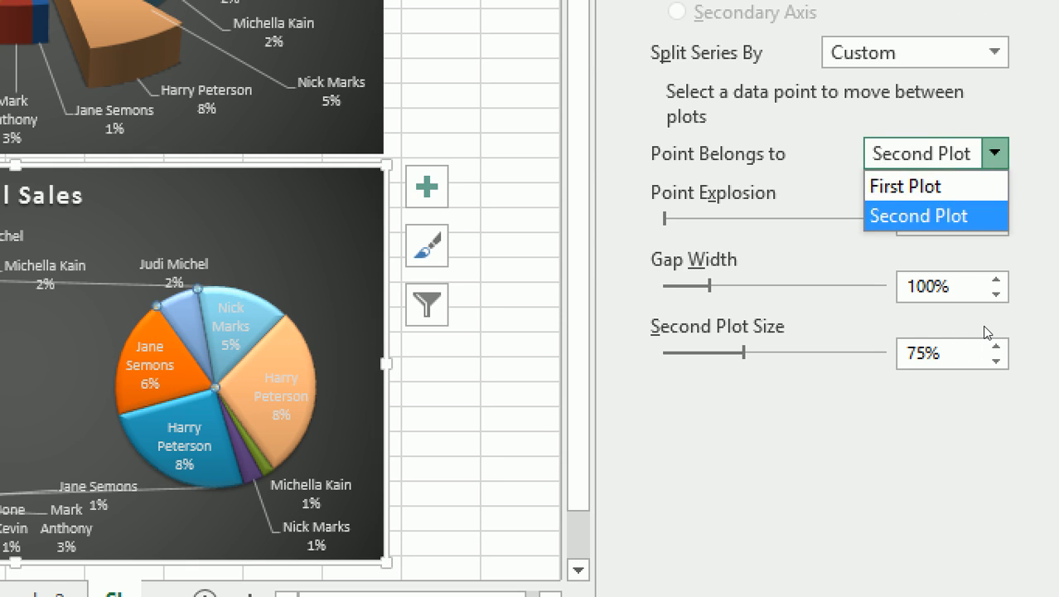
pyautogui.click(953, 184)
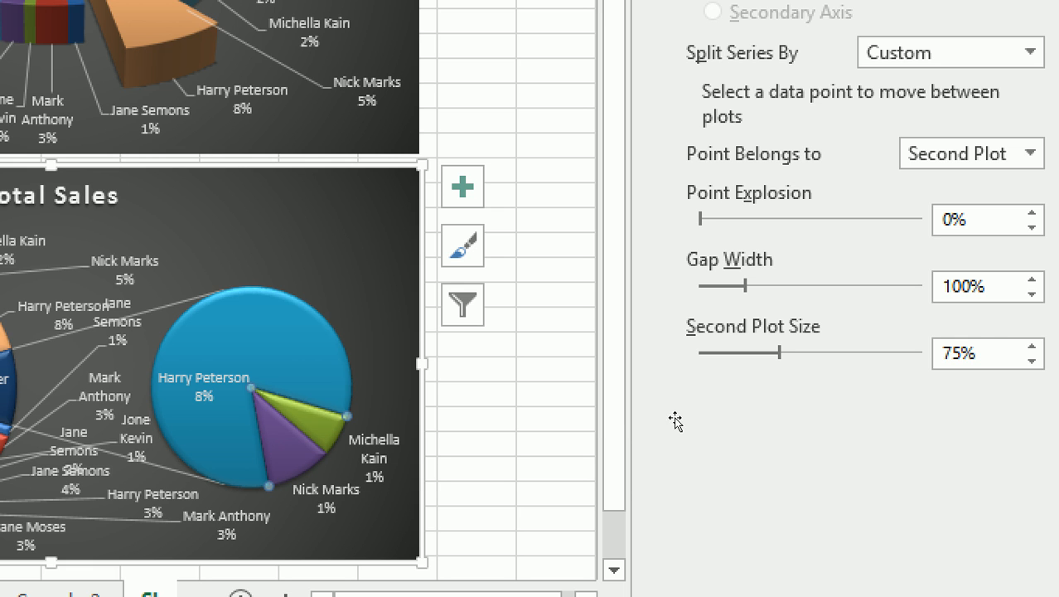
# Assign the remaining blue 8%, purple 1% and green 1% slices to First Plot, emptying the secondary pie
pyautogui.click(1030, 153)
pyautogui.click(969, 184)
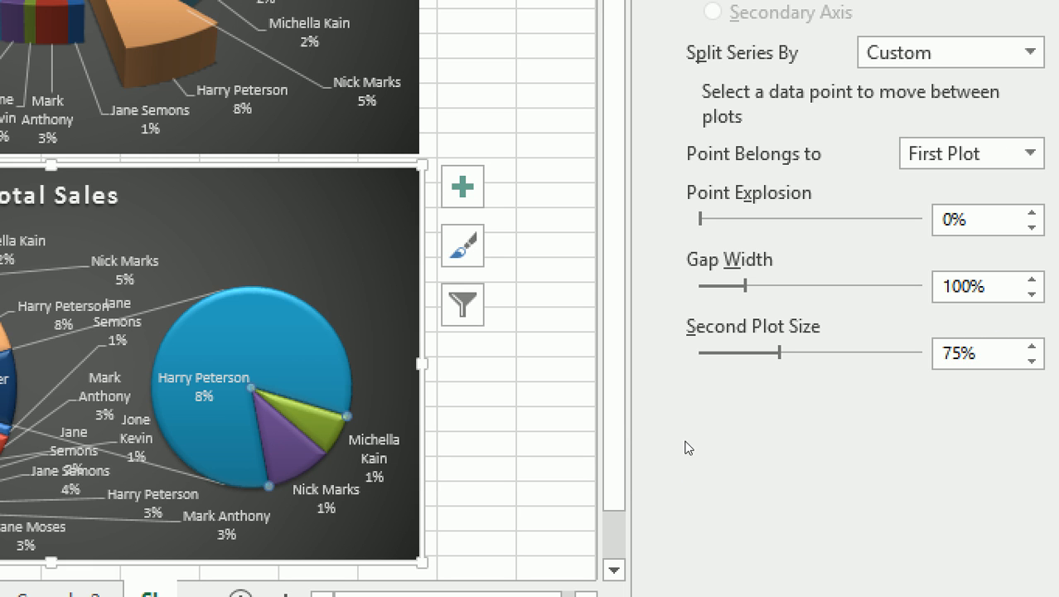
pyautogui.click(1030, 154)
pyautogui.click(953, 182)
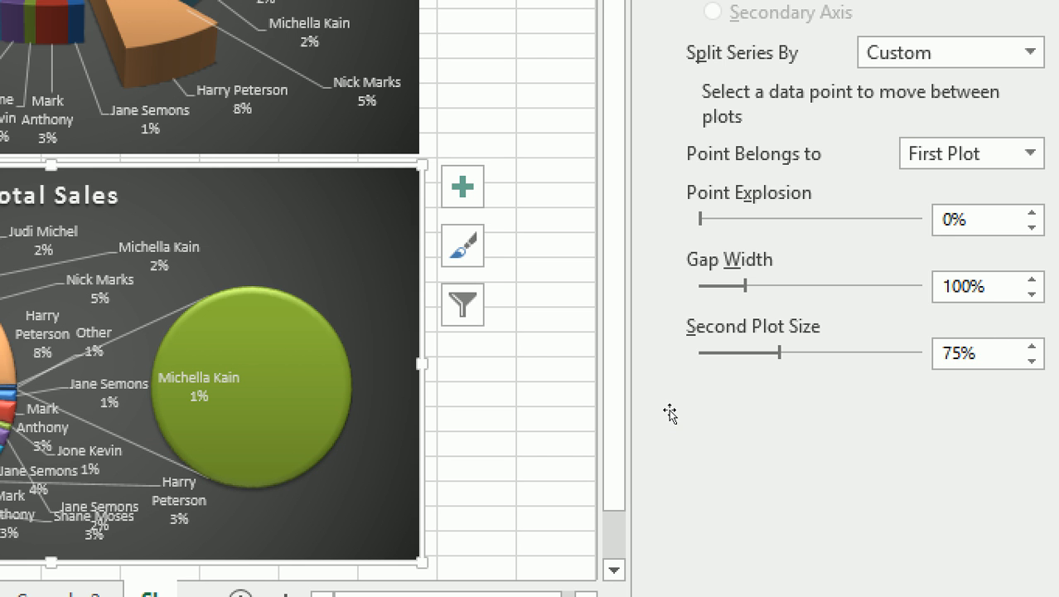
pyautogui.click(980, 153)
pyautogui.press('Return')
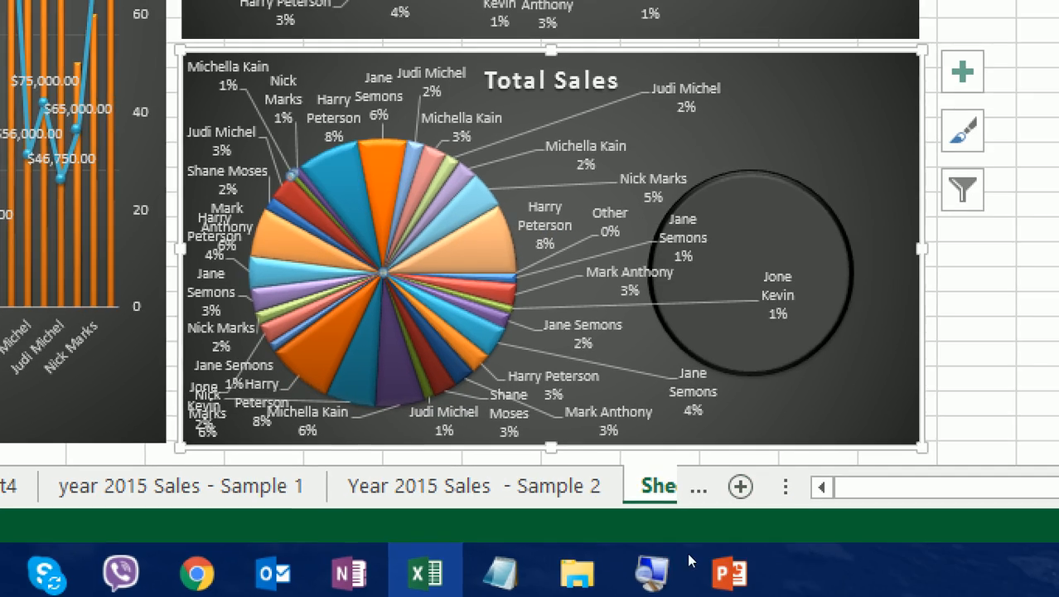
# Sort the table on the Year 2015 Sales - Sample 2 sheet by Customer from A to Z
pyautogui.click(474, 486)
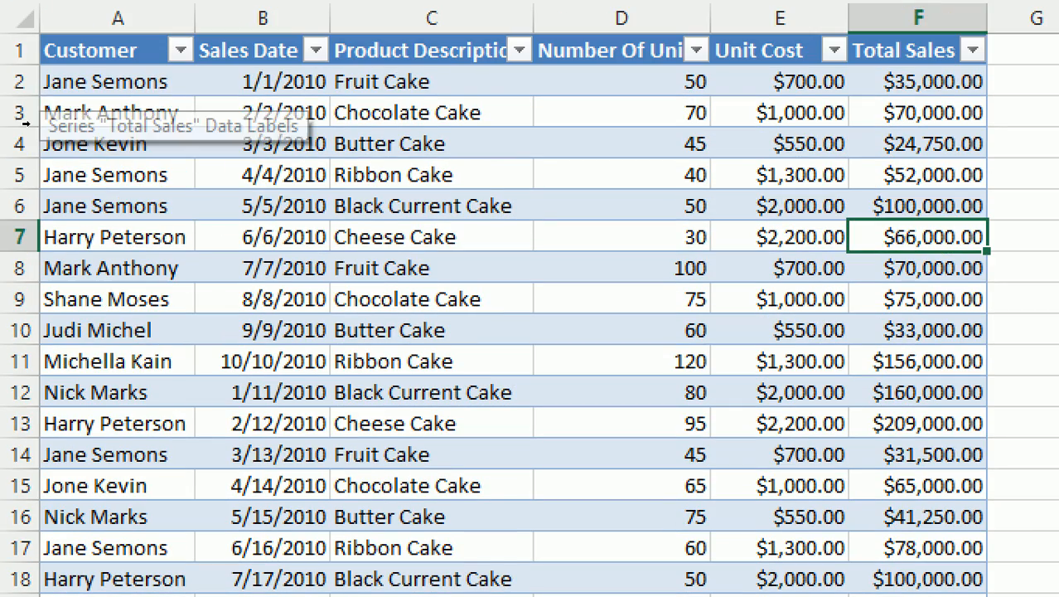
pyautogui.click(55, 93)
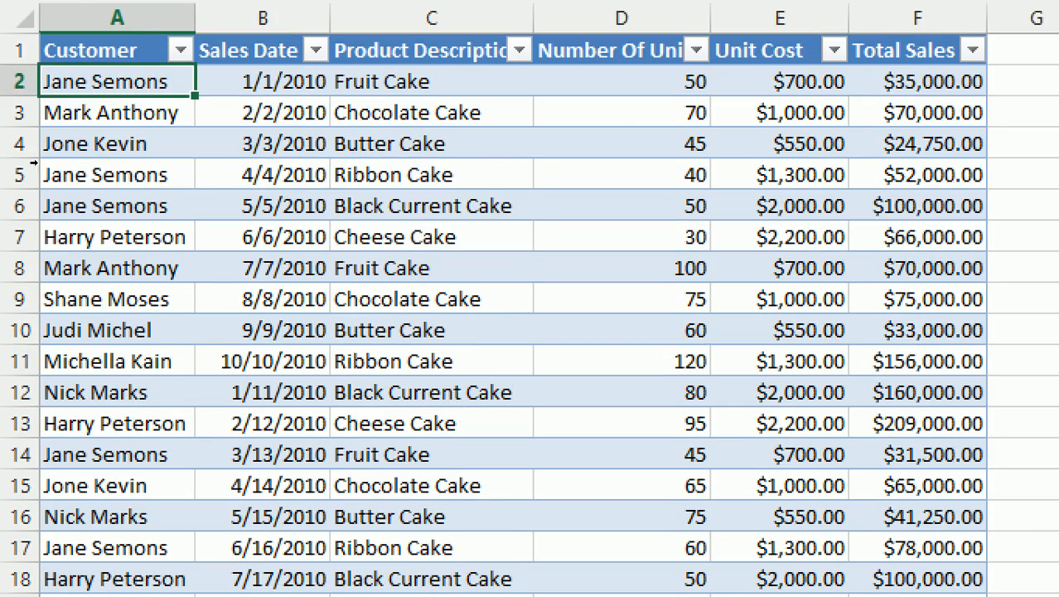
pyautogui.click(644, 58)
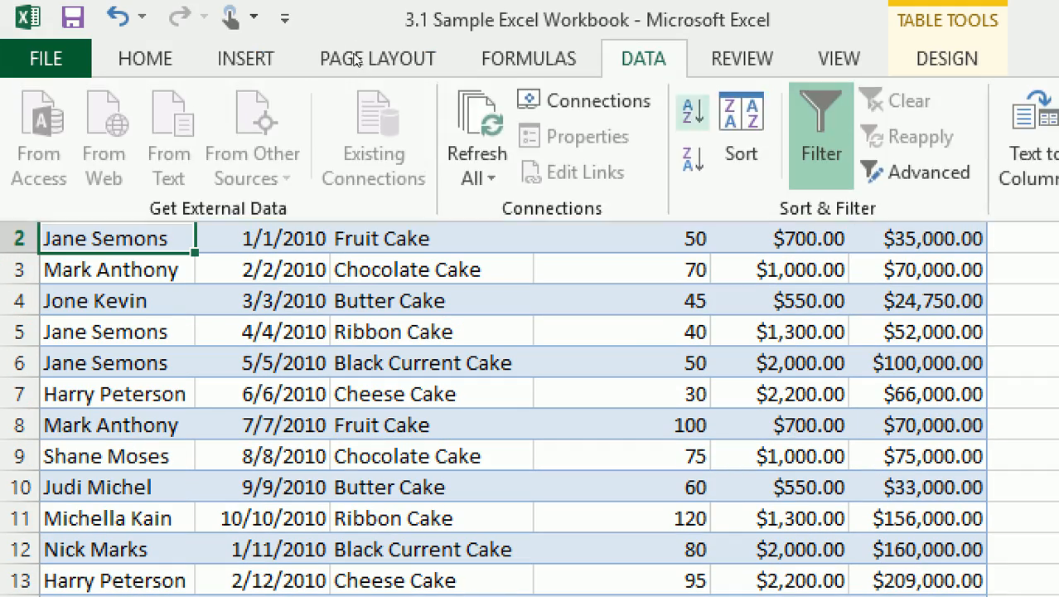
pyautogui.click(693, 111)
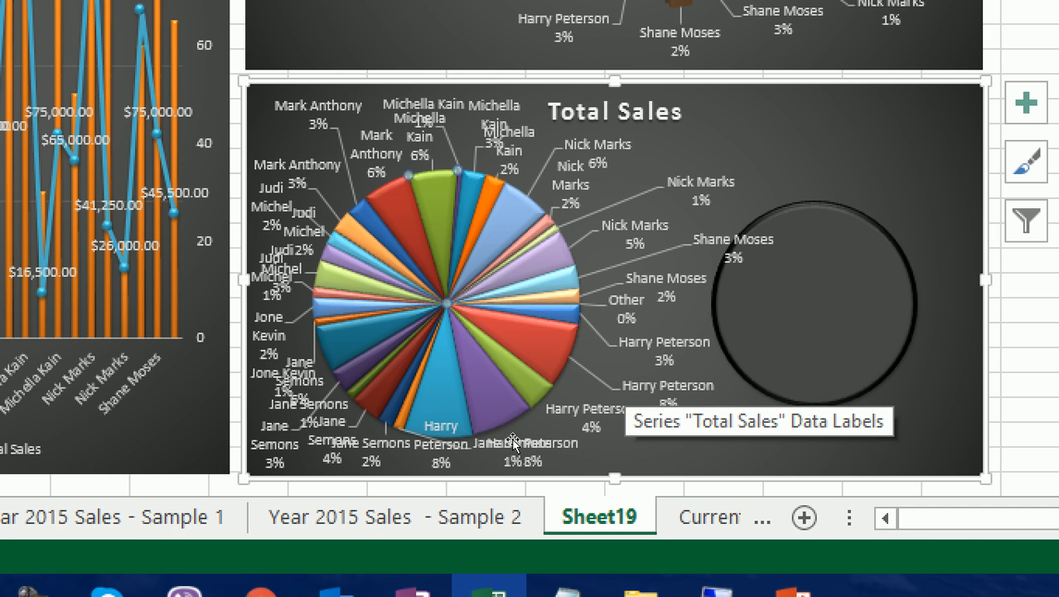
# Assign the blue 3% slice of the Pie of Pie chart on Sheet19 to Second Plot
pyautogui.press('Right')
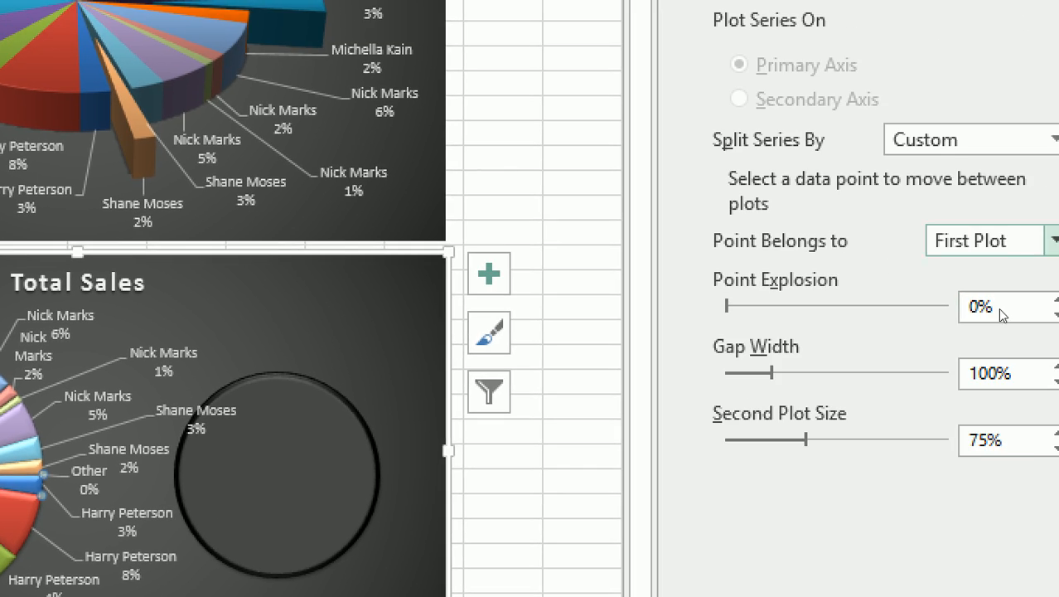
pyautogui.click(1052, 241)
pyautogui.click(982, 302)
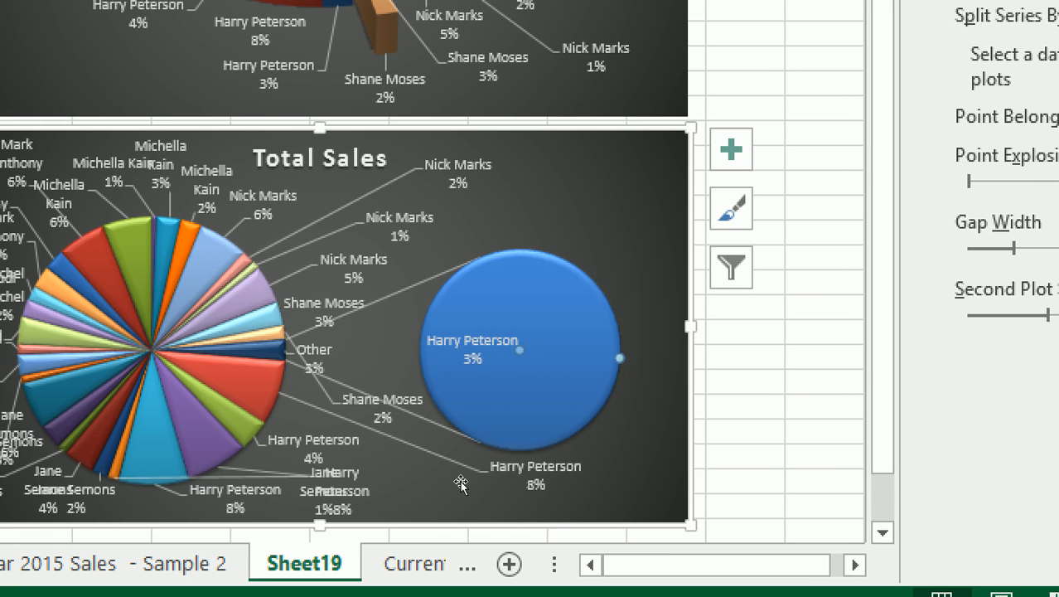
# Assign the red 8% and green 4% slices of the Pie of Pie chart to Second Plot
pyautogui.click(501, 448)
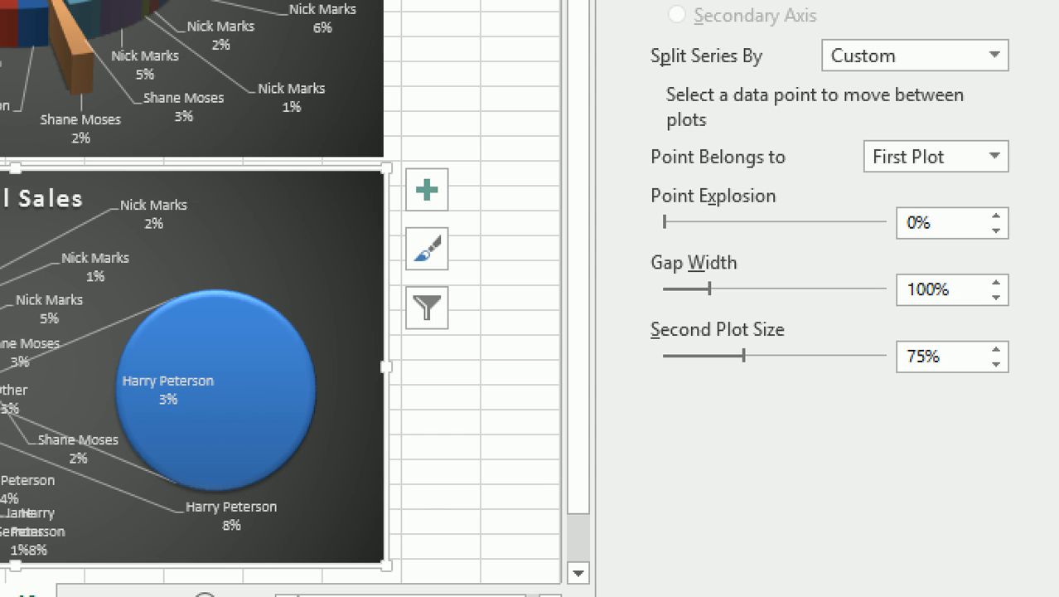
pyautogui.click(994, 156)
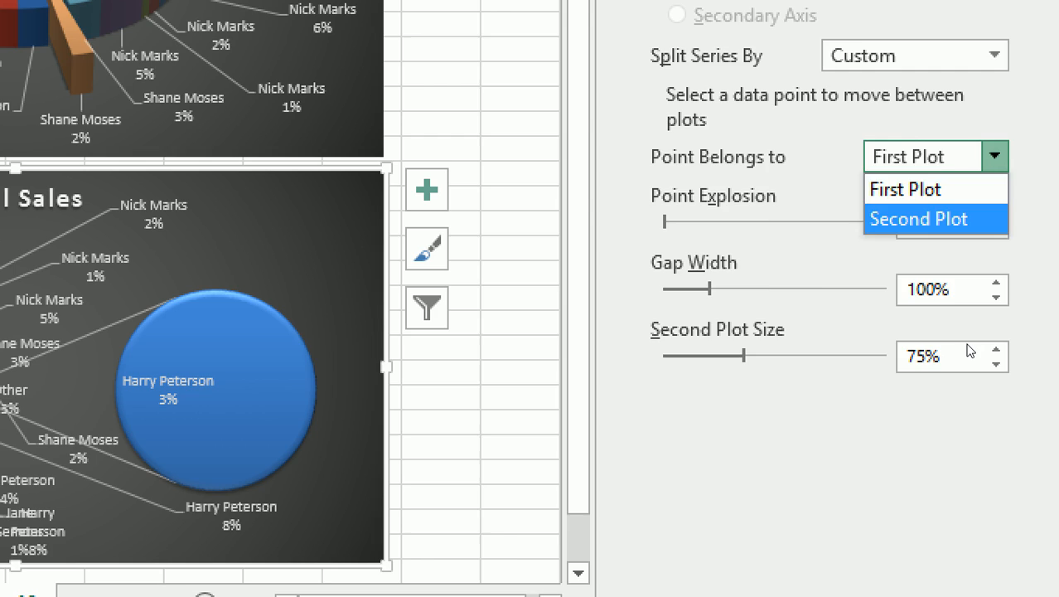
pyautogui.click(962, 219)
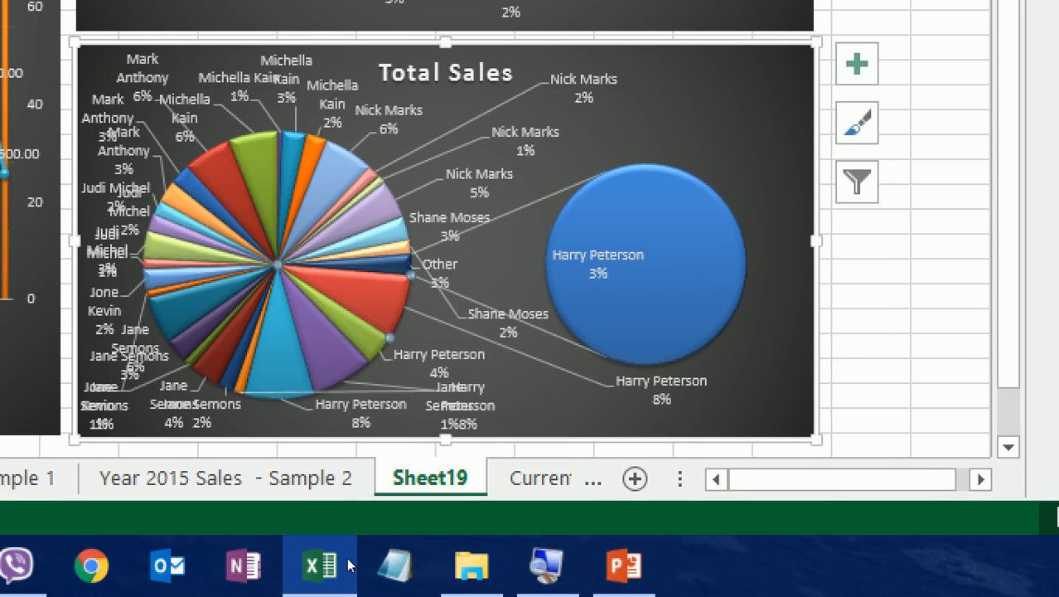
pyautogui.click(382, 321)
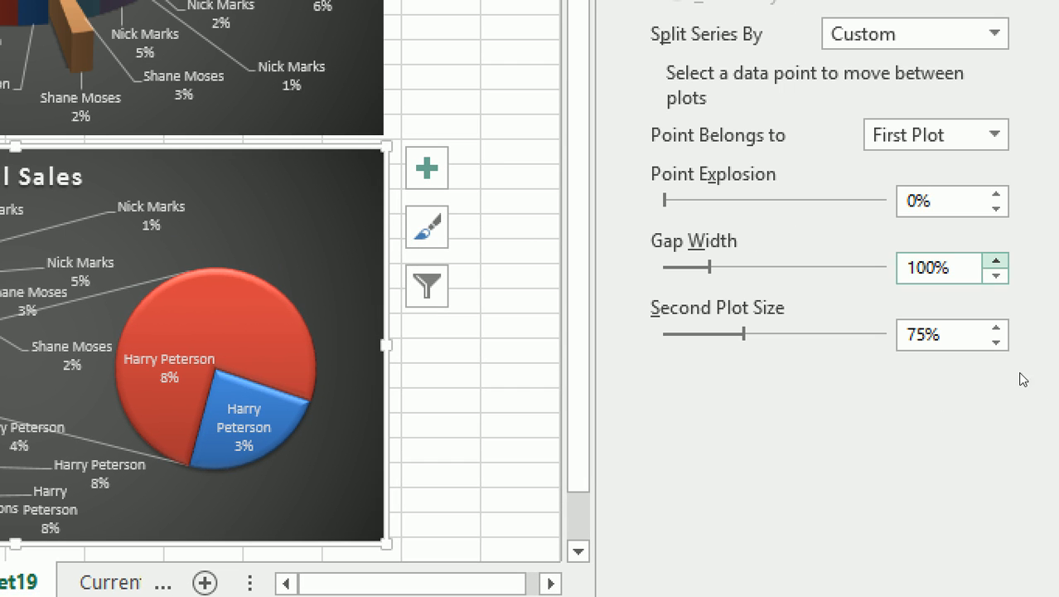
pyautogui.click(995, 135)
pyautogui.click(978, 197)
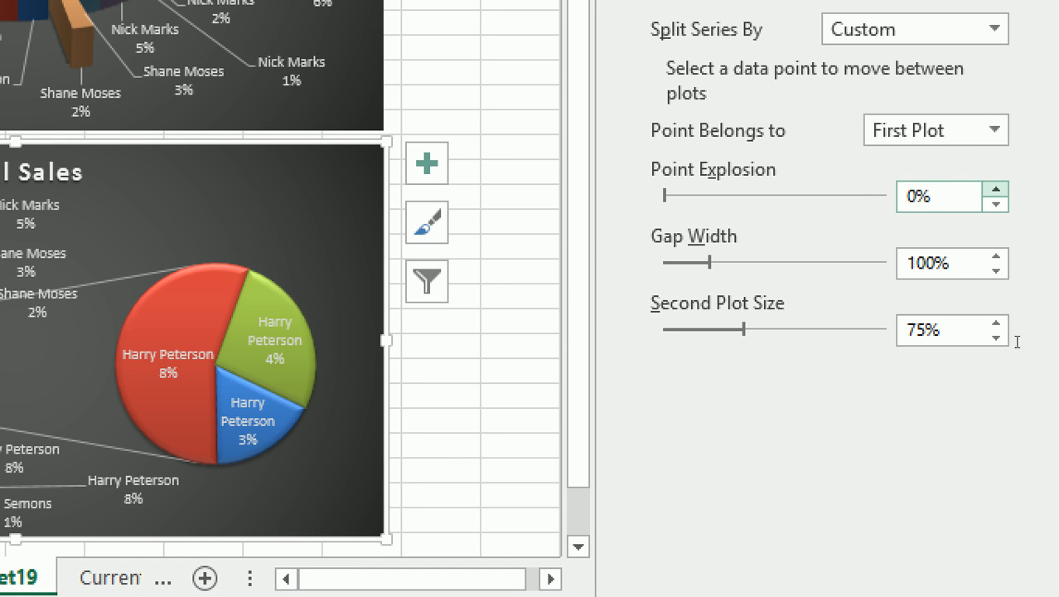
# Assign the purple 8% and light-blue 8% slices of the Pie of Pie chart to Second Plot
pyautogui.click(994, 130)
pyautogui.click(968, 192)
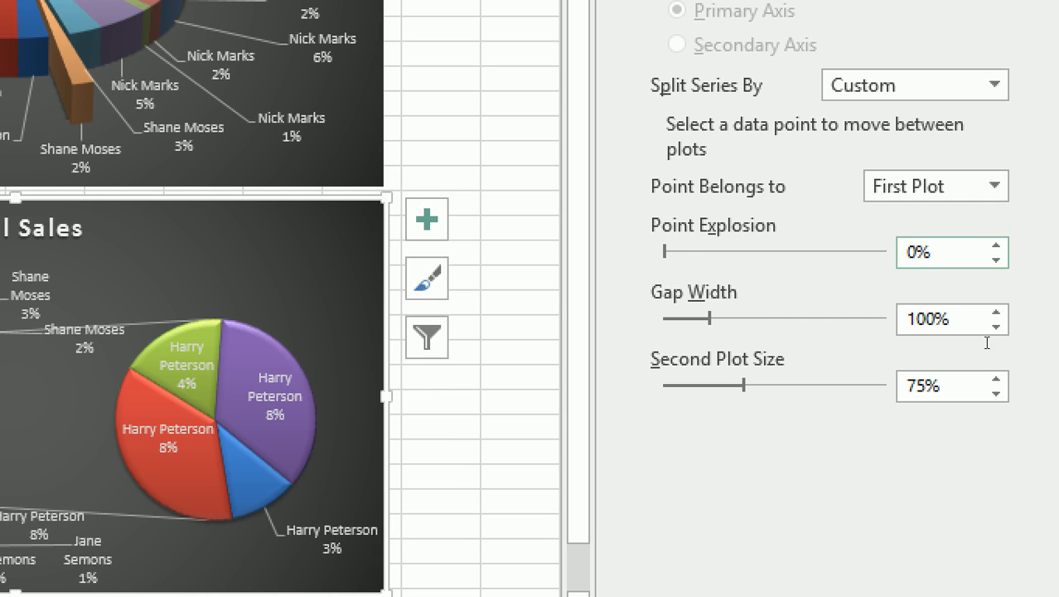
pyautogui.click(994, 186)
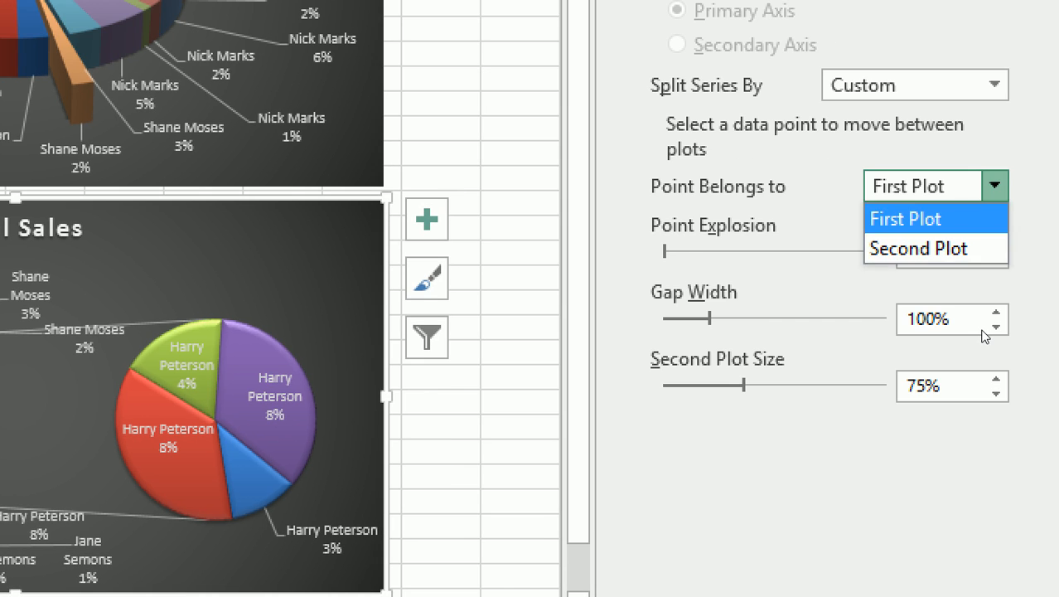
pyautogui.click(976, 246)
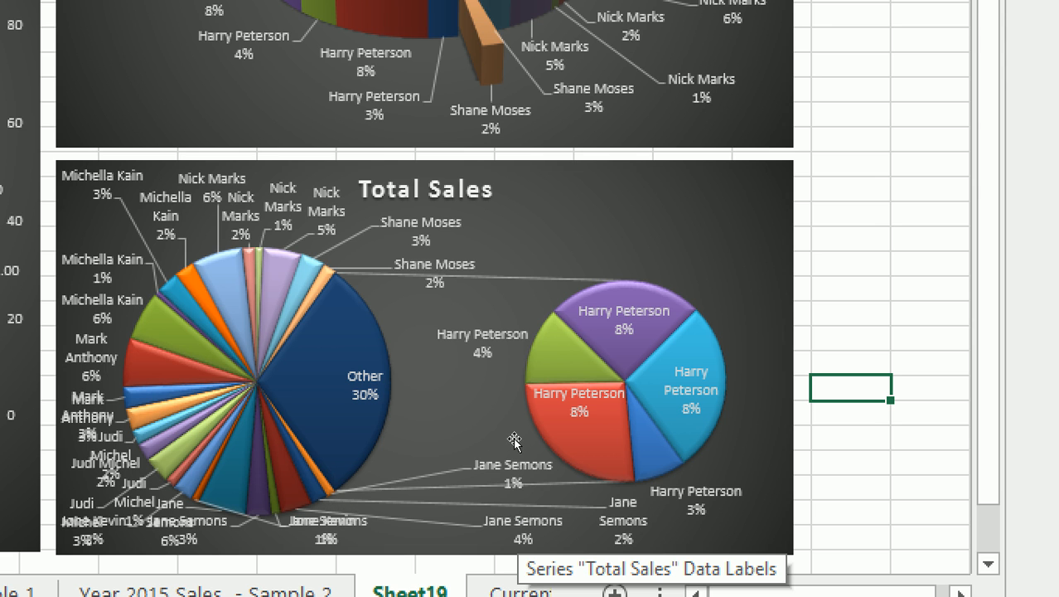
# Close the screen magnifier and the Format Shape pane, and compare Sheet19 with the Current Business dashboard
pyautogui.moveTo(505, 450)
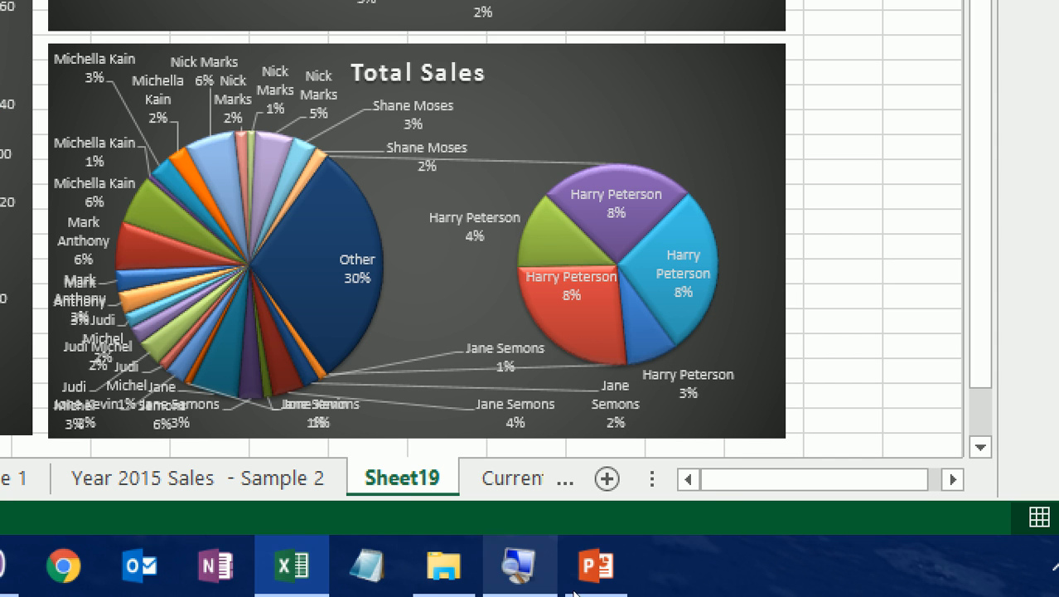
pyautogui.rightClick(556, 572)
pyautogui.click(575, 510)
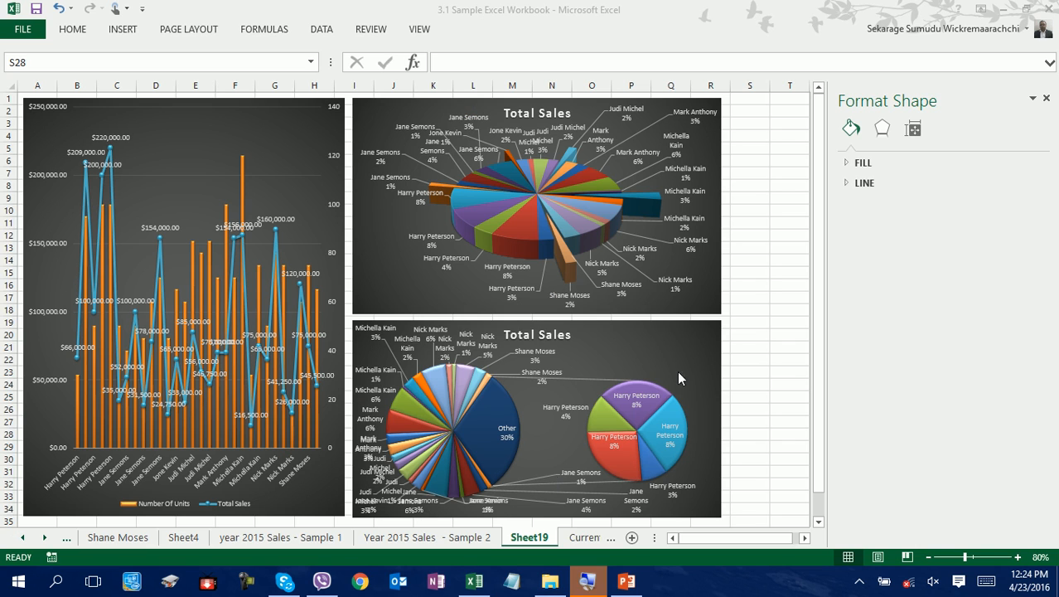
pyautogui.click(1046, 98)
pyautogui.click(868, 212)
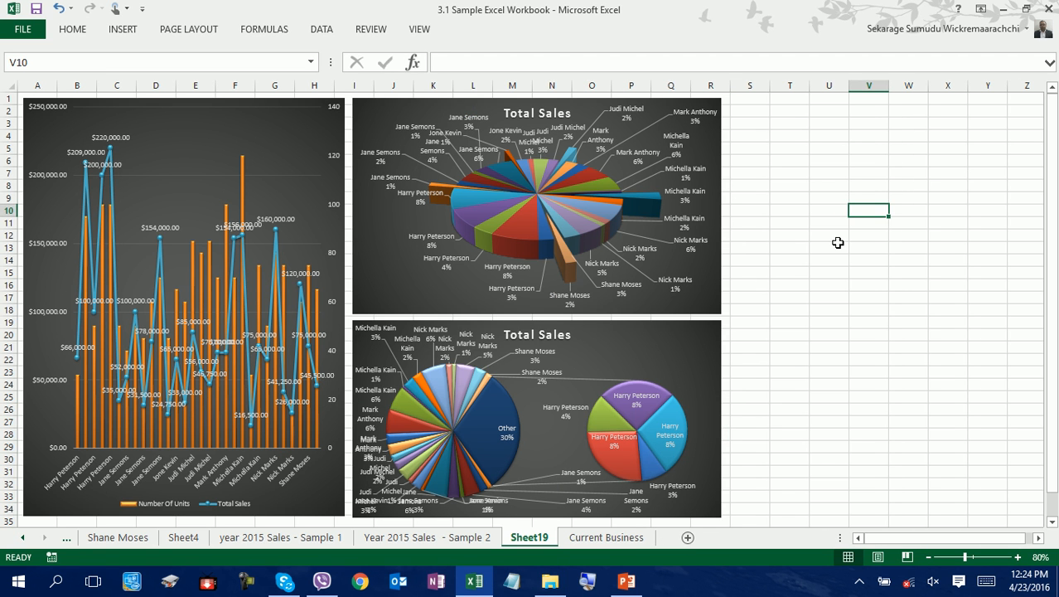
pyautogui.click(606, 539)
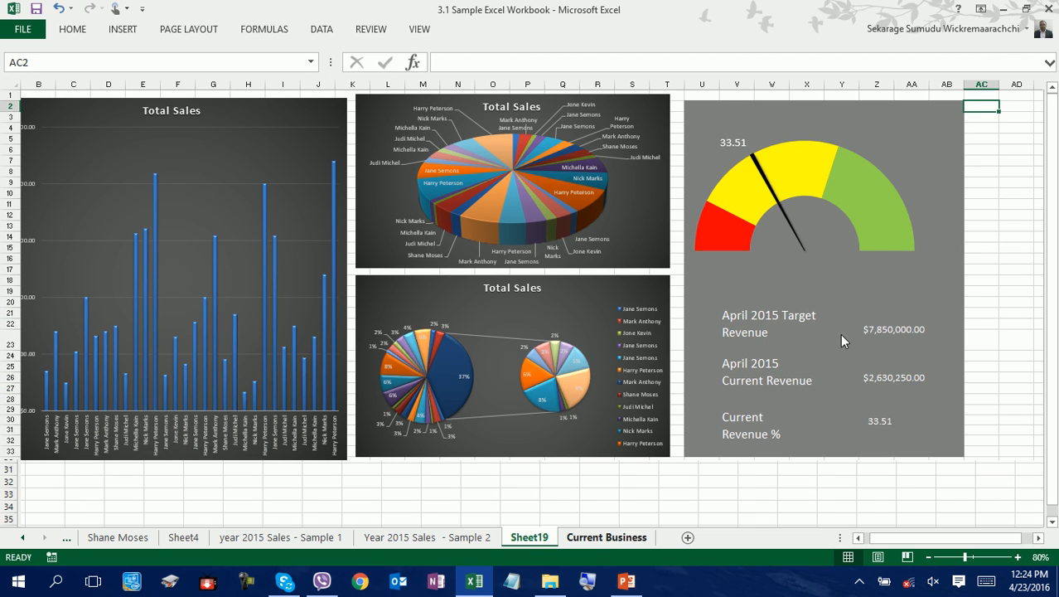
pyautogui.click(530, 538)
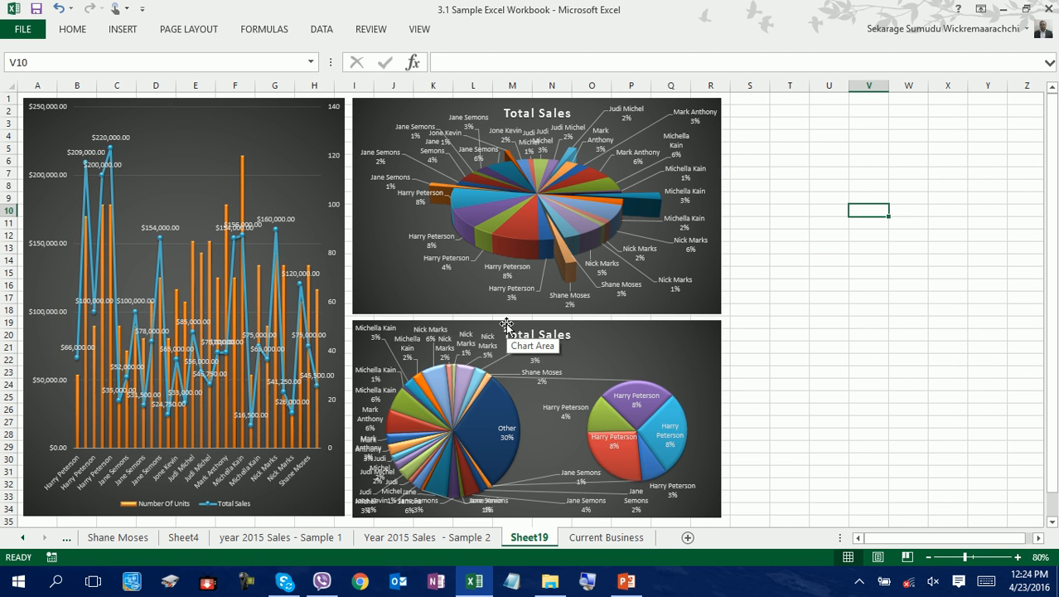
# Append a copy of rows 23 to 31 of the Year 2015 Sales - Sample 2 table directly below it, starting at A32
pyautogui.click(427, 537)
pyautogui.click(397, 294)
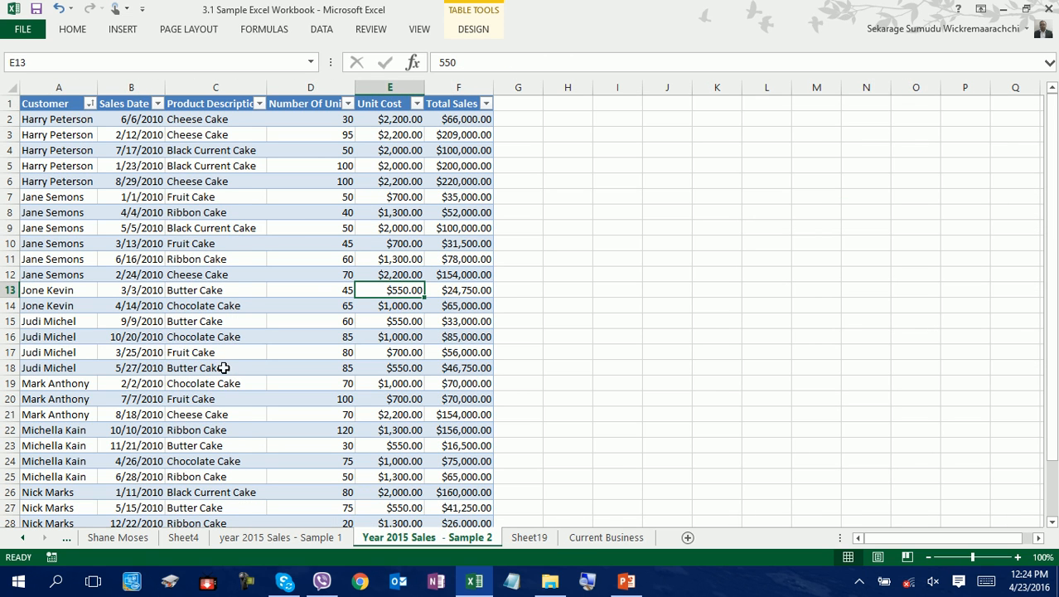
pyautogui.scroll(-4, 228, 359)
pyautogui.scroll(2, 208, 390)
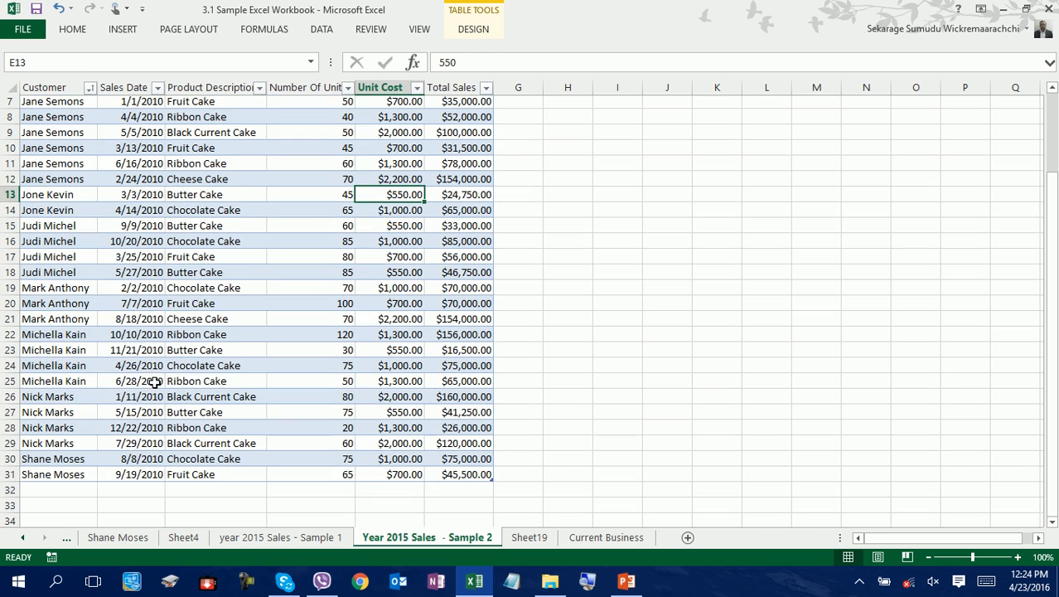
pyautogui.moveTo(60, 352); pyautogui.dragTo(450, 475)
pyautogui.hotkey('ctrl', 'c')
pyautogui.click(82, 497)
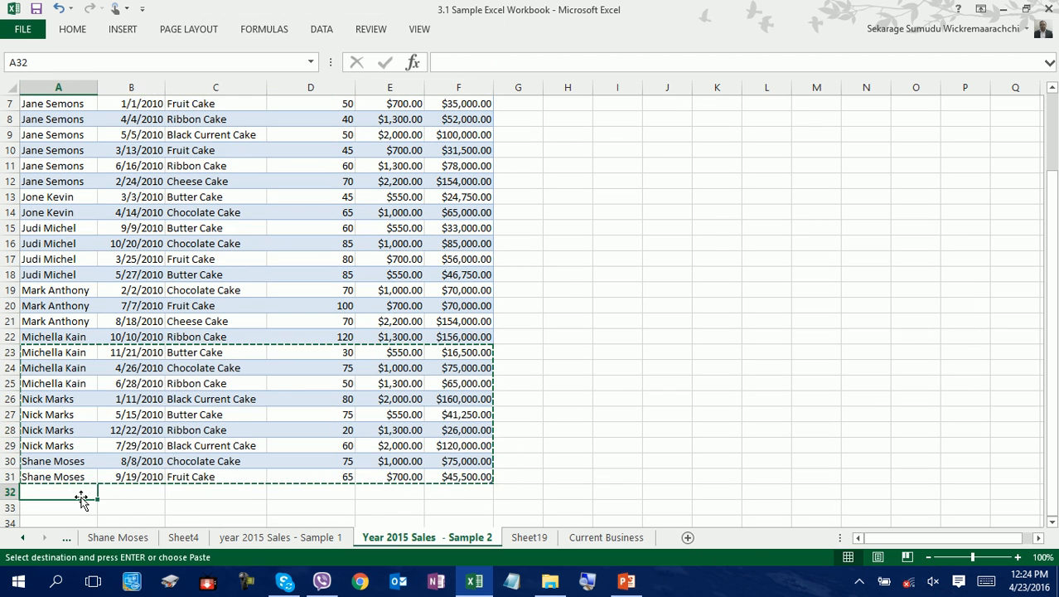
pyautogui.hotkey('ctrl', 'v')
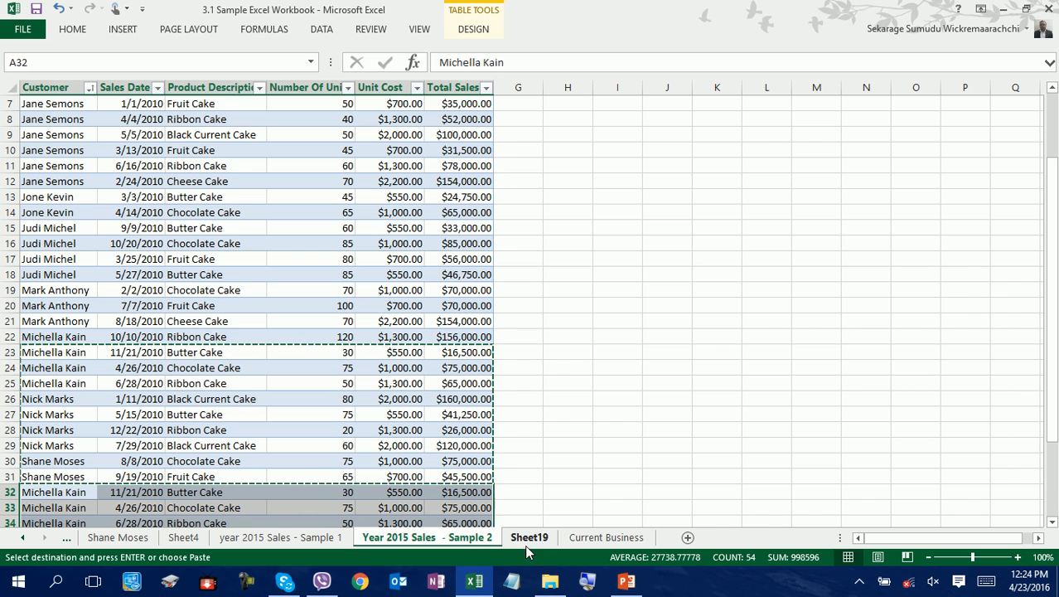
# Check how the charts on Sheet19 and the gauge on the Current Business sheet respond to the added table rows
pyautogui.click(527, 537)
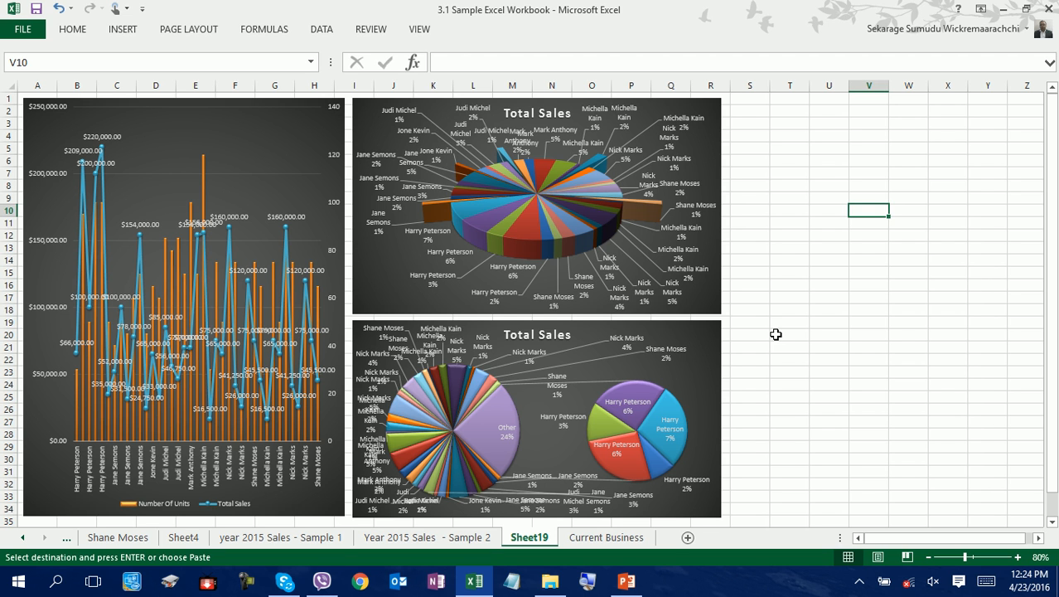
pyautogui.click(801, 299)
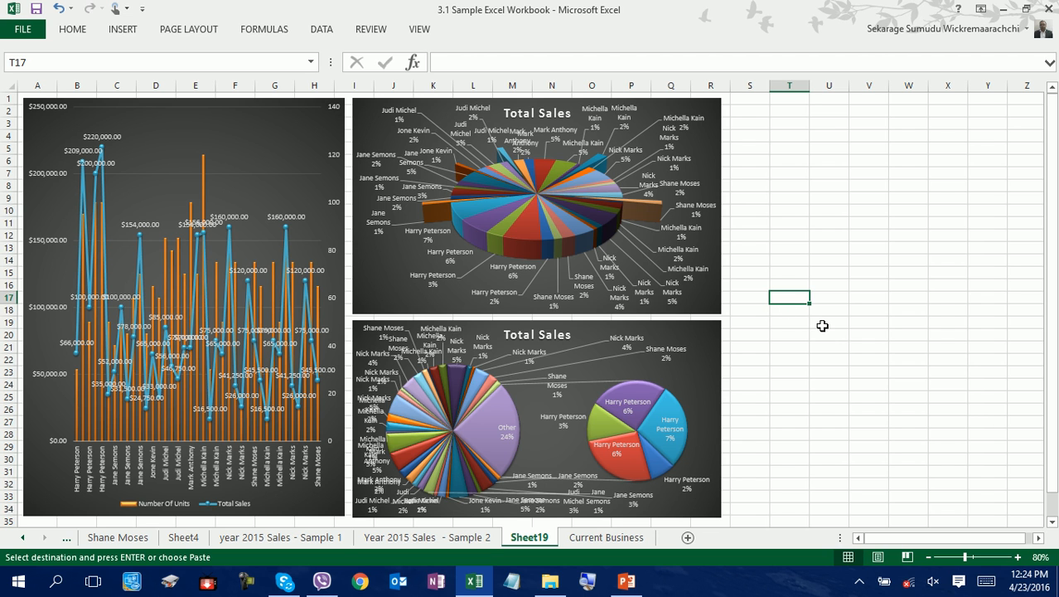
pyautogui.click(836, 198)
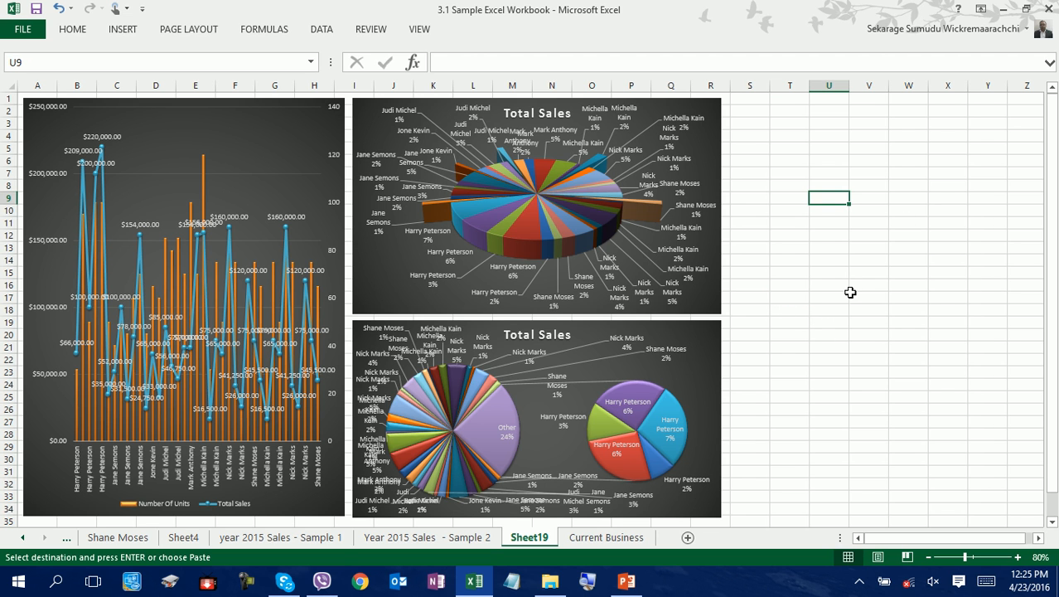
pyautogui.click(606, 537)
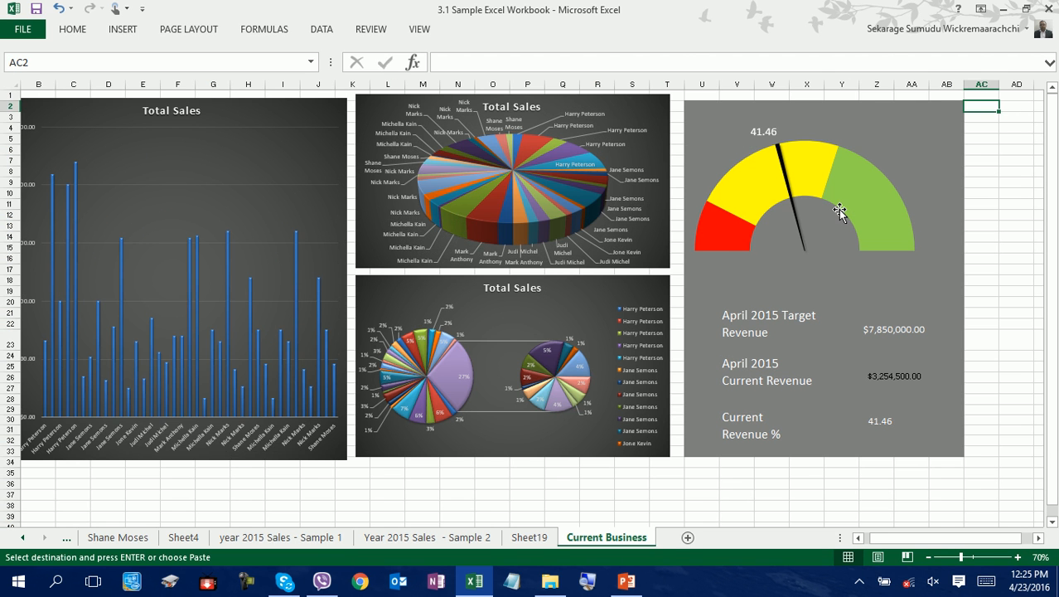
pyautogui.moveTo(831, 235)
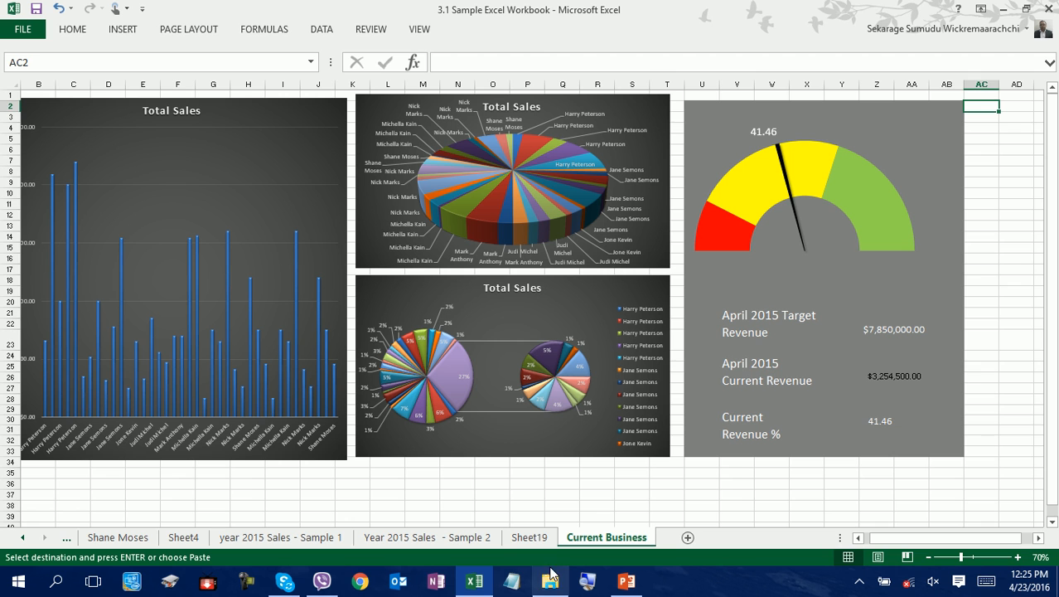
# Copy the second Ranges and Gauge tables in E3:F14 of the Control Pannel sheet
pyautogui.click(23, 539)
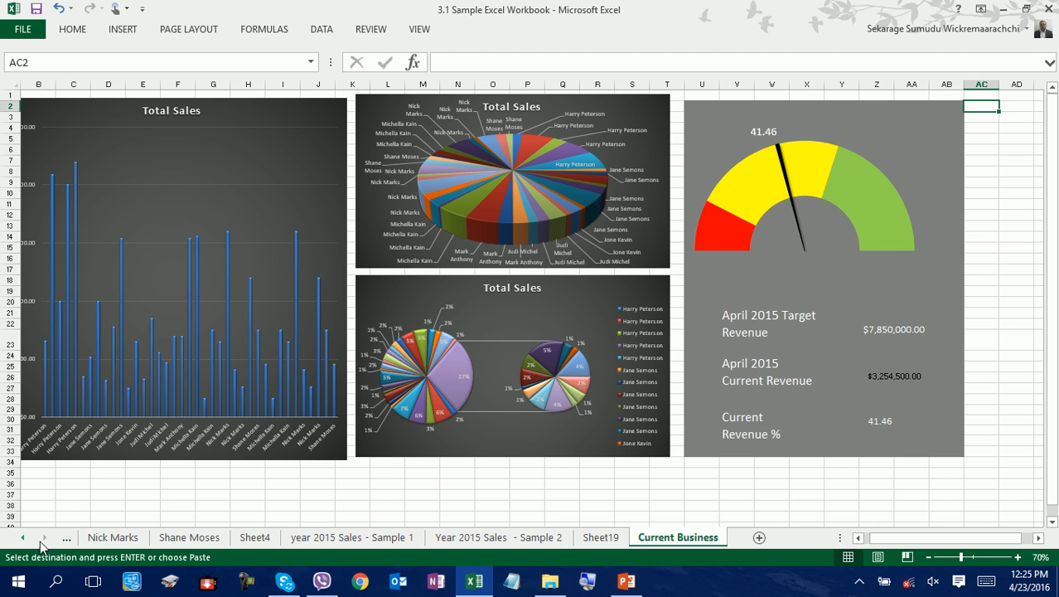
pyautogui.moveTo(25, 543); pyautogui.dragTo(23, 543)
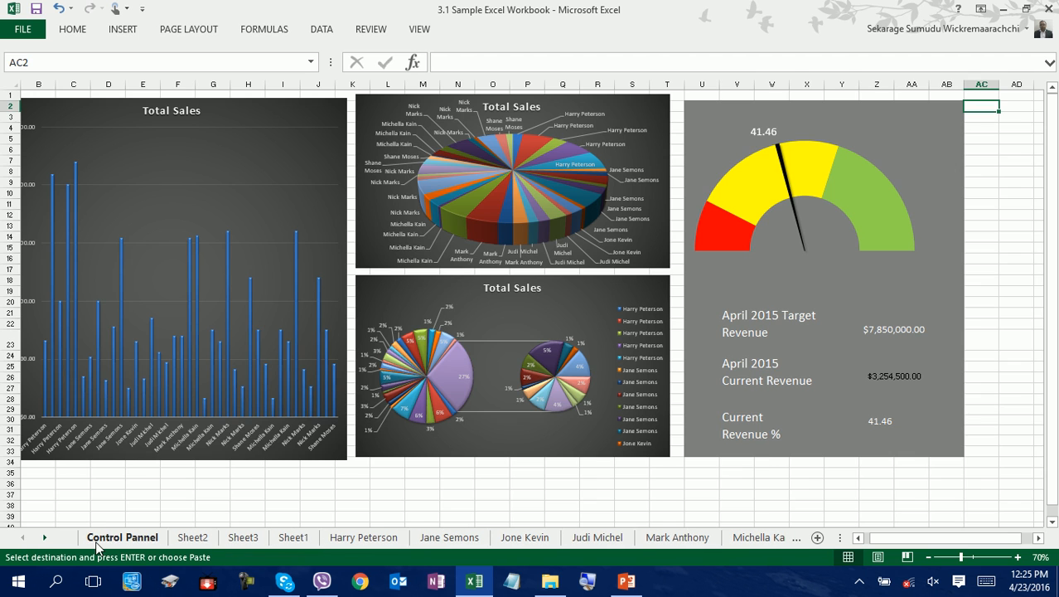
pyautogui.click(99, 538)
pyautogui.moveTo(247, 136); pyautogui.dragTo(295, 304)
pyautogui.hotkey('ctrl', 'c')
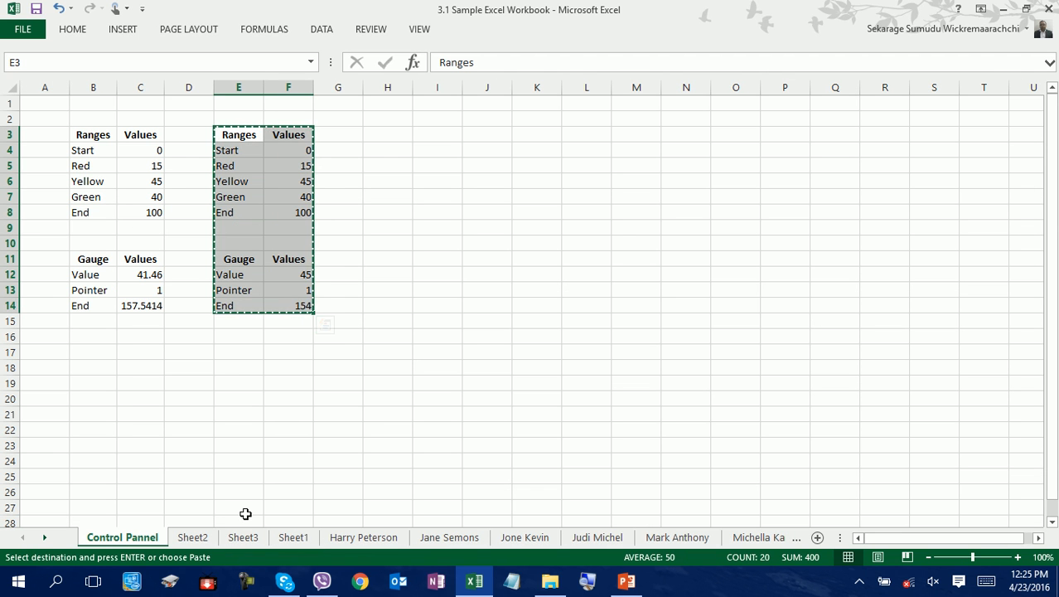
# Paste the copied Ranges and Gauge tables below the charts on Sheet19, starting at N40, and reduce the sheet zoom to 70%
pyautogui.click(44, 537)
pyautogui.click(44, 537)
pyautogui.click(44, 537)
pyautogui.click(44, 537)
pyautogui.click(44, 537)
pyautogui.click(44, 537)
pyautogui.click(44, 537)
pyautogui.click(44, 537)
pyautogui.click(44, 537)
pyautogui.click(44, 537)
pyautogui.click(44, 537)
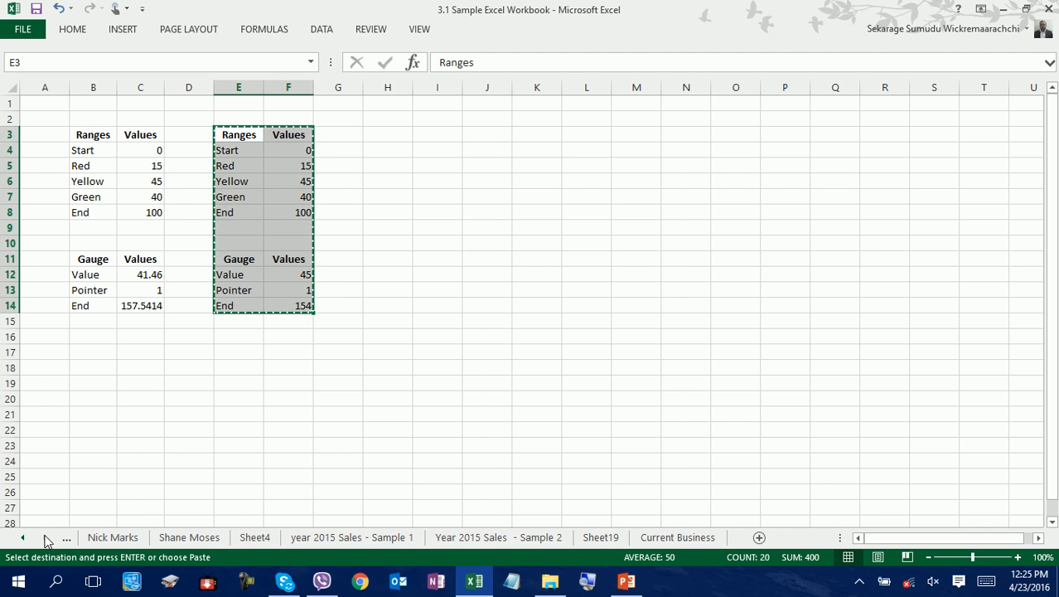
pyautogui.click(596, 539)
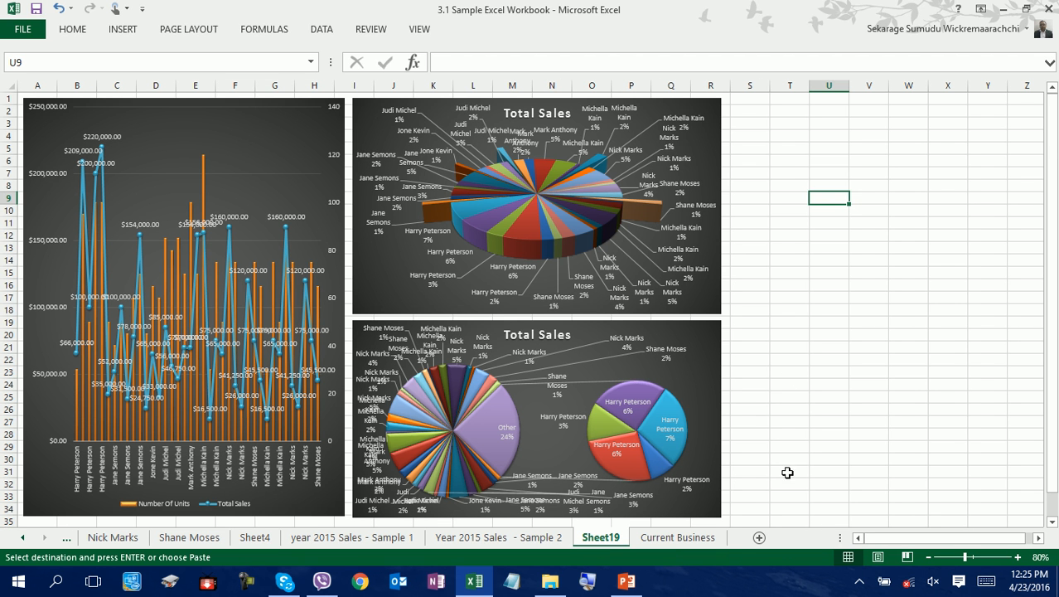
pyautogui.scroll(-2, 775, 473)
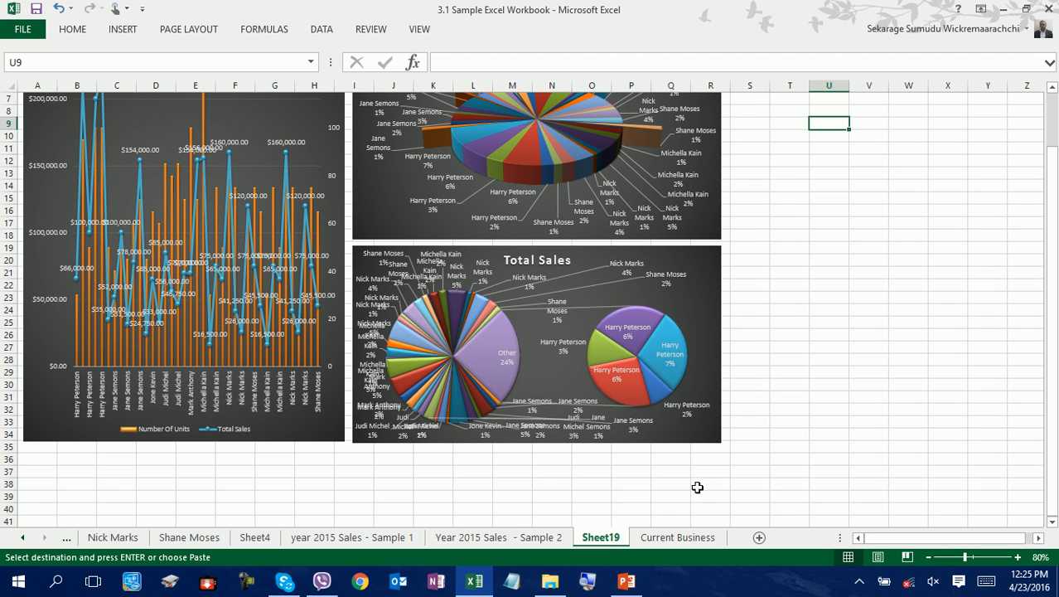
pyautogui.scroll(-2, 705, 484)
pyautogui.click(634, 454)
pyautogui.click(550, 434)
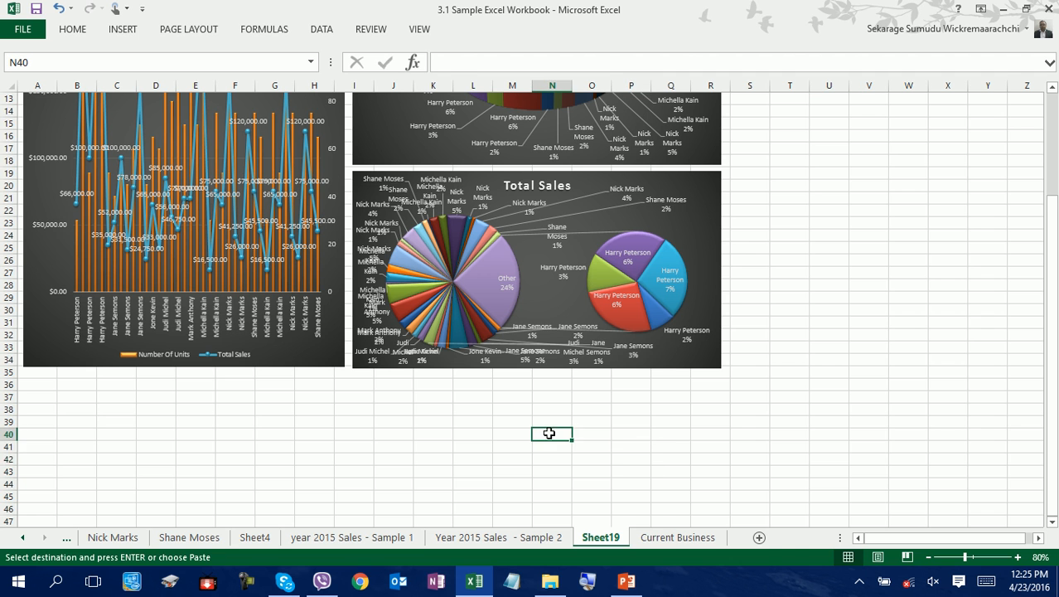
pyautogui.hotkey('ctrl', 'v')
pyautogui.scroll(-1, 563, 492)
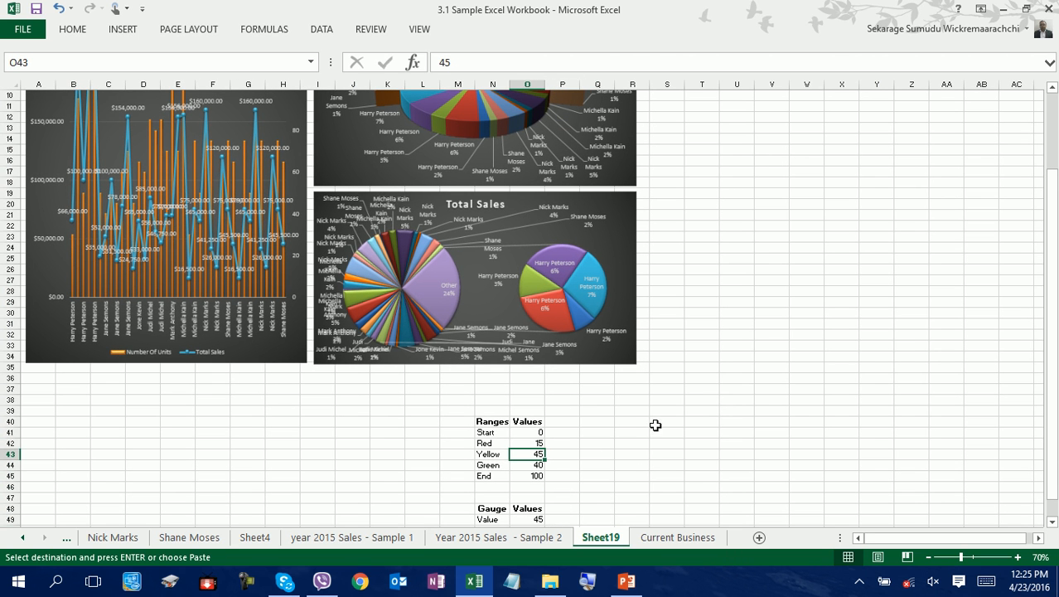
pyautogui.scroll(-5, 639, 455)
pyautogui.click(605, 454)
pyautogui.scroll(-3, 663, 441)
pyautogui.scroll(5, 652, 441)
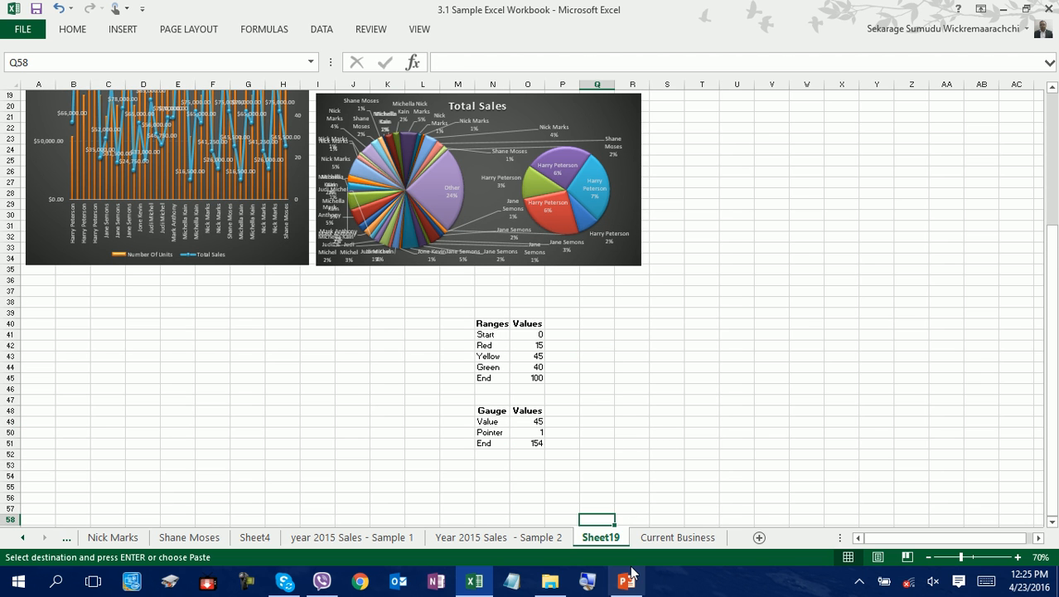
# Insert a doughnut chart from the Ranges labels and values in N41:O45
pyautogui.press('super+plus')
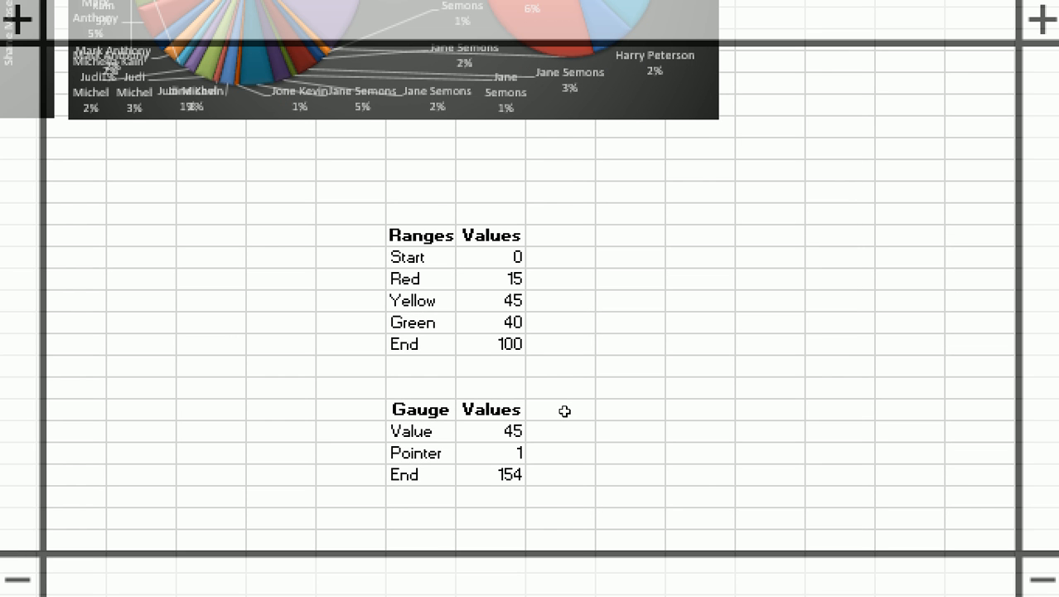
pyautogui.moveTo(418, 236); pyautogui.dragTo(511, 444)
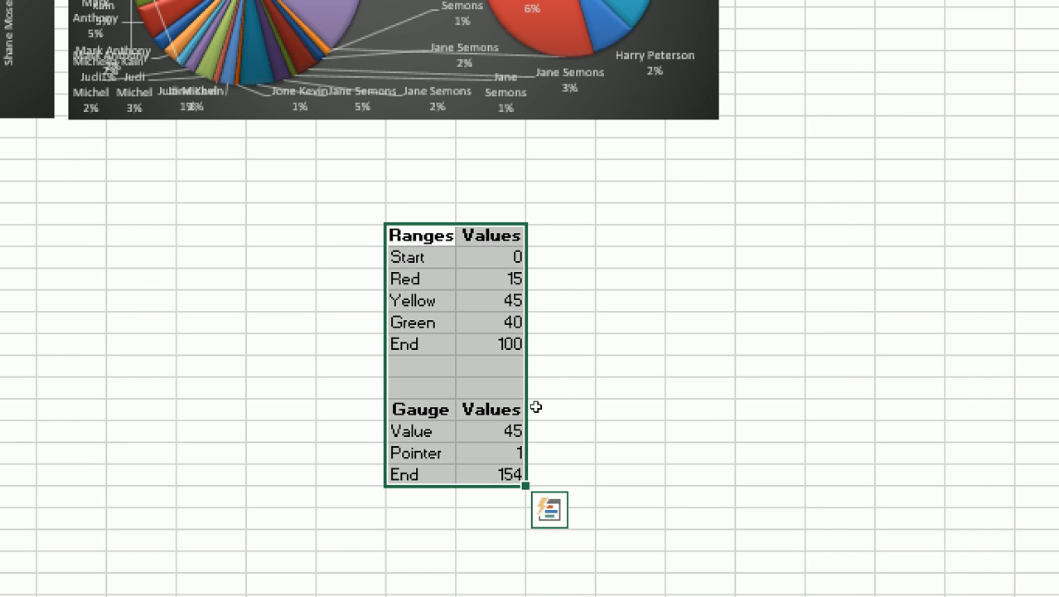
pyautogui.click(442, 325)
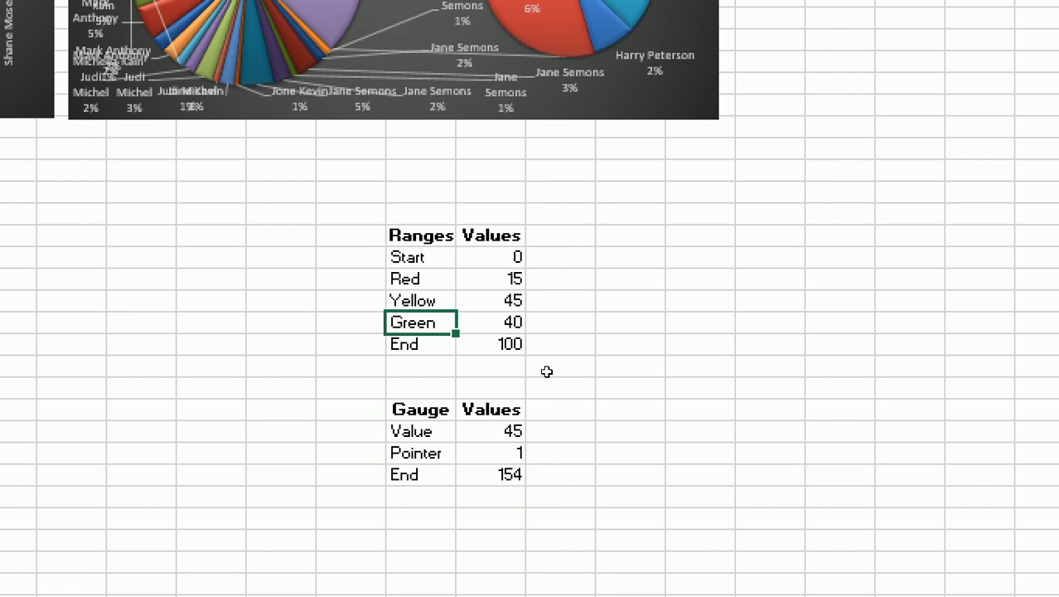
pyautogui.moveTo(415, 257); pyautogui.dragTo(512, 348)
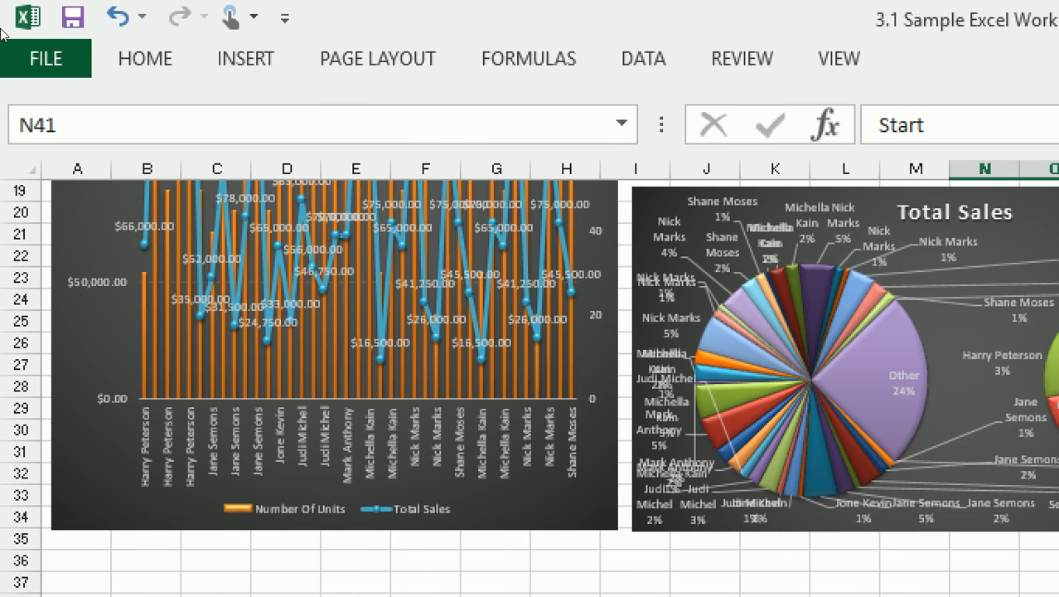
pyautogui.click(245, 58)
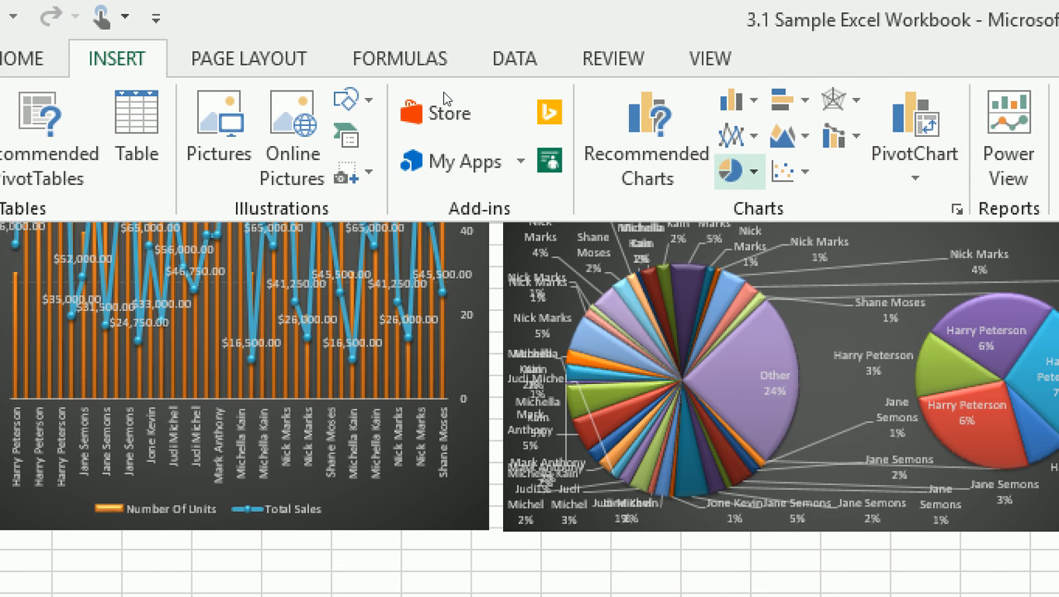
pyautogui.click(731, 170)
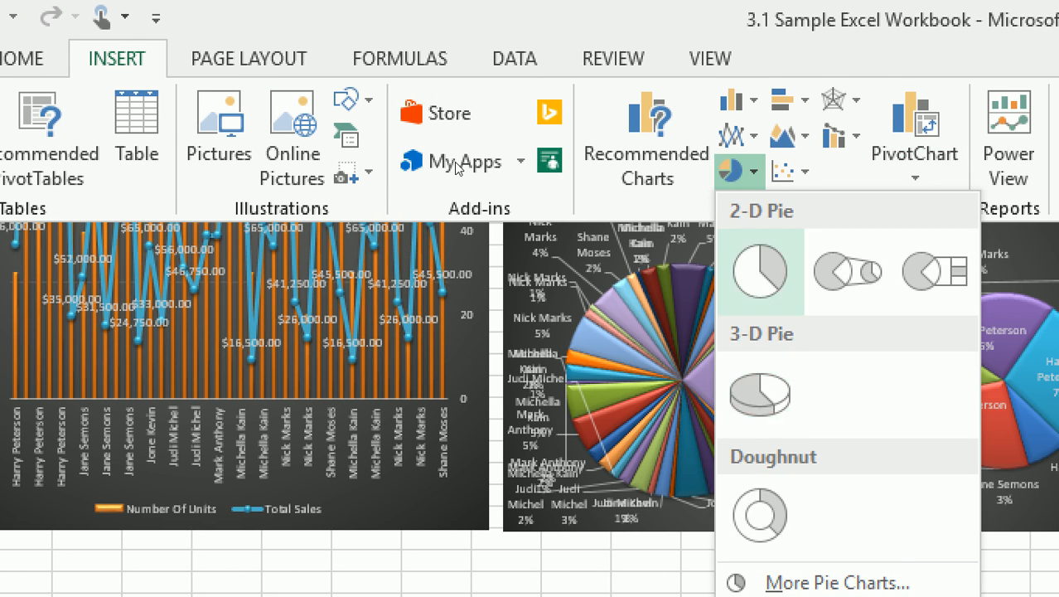
pyautogui.click(760, 516)
# Place the doughnut chart beside the Ranges and Gauge tables and delete its title and legend
pyautogui.moveTo(610, 356); pyautogui.dragTo(692, 420)
pyautogui.click(672, 203)
pyautogui.press('Delete')
pyautogui.click(709, 444)
pyautogui.press('Delete')
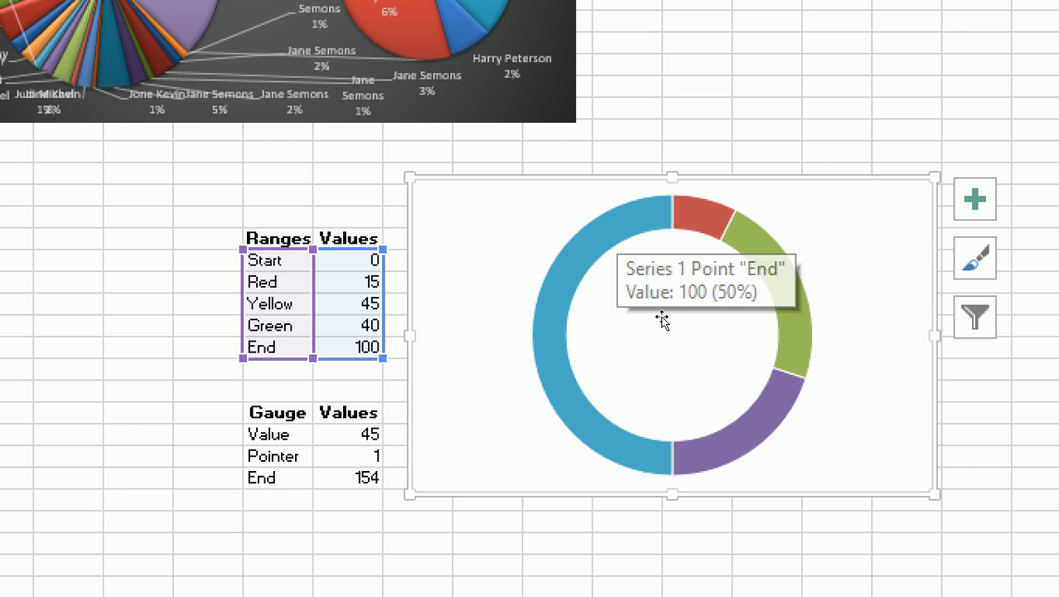
# Set the doughnut series' angle of first slice to 270° and its doughnut hole size to 50%
pyautogui.click(662, 320)
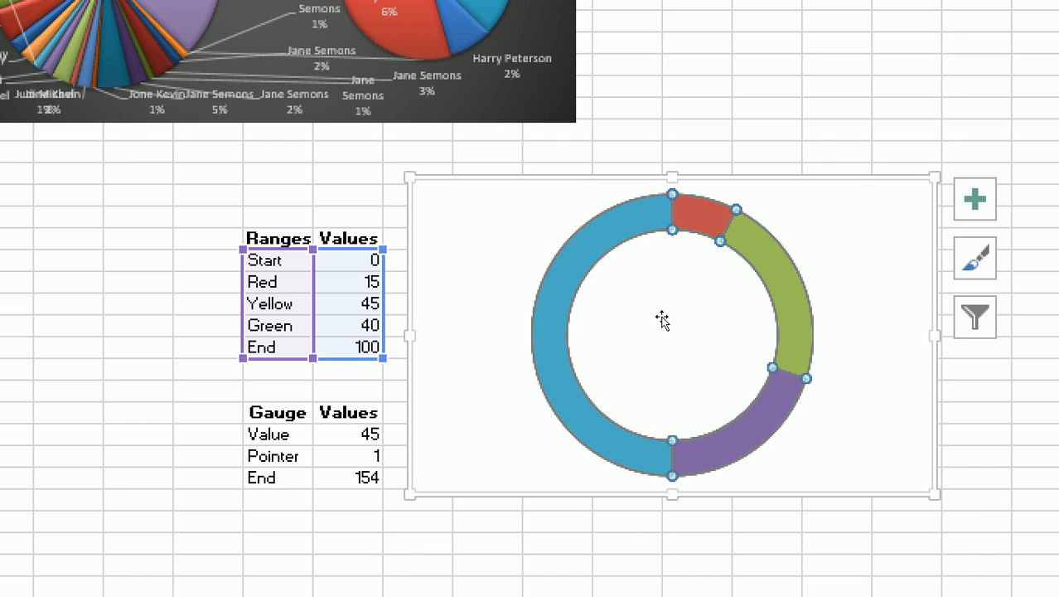
pyautogui.rightClick(663, 320)
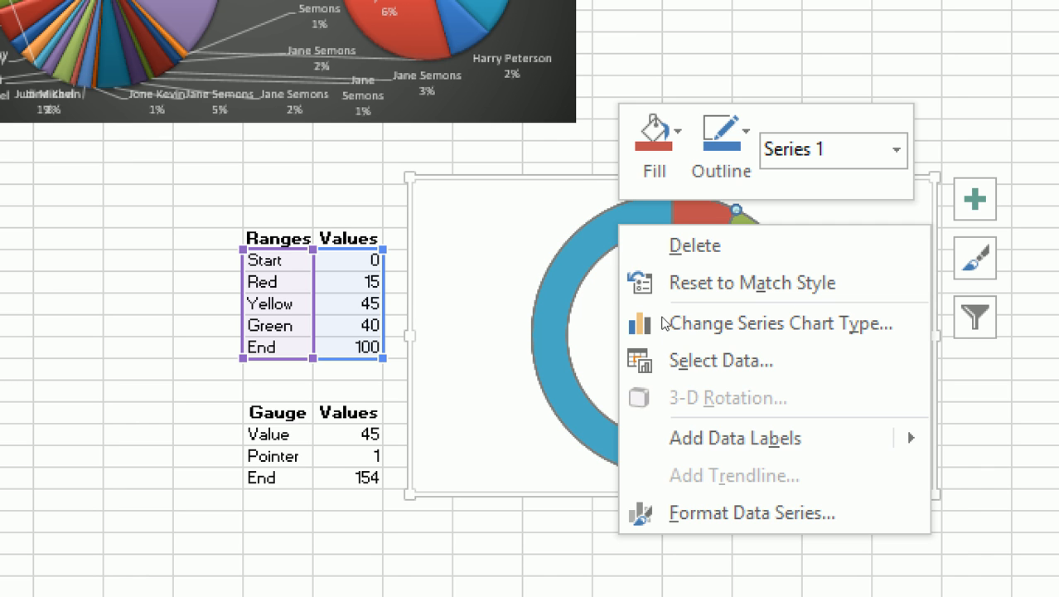
pyautogui.click(688, 461)
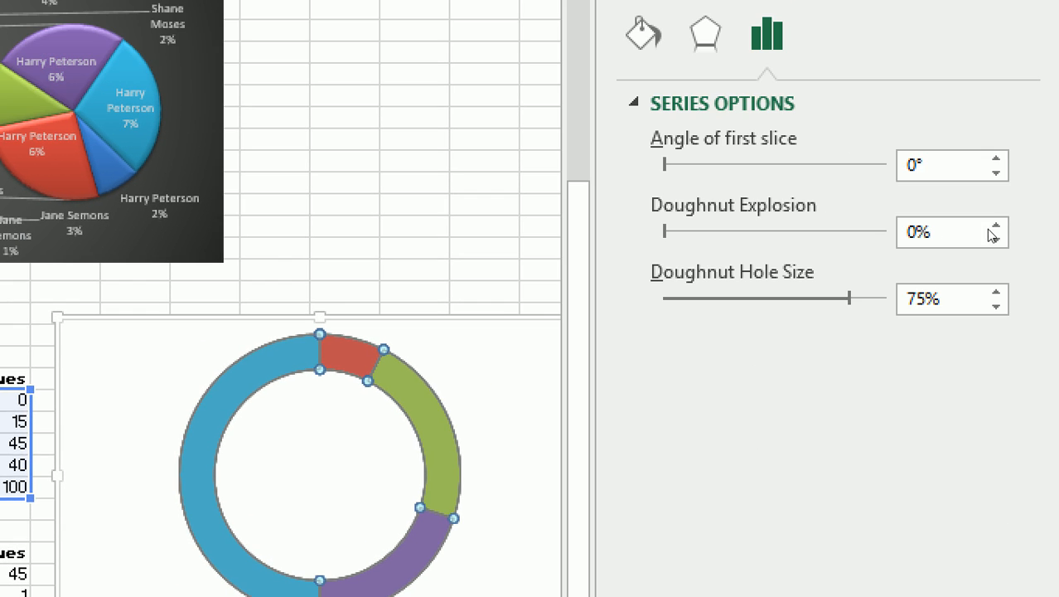
pyautogui.click(1025, 170)
pyautogui.write('27')
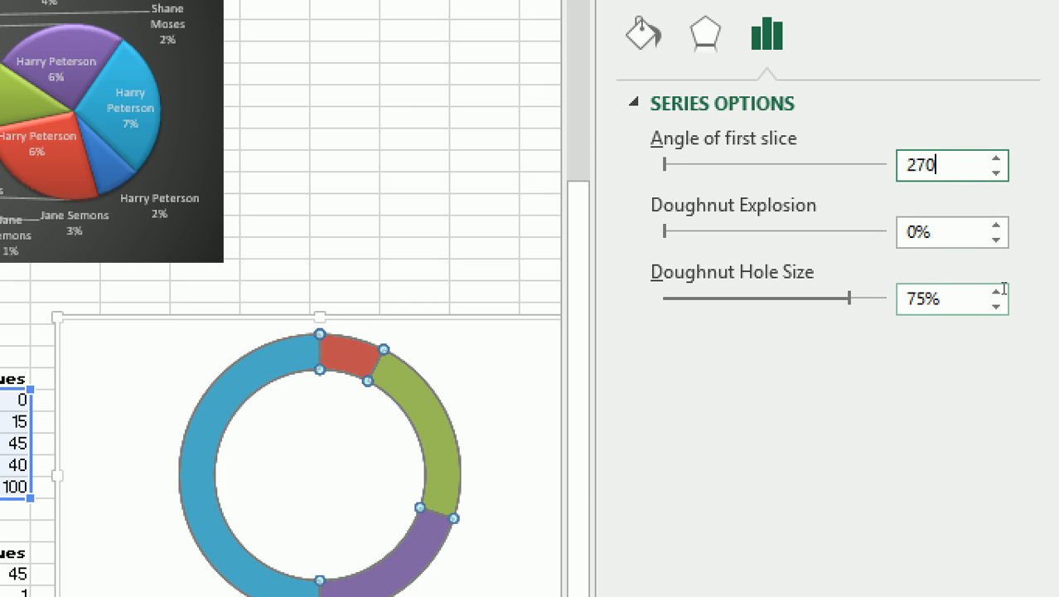
pyautogui.click(1002, 291)
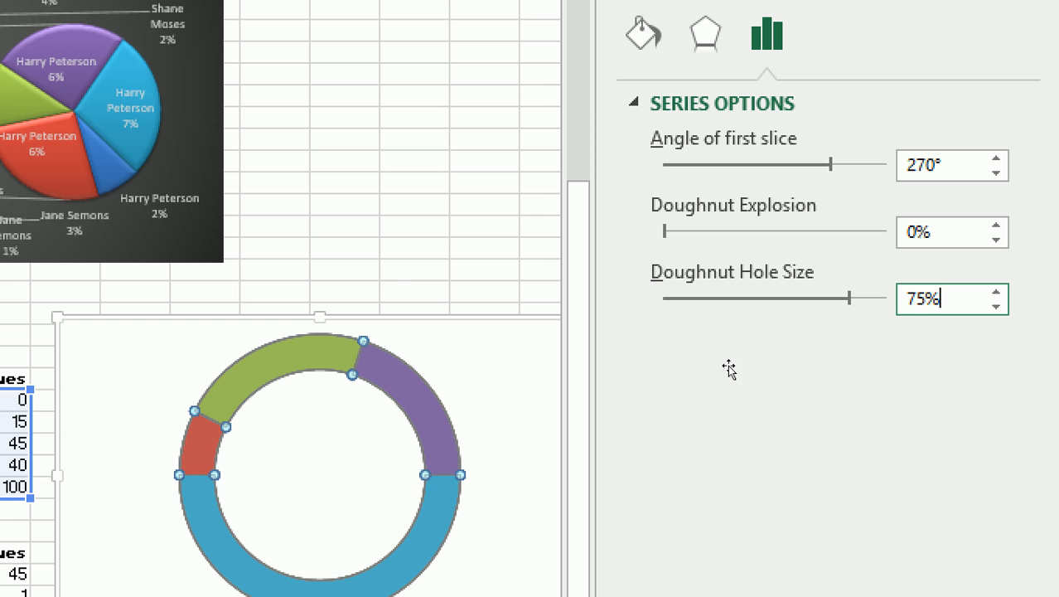
pyautogui.doubleClick(930, 285)
pyautogui.write('50')
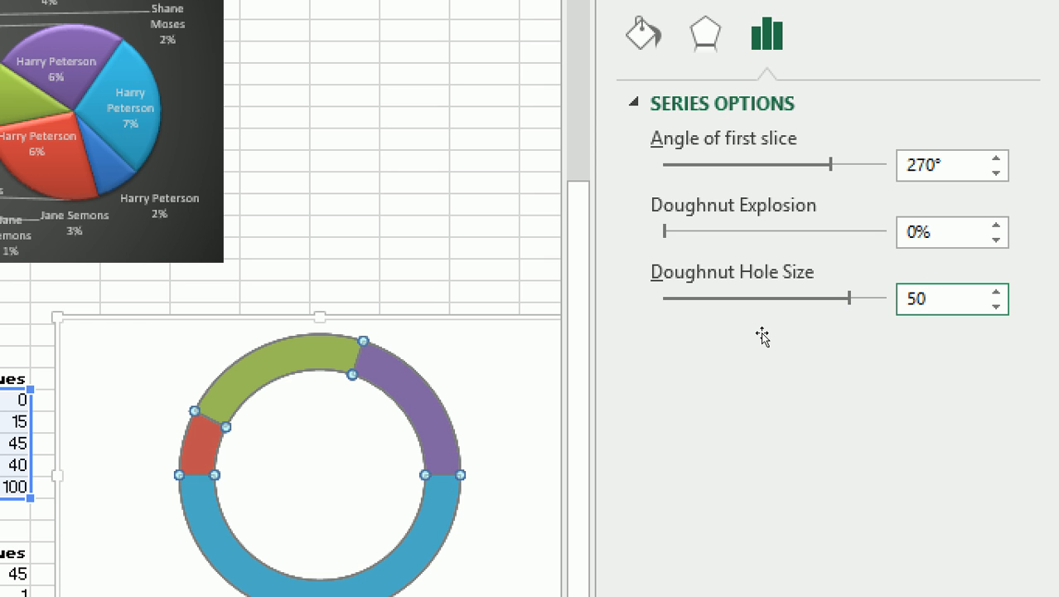
pyautogui.press('Return')
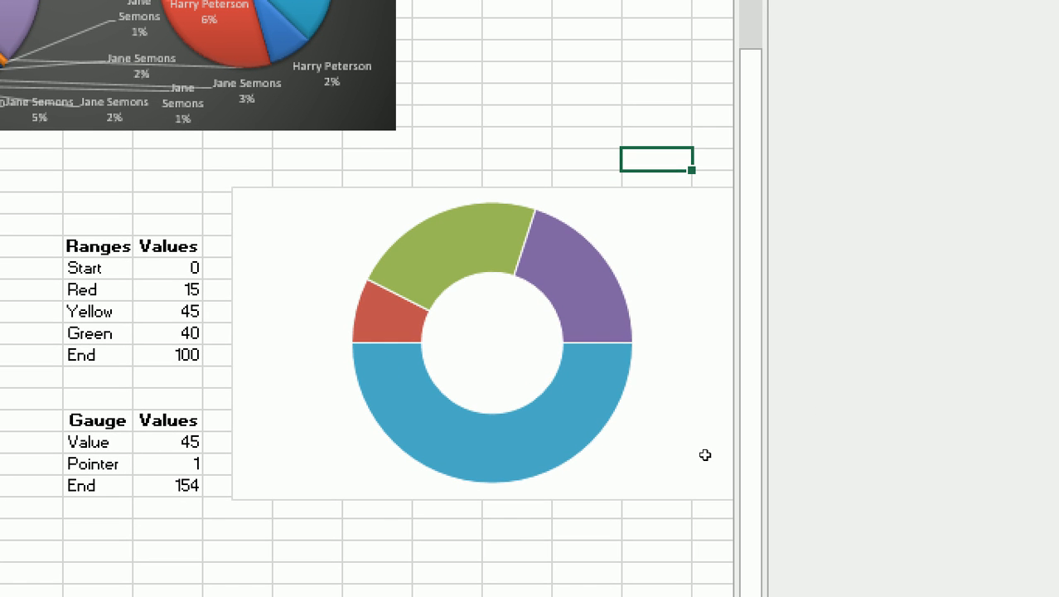
# Remove the outline from the doughnut series and the fill from its lower End slice
pyautogui.click(650, 400)
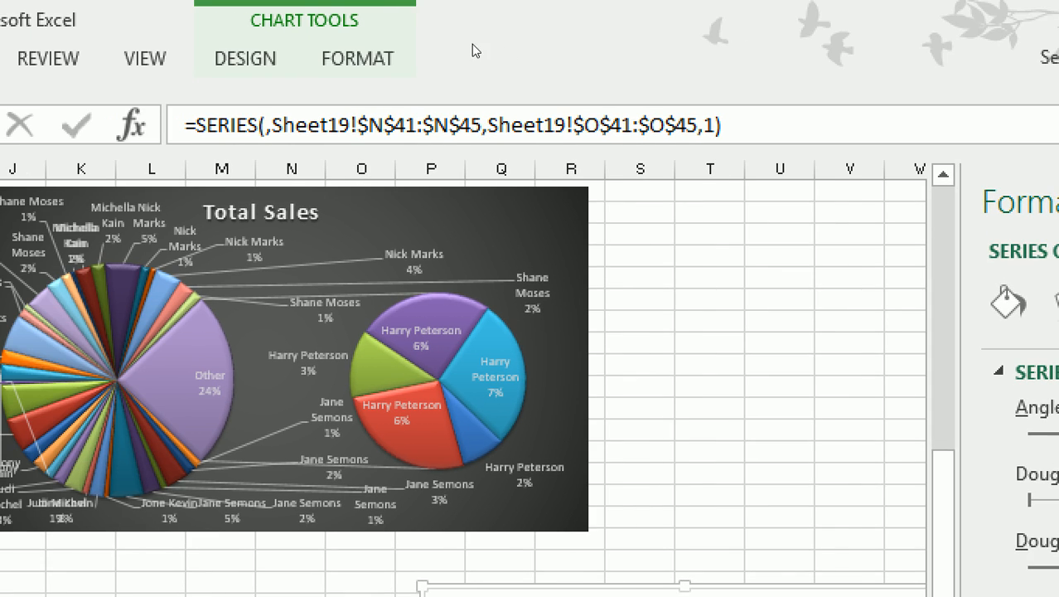
pyautogui.click(358, 57)
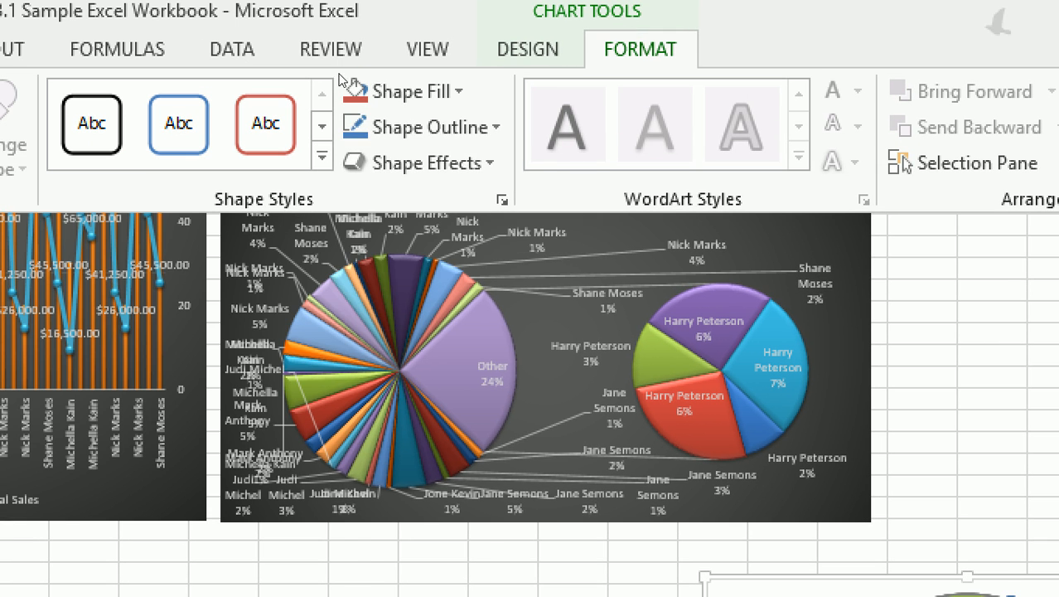
pyautogui.click(358, 127)
pyautogui.click(419, 232)
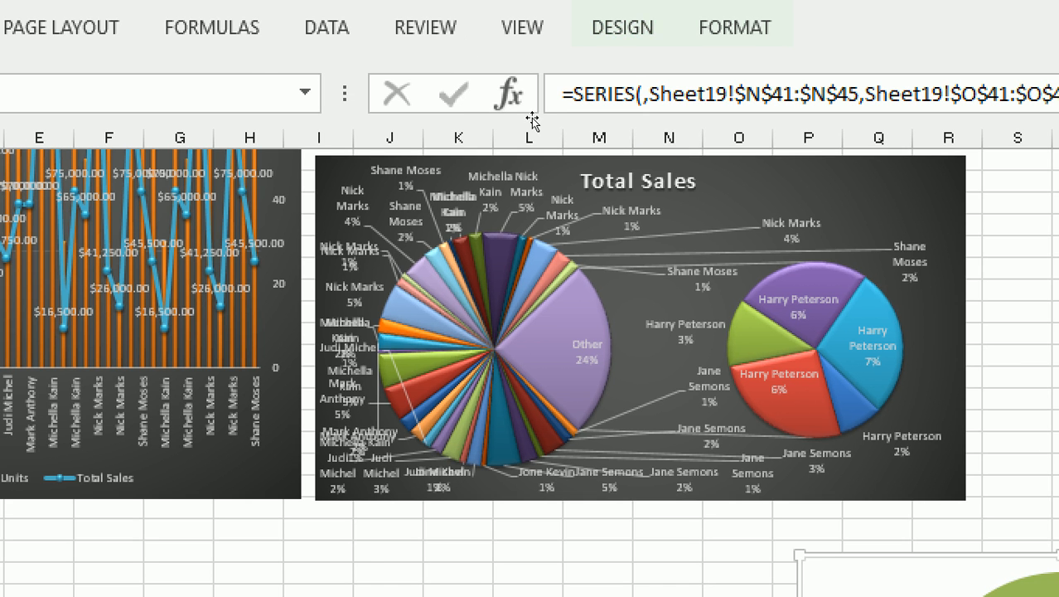
pyautogui.hotkey('ctrl', 'F1')
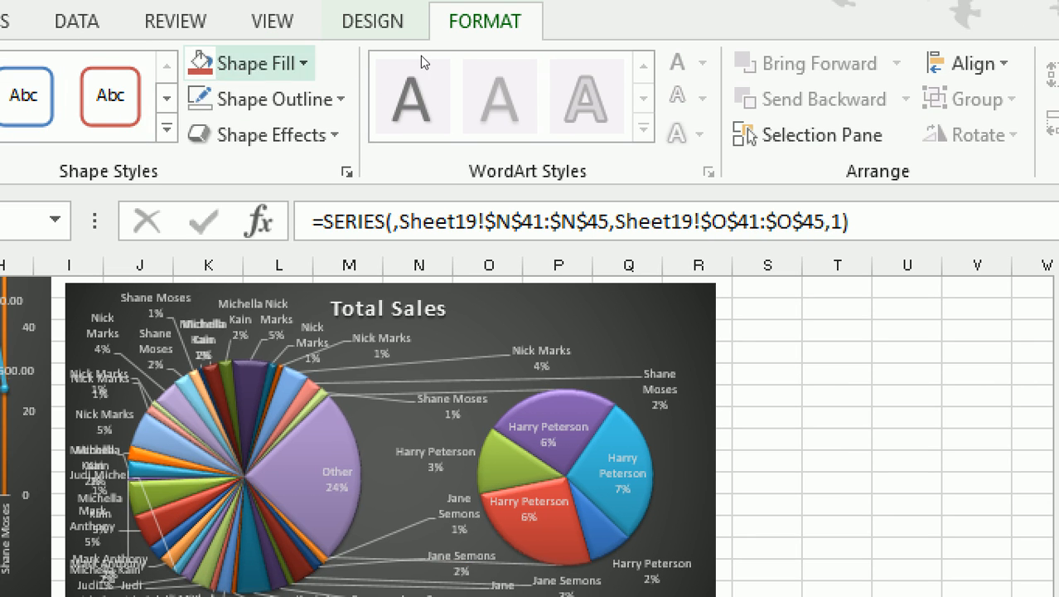
pyautogui.click(66, 100)
pyautogui.press('Escape')
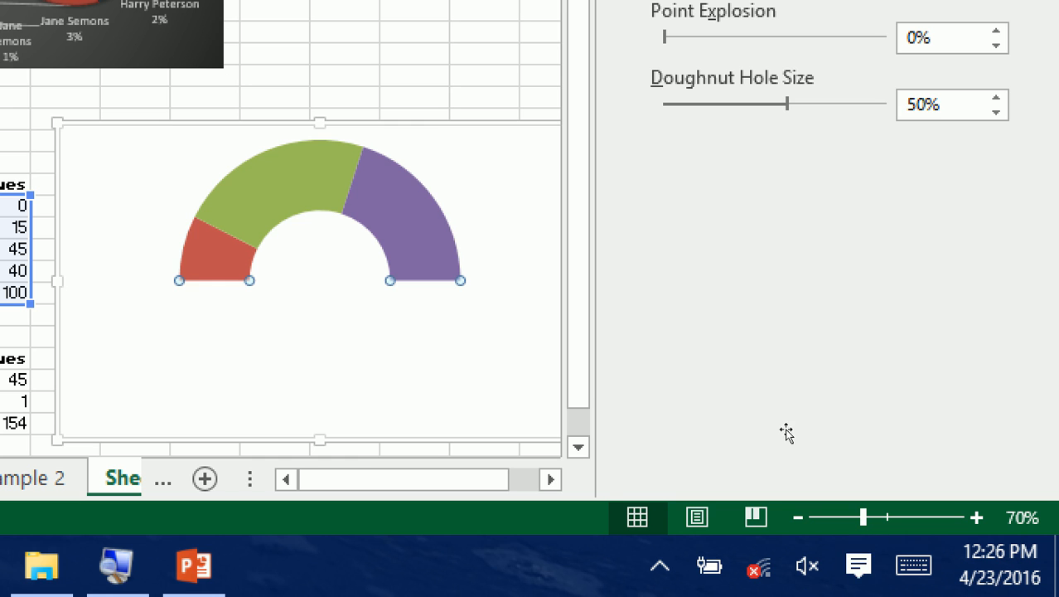
# Fill the three visible doughnut slices with standard red, yellow and green to match the Red, Yellow and Green ranges
pyautogui.press('Right')
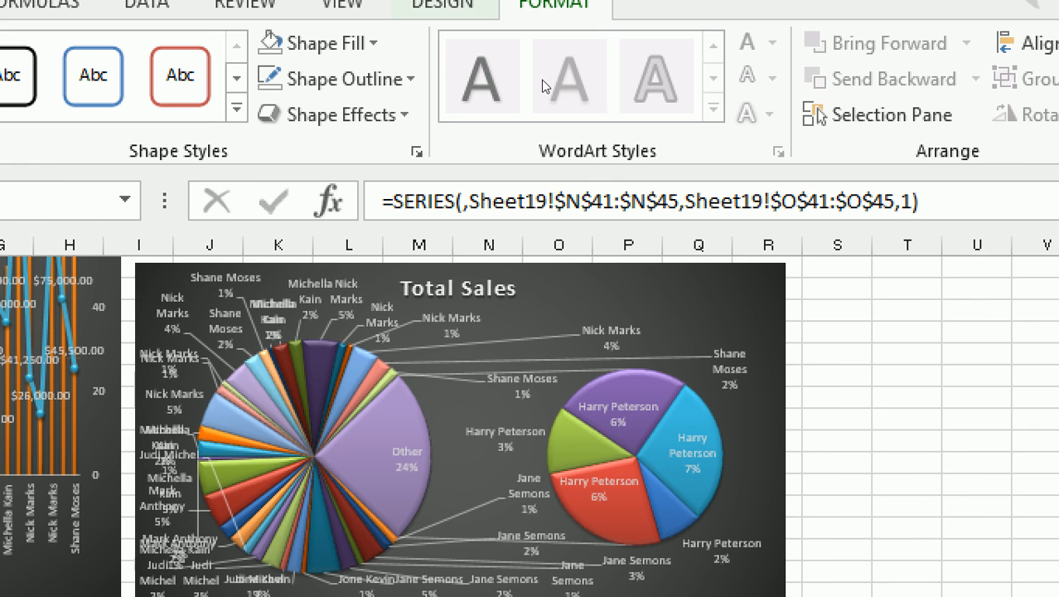
pyautogui.click(371, 43)
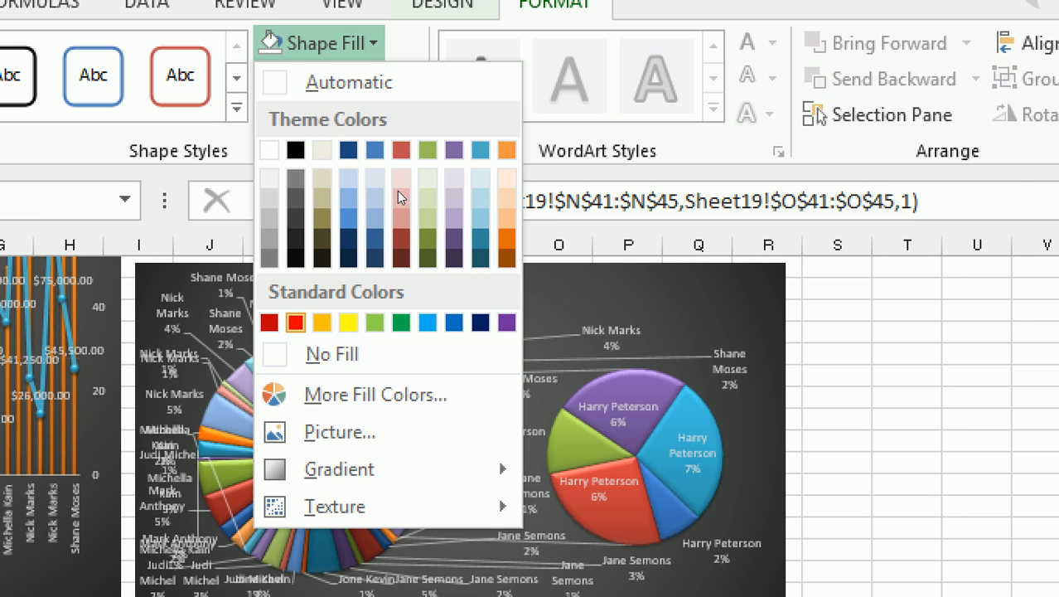
pyautogui.click(397, 194)
pyautogui.click(660, 393)
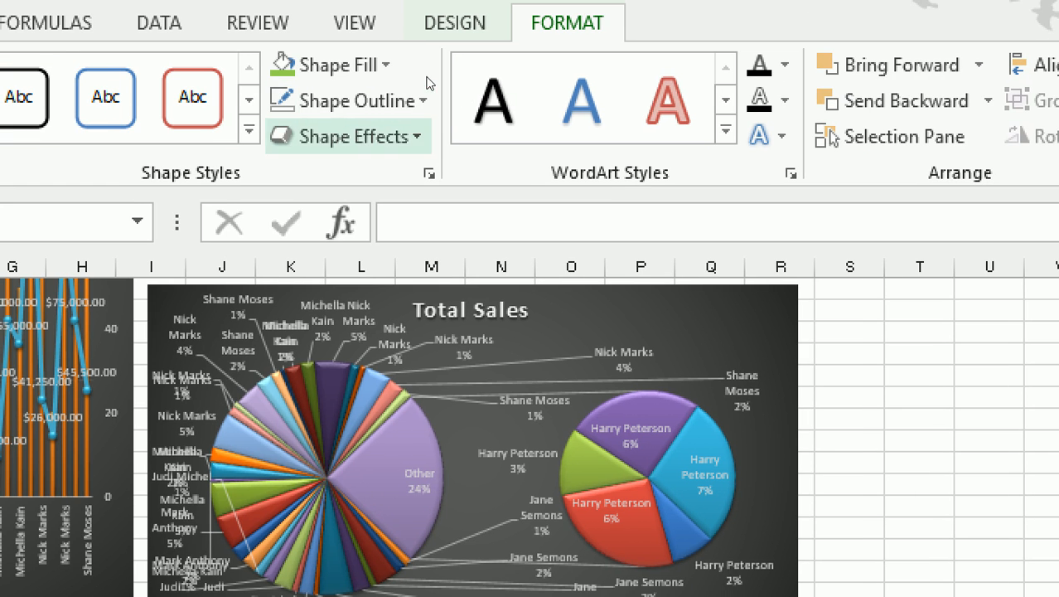
# Remove the outline and the fill from the doughnut chart's chart area
pyautogui.click(415, 100)
pyautogui.click(398, 412)
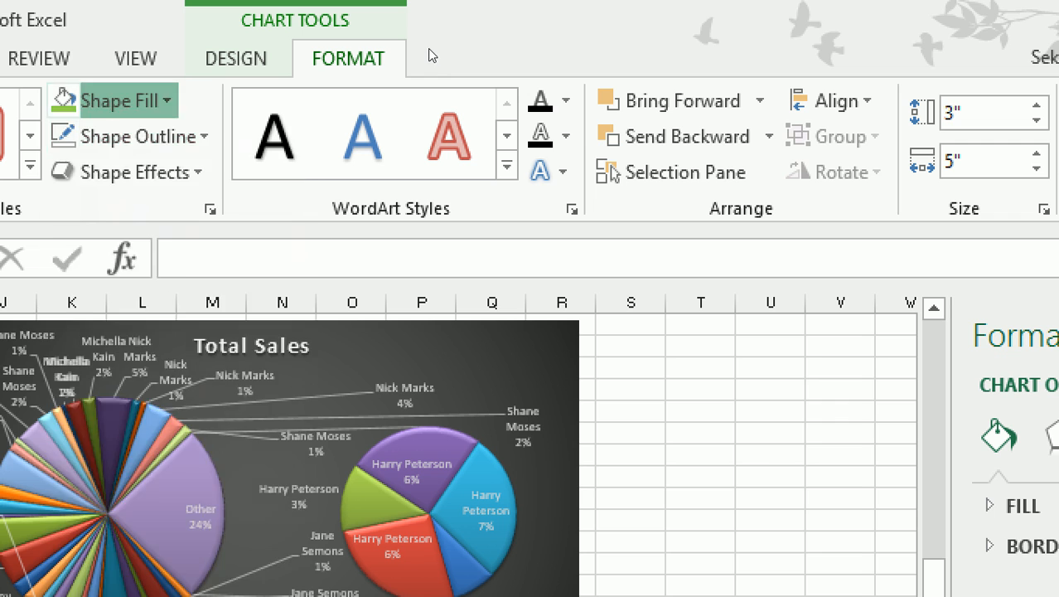
pyautogui.click(166, 100)
pyautogui.click(116, 410)
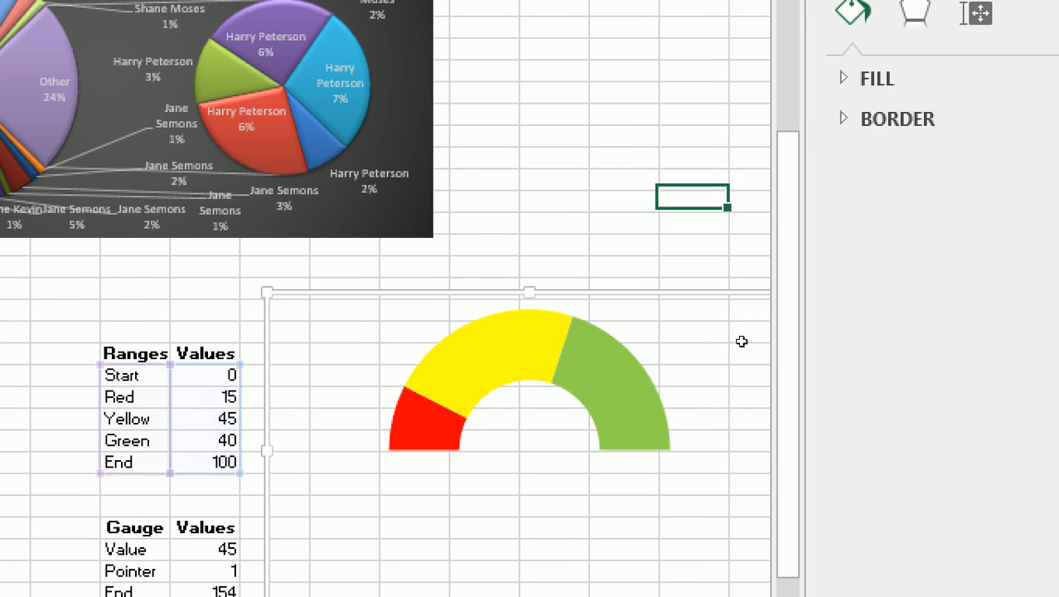
pyautogui.click(136, 549)
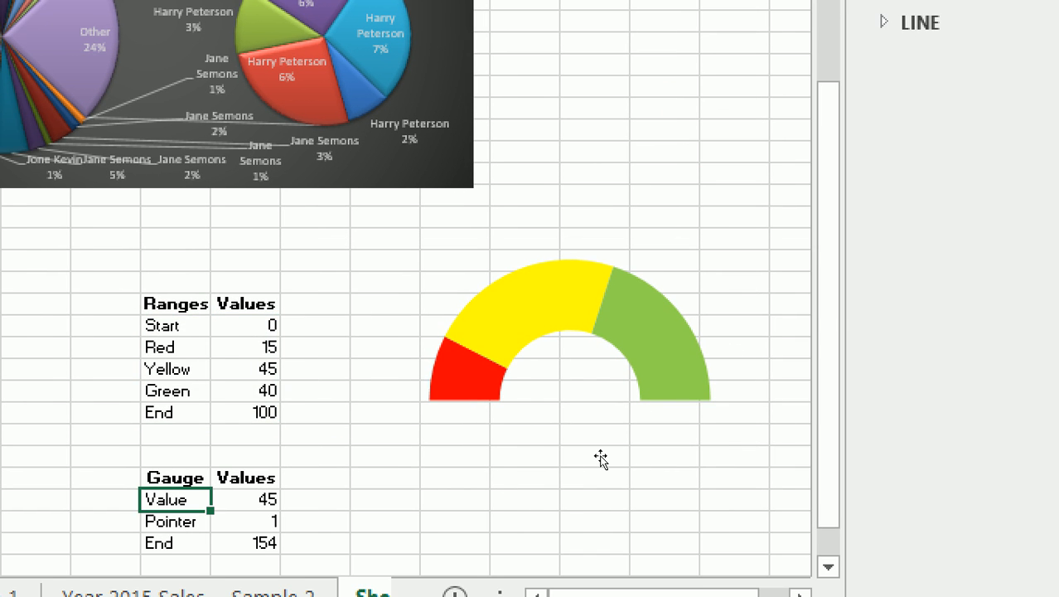
# Add a second series to the doughnut chart using the Gauge table's Value, Pointer and End values in O49:O51
pyautogui.rightClick(677, 431)
pyautogui.press('e')
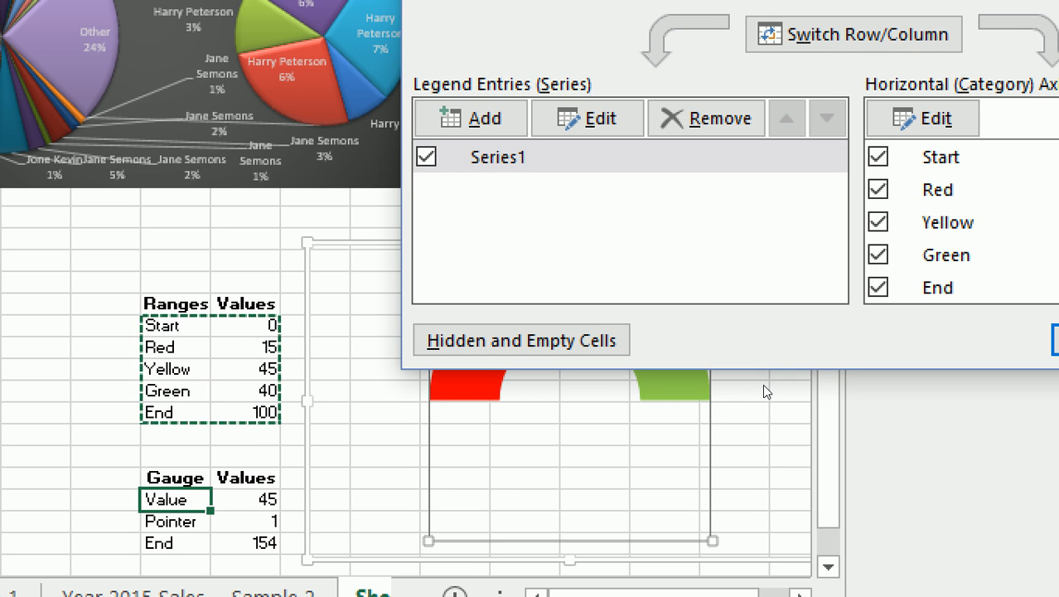
pyautogui.hotkey('alt', 'a')
pyautogui.press('Tab')
pyautogui.press('BackSpace')
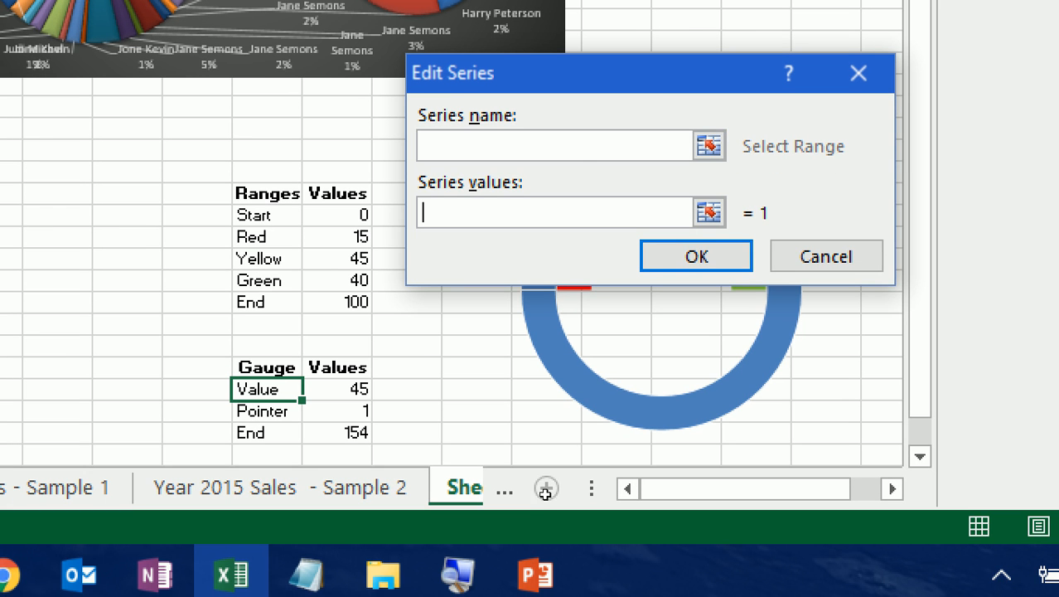
pyautogui.moveTo(340, 389); pyautogui.dragTo(339, 433)
pyautogui.press('Return')
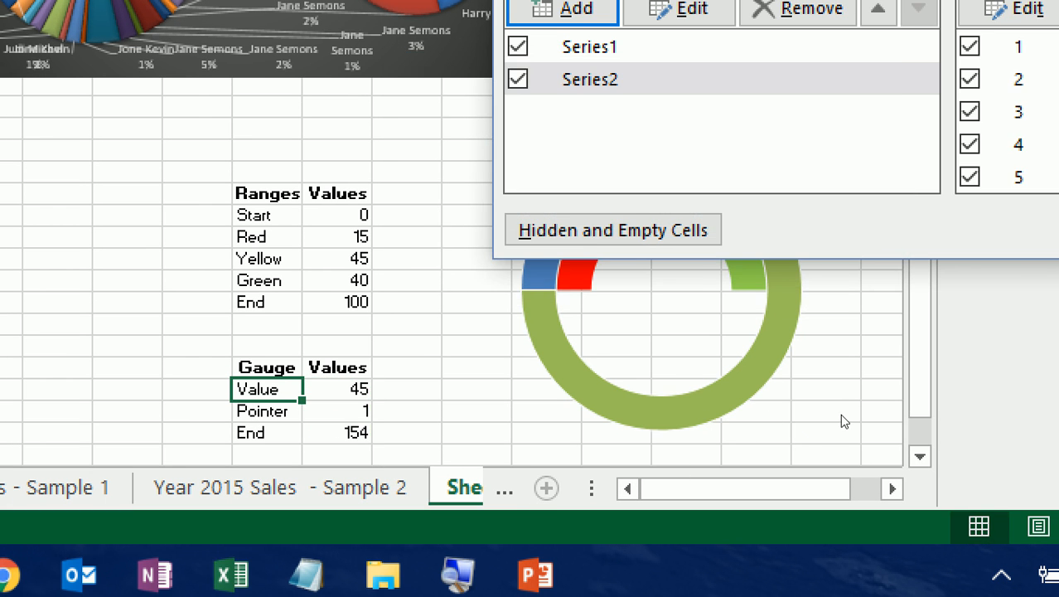
pyautogui.press('Return')
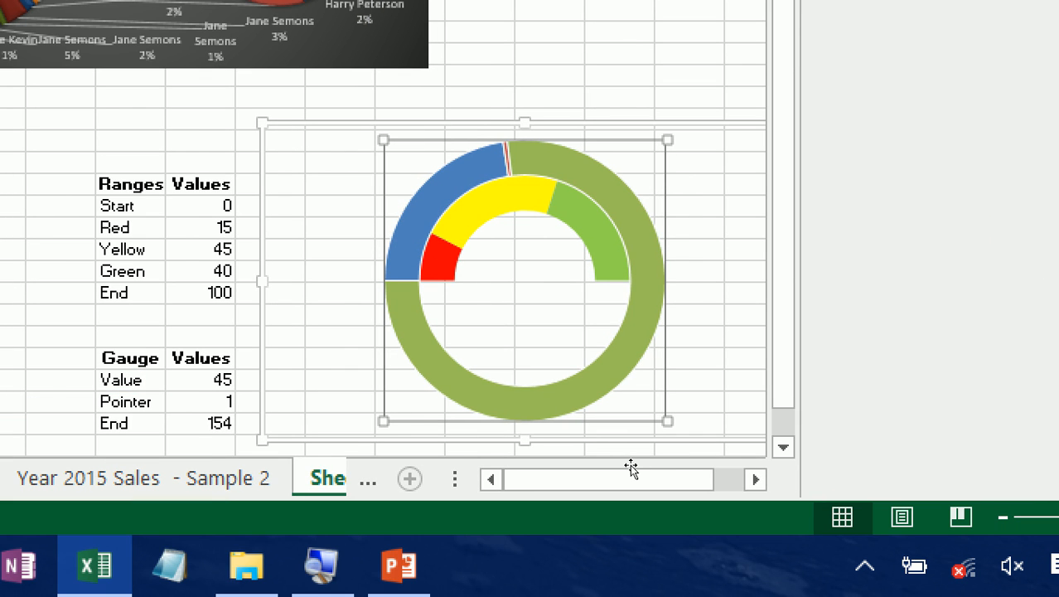
# Change the chart type of the second series, holding the Gauge values, to Pie
pyautogui.rightClick(643, 386)
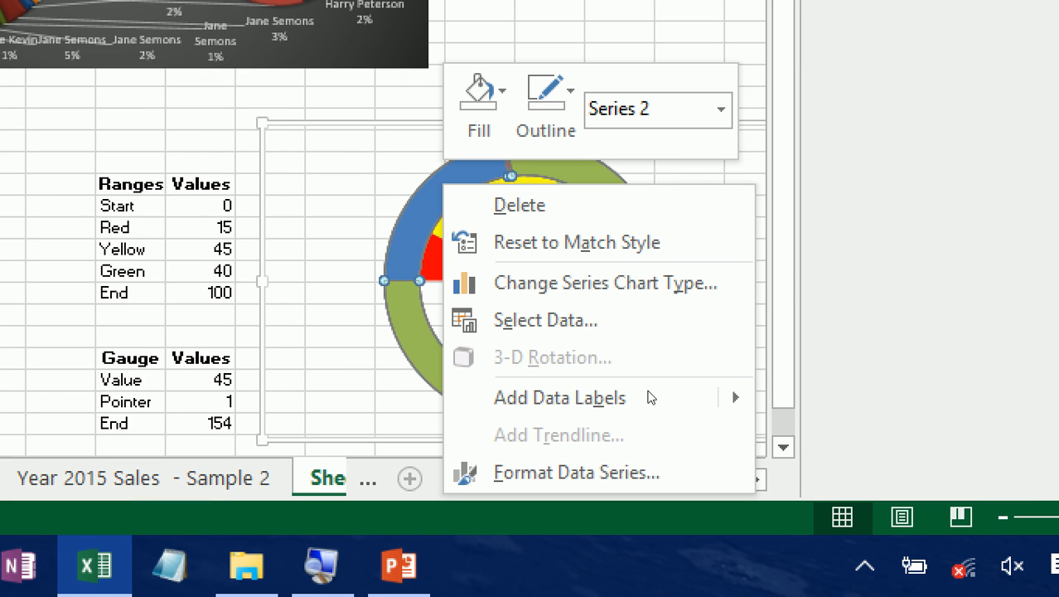
pyautogui.press('Return')
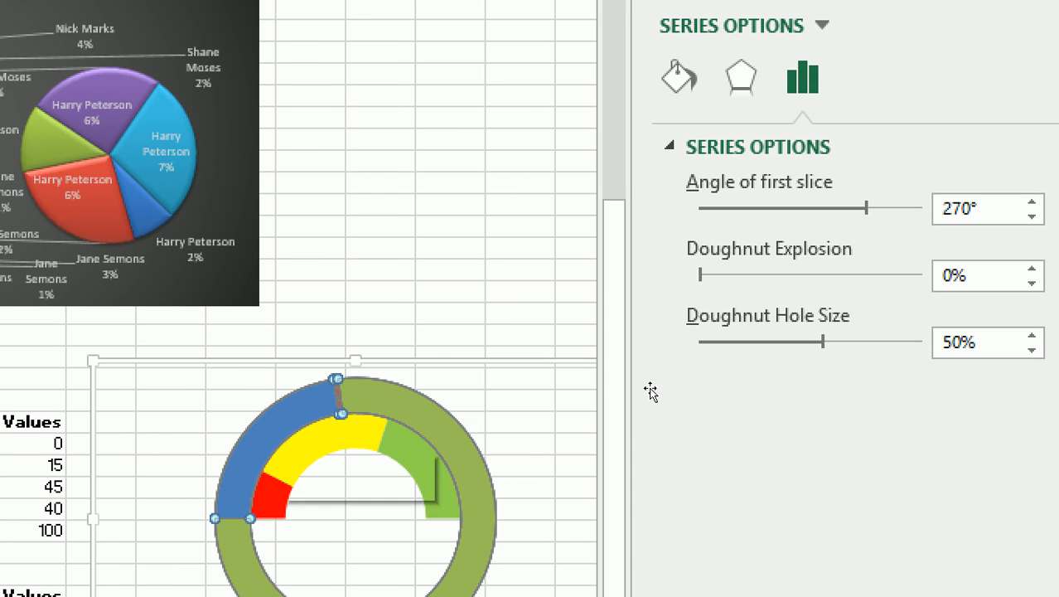
pyautogui.rightClick(280, 414)
pyautogui.click(398, 513)
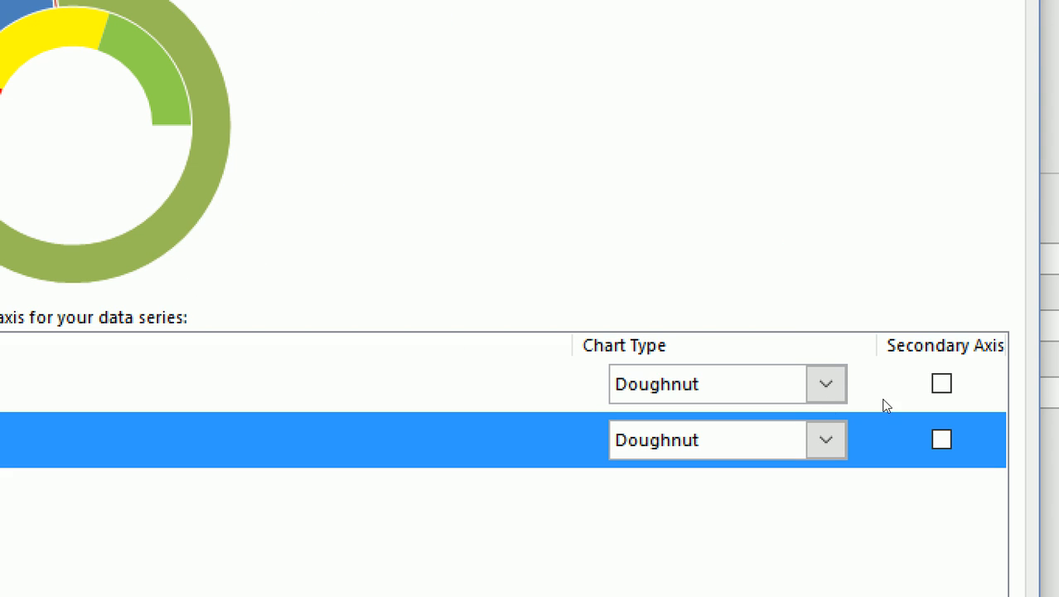
pyautogui.click(821, 440)
pyautogui.click(661, 375)
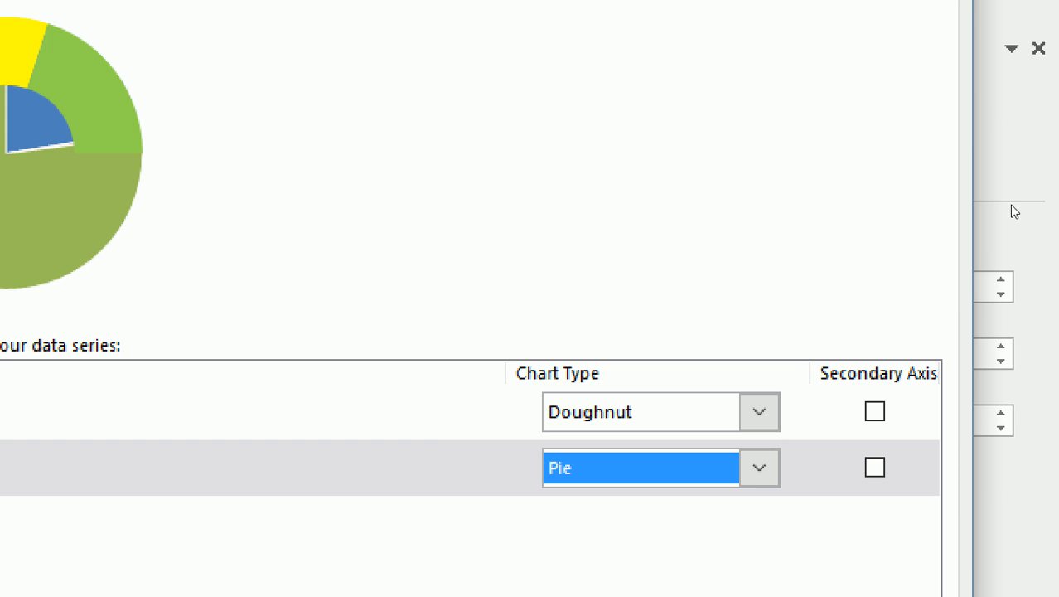
pyautogui.click(918, 553)
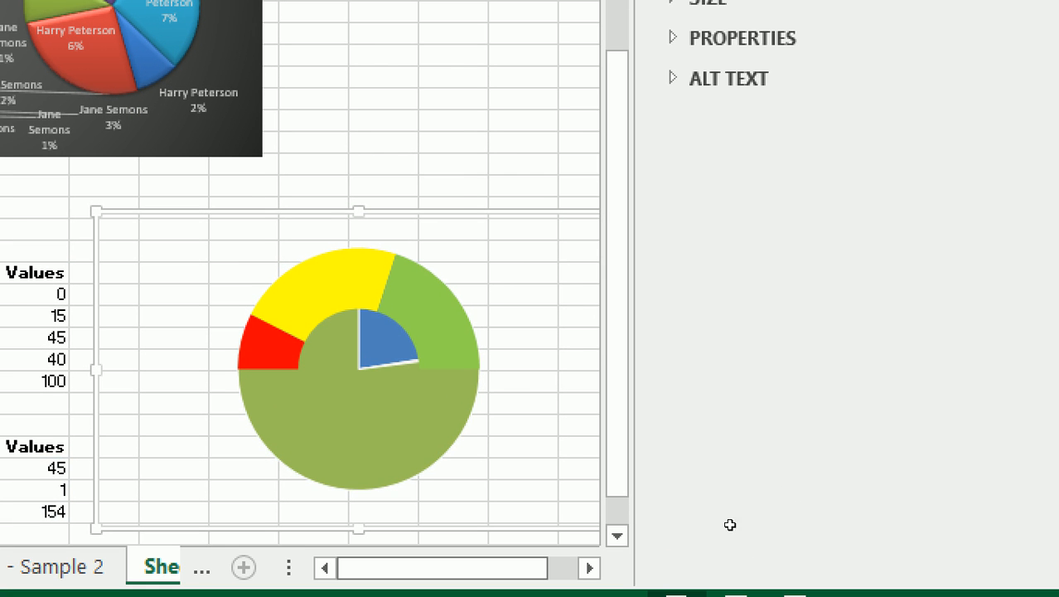
# Plot the pie series on the secondary axis and set its angle of first slice to 270°
pyautogui.rightClick(361, 355)
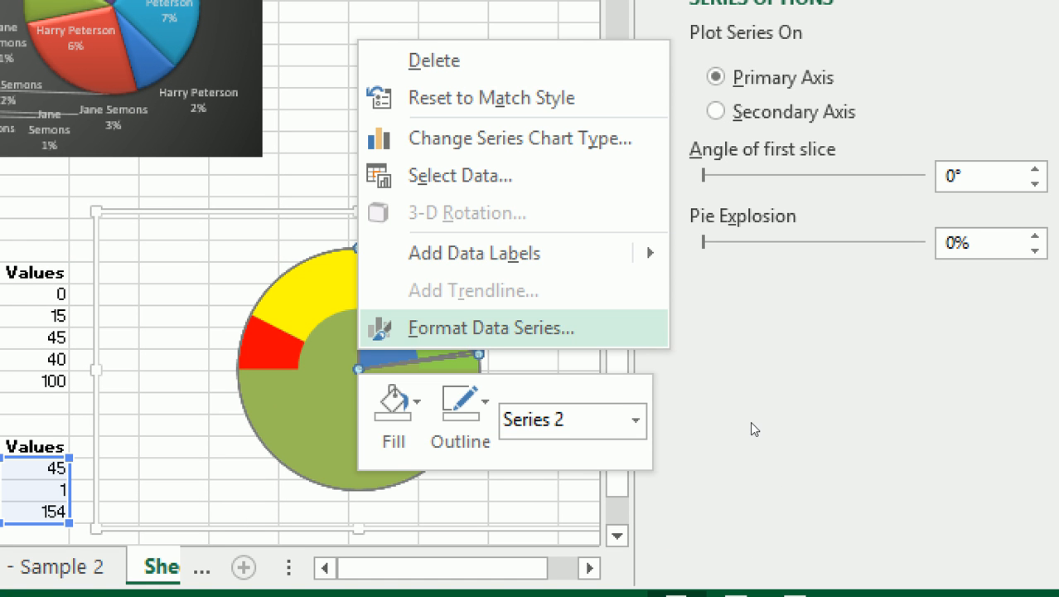
pyautogui.click(394, 328)
pyautogui.click(717, 111)
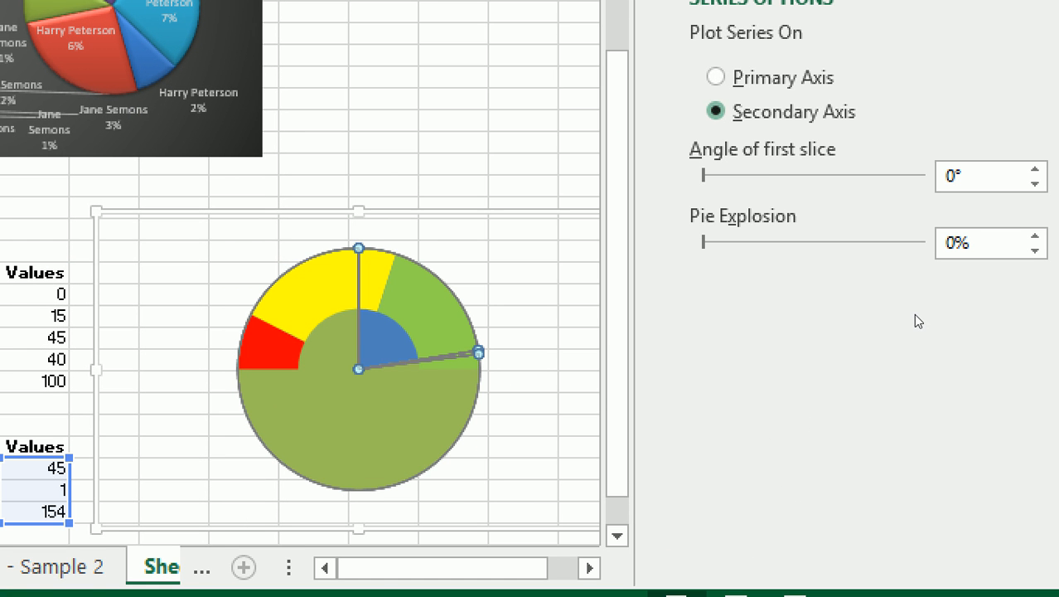
pyautogui.moveTo(984, 175); pyautogui.dragTo(949, 176)
pyautogui.write('27')
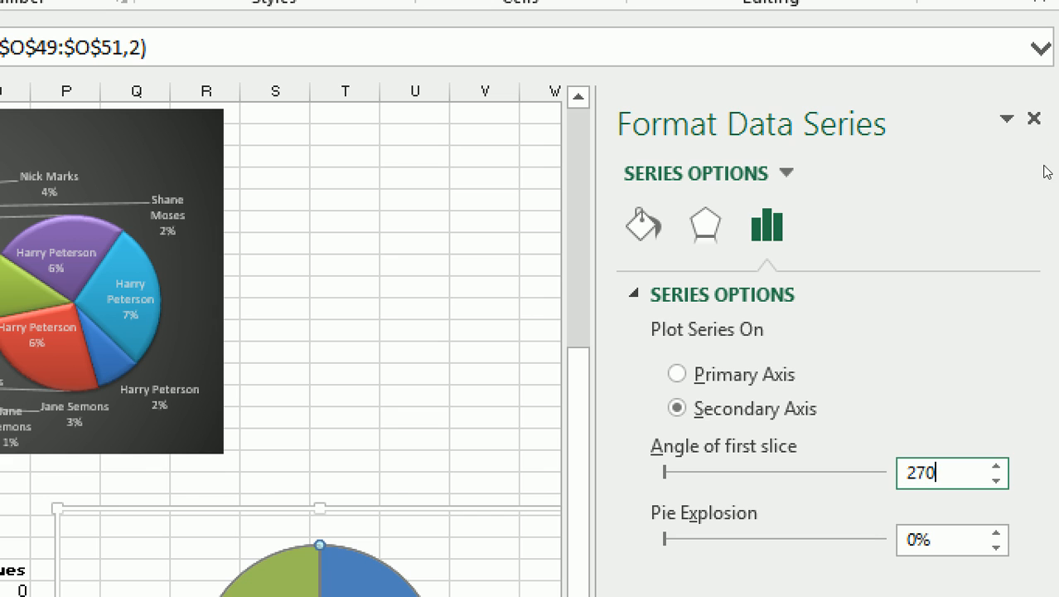
pyautogui.click(1034, 118)
# Remove the fill from the pie series' two large slices, Value and End, on either side of the pointer slice
pyautogui.click(414, 439)
pyautogui.click(679, 440)
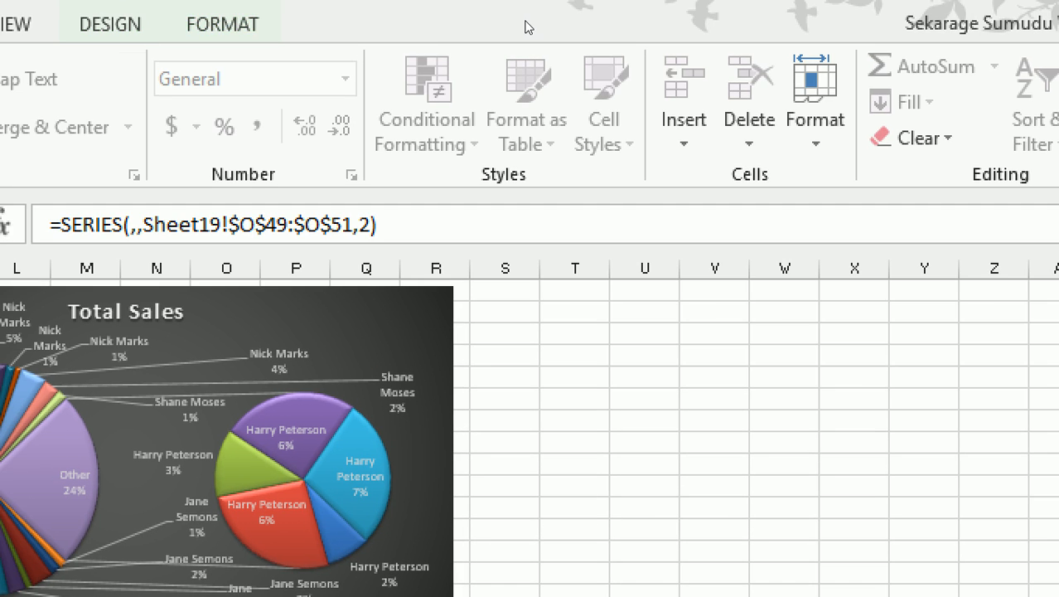
pyautogui.click(197, 5)
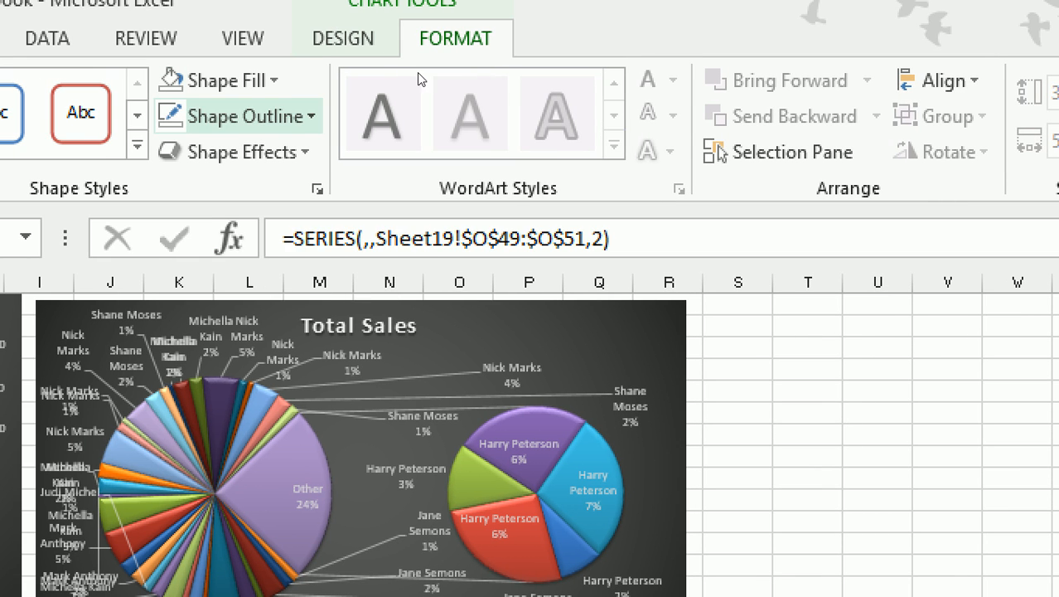
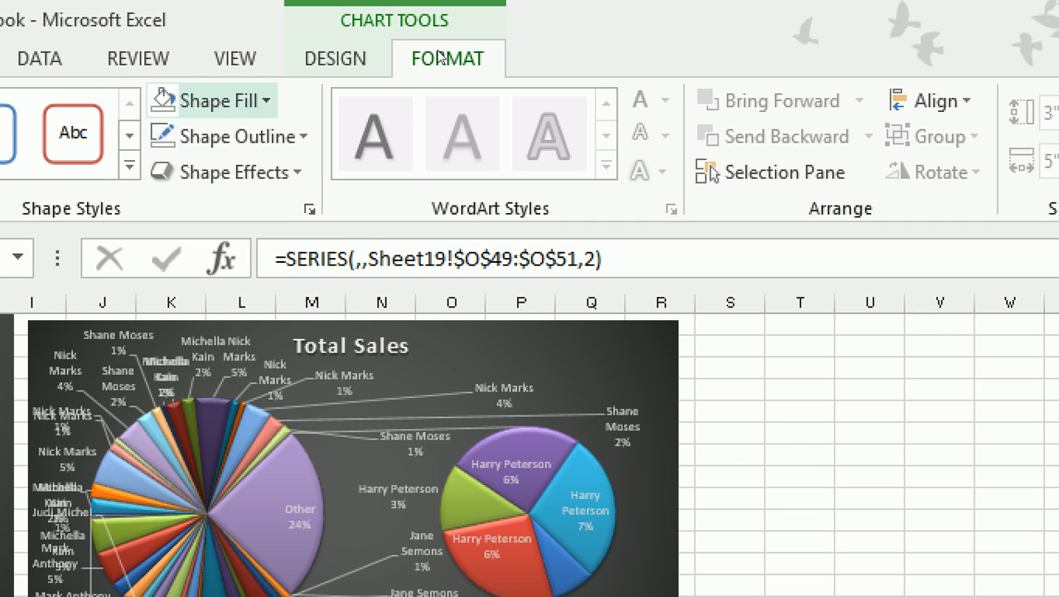
# Give the thin pointer slice a black fill and outline, and add a shadow effect to it
pyautogui.click(211, 100)
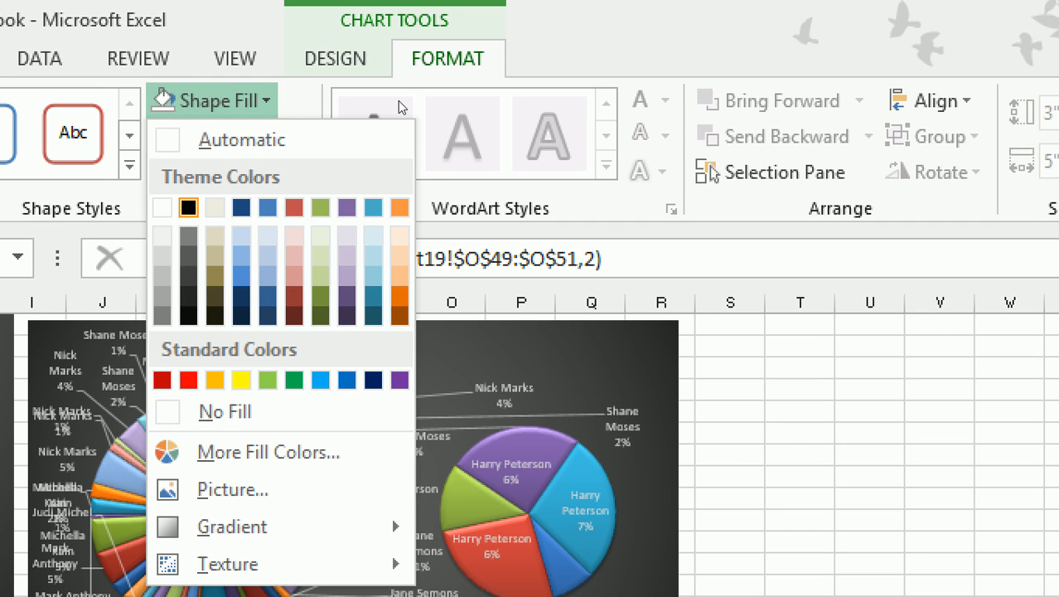
pyautogui.click(189, 208)
pyautogui.click(247, 137)
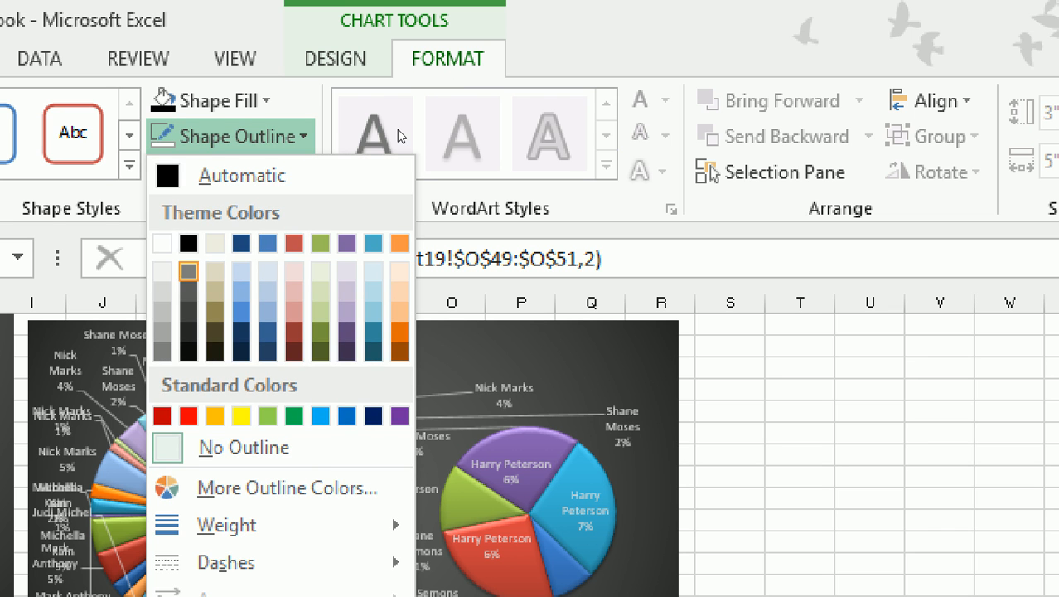
pyautogui.click(397, 126)
pyautogui.click(238, 172)
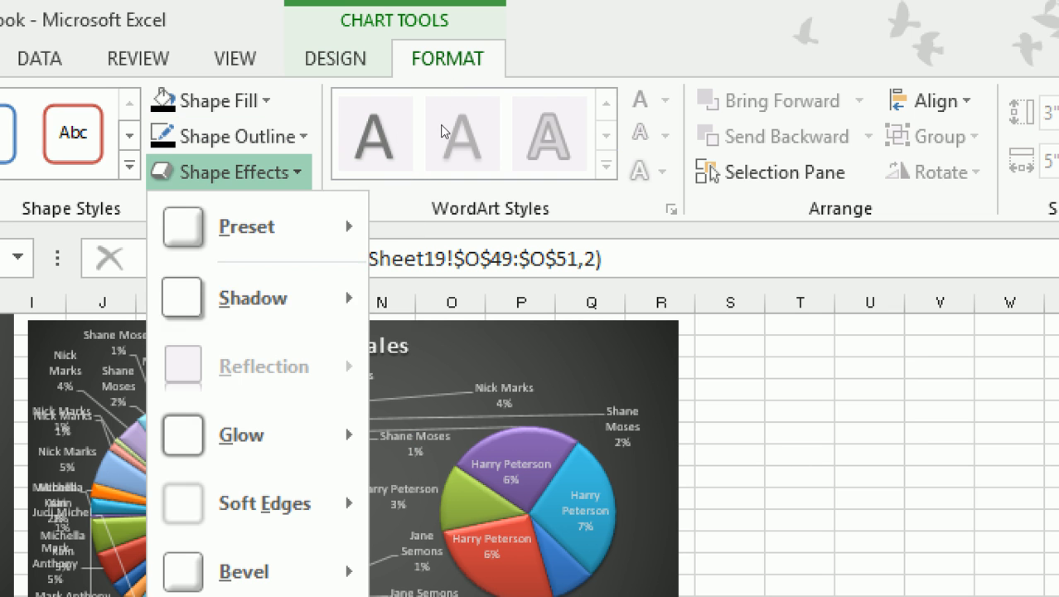
pyautogui.moveTo(258, 298)
pyautogui.click(412, 432)
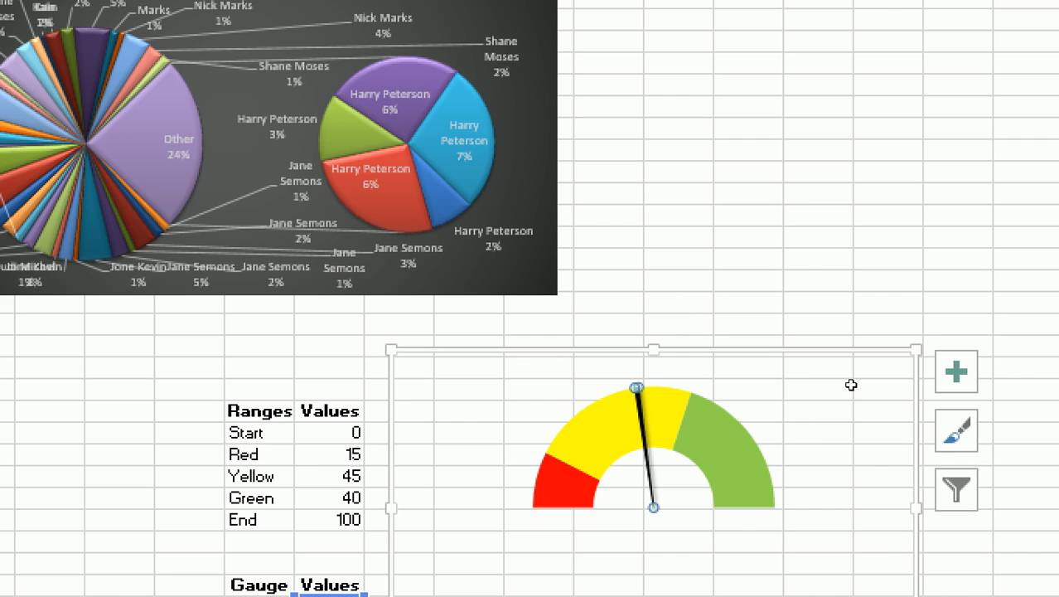
# Add an Outside End data label to the pointer slice of the gauge chart
pyautogui.click(957, 372)
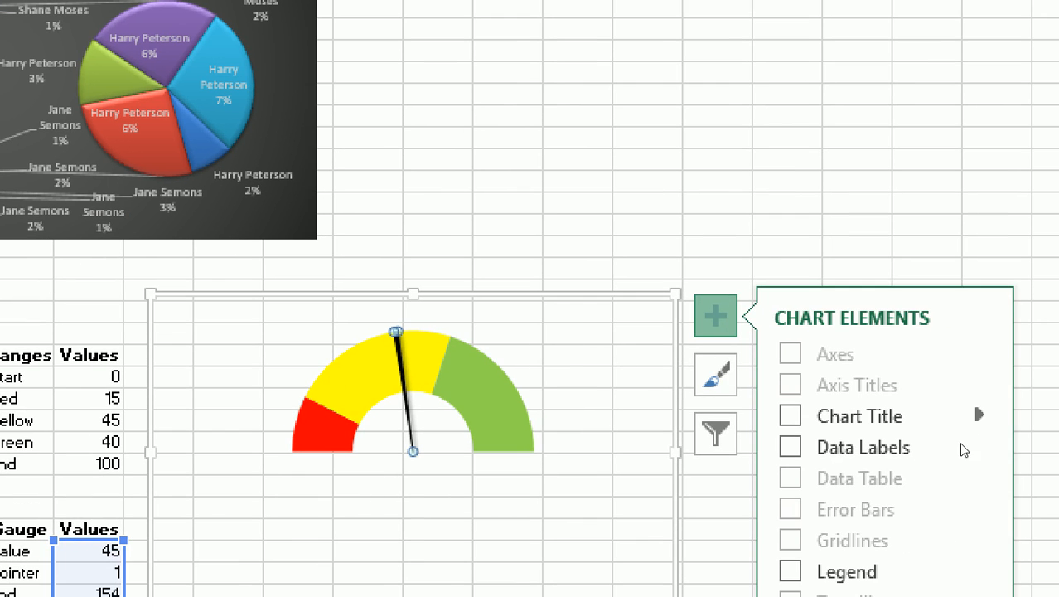
pyautogui.click(975, 446)
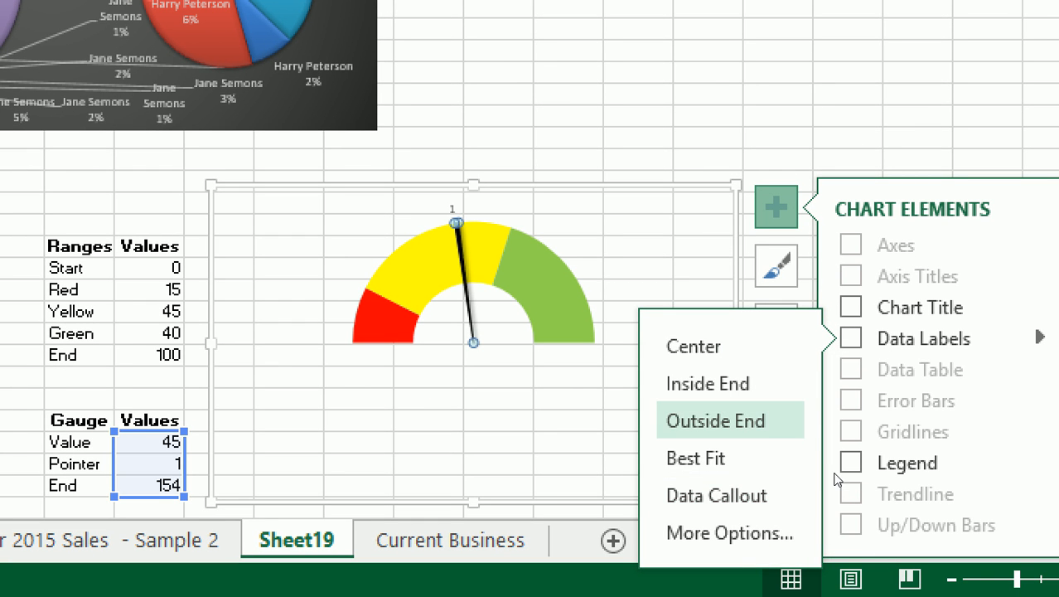
pyautogui.click(730, 421)
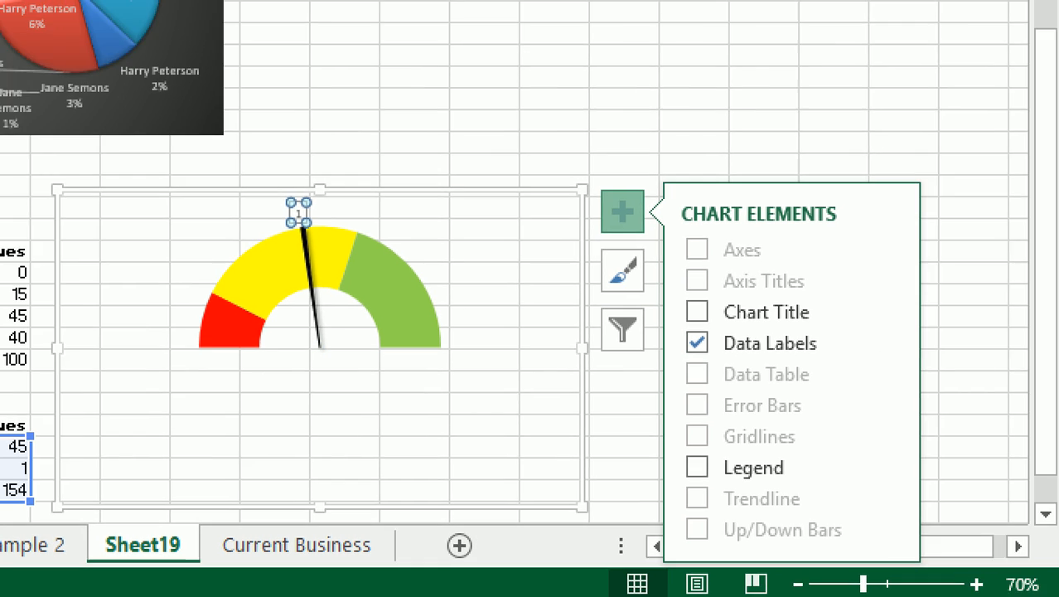
pyautogui.click(455, 217)
# Move the gauge chart beside the two Total Sales charts, starting at column S, and enlarge it to match their combined height
pyautogui.moveTo(756, 373); pyautogui.dragTo(850, 160)
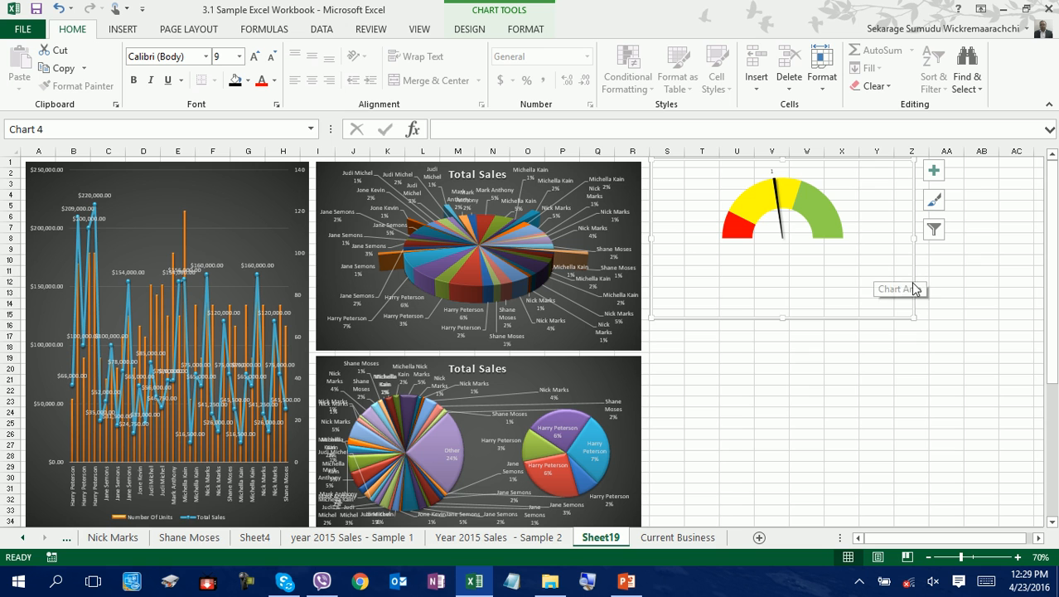
pyautogui.moveTo(913, 319); pyautogui.dragTo(1021, 487)
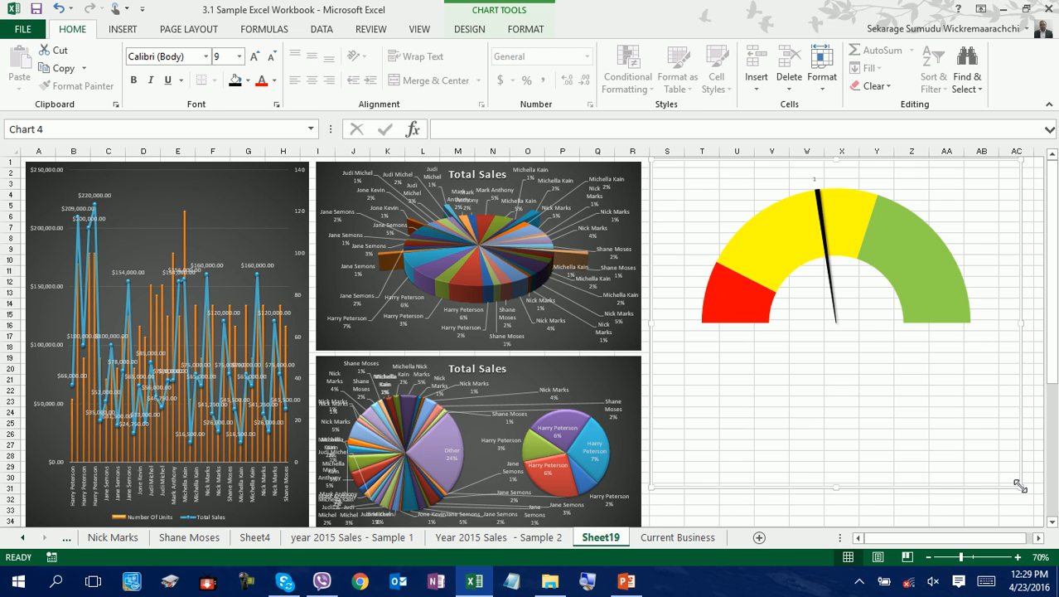
pyautogui.doubleClick(88, 29)
pyautogui.moveTo(1019, 417); pyautogui.dragTo(1027, 463)
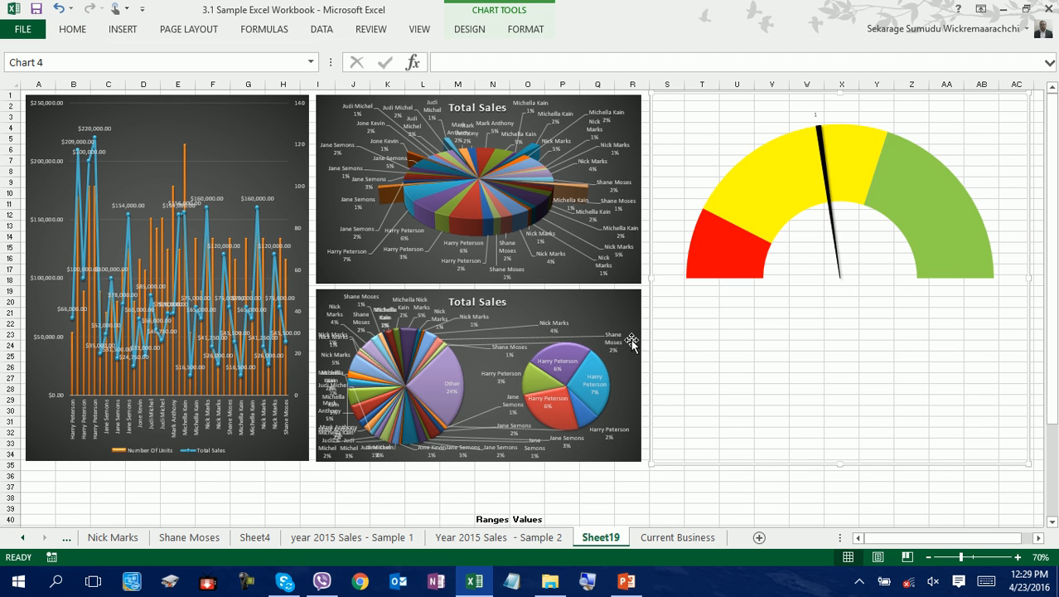
# Fill the gauge chart's chart area with a dark grey theme shade from the black column
pyautogui.click(747, 474)
pyautogui.click(746, 407)
pyautogui.click(683, 449)
pyautogui.click(511, 33)
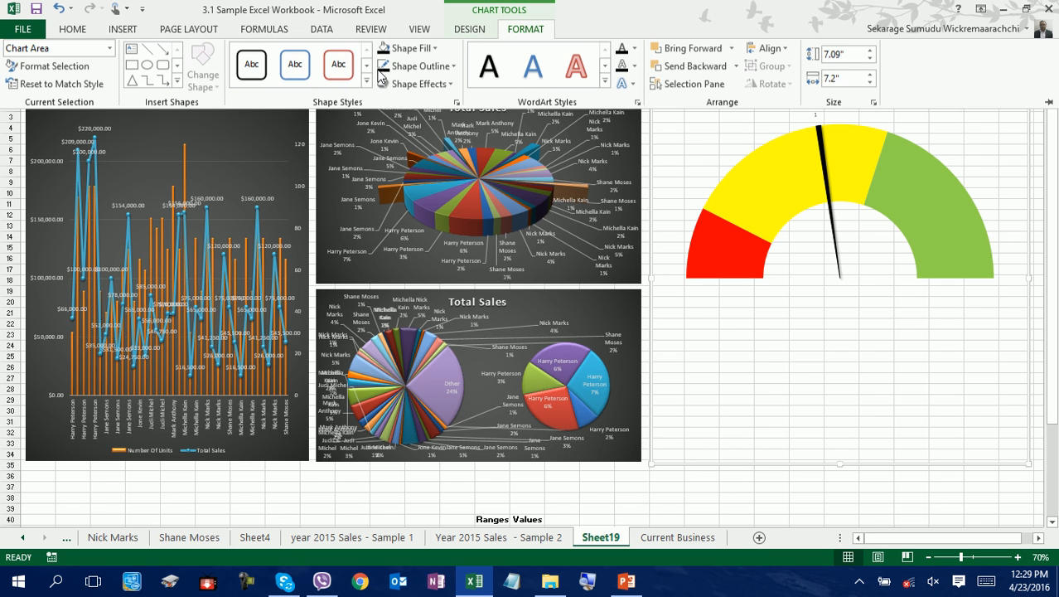
pyautogui.click(408, 50)
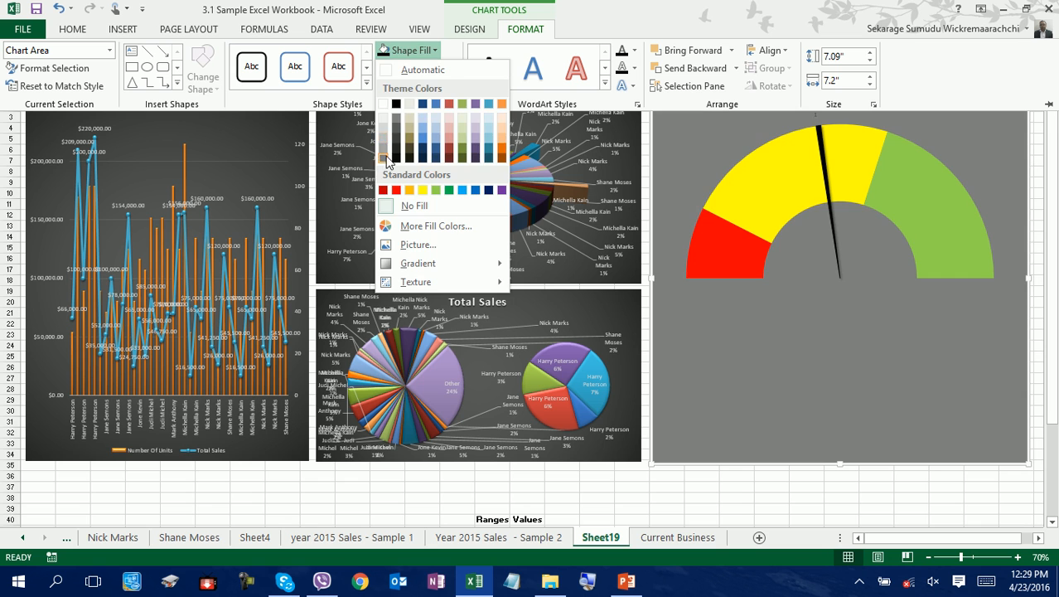
pyautogui.click(383, 153)
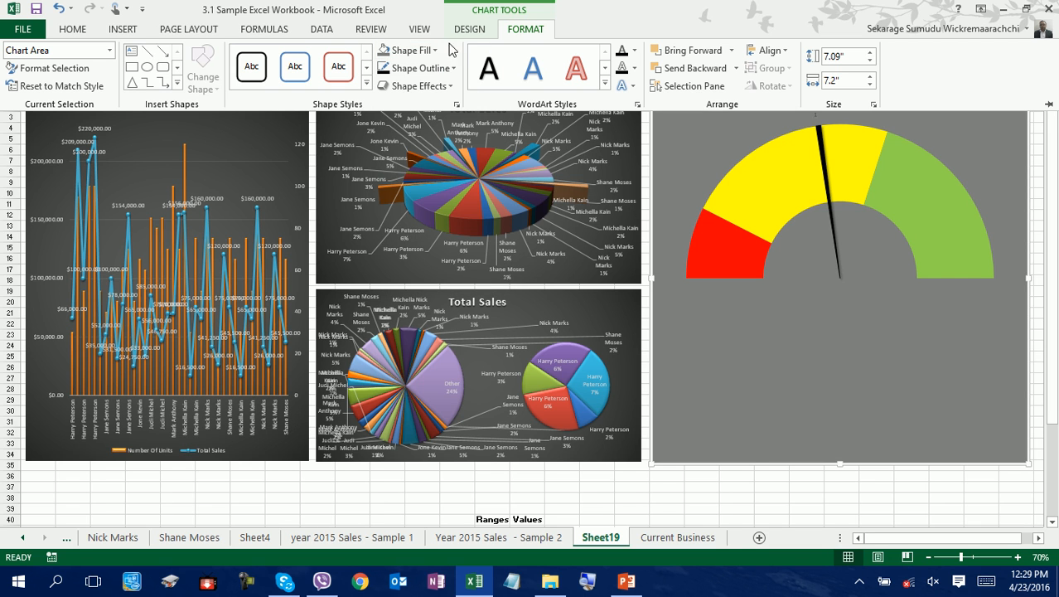
pyautogui.click(410, 50)
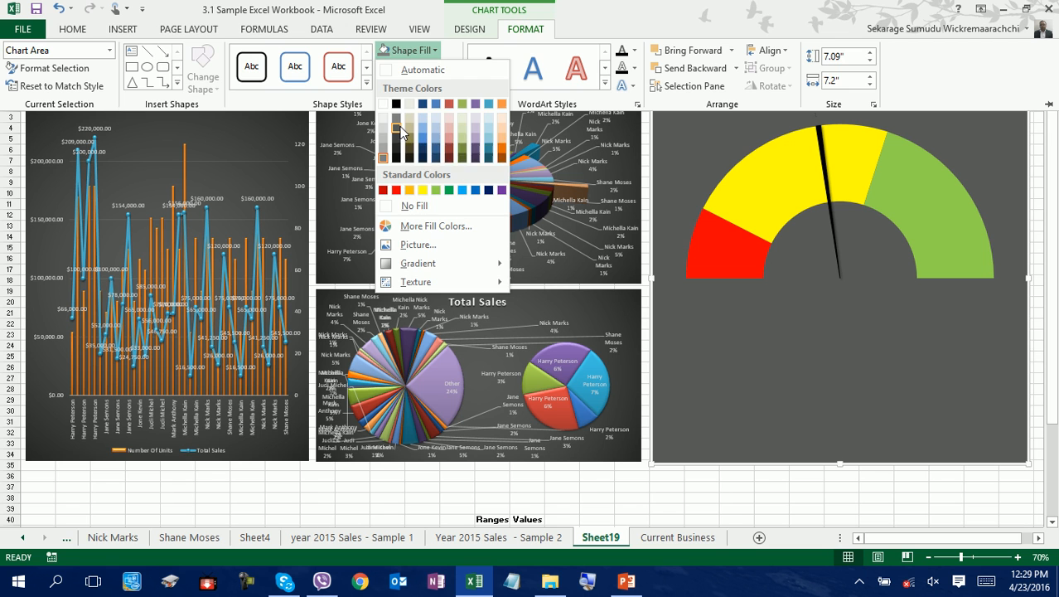
pyautogui.click(398, 129)
pyautogui.click(635, 496)
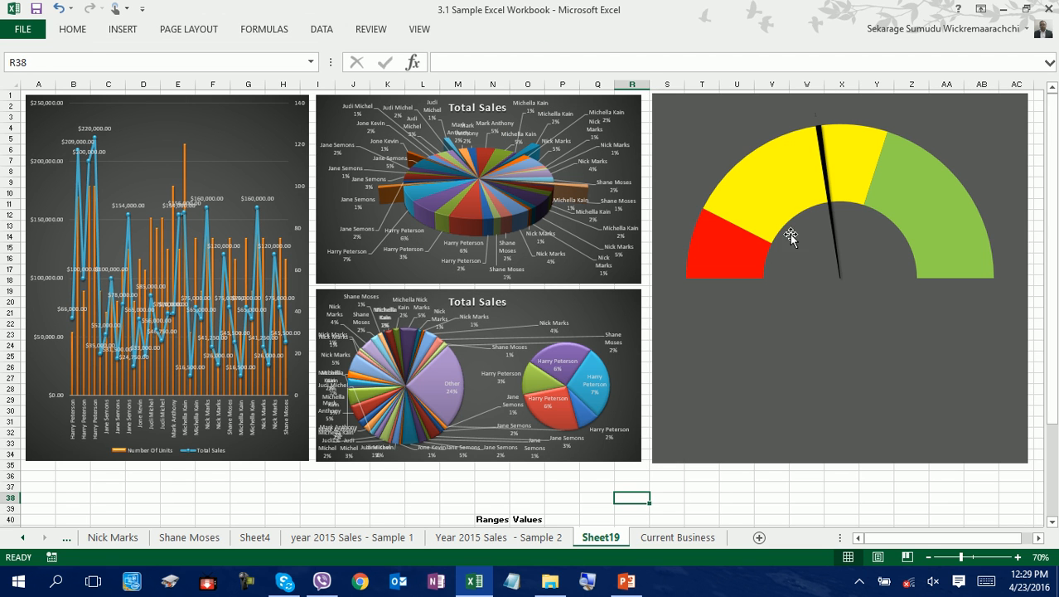
# Set the pointer's data label text to white and its font size to 18
pyautogui.click(819, 115)
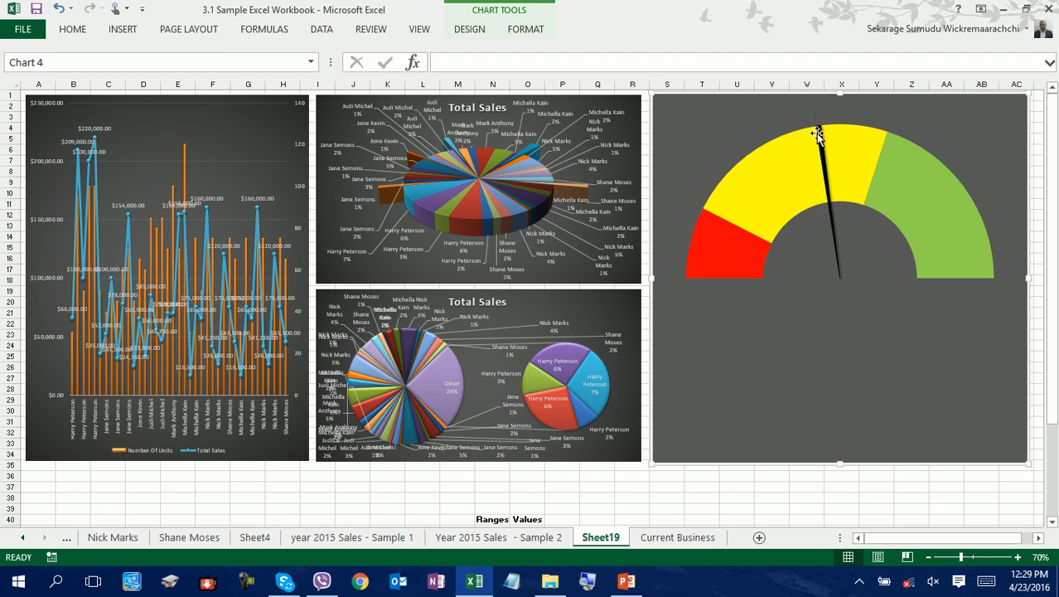
pyautogui.click(814, 118)
pyautogui.click(813, 118)
pyautogui.click(72, 29)
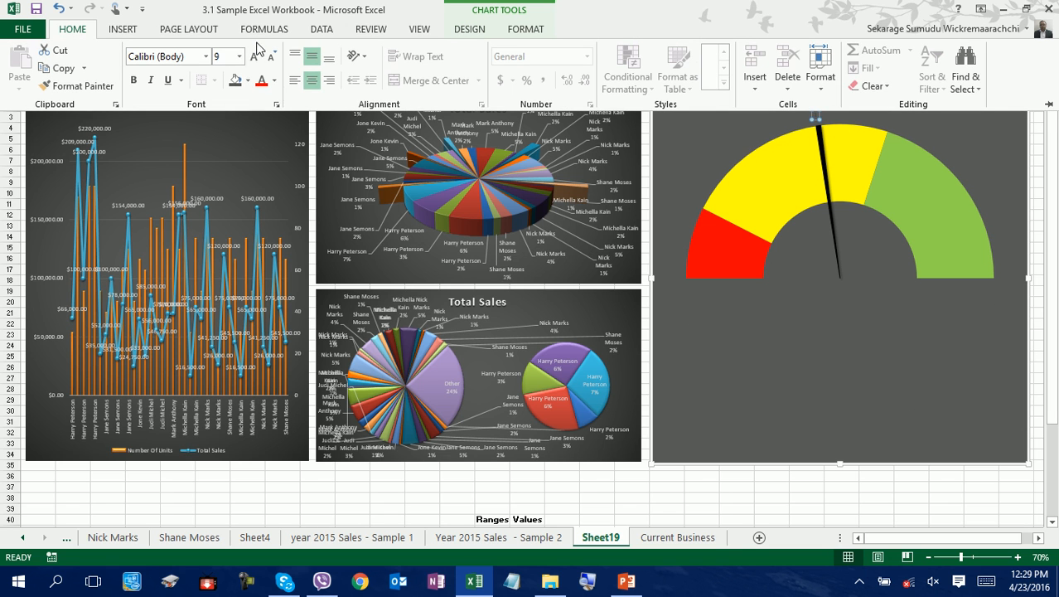
pyautogui.click(256, 56)
pyautogui.click(274, 80)
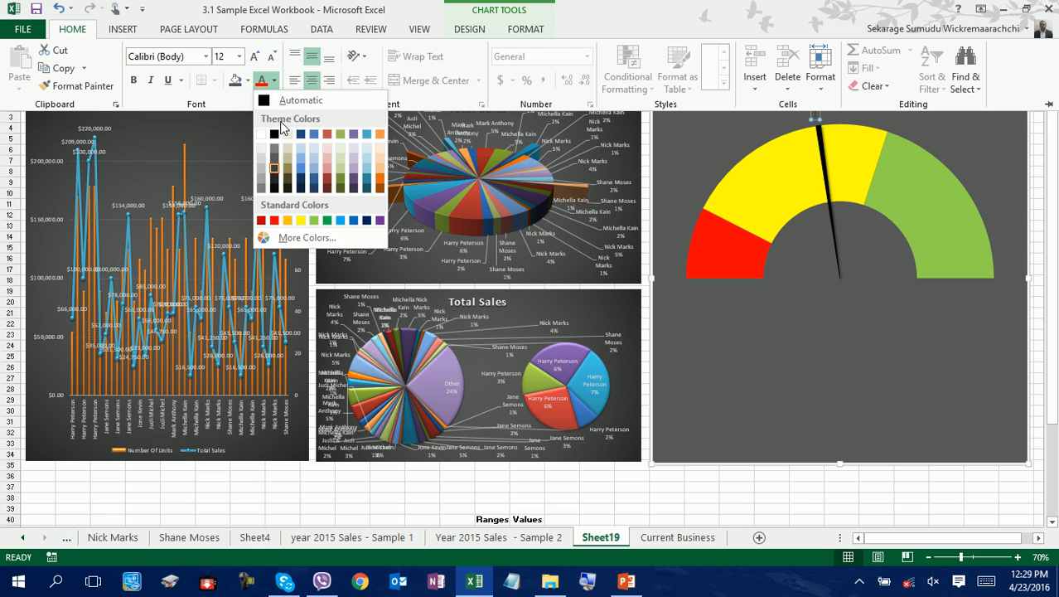
pyautogui.click(259, 135)
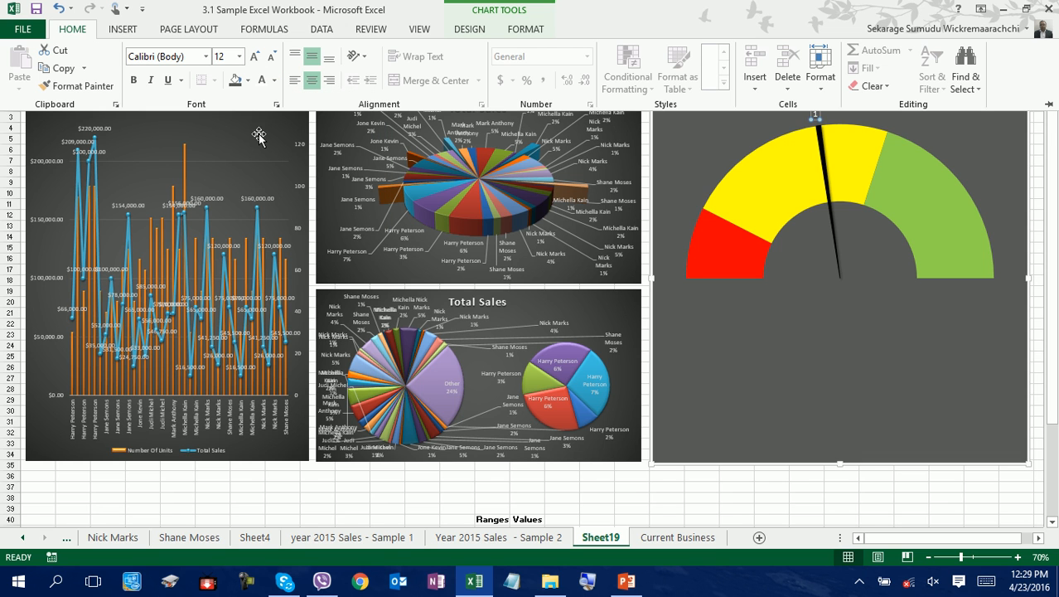
pyautogui.click(255, 56)
pyautogui.click(254, 56)
pyautogui.click(254, 56)
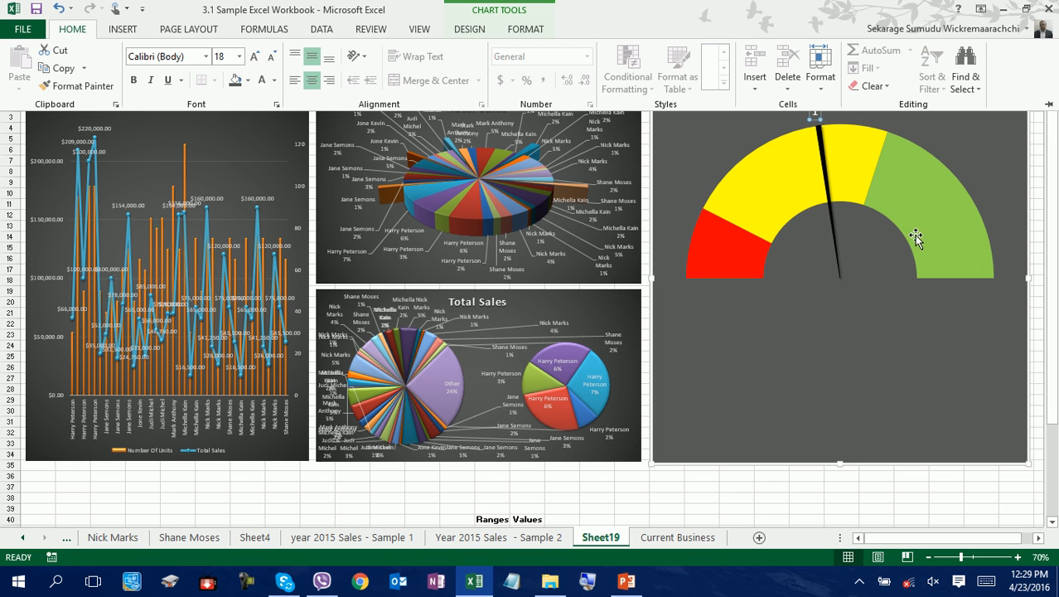
pyautogui.click(1055, 319)
pyautogui.click(1056, 319)
pyautogui.click(879, 488)
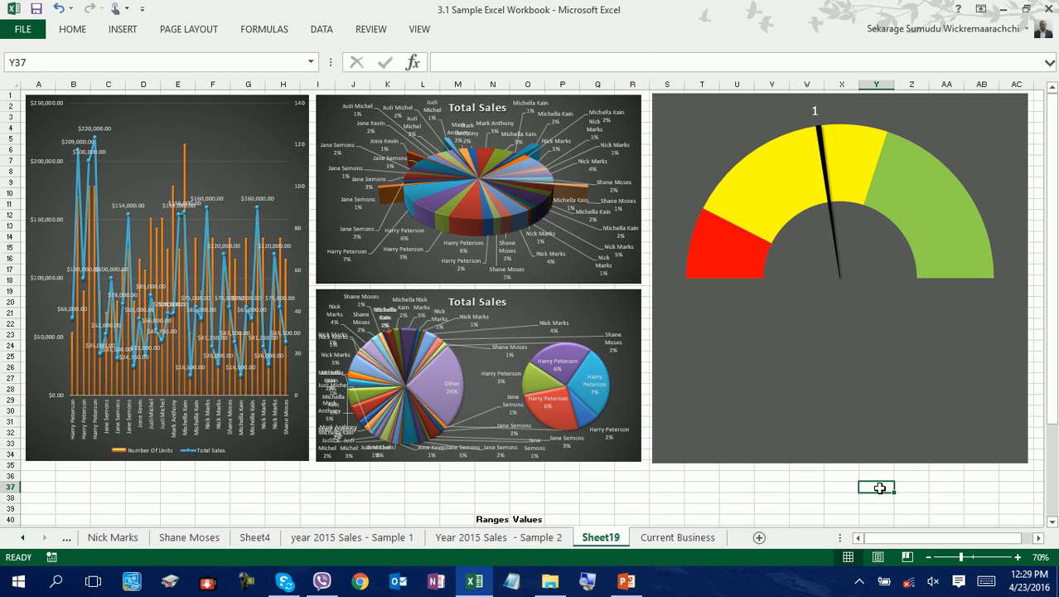
# Link the pointer's data label to the Gauge table's Value cell with the formula =Sheet19!$O$49
pyautogui.click(814, 111)
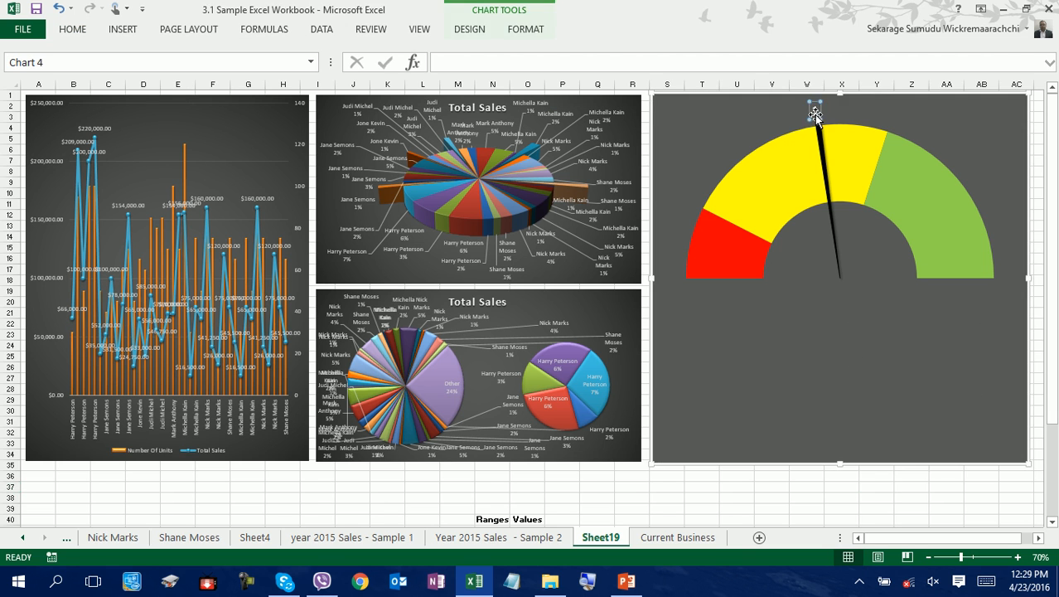
pyautogui.scroll(-6, 626, 439)
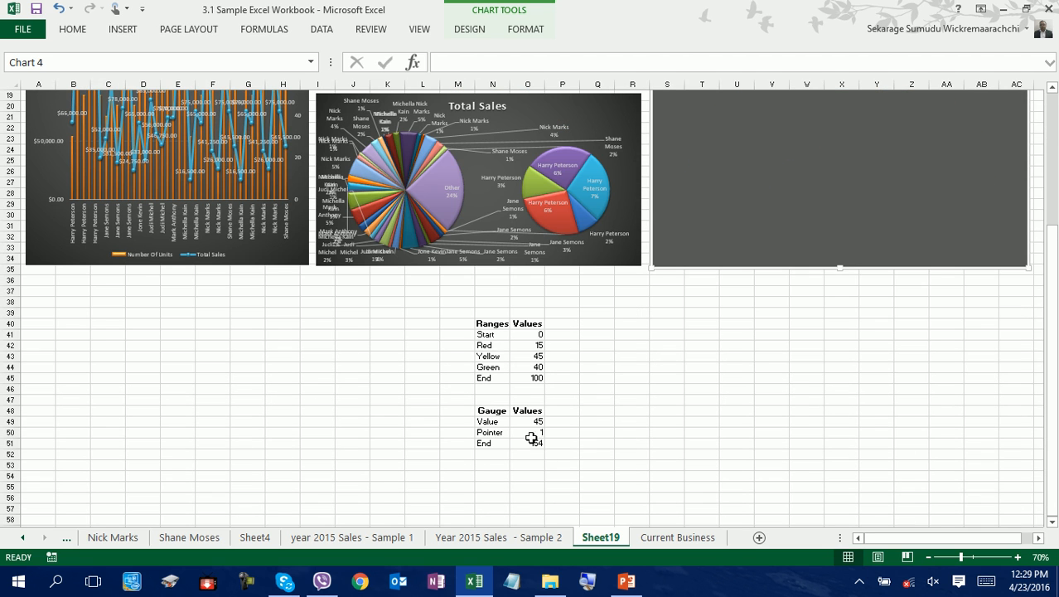
pyautogui.click(536, 421)
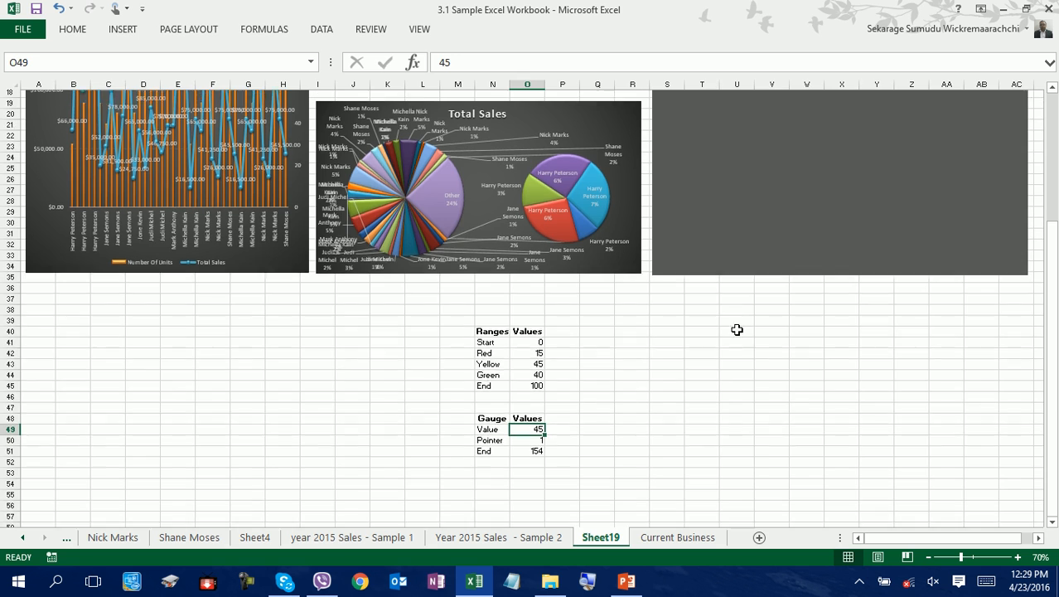
pyautogui.scroll(6, 738, 329)
pyautogui.click(813, 106)
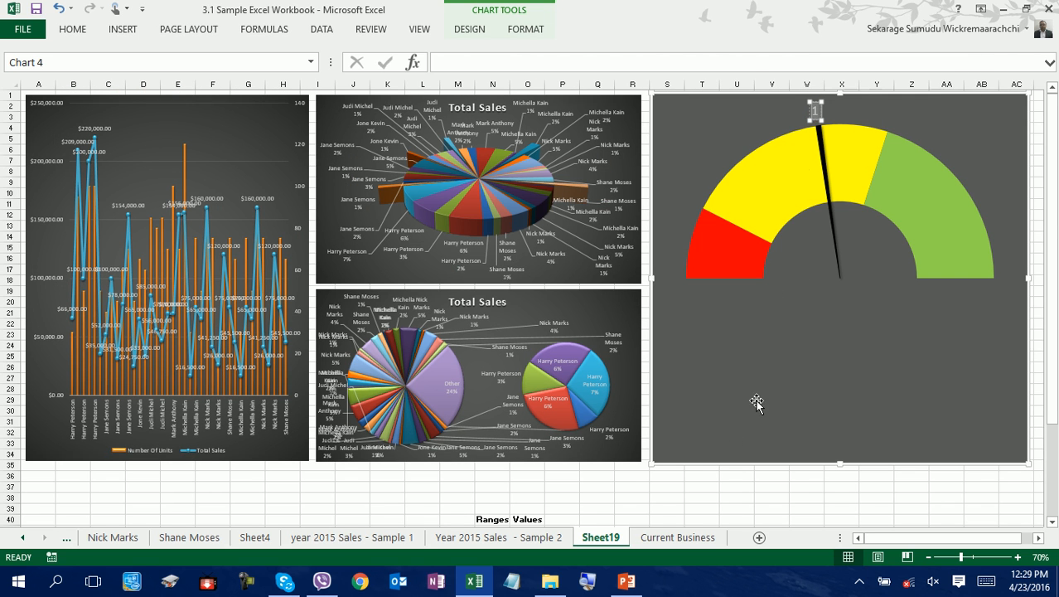
pyautogui.click(478, 64)
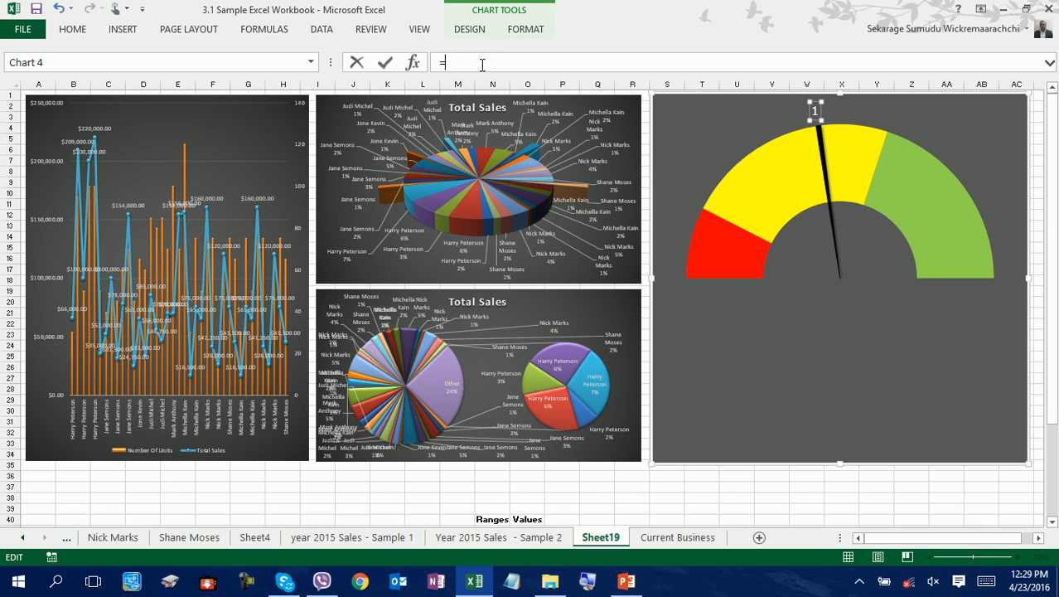
pyautogui.write('=')
pyautogui.scroll(-6, 468, 355)
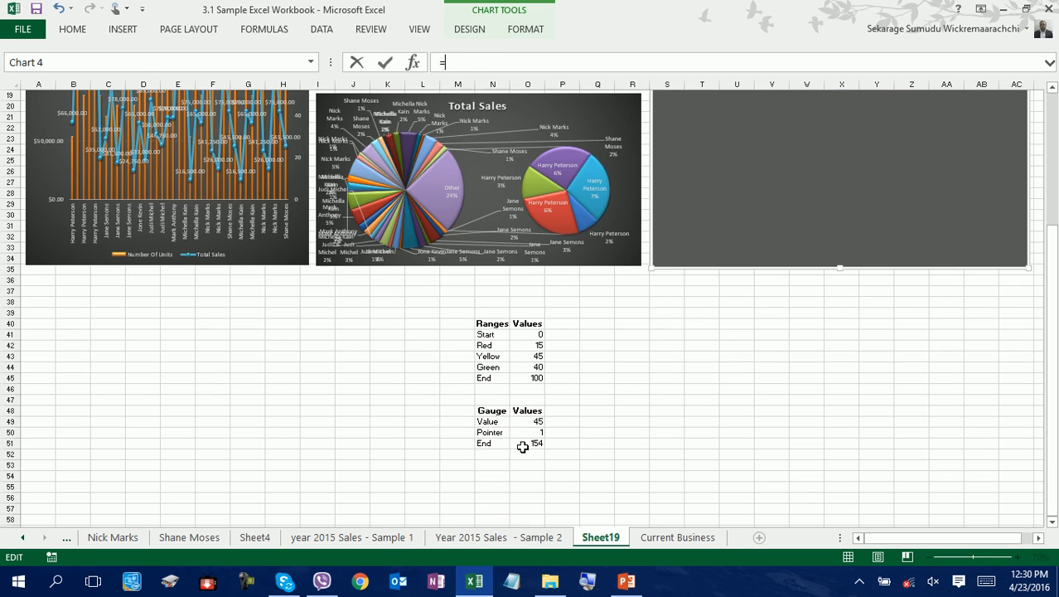
pyautogui.click(531, 421)
pyautogui.press('Return')
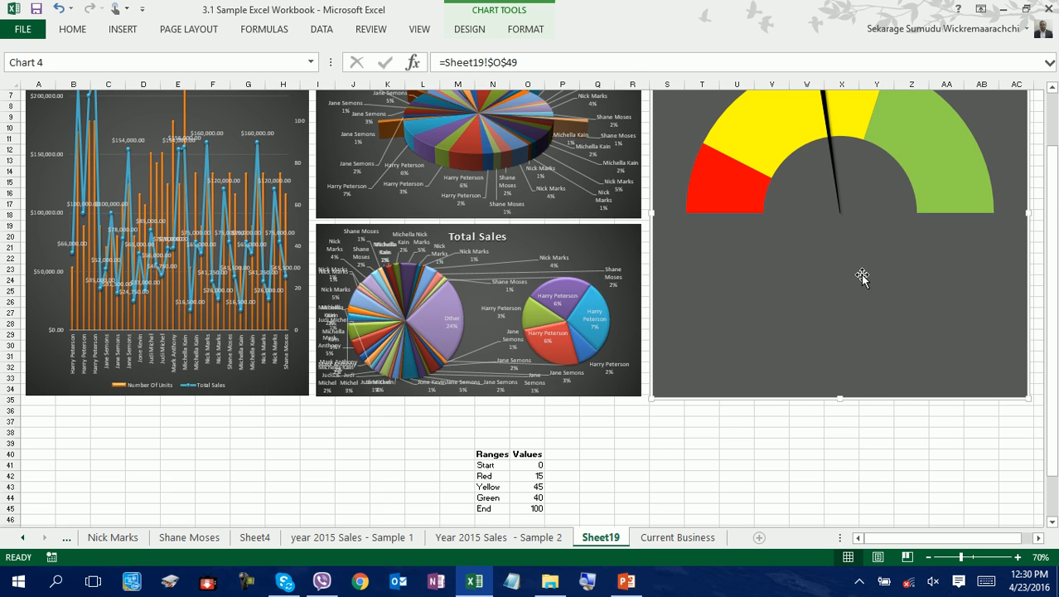
pyautogui.click(815, 511)
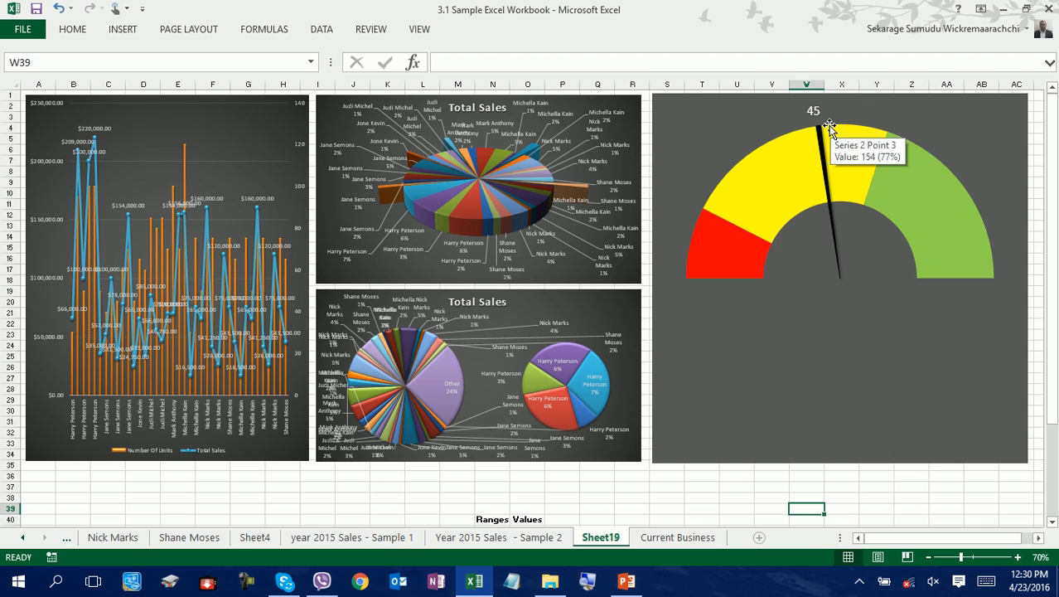
# Set the Value entry of the Gauge table in cell O49 to 50
pyautogui.scroll(-4, 572, 418)
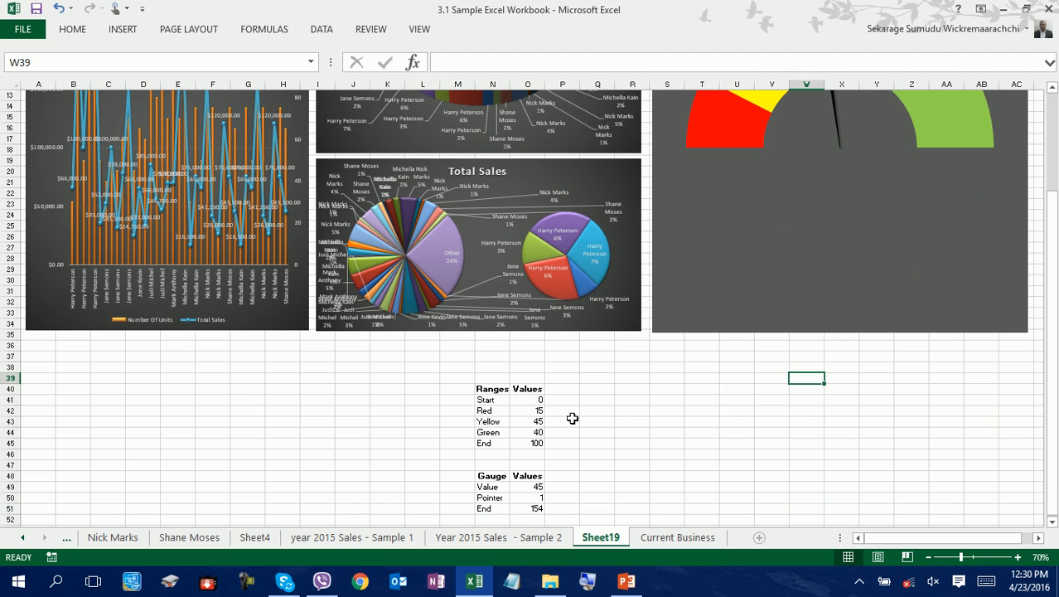
pyautogui.click(533, 478)
pyautogui.click(535, 488)
pyautogui.keyDown('ctrl'); pyautogui.scroll(-1, 603, 412); pyautogui.keyUp('ctrl')
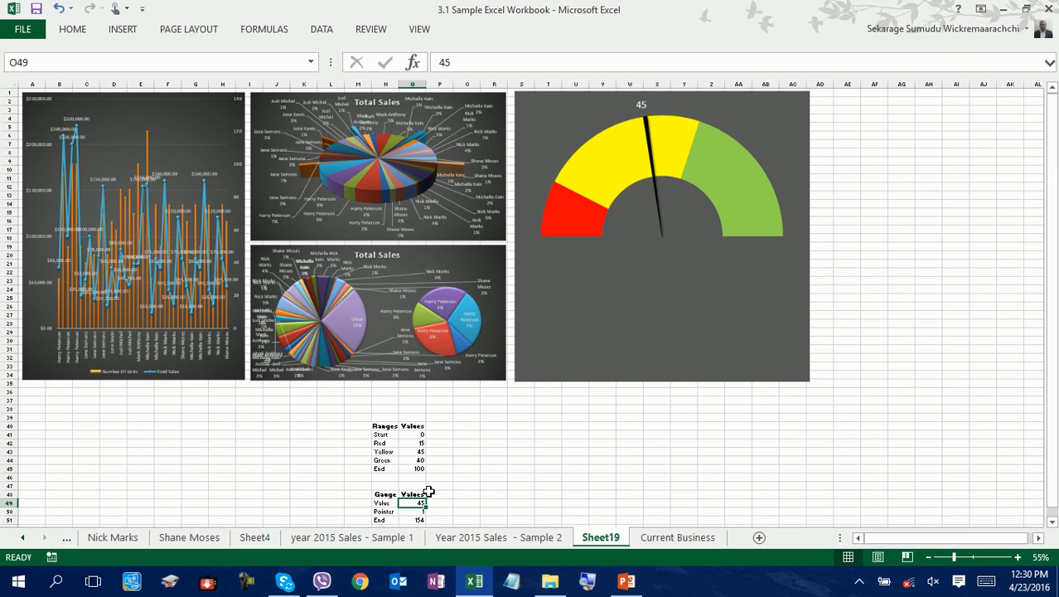
pyautogui.keyDown('ctrl'); pyautogui.scroll(-1, 449, 480); pyautogui.keyUp('ctrl')
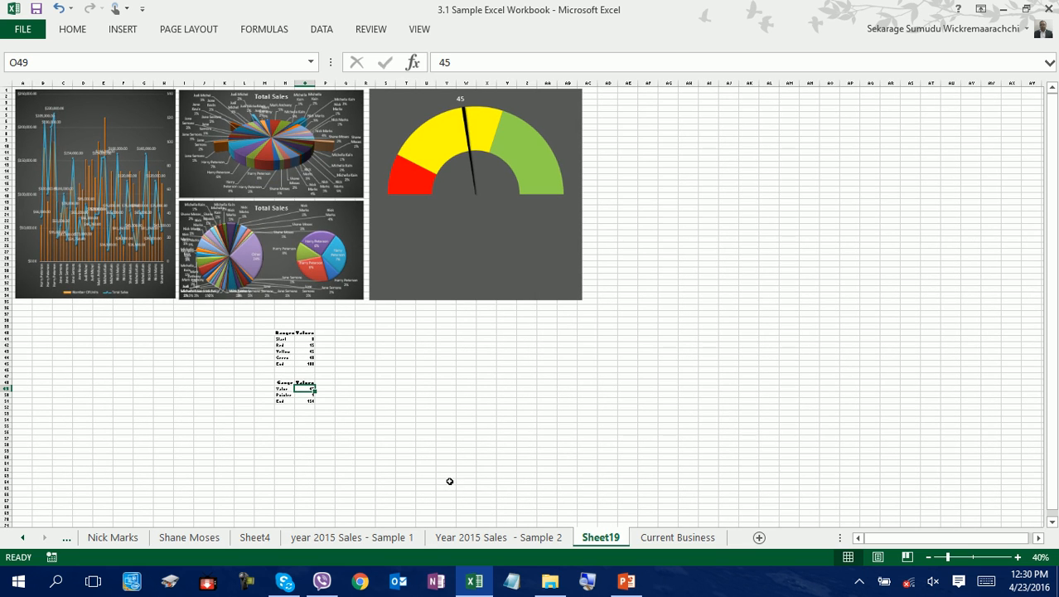
pyautogui.write('50')
pyautogui.hotkey('ctrl', 'Return')
# Examine the gauge chart's pointer position and data label against the updated Gauge value
pyautogui.keyDown('ctrl'); pyautogui.scroll(5, 295, 395); pyautogui.keyUp('ctrl')
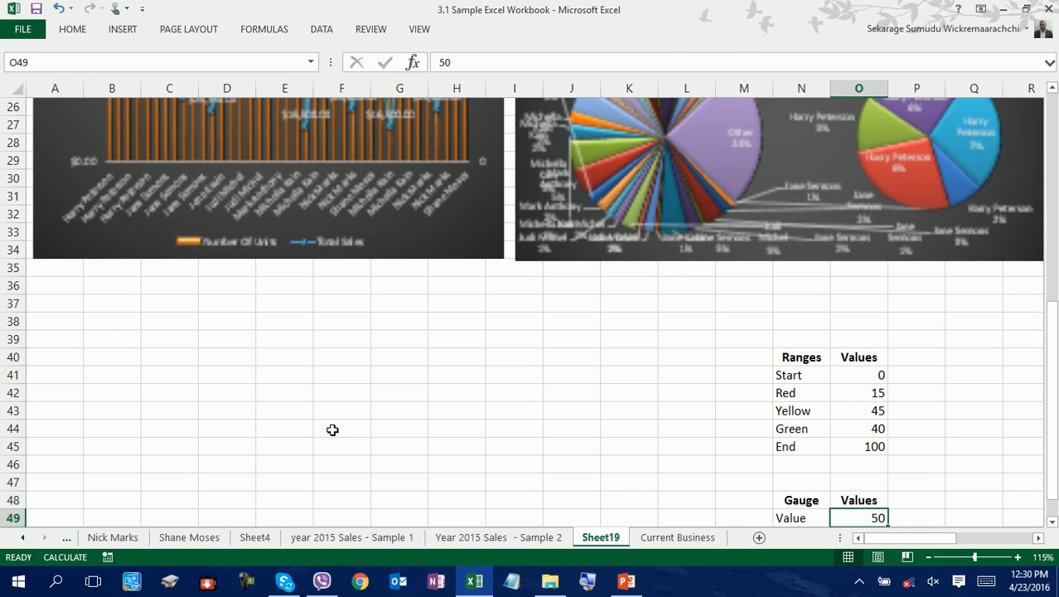
pyautogui.scroll(3, 970, 469)
pyautogui.click(969, 466)
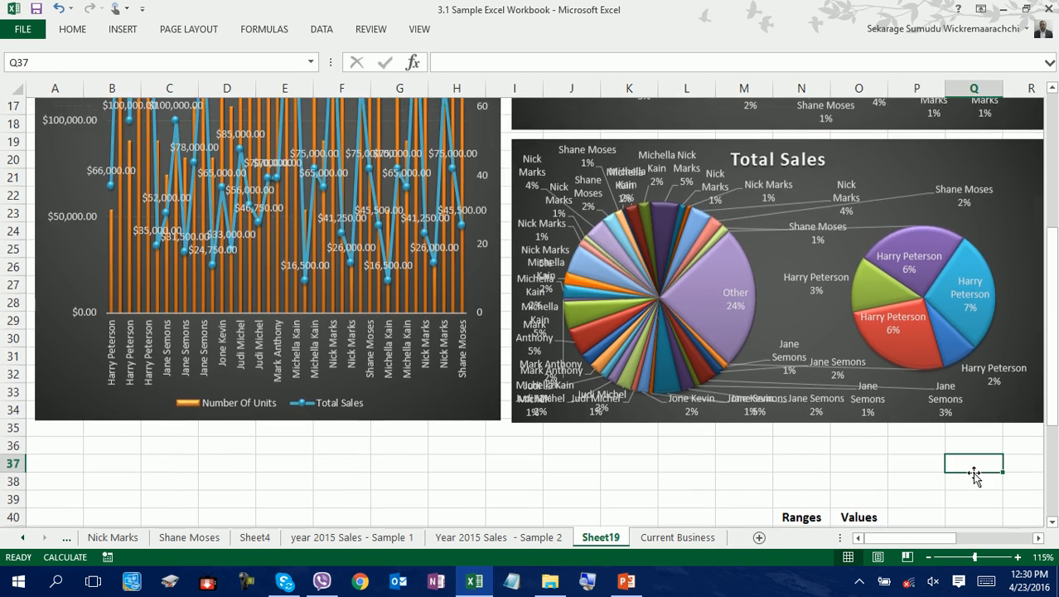
pyautogui.moveTo(954, 537); pyautogui.dragTo(1028, 541)
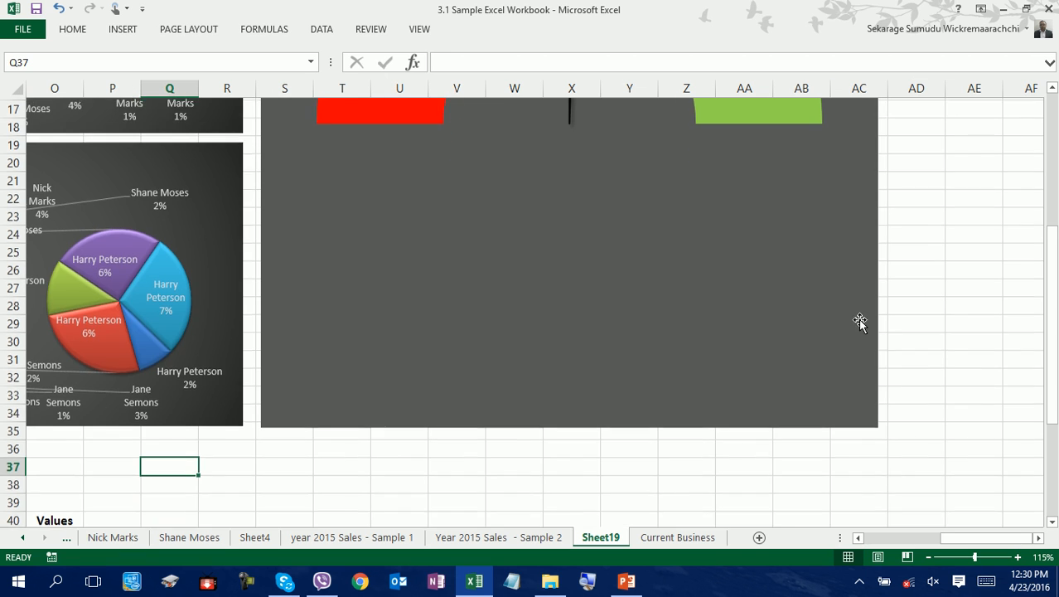
pyautogui.scroll(5, 868, 329)
pyautogui.moveTo(650, 246)
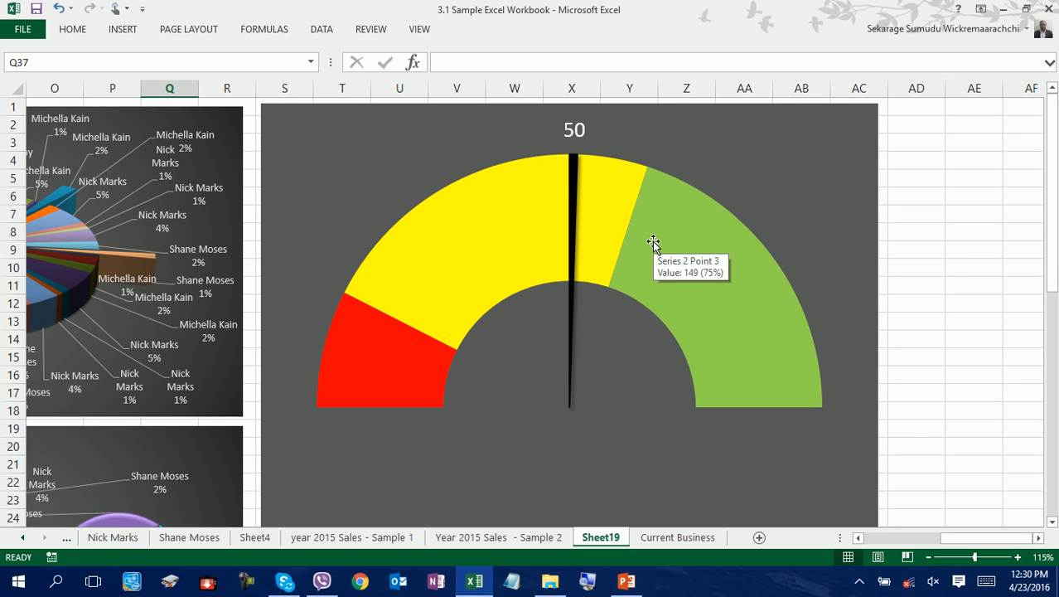
pyautogui.scroll(-3, 627, 307)
pyautogui.scroll(3, 603, 317)
pyautogui.scroll(1, 606, 192)
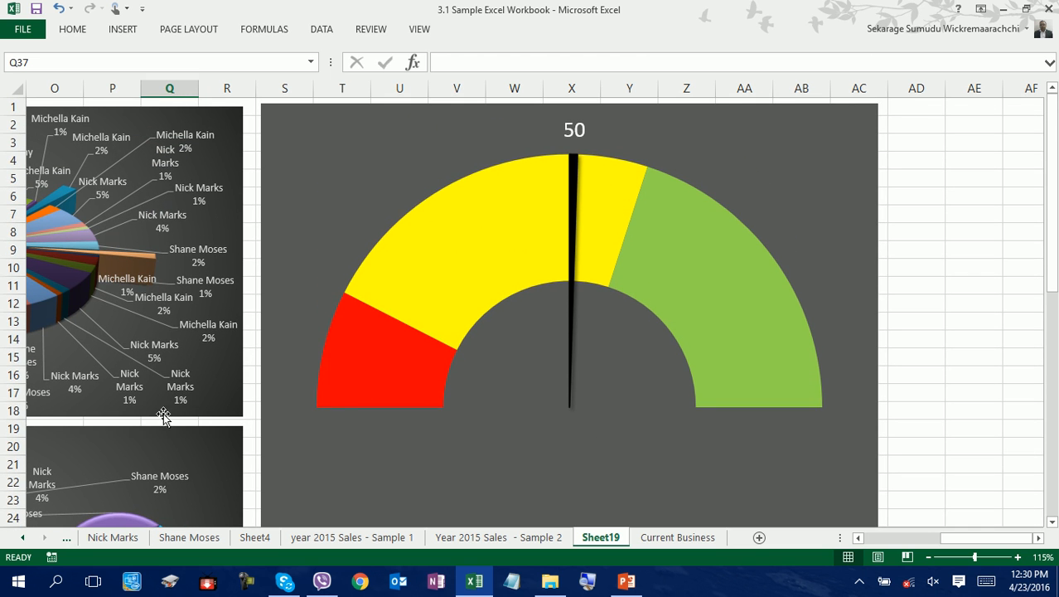
pyautogui.scroll(-4, 485, 497)
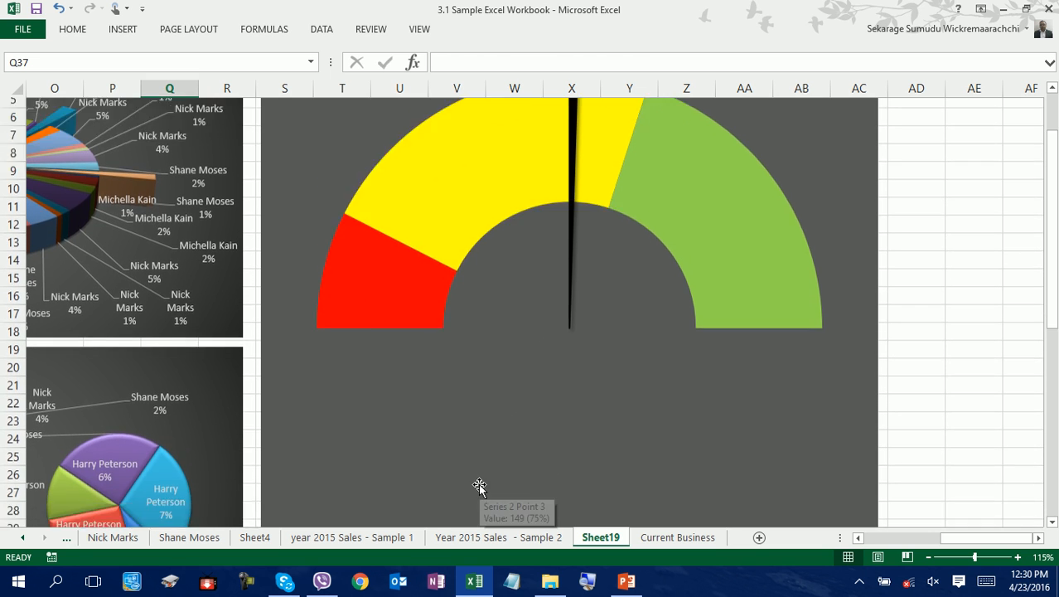
pyautogui.click(402, 520)
pyautogui.press('Up')
pyautogui.press('Up')
pyautogui.press('Up')
pyautogui.press('Up')
pyautogui.press('Up')
pyautogui.press('Up')
pyautogui.press('Up')
pyautogui.press('Up')
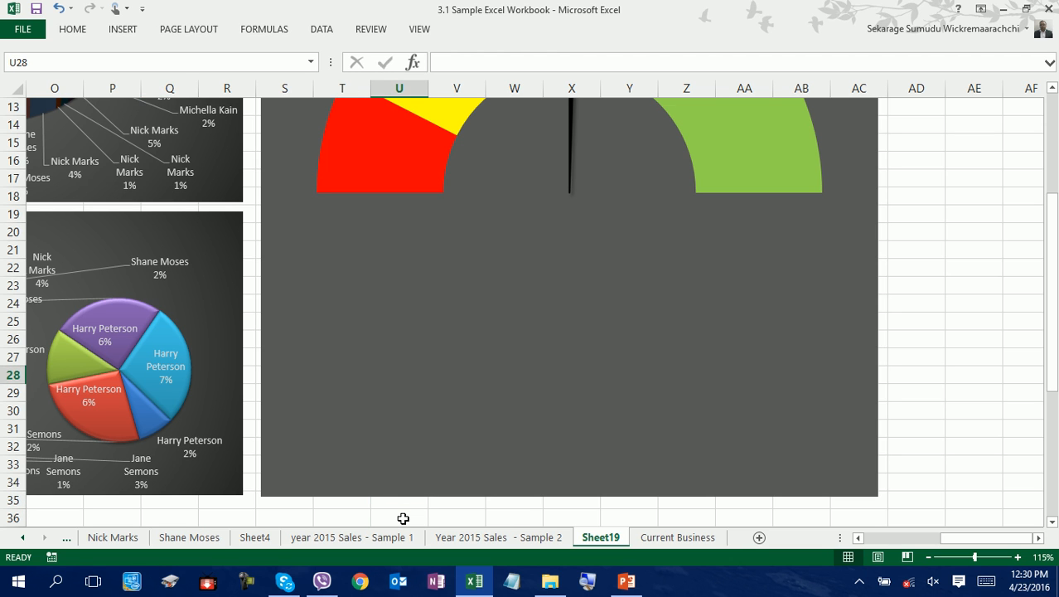
# Shrink the gauge chart's height so its lower edge ends at row 18, level with the upper Total Sales chart
pyautogui.click(570, 441)
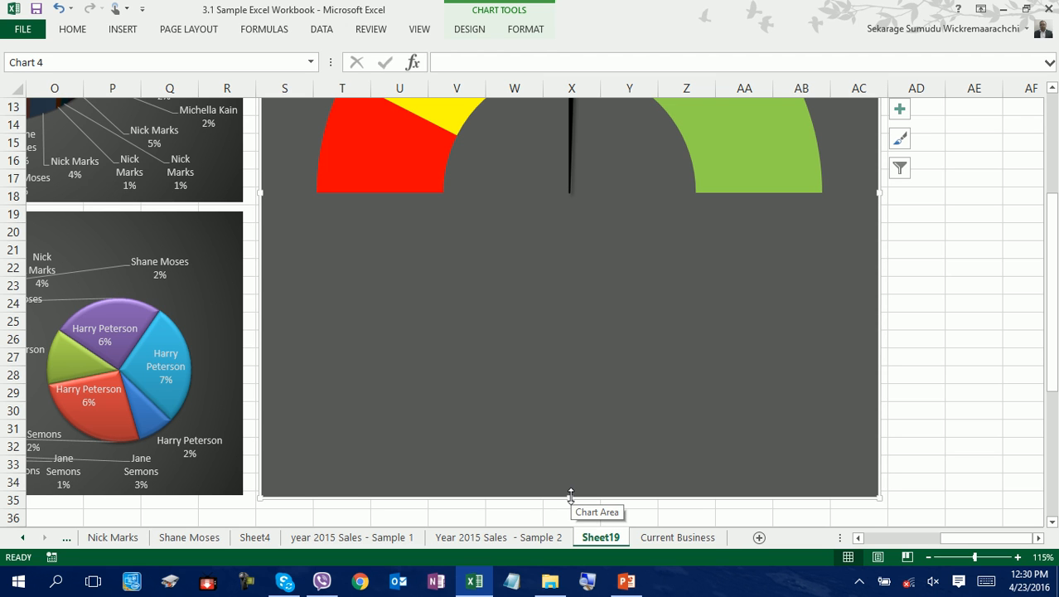
pyautogui.click(572, 440)
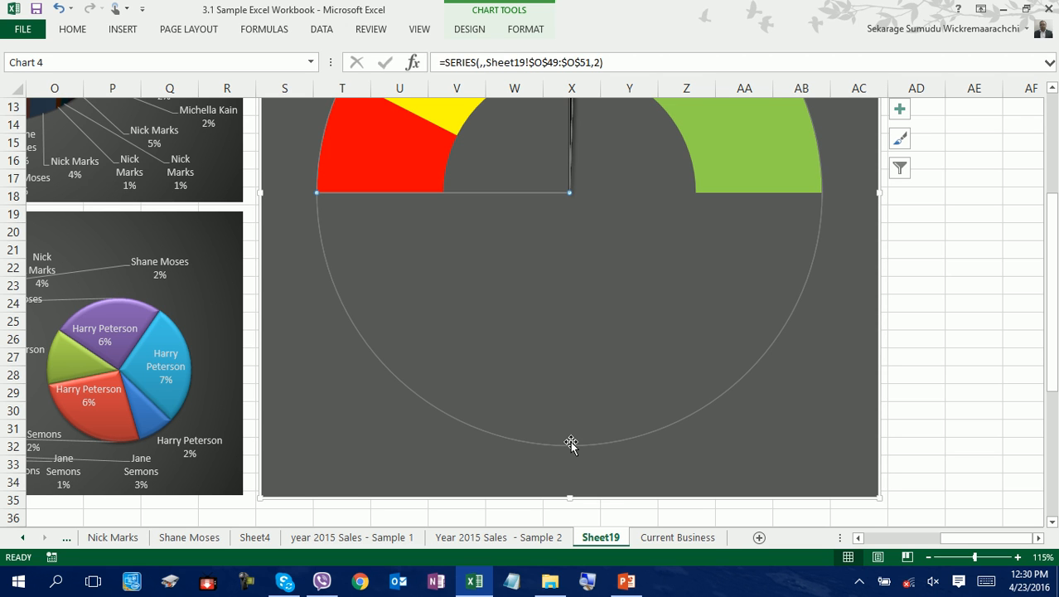
pyautogui.click(615, 454)
pyautogui.moveTo(569, 496); pyautogui.dragTo(622, 210)
pyautogui.click(511, 281)
pyautogui.scroll(4, 511, 281)
pyautogui.scroll(-2, 356, 431)
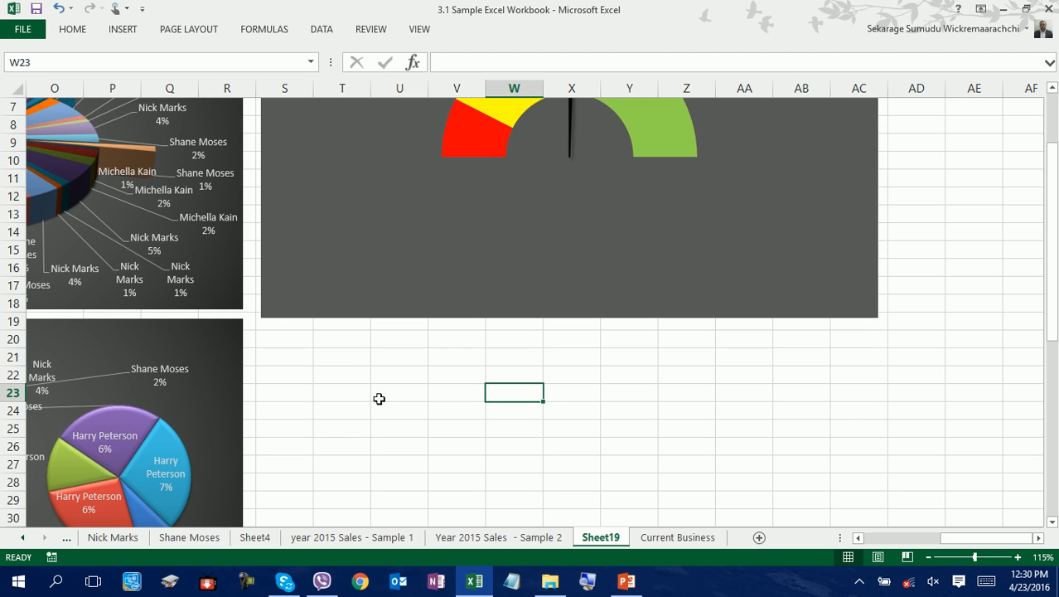
# Try entering placeholder text in cell W14 behind the gauge chart, and undo the entry
pyautogui.click(415, 377)
pyautogui.click(481, 315)
pyautogui.click(493, 375)
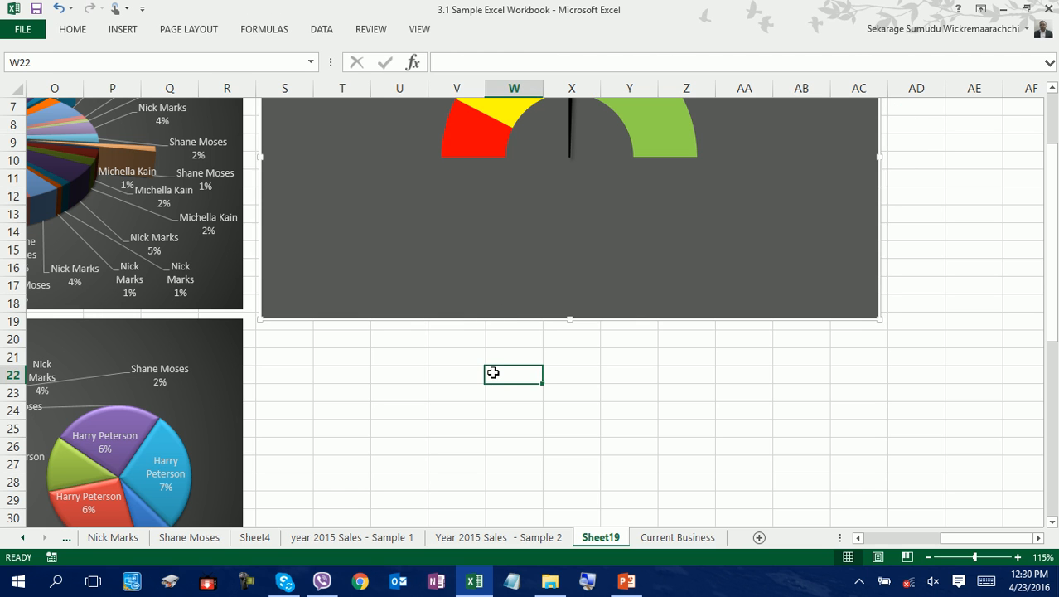
pyautogui.press('Up')
pyautogui.press('Up')
pyautogui.press('Up')
pyautogui.press('Up')
pyautogui.press('Up')
pyautogui.press('Up')
pyautogui.press('Up')
pyautogui.press('Up')
pyautogui.write('ada')
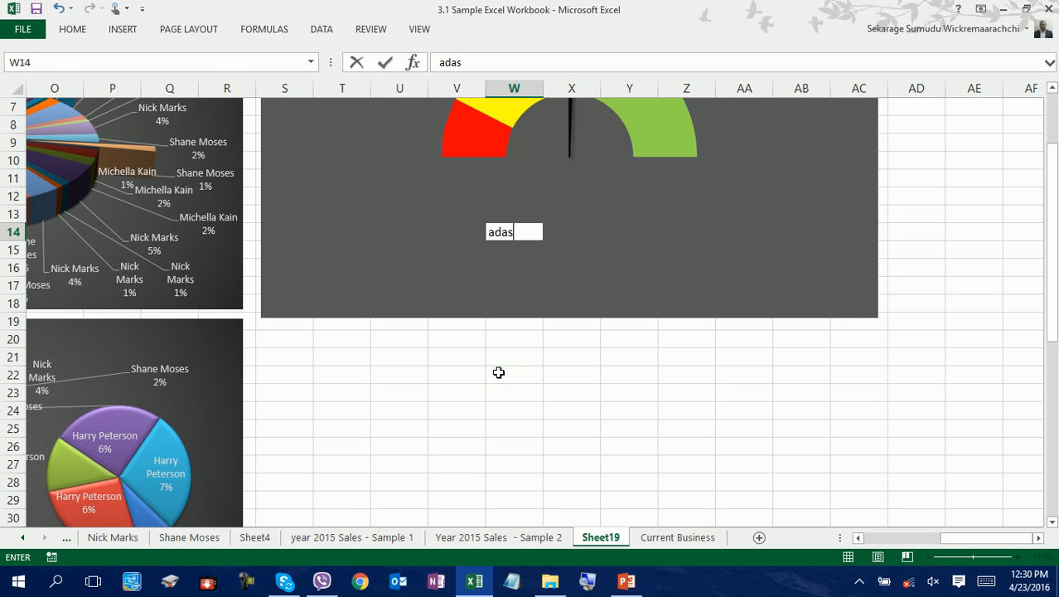
pyautogui.write('sd')
pyautogui.click(498, 372)
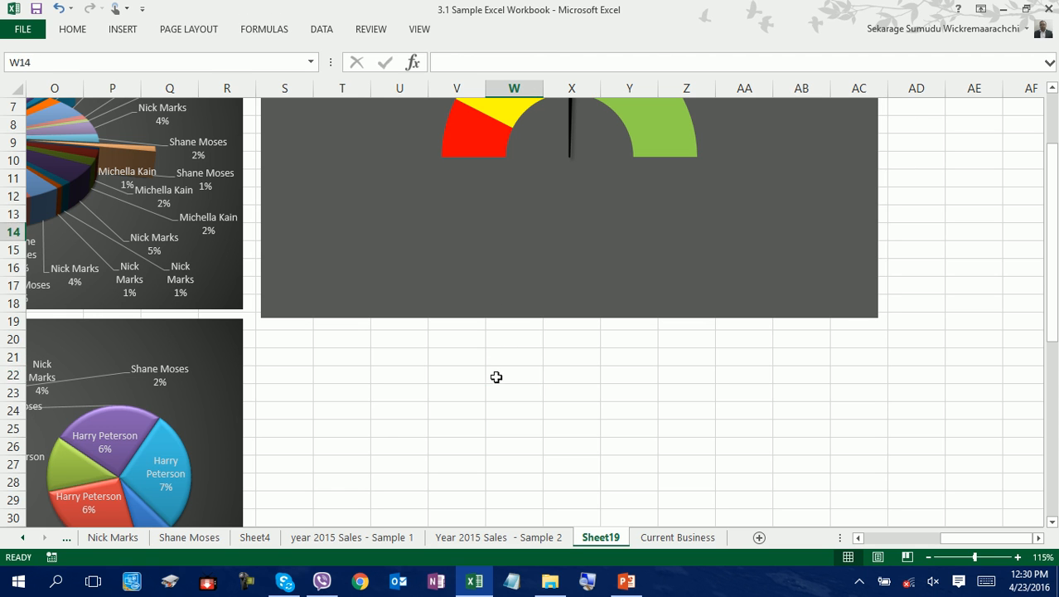
# Enter the label This Months Target Revenue in cell T22 below the gauge chart
pyautogui.click(406, 383)
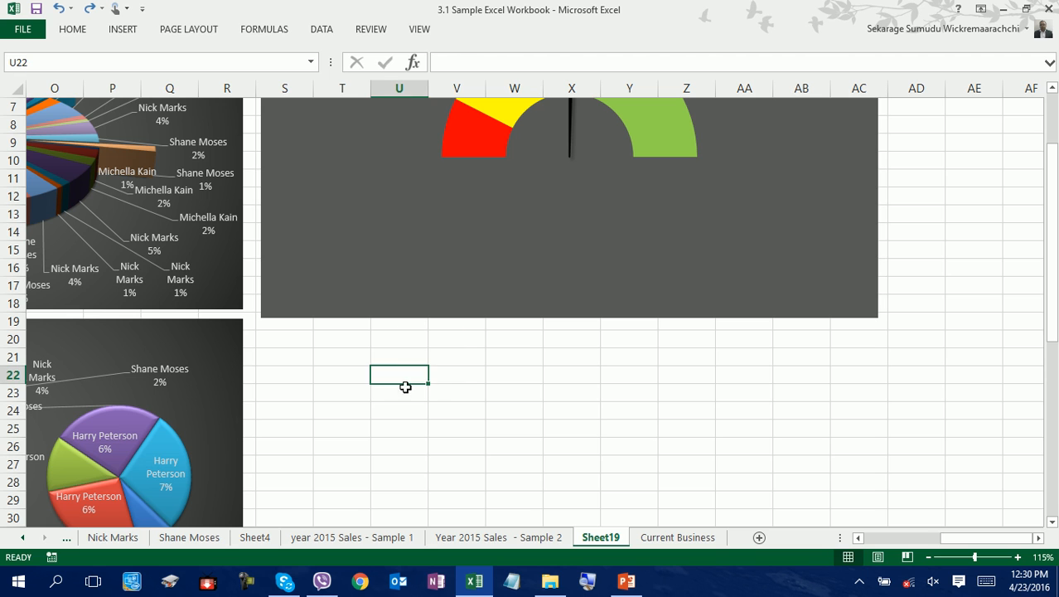
pyautogui.click(364, 372)
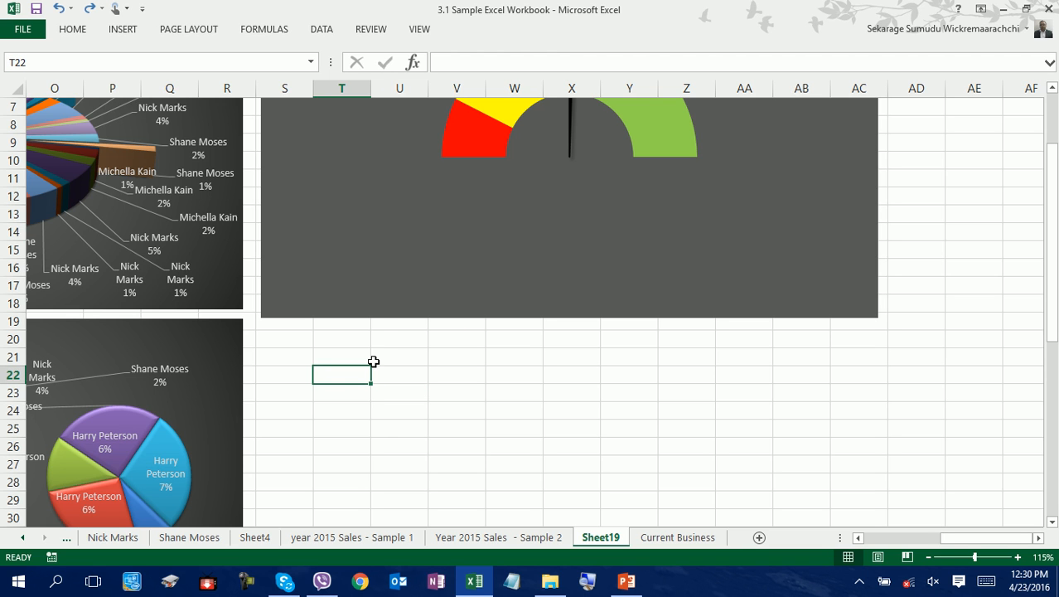
pyautogui.write('This O')
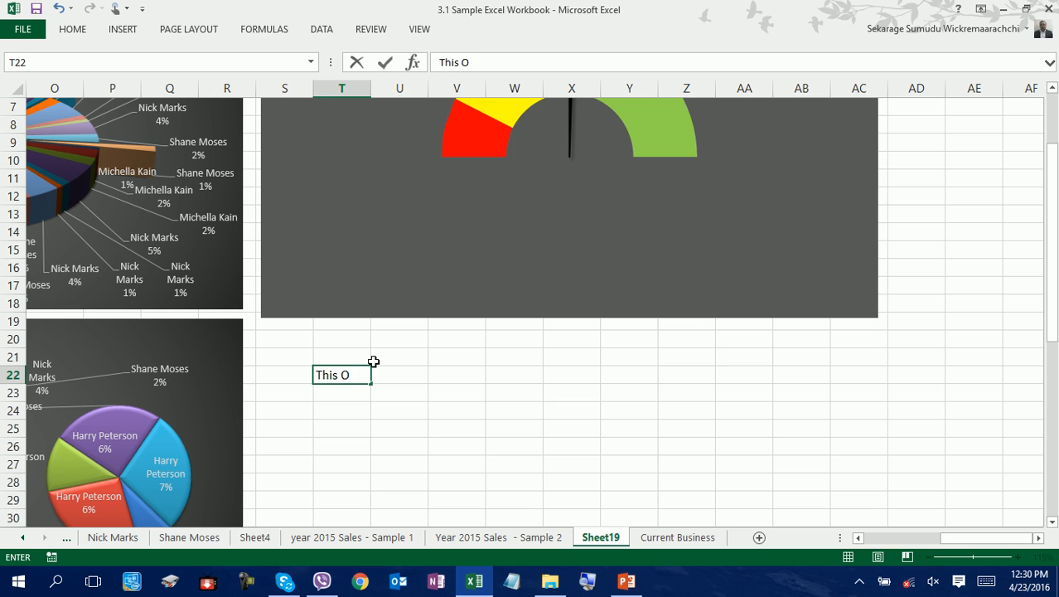
pyautogui.press('BackSpace')
pyautogui.write('Months T')
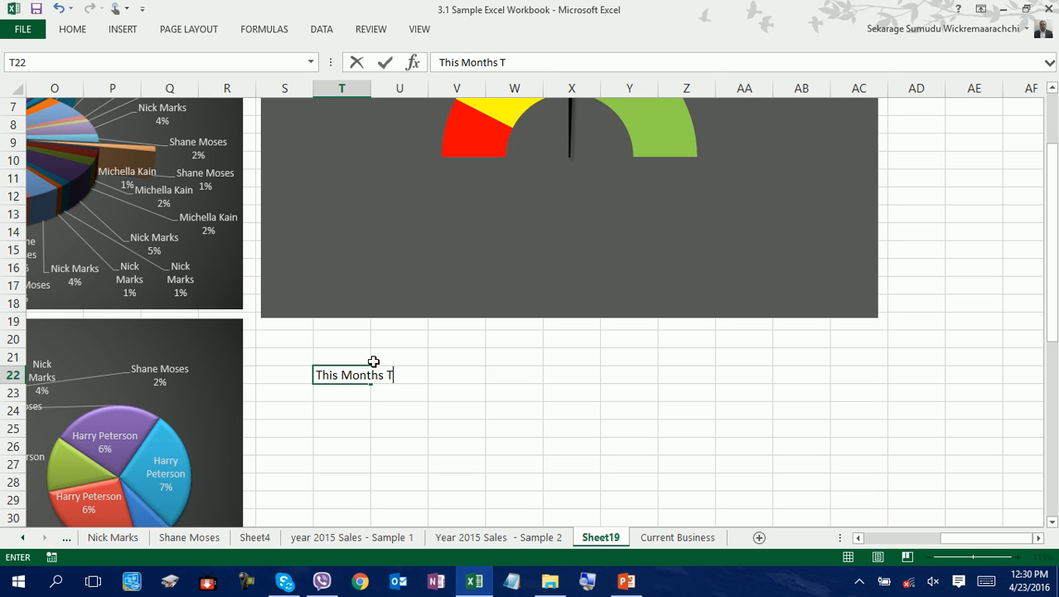
pyautogui.write('arget Revenue')
pyautogui.press('Tab')
pyautogui.press('Tab')
pyautogui.press('Tab')
pyautogui.press('Tab')
pyautogui.press('Tab')
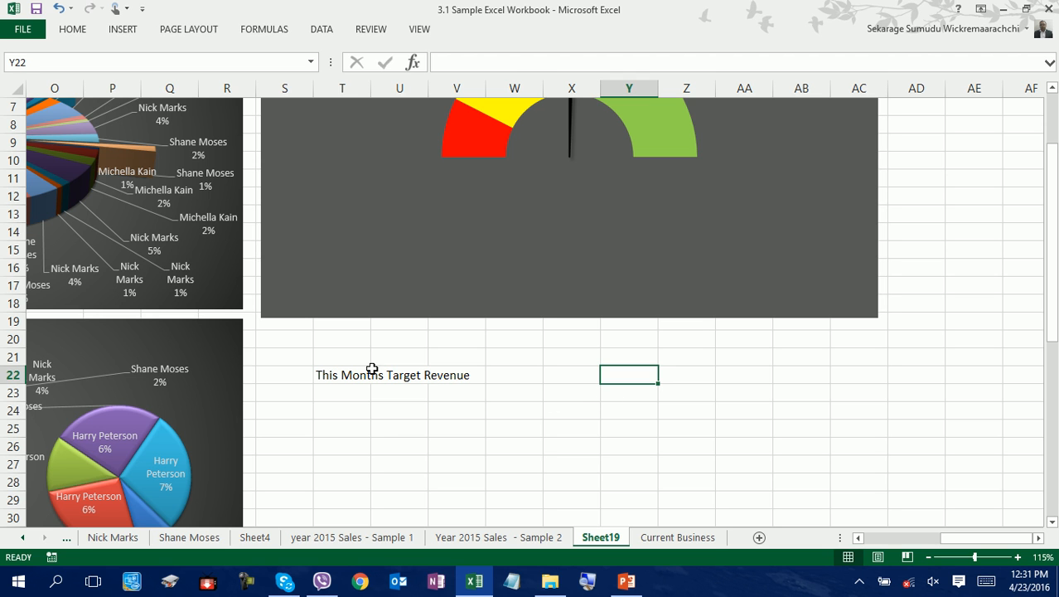
# Increase the font size of the This Months Target Revenue label in T22 by six size increments
pyautogui.click(362, 370)
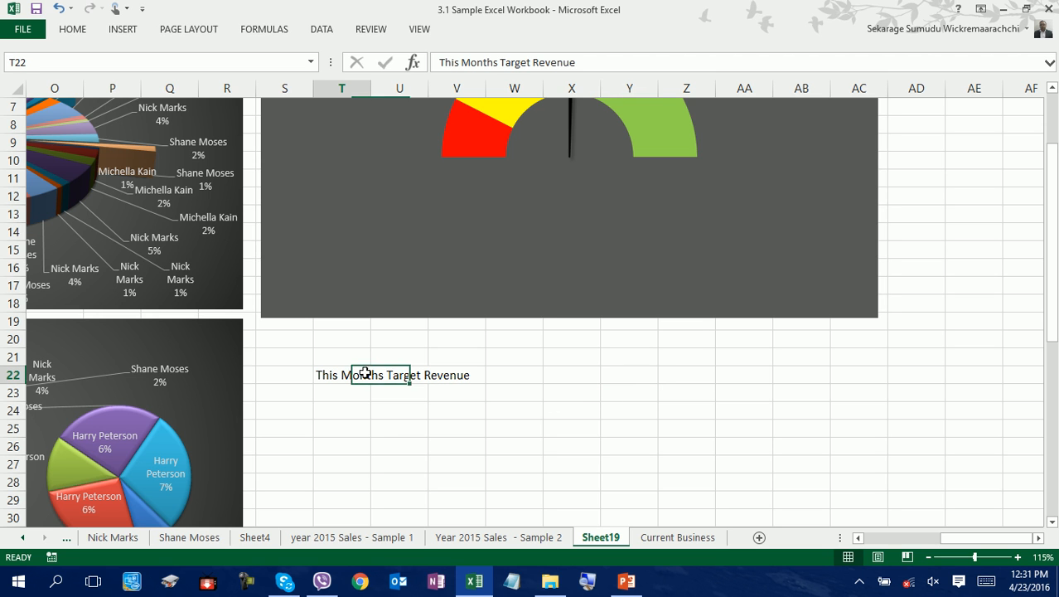
pyautogui.click(72, 31)
pyautogui.click(251, 60)
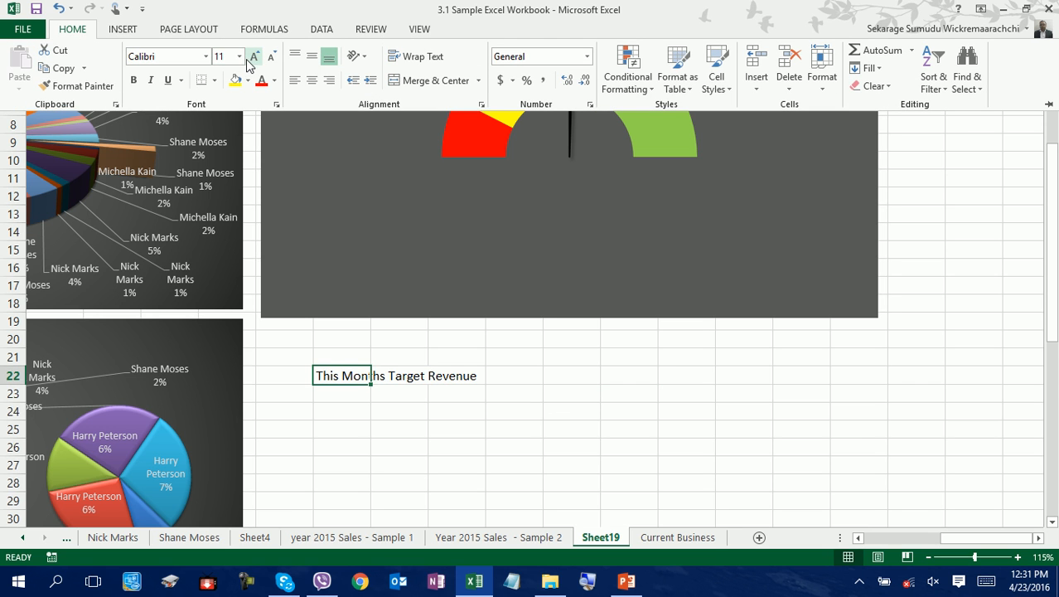
pyautogui.click(250, 59)
pyautogui.click(250, 59)
pyautogui.click(250, 59)
pyautogui.click(249, 60)
pyautogui.click(249, 59)
# Enter the target revenue amount 9800000 in cell AA22, beside its label
pyautogui.click(745, 389)
pyautogui.click(751, 385)
pyautogui.write('8')
pyautogui.press('BackSpace')
pyautogui.press('BackSpace')
pyautogui.press('BackSpace')
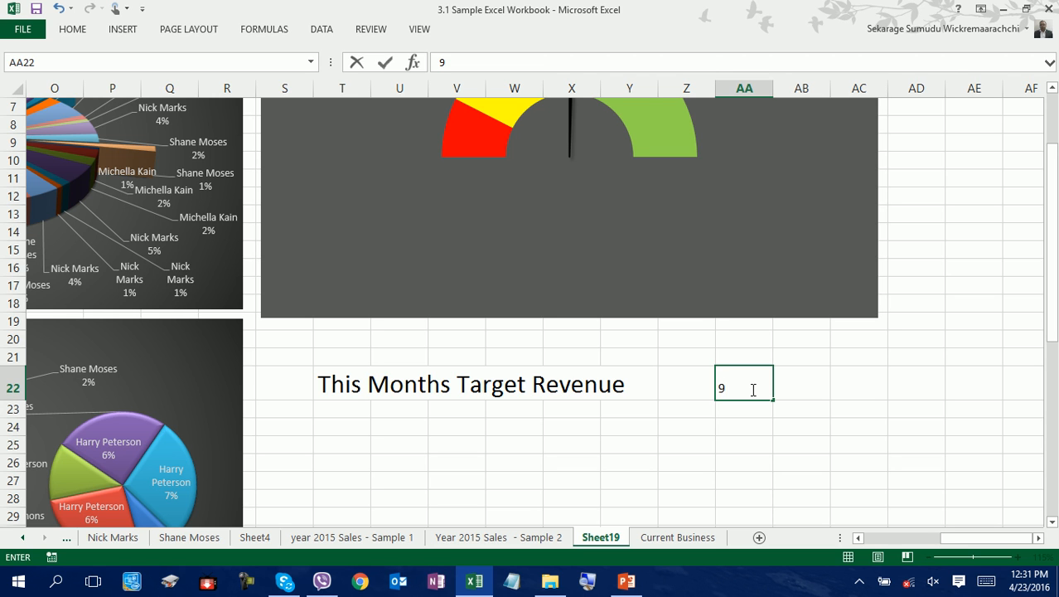
pyautogui.write('00000')
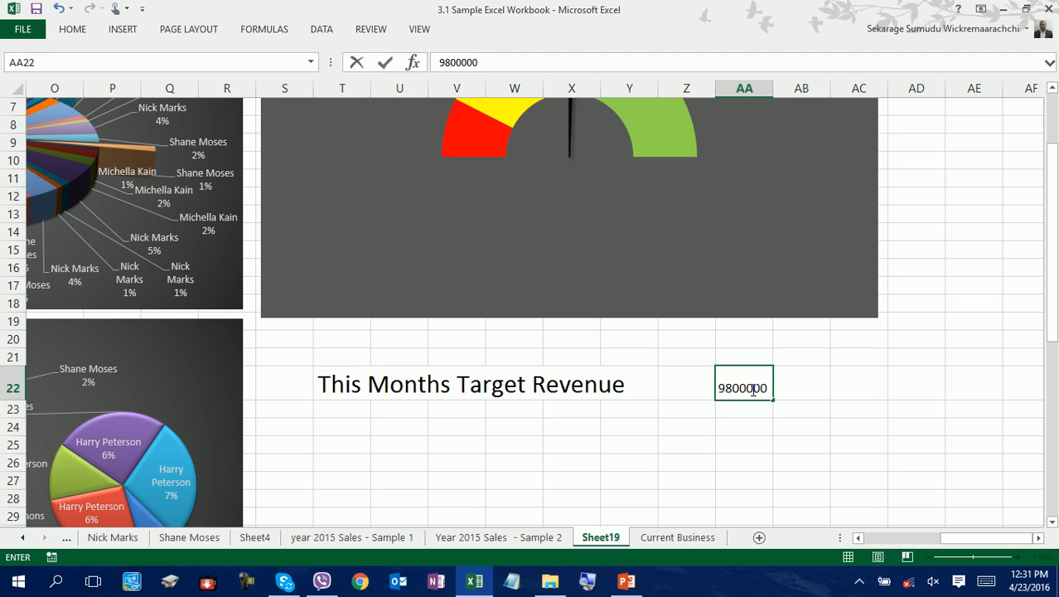
pyautogui.hotkey('ctrl', 'Return')
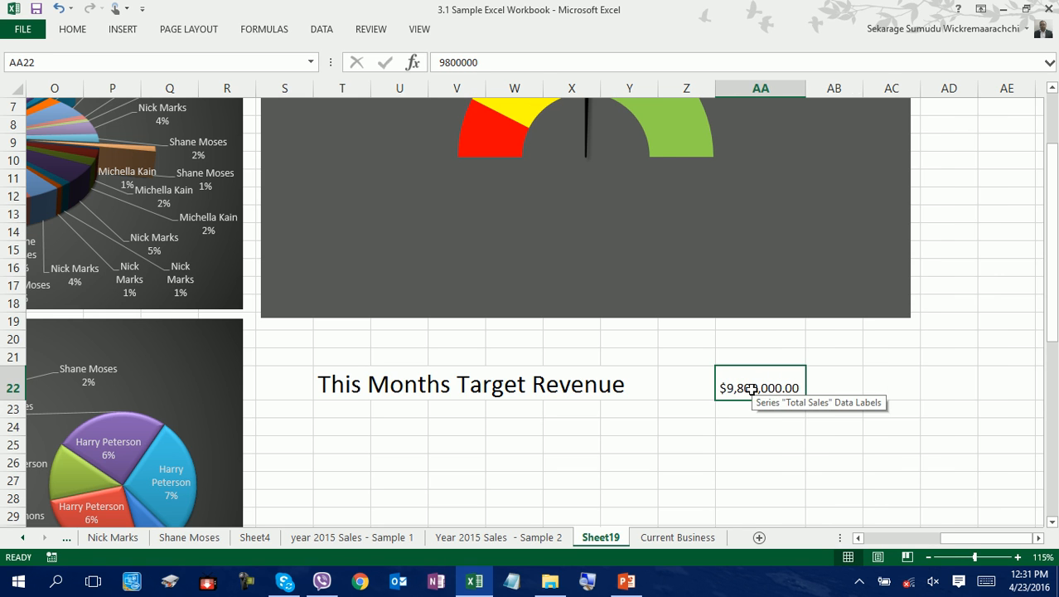
pyautogui.click(671, 469)
pyautogui.click(732, 388)
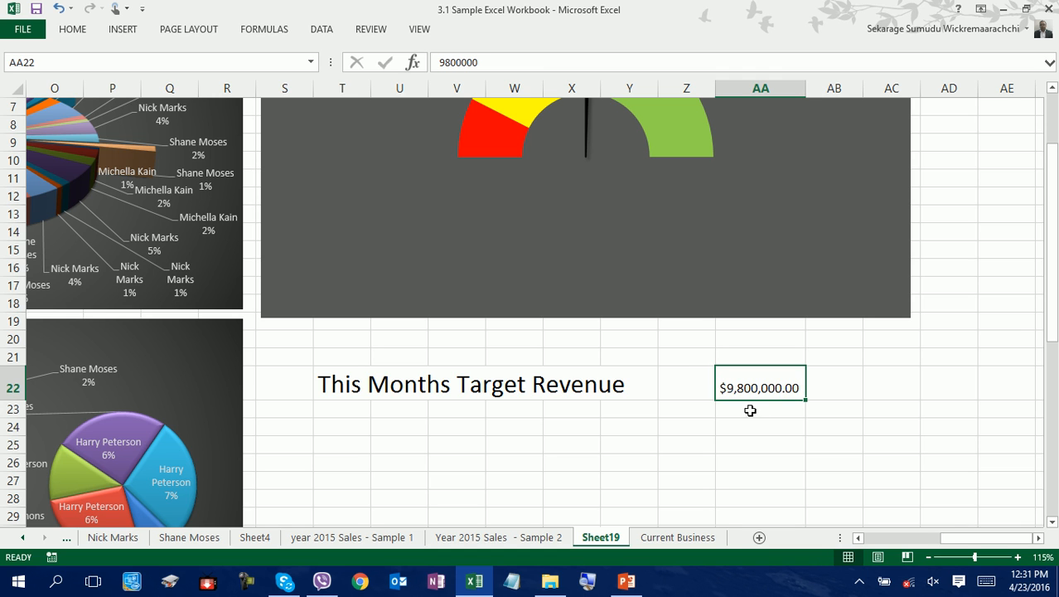
# Enter the label Current Revenue in cell T25 below the target revenue label
pyautogui.click(354, 429)
pyautogui.click(355, 445)
pyautogui.write('Cu')
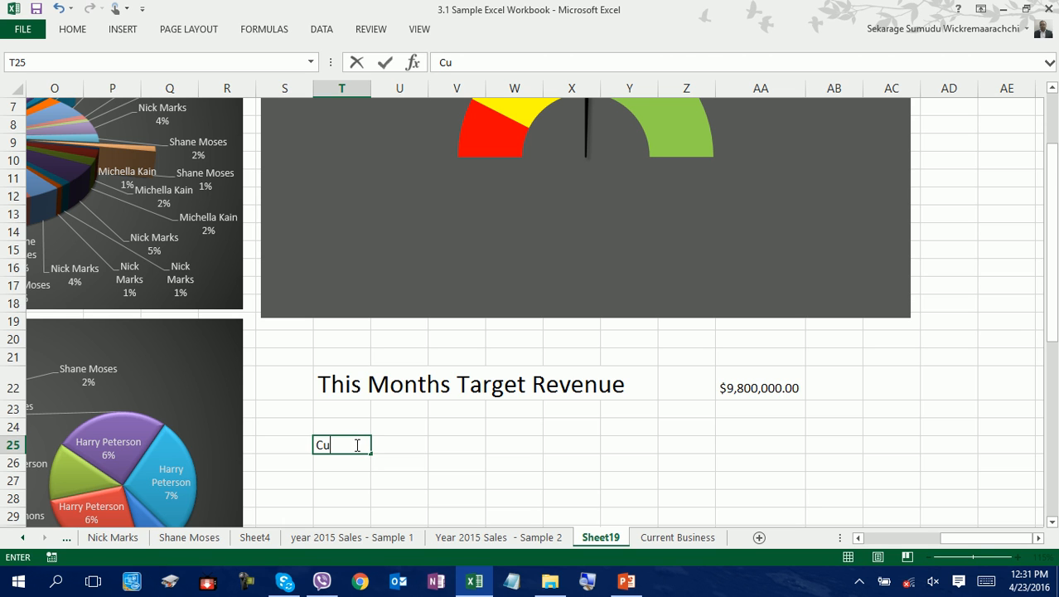
pyautogui.write('rrent Reve')
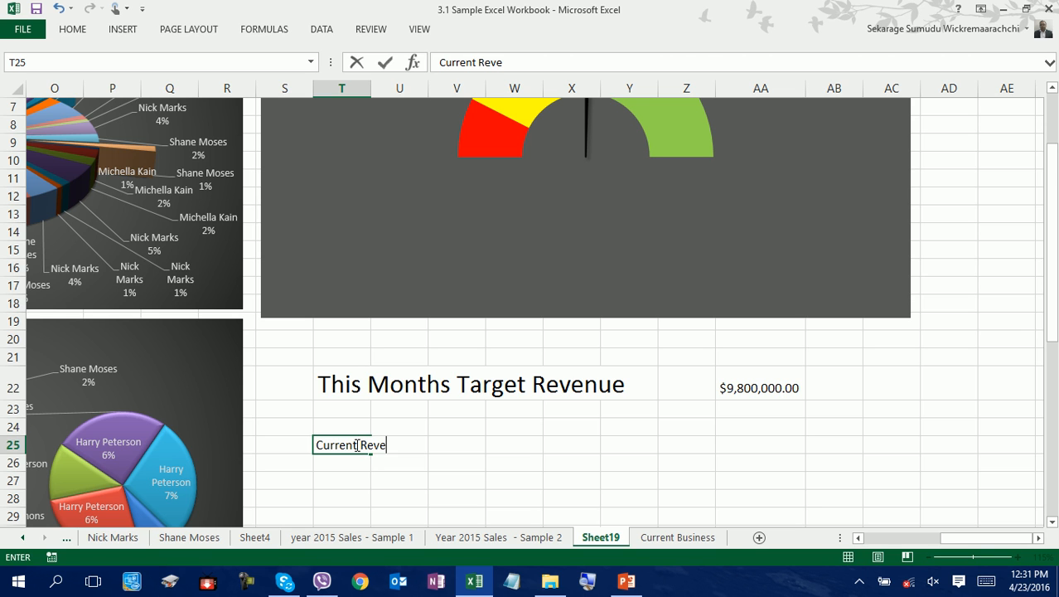
pyautogui.write('nue')
pyautogui.click(356, 401)
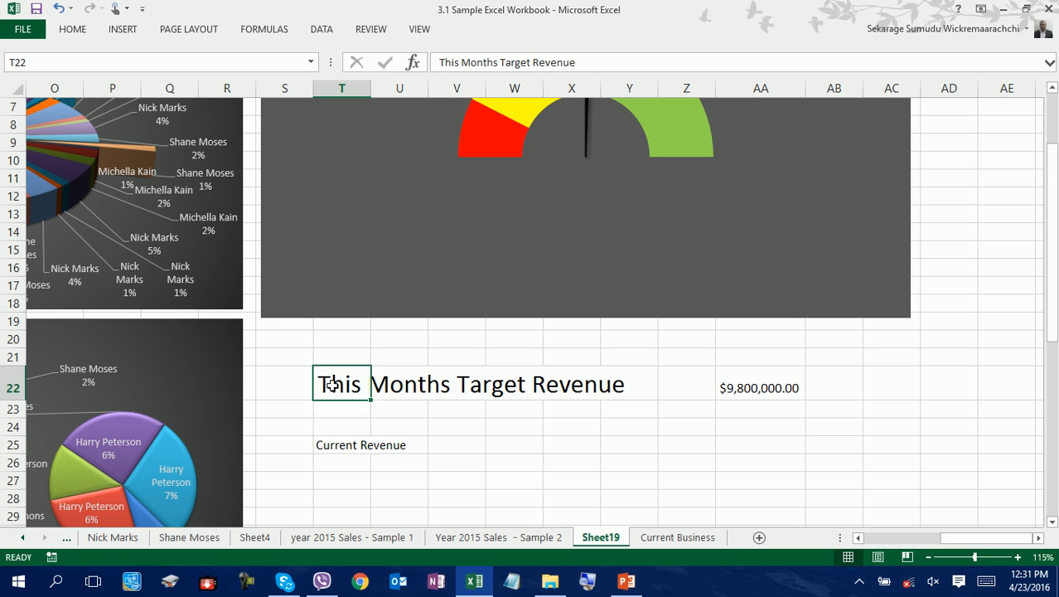
pyautogui.click(58, 9)
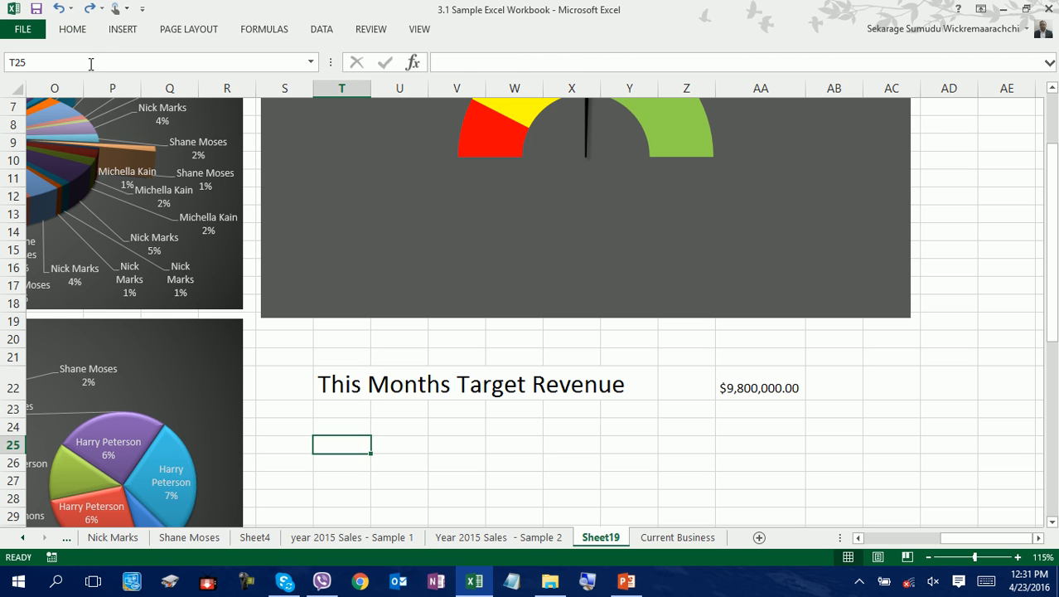
pyautogui.hotkey('ctrl', 'y')
# Copy the formatting of the target revenue label in T22 onto the Current Revenue label in T25
pyautogui.click(326, 385)
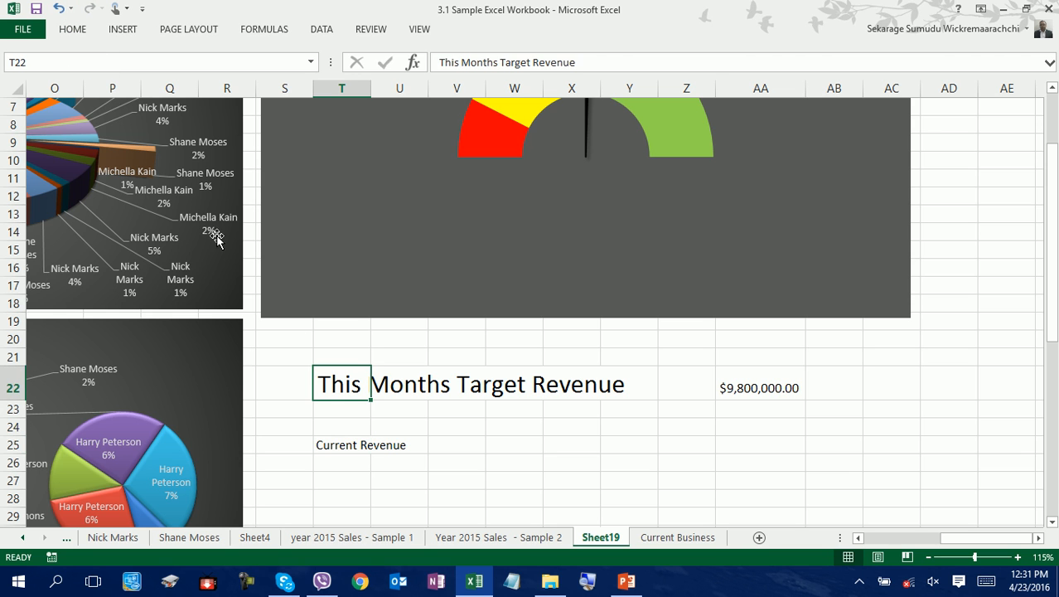
pyautogui.click(72, 30)
pyautogui.click(77, 83)
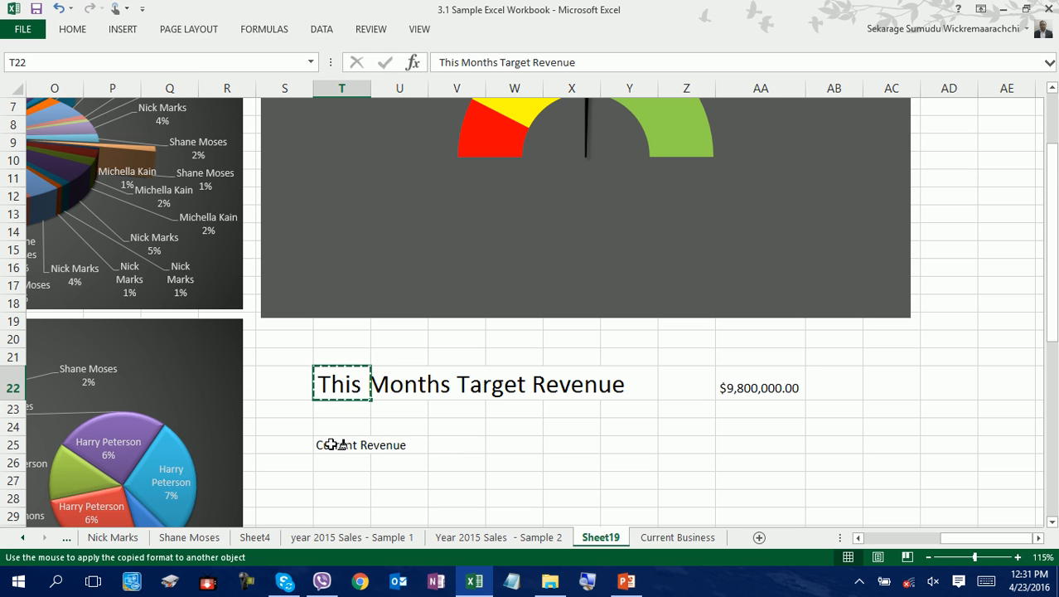
pyautogui.click(336, 444)
# Enter a SUM formula in AA25 totalling the entire Total Sales column of the Year 2015 Sales - Sample 2 sheet
pyautogui.click(761, 464)
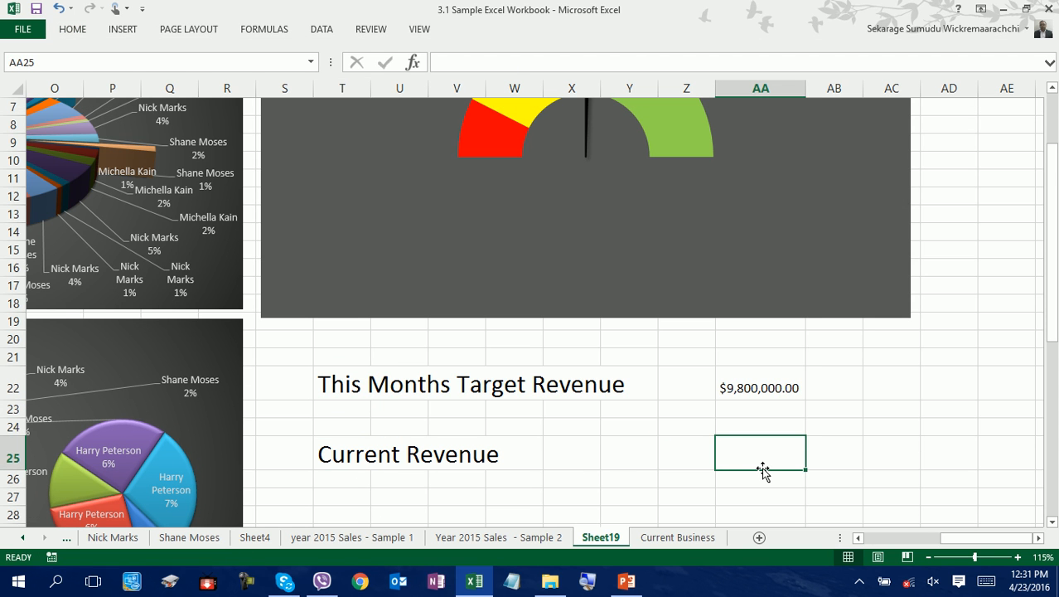
pyautogui.write('=sum')
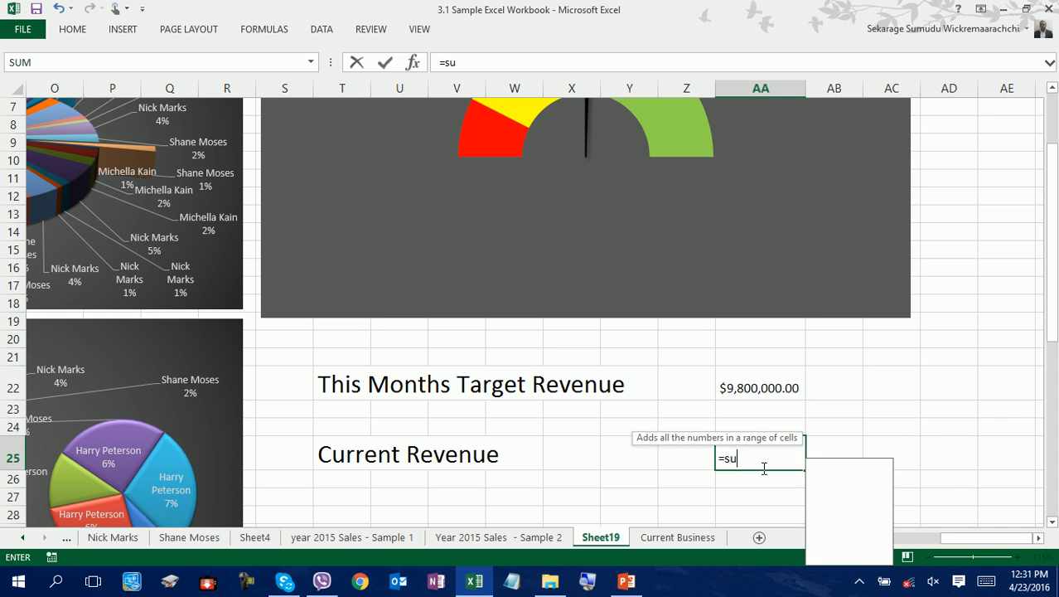
pyautogui.press('Tab')
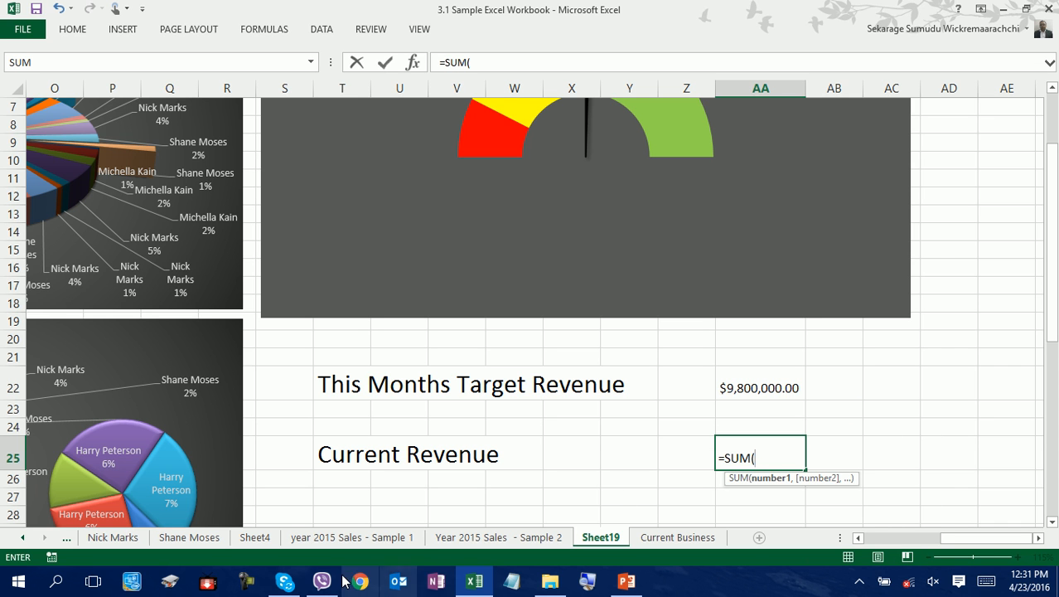
pyautogui.click(469, 540)
pyautogui.scroll(2, 441, 479)
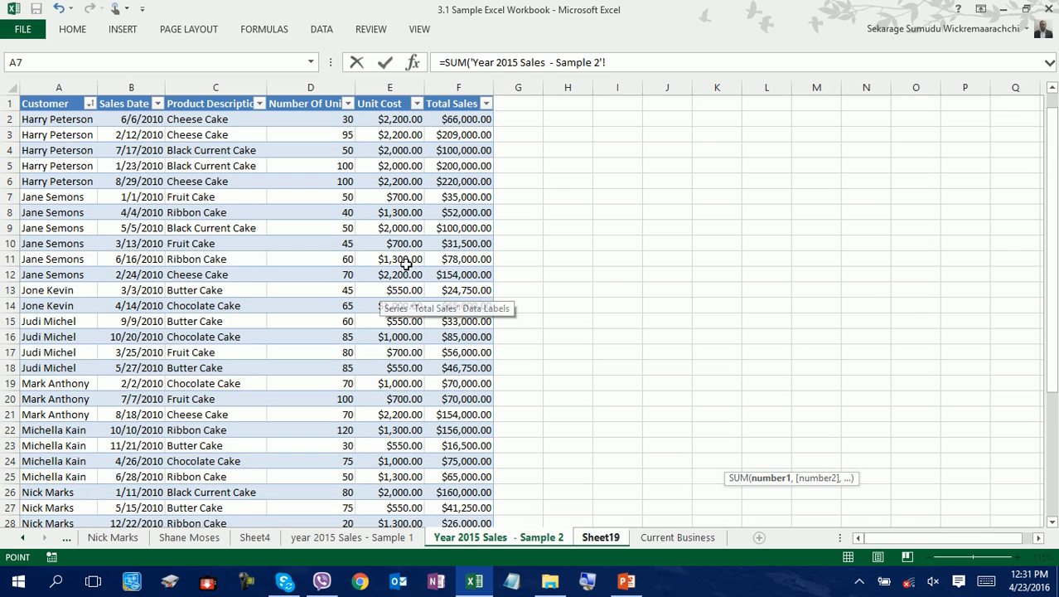
pyautogui.click(471, 122)
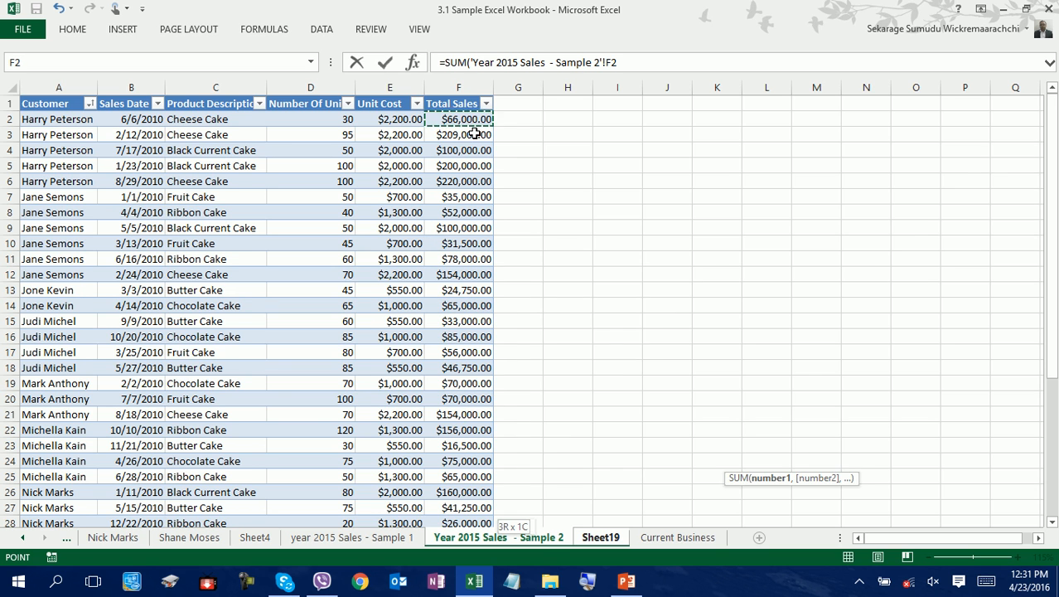
pyautogui.hotkey('ctrl', 'shift', 'Down')
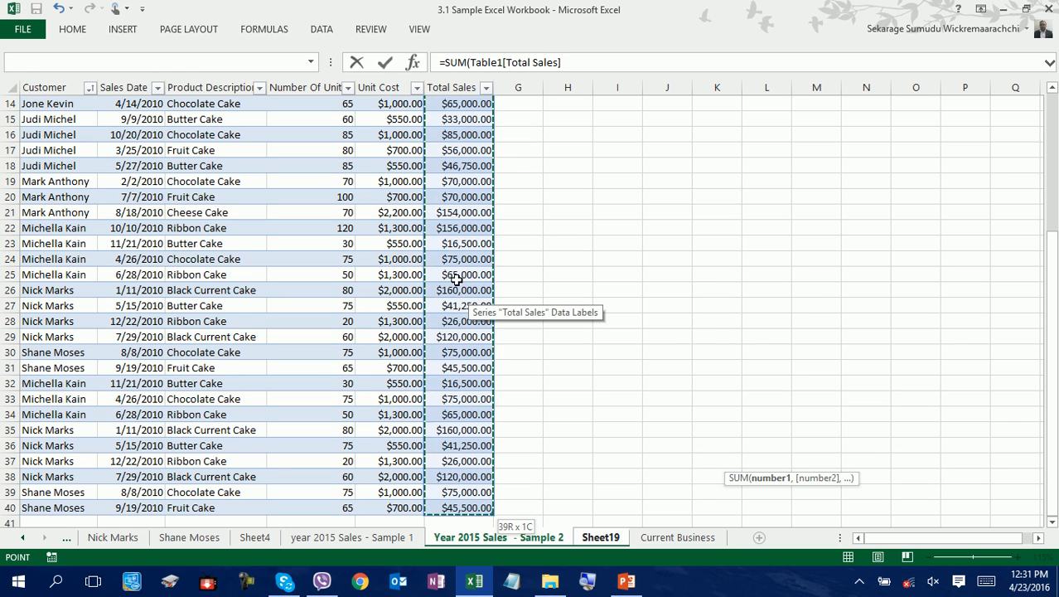
pyautogui.press('Return')
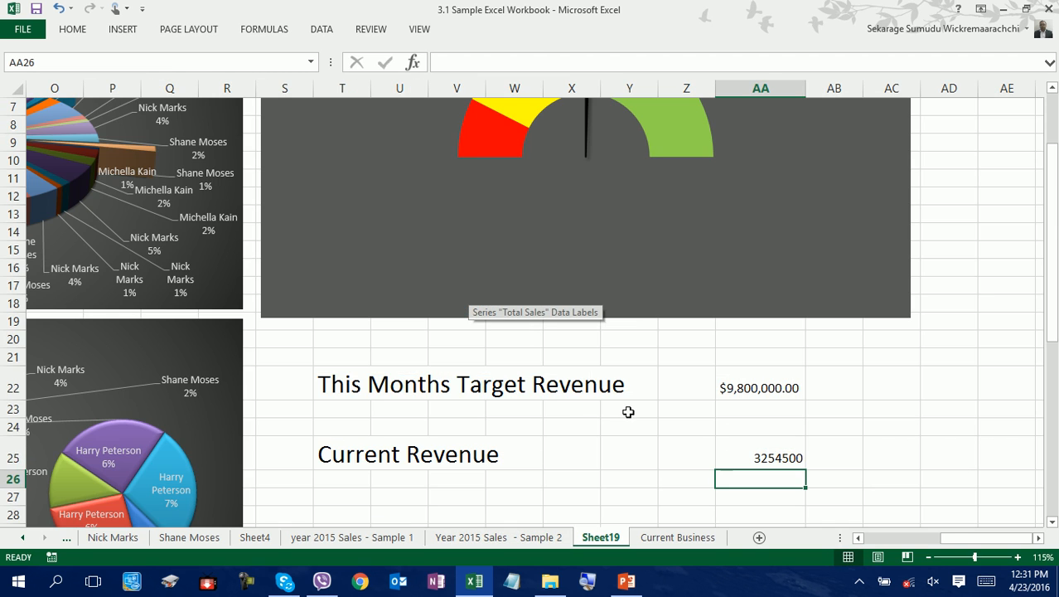
# Format the current revenue amount in AA25 as dollar currency with two decimals
pyautogui.click(747, 458)
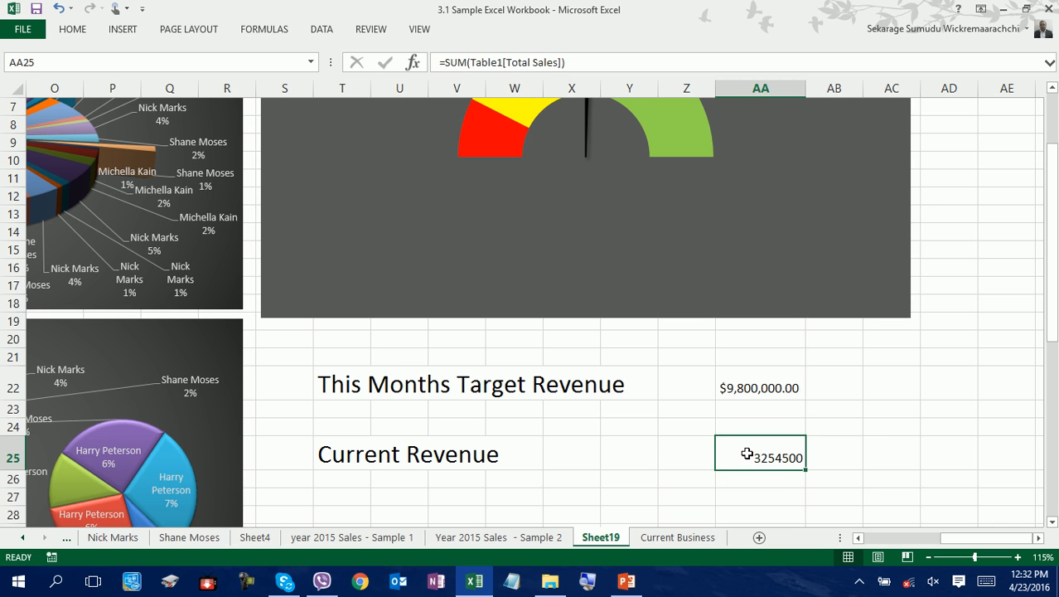
pyautogui.hotkey('ctrl', 'shift', '4')
pyautogui.click(693, 474)
# Increase the font size of both revenue amounts, AA22 and AA25, to 18
pyautogui.click(742, 448)
pyautogui.keyDown('ctrl'); pyautogui.click(756, 388); pyautogui.keyUp('ctrl')
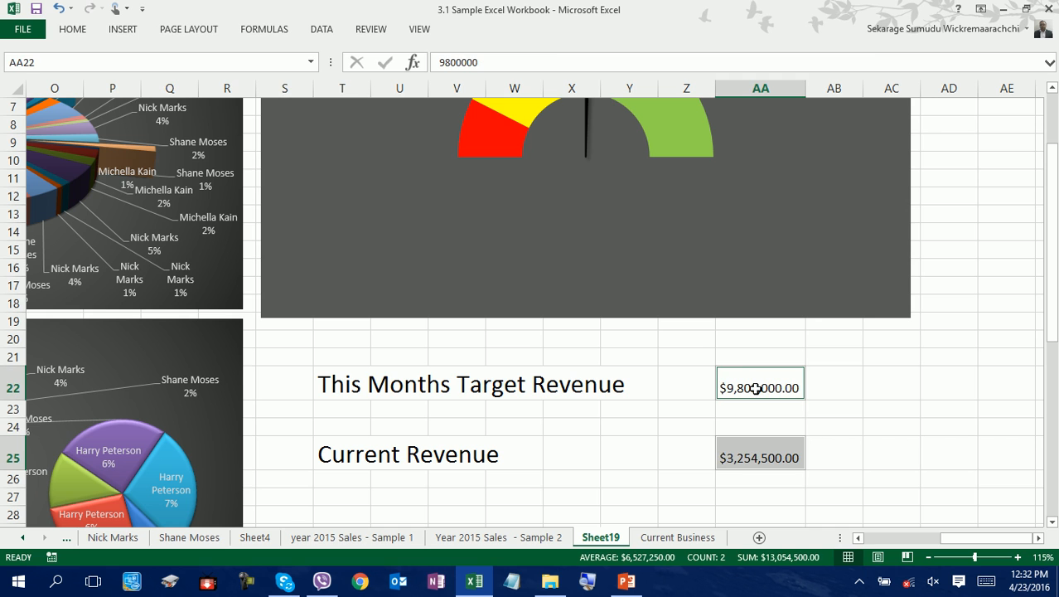
pyautogui.click(72, 31)
pyautogui.click(254, 56)
pyautogui.click(254, 56)
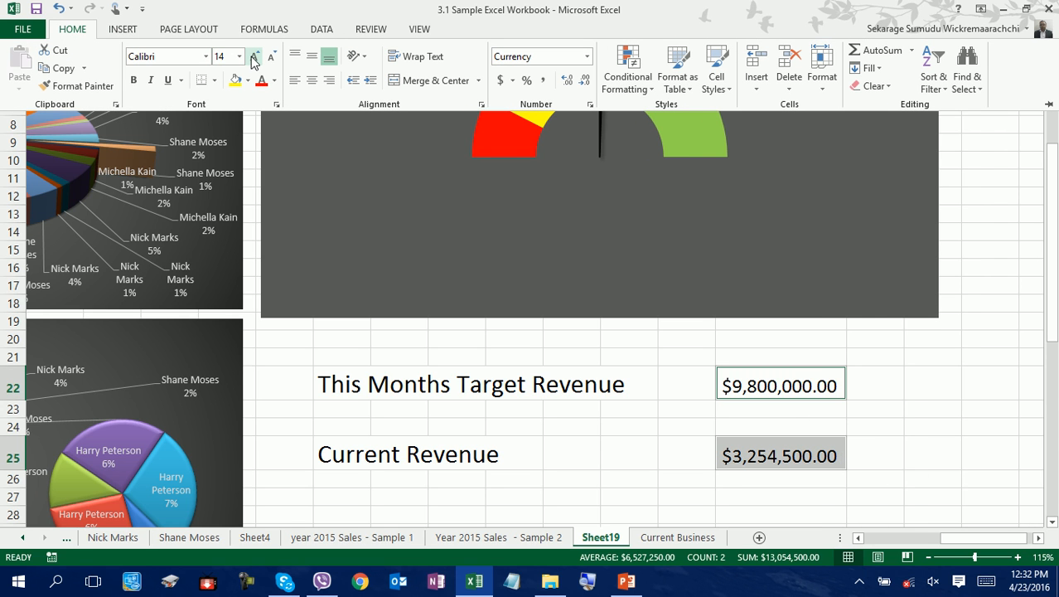
pyautogui.click(254, 56)
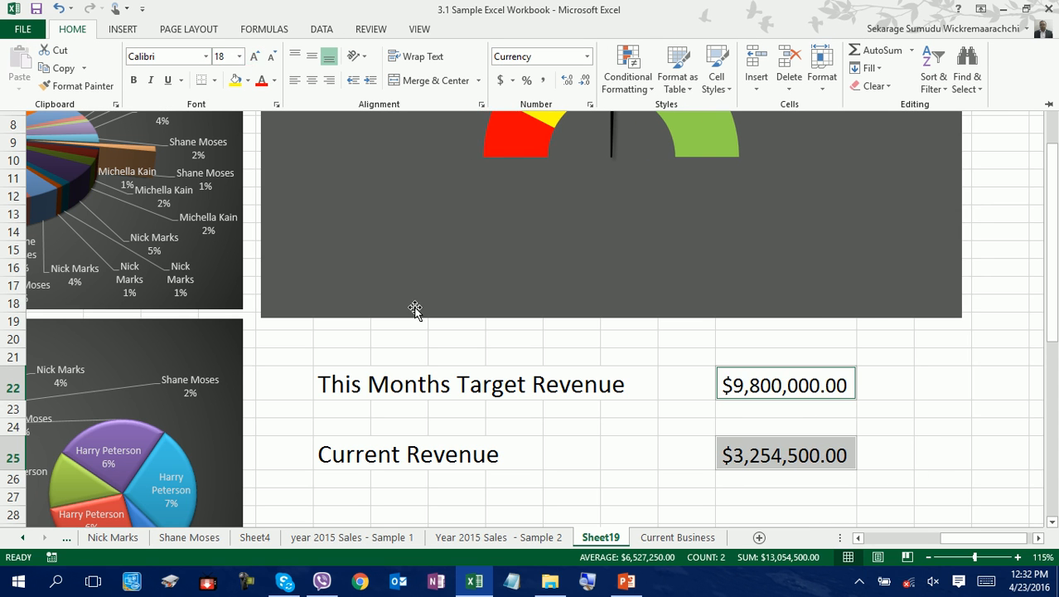
# Copy the Current Revenue label from T25 into cell T29
pyautogui.scroll(-1, 427, 484)
pyautogui.click(394, 464)
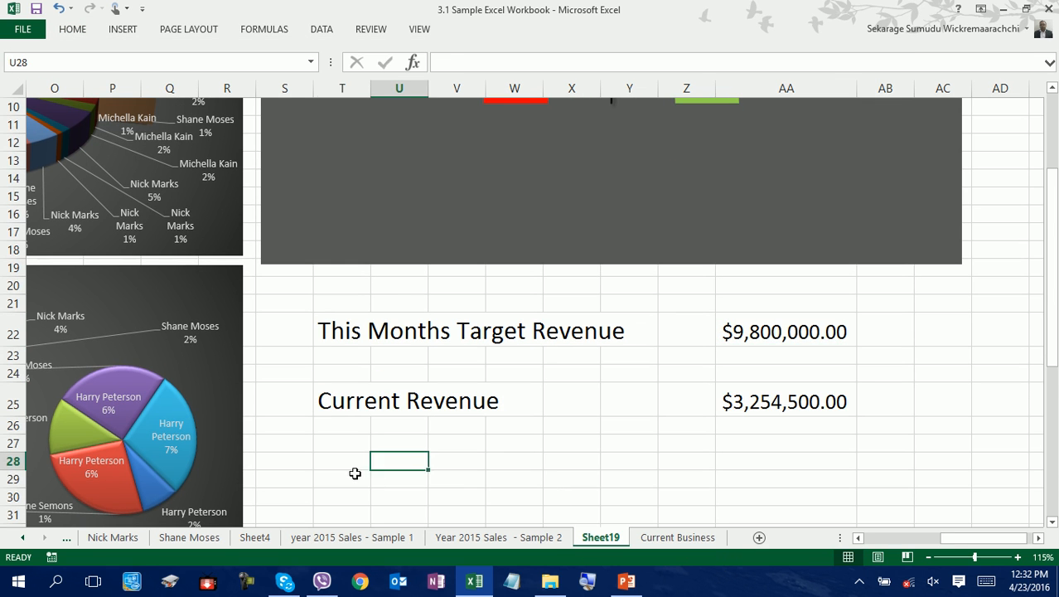
pyautogui.click(347, 474)
pyautogui.scroll(3, 447, 207)
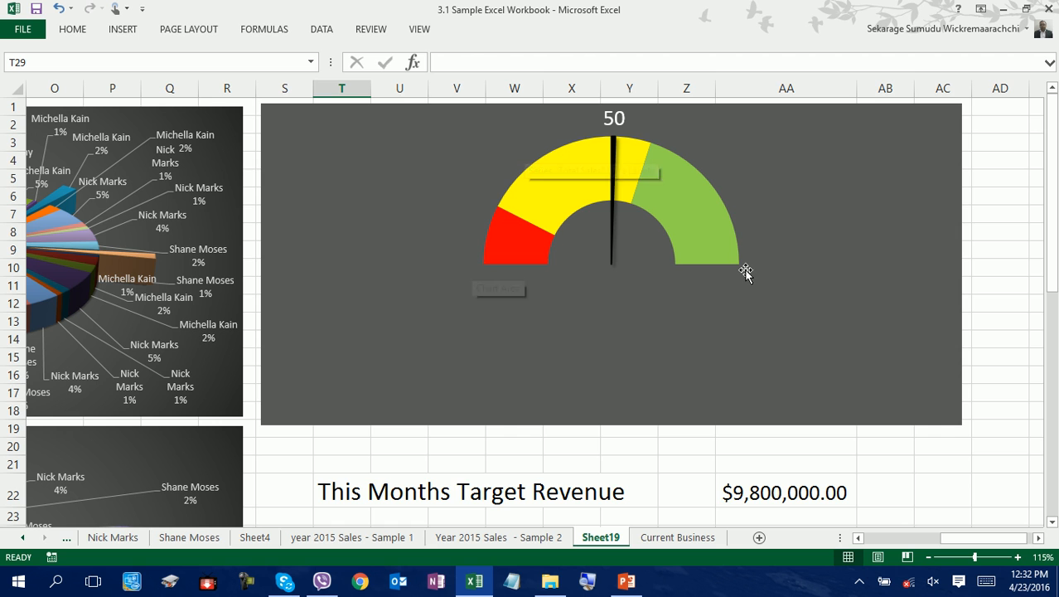
pyautogui.scroll(-4, 531, 498)
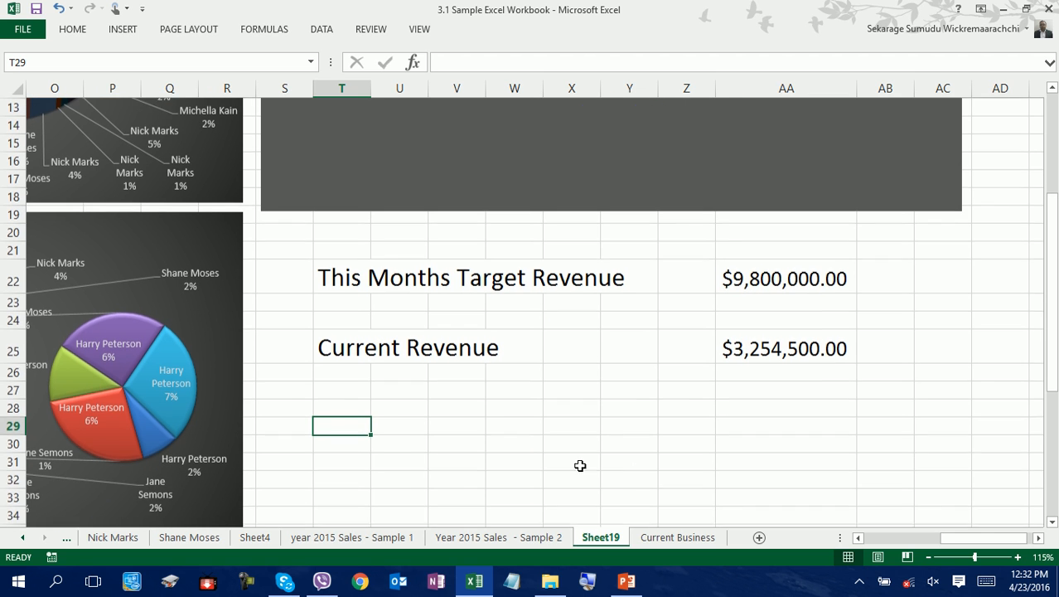
pyautogui.click(358, 345)
pyautogui.hotkey('ctrl', 'c')
pyautogui.click(353, 439)
pyautogui.click(349, 413)
pyautogui.click(352, 426)
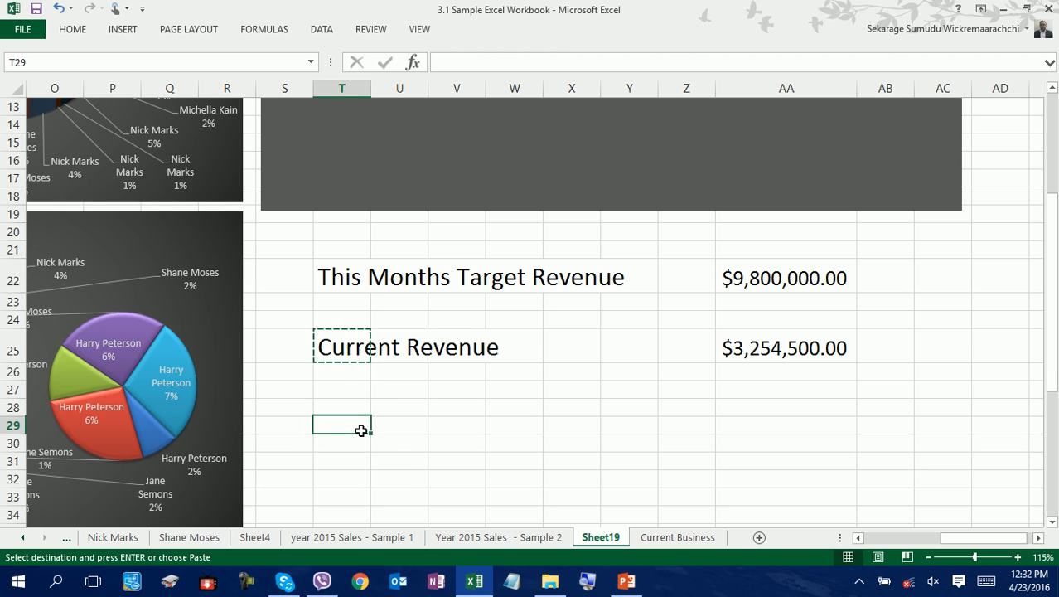
pyautogui.hotkey('ctrl', 'v')
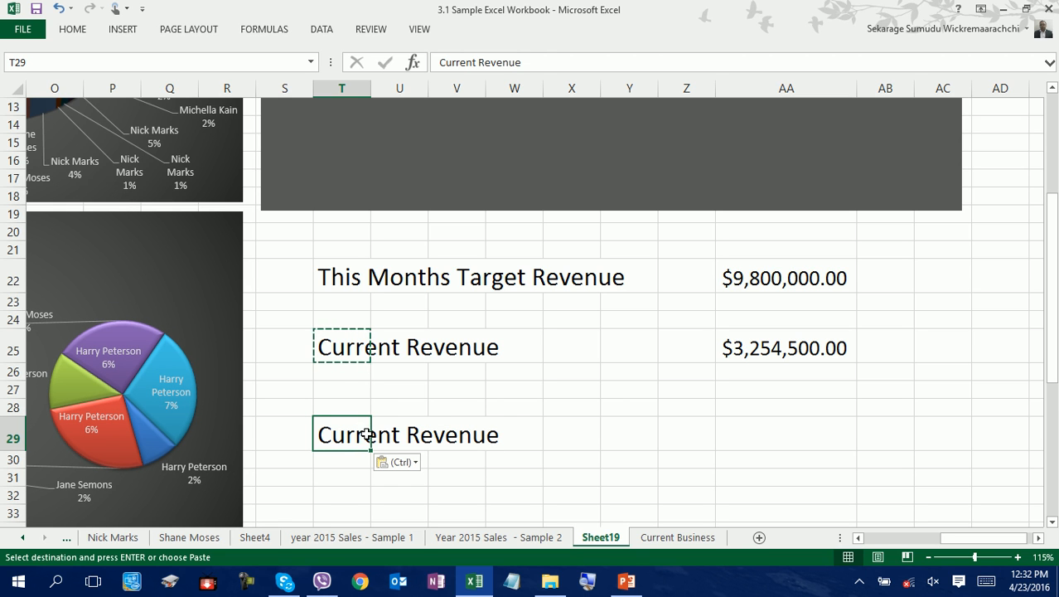
# Extend the copied label in T29 to read Current Revenue %
pyautogui.doubleClick(367, 436)
pyautogui.click(503, 430)
pyautogui.write('%')
pyautogui.click(635, 472)
# Enter the formula =(AA25/AA22)*100 in AA29 to calculate current revenue as a percentage of the target
pyautogui.click(752, 442)
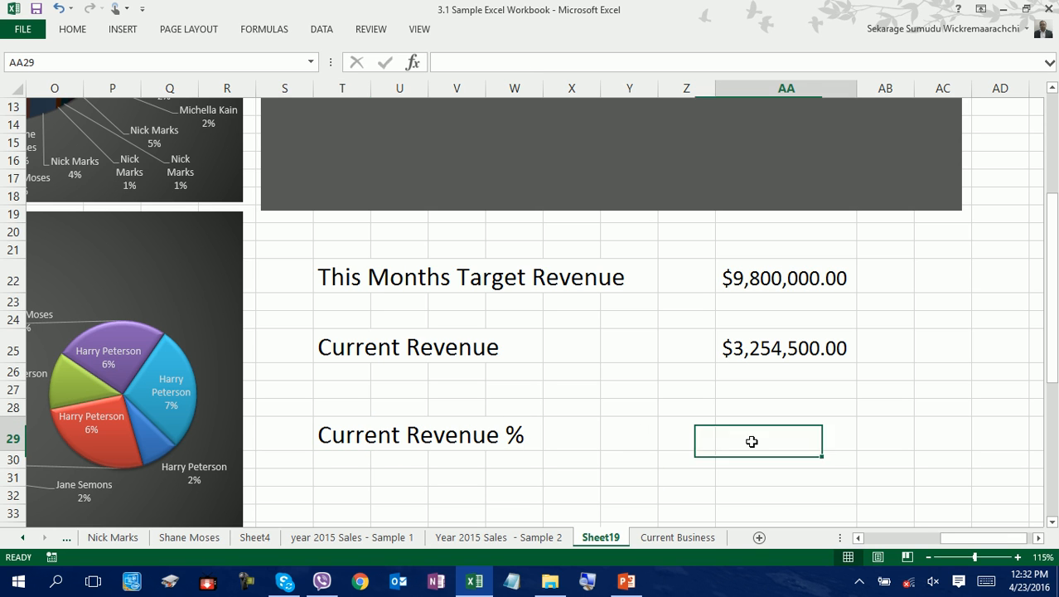
pyautogui.write('=')
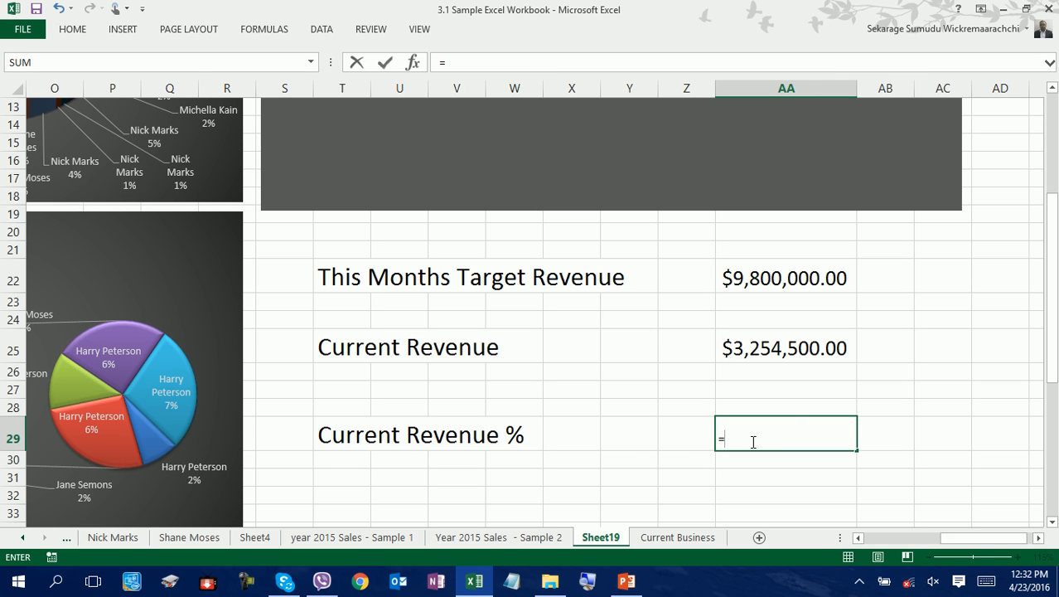
pyautogui.write('(')
pyautogui.press('Up')
pyautogui.press('Up')
pyautogui.press('Up')
pyautogui.press('Up')
pyautogui.write('/')
pyautogui.press('Up')
pyautogui.press('Up')
pyautogui.press('Up')
pyautogui.press('Up')
pyautogui.press('Up')
pyautogui.press('Up')
pyautogui.press('Up')
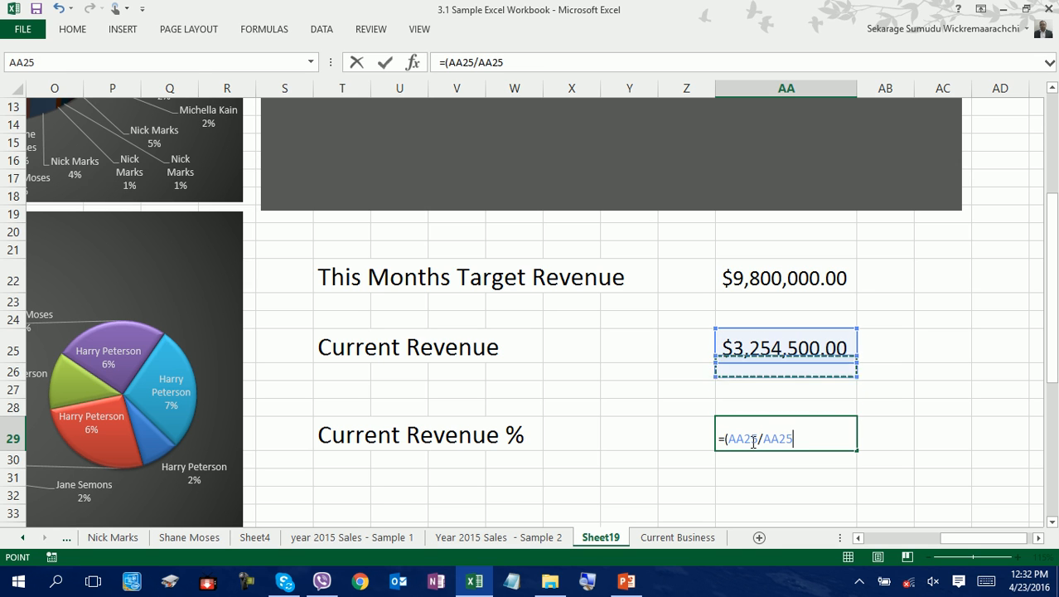
pyautogui.write(')*100')
pyautogui.press('Return')
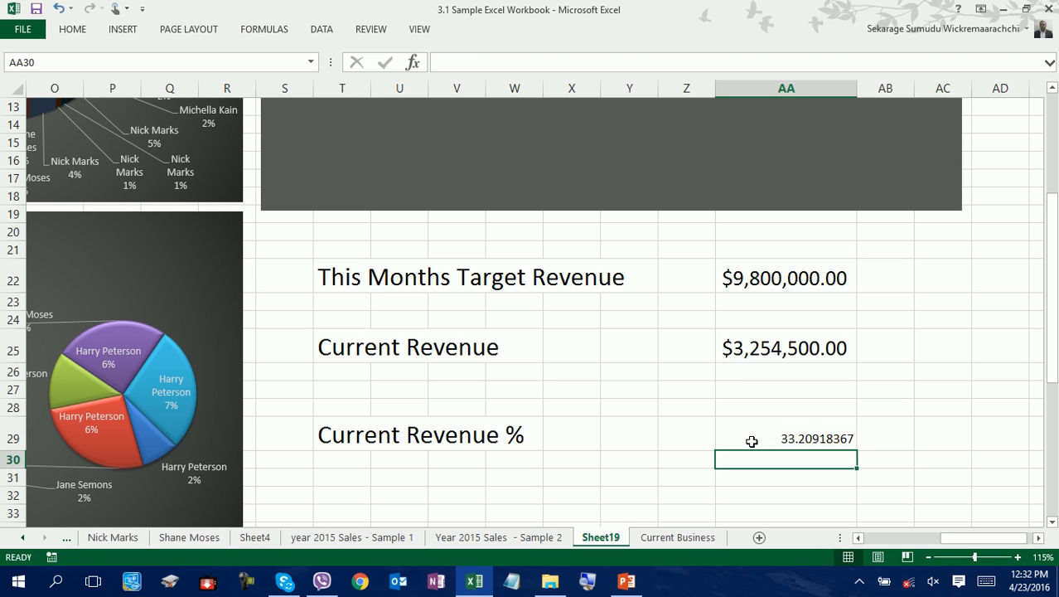
# Link the gauge needle's value in O49 to the Current Revenue % figure in AA29
pyautogui.click(749, 441)
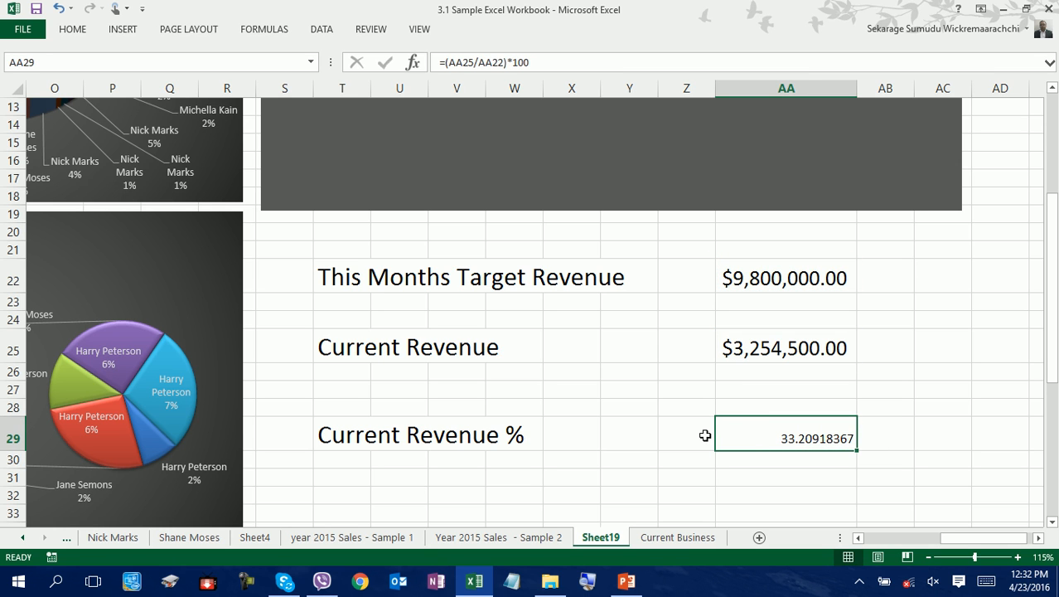
pyautogui.scroll(3, 653, 83)
pyautogui.scroll(1, 647, 99)
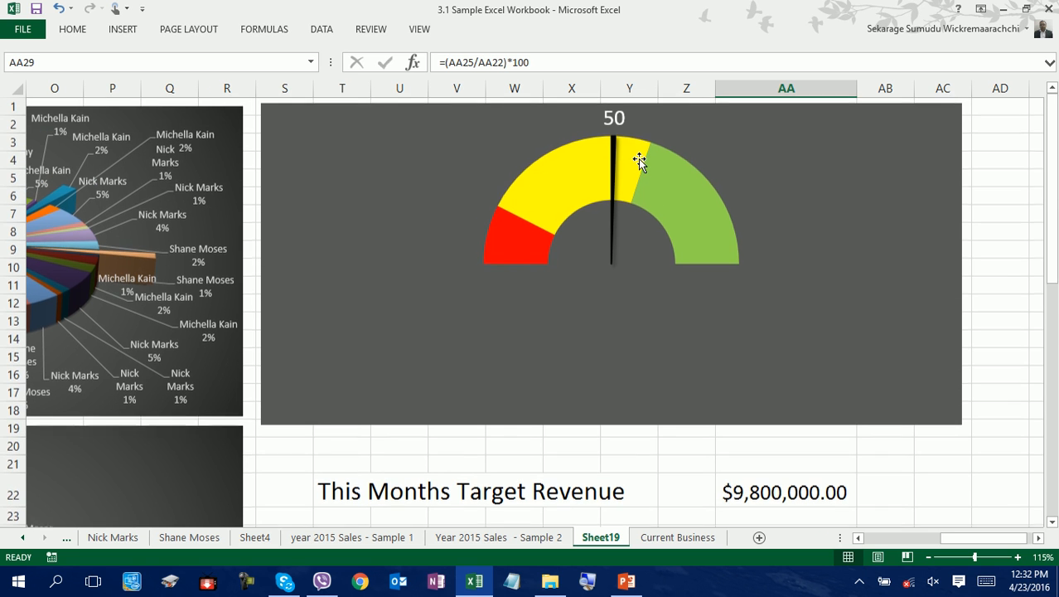
pyautogui.scroll(-5, 652, 308)
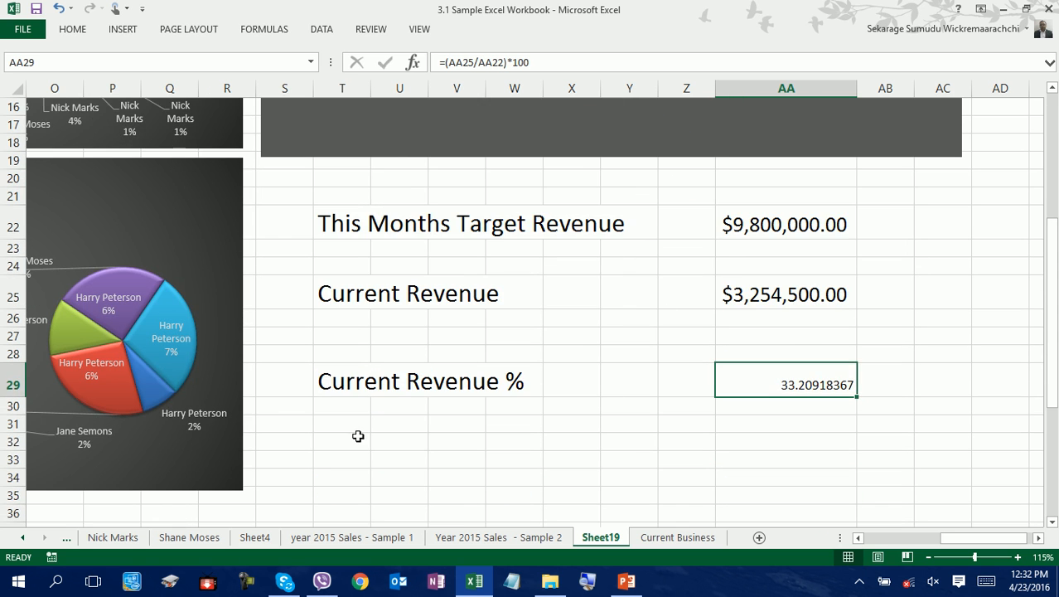
pyautogui.scroll(-3, 361, 432)
pyautogui.scroll(-2, 30, 470)
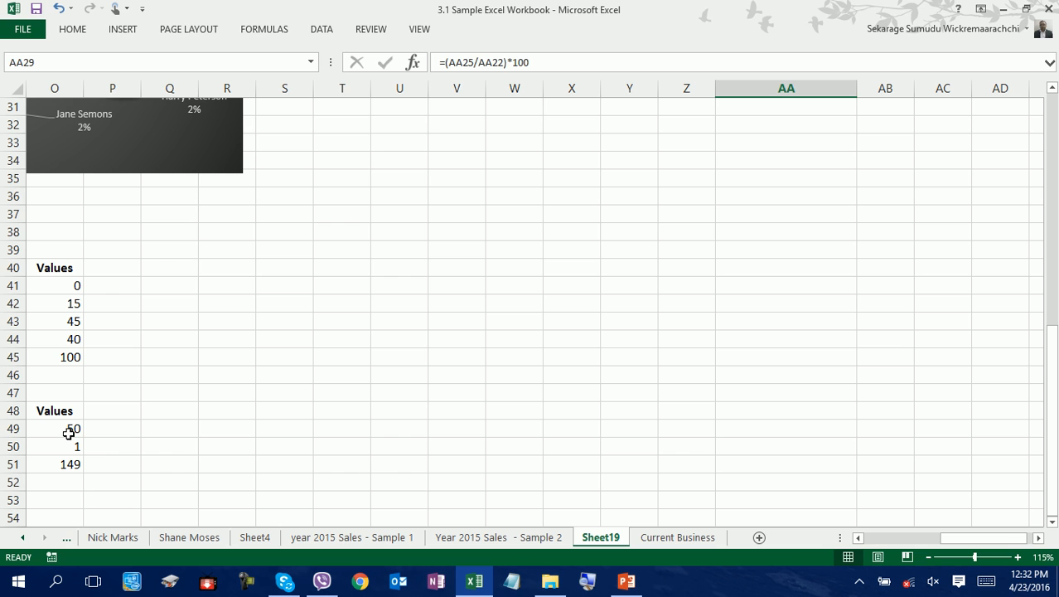
pyautogui.click(72, 430)
pyautogui.write('=')
pyautogui.scroll(6, 551, 418)
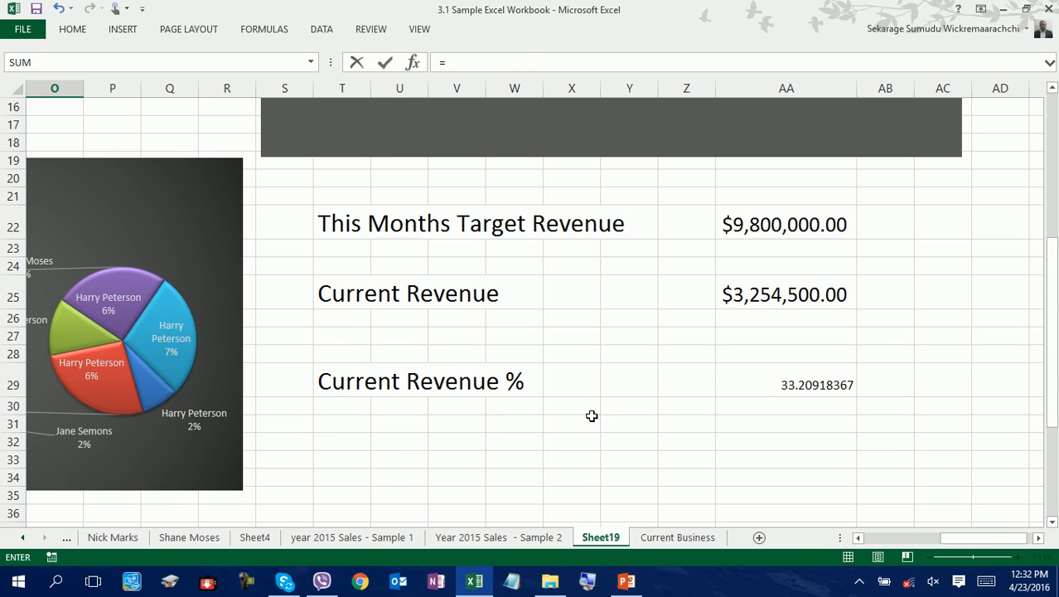
pyautogui.click(740, 431)
pyautogui.press('Return')
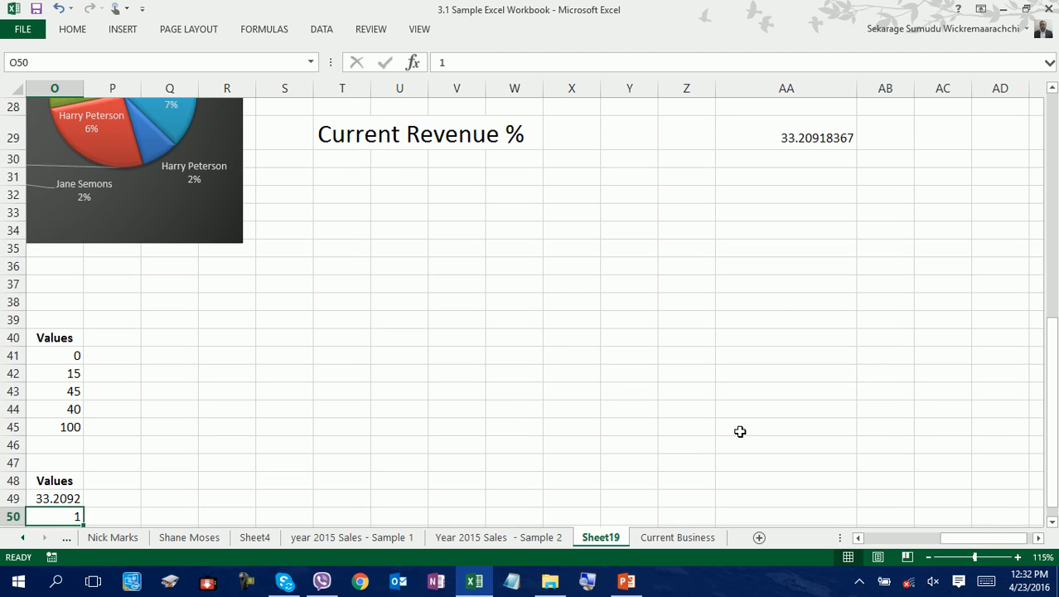
# Copy the formatting of the current revenue amount in AA25 onto the percentage in AA29, and check the gauge
pyautogui.scroll(4, 821, 370)
pyautogui.click(808, 369)
pyautogui.click(804, 308)
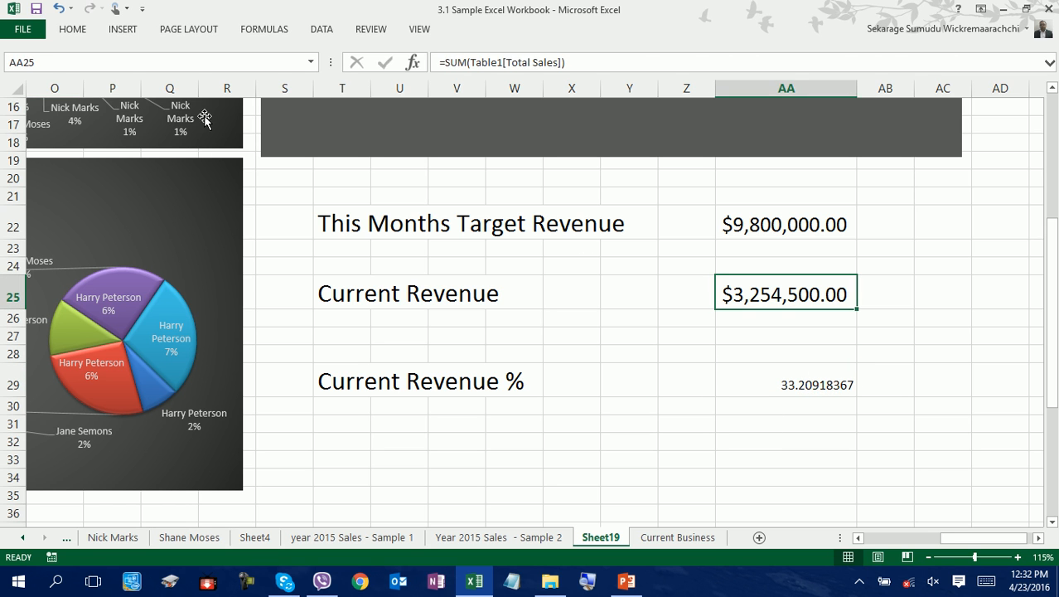
pyautogui.click(80, 31)
pyautogui.click(79, 86)
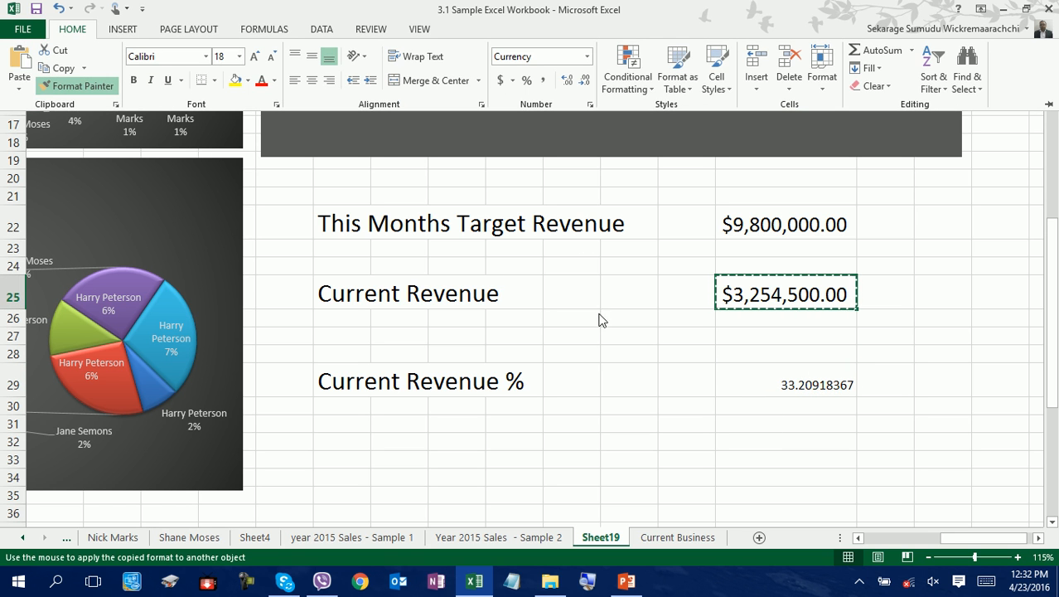
pyautogui.click(769, 396)
pyautogui.click(741, 454)
pyautogui.scroll(5, 435, 197)
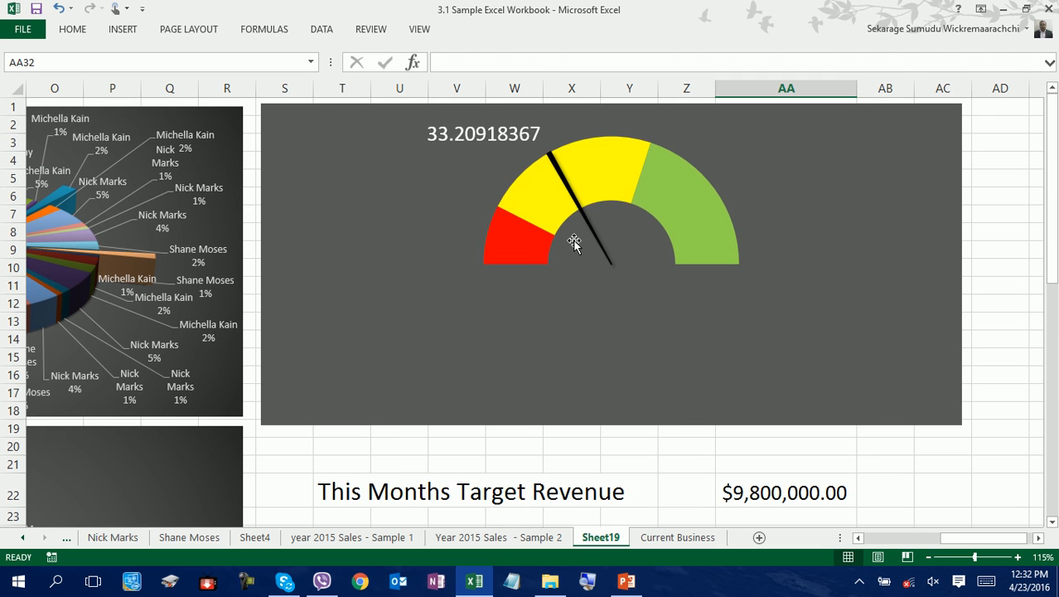
# Unpin Magnifier from the Windows taskbar
pyautogui.click(585, 582)
pyautogui.rightClick(585, 582)
pyautogui.click(590, 549)
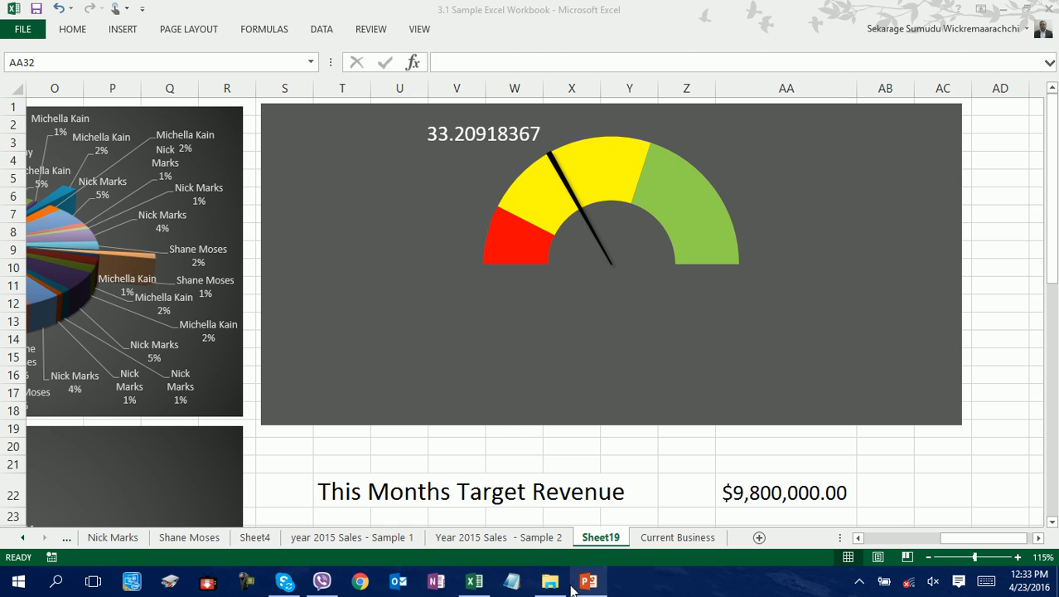
# Search Windows for Magnifier using "mag" and pin the app to the taskbar
pyautogui.click(3, 589)
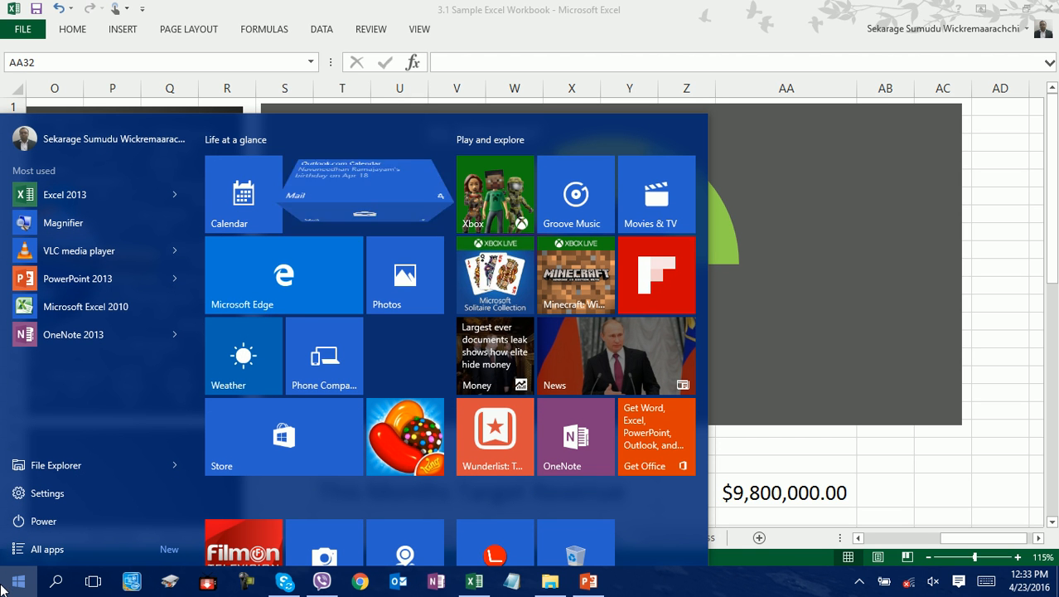
pyautogui.write('man')
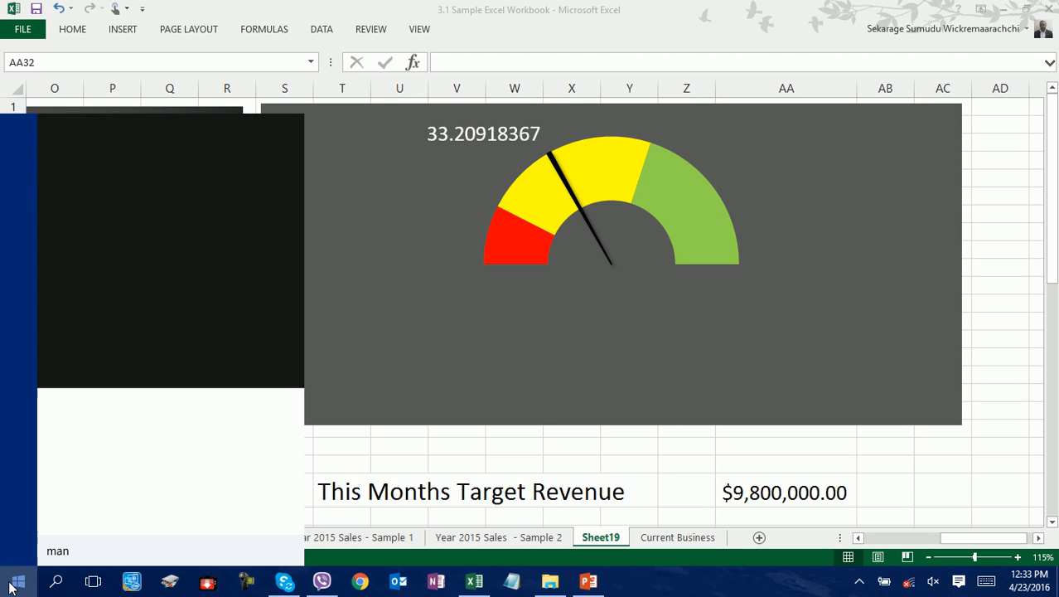
pyautogui.write('g')
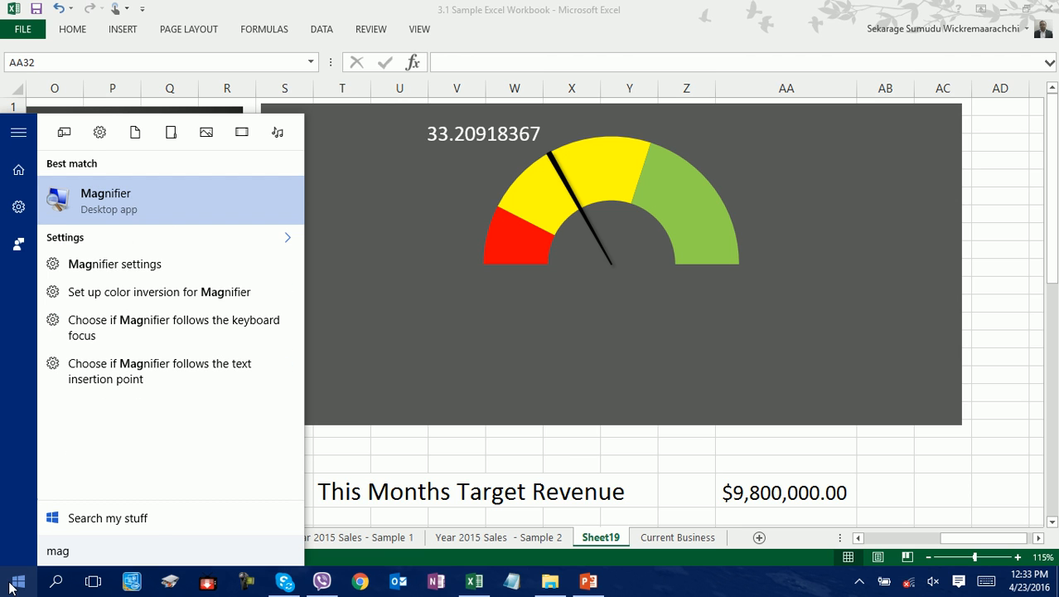
pyautogui.rightClick(147, 198)
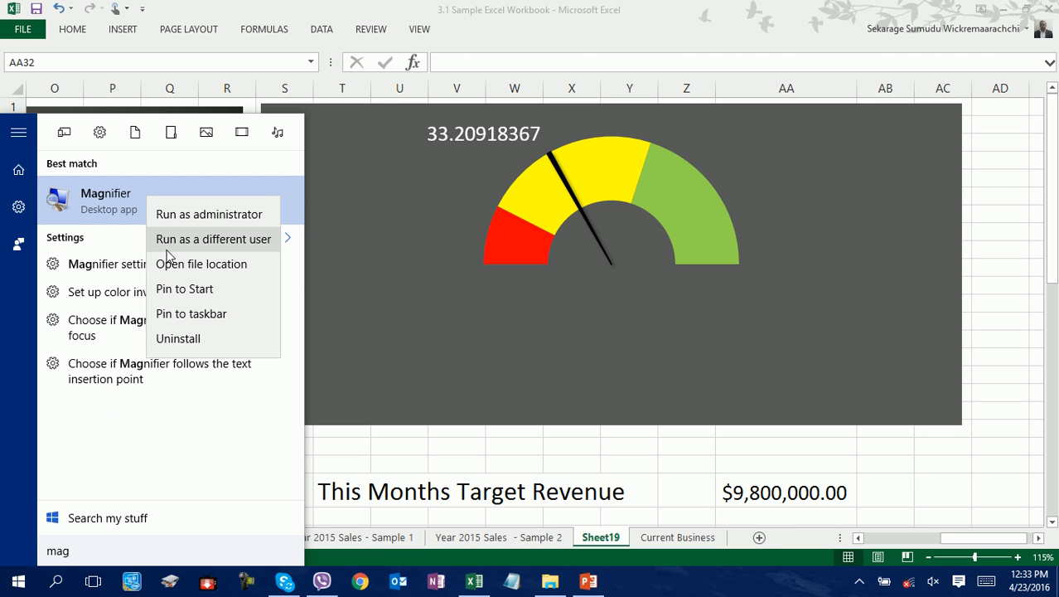
pyautogui.click(207, 314)
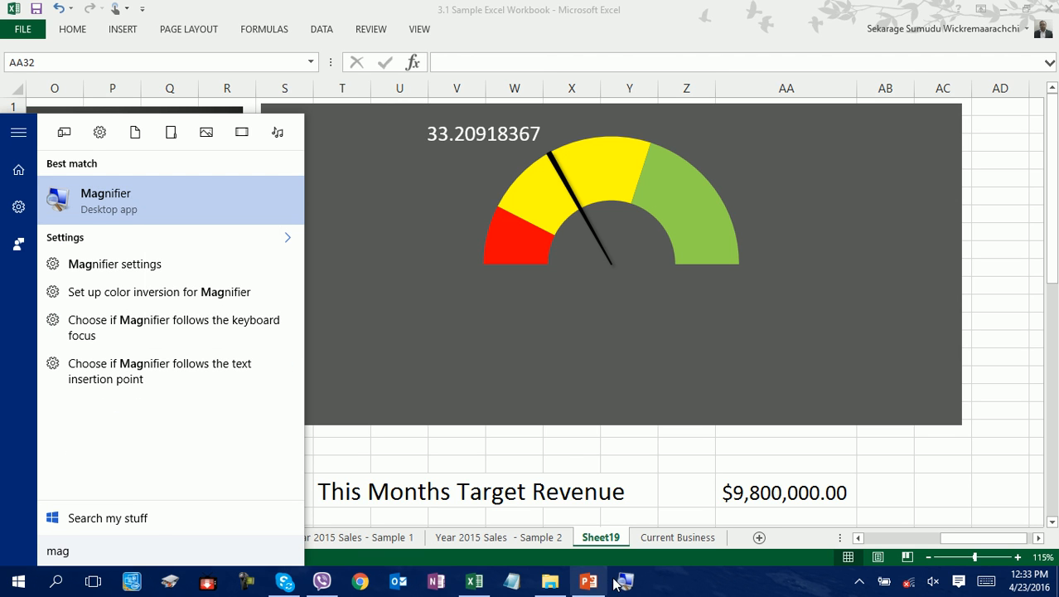
# Widen column AA on Sheet19 to fit the target and current revenue amounts
pyautogui.click(654, 590)
pyautogui.scroll(-2, 697, 459)
pyautogui.scroll(-1, 697, 465)
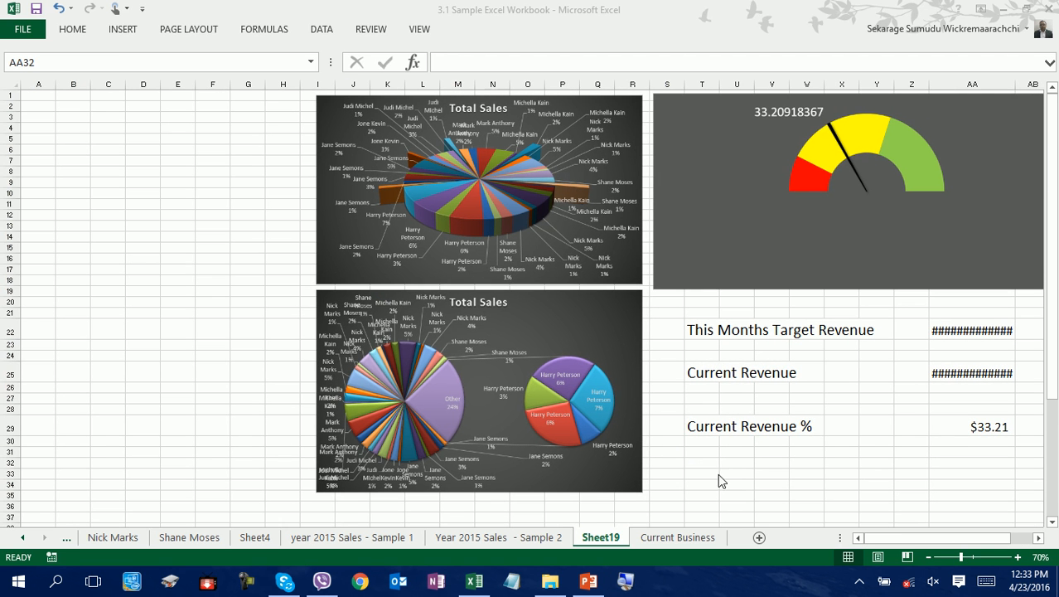
pyautogui.moveTo(934, 543); pyautogui.dragTo(955, 543)
pyautogui.click(854, 320)
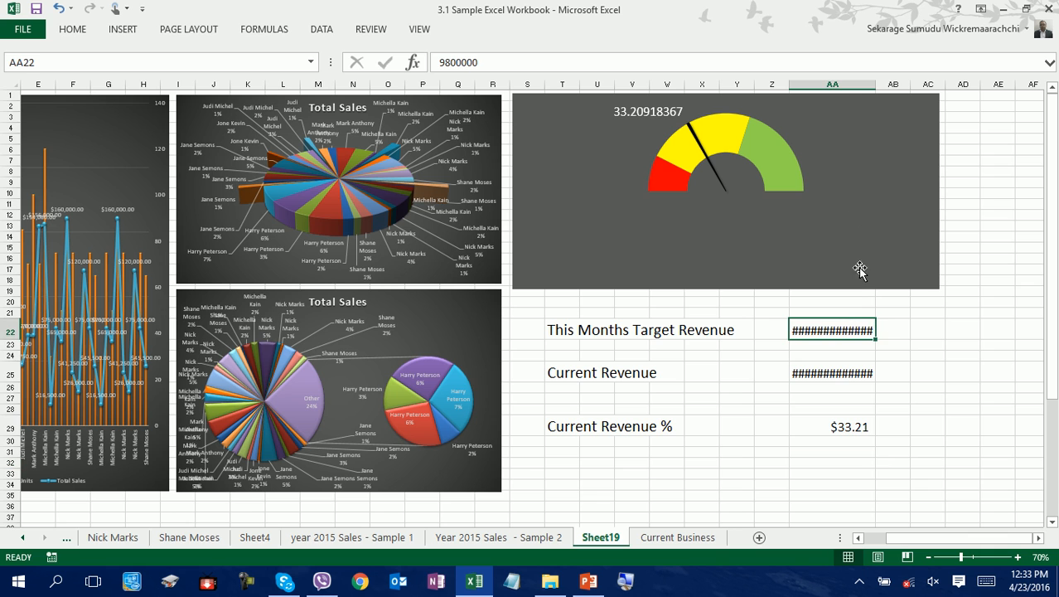
pyautogui.doubleClick(880, 81)
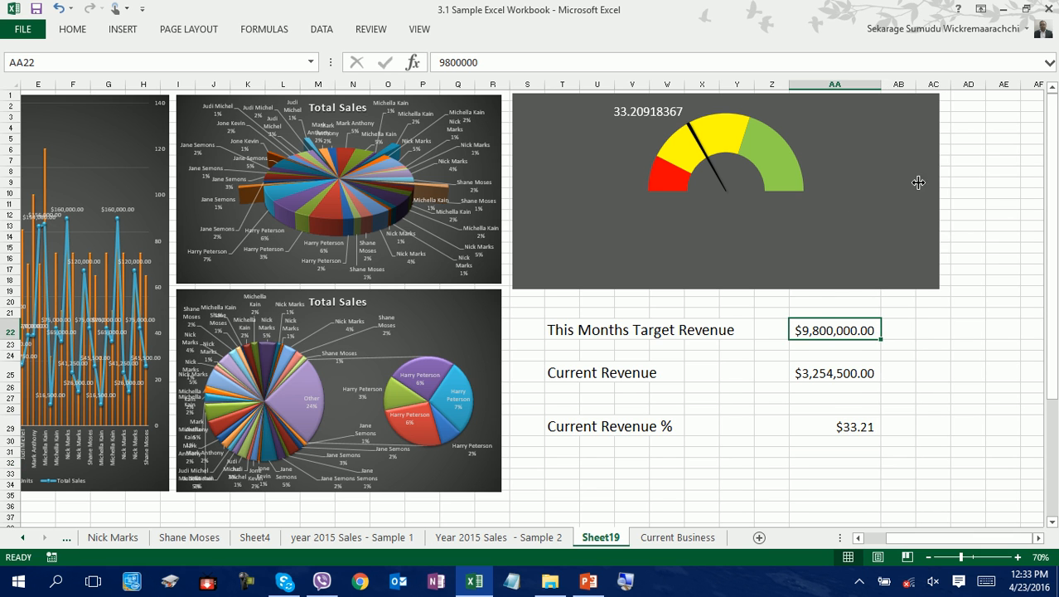
pyautogui.click(864, 419)
pyautogui.click(949, 442)
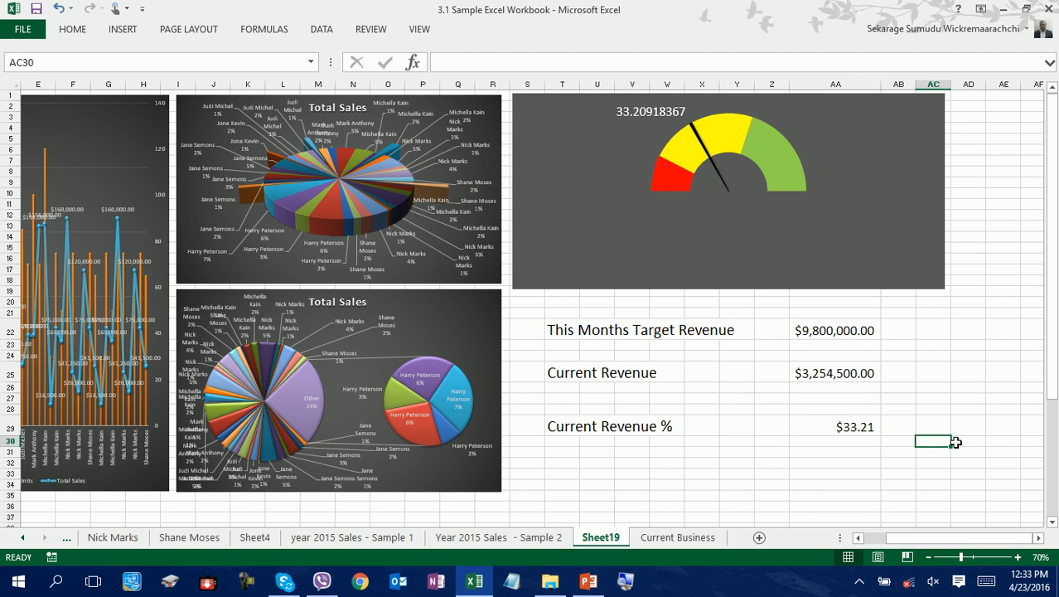
# Fill the revenue summary block S20:AC34 below the gauge with Black, Text 1, Lighter 35%
pyautogui.moveTo(542, 303); pyautogui.dragTo(924, 487)
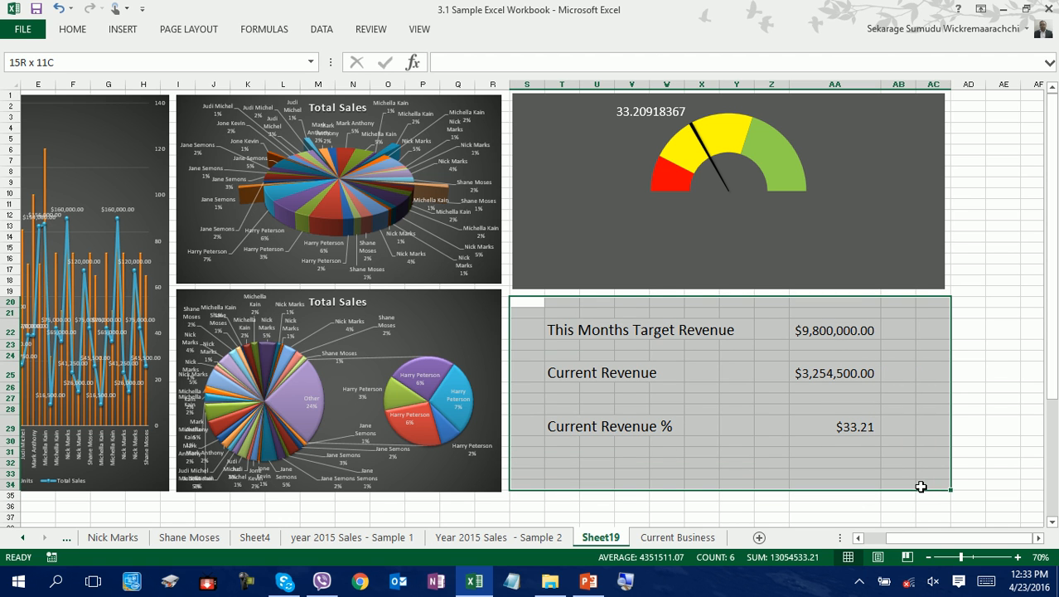
pyautogui.click(76, 29)
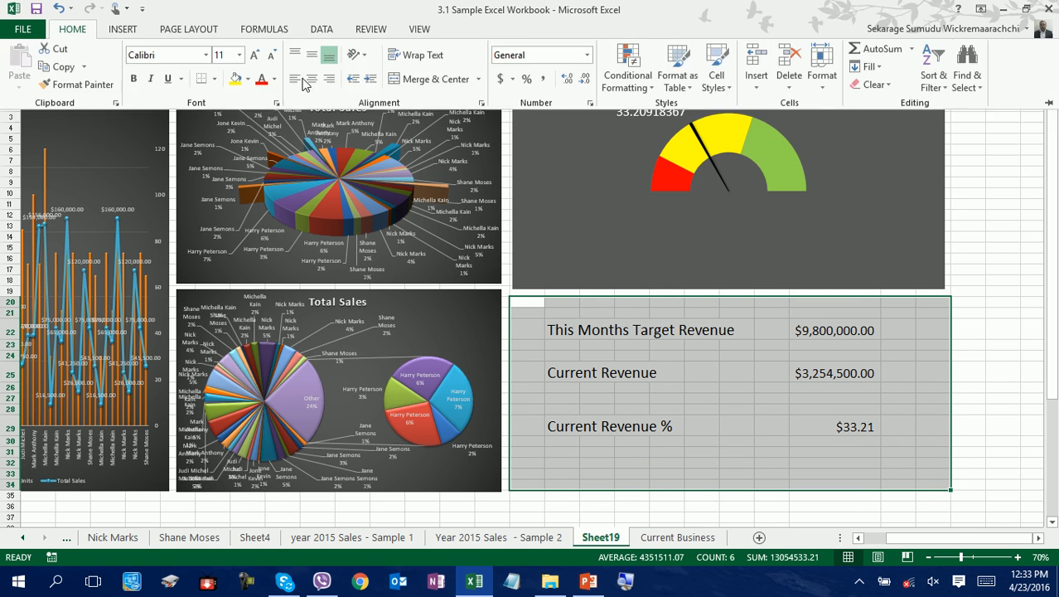
pyautogui.click(247, 81)
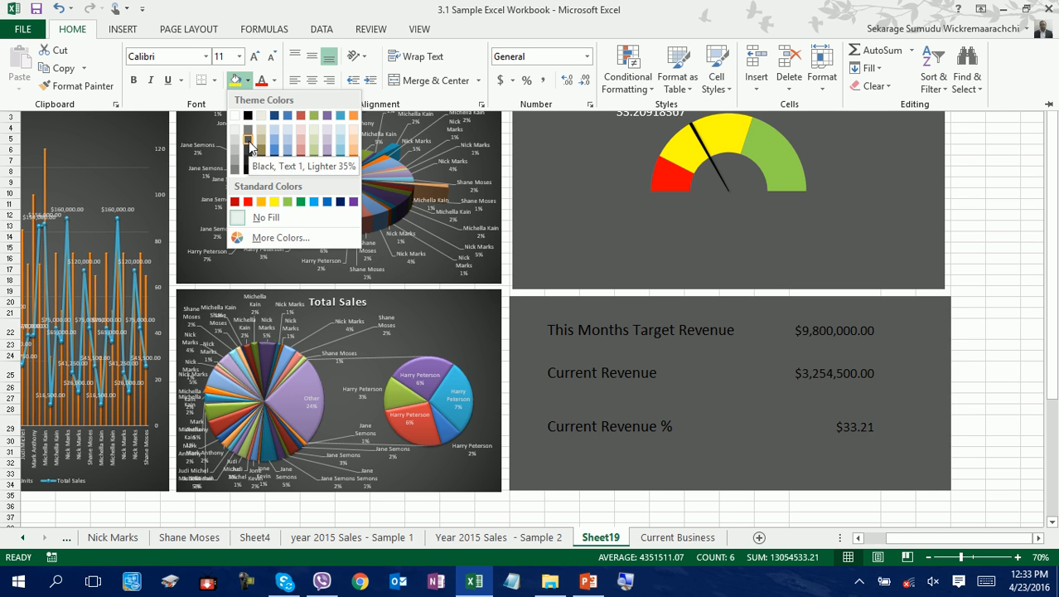
pyautogui.click(251, 139)
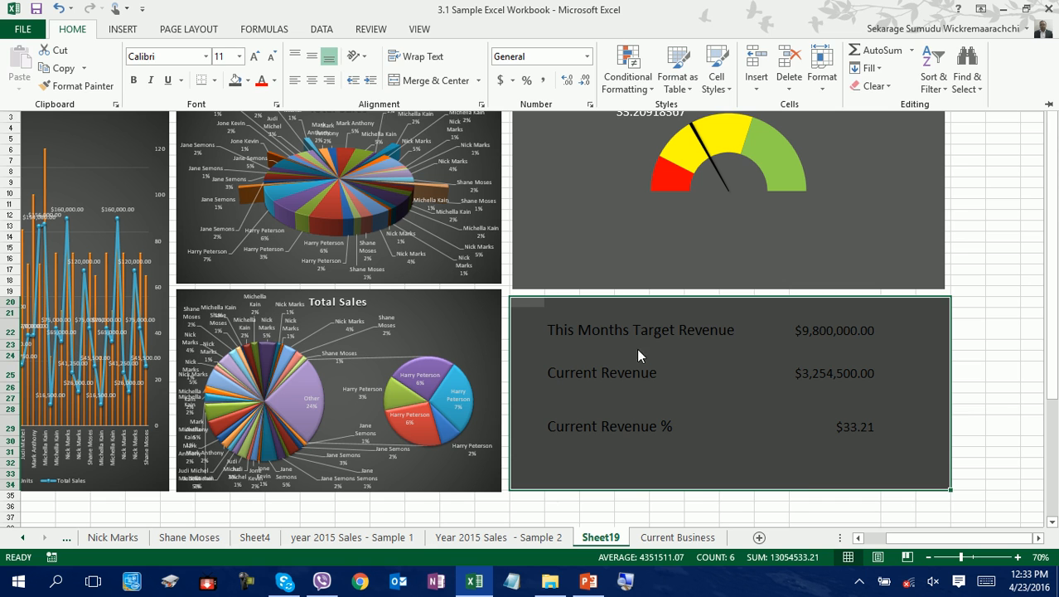
# Set the font colour of the revenue labels and figures in T22:AA30 to white
pyautogui.moveTo(554, 330); pyautogui.dragTo(802, 439)
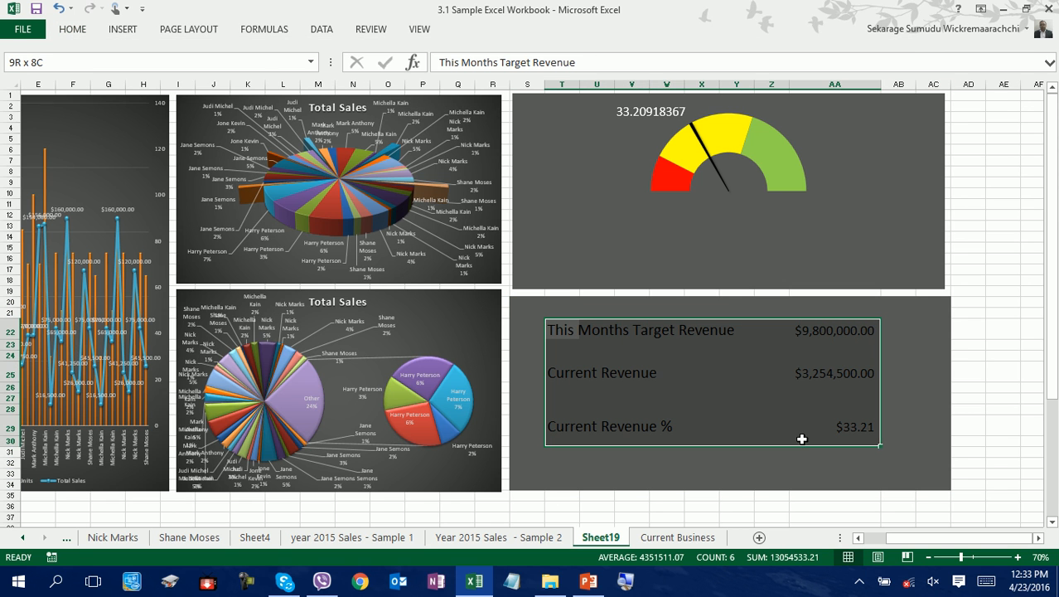
pyautogui.click(73, 29)
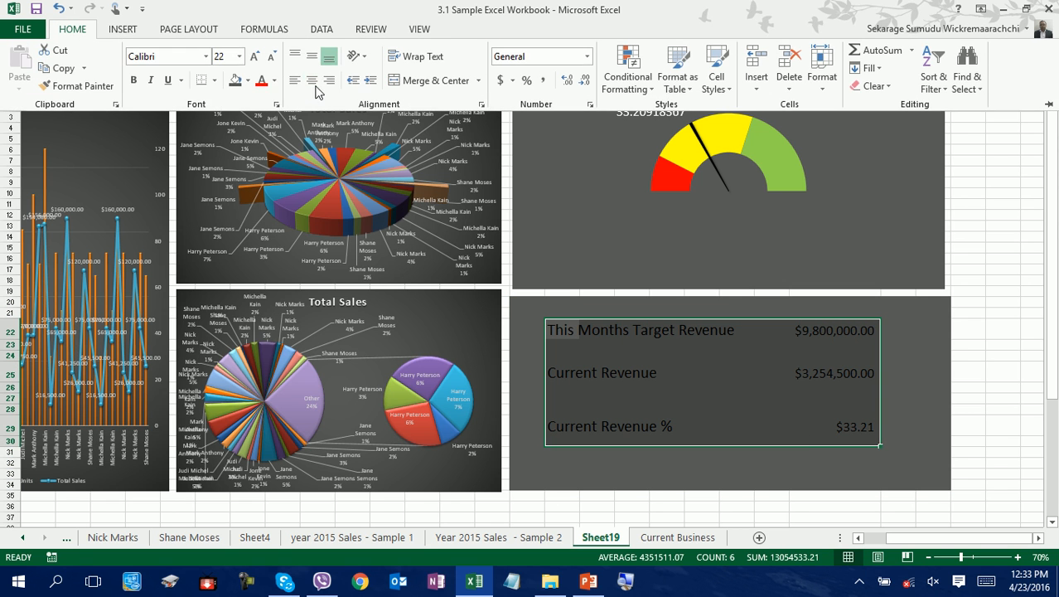
pyautogui.click(274, 81)
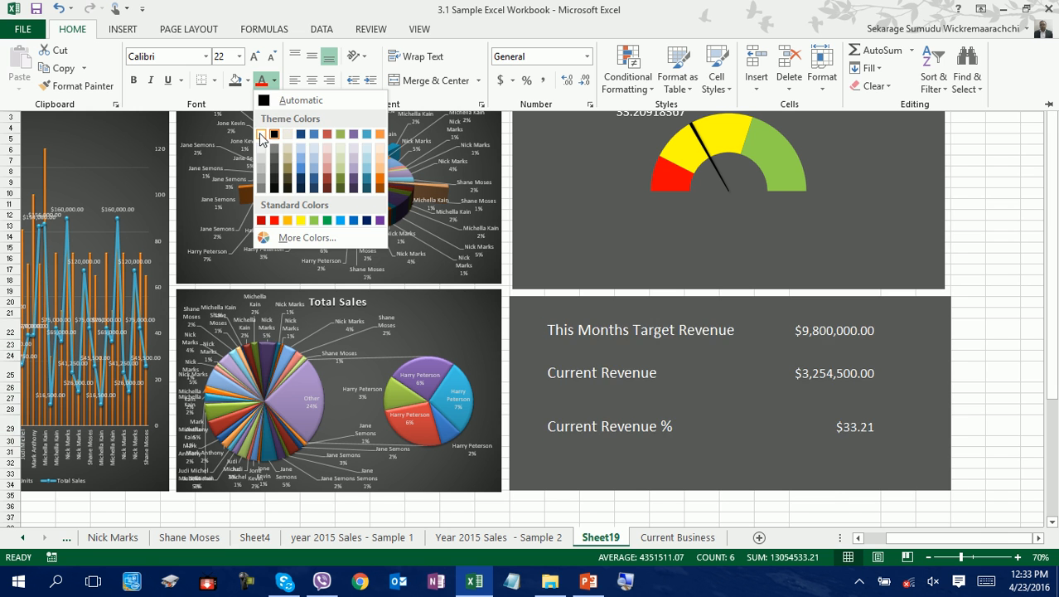
pyautogui.click(262, 135)
pyautogui.click(837, 489)
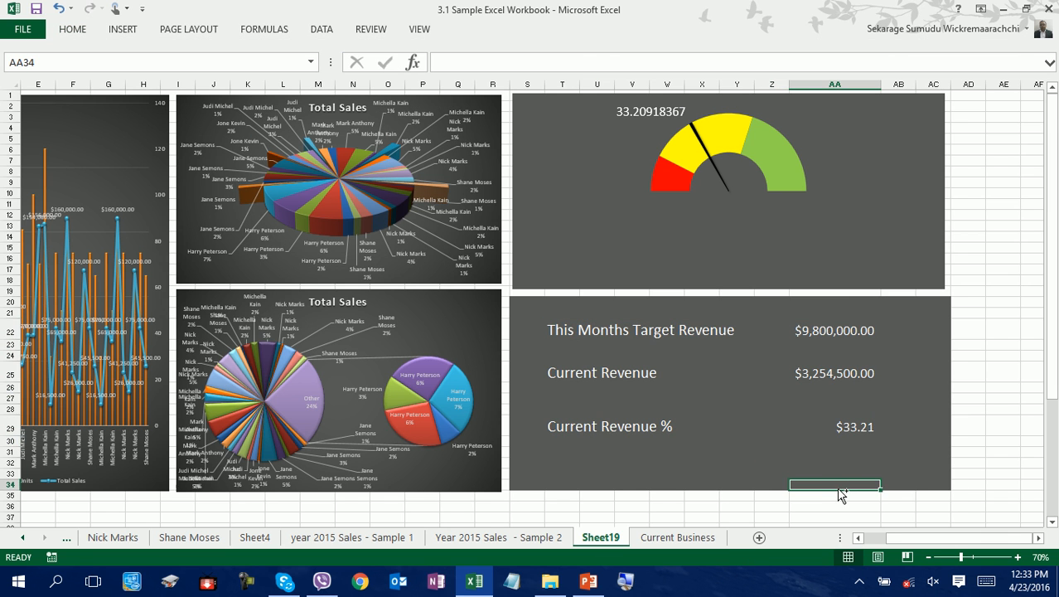
pyautogui.keyDown('ctrl'); pyautogui.scroll(-1, 836, 491); pyautogui.keyUp('ctrl')
pyautogui.keyDown('ctrl'); pyautogui.scroll(3, 787, 491); pyautogui.keyUp('ctrl')
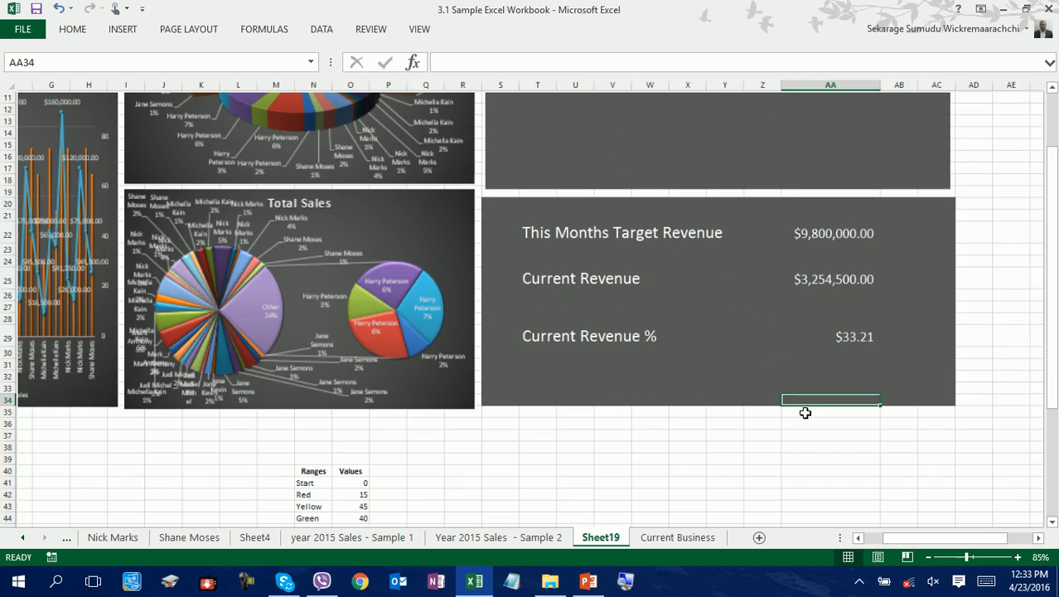
pyautogui.keyDown('ctrl'); pyautogui.scroll(-2, 862, 452); pyautogui.keyUp('ctrl')
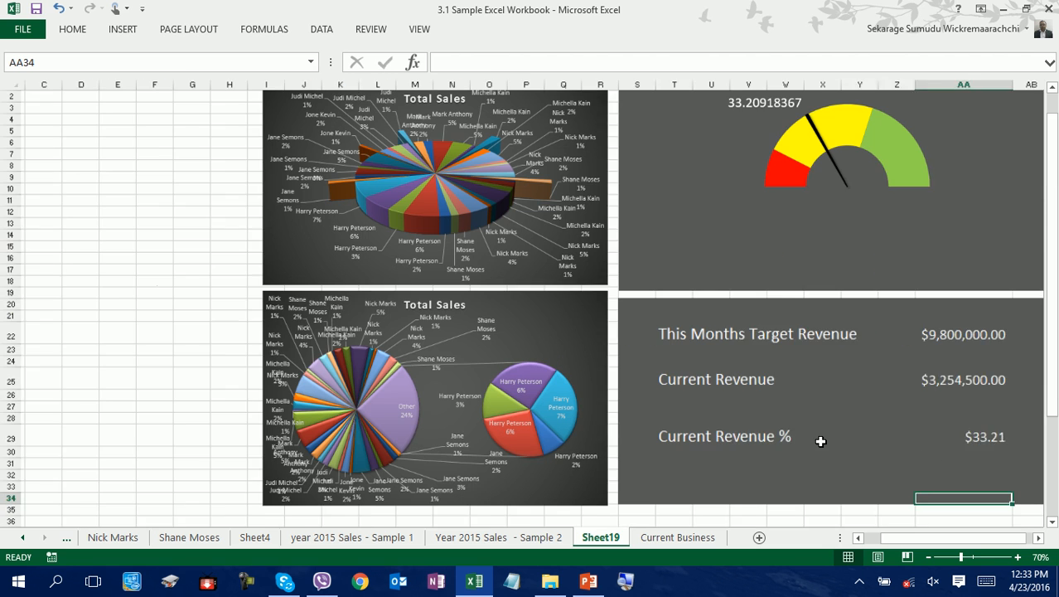
pyautogui.keyDown('ctrl'); pyautogui.scroll(-1, 846, 521); pyautogui.keyUp('ctrl')
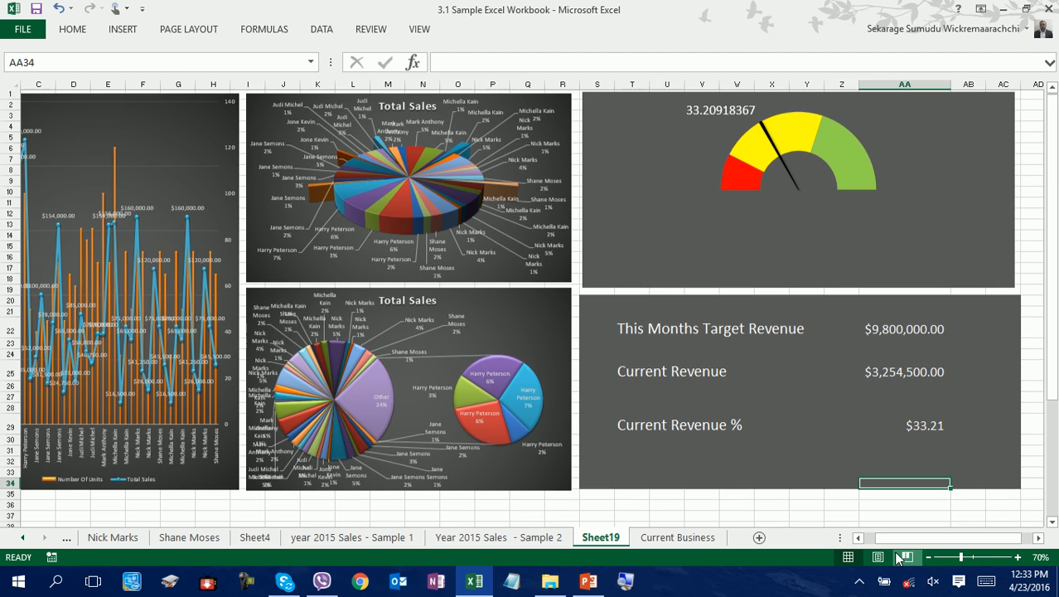
pyautogui.keyDown('ctrl'); pyautogui.scroll(1, 596, 468); pyautogui.keyUp('ctrl')
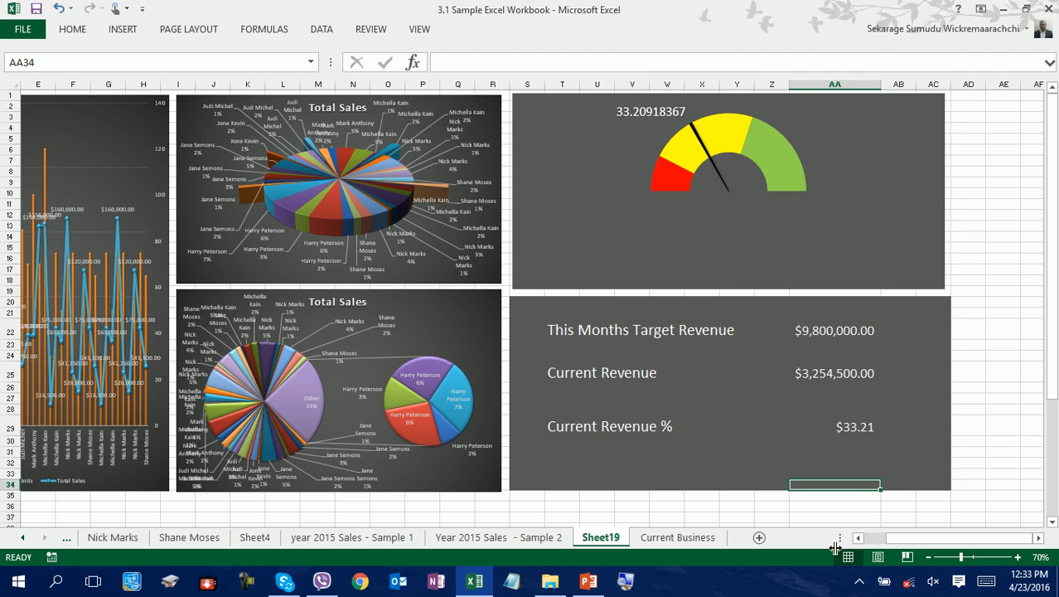
pyautogui.moveTo(904, 537); pyautogui.dragTo(877, 553)
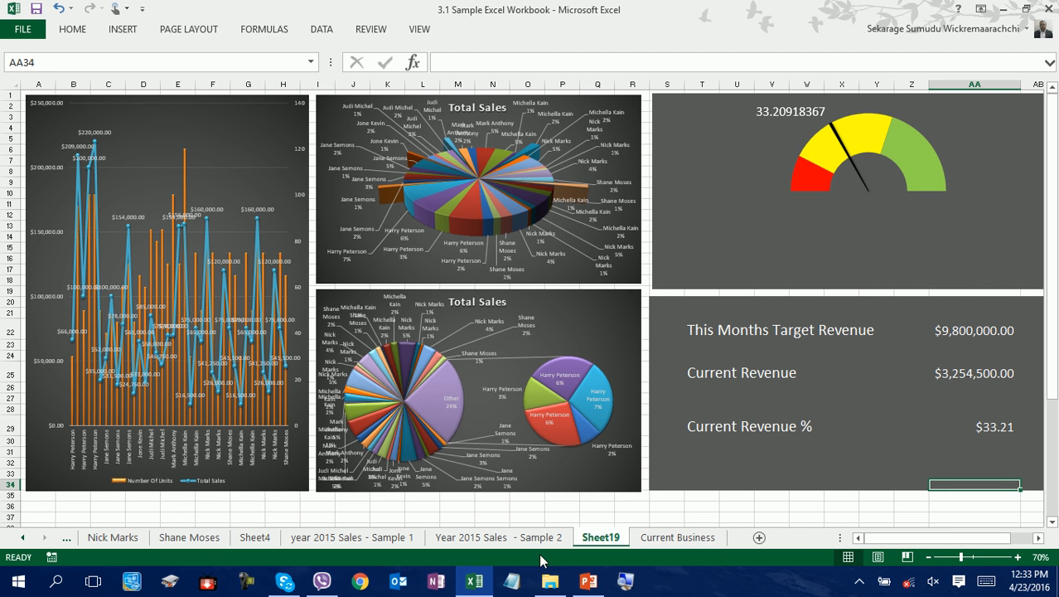
# Copy rows 25 to 34 of the Year 2015 Sales - Sample 2 table and paste them at A41 below its last row
pyautogui.click(498, 537)
pyautogui.click(198, 414)
pyautogui.moveTo(66, 274); pyautogui.dragTo(445, 415)
pyautogui.hotkey('ctrl', 'c')
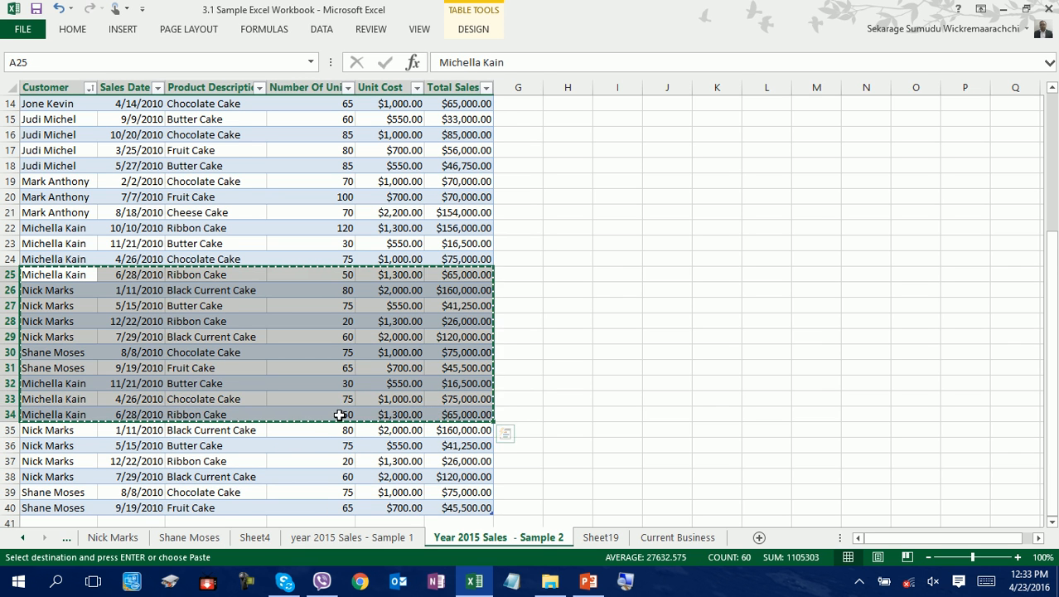
pyautogui.scroll(-2, 339, 414)
pyautogui.click(81, 435)
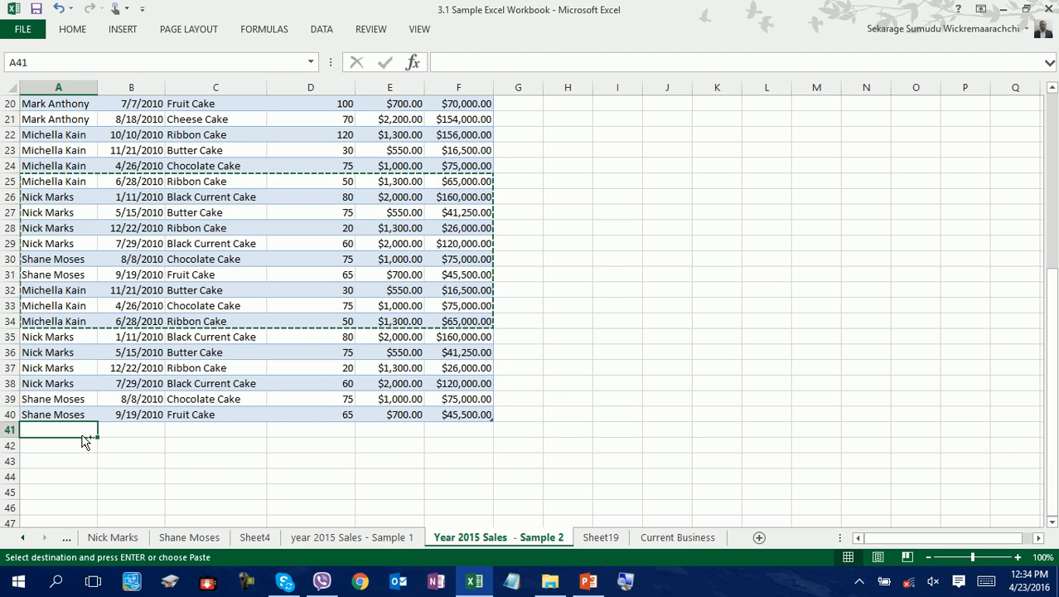
pyautogui.hotkey('ctrl', 'v')
pyautogui.click(262, 257)
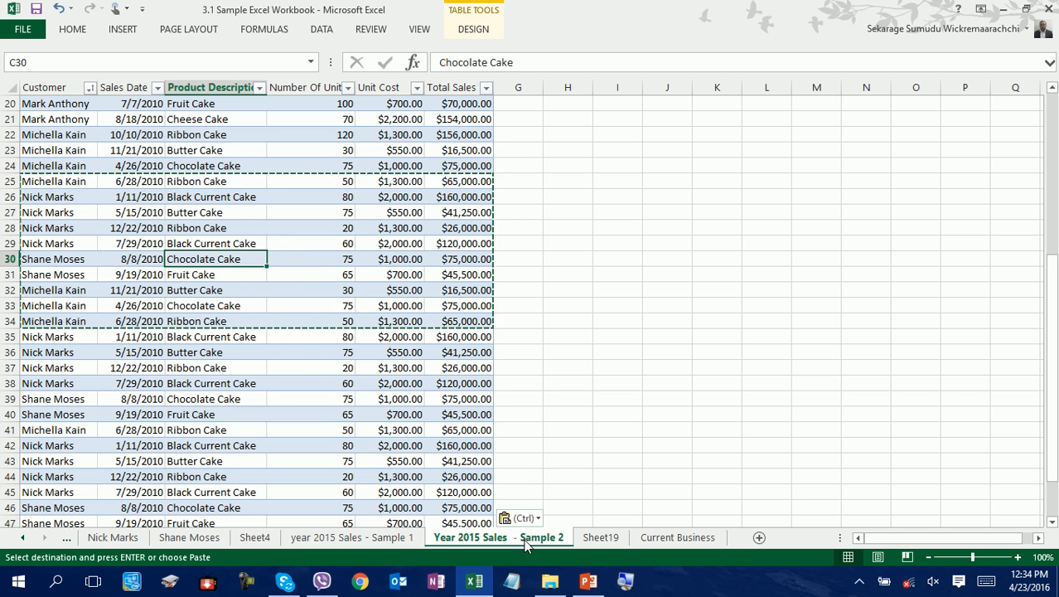
# Compare the Sheet19 dashboard with the Current Business dashboard, and look through the two 2015 sales sheets and the Sheet4 pivot report
pyautogui.click(680, 538)
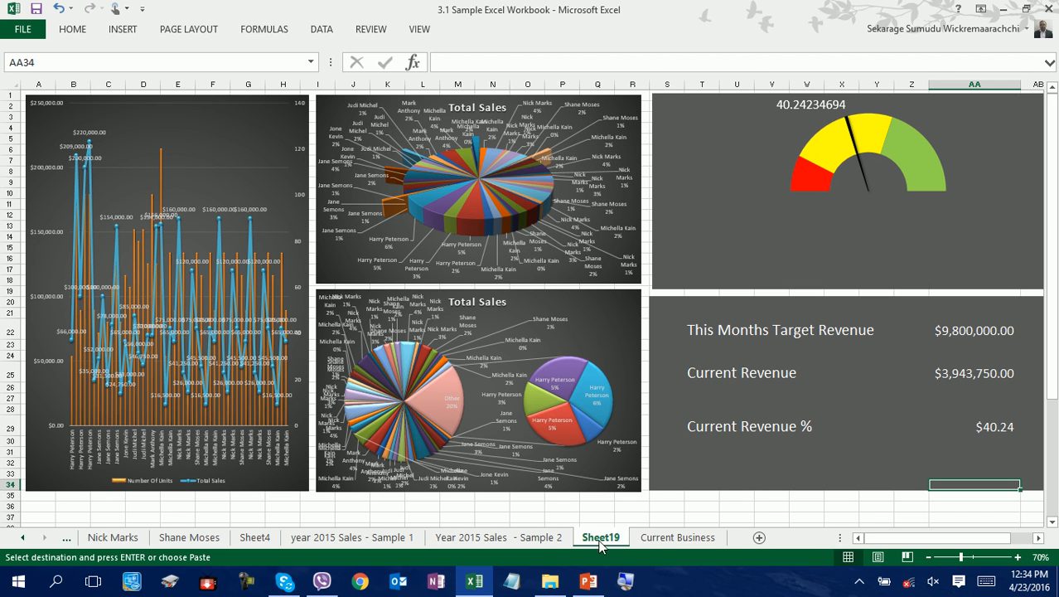
pyautogui.click(662, 544)
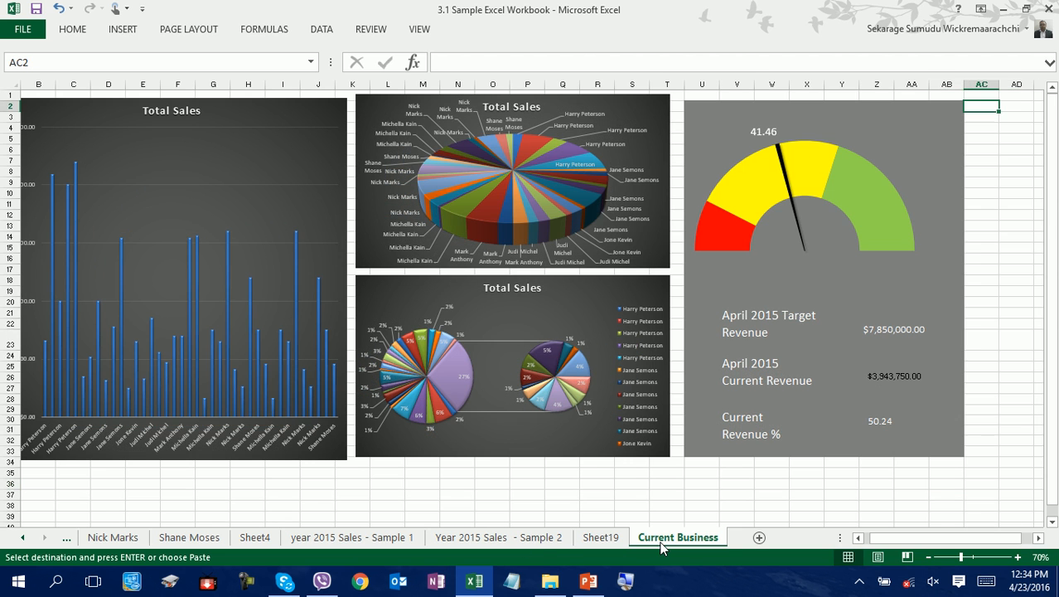
pyautogui.click(585, 541)
pyautogui.click(539, 538)
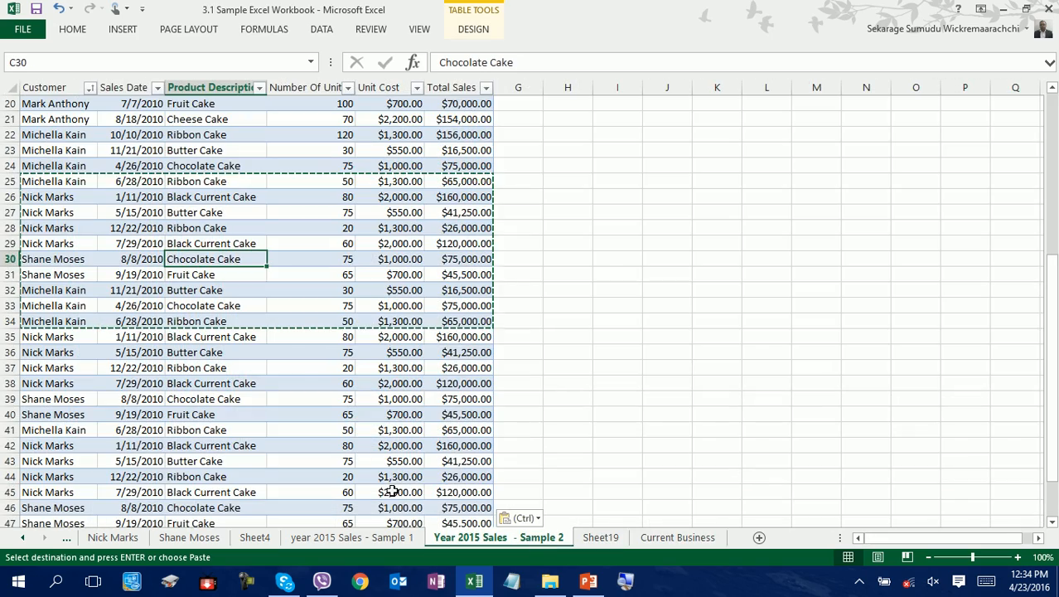
pyautogui.click(384, 540)
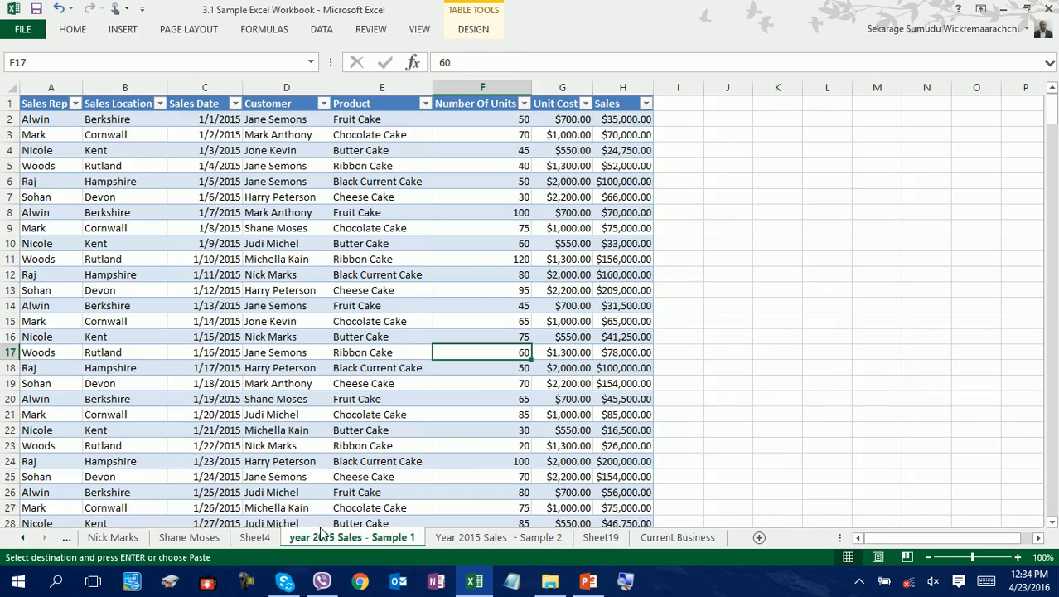
pyautogui.click(256, 538)
pyautogui.click(342, 452)
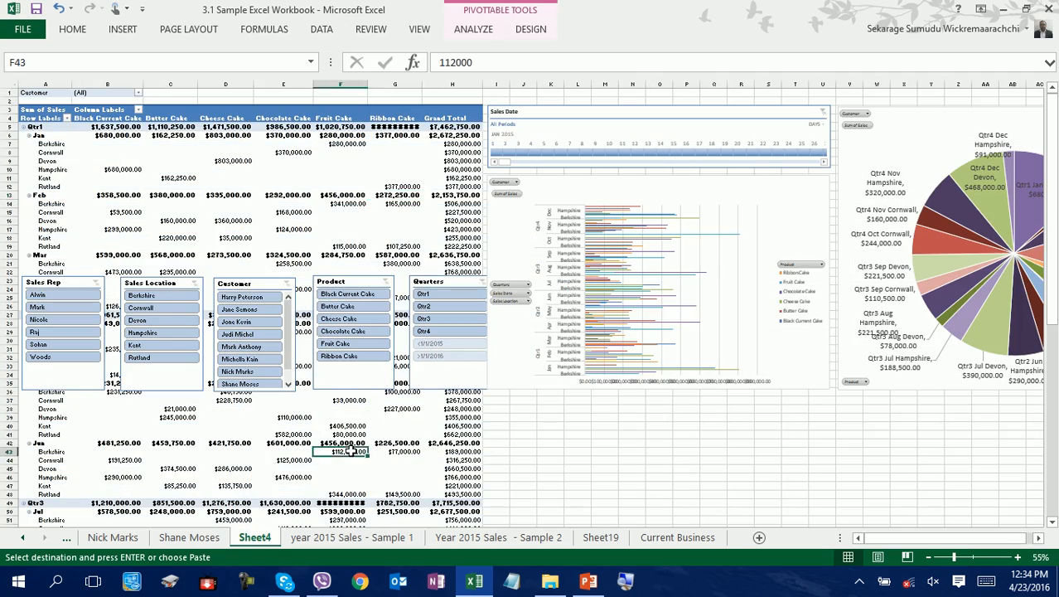
pyautogui.click(600, 538)
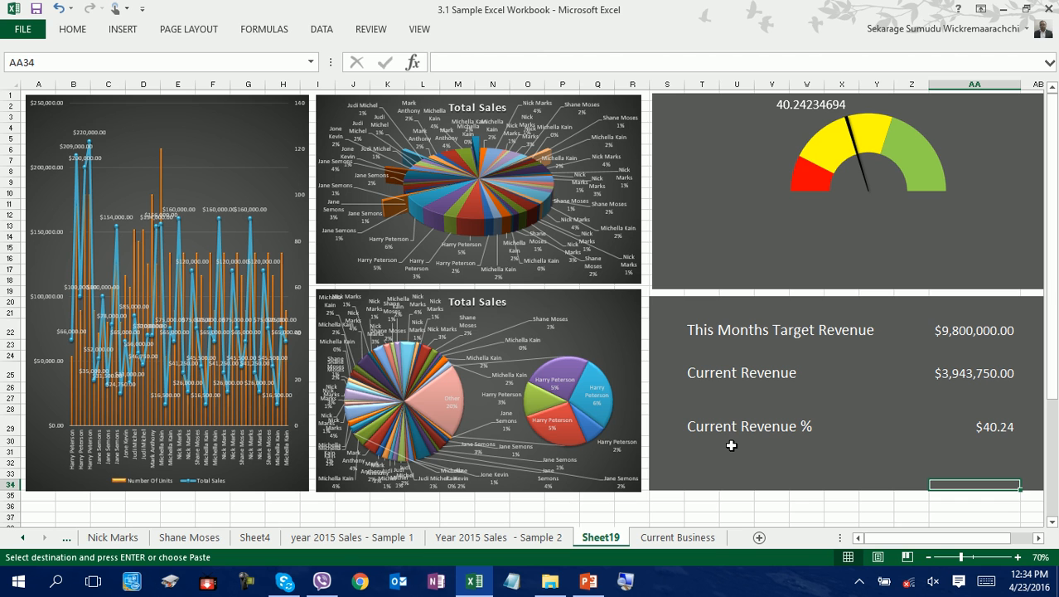
# Clear the copy selection, save the workbook, and close both it and the File Explorer window
pyautogui.click(643, 509)
pyautogui.press('Escape')
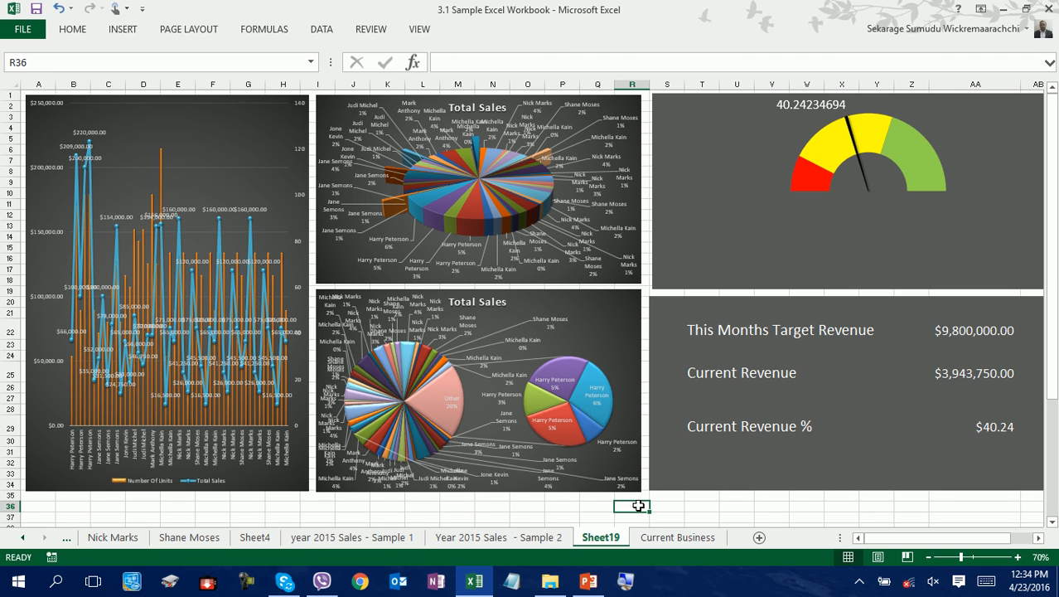
pyautogui.hotkey('ctrl', 's')
pyautogui.click(610, 516)
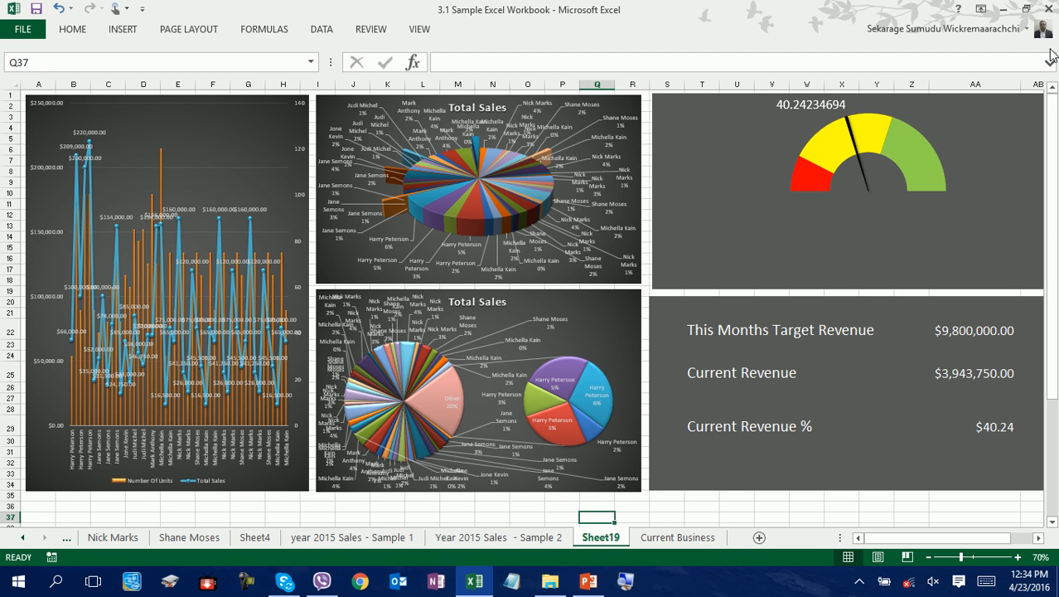
pyautogui.click(1054, 11)
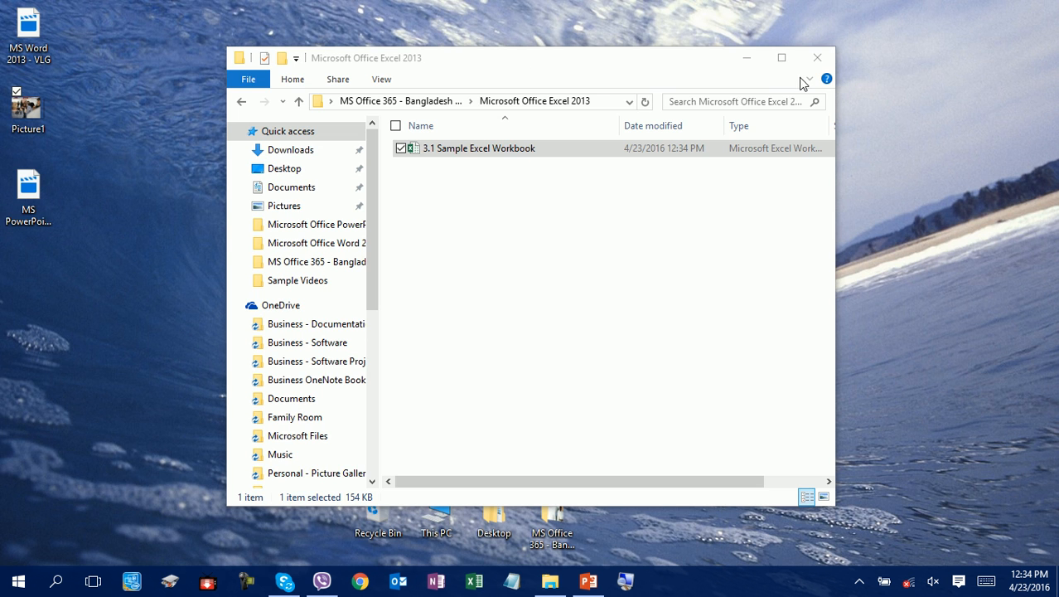
pyautogui.click(818, 60)
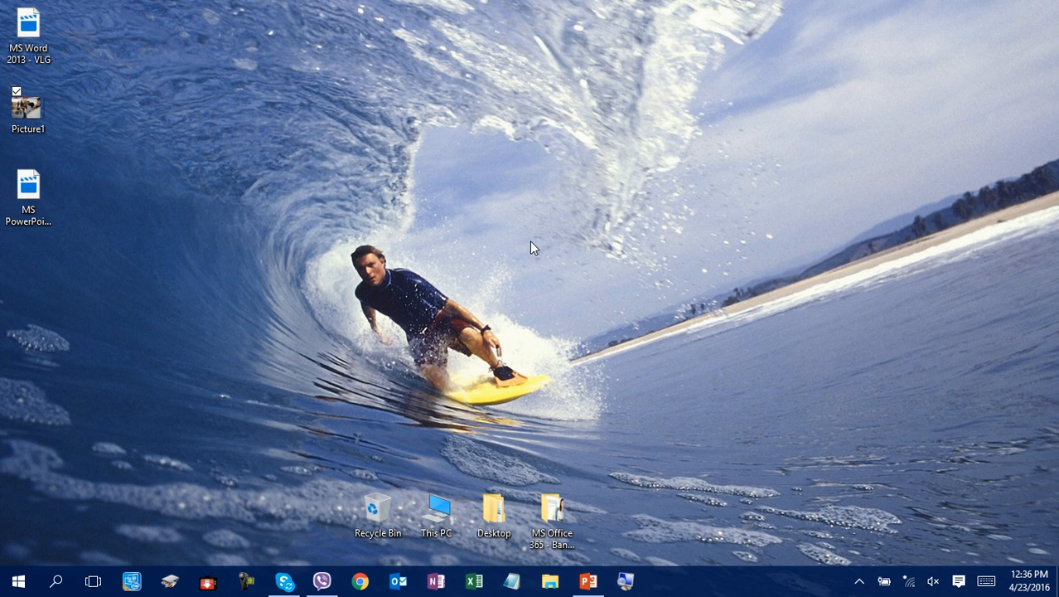
# Switch to the Infoinvent Technologies presentation in PowerPoint and start the slide show from contact slide 8
pyautogui.click(588, 580)
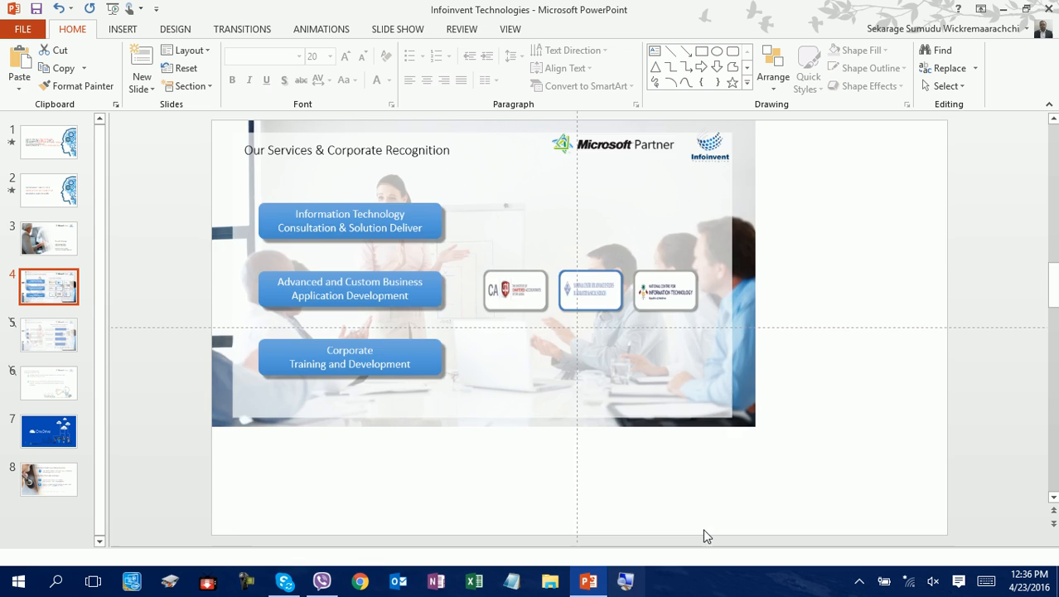
pyautogui.click(48, 479)
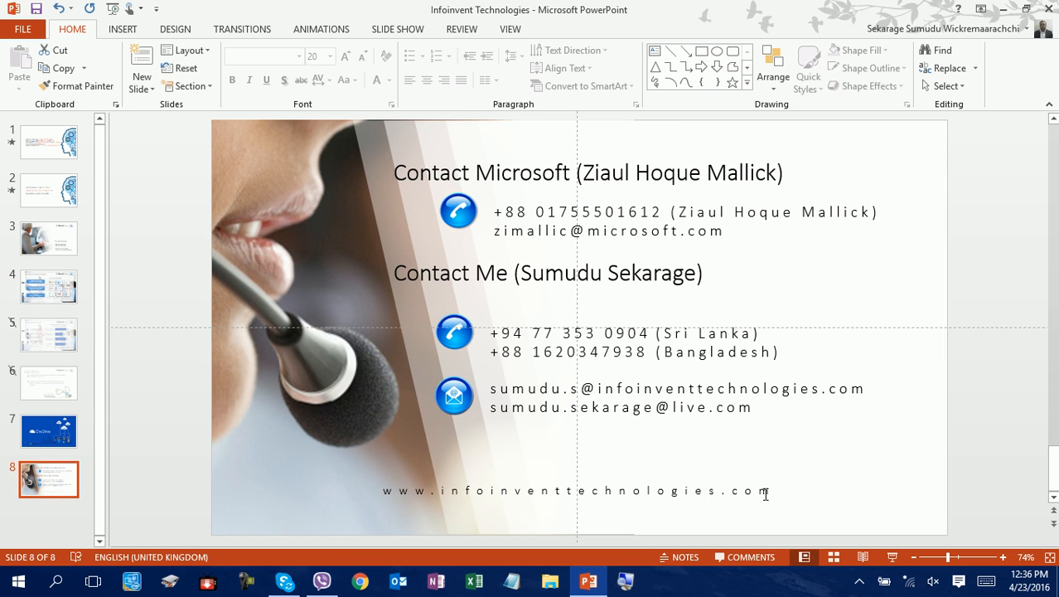
pyautogui.click(893, 557)
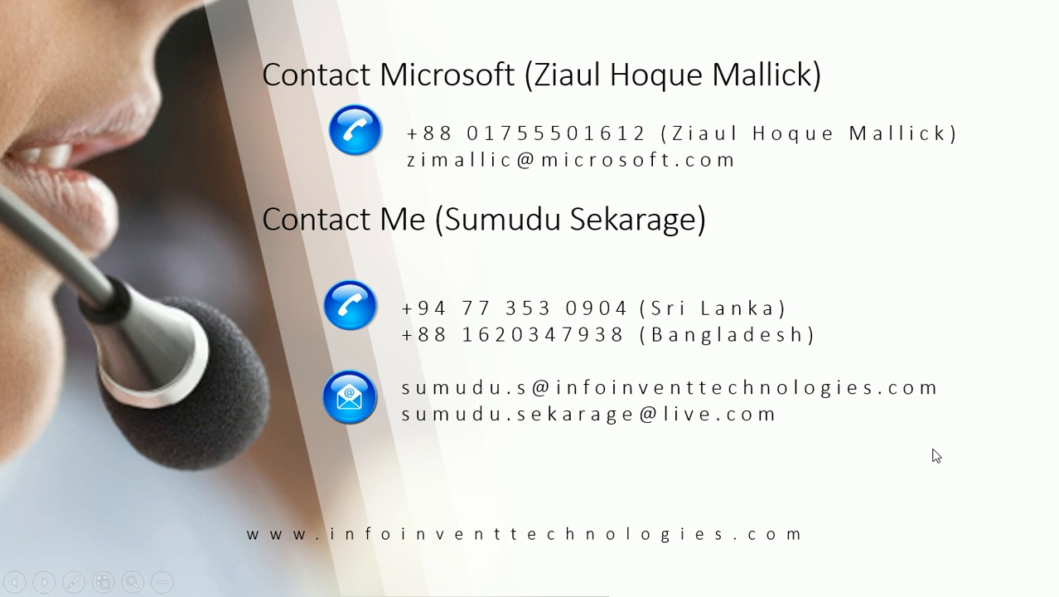